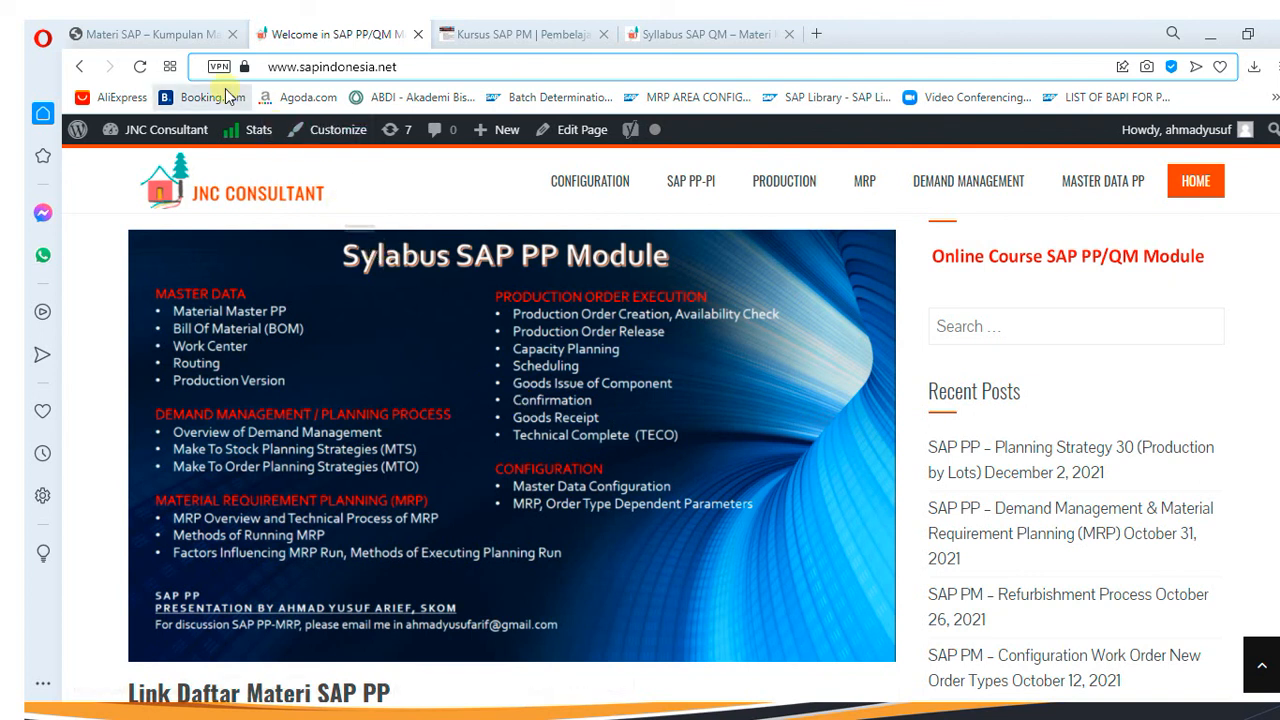
Open the Syllabus SAP PP page on the Materi SAP site and look through its full list of lessons
{"action": "left_click", "coordinate": [164, 34]}
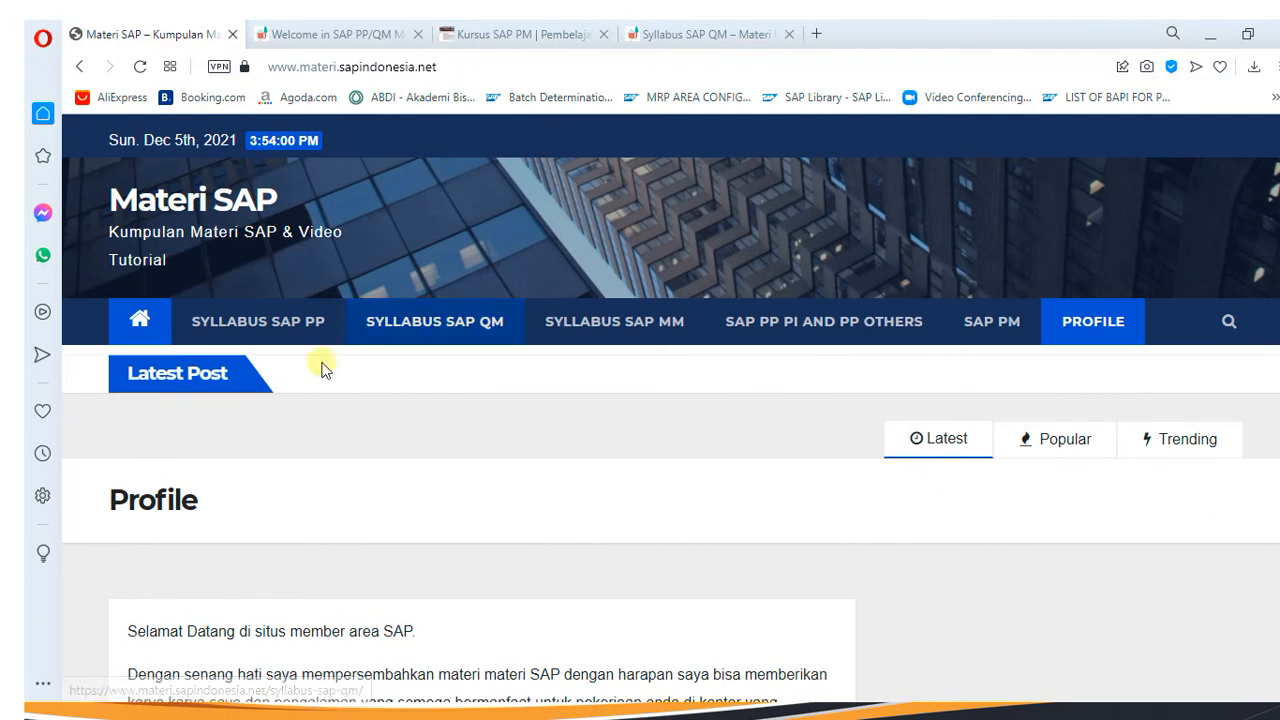
{"action": "left_click", "coordinate": [283, 330]}
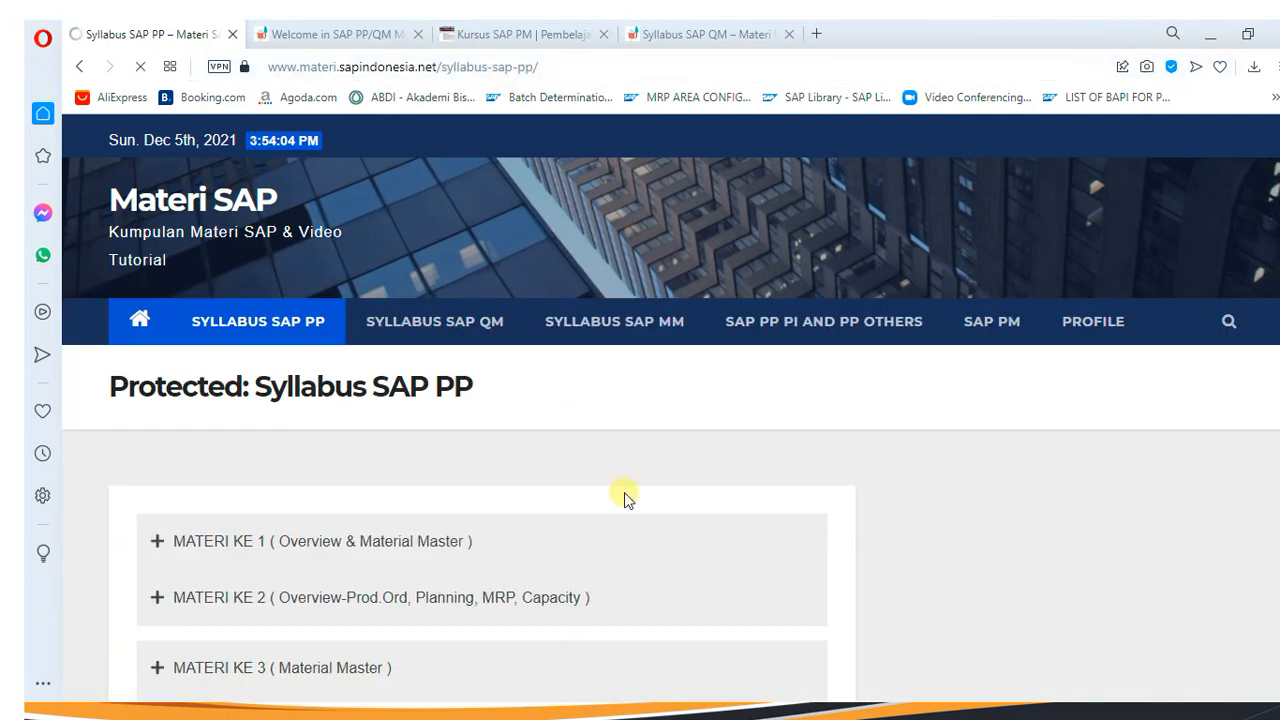
{"action": "scroll", "coordinate": [623, 492], "scroll_direction": "down", "scroll_amount": 1}
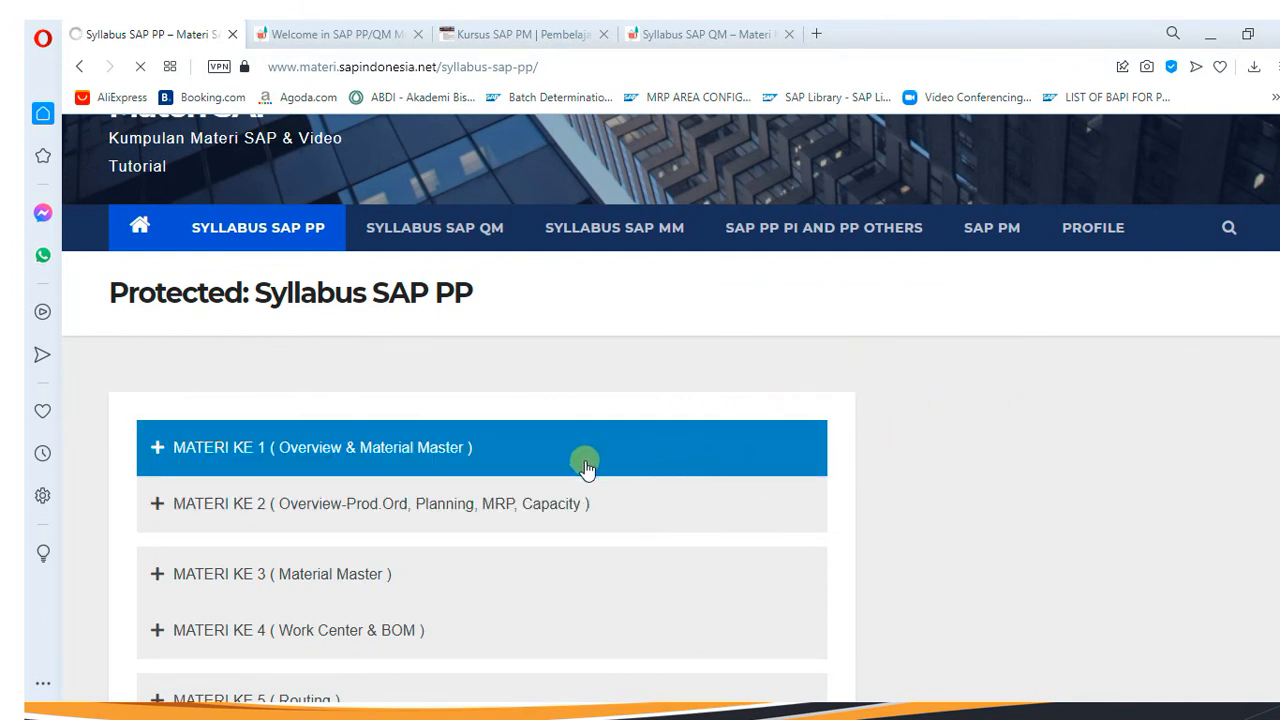
{"action": "scroll", "coordinate": [586, 462], "scroll_direction": "down", "scroll_amount": 1}
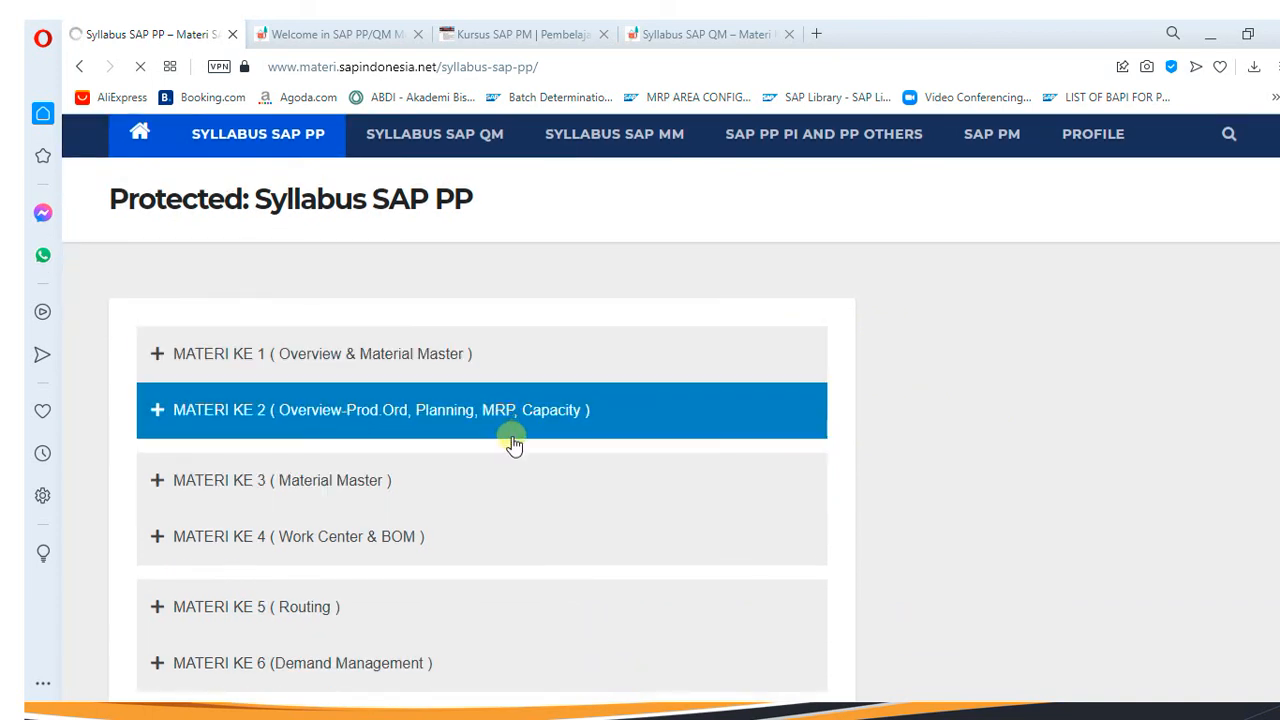
{"action": "scroll", "coordinate": [512, 448], "scroll_direction": "down", "scroll_amount": 1}
{"action": "scroll", "coordinate": [506, 328], "scroll_direction": "down", "scroll_amount": 2}
{"action": "scroll", "coordinate": [506, 328], "scroll_direction": "up", "scroll_amount": 3}
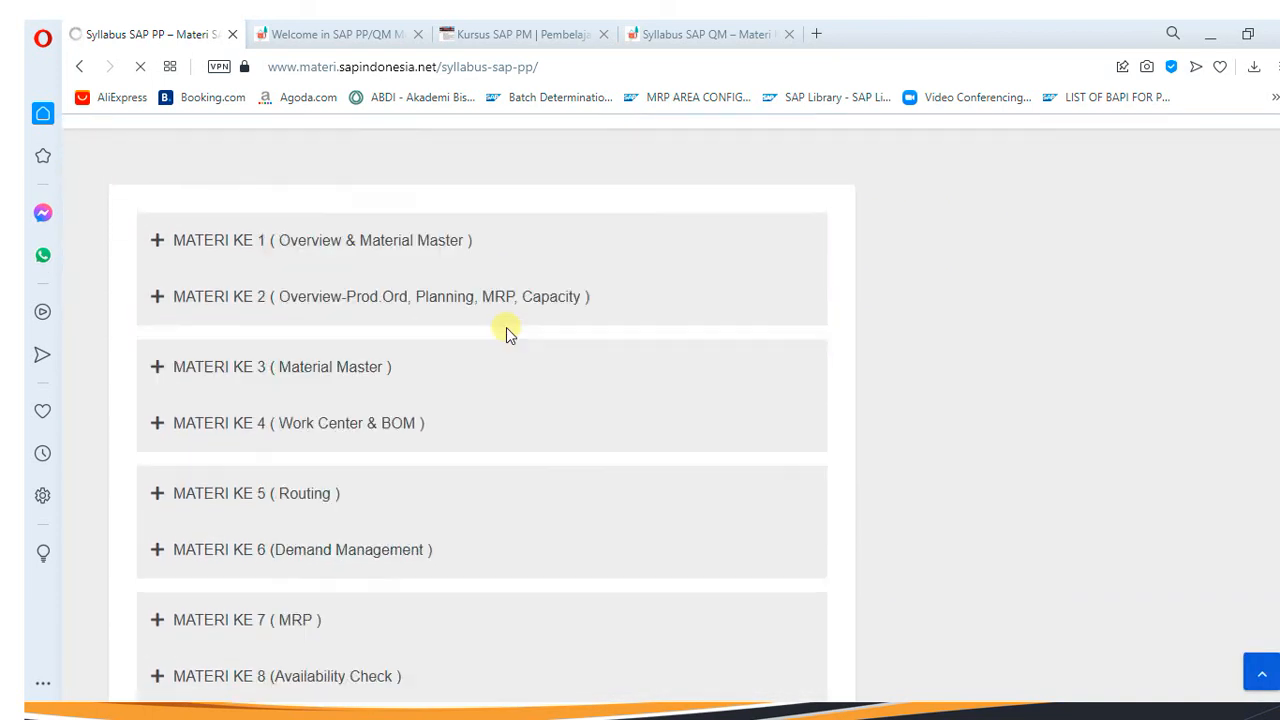
{"action": "scroll", "coordinate": [507, 341], "scroll_direction": "down", "scroll_amount": 10}
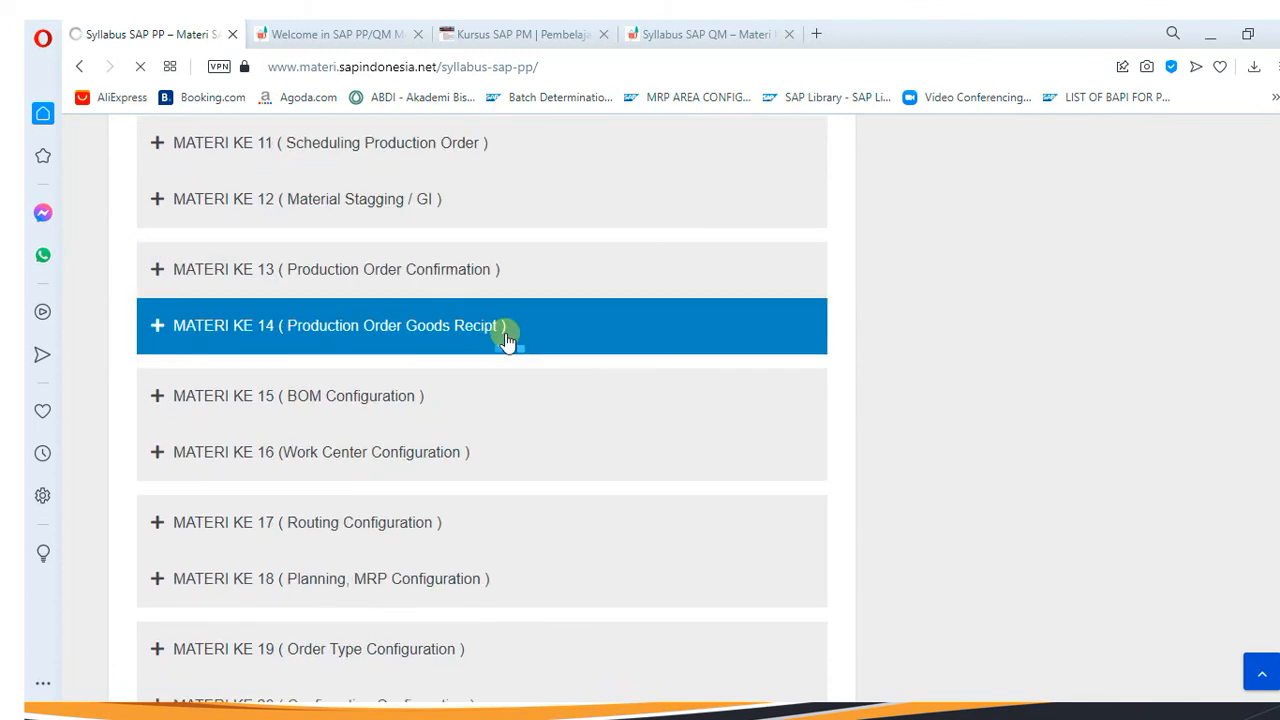
{"action": "scroll", "coordinate": [507, 341], "scroll_direction": "down", "scroll_amount": 3}
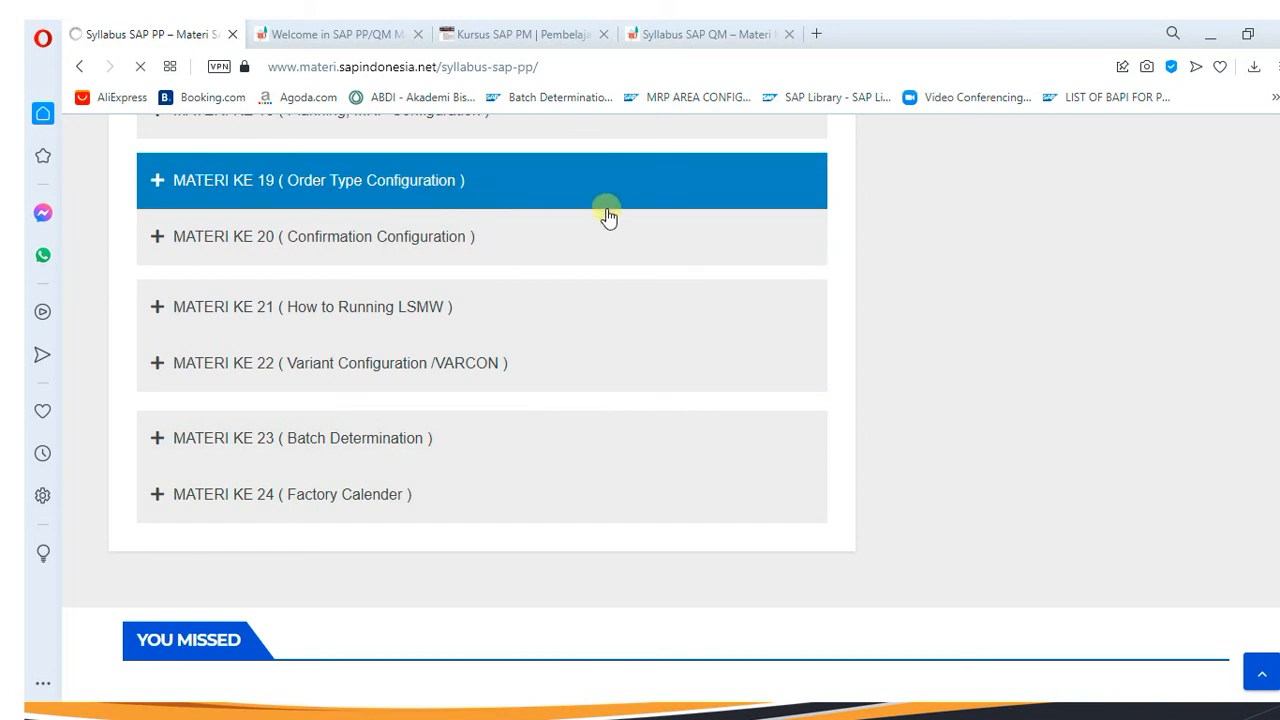
Expand the MATERI KE 19 (Order Type Configuration) lesson and look over its contents and the surrounding lessons
{"action": "left_click", "coordinate": [518, 192]}
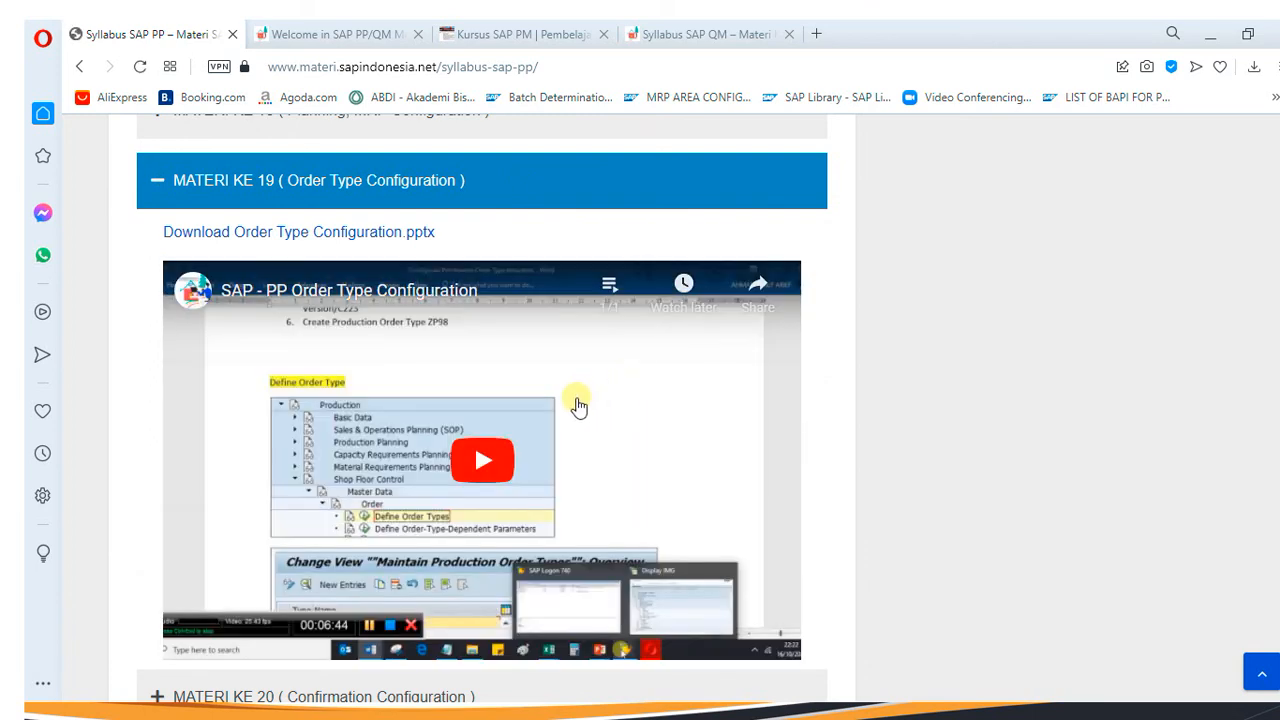
{"action": "scroll", "coordinate": [705, 418], "scroll_direction": "up", "scroll_amount": 3}
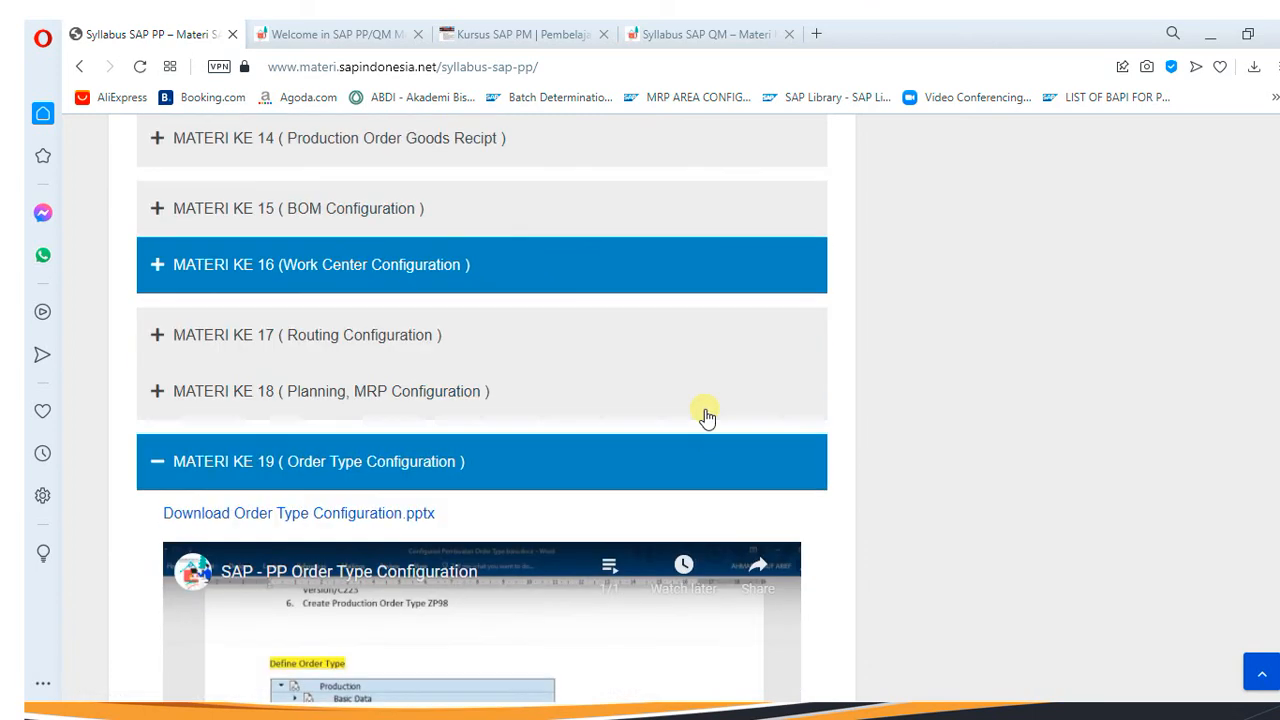
{"action": "scroll", "coordinate": [705, 418], "scroll_direction": "up", "scroll_amount": 3}
{"action": "scroll", "coordinate": [706, 420], "scroll_direction": "down", "scroll_amount": 10}
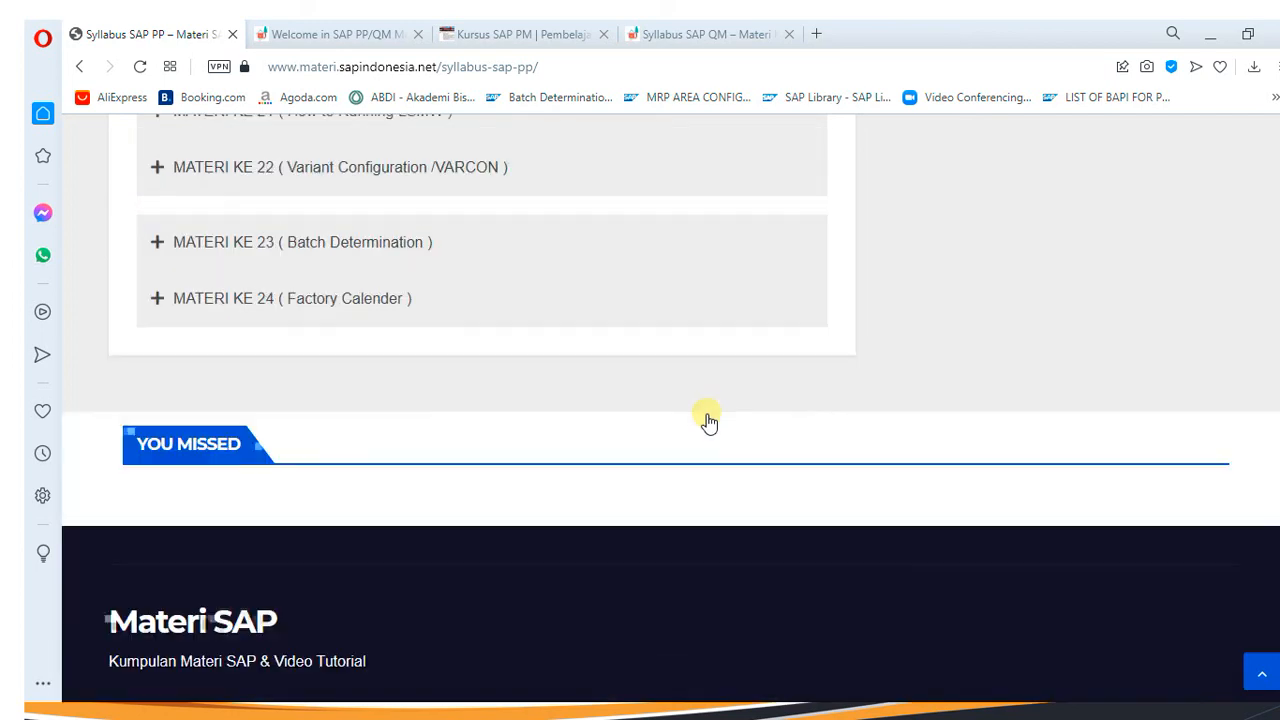
Expand the Factory Calender, Batch Determination and How to Running LSMW lessons to preview their downloads and videos
{"action": "scroll", "coordinate": [650, 420], "scroll_direction": "up", "scroll_amount": 3}
{"action": "left_click", "coordinate": [329, 457]}
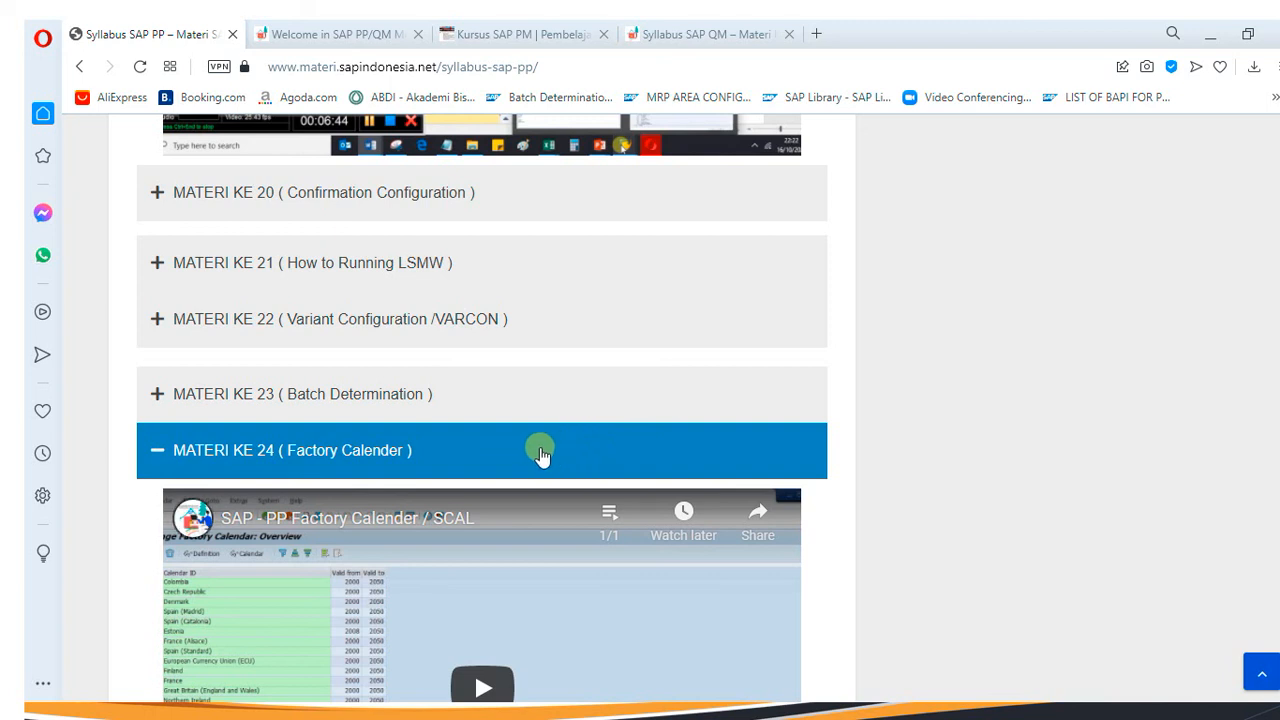
{"action": "left_click", "coordinate": [441, 397]}
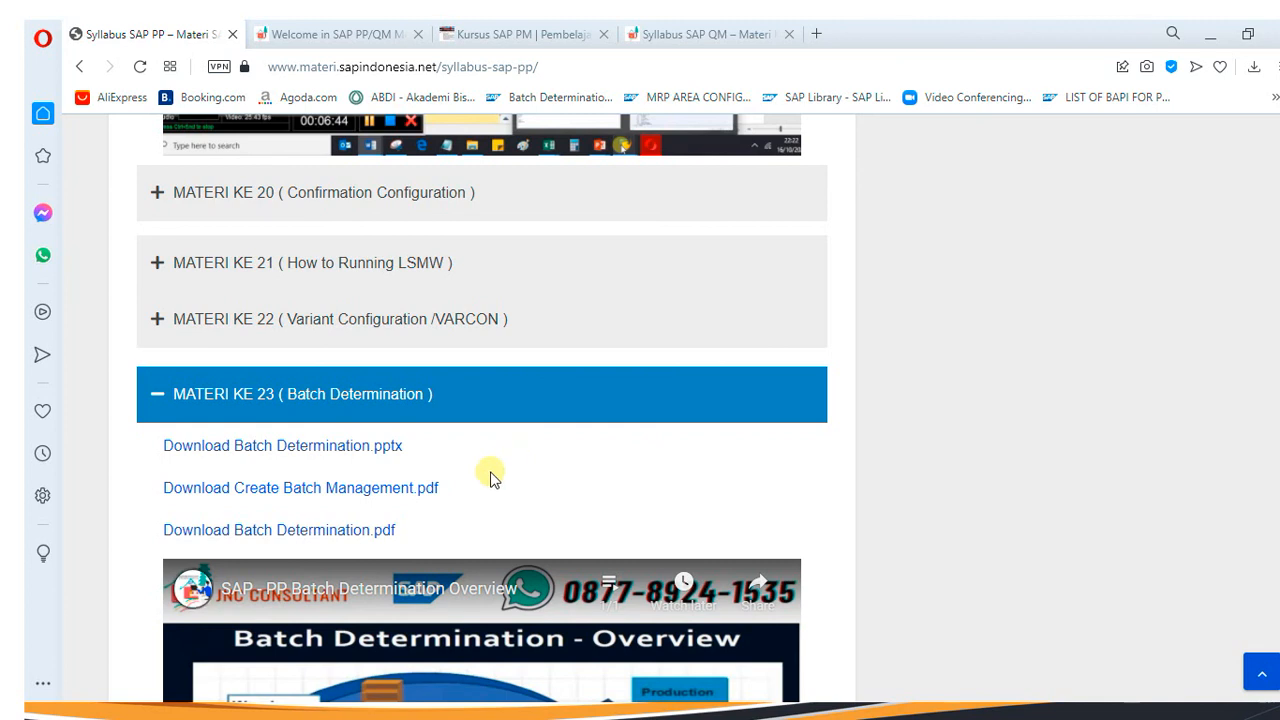
{"action": "left_click", "coordinate": [437, 264]}
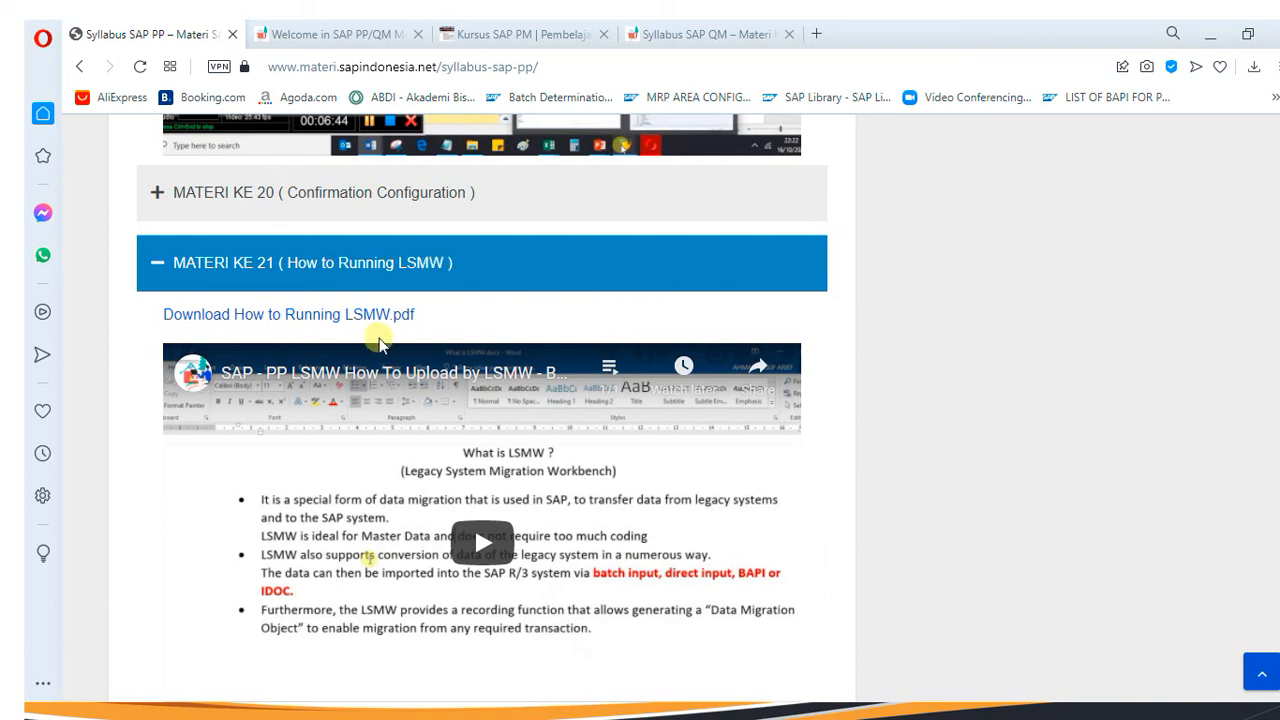
{"action": "scroll", "coordinate": [379, 336], "scroll_direction": "up", "scroll_amount": 2}
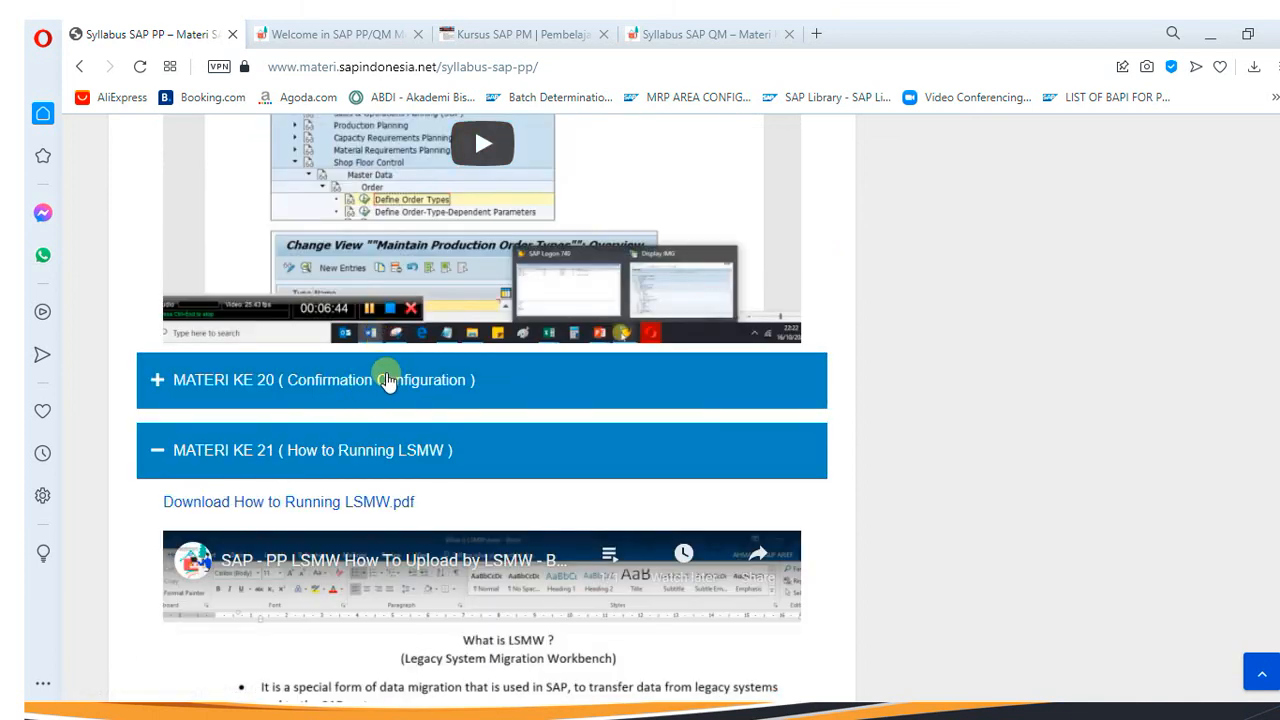
Expand the MATERI KE 1 (Overview & Material Master) lesson and look through its videos
{"action": "scroll", "coordinate": [388, 334], "scroll_direction": "up", "scroll_amount": 18}
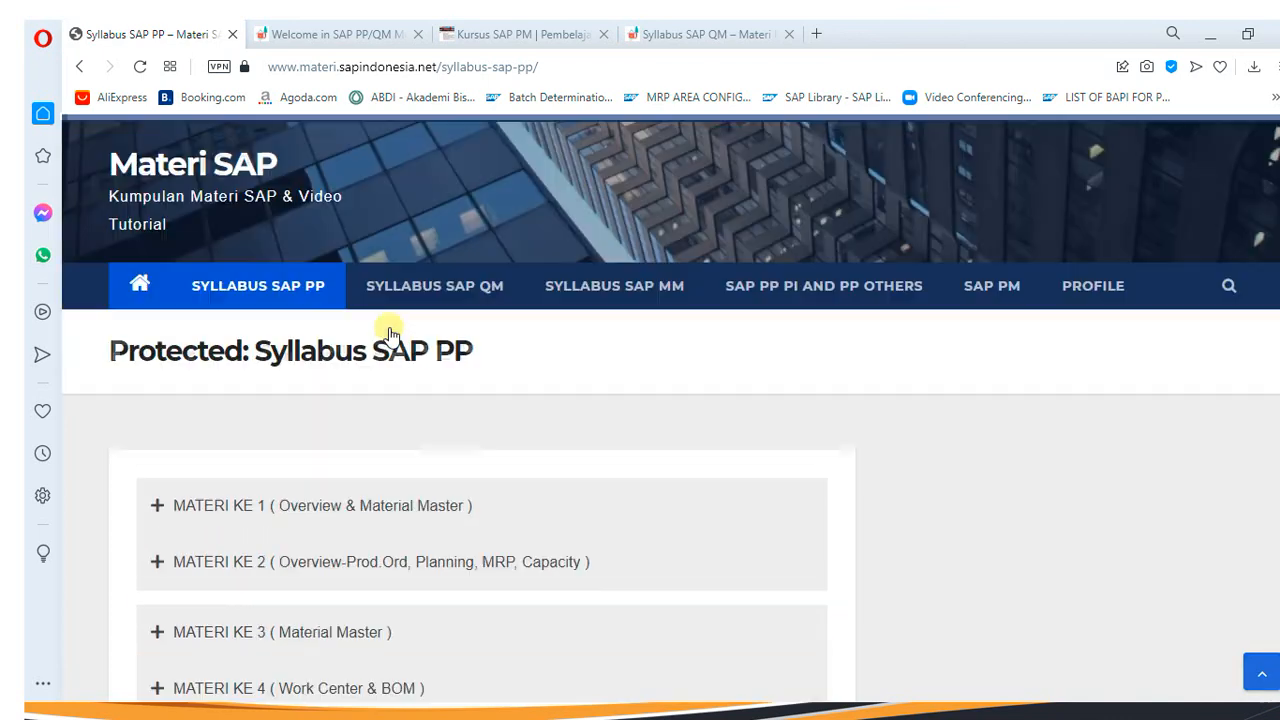
{"action": "scroll", "coordinate": [294, 263], "scroll_direction": "down", "scroll_amount": 5}
{"action": "scroll", "coordinate": [409, 234], "scroll_direction": "up", "scroll_amount": 3}
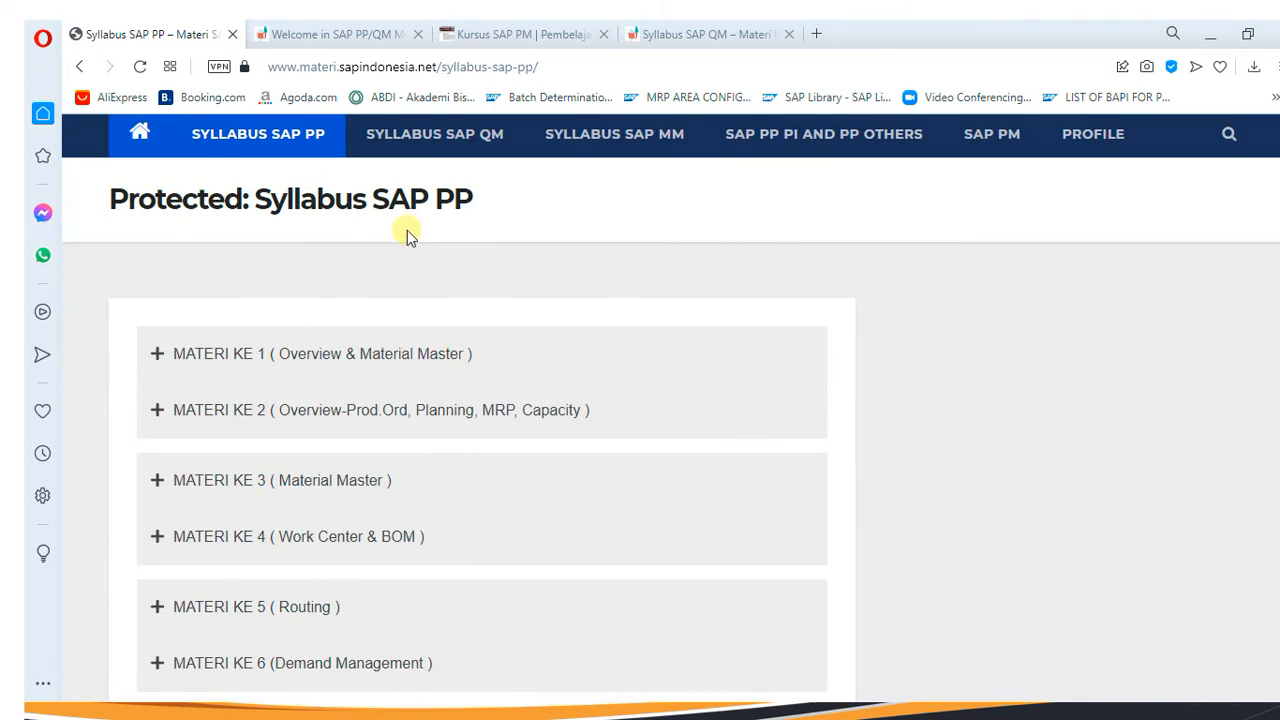
{"action": "left_click", "coordinate": [397, 364]}
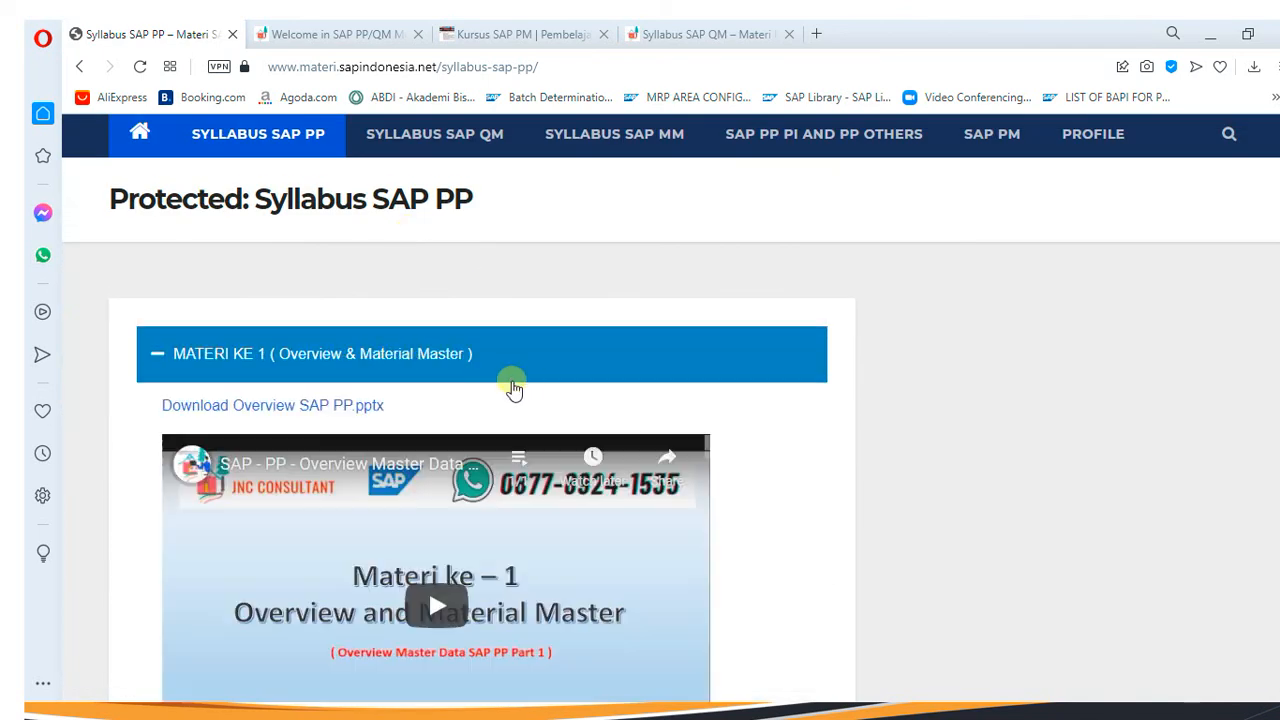
{"action": "scroll", "coordinate": [420, 418], "scroll_direction": "down", "scroll_amount": 2}
{"action": "scroll", "coordinate": [419, 418], "scroll_direction": "down", "scroll_amount": 9}
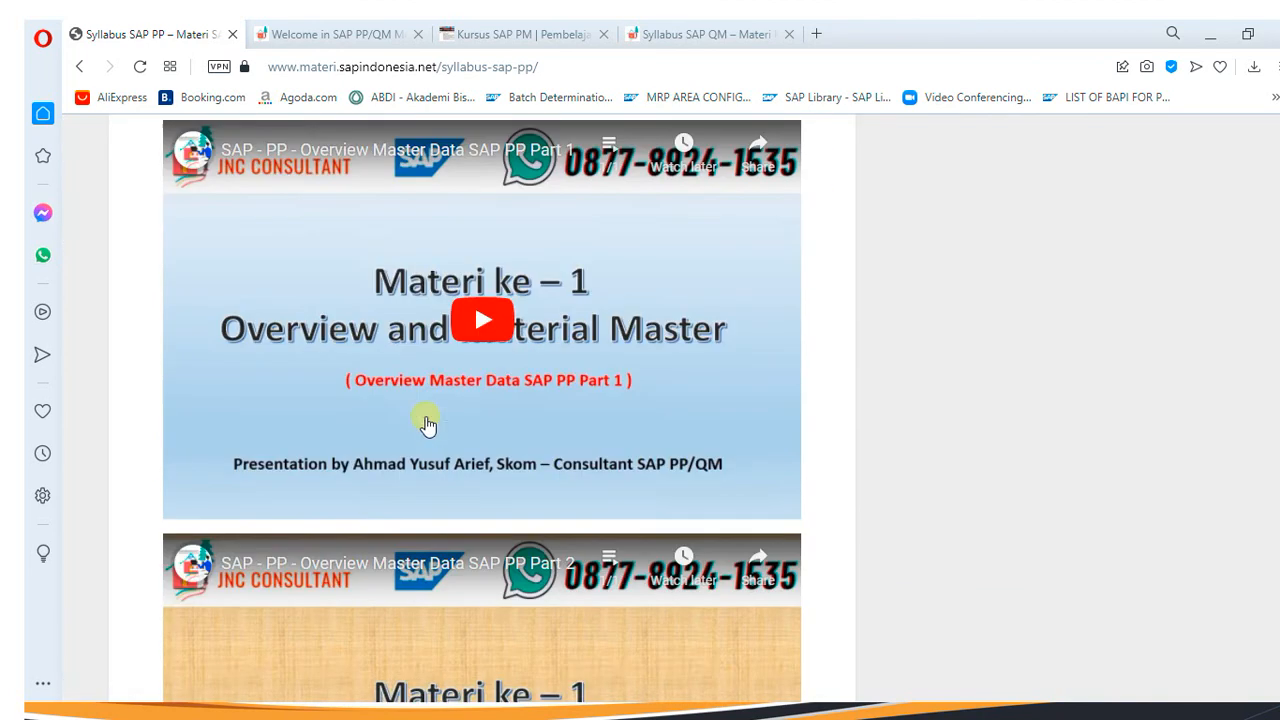
{"action": "scroll", "coordinate": [428, 425], "scroll_direction": "down", "scroll_amount": 1}
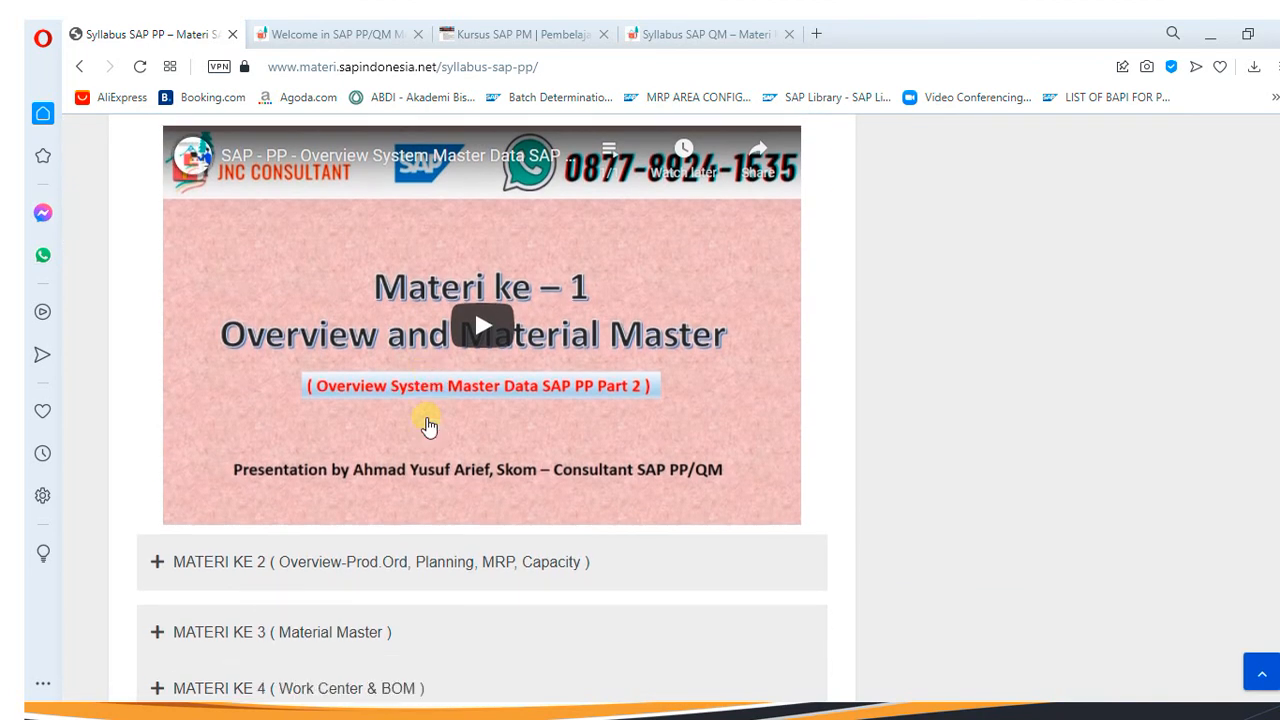
Expand MATERI KE 2, start and cancel the download of its Overview SAP PP presentation, and look through its videos
{"action": "left_click", "coordinate": [392, 520]}
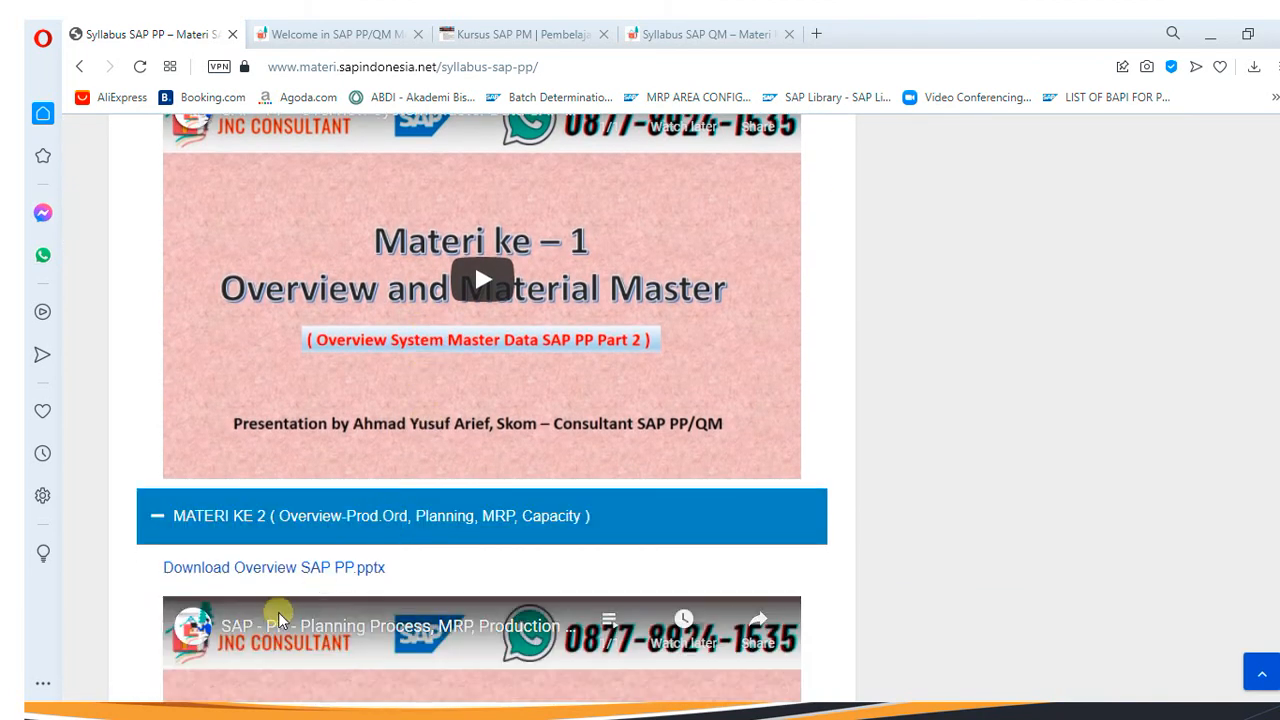
{"action": "left_click", "coordinate": [307, 575]}
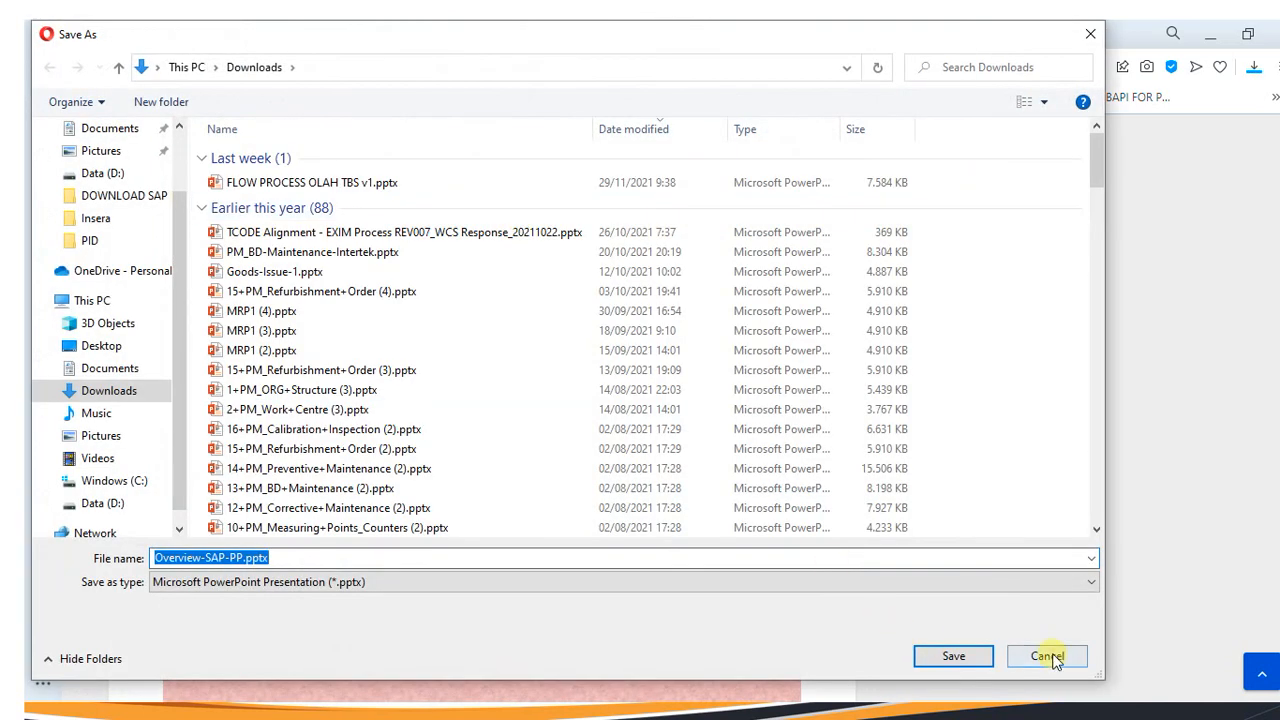
{"action": "left_click", "coordinate": [1046, 656]}
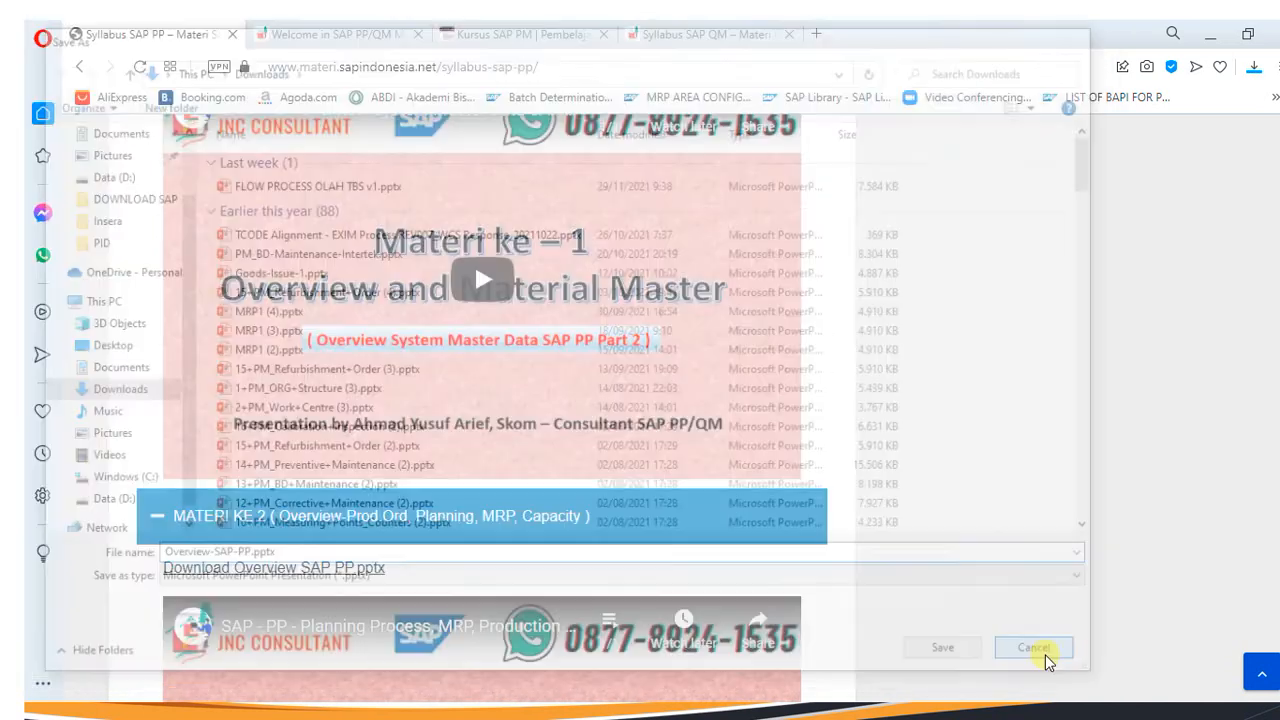
{"action": "scroll", "coordinate": [672, 360], "scroll_direction": "down", "scroll_amount": 4}
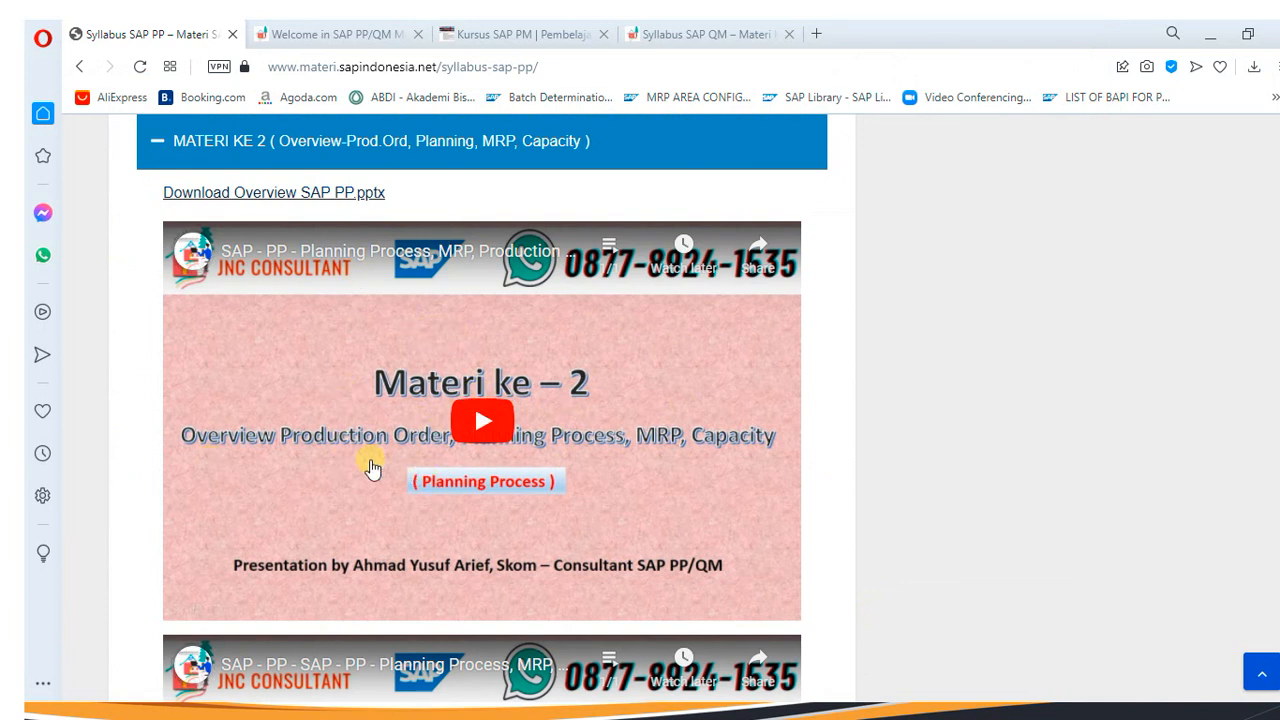
{"action": "scroll", "coordinate": [386, 501], "scroll_direction": "down", "scroll_amount": 6}
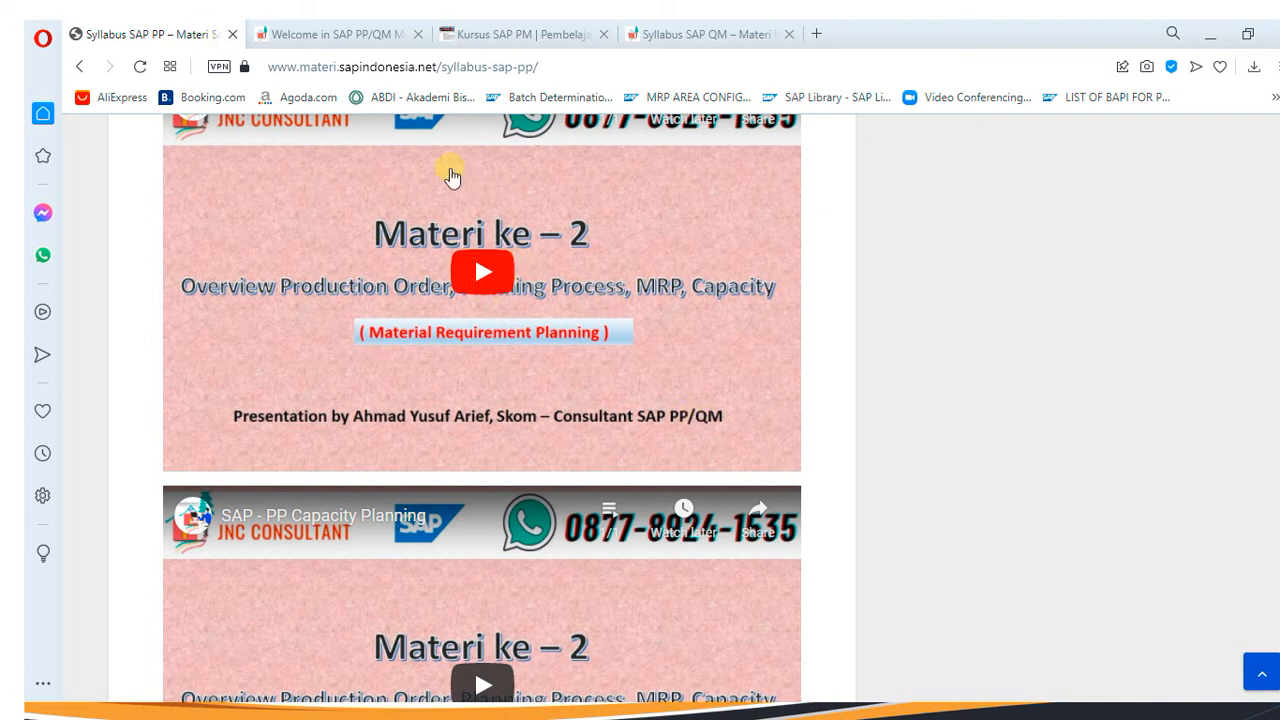
Collapse the MATERI KE 1 and MATERI KE 2 lessons on the Syllabus SAP PP page
{"action": "left_click", "coordinate": [590, 60]}
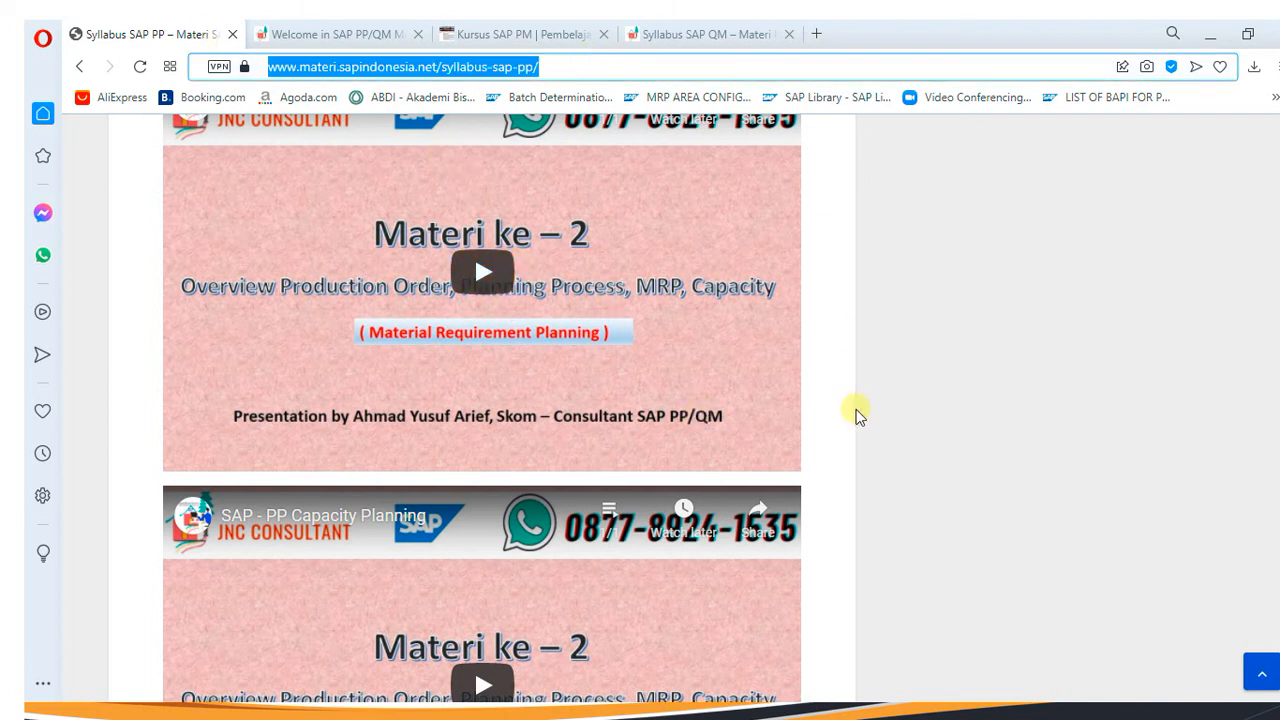
{"action": "scroll", "coordinate": [820, 397], "scroll_direction": "up", "scroll_amount": 5}
{"action": "scroll", "coordinate": [820, 397], "scroll_direction": "up", "scroll_amount": 8}
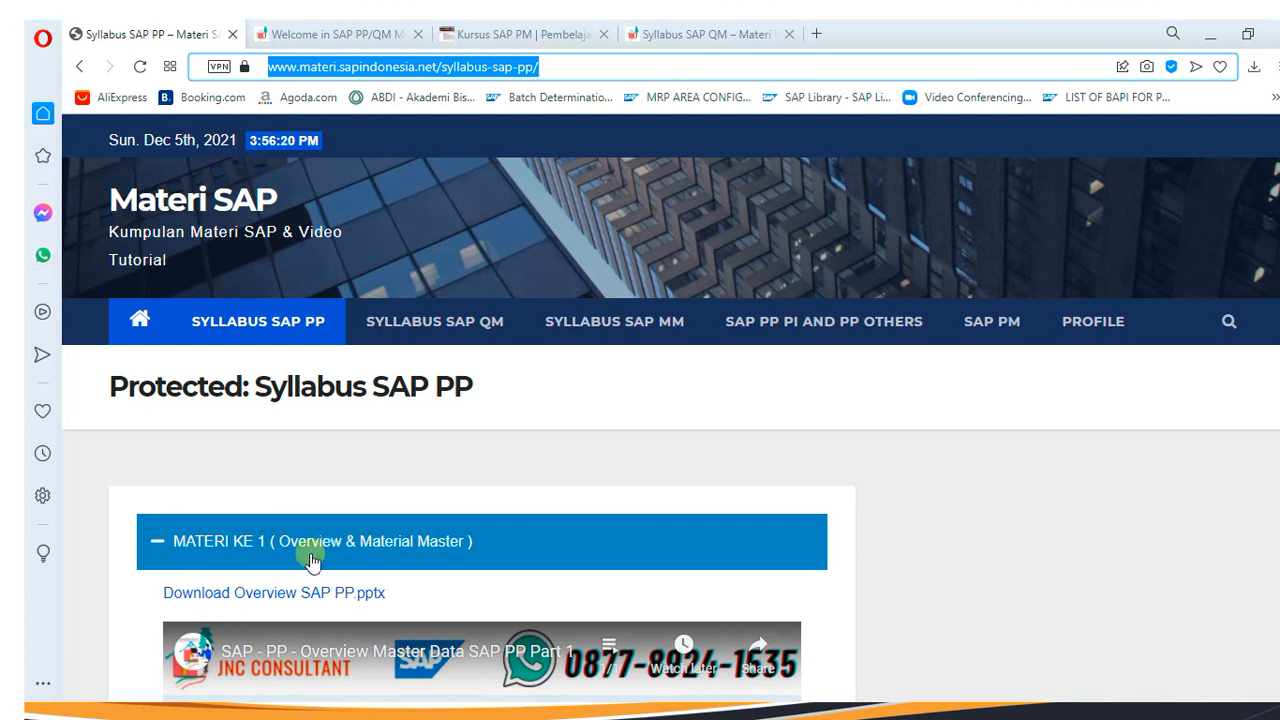
{"action": "left_click", "coordinate": [157, 544]}
{"action": "scroll", "coordinate": [381, 526], "scroll_direction": "down", "scroll_amount": 2}
{"action": "scroll", "coordinate": [381, 526], "scroll_direction": "down", "scroll_amount": 1}
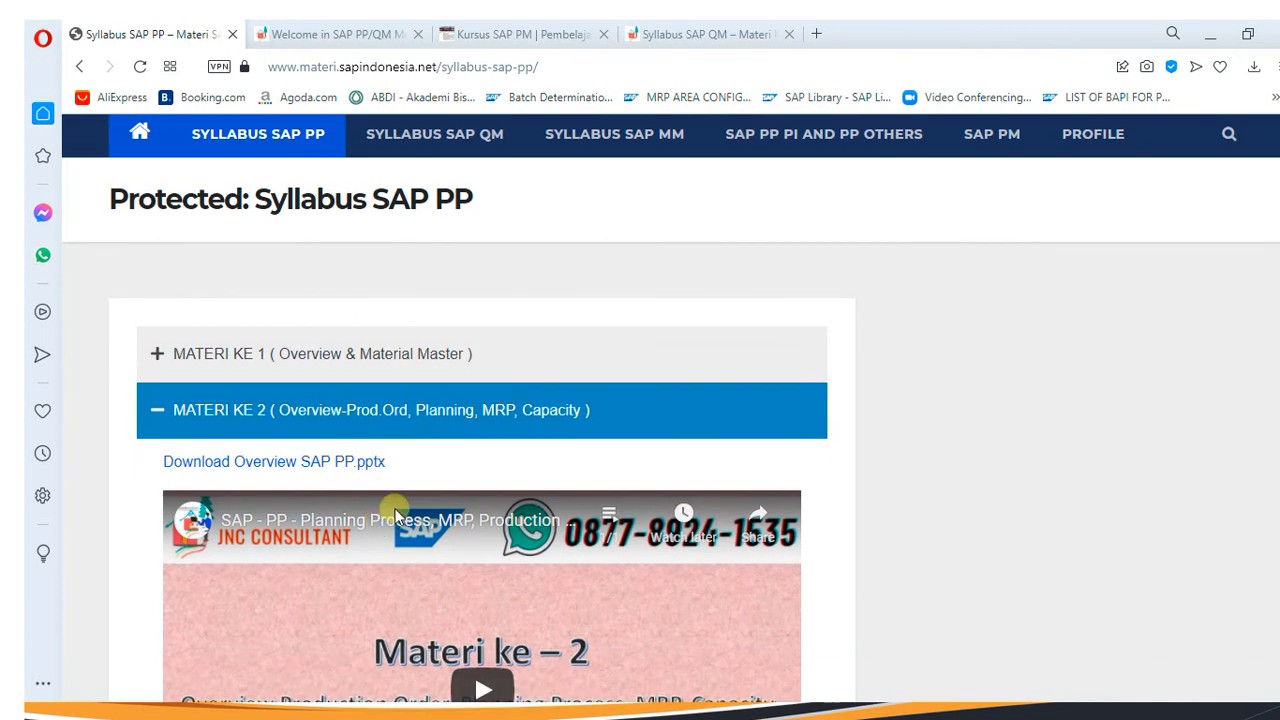
{"action": "left_click", "coordinate": [163, 421]}
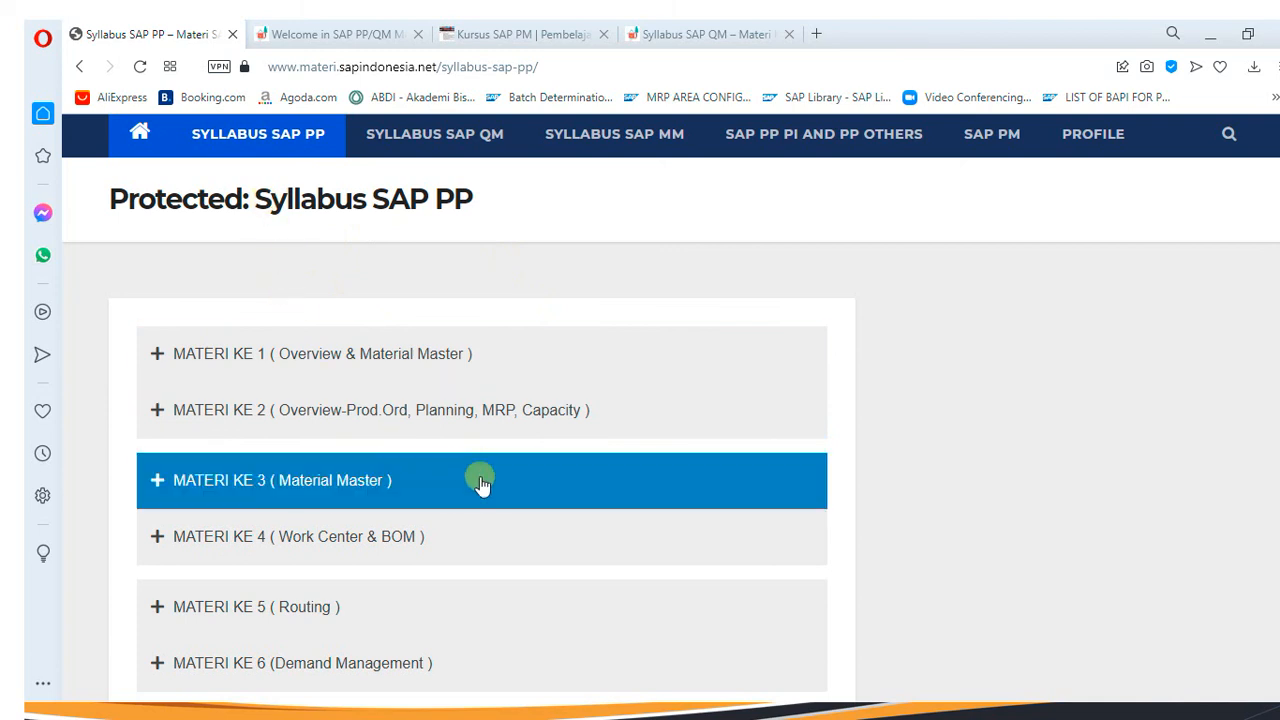
{"action": "scroll", "coordinate": [475, 490], "scroll_direction": "down", "scroll_amount": 1}
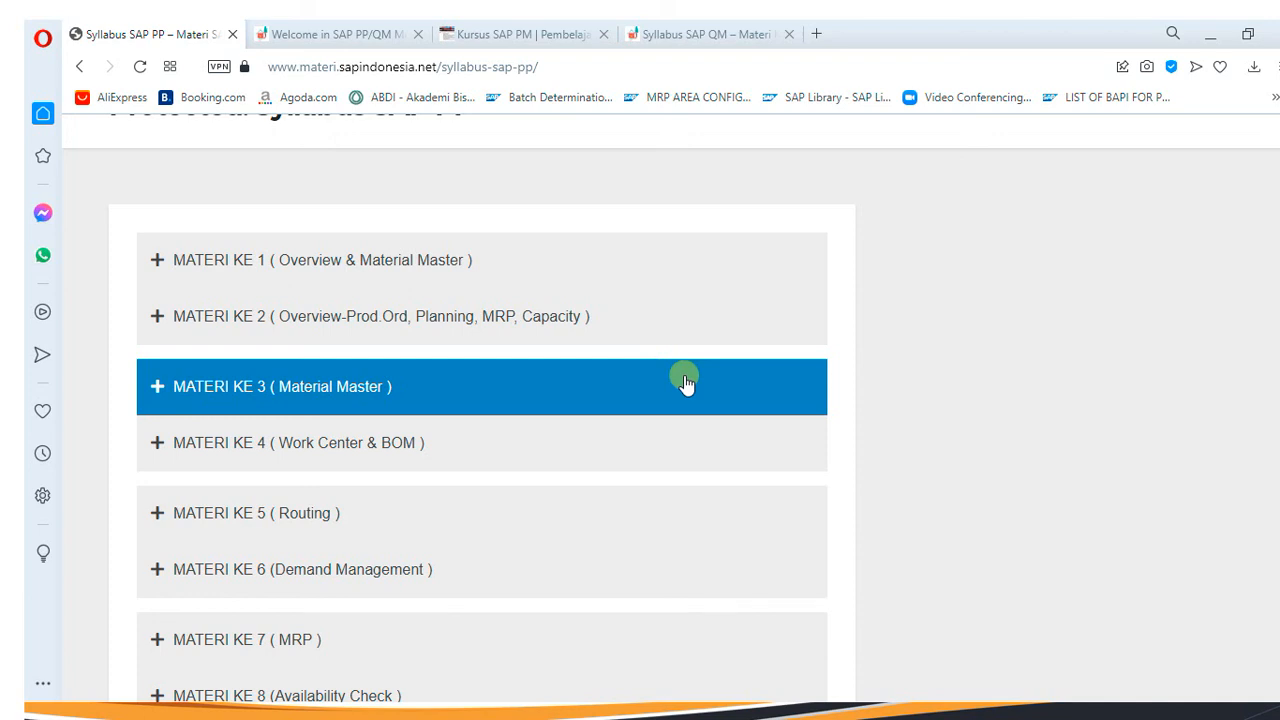
Switch to the SAP Logon 740 window
{"action": "key", "text": "super"}
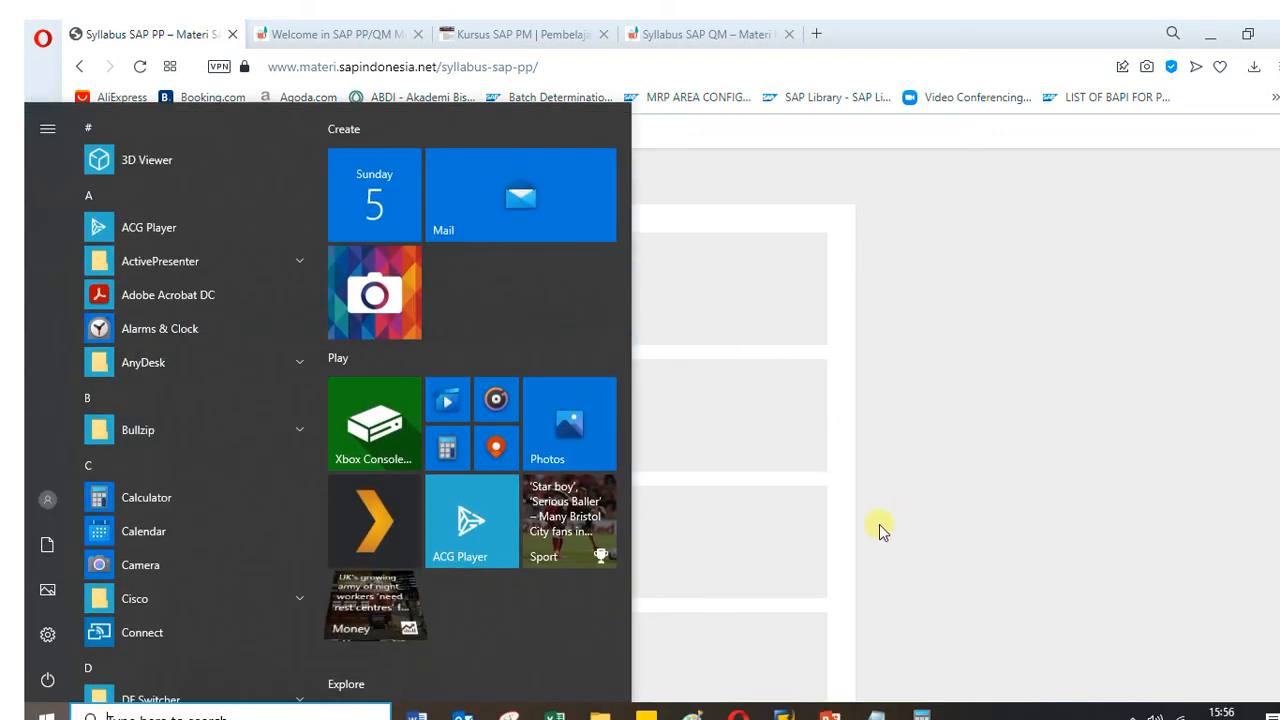
{"action": "left_click", "coordinate": [786, 714]}
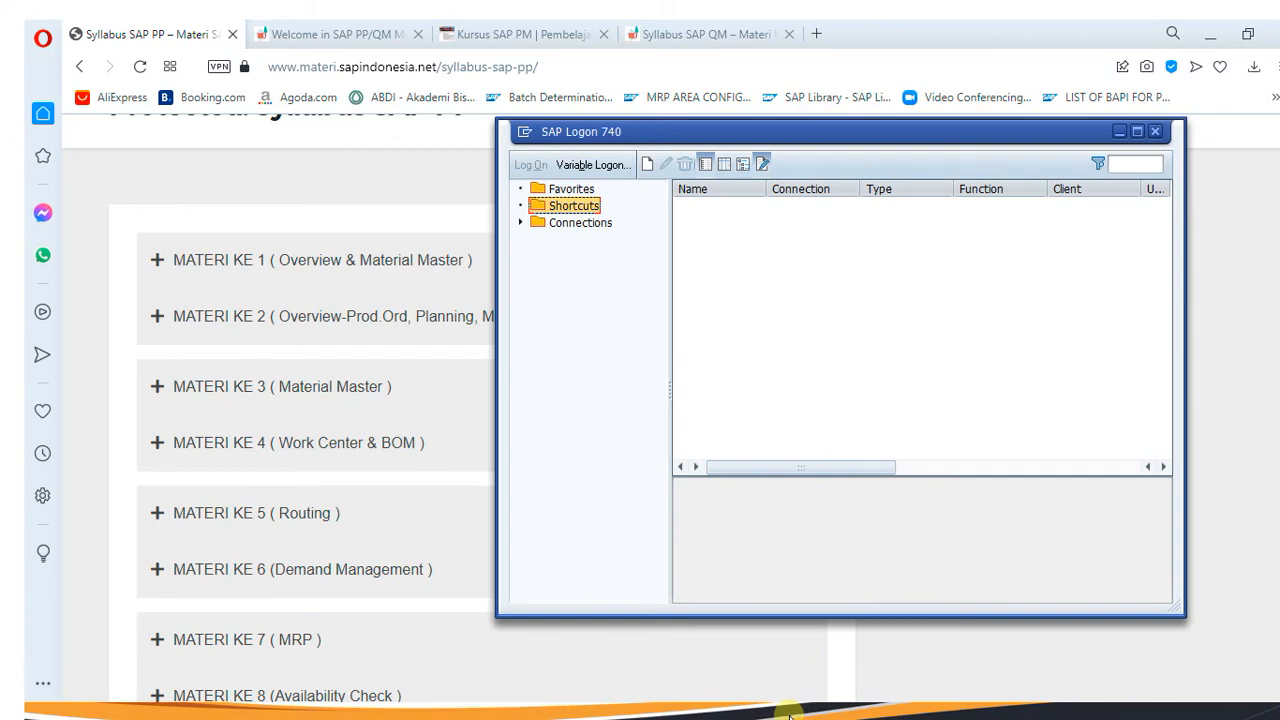
{"action": "key", "text": "super"}
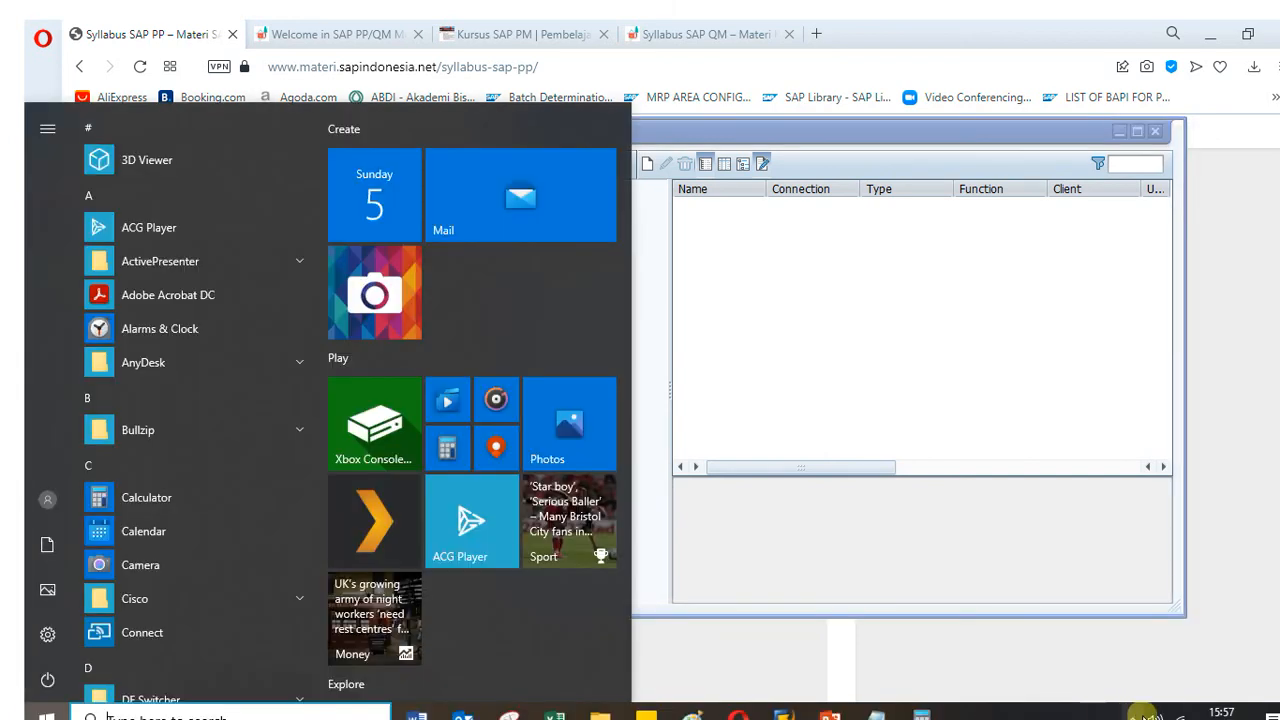
{"action": "left_click", "coordinate": [1135, 714]}
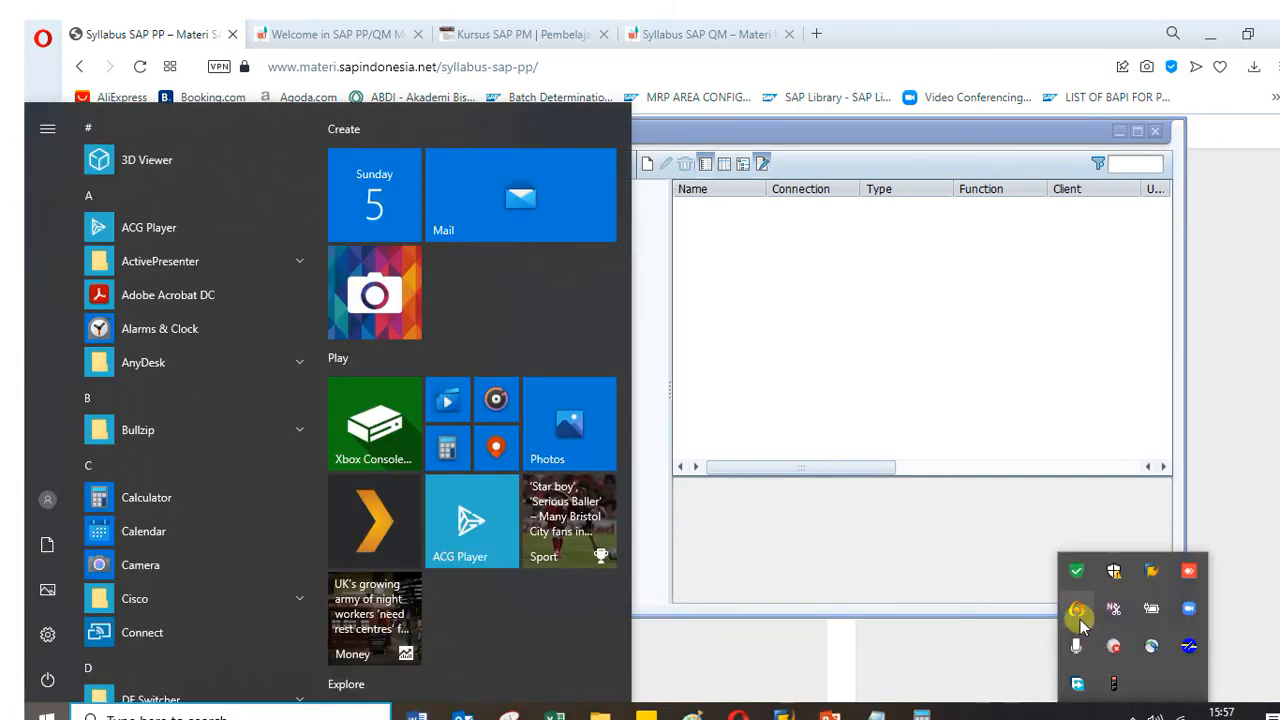
{"action": "left_click", "coordinate": [1078, 614]}
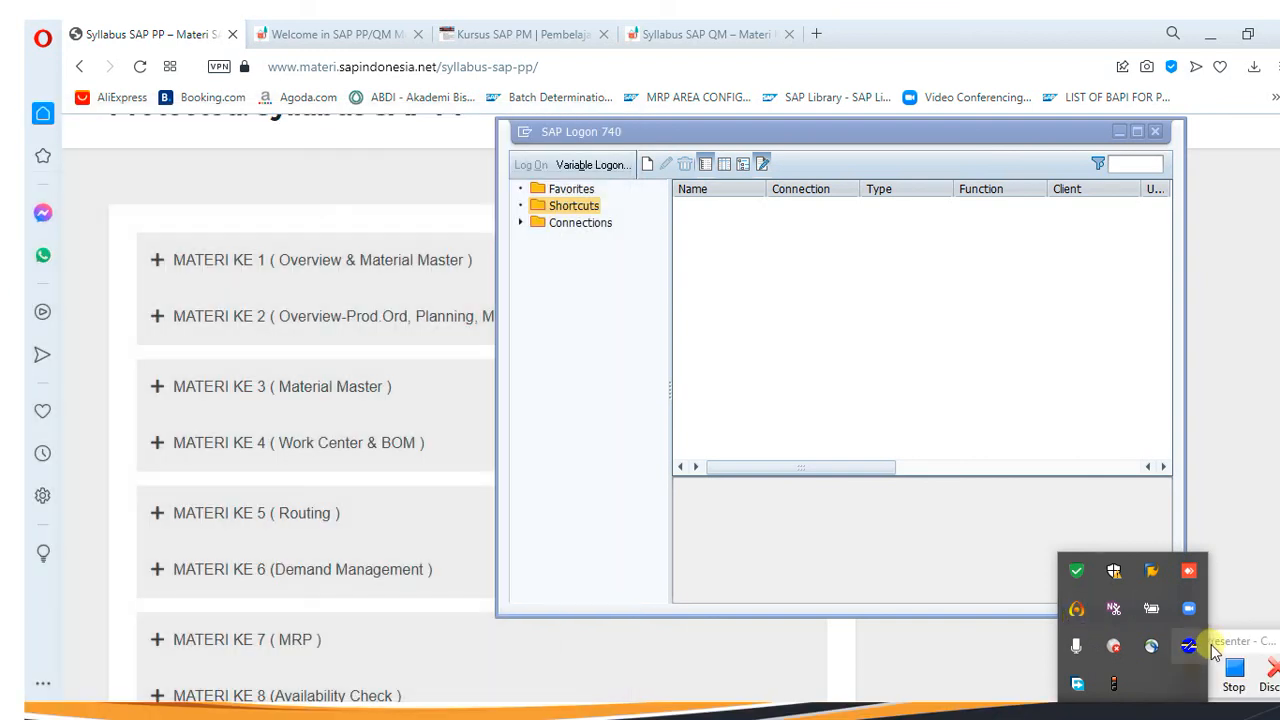
{"action": "left_click", "coordinate": [1233, 588]}
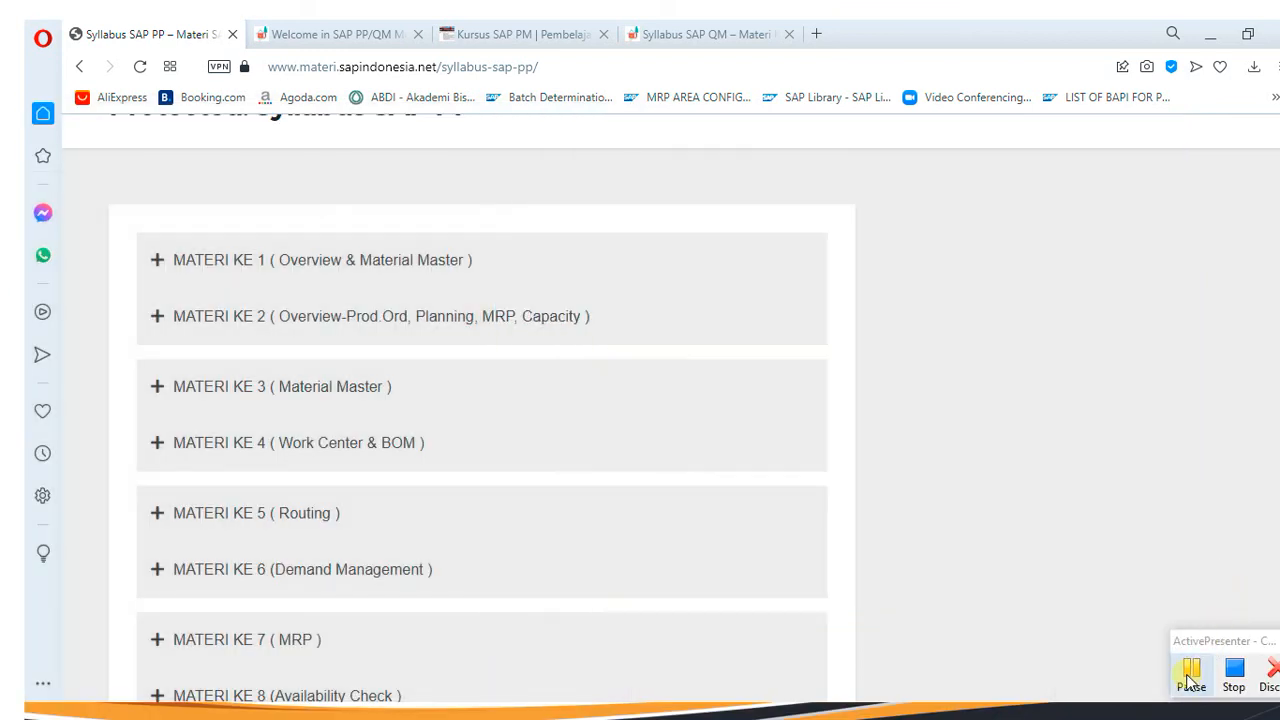
{"action": "left_click", "coordinate": [1193, 676]}
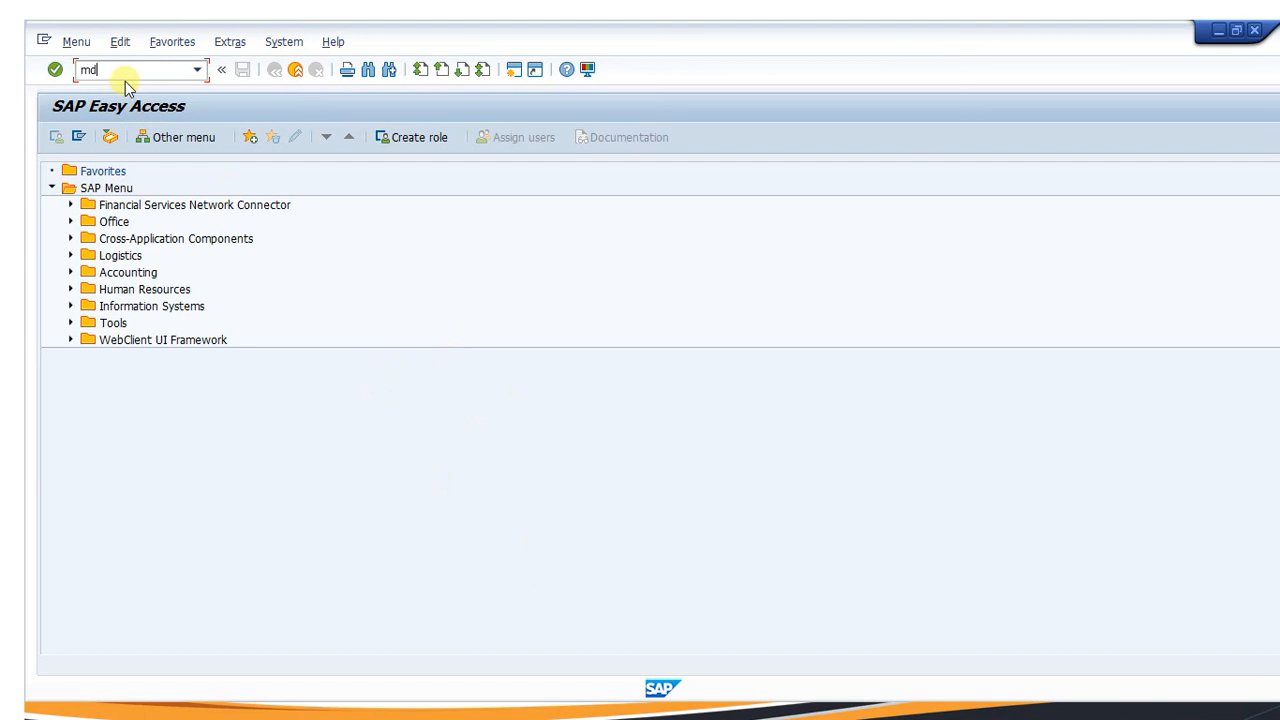
Try to display the stock/requirements list for material BIKE-MT50 in plant SC11
{"action": "key", "text": "Return"}
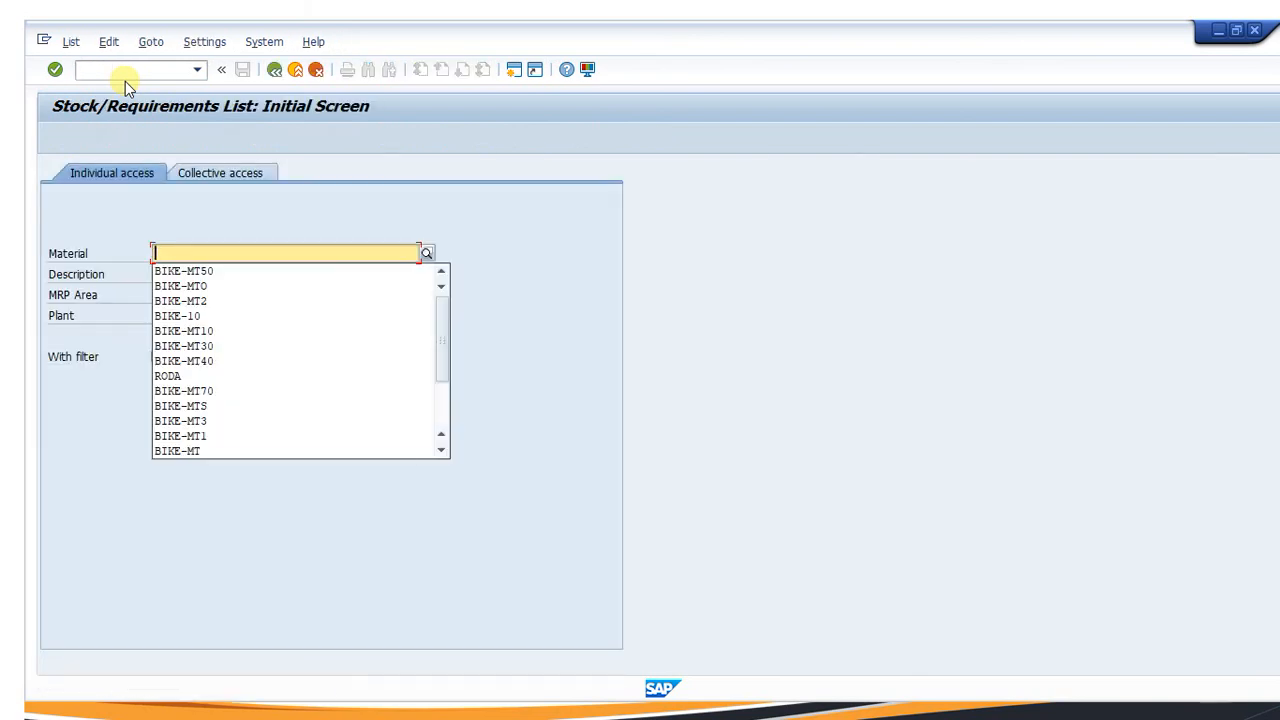
{"action": "key", "text": "Down"}
{"action": "key", "text": "Return"}
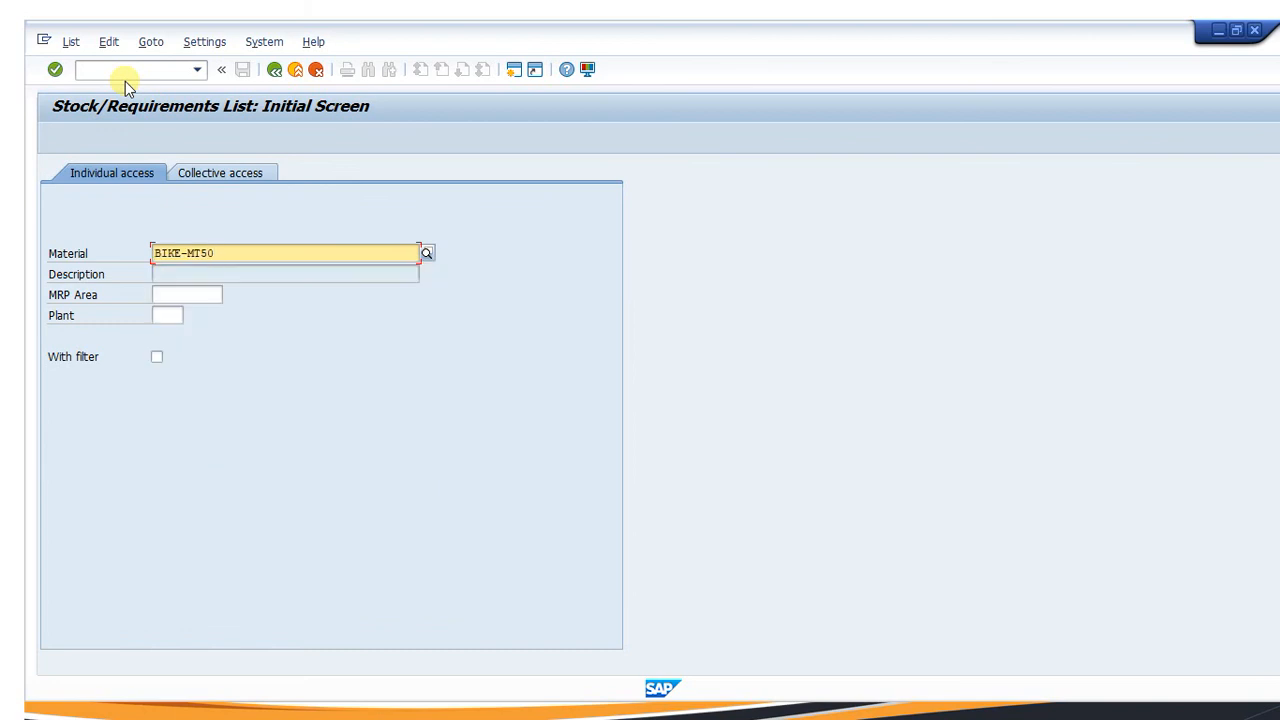
{"action": "left_click", "coordinate": [160, 317]}
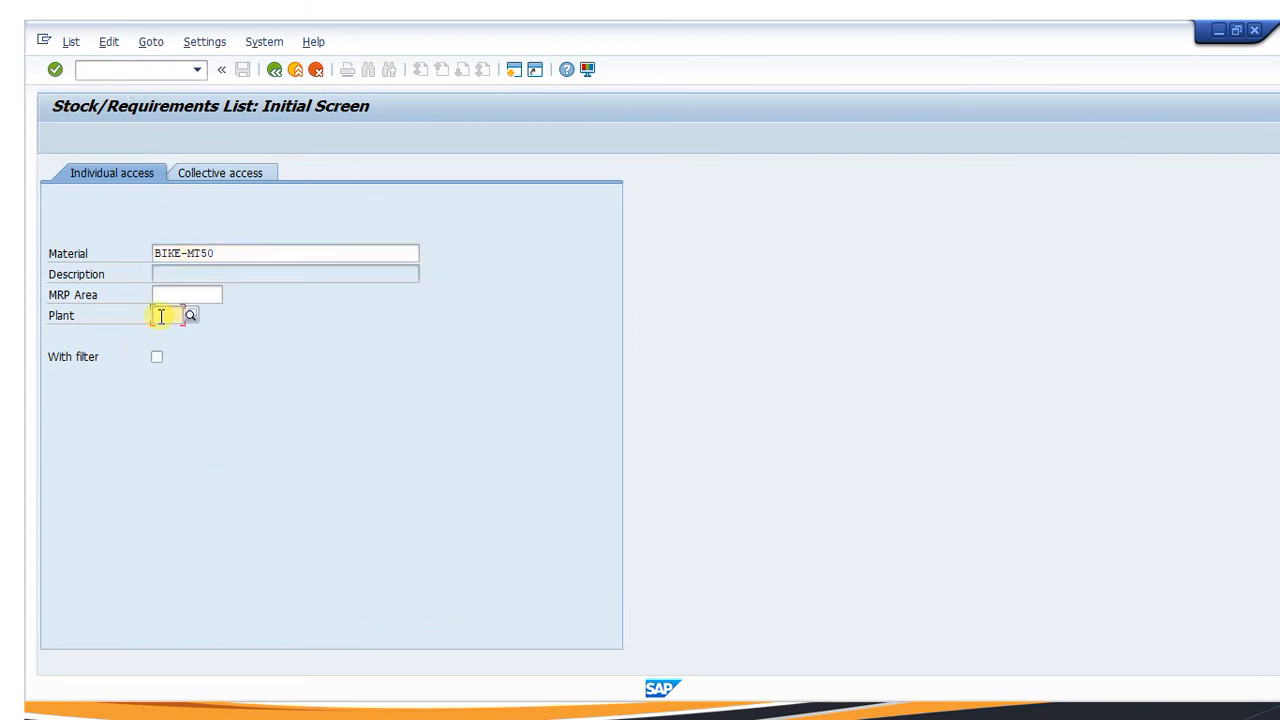
{"action": "key", "text": "Return"}
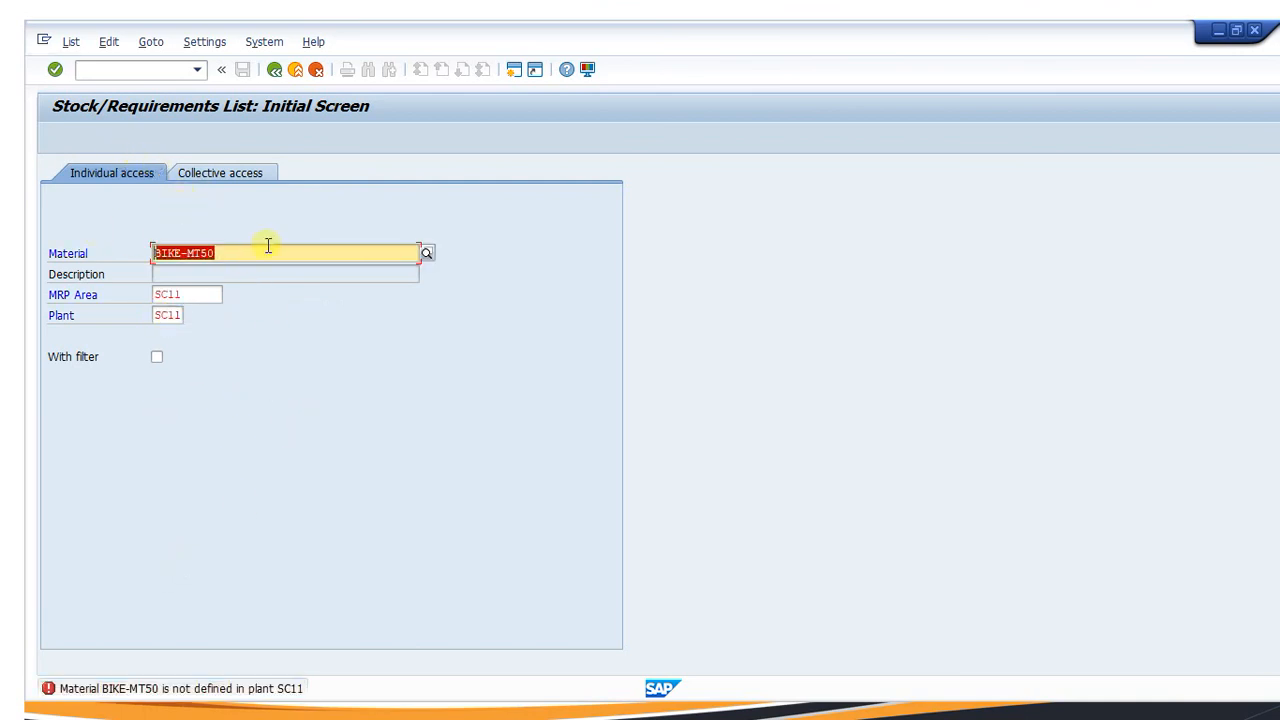
Start creating a material with transaction MM01 and enter BIKE-MT50 as the material
{"action": "left_click", "coordinate": [142, 69]}
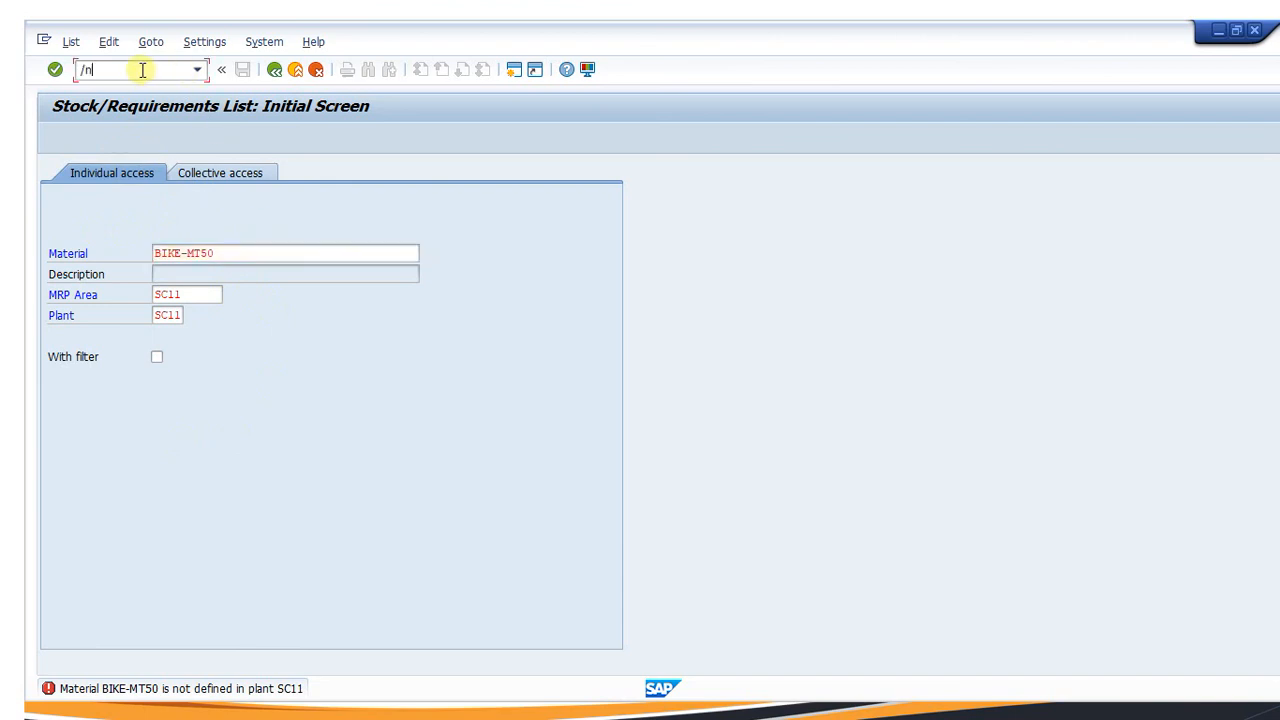
{"action": "type", "text": "/nmm01"}
{"action": "key", "text": "Return"}
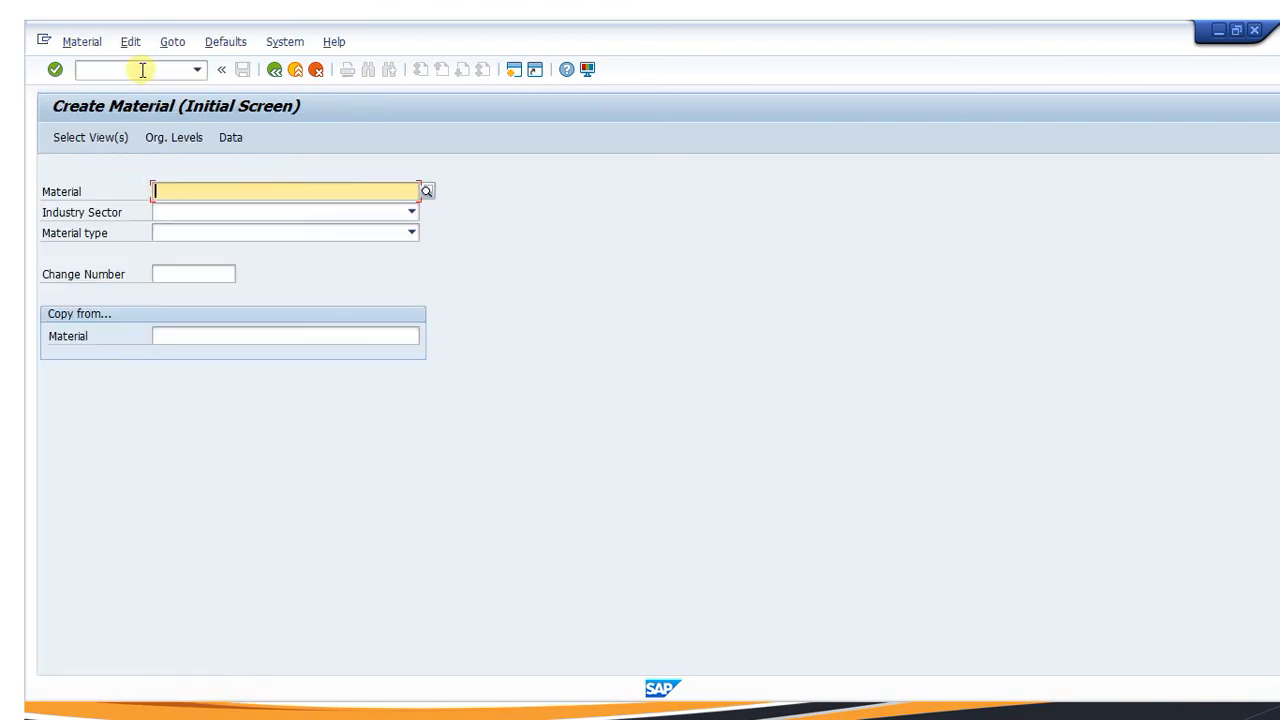
{"action": "type", "text": "BIKE-MT50"}
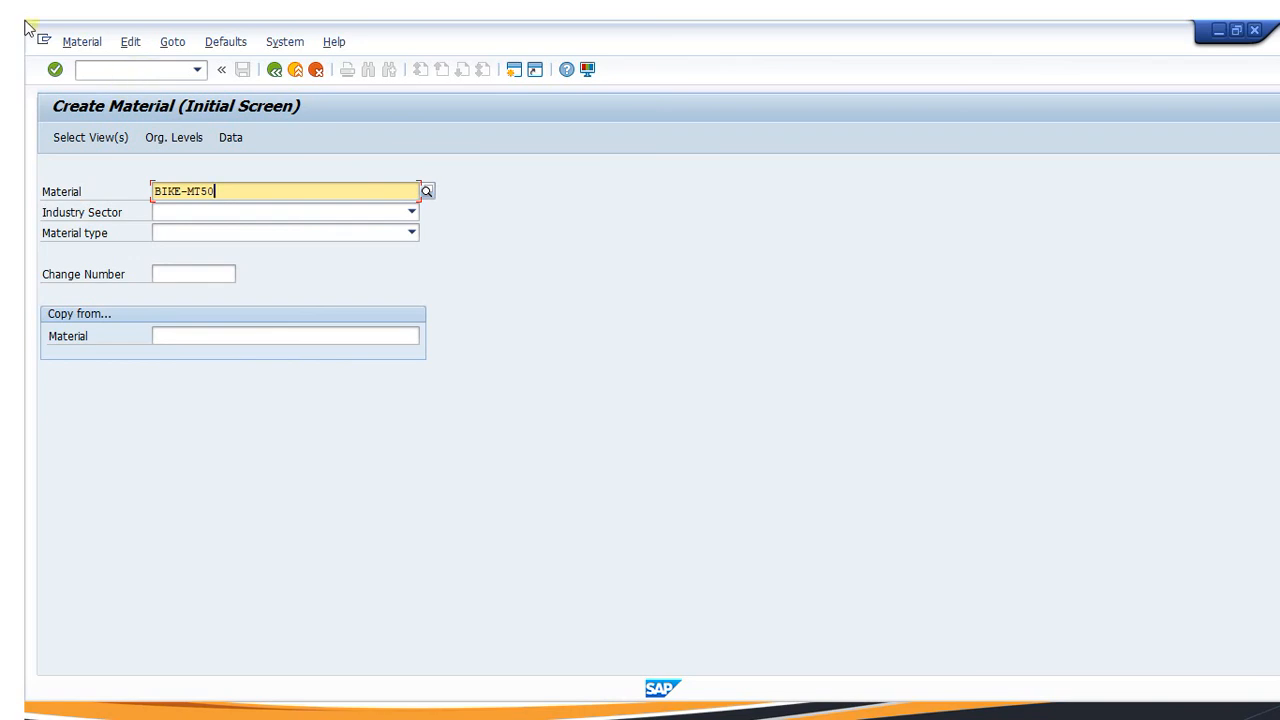
Consult the Notepad notes, then set the industry sector to C Chemical industry and the material type to Z002 Liquid
{"action": "key", "text": "super"}
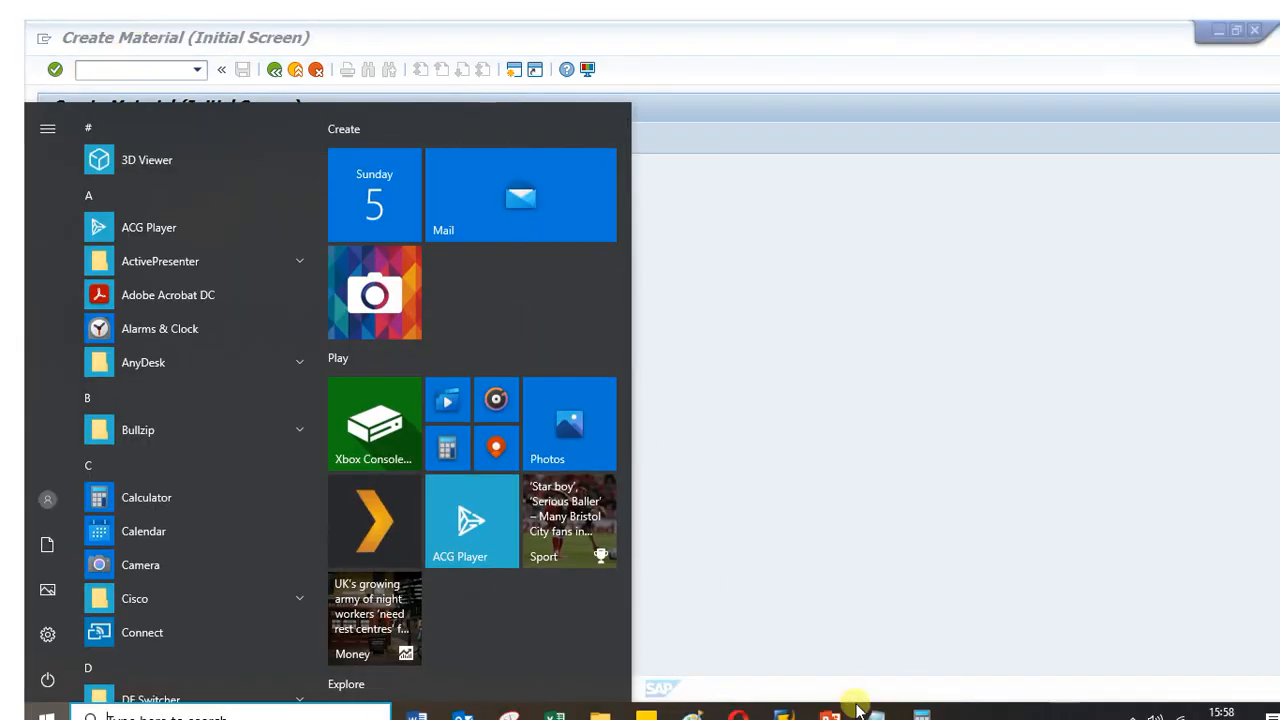
{"action": "left_click", "coordinate": [876, 713]}
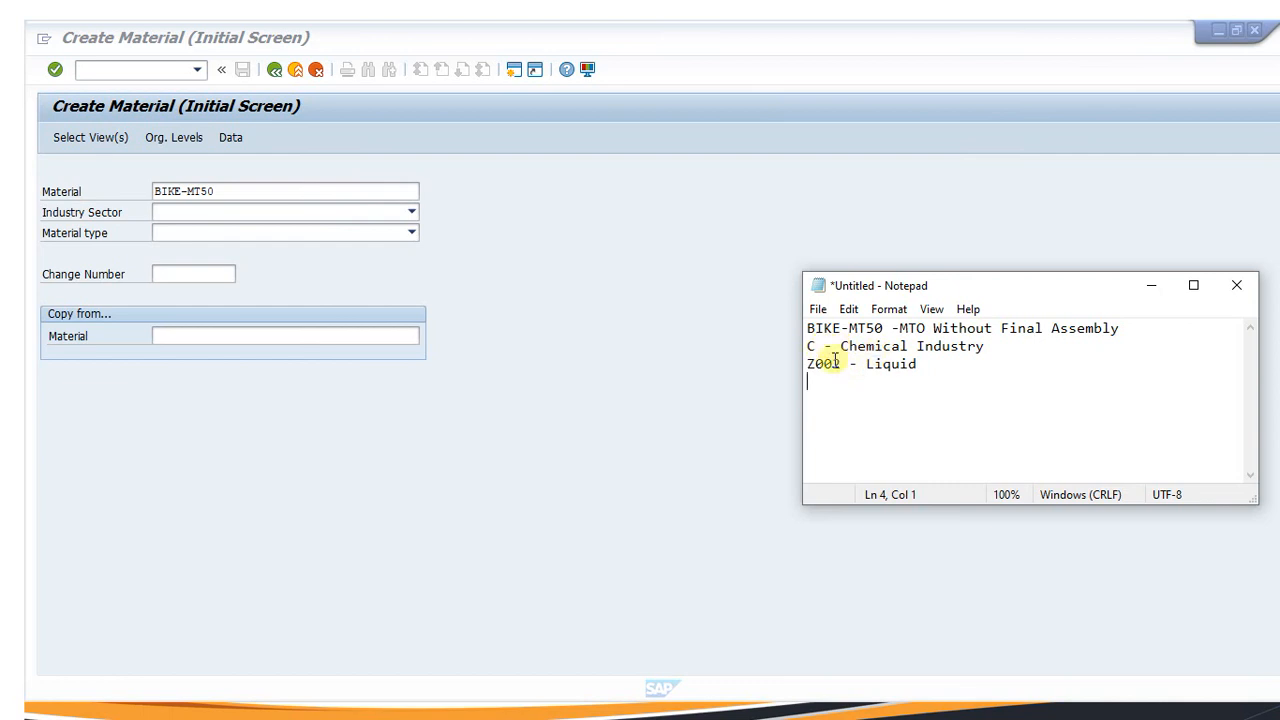
{"action": "left_click", "coordinate": [410, 212]}
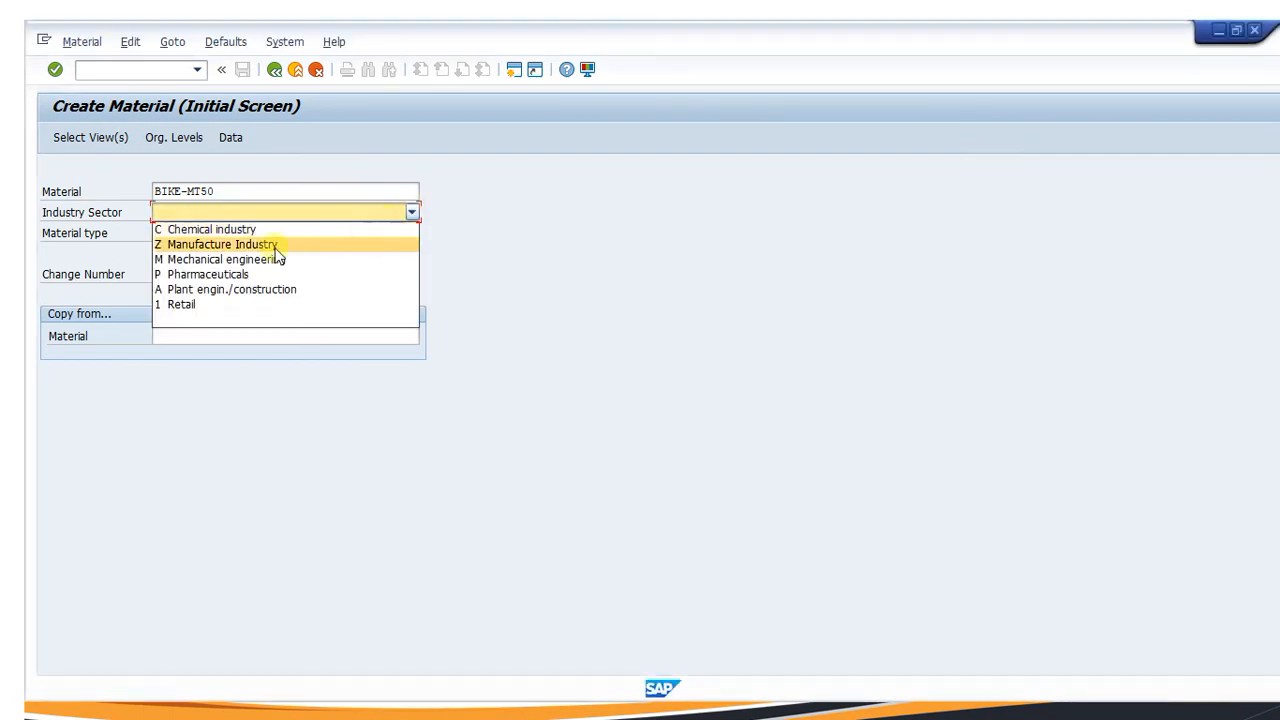
{"action": "left_click", "coordinate": [208, 229]}
{"action": "left_click", "coordinate": [410, 234]}
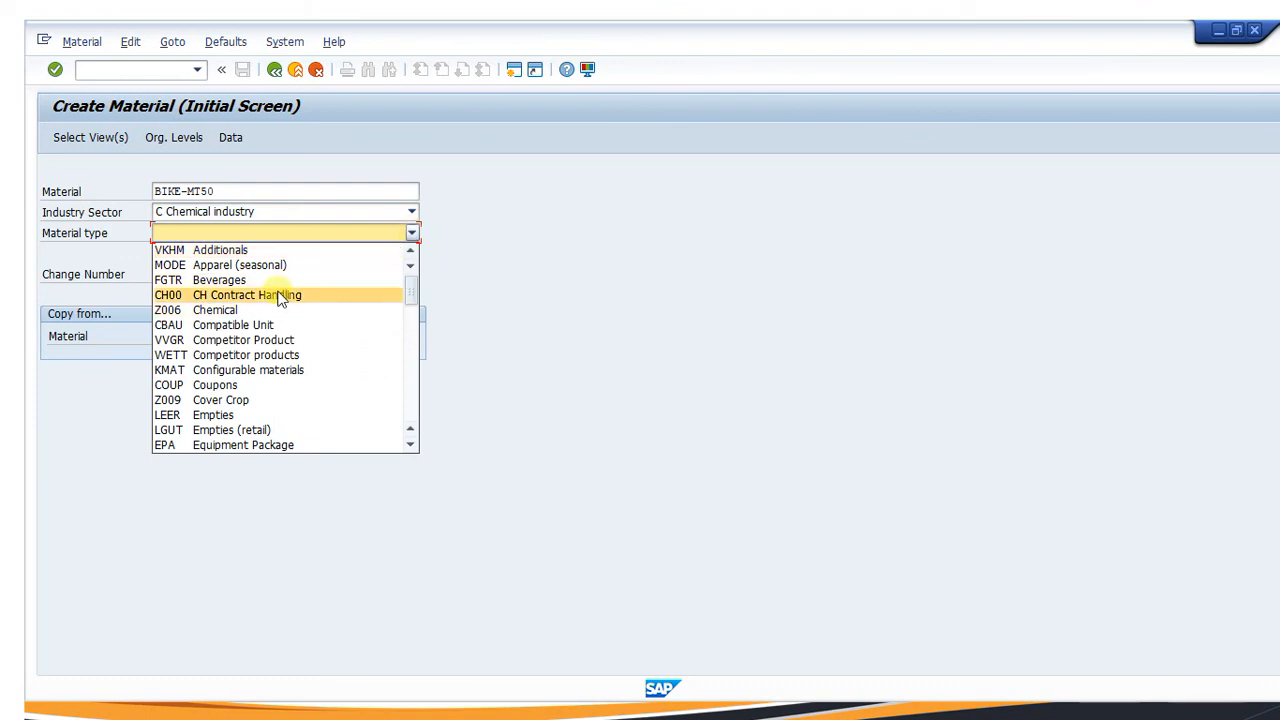
{"action": "scroll", "coordinate": [256, 400], "scroll_direction": "down", "scroll_amount": 2}
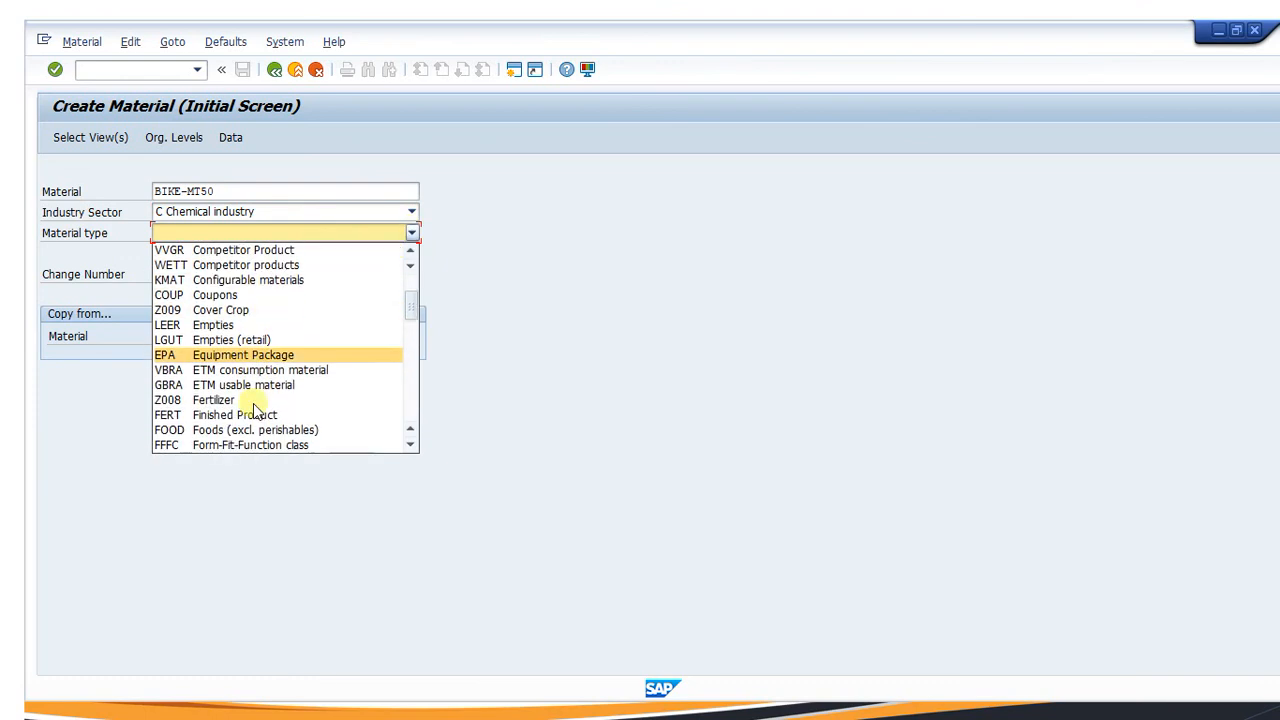
{"action": "scroll", "coordinate": [256, 408], "scroll_direction": "down", "scroll_amount": 3}
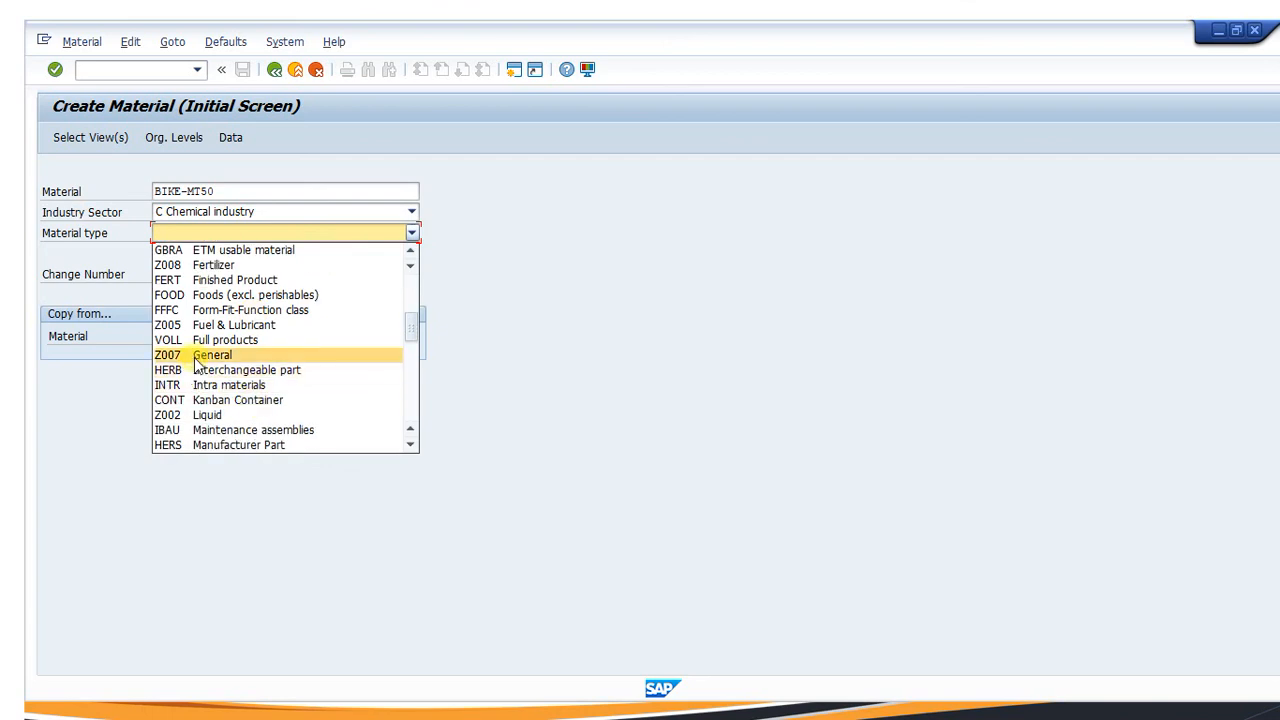
{"action": "left_click", "coordinate": [200, 415]}
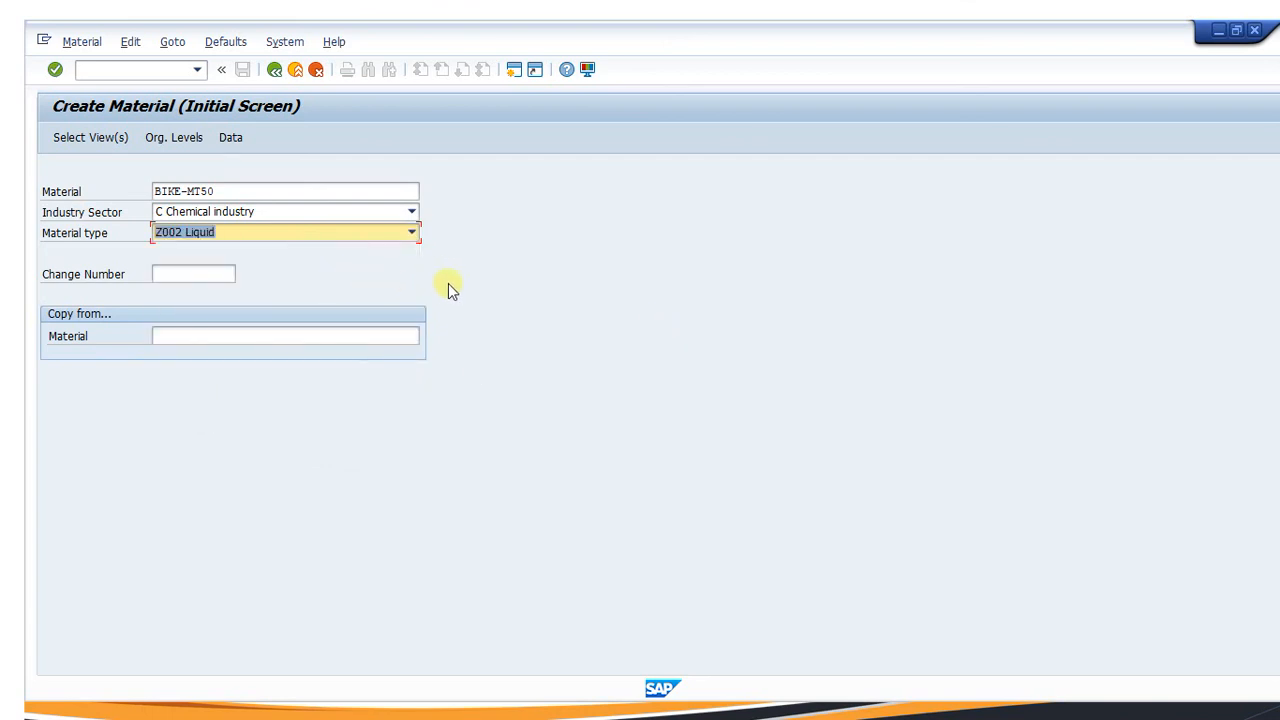
Proceed to the view selection and select Basic Data 1 and 2, MRP 1 to 4 and Work Scheduling
{"action": "key", "text": "Return"}
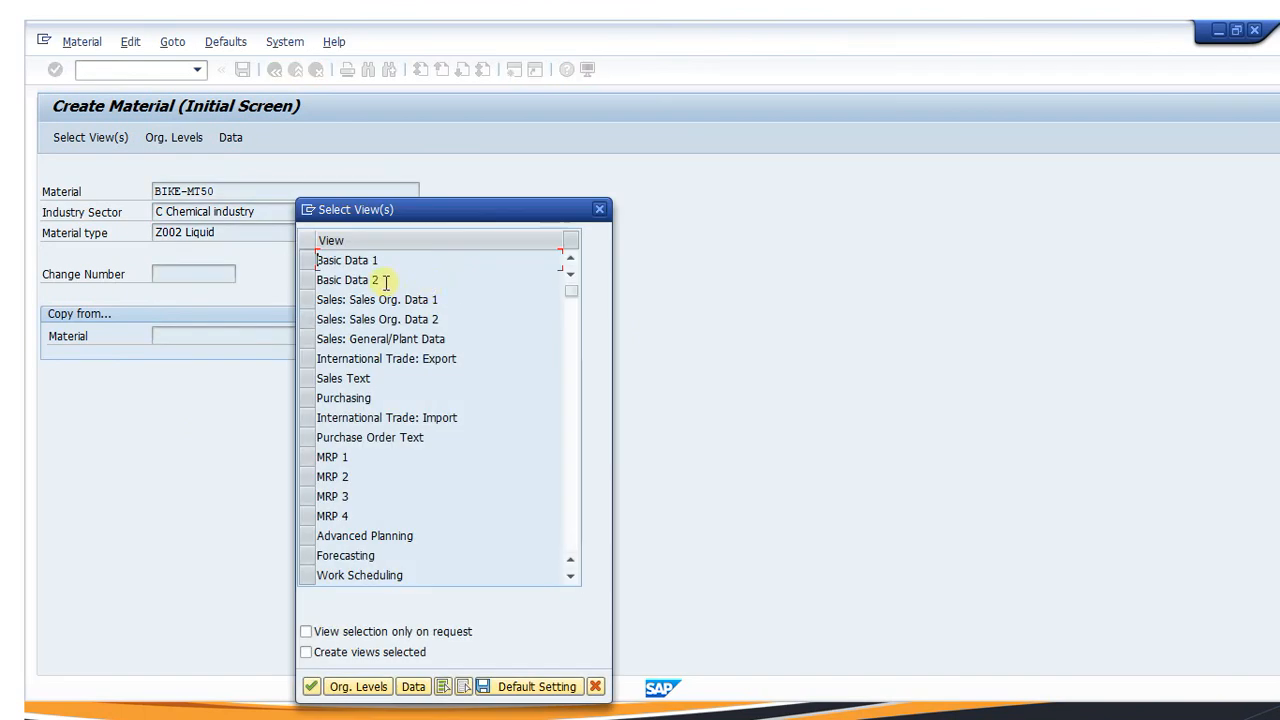
{"action": "left_click", "coordinate": [305, 261]}
{"action": "left_click", "coordinate": [305, 280]}
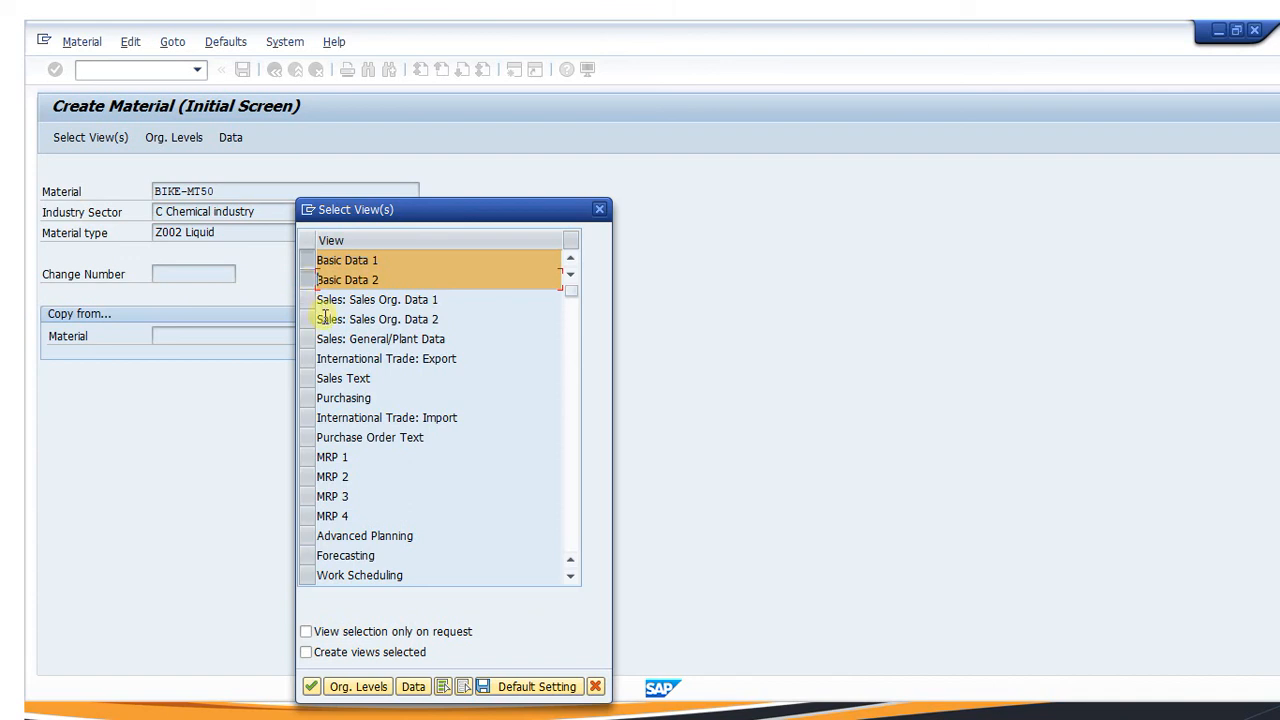
{"action": "left_click", "coordinate": [312, 459]}
{"action": "left_click", "coordinate": [307, 478]}
{"action": "left_click", "coordinate": [307, 498]}
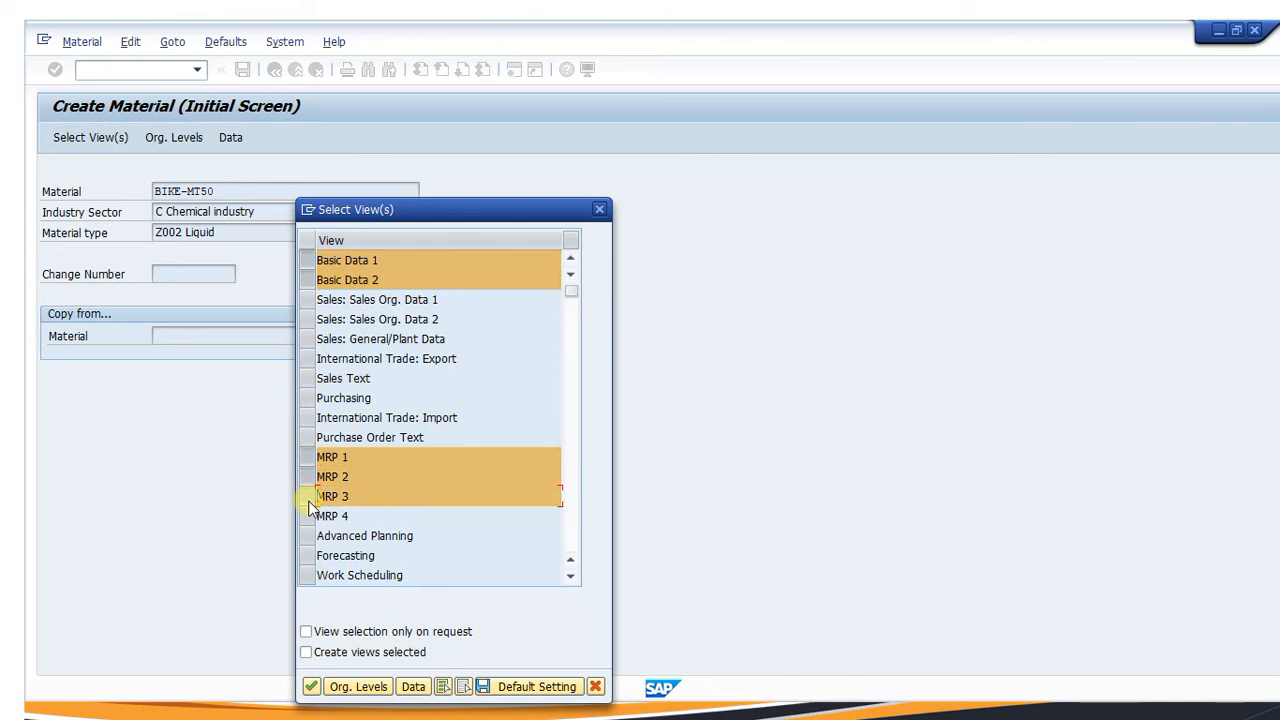
{"action": "left_click", "coordinate": [310, 517]}
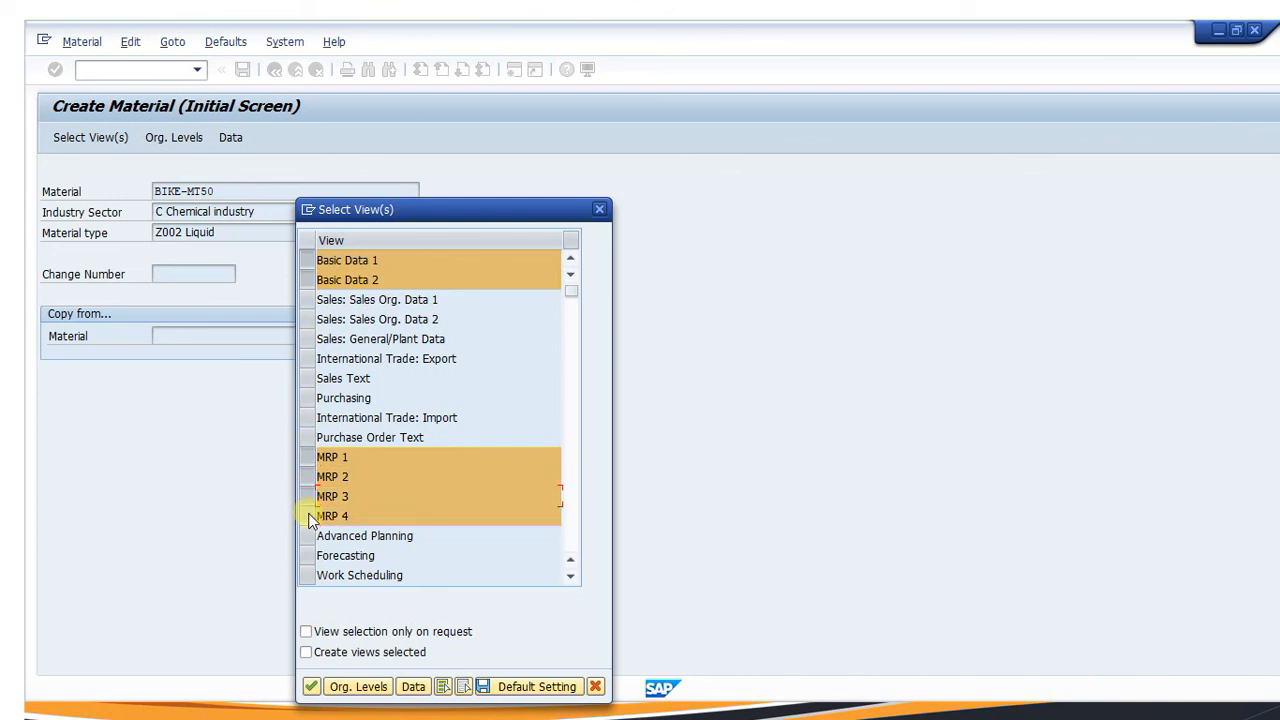
{"action": "left_click", "coordinate": [307, 576]}
Add the Accounting 1, Accounting 2, Costing 1 and Costing 2 views, and accept plant SC11 as the organizational level
{"action": "scroll", "coordinate": [365, 558], "scroll_direction": "down", "scroll_amount": 2}
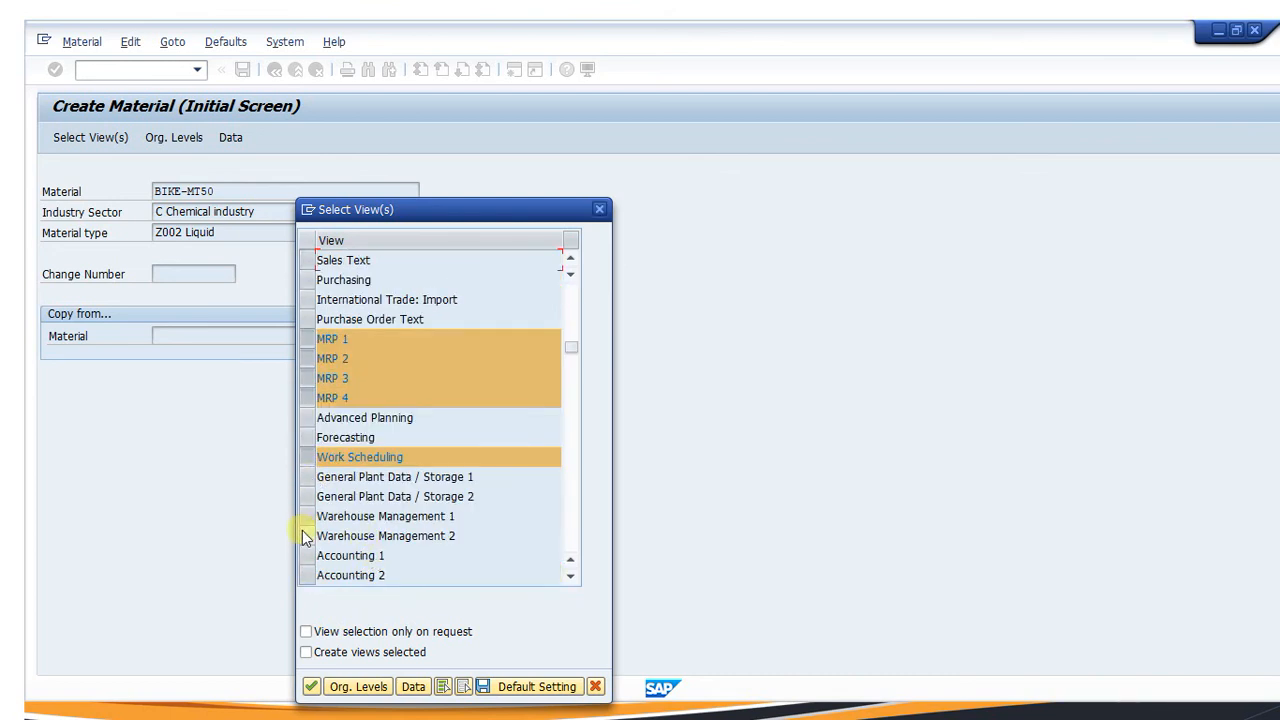
{"action": "left_click", "coordinate": [307, 556]}
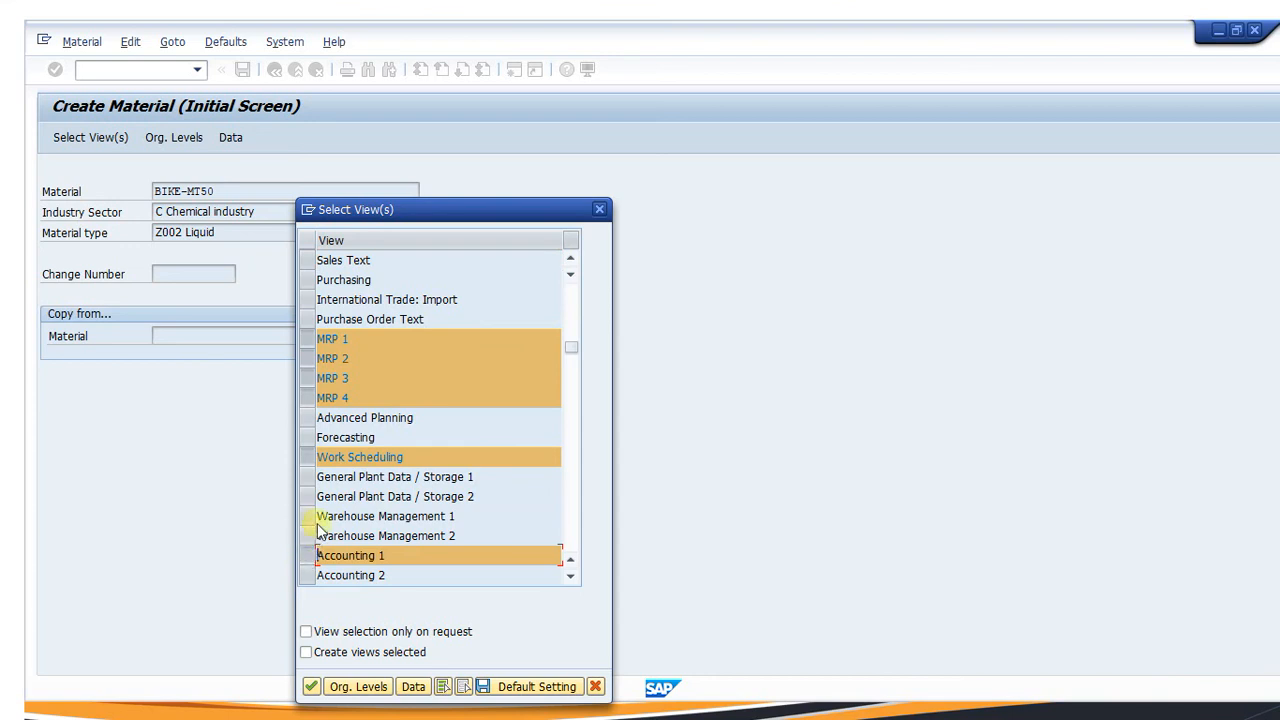
{"action": "left_click", "coordinate": [307, 576]}
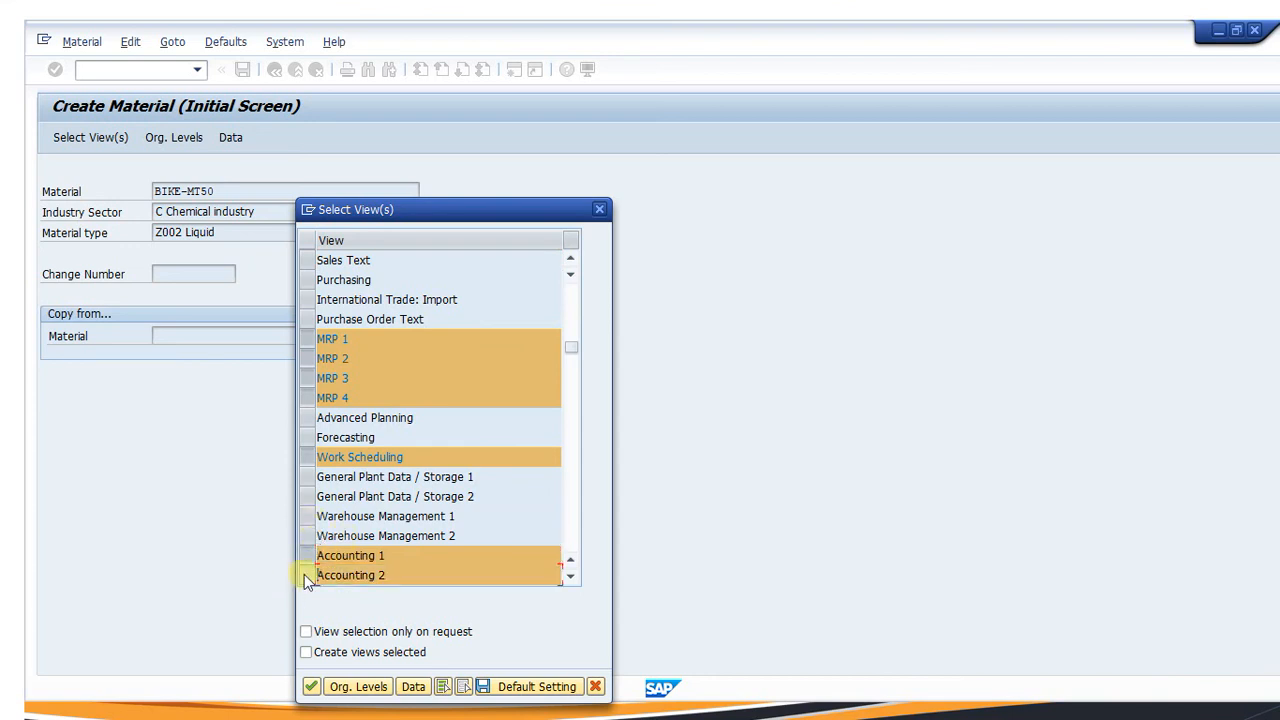
{"action": "scroll", "coordinate": [304, 574], "scroll_direction": "down", "scroll_amount": 3}
{"action": "left_click", "coordinate": [306, 418]}
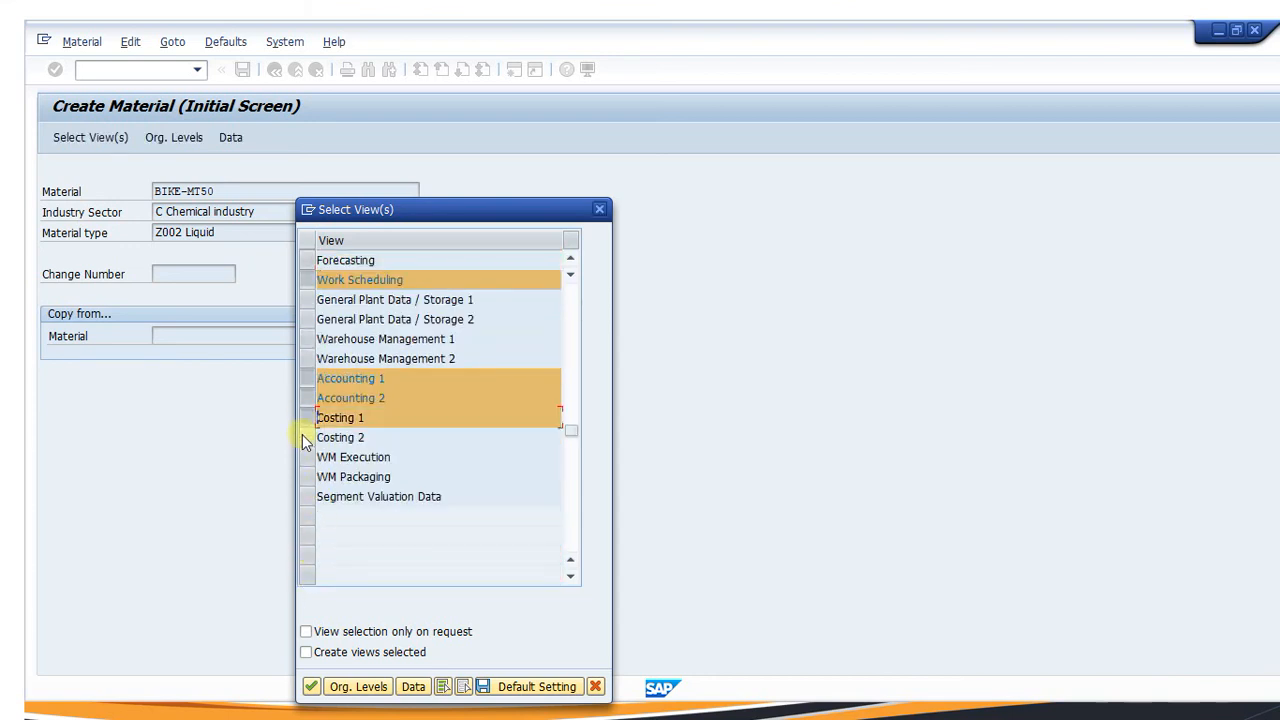
{"action": "left_click", "coordinate": [306, 438]}
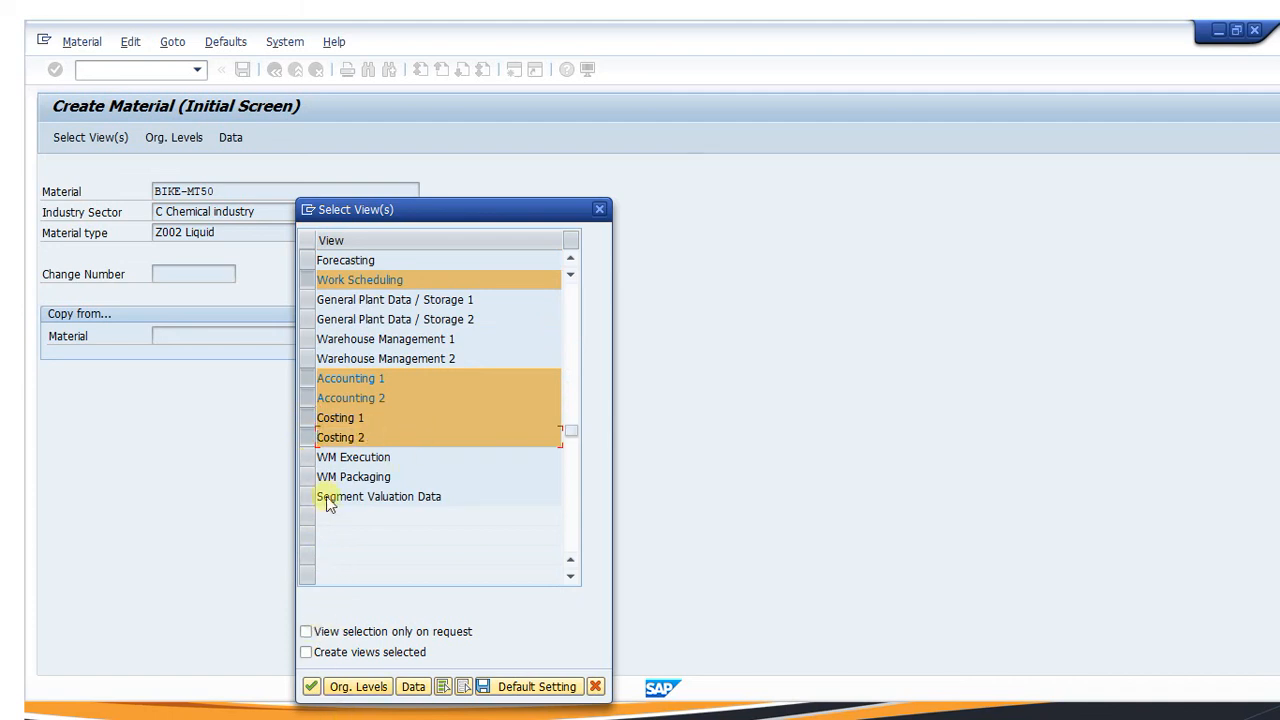
{"action": "left_click", "coordinate": [311, 686]}
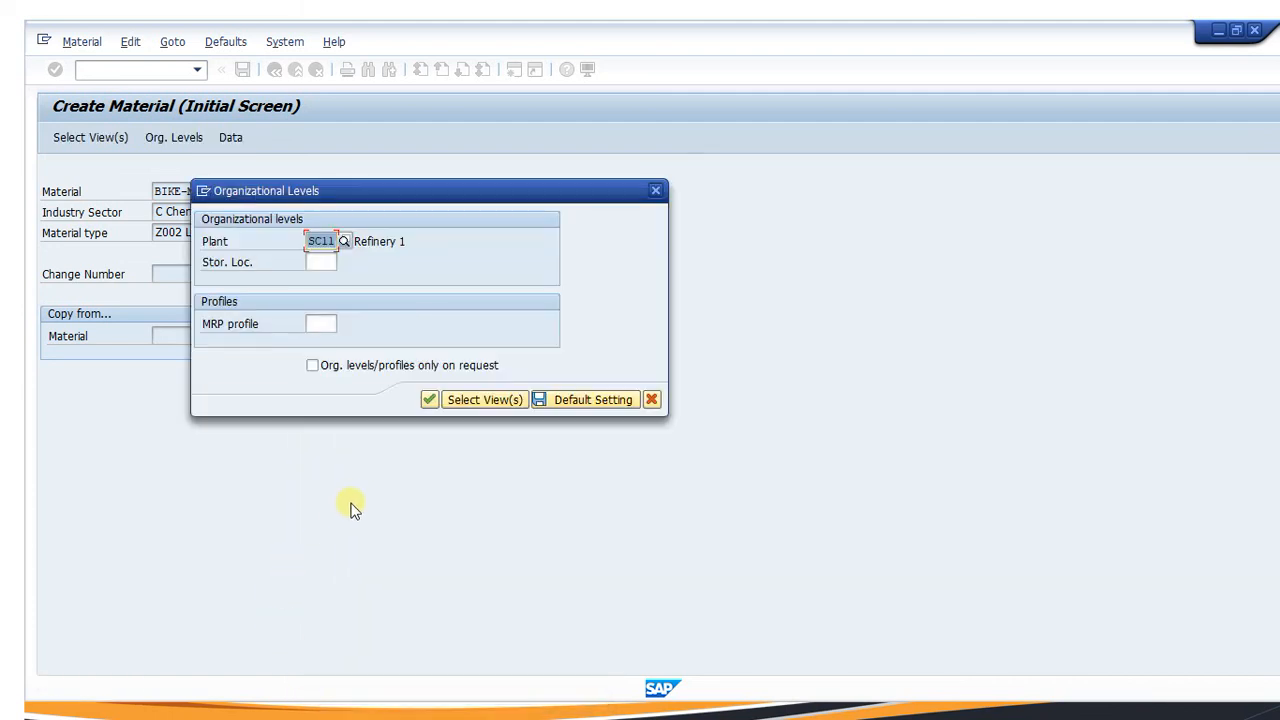
{"action": "key", "text": "Return"}
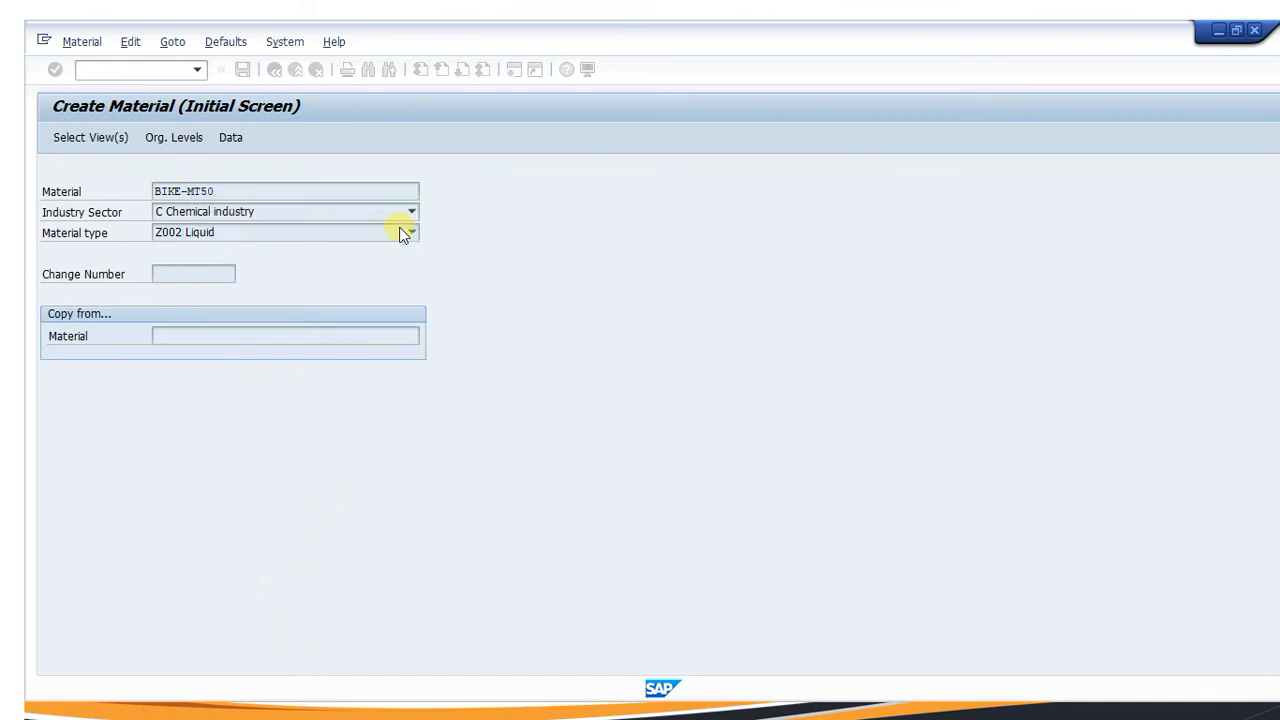
Fill the material description with "MTO Without Final Assembly" copied from the Notepad notes
{"action": "key", "text": "Down"}
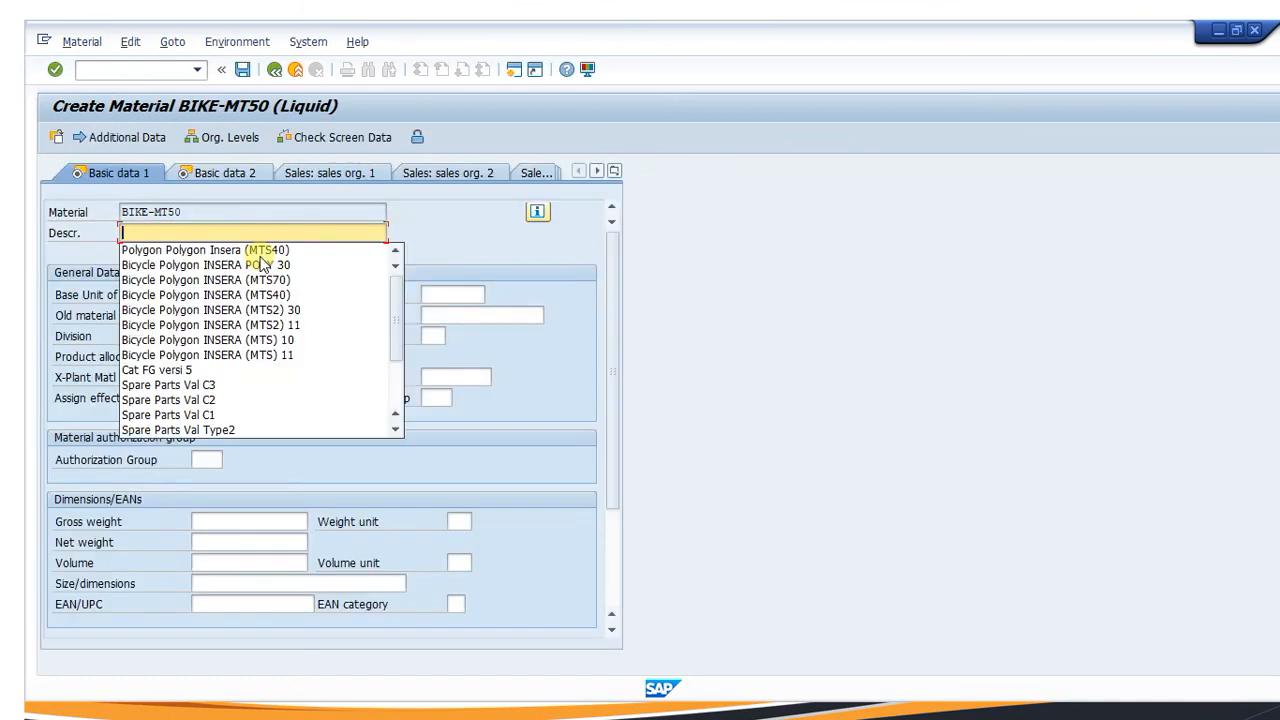
{"action": "key", "text": "Return"}
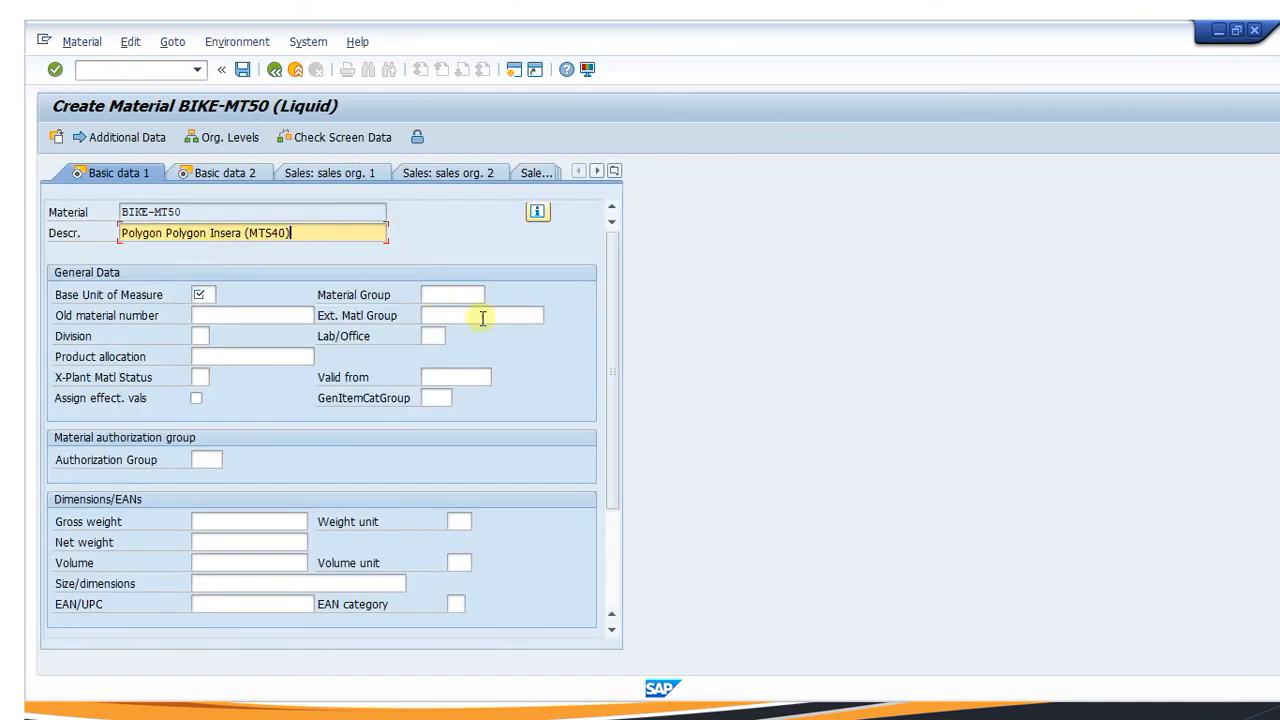
{"action": "key", "text": "super"}
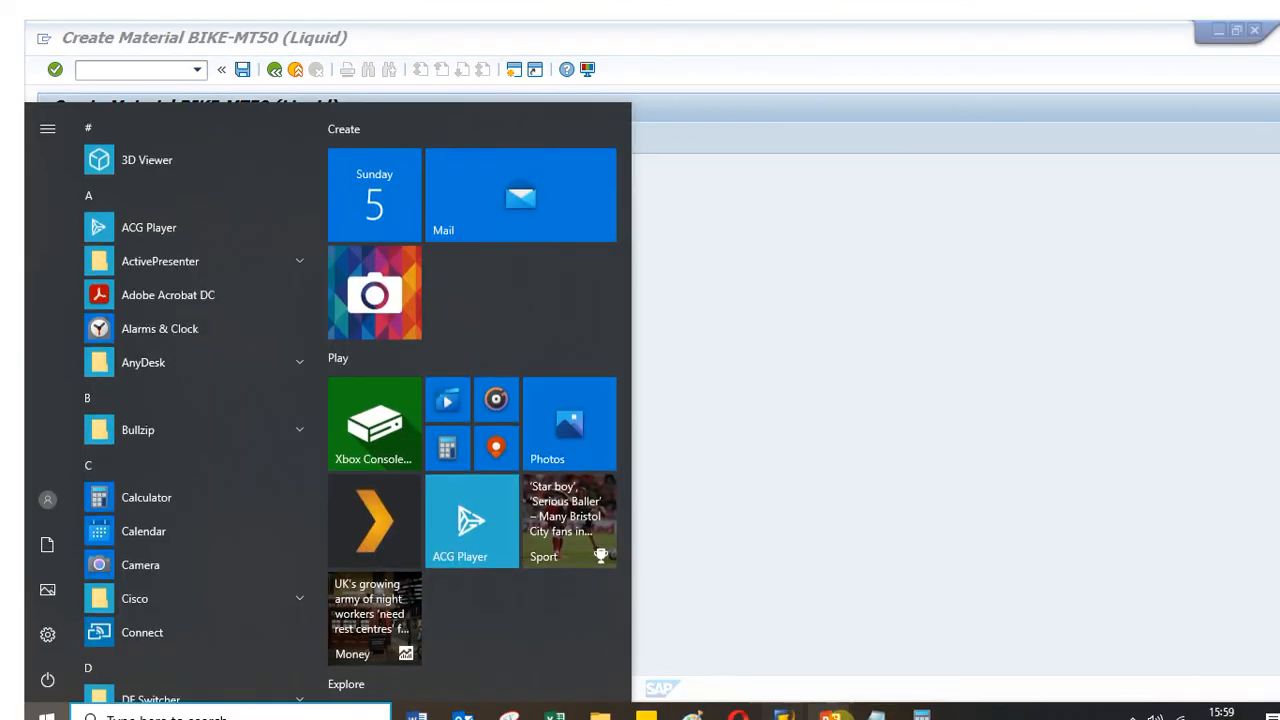
{"action": "left_click", "coordinate": [868, 713]}
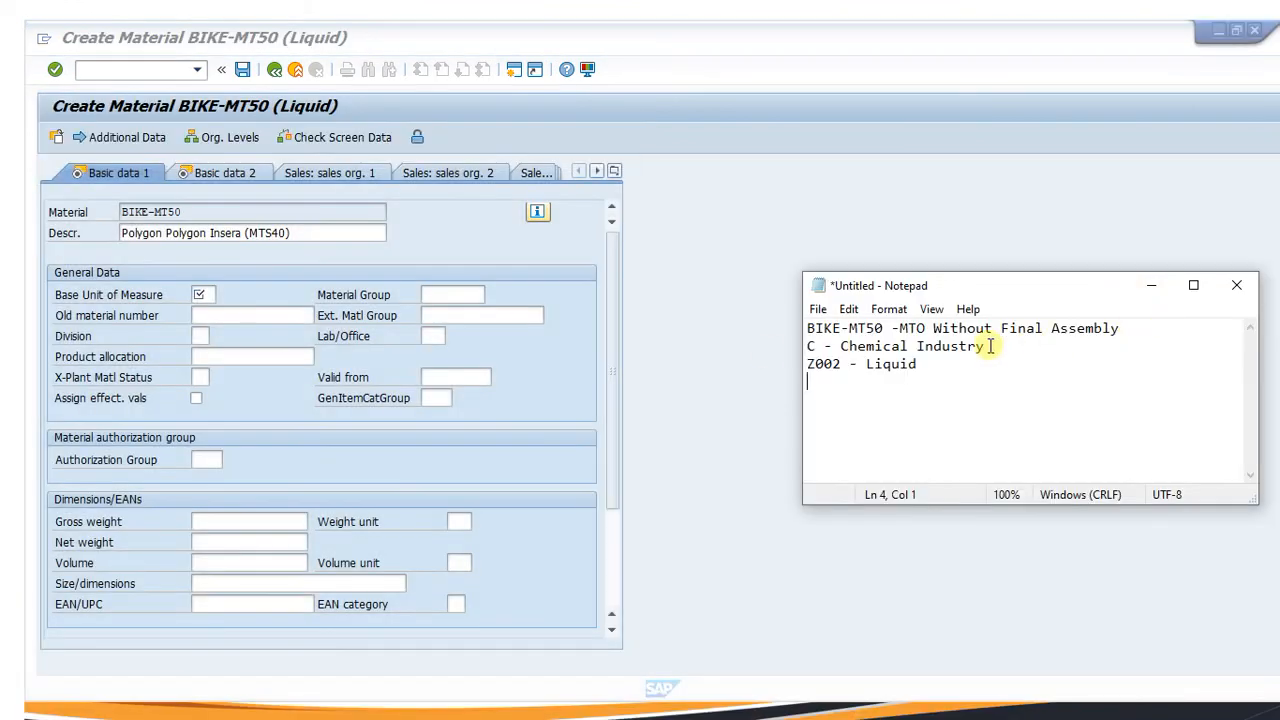
{"action": "left_click_drag", "start_coordinate": [901, 330], "coordinate": [1117, 322]}
{"action": "key", "text": "ctrl+c"}
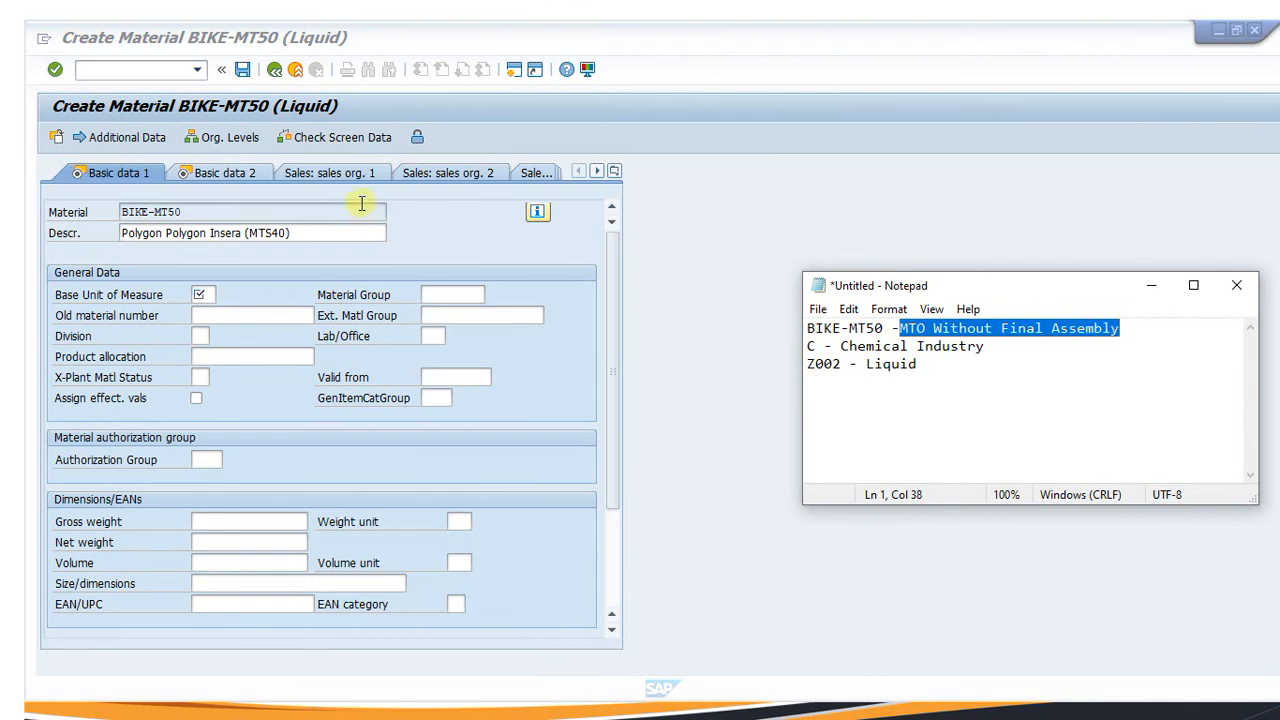
{"action": "left_click", "coordinate": [709, 509]}
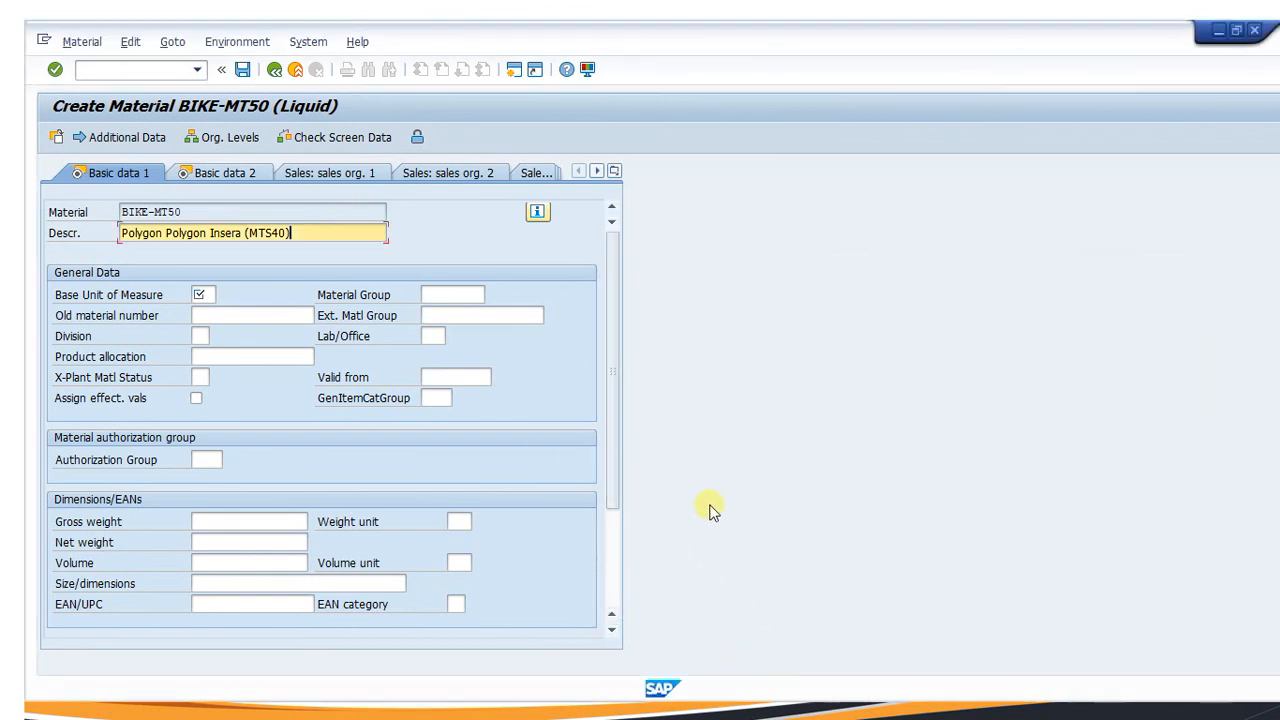
{"action": "left_click_drag", "start_coordinate": [327, 233], "coordinate": [27, 204]}
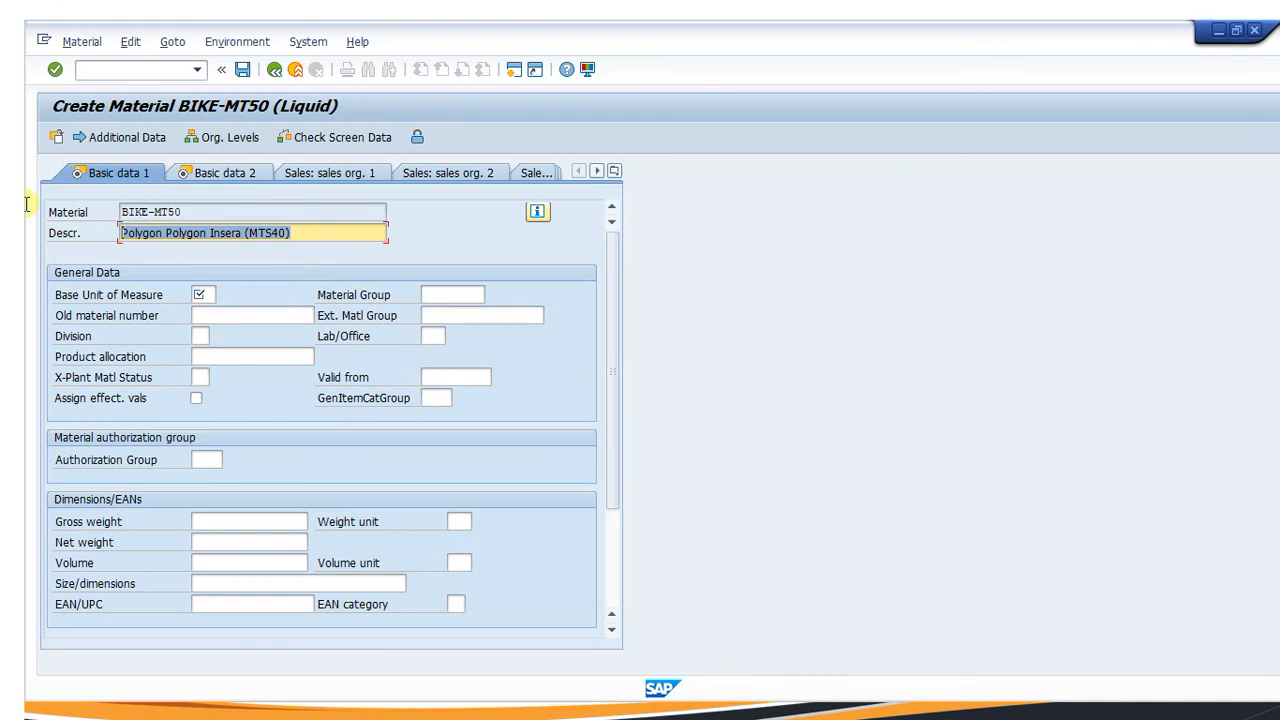
{"action": "key", "text": "ctrl+v"}
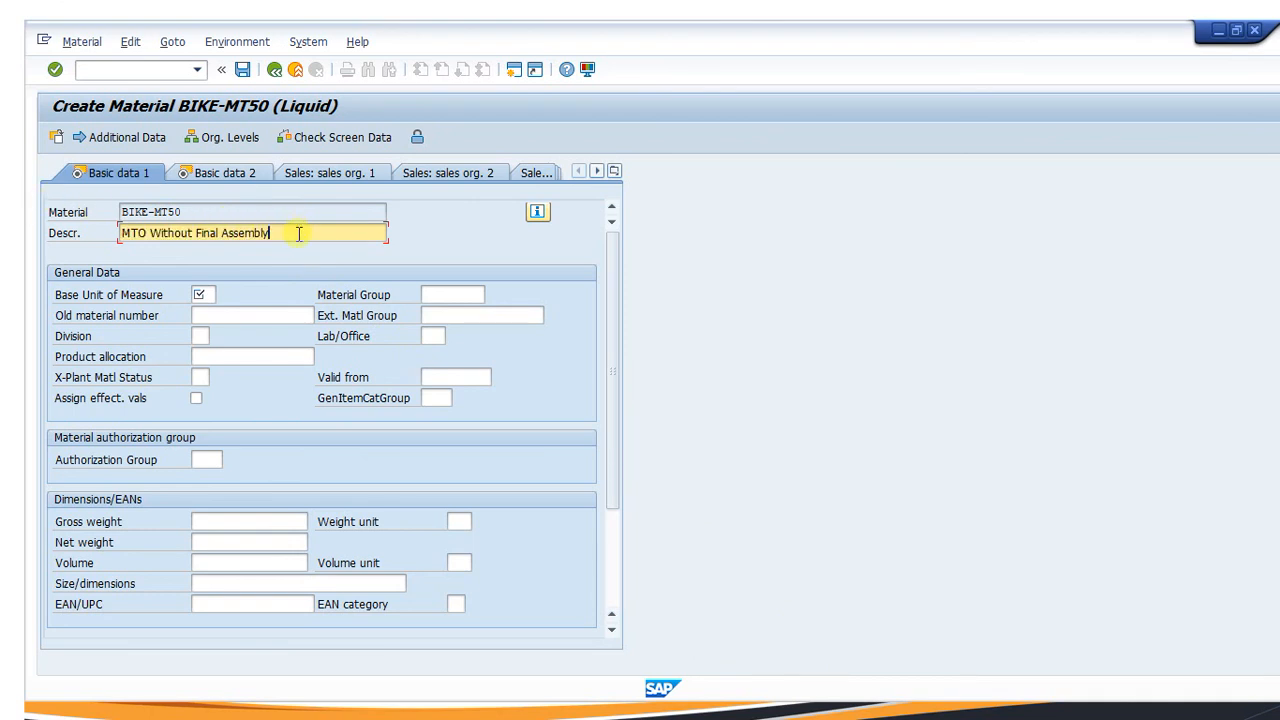
{"action": "left_click", "coordinate": [186, 212]}
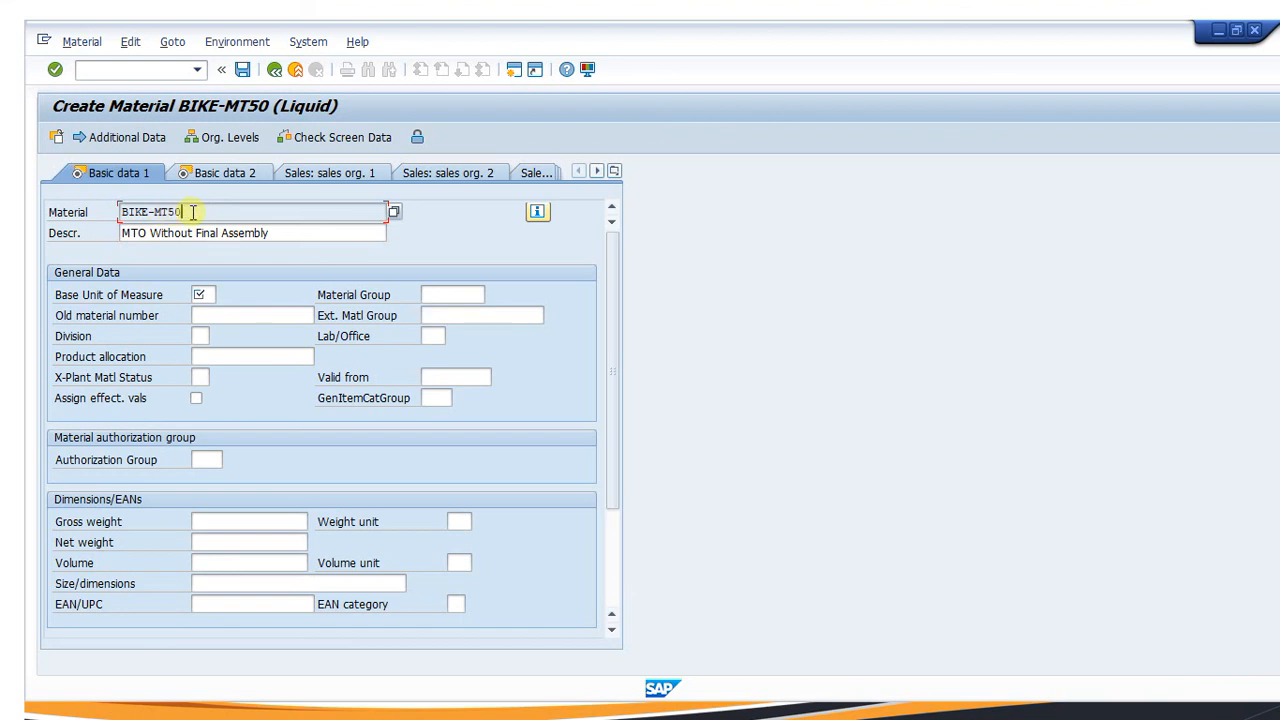
Set the base unit of measure to PC and continue through both Basic Data views to MRP 1
{"action": "left_click", "coordinate": [301, 233]}
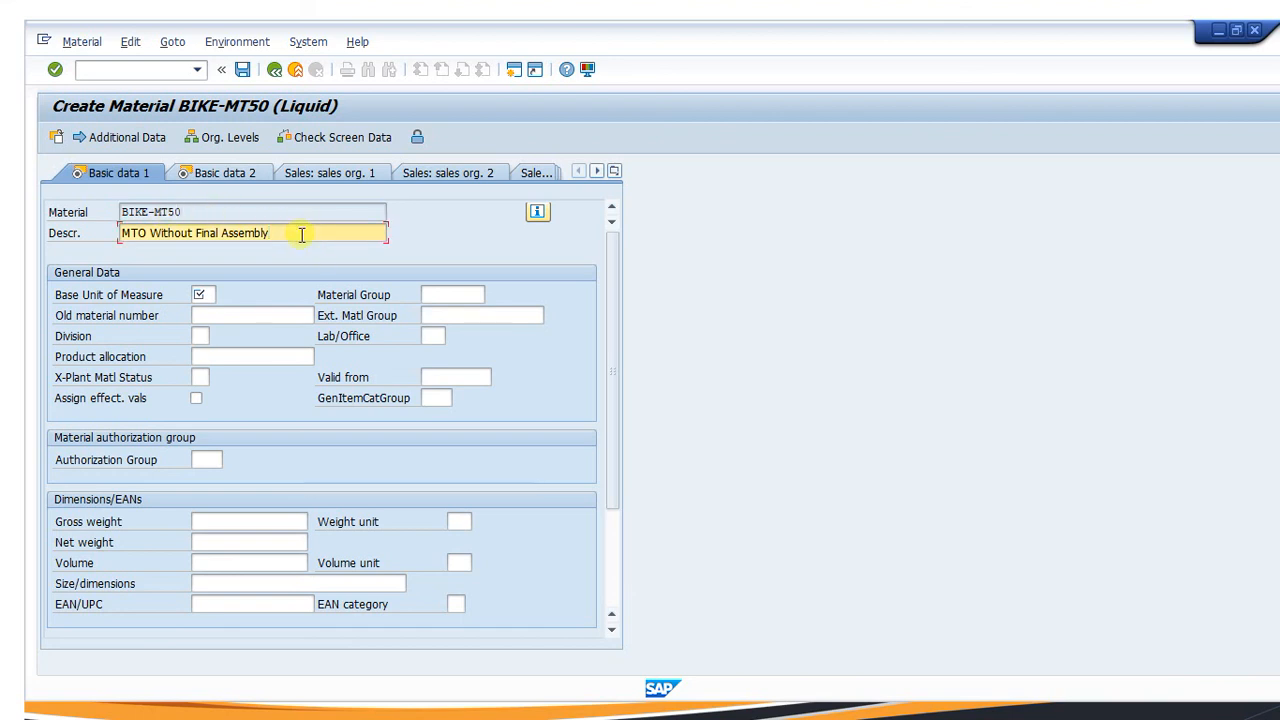
{"action": "left_click", "coordinate": [206, 295]}
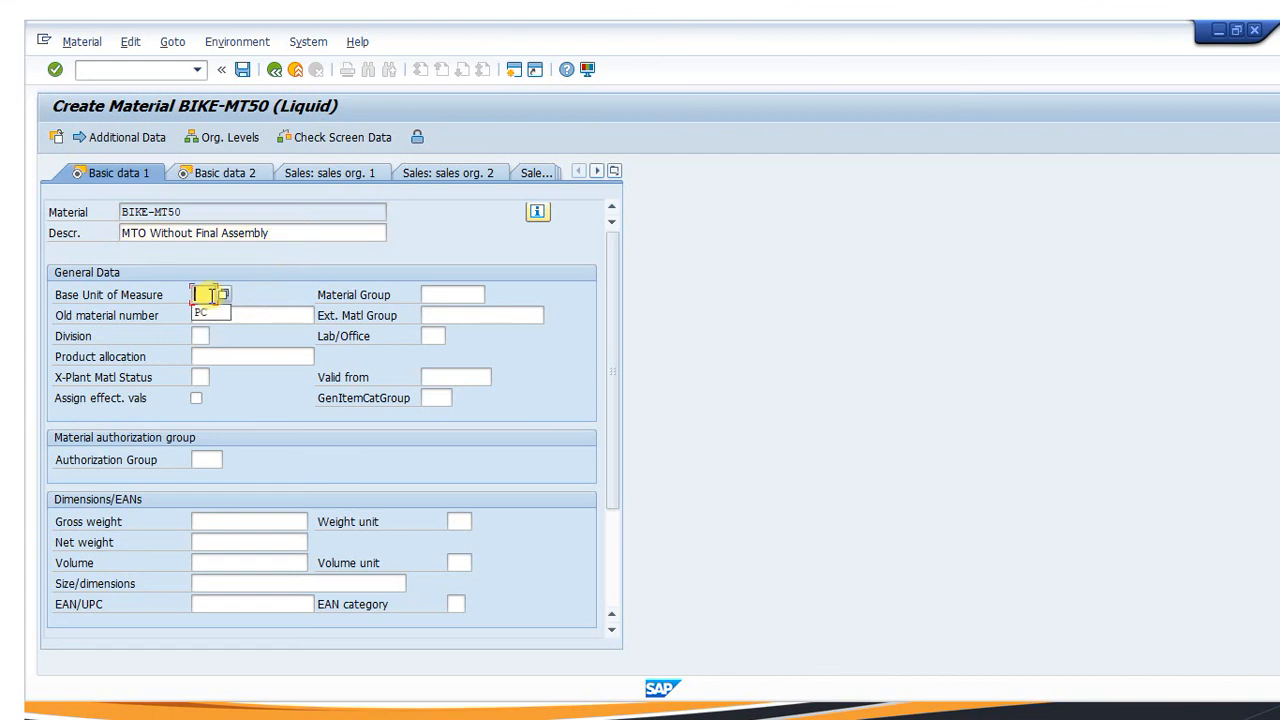
{"action": "type", "text": "PC"}
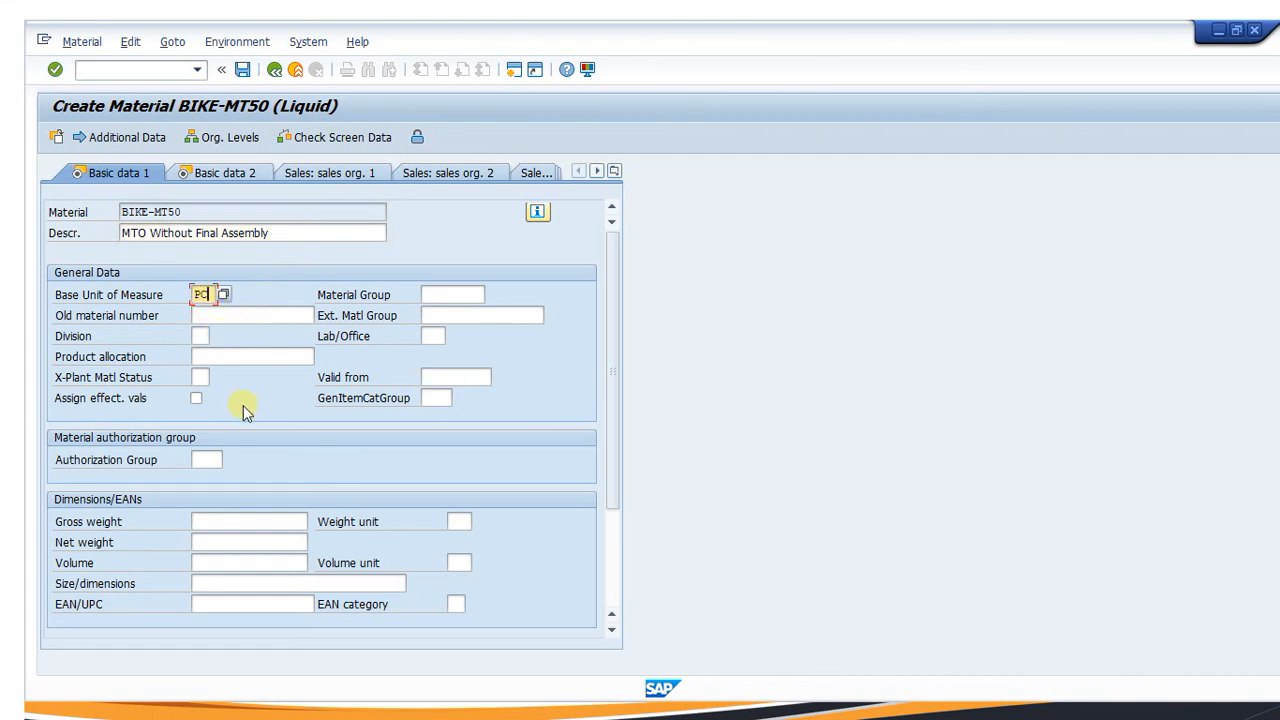
{"action": "key", "text": "Return"}
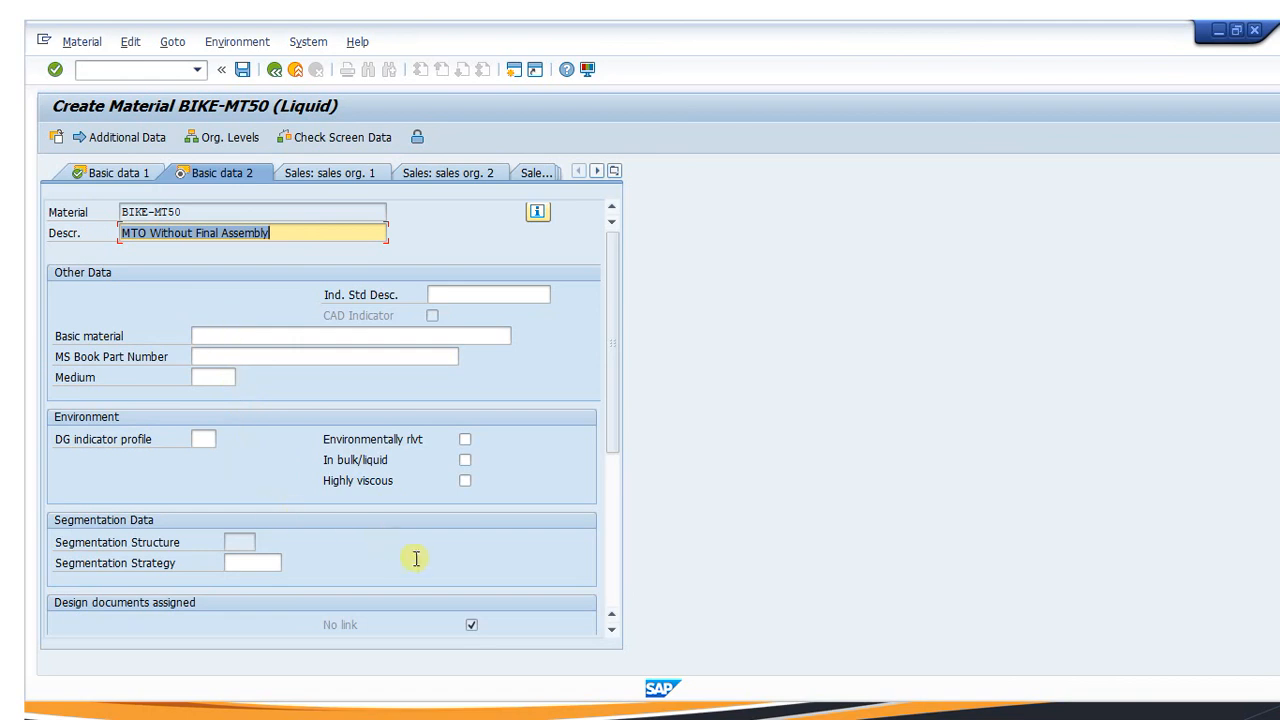
{"action": "key", "text": "Return"}
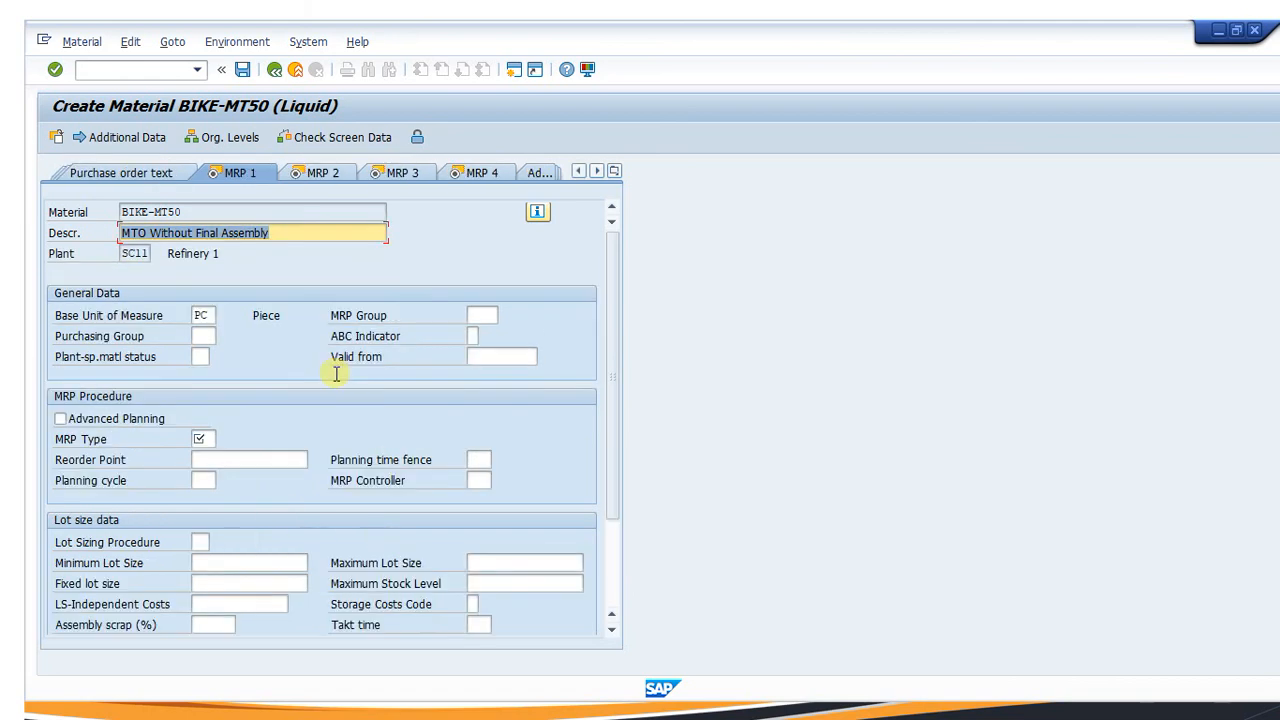
Choose MRP type PD for the material in the MRP 1 view and confirm it
{"action": "left_click", "coordinate": [205, 438]}
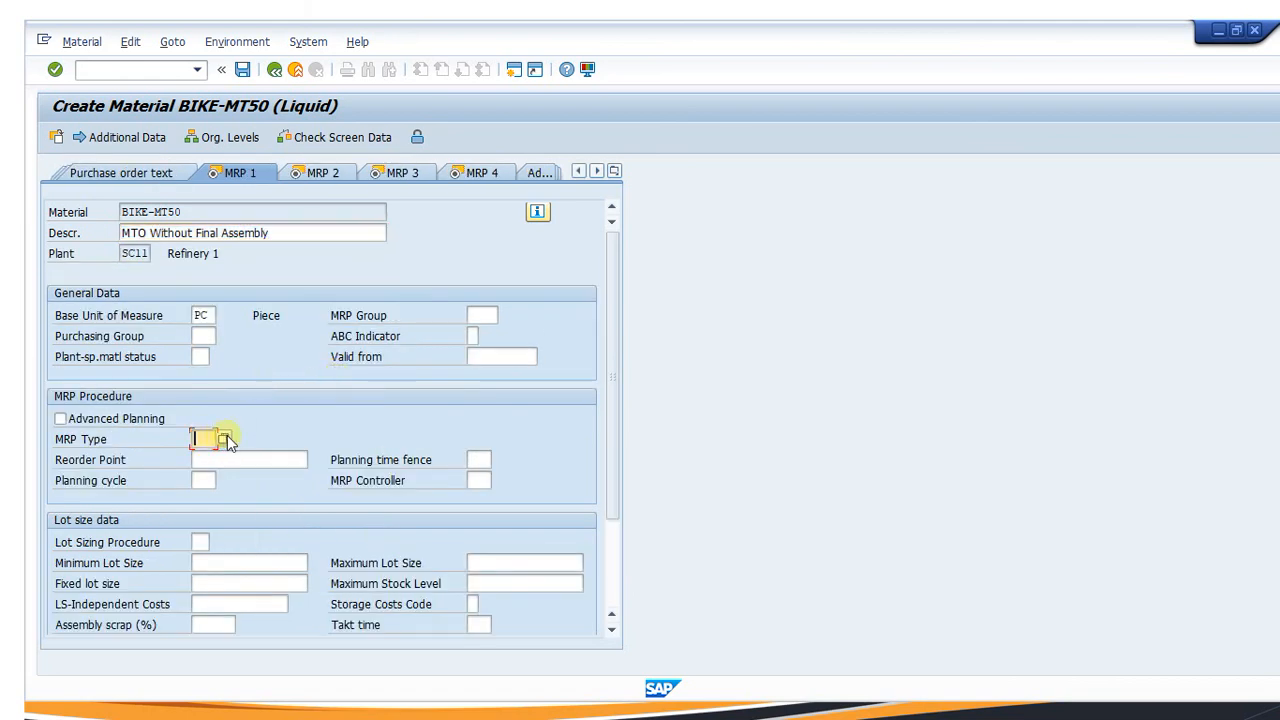
{"action": "left_click", "coordinate": [222, 439]}
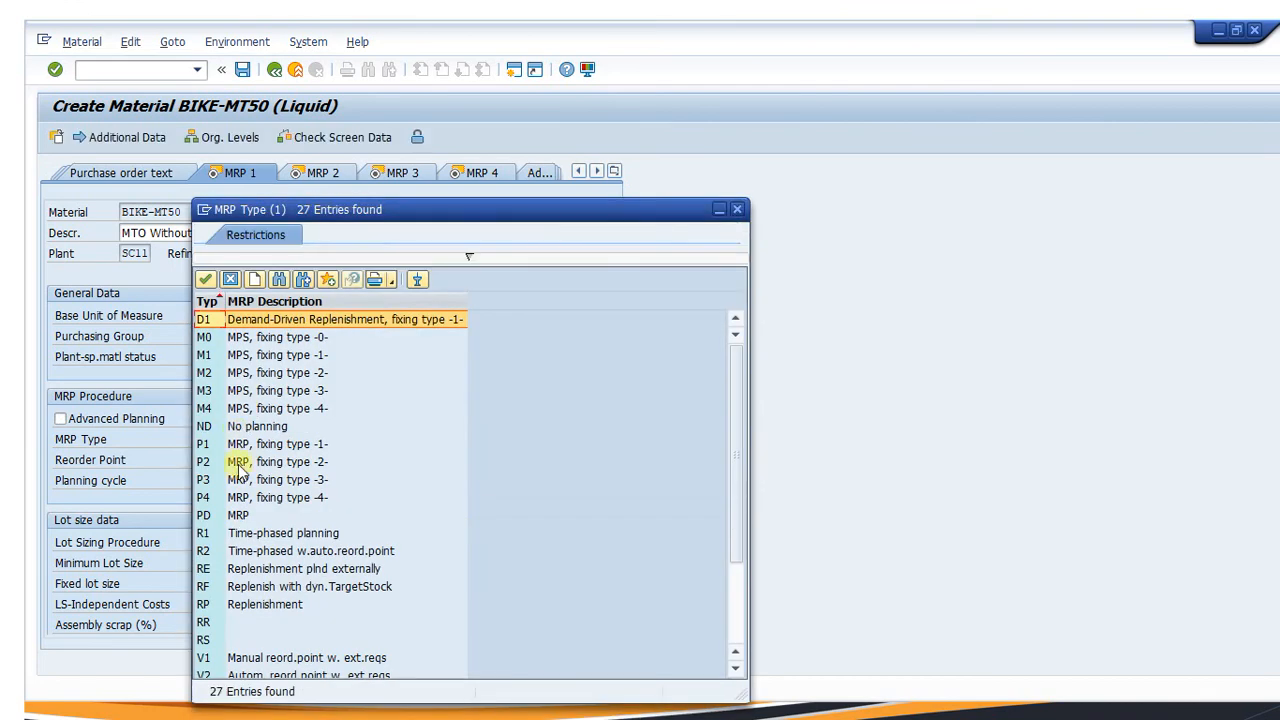
{"action": "left_click", "coordinate": [213, 517]}
{"action": "double_click", "coordinate": [212, 516]}
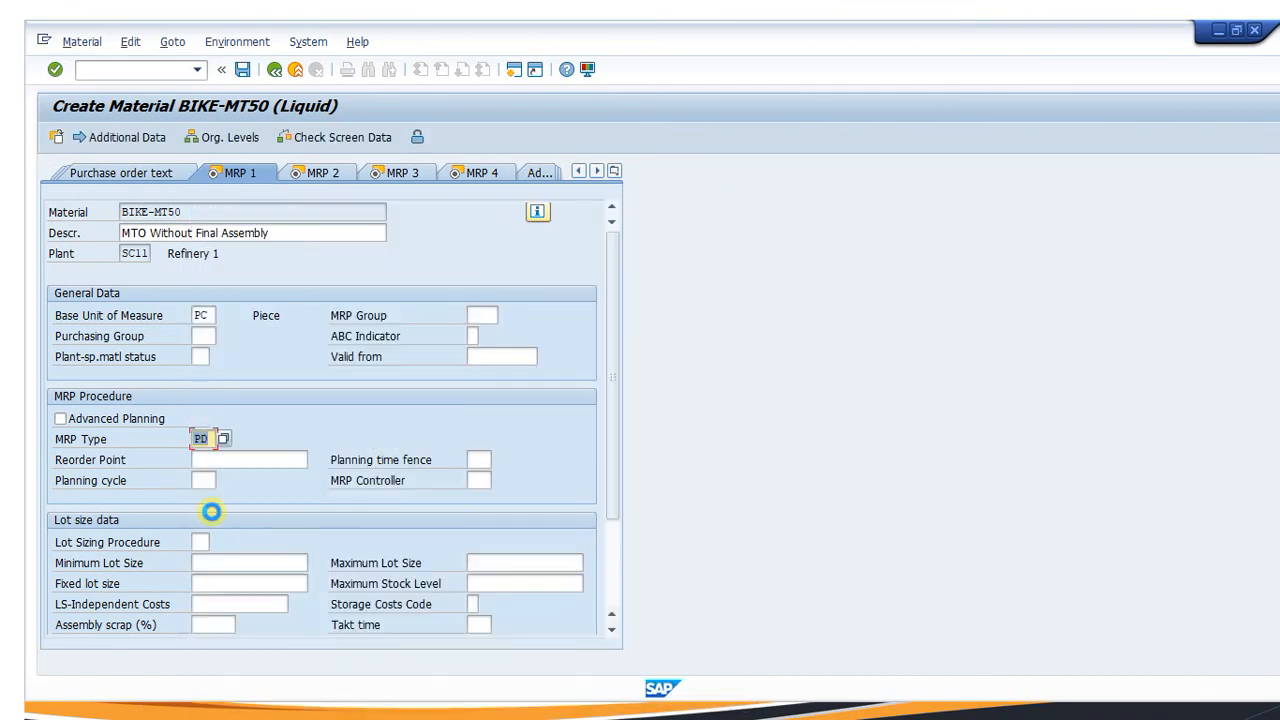
{"action": "key", "text": "Return"}
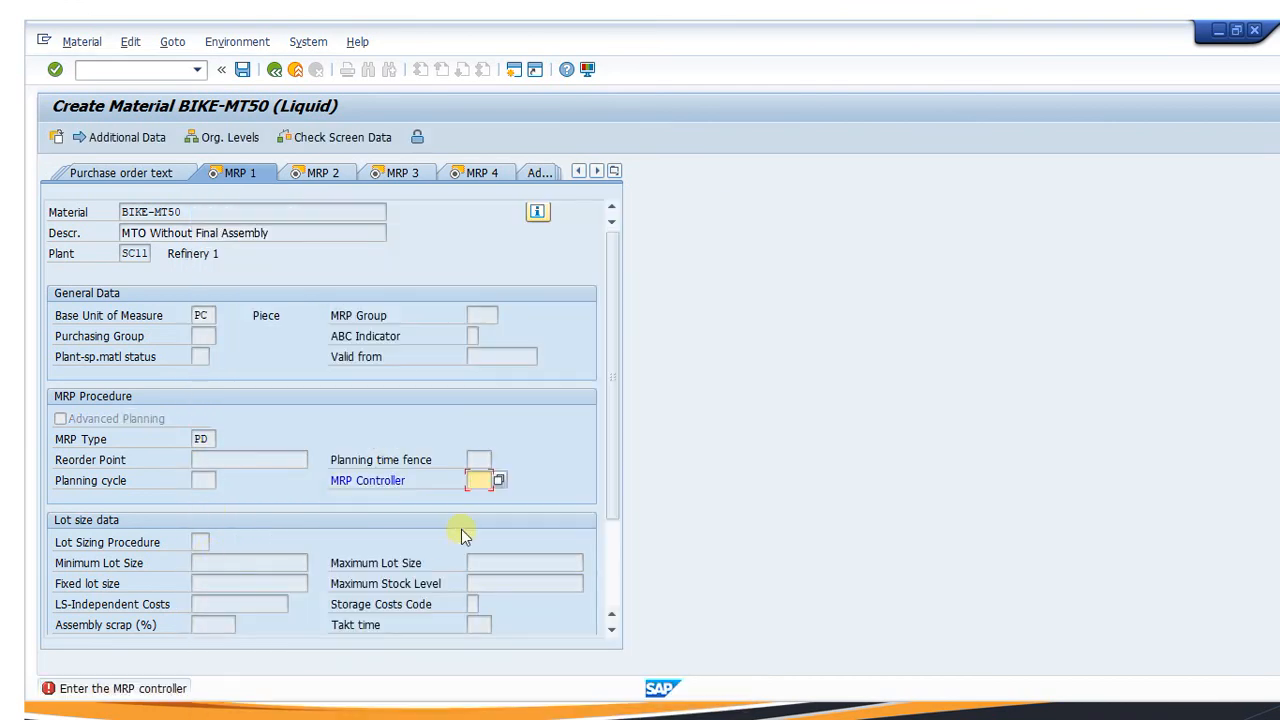
Assign MRP controller REF and lot sizing procedure EX (lot-for-lot order quantity), completing the MRP 1 view
{"action": "left_click", "coordinate": [501, 478]}
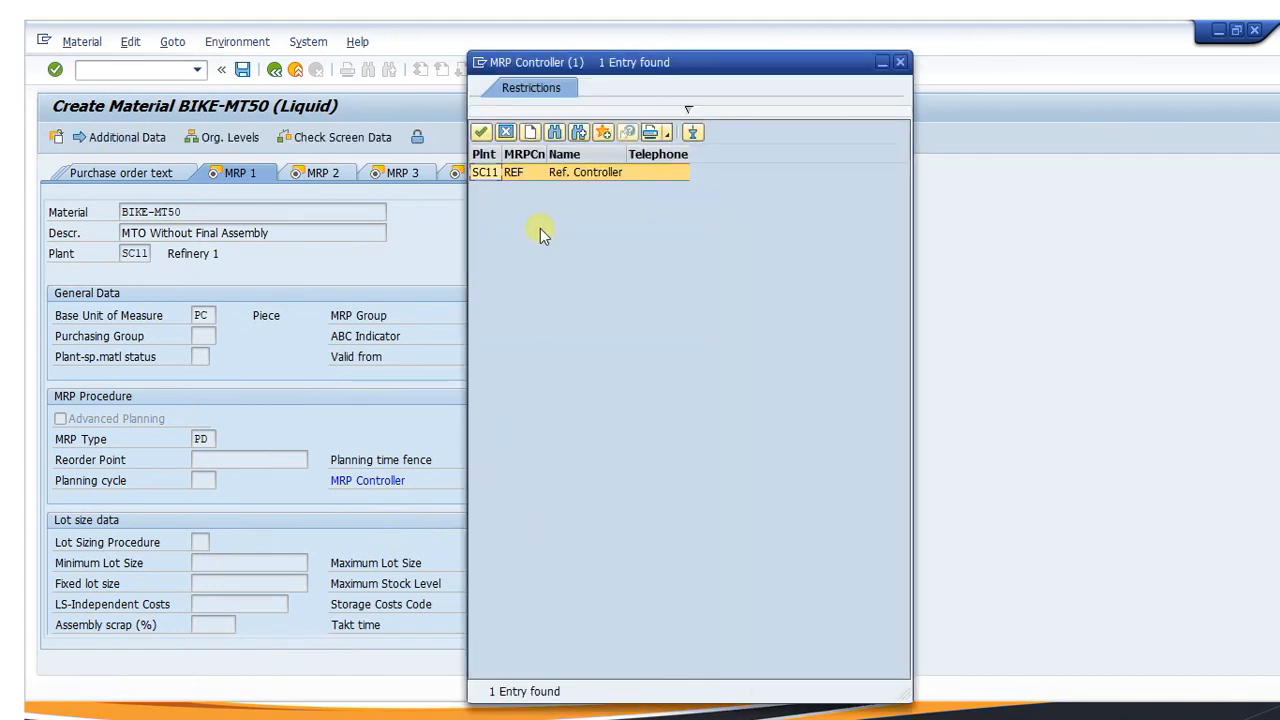
{"action": "double_click", "coordinate": [505, 174]}
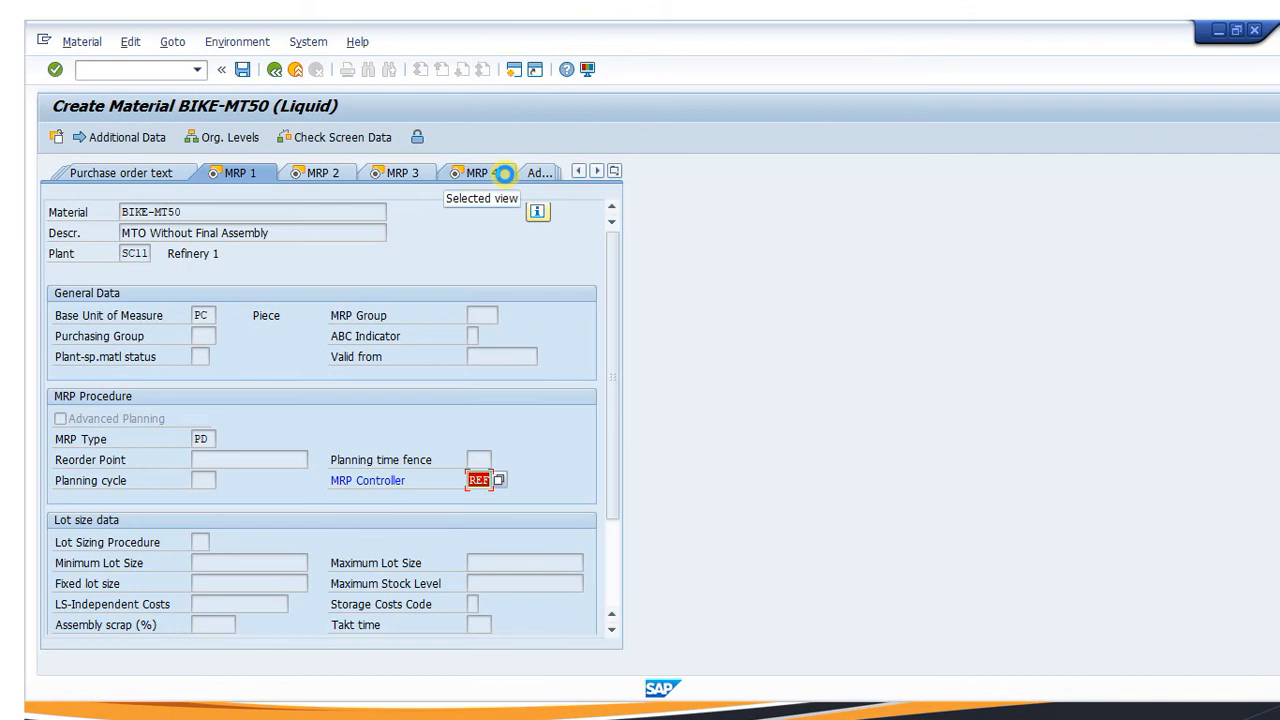
{"action": "key", "text": "Return"}
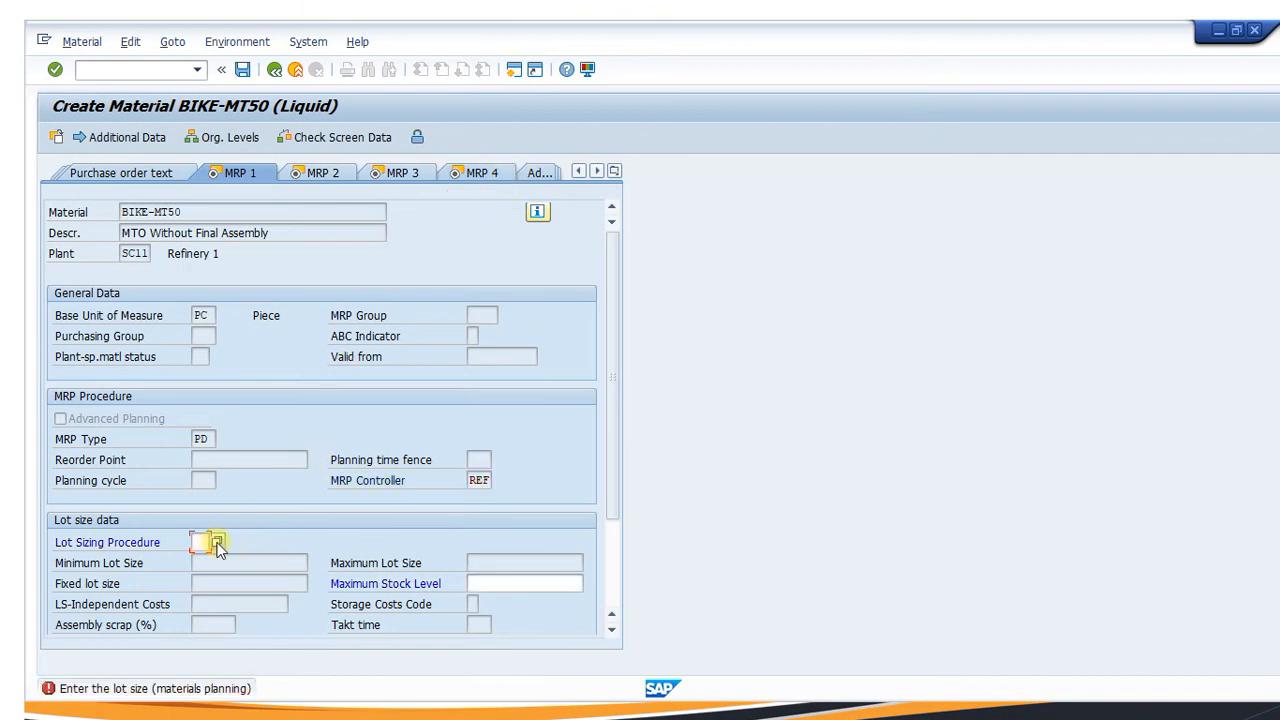
{"action": "left_click", "coordinate": [217, 543]}
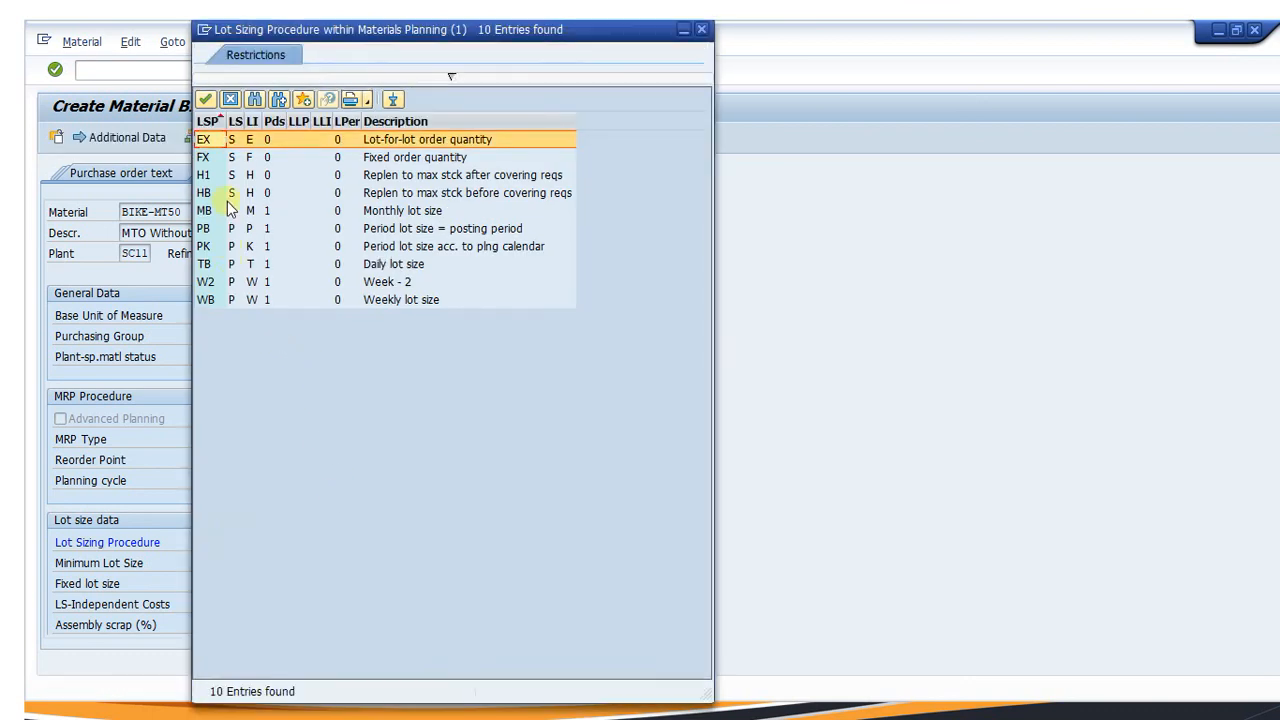
{"action": "double_click", "coordinate": [215, 142]}
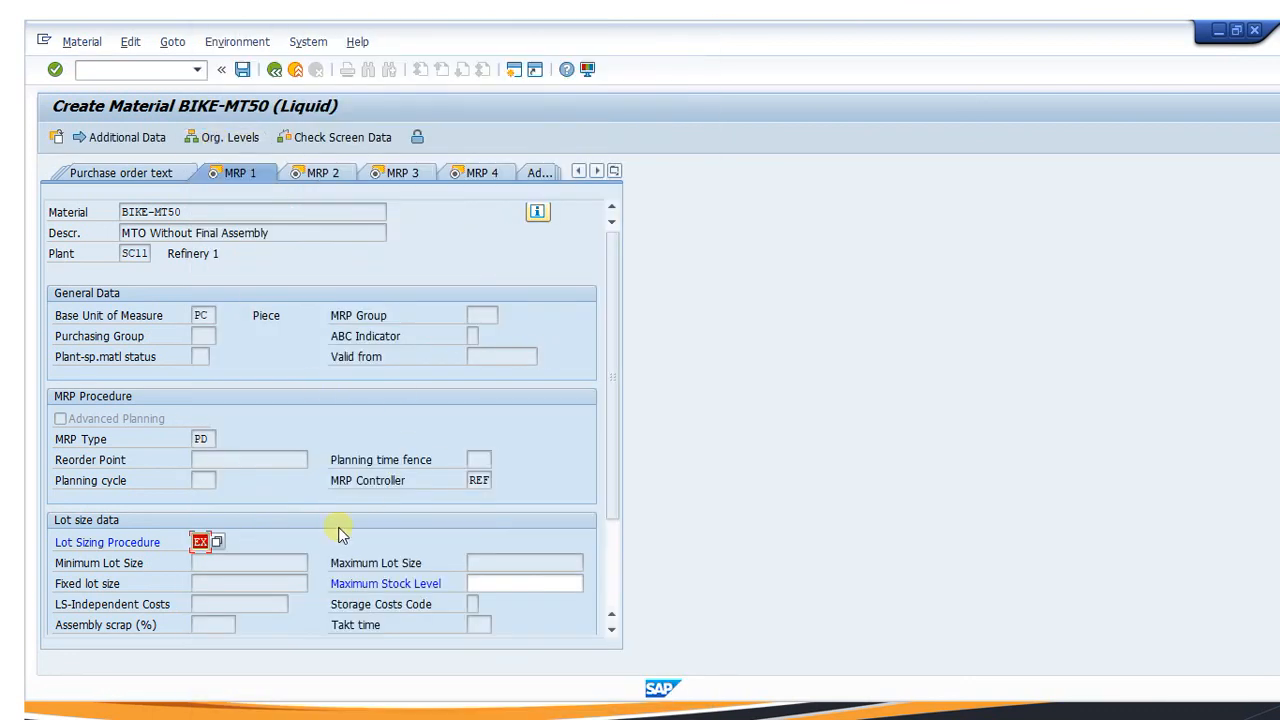
{"action": "key", "text": "Return"}
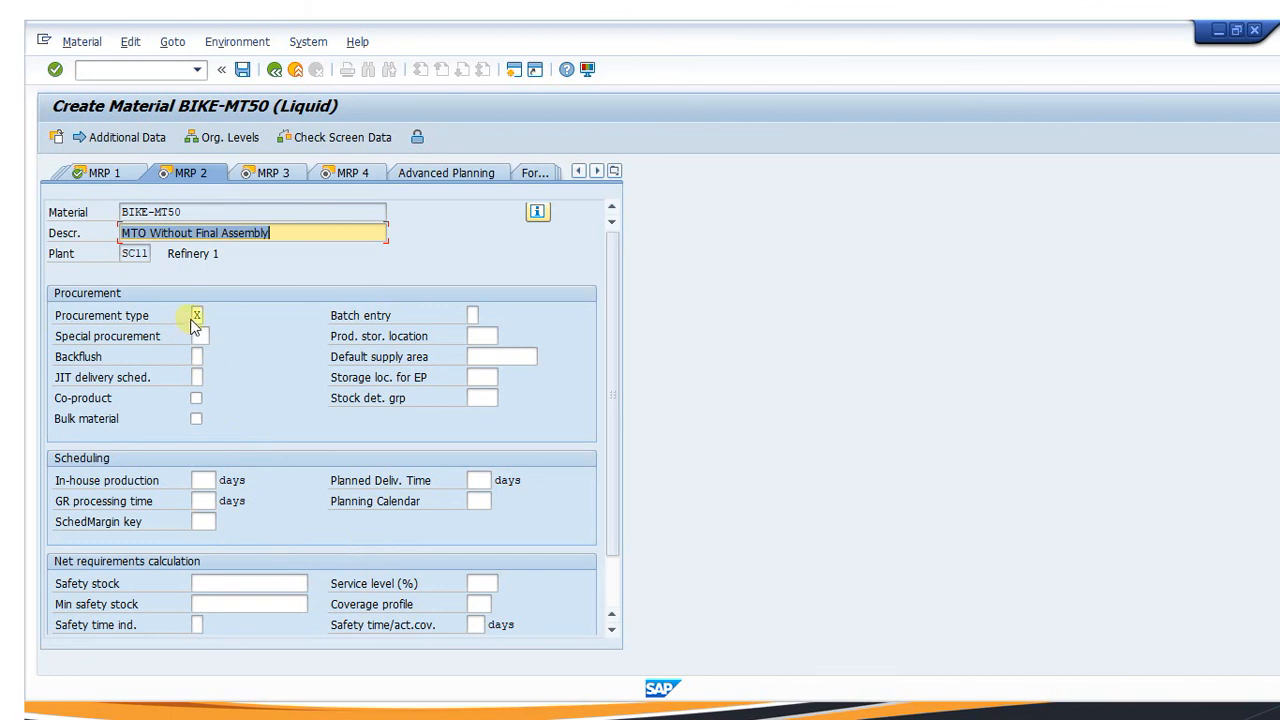
Accept the MRP 2 view without an in-house production time, and set the availability check to 01 in MRP 3
{"action": "key", "text": "Return"}
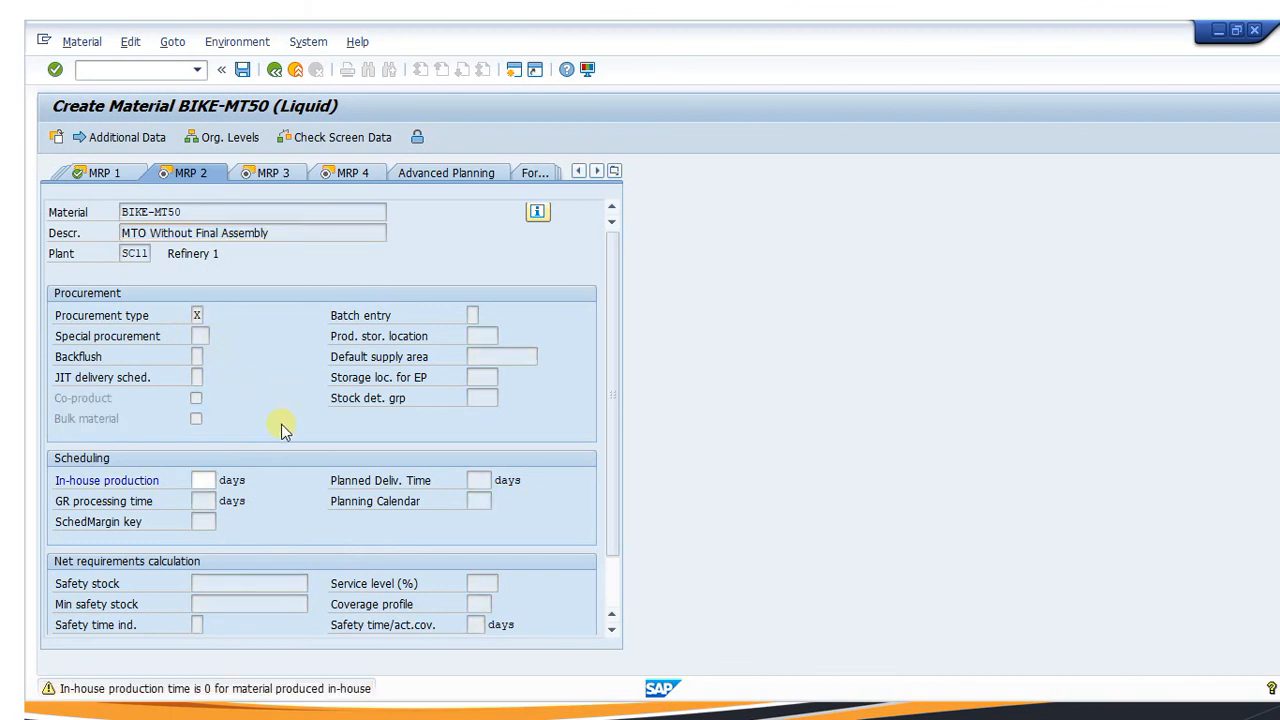
{"action": "key", "text": "Return"}
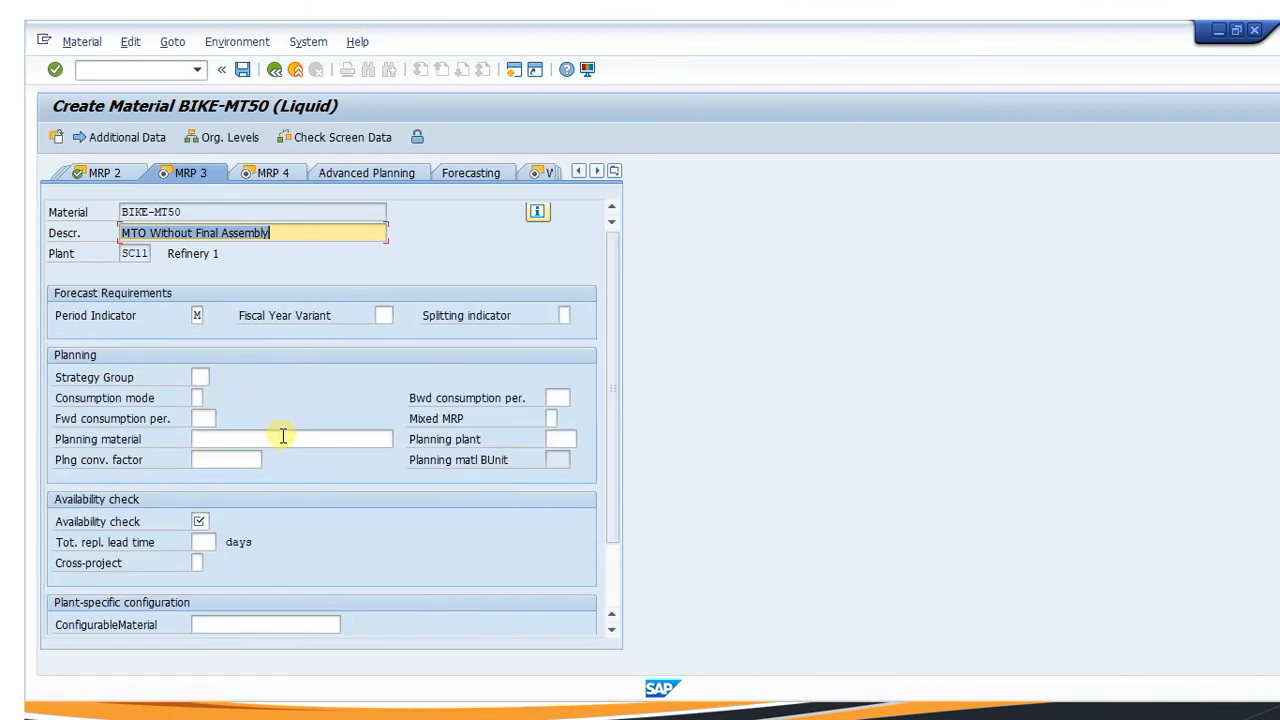
{"action": "key", "text": "Return"}
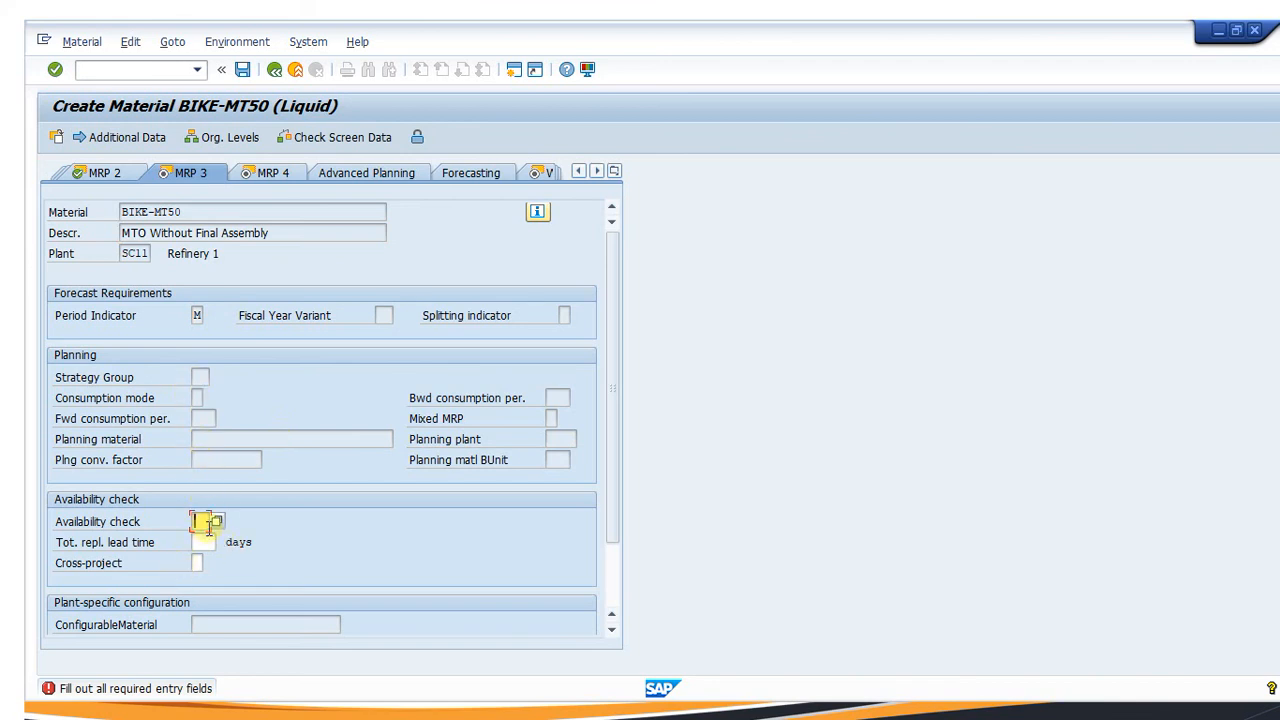
{"action": "type", "text": "0"}
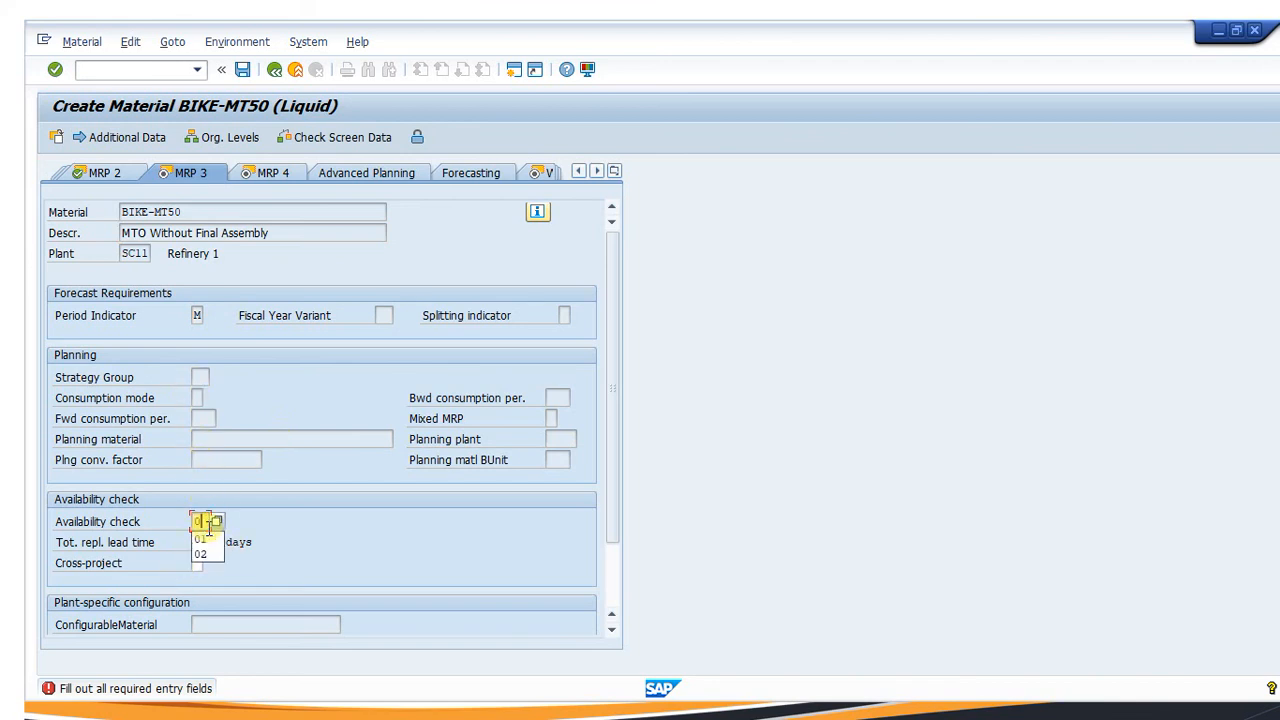
{"action": "type", "text": "1"}
{"action": "key", "text": "Return"}
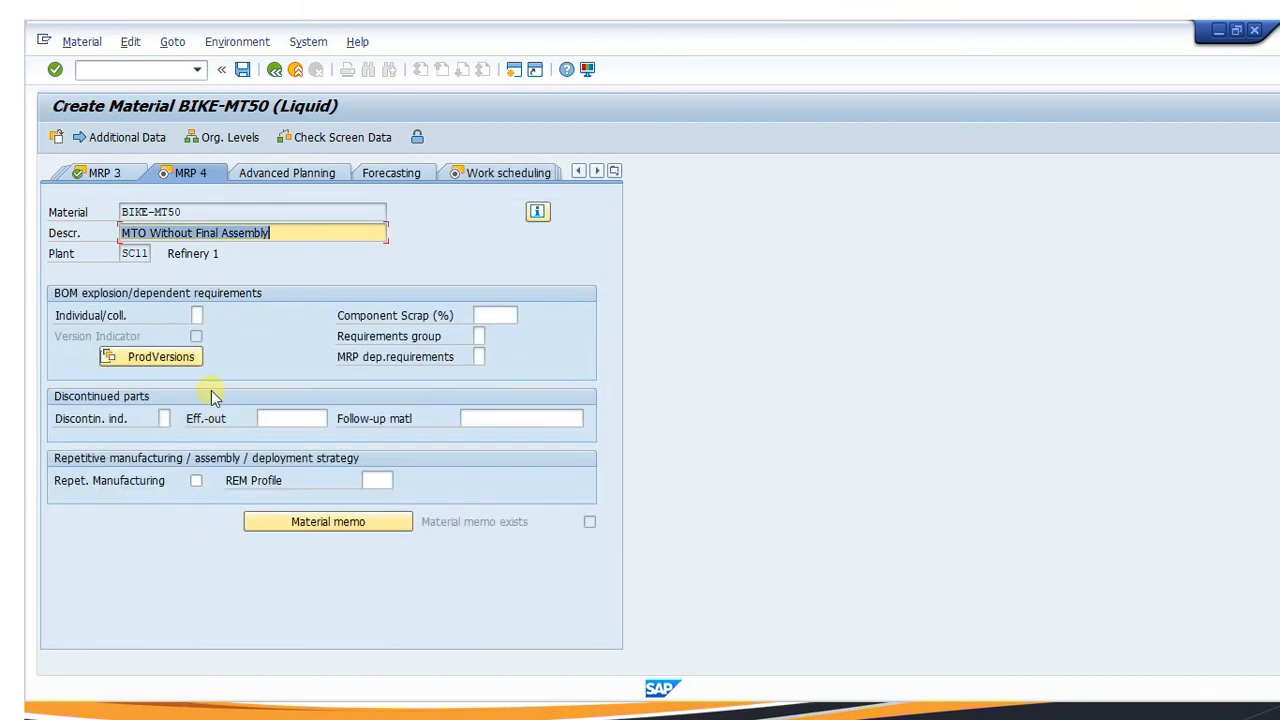
Return to MRP 3 and assign strategy group 50, Planning without final assembly
{"action": "left_click", "coordinate": [130, 173]}
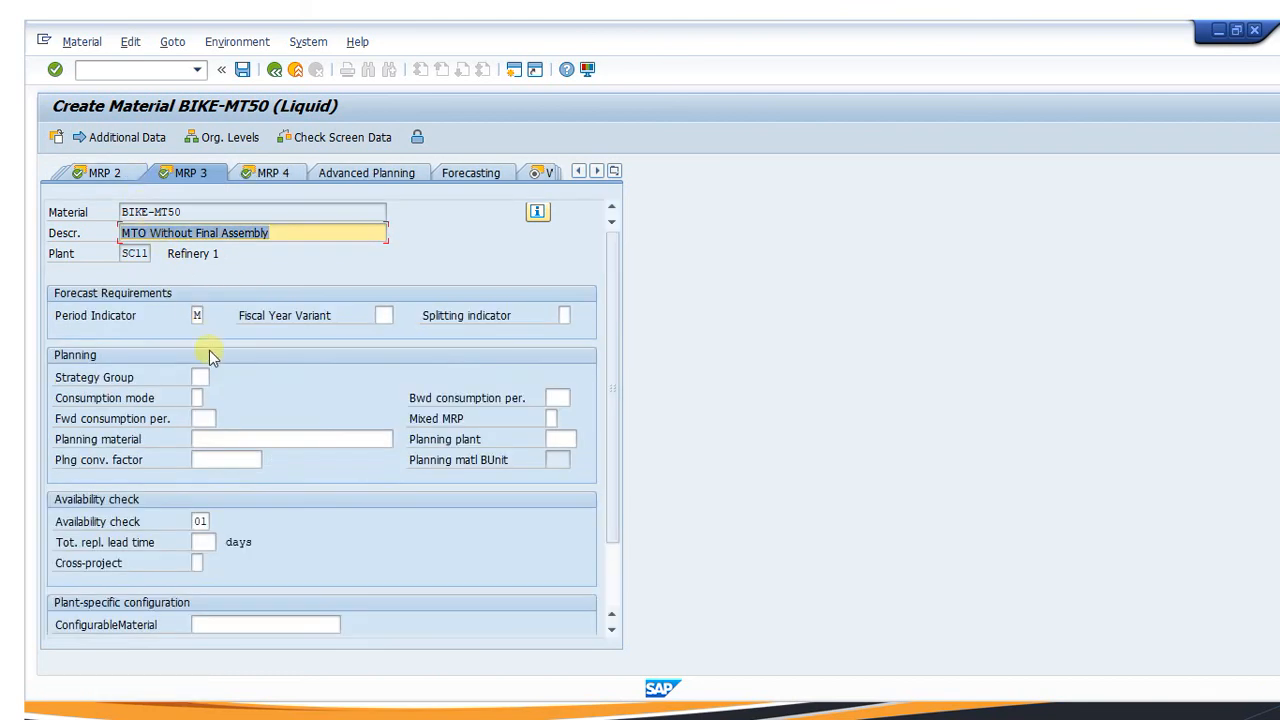
{"action": "left_click", "coordinate": [197, 376]}
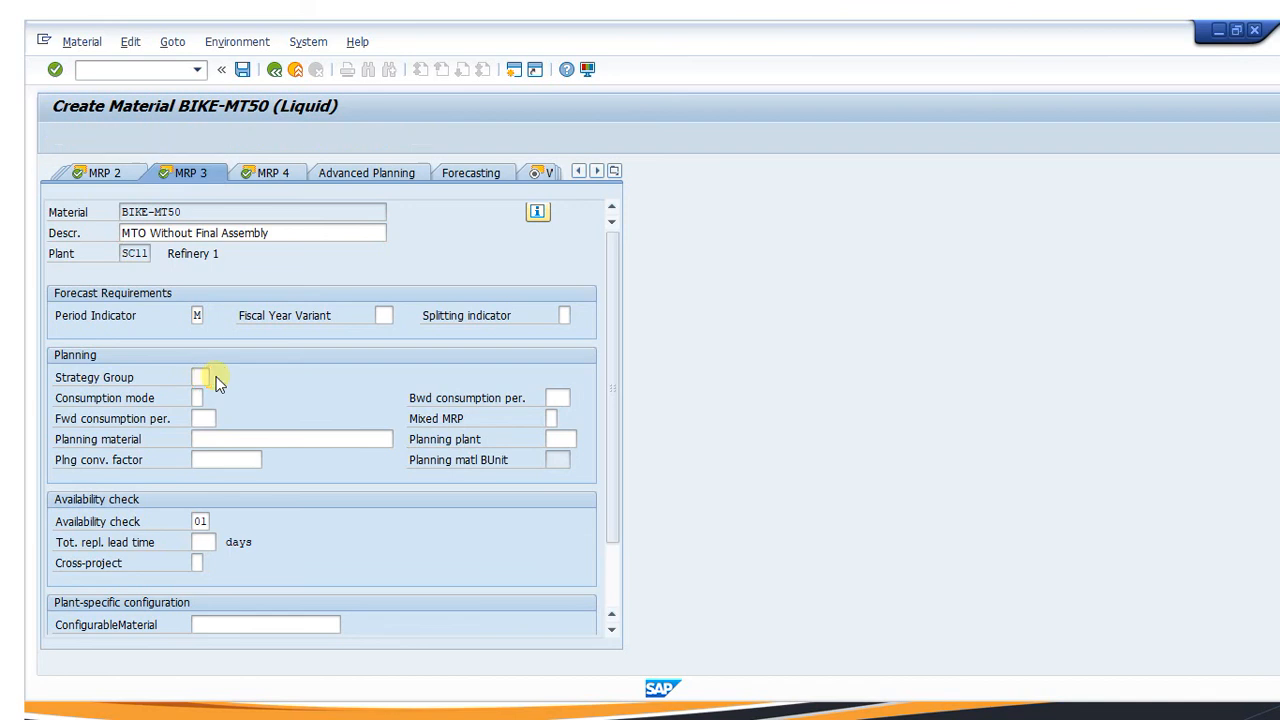
{"action": "left_click", "coordinate": [216, 377]}
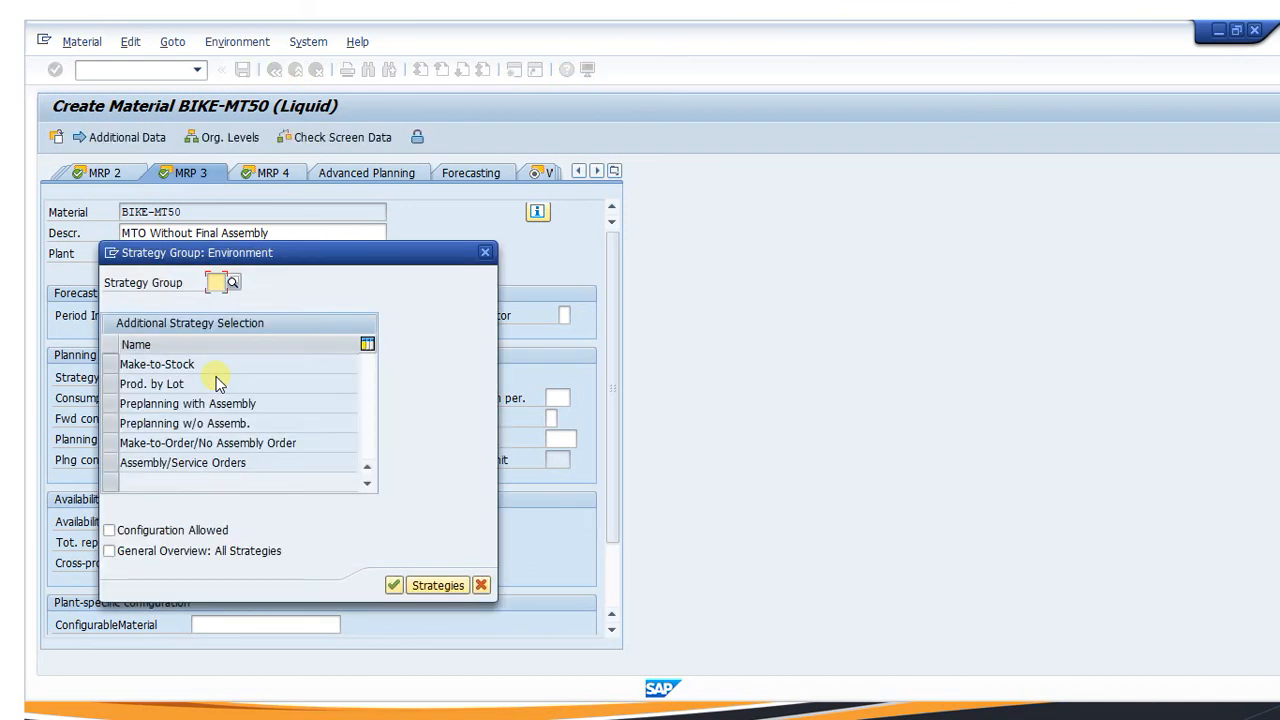
{"action": "left_click", "coordinate": [232, 282]}
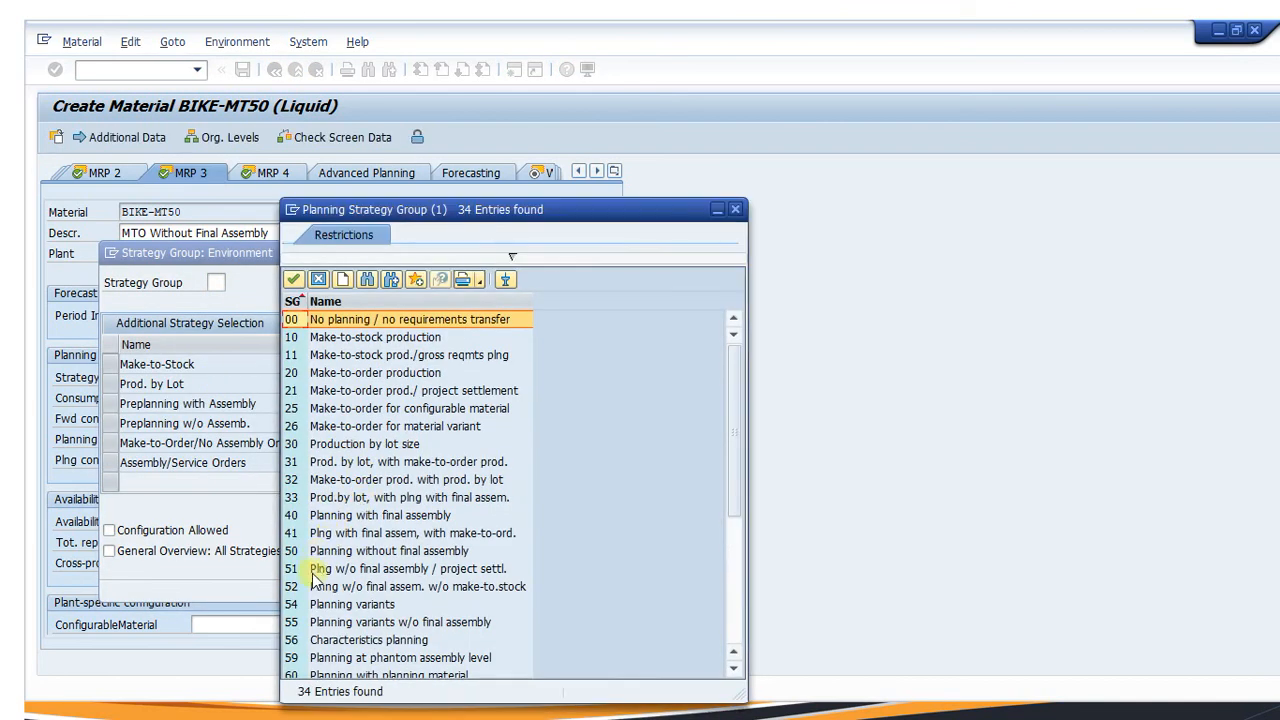
{"action": "left_click", "coordinate": [291, 551]}
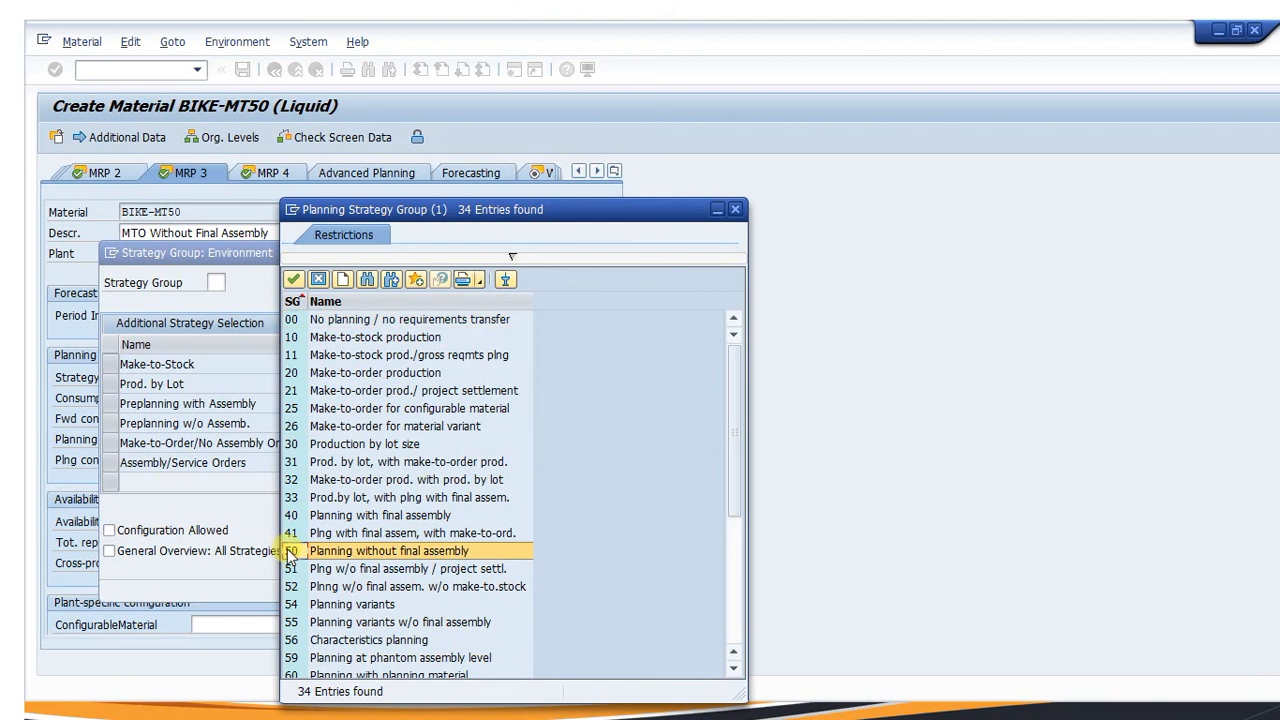
{"action": "double_click", "coordinate": [360, 550]}
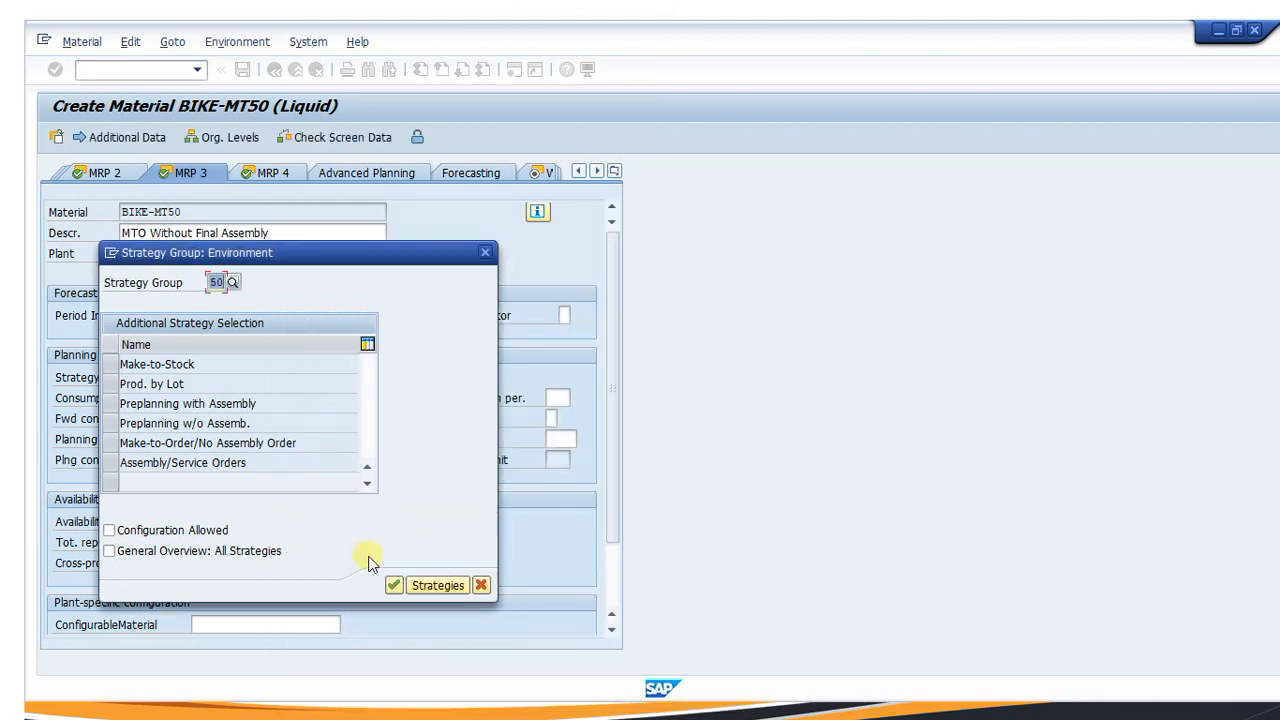
{"action": "left_click", "coordinate": [393, 585]}
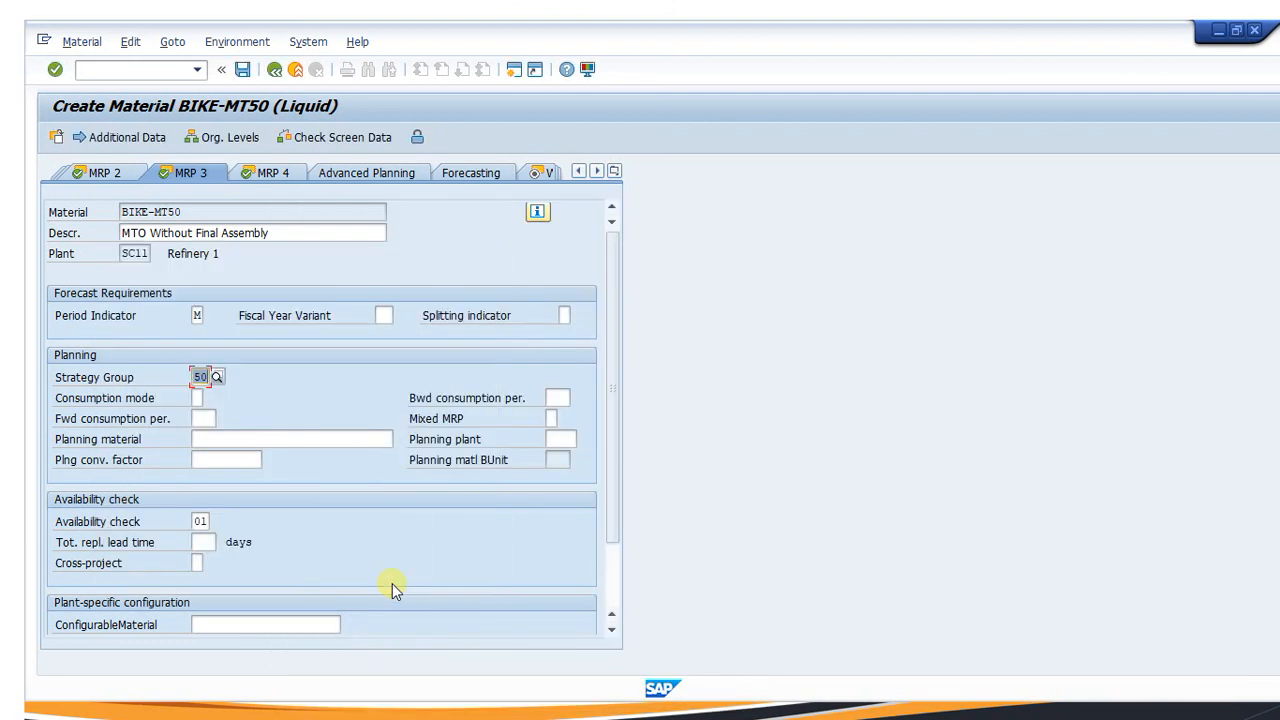
{"action": "key", "text": "Return"}
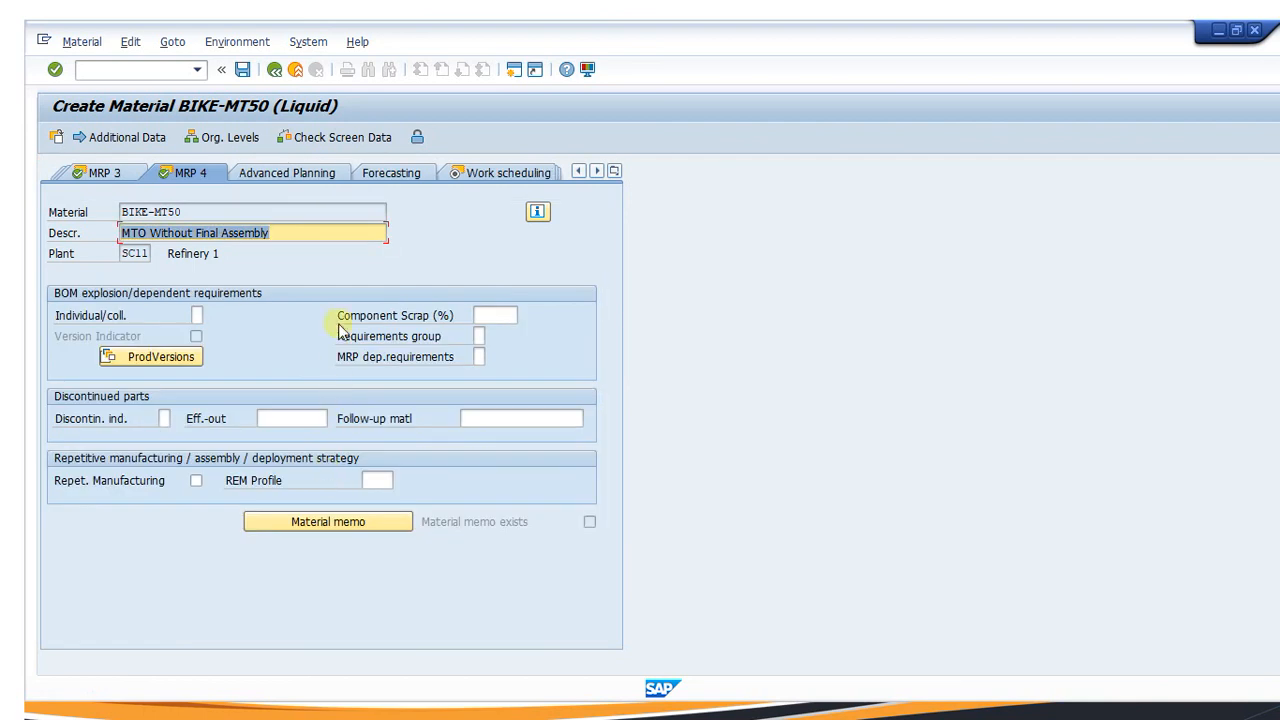
Continue past MRP 4 and Work Scheduling, and set the standard price to 100000 IDR in Accounting 1
{"action": "key", "text": "Return"}
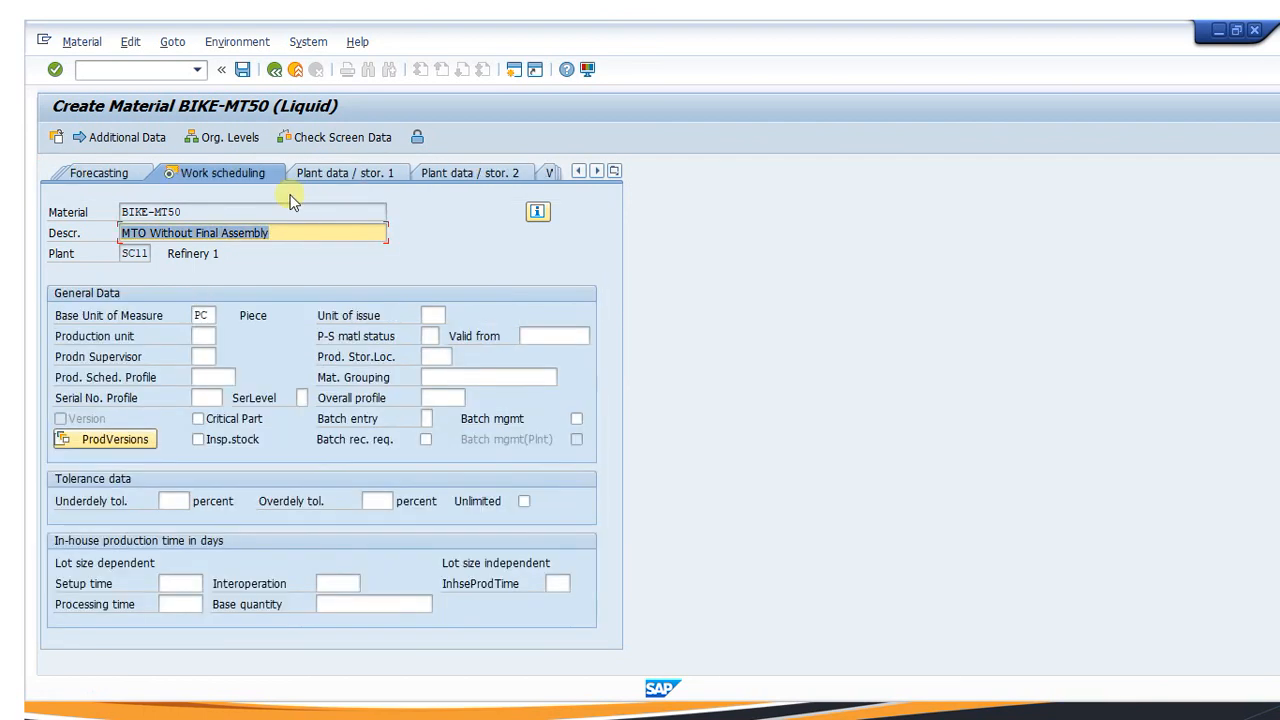
{"action": "key", "text": "Return"}
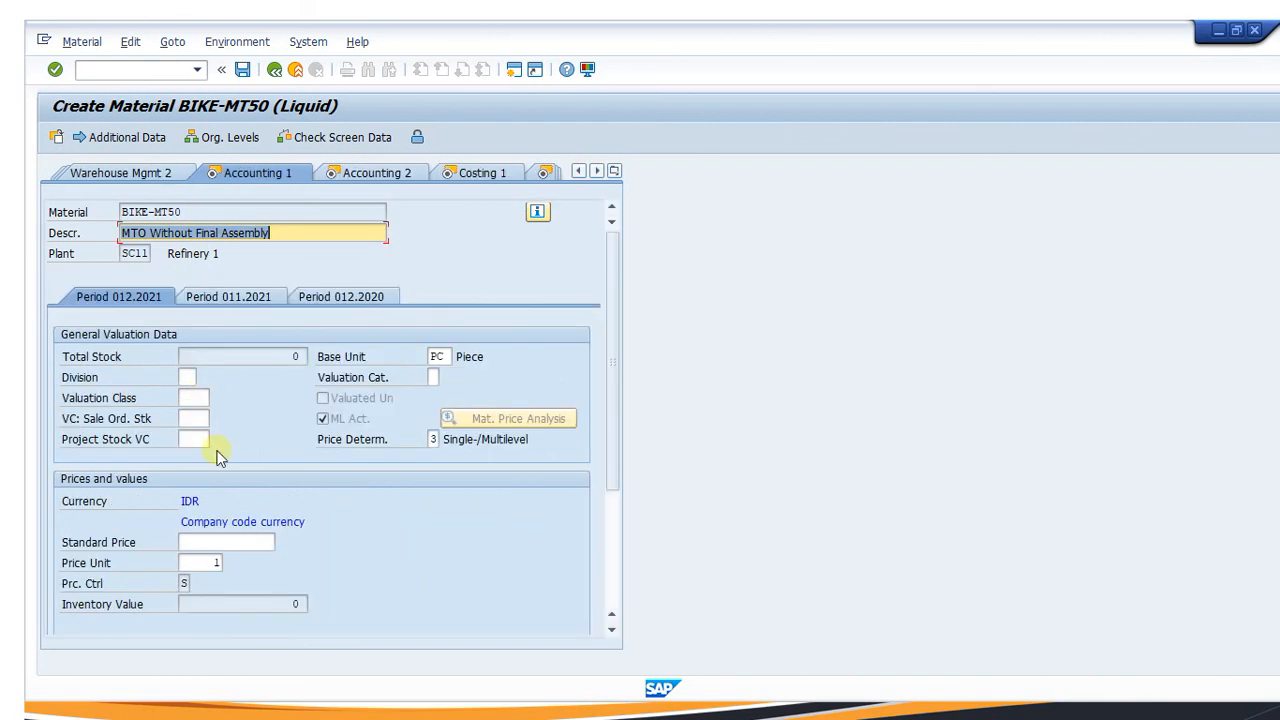
{"action": "left_click", "coordinate": [222, 542]}
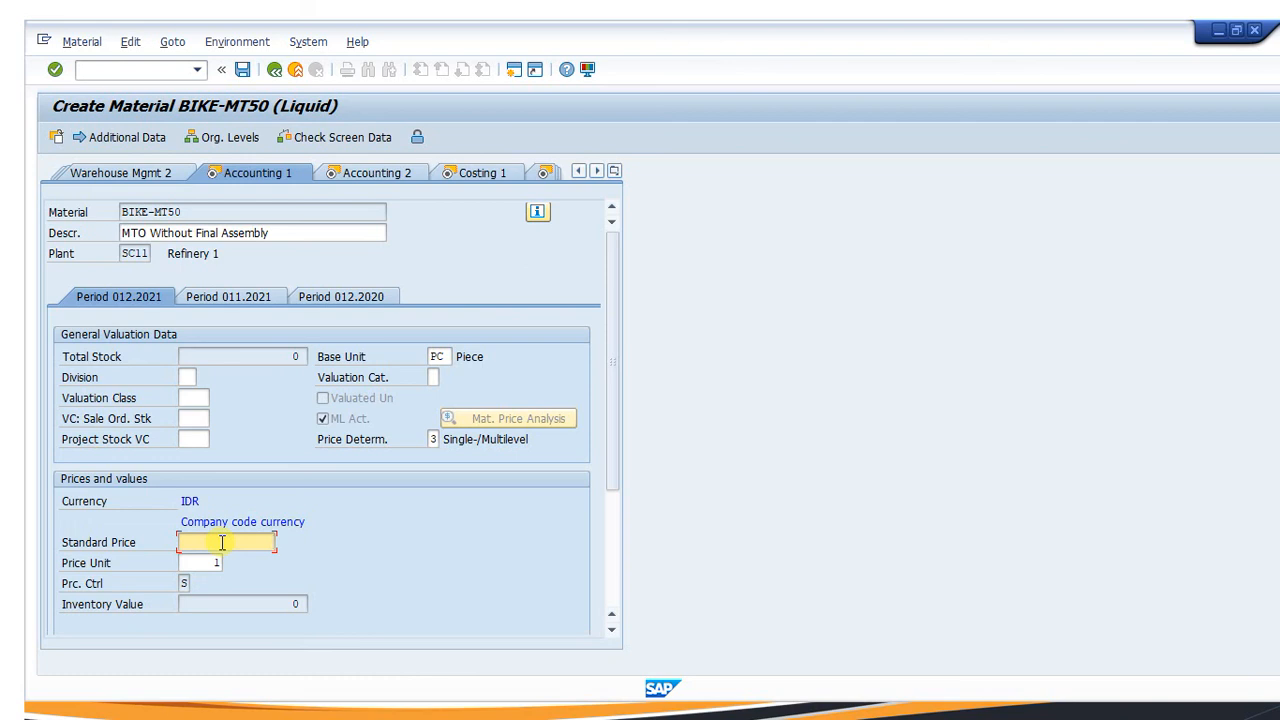
{"action": "type", "text": "100."}
{"action": "type", "text": "0000"}
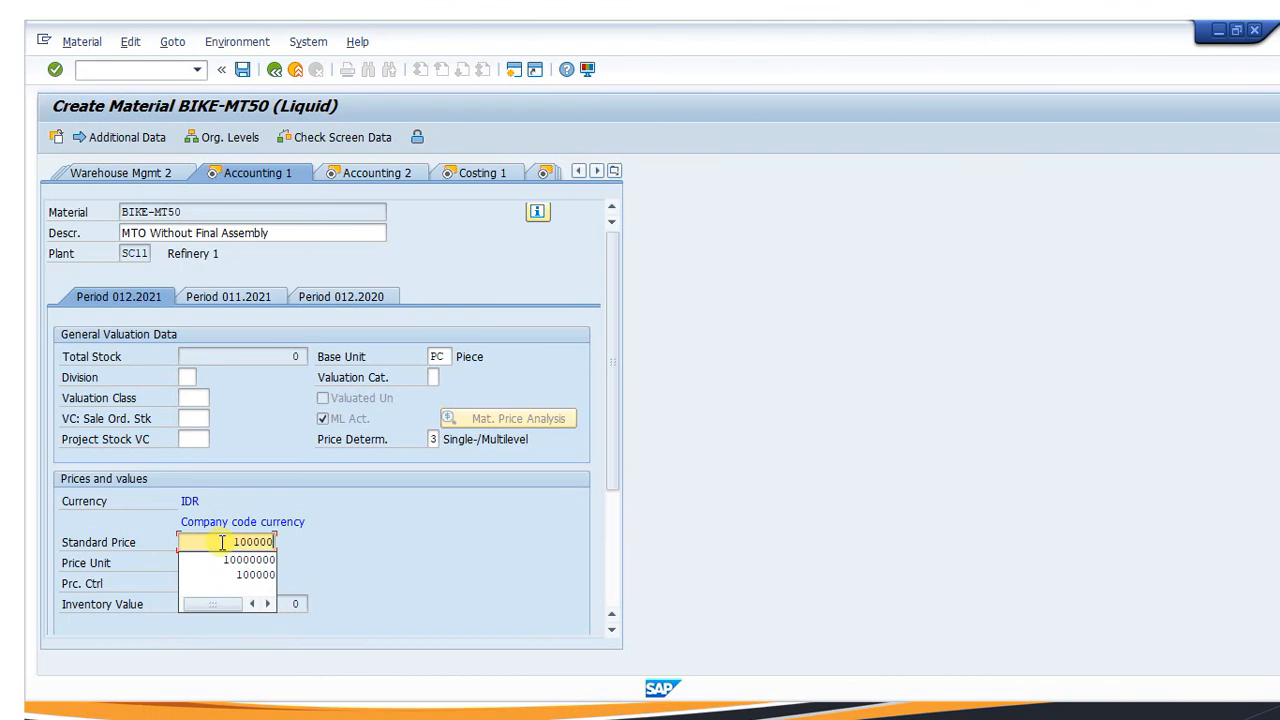
{"action": "key", "text": "Return"}
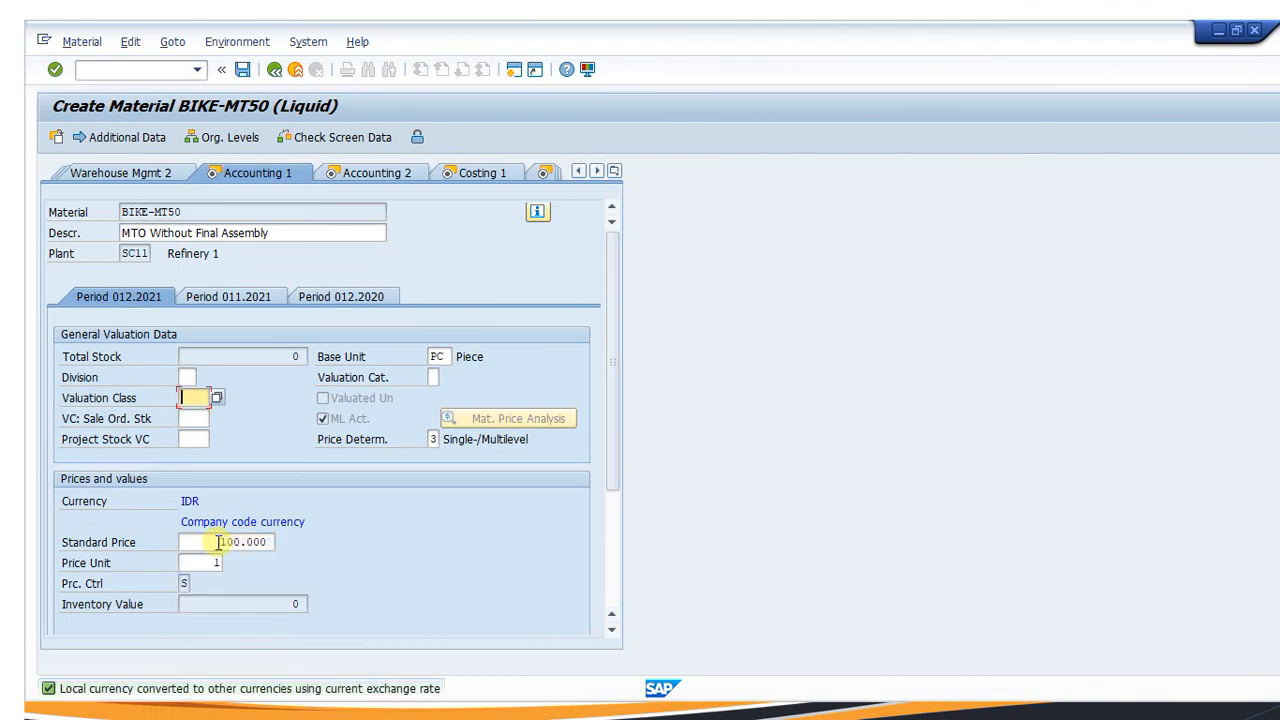
Set the material's valuation class to Z025 in the Accounting 1 view
{"action": "key", "text": "Return"}
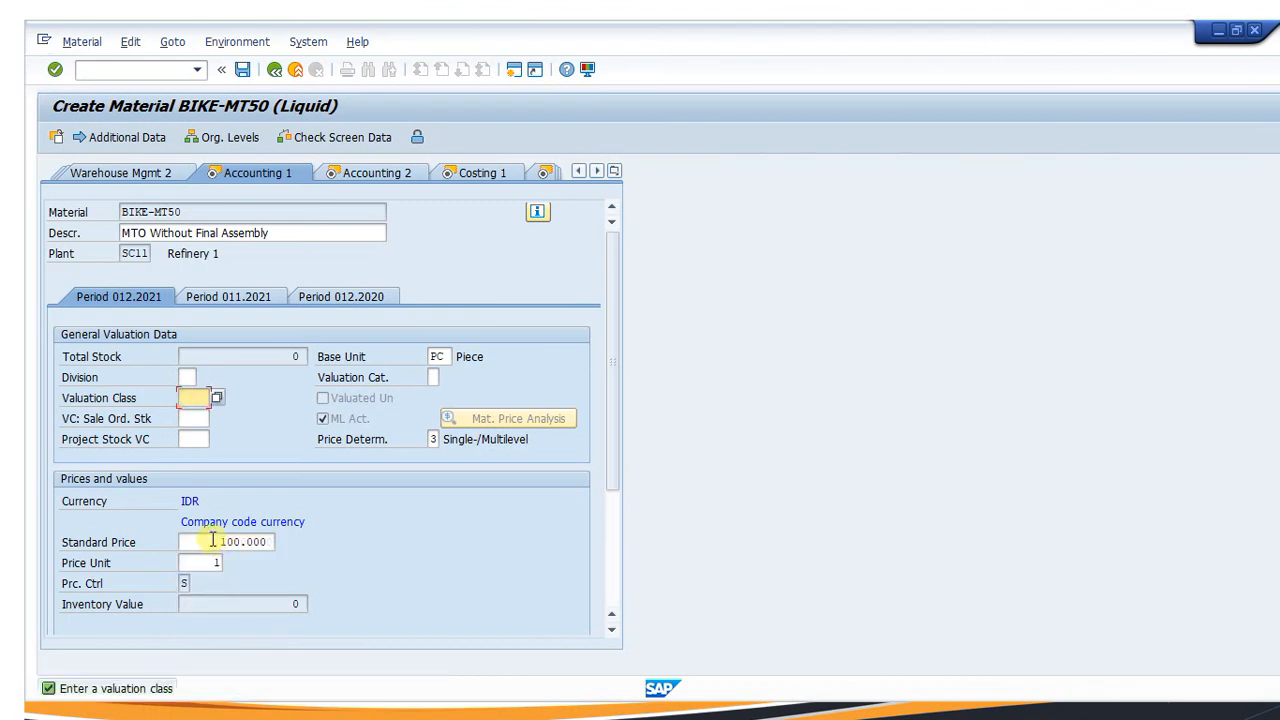
{"action": "type", "text": "Z"}
{"action": "left_click", "coordinate": [203, 414]}
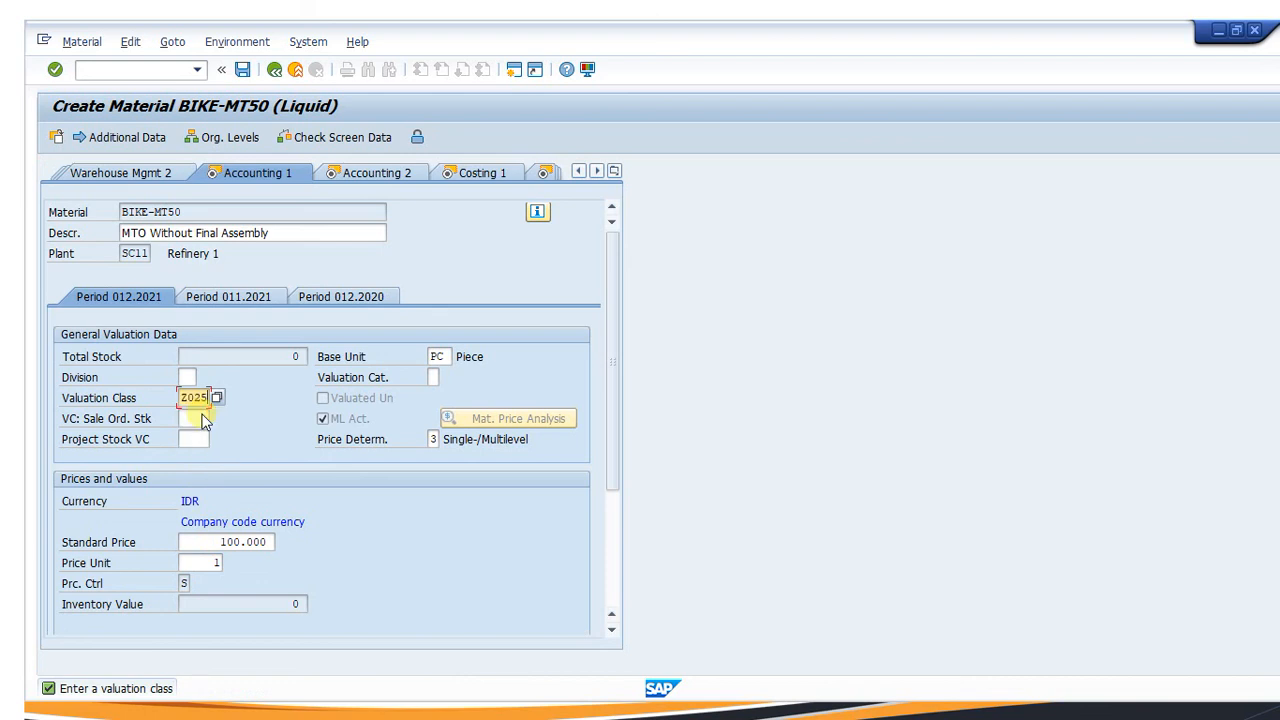
Continue through the Accounting 2 and costing views without changes and save the material BIKE-MT50
{"action": "key", "text": "Return"}
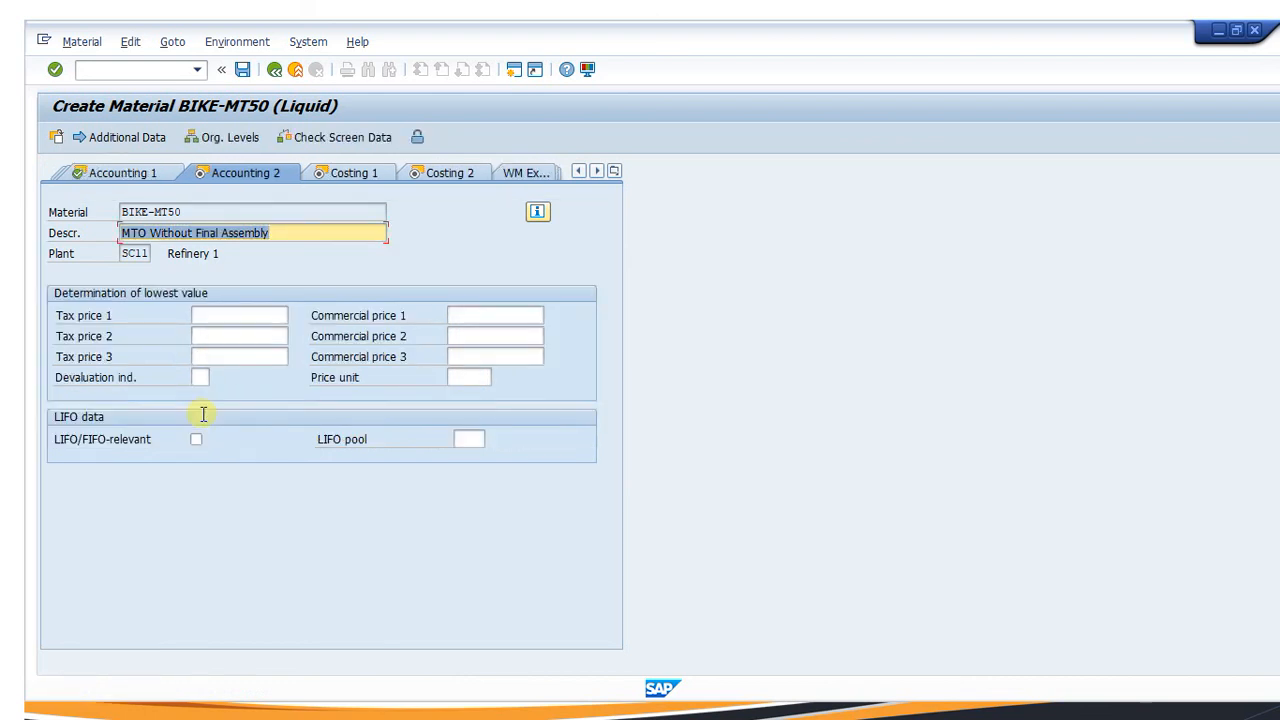
{"action": "key", "text": "Return"}
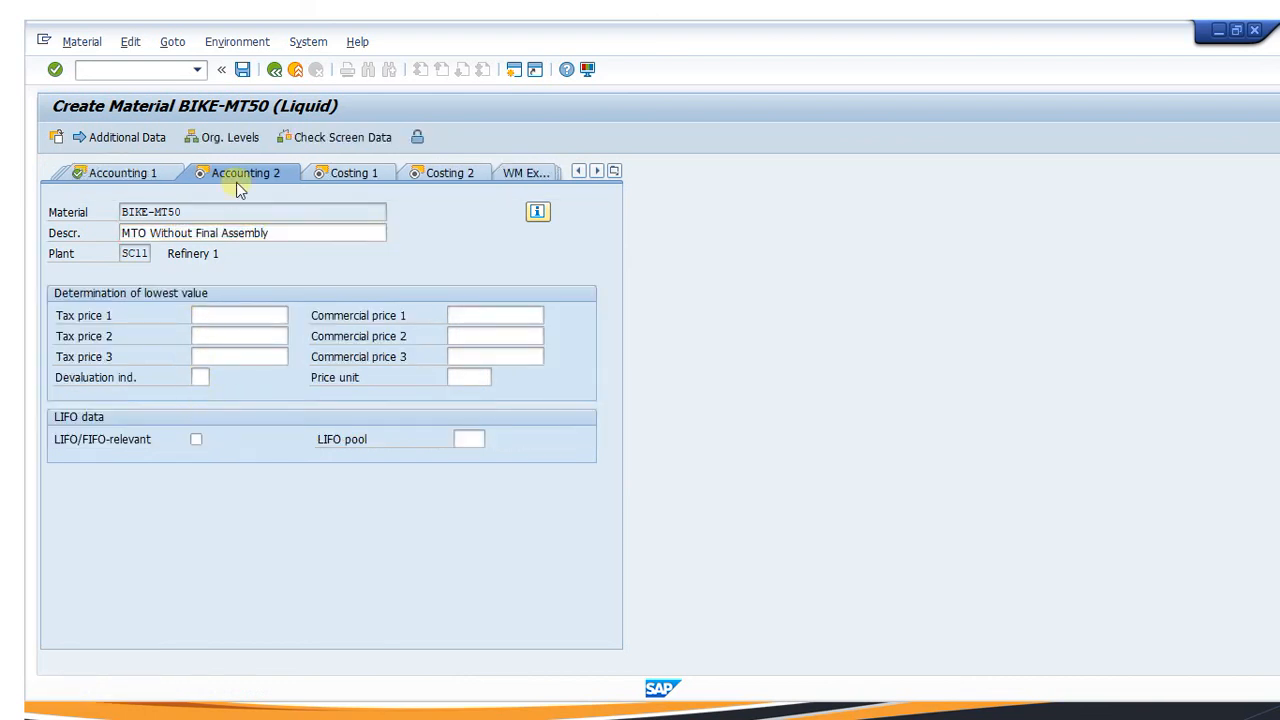
{"action": "key", "text": "Return"}
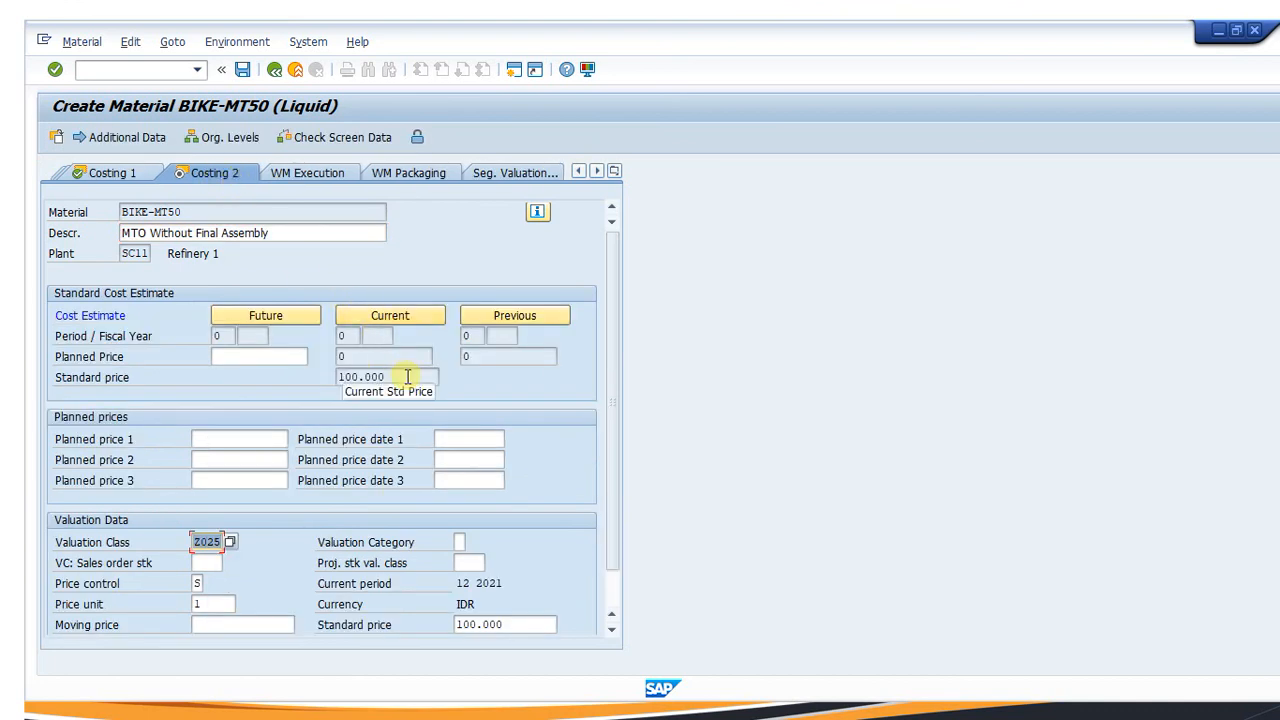
{"action": "key", "text": "Return"}
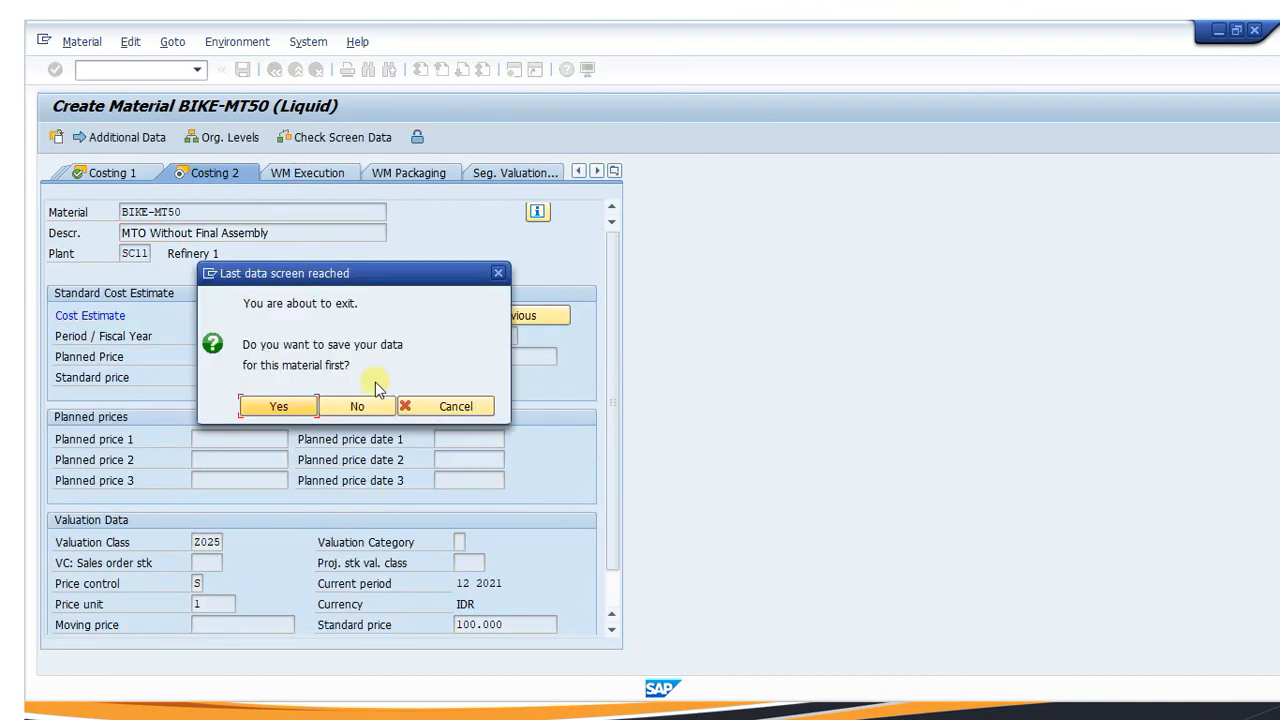
{"action": "left_click", "coordinate": [302, 410]}
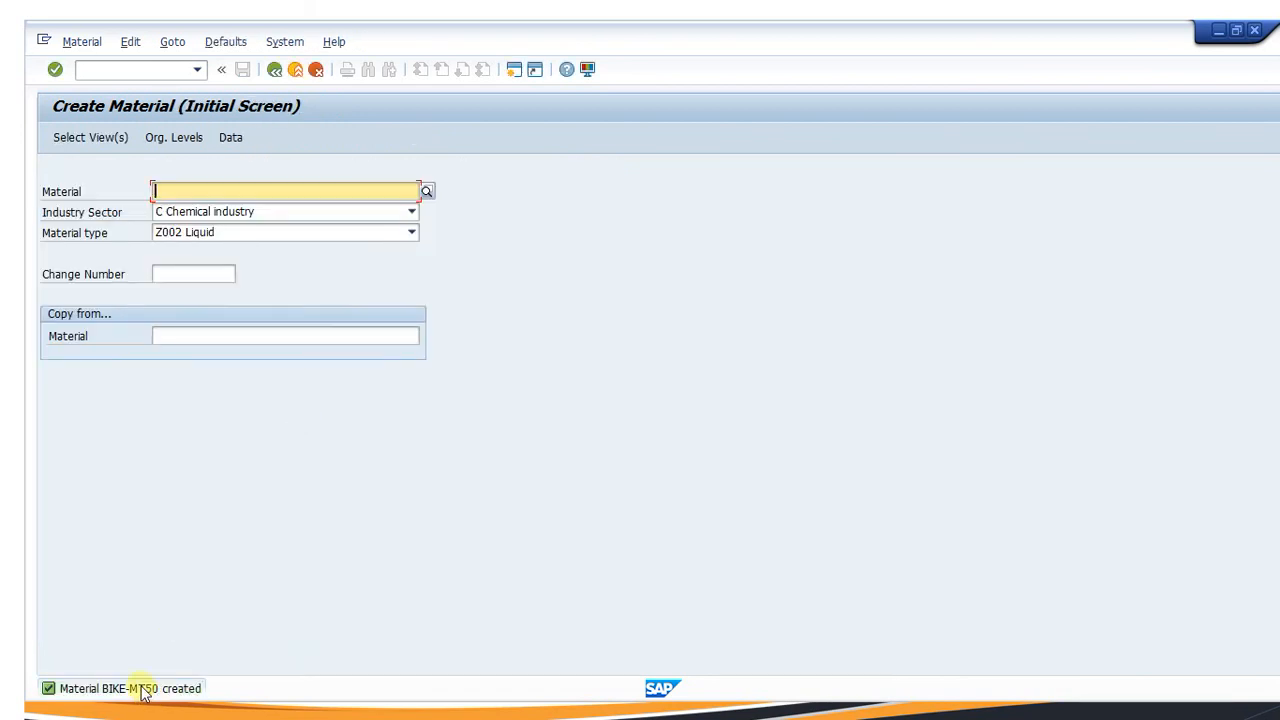
Switch to Notepad and review the notes on the material's code, industry sector and material type
{"action": "key", "text": "super"}
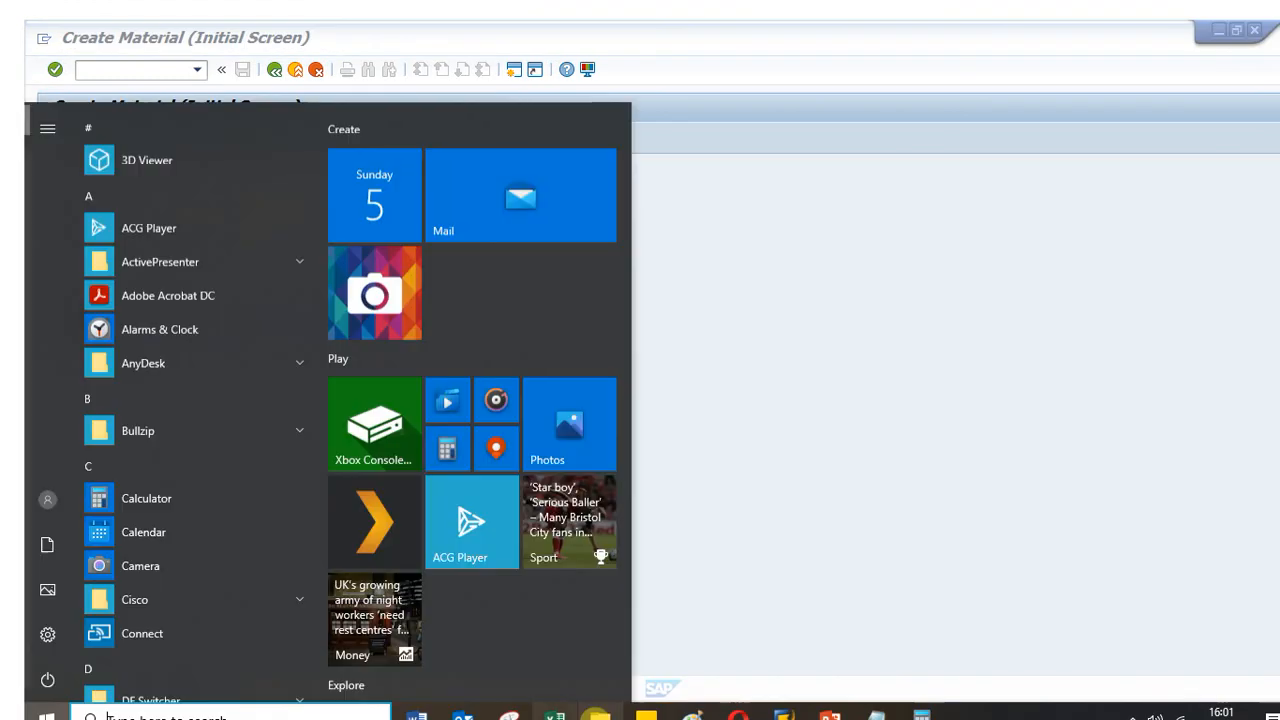
{"action": "left_click", "coordinate": [874, 713]}
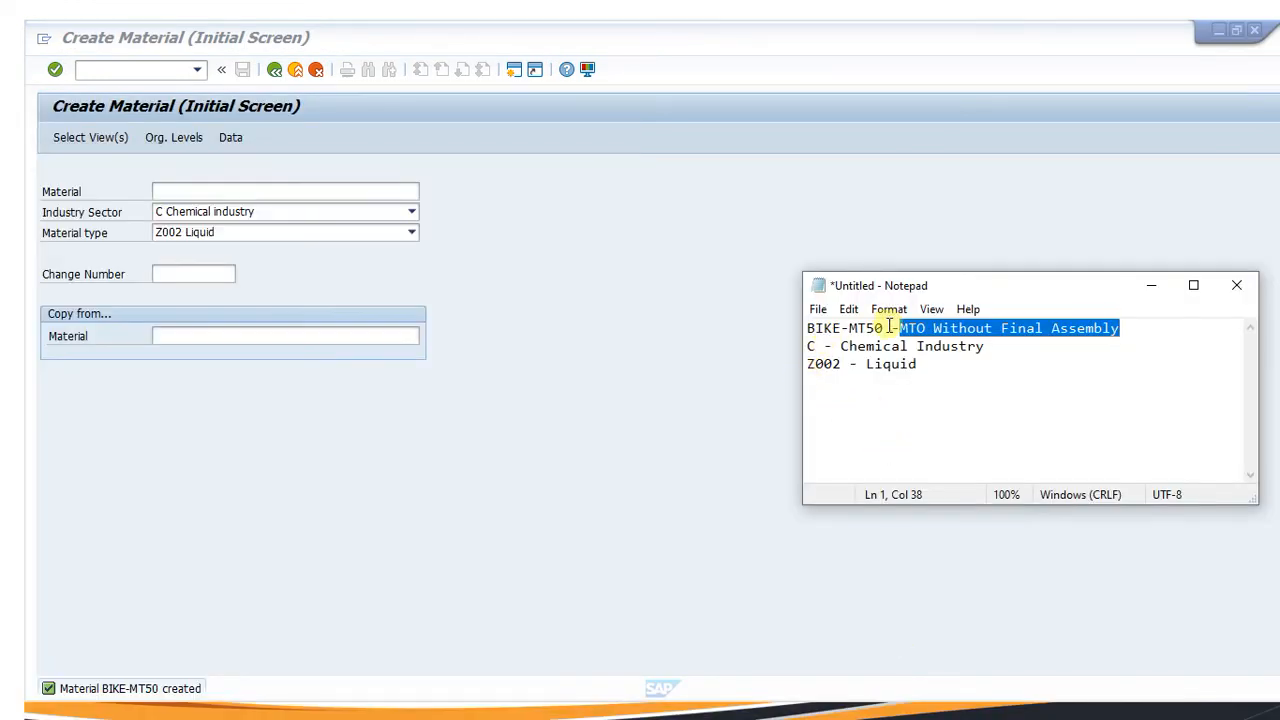
{"action": "left_click", "coordinate": [995, 400]}
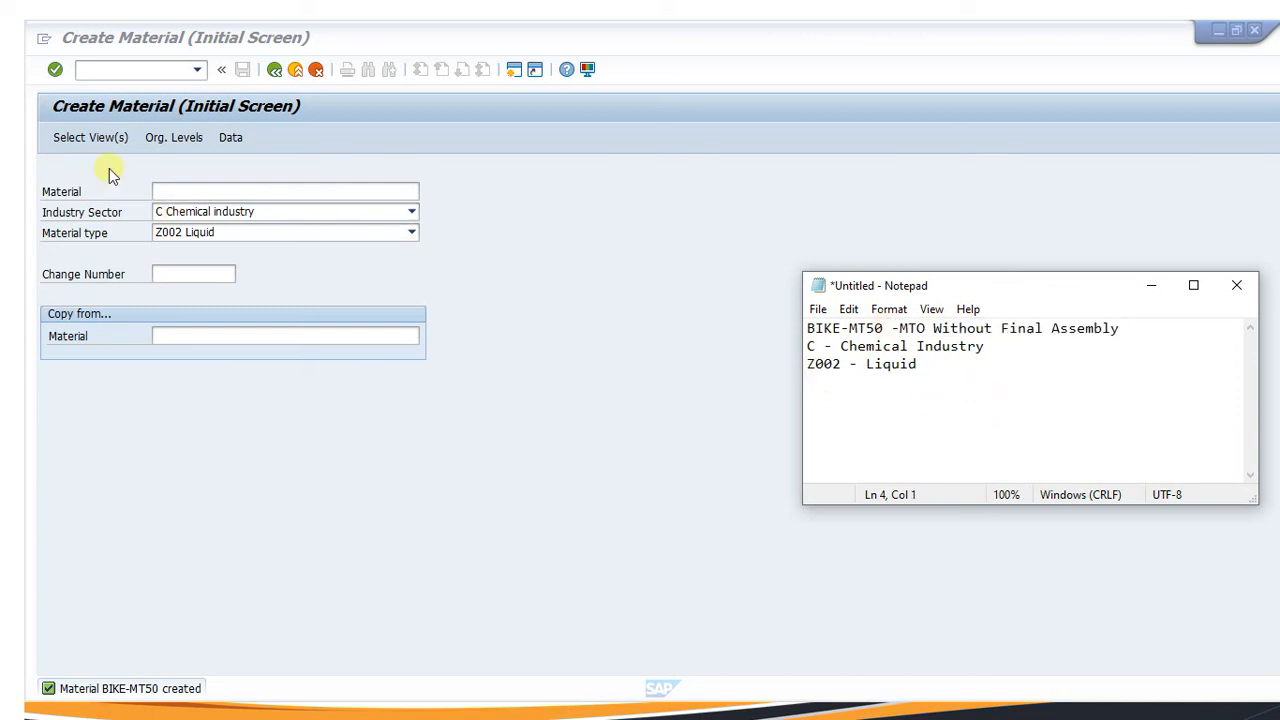
Switch to transaction CS01 in SAP and start a BOM for BIKE-MT50 in plant SC11 with BOM usage 1
{"action": "left_click", "coordinate": [115, 71]}
{"action": "type", "text": "/"}
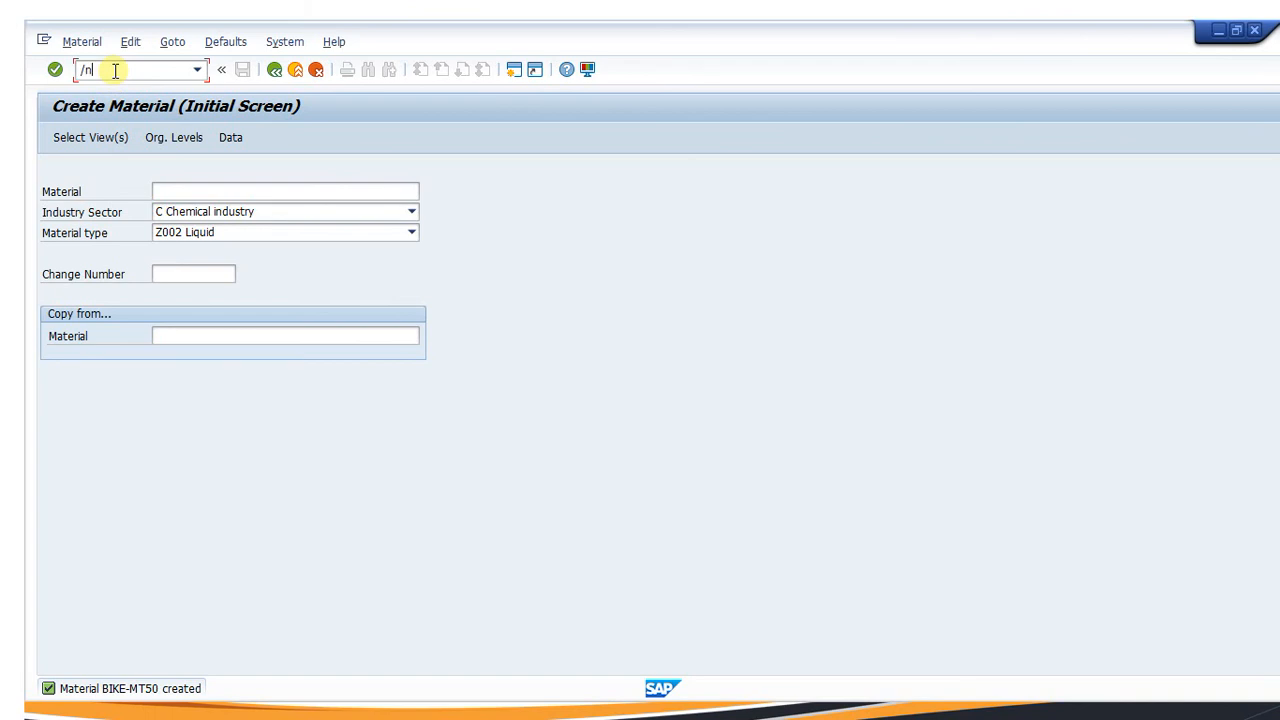
{"action": "type", "text": "ncs01"}
{"action": "key", "text": "Return"}
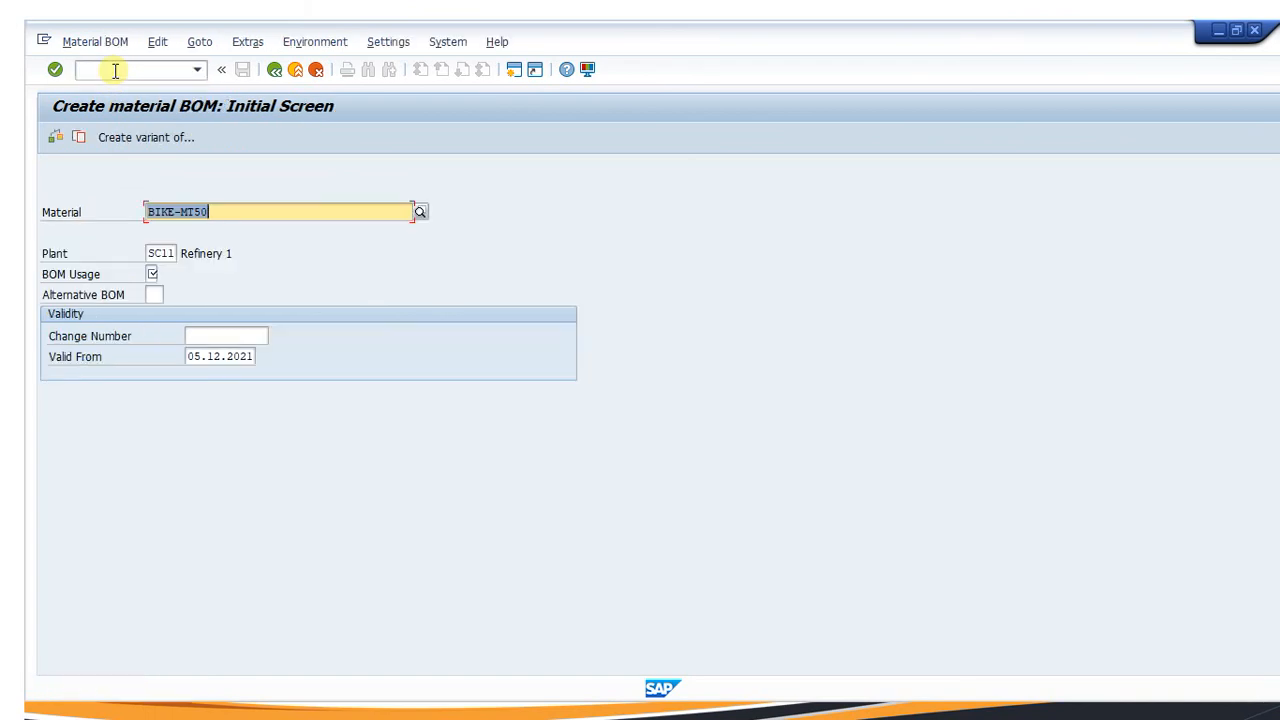
{"action": "left_click", "coordinate": [152, 274]}
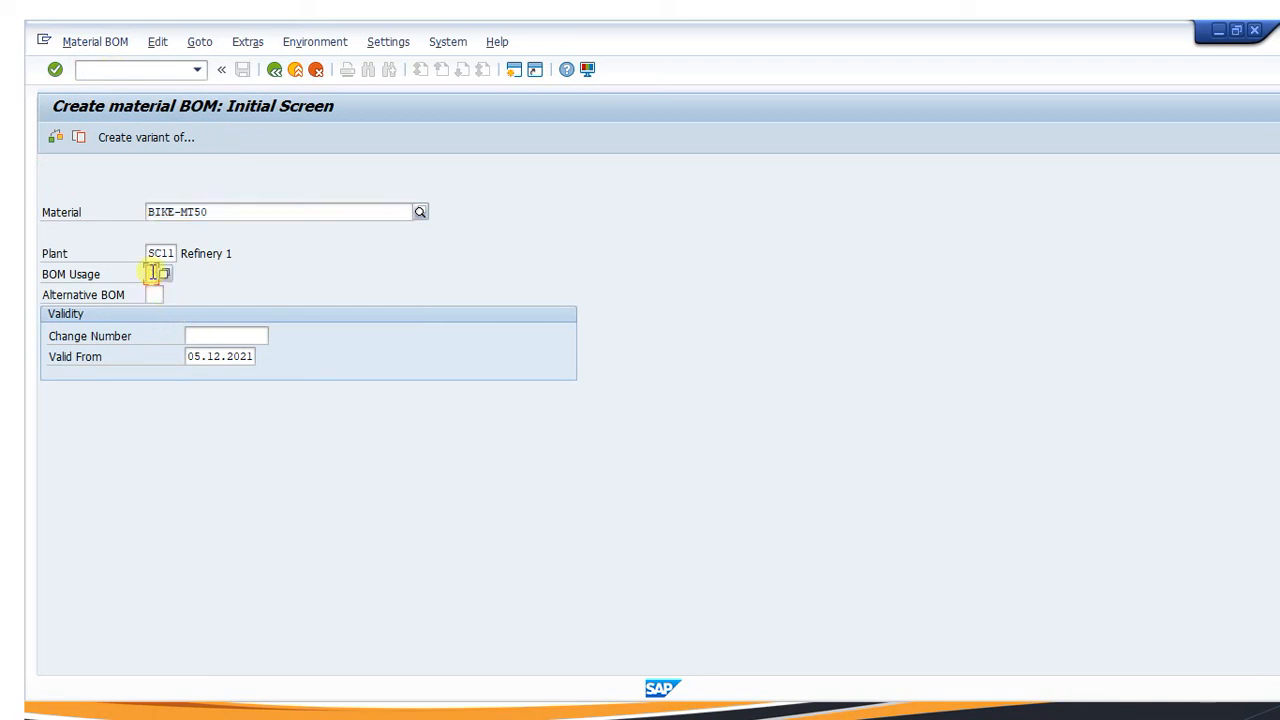
{"action": "type", "text": "1"}
{"action": "key", "text": "Return"}
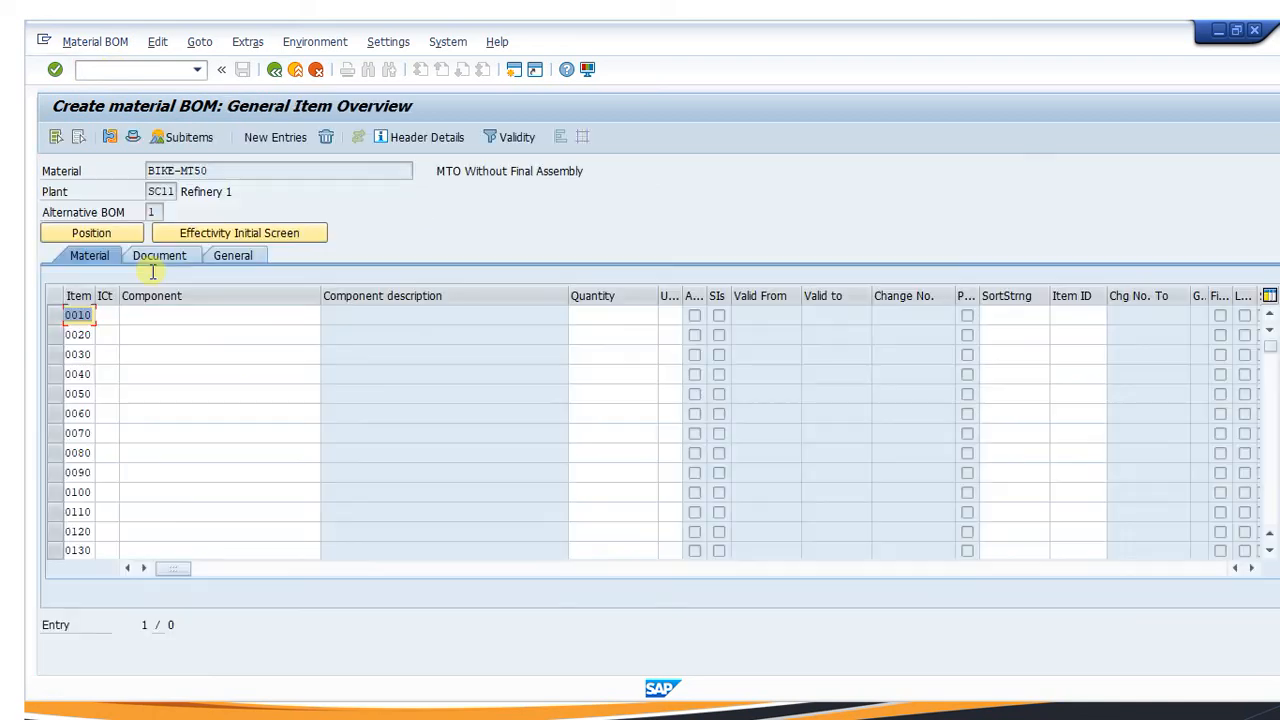
Enter component RODA as item 0010 with item category L and quantity 2, and save the BOM
{"action": "left_click", "coordinate": [106, 315]}
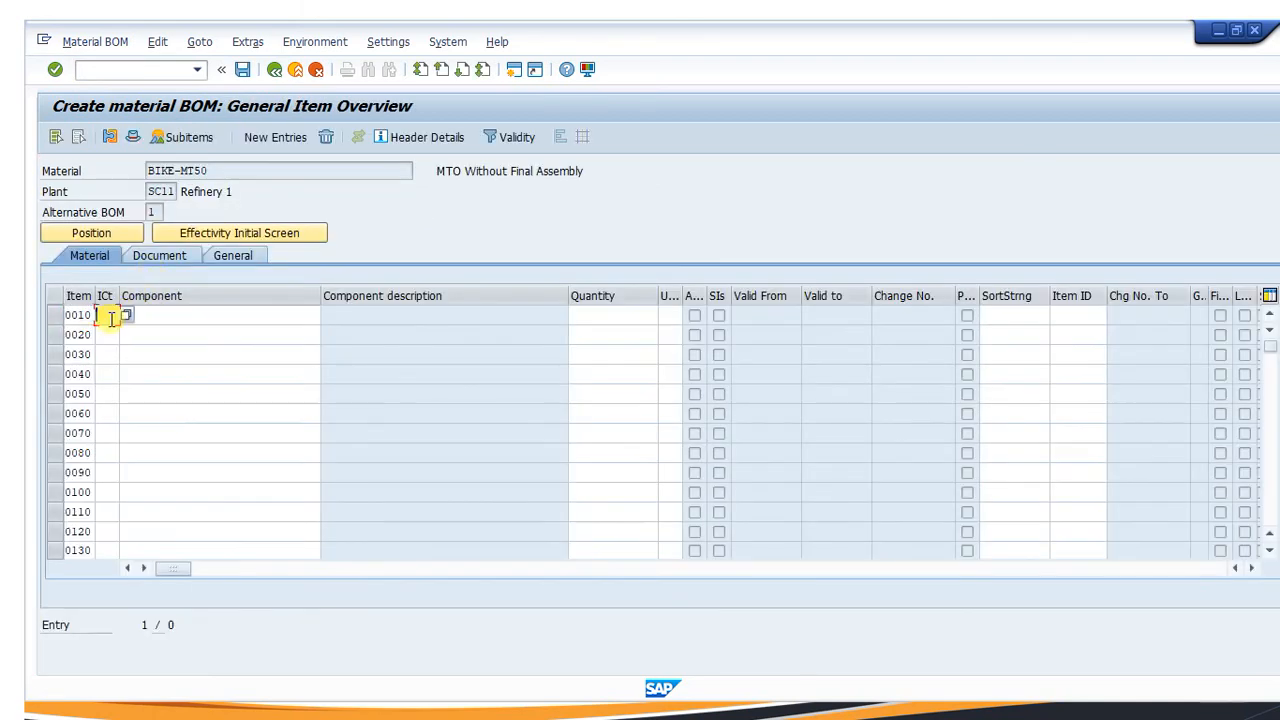
{"action": "type", "text": "1"}
{"action": "left_click", "coordinate": [157, 313]}
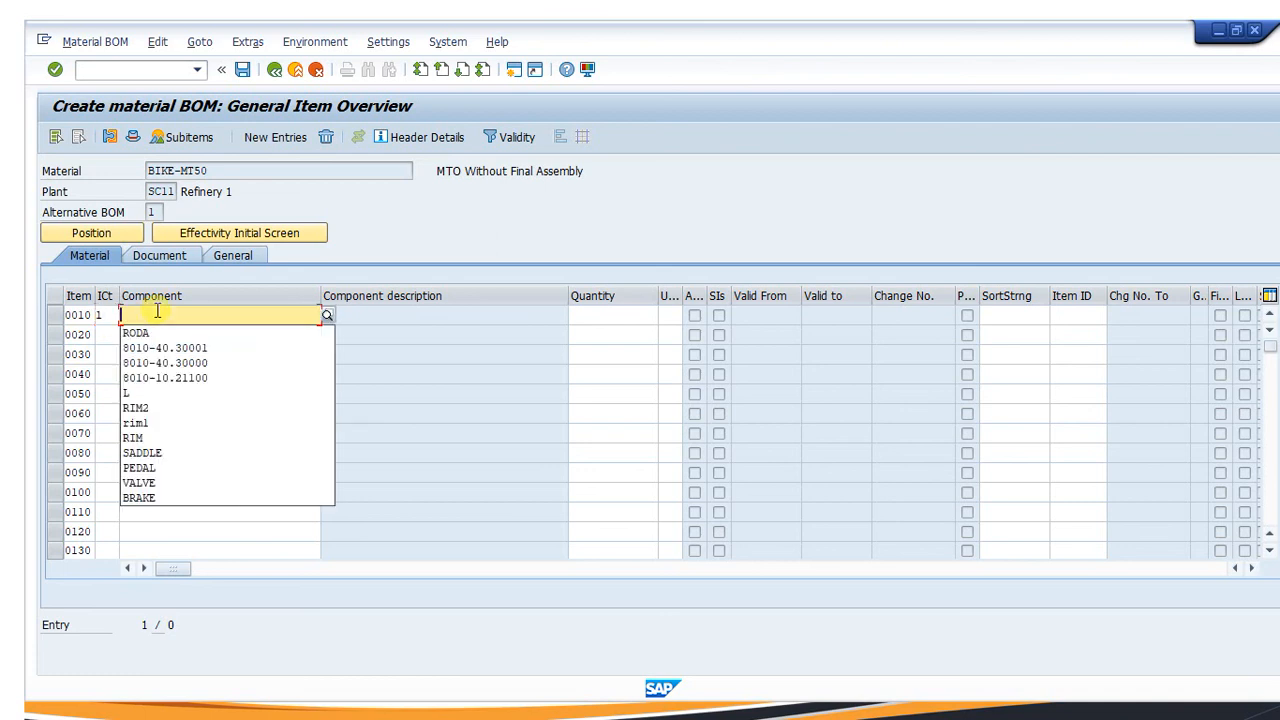
{"action": "left_click", "coordinate": [150, 331]}
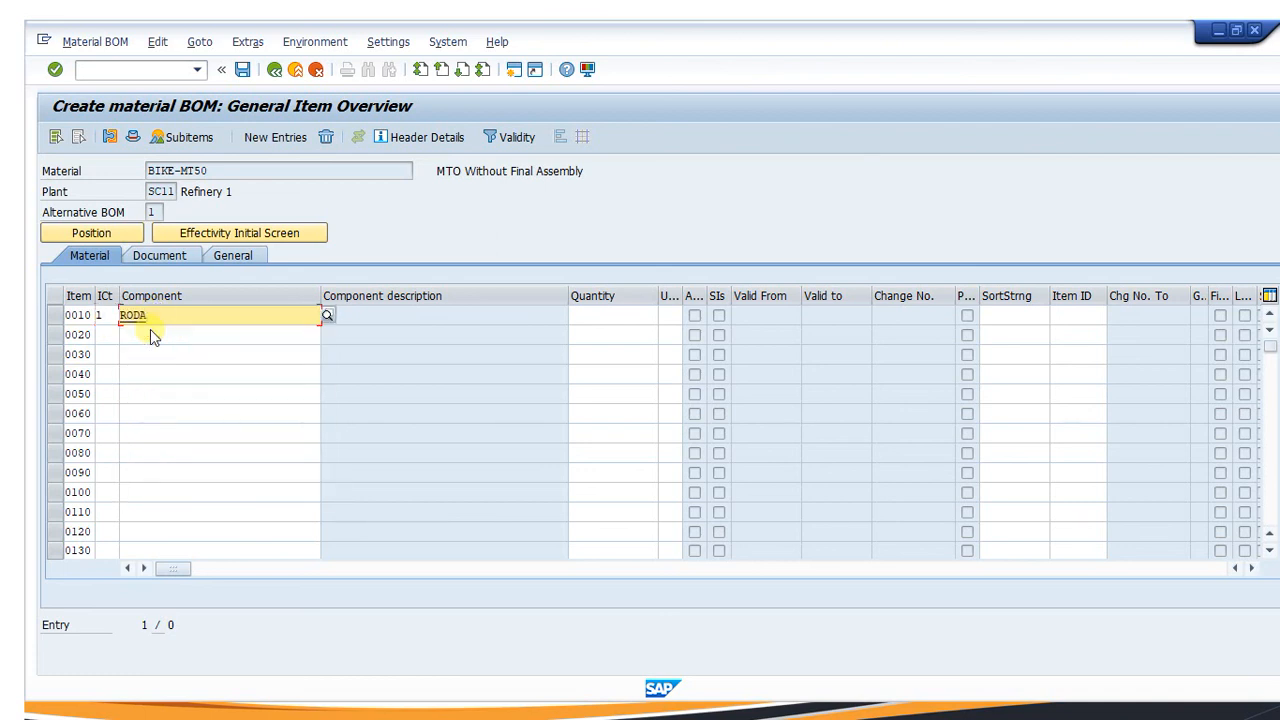
{"action": "left_click", "coordinate": [589, 314]}
{"action": "type", "text": "2"}
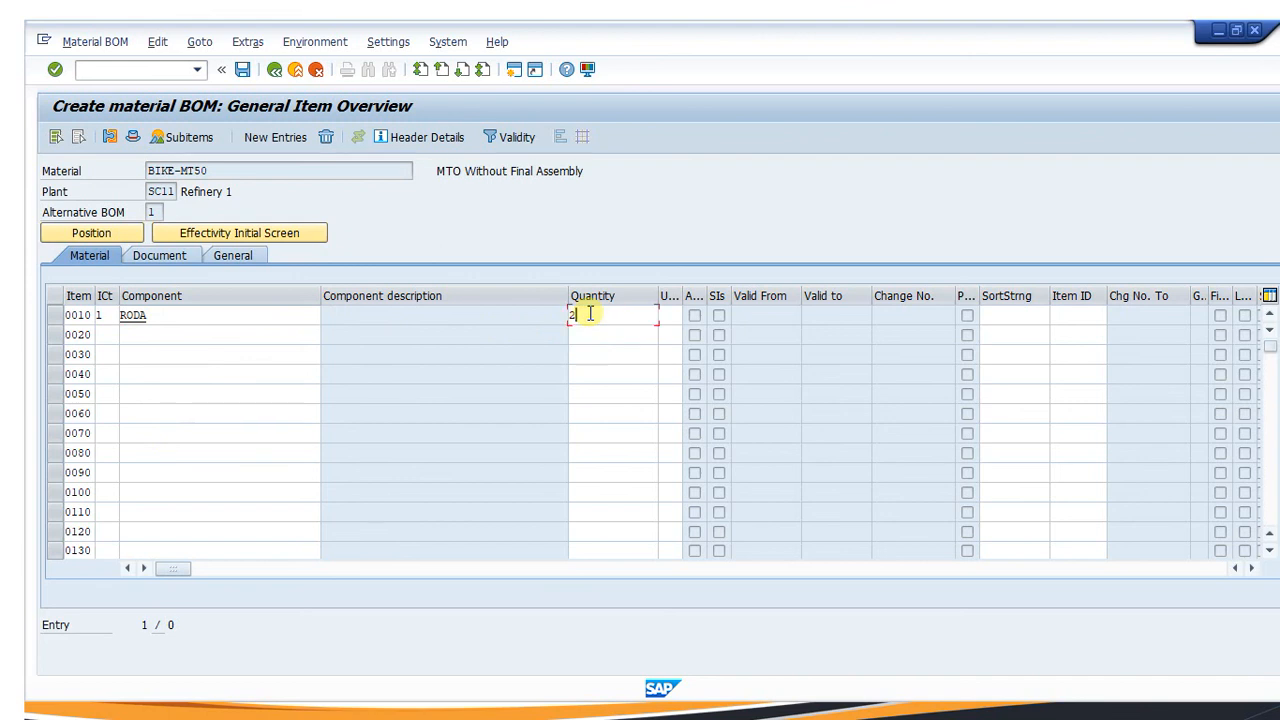
{"action": "key", "text": "Return"}
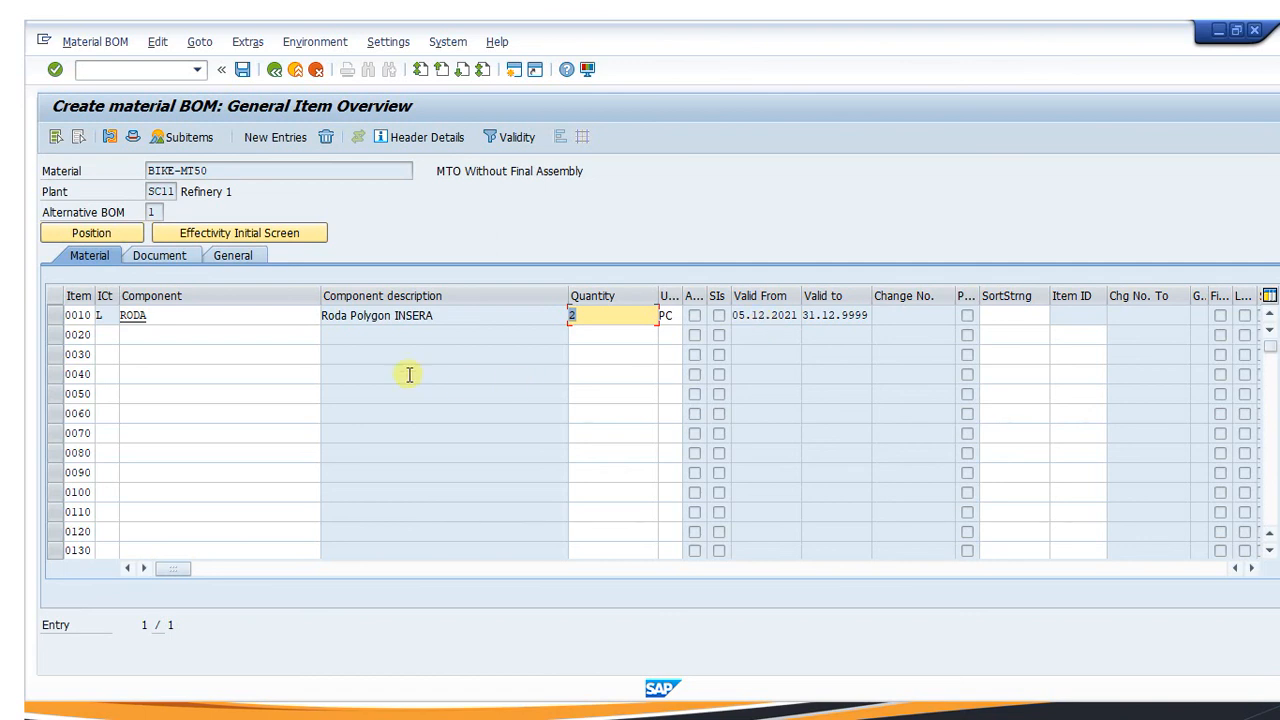
{"action": "left_click", "coordinate": [242, 70]}
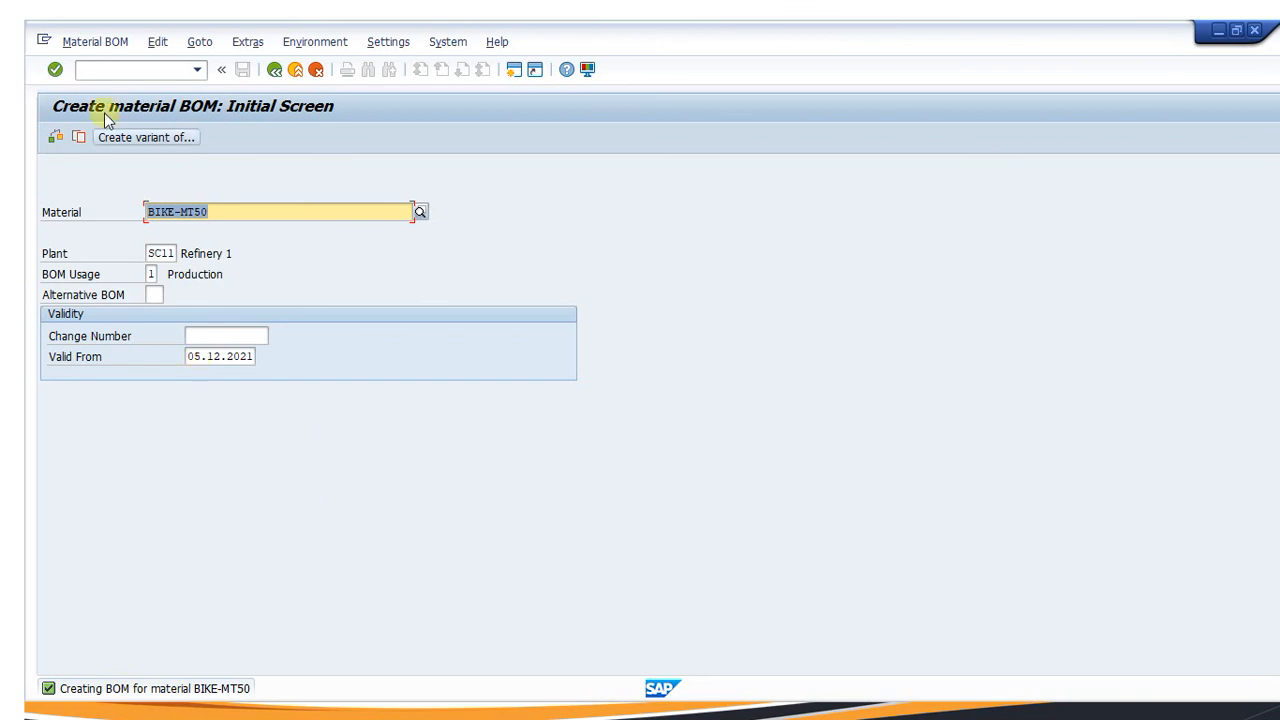
Open the Create Routing transaction and start a routing for BIKE-MT50 in plant SC11
{"action": "left_click", "coordinate": [112, 72]}
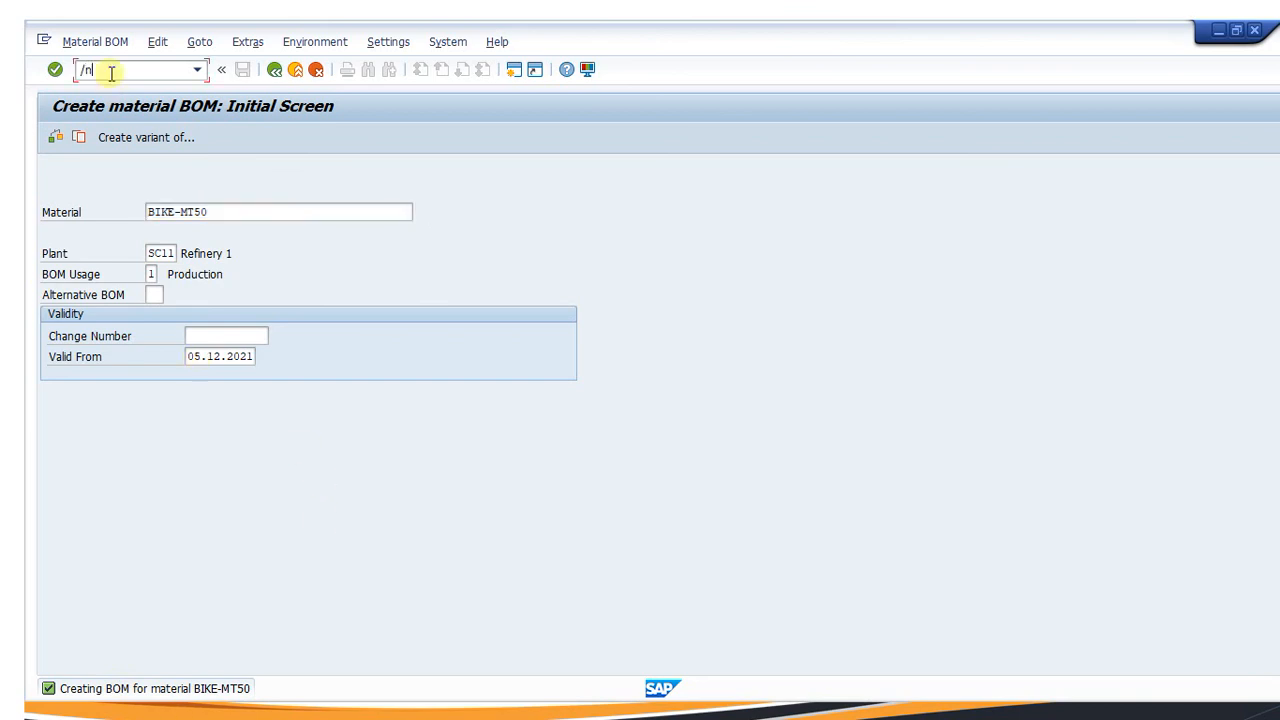
{"action": "key", "text": "Return"}
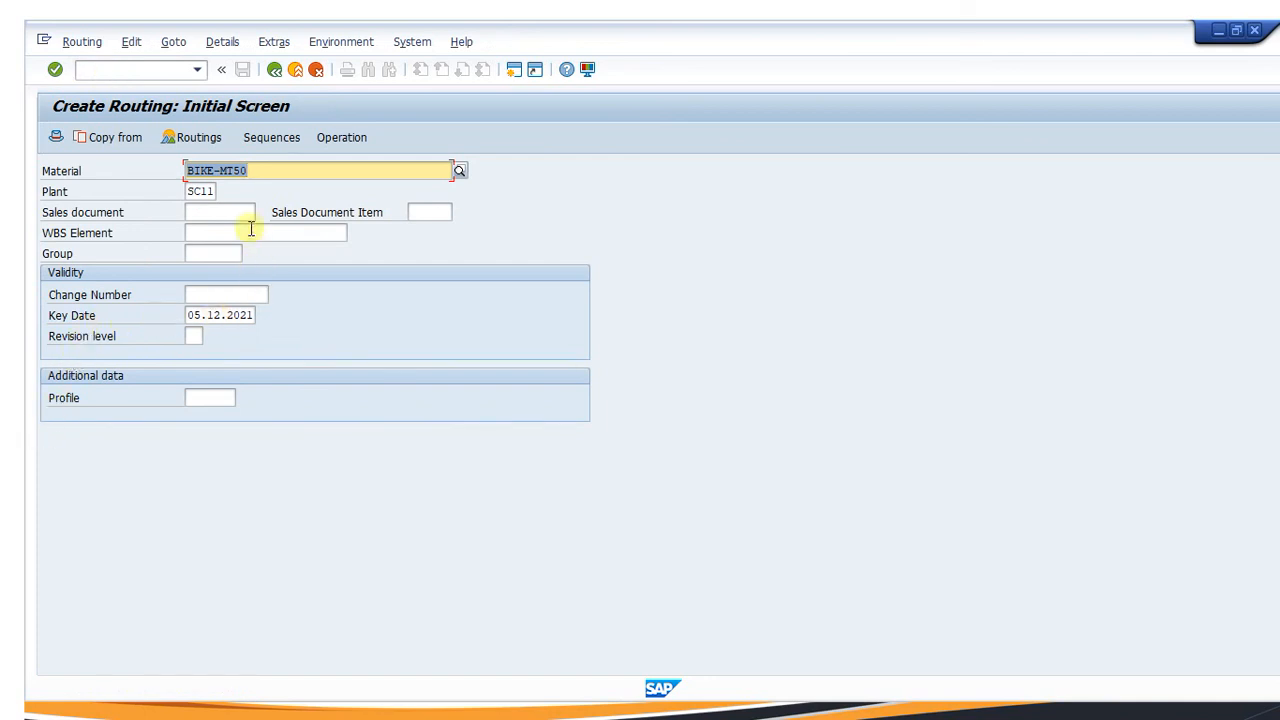
{"action": "key", "text": "Return"}
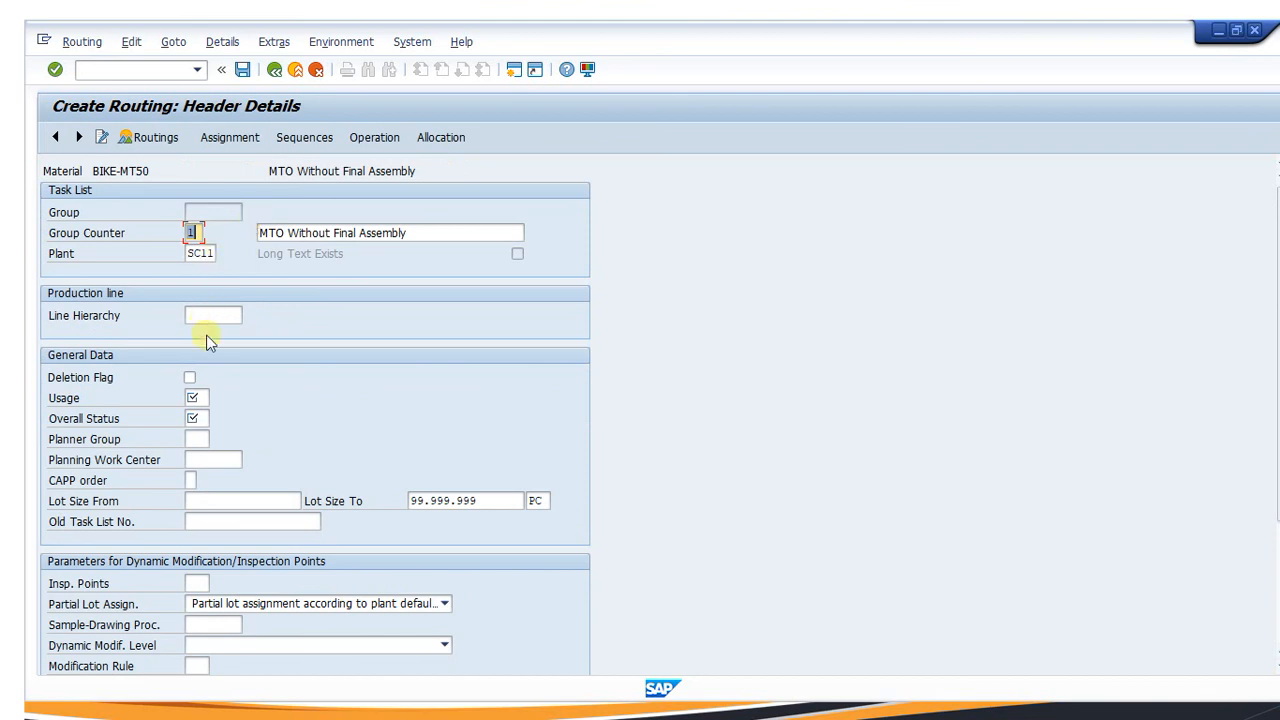
Set the routing header's usage to 1 (Production) and its overall status to 4 (Released)
{"action": "left_click", "coordinate": [206, 398]}
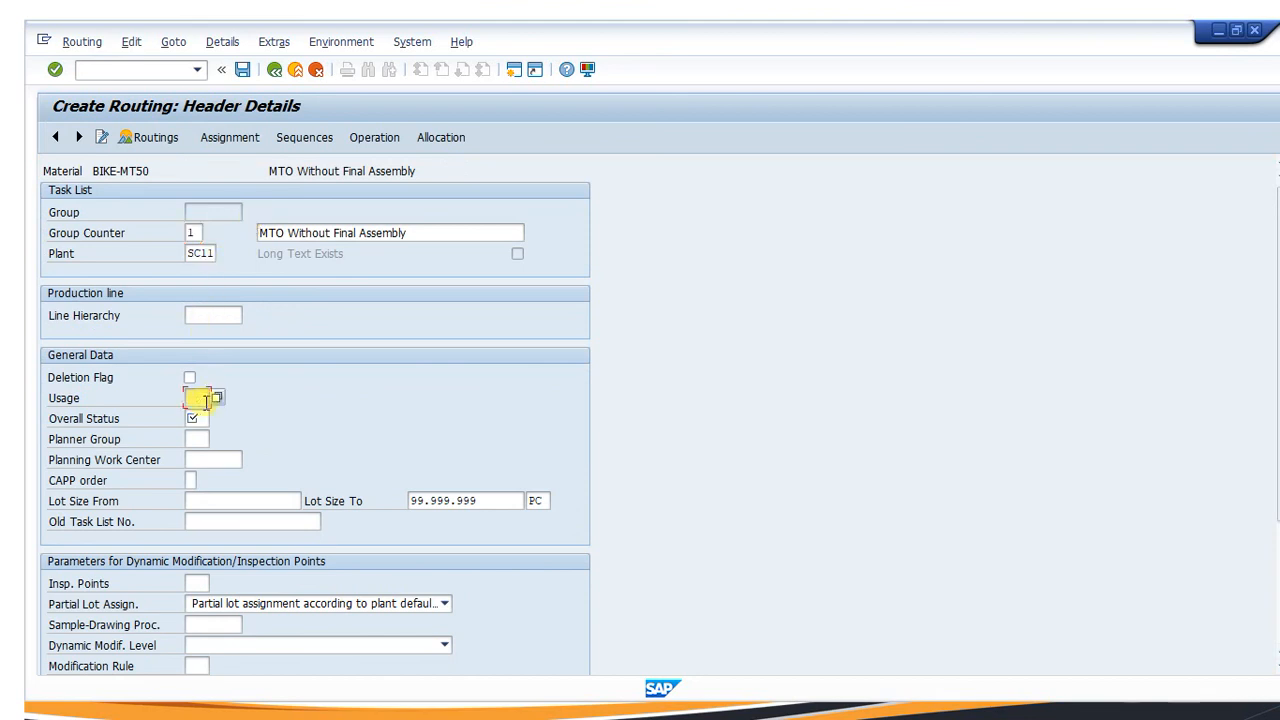
{"action": "left_click", "coordinate": [217, 398]}
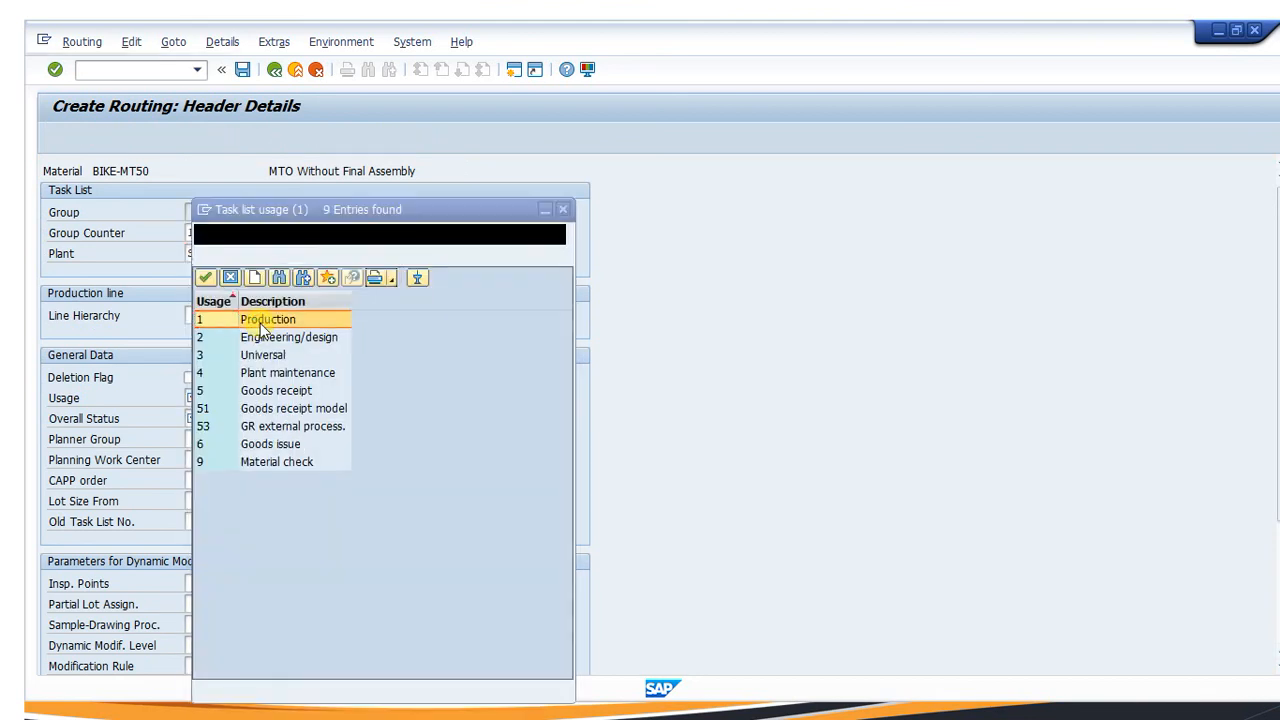
{"action": "double_click", "coordinate": [226, 321]}
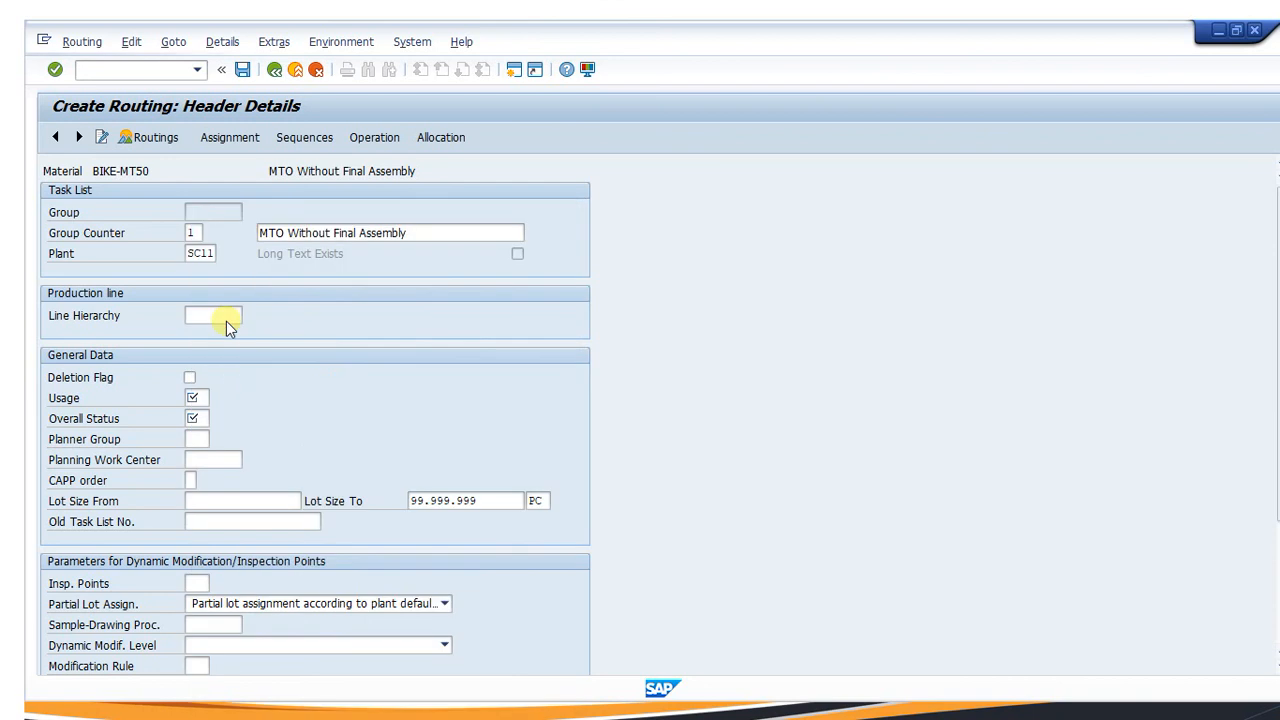
{"action": "left_click", "coordinate": [218, 420]}
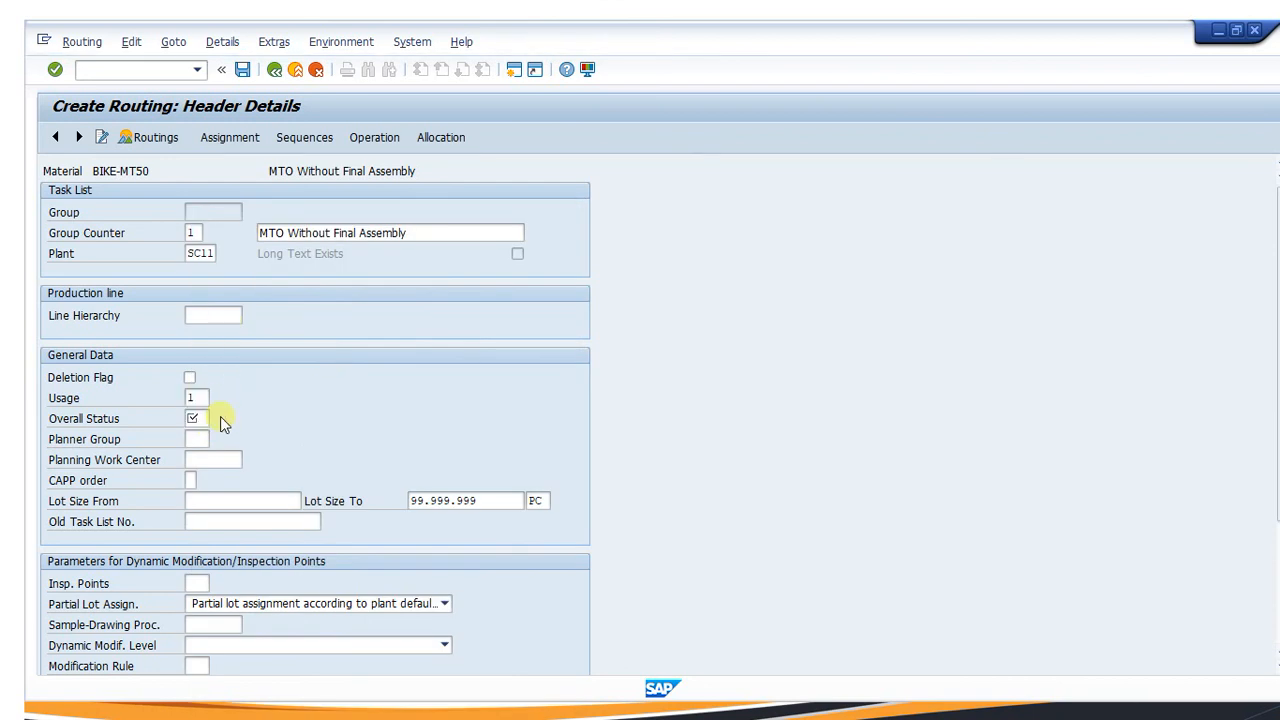
{"action": "left_click", "coordinate": [220, 420]}
{"action": "left_click", "coordinate": [245, 373]}
{"action": "double_click", "coordinate": [244, 372]}
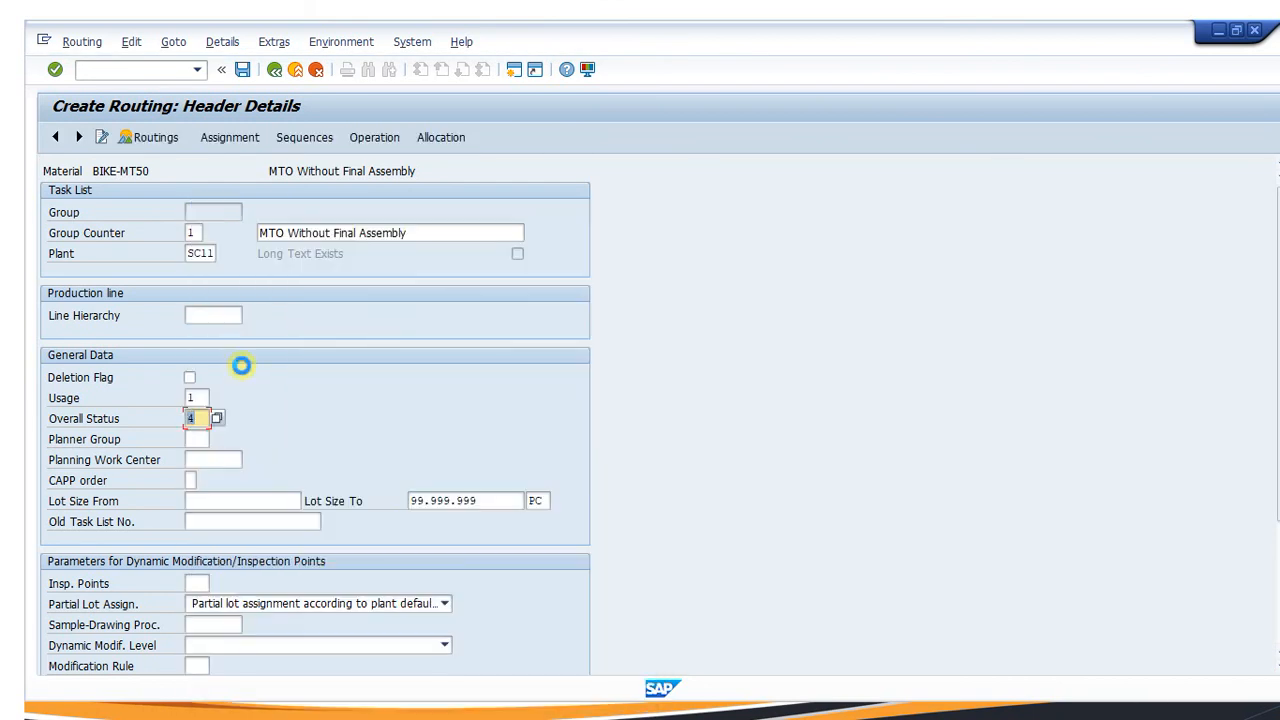
Set the routing header's starting lot size to 1
{"action": "left_click", "coordinate": [246, 504]}
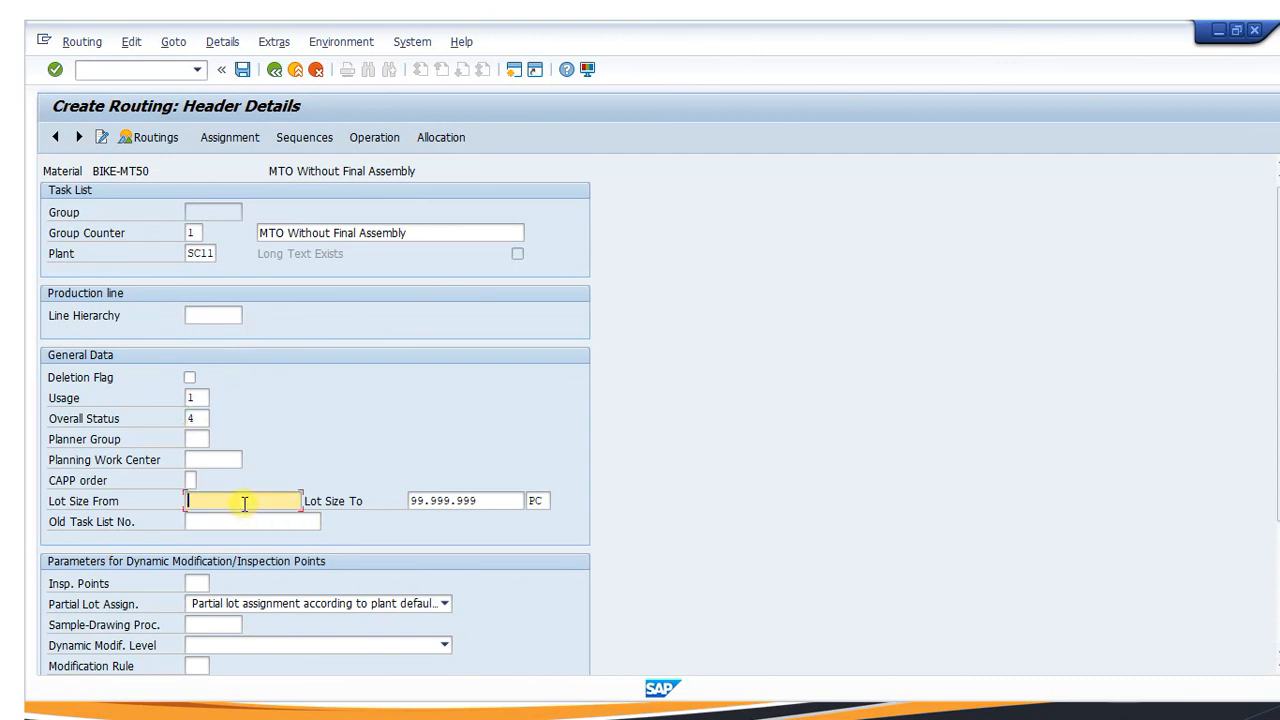
{"action": "type", "text": "1"}
{"action": "key", "text": "Return"}
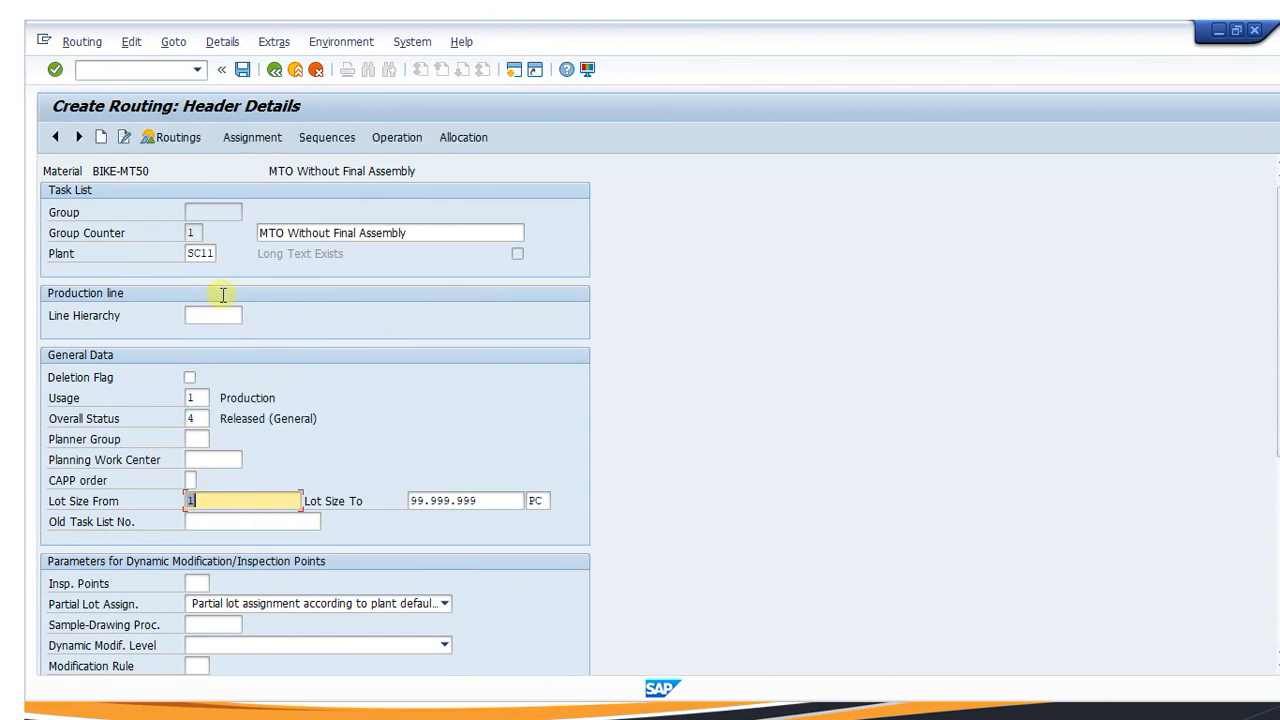
In the operation overview, give operation 0010 the work center REF-001 and the description Operation
{"action": "left_click", "coordinate": [385, 137]}
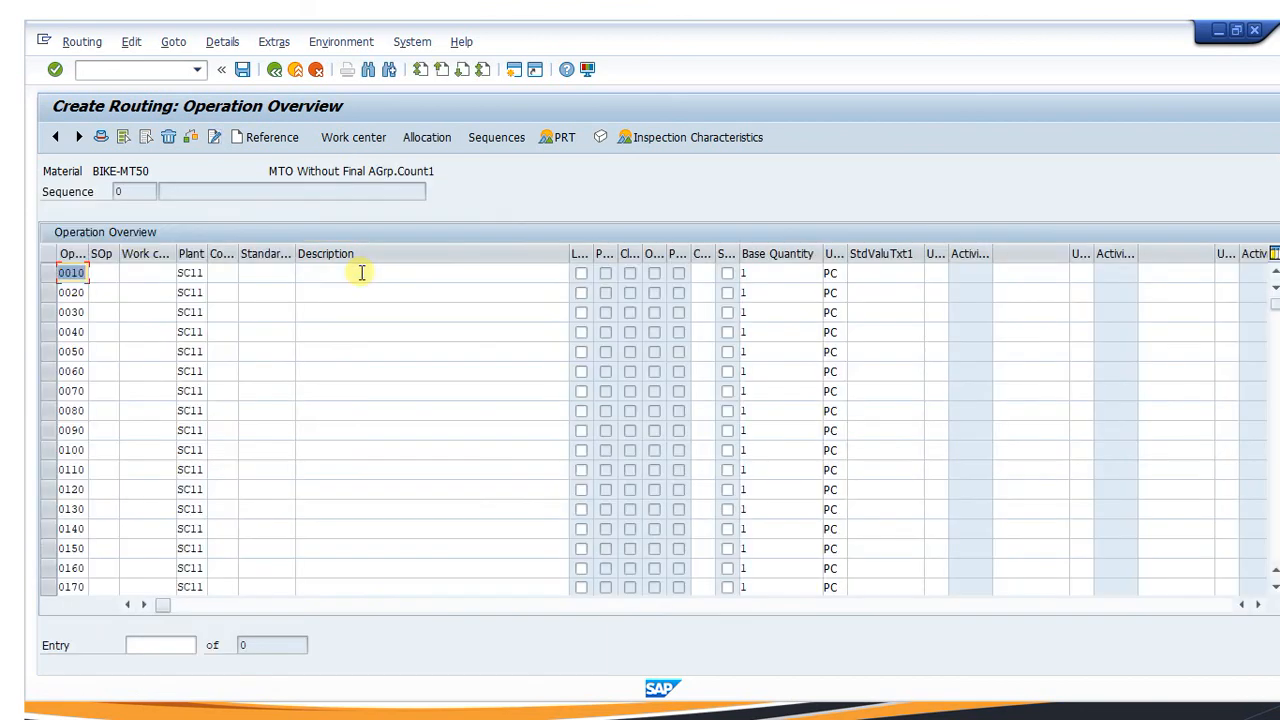
{"action": "left_click", "coordinate": [143, 270]}
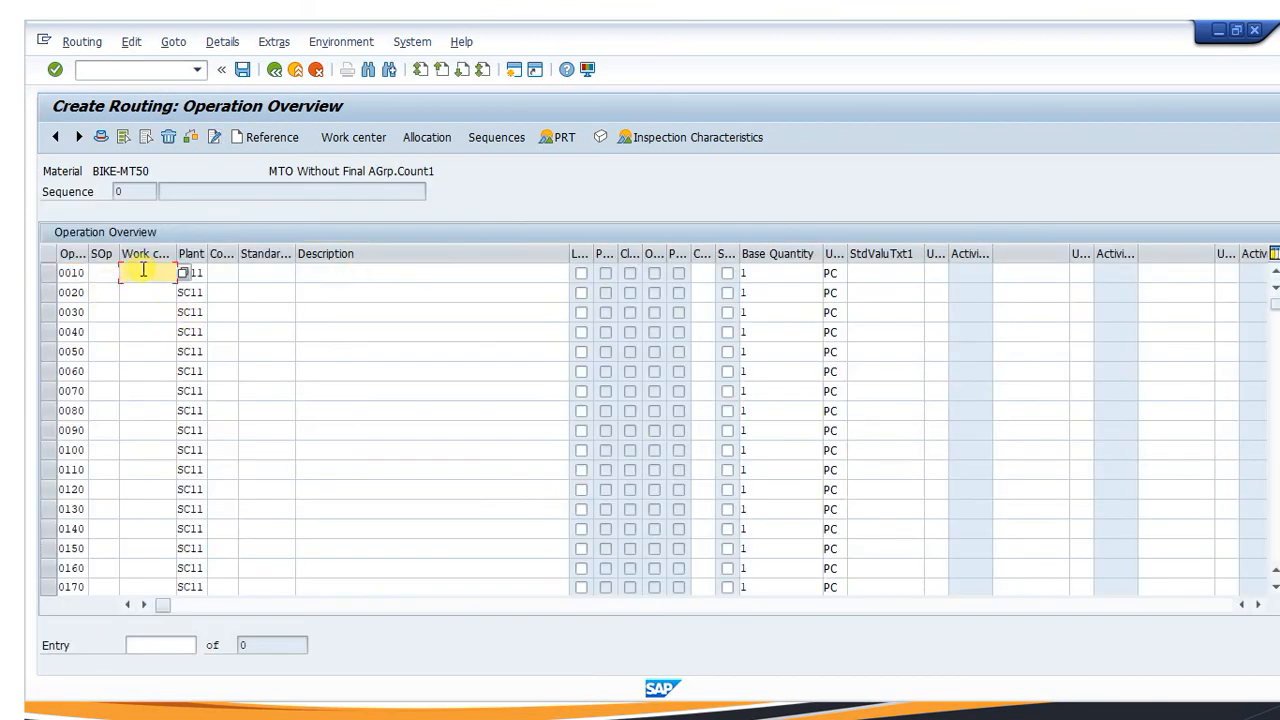
{"action": "key", "text": "BackSpace"}
{"action": "left_click", "coordinate": [145, 287]}
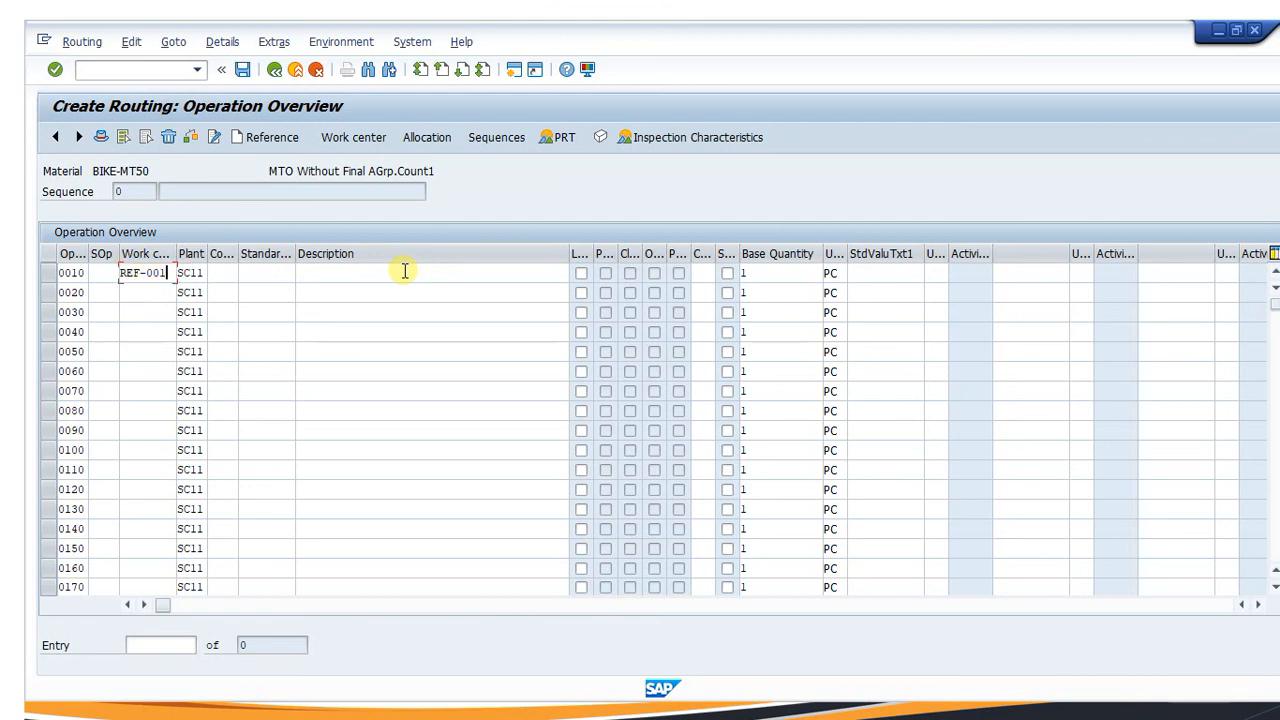
{"action": "key", "text": "Return"}
{"action": "left_click", "coordinate": [369, 279]}
{"action": "key", "text": "BackSpace"}
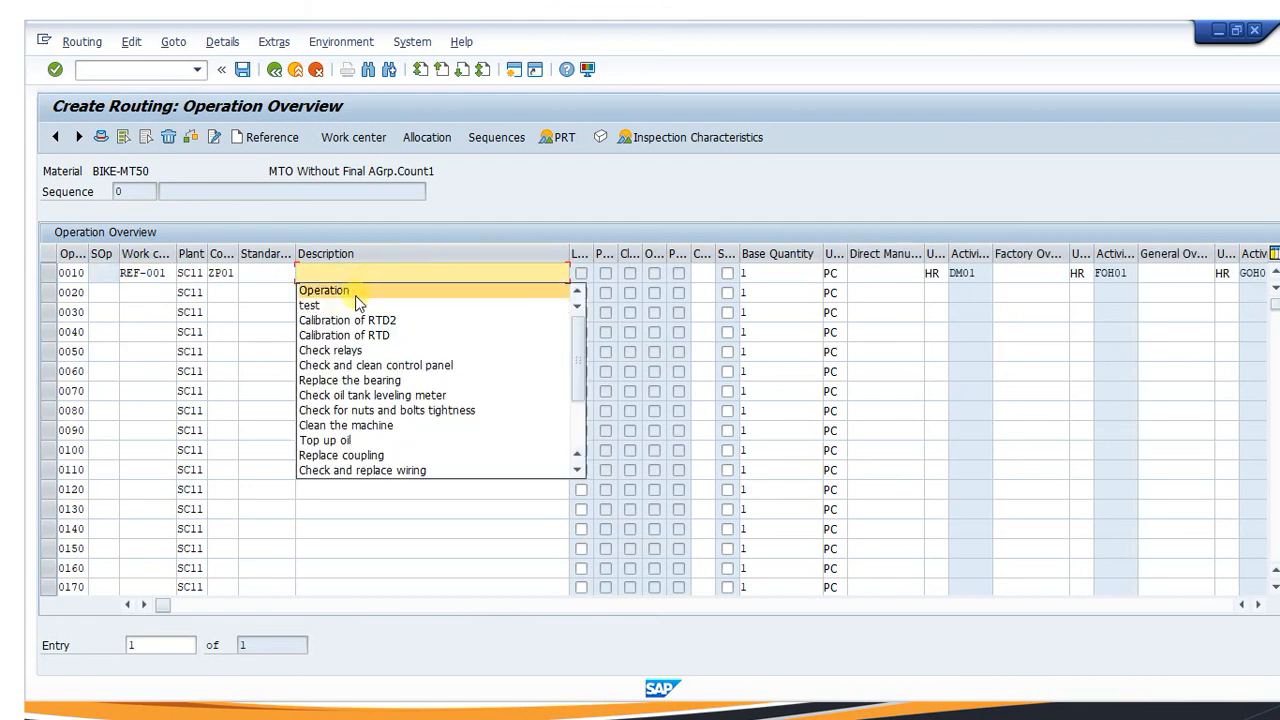
{"action": "left_click", "coordinate": [362, 290]}
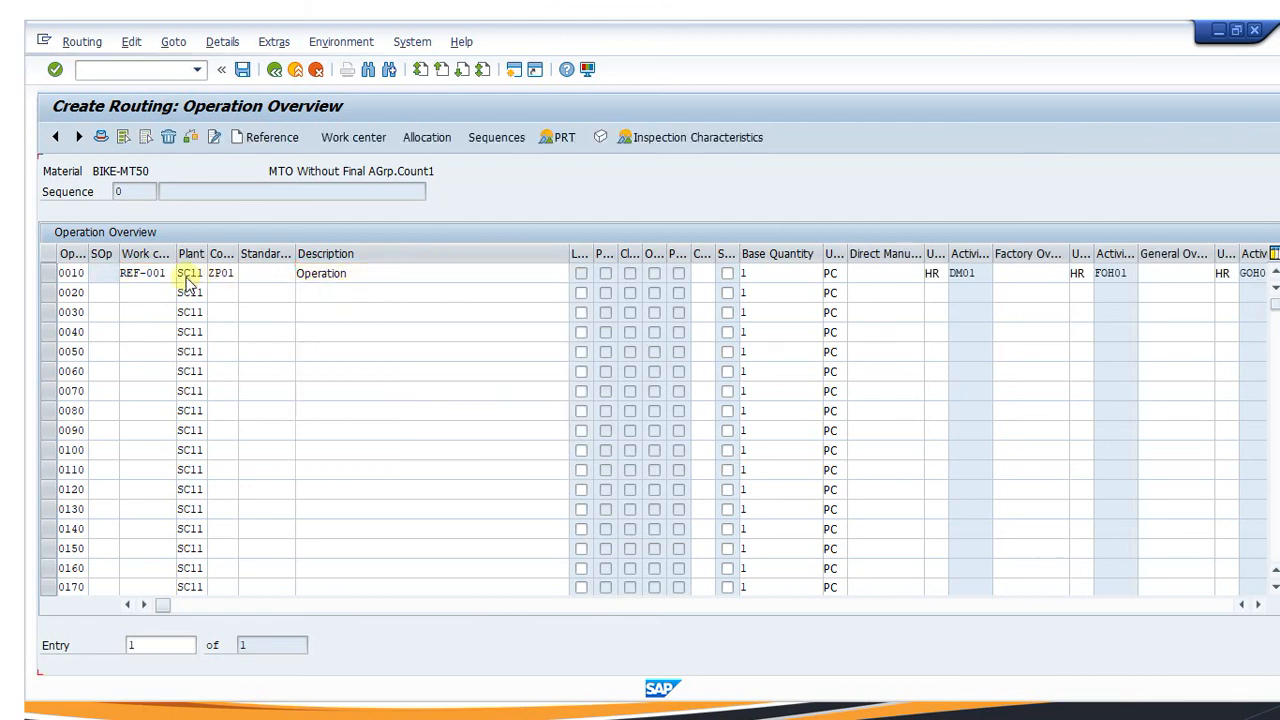
In operation 0010's details, set the Direct Manufacturing, Factory Overhead, General Overhead and Utility standard values to 1 HR each, and save the routing
{"action": "left_click", "coordinate": [45, 282]}
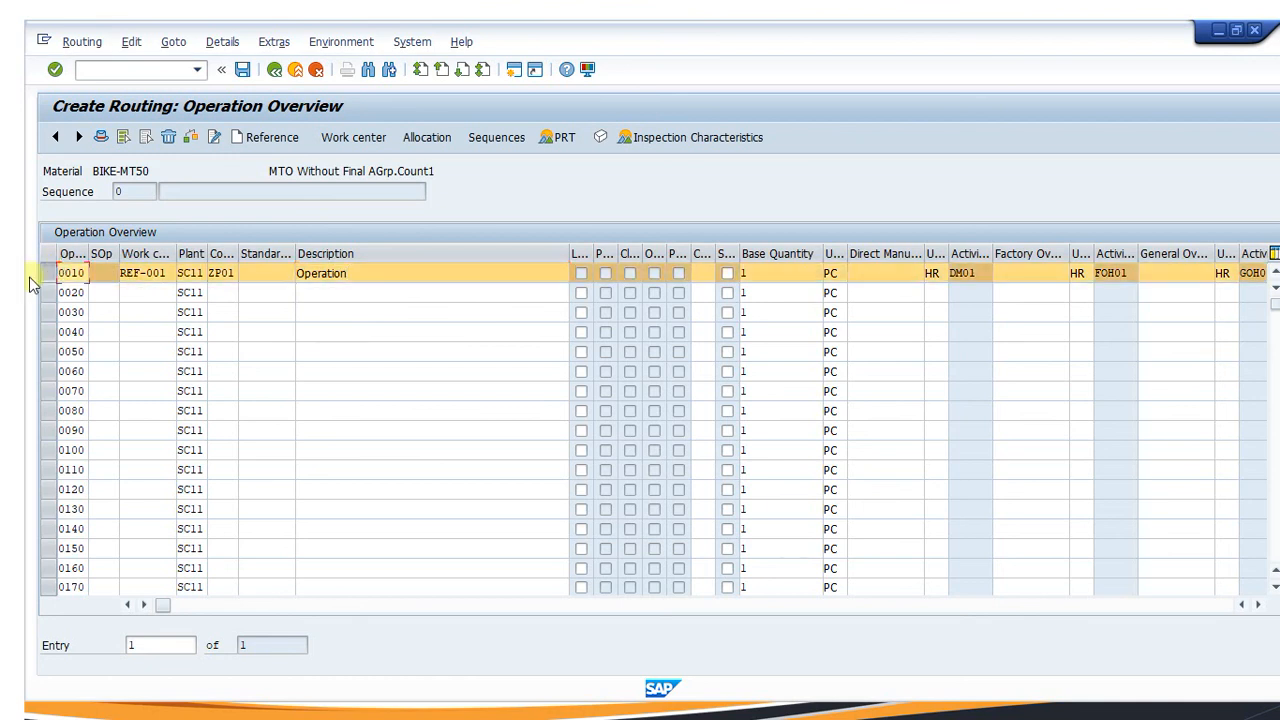
{"action": "double_click", "coordinate": [70, 273]}
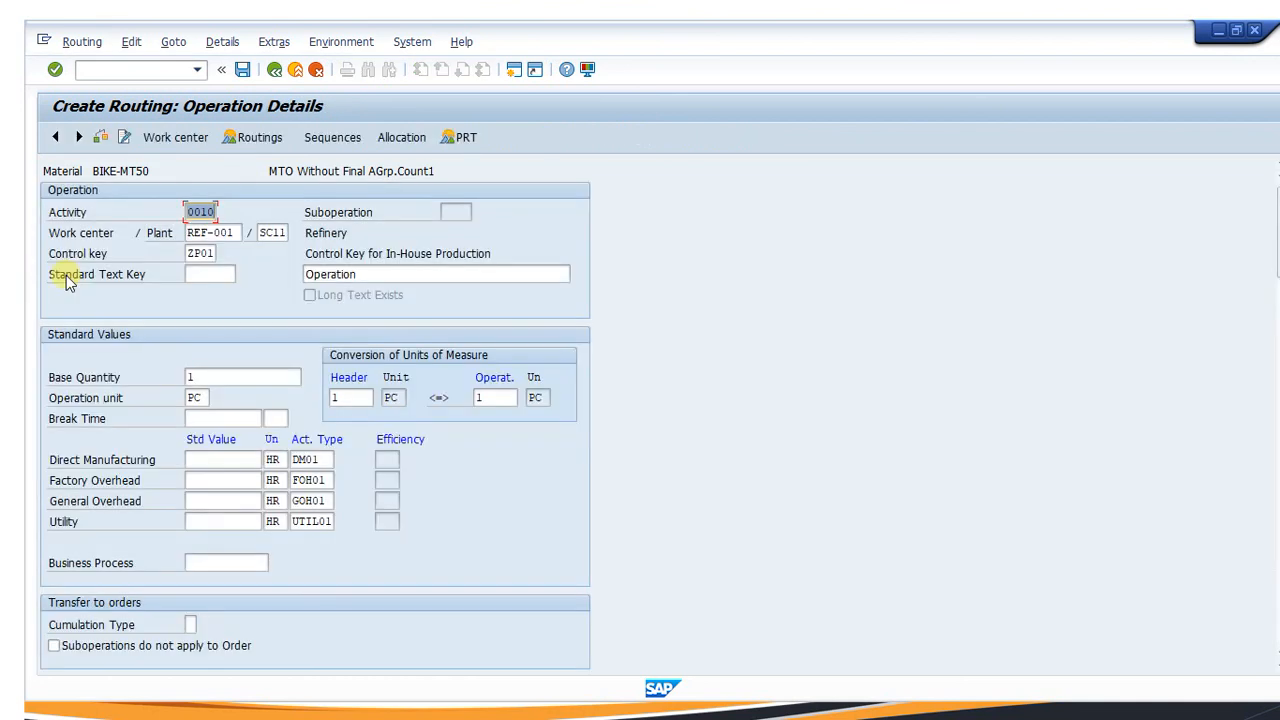
{"action": "left_click", "coordinate": [202, 462]}
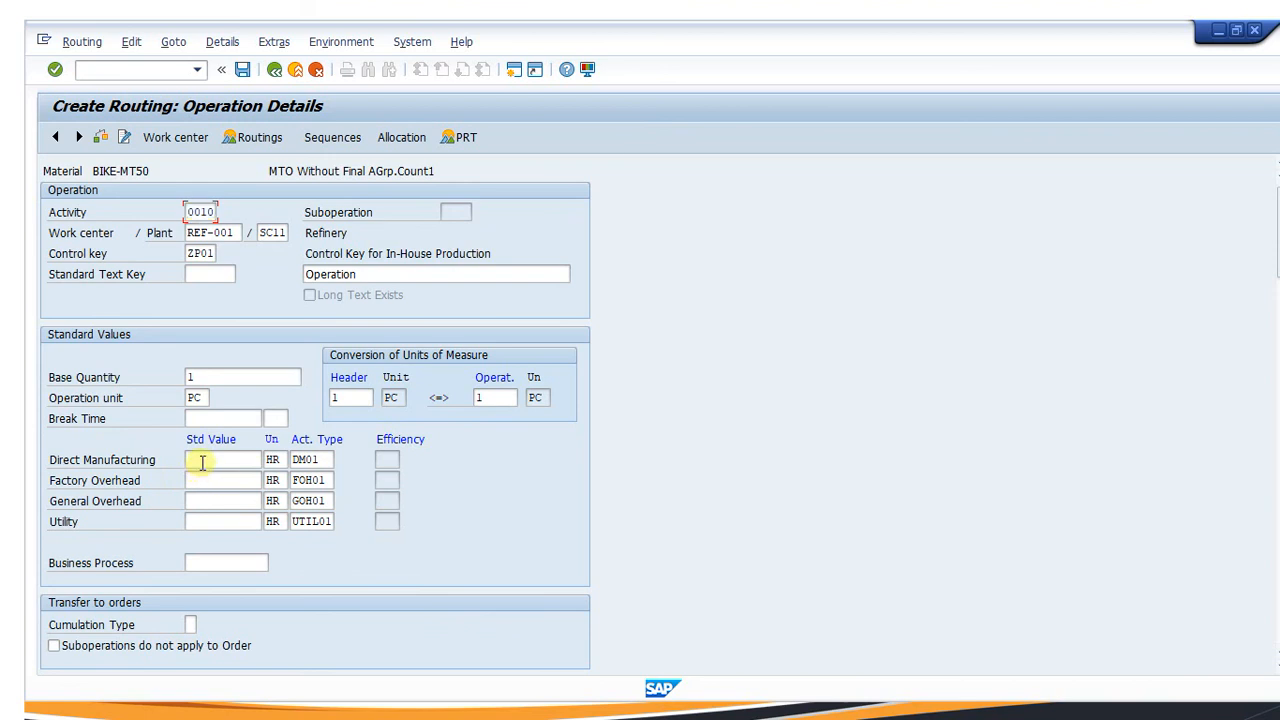
{"action": "left_click", "coordinate": [200, 481]}
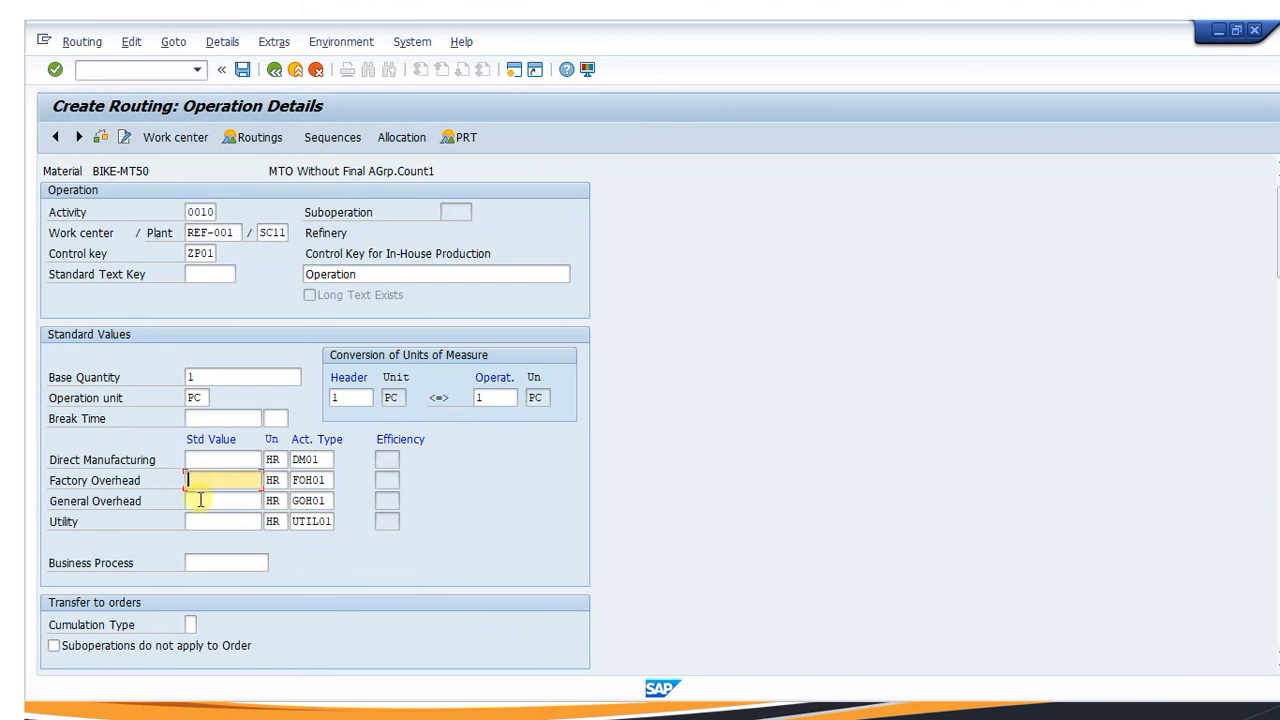
{"action": "left_click", "coordinate": [201, 504]}
{"action": "left_click", "coordinate": [201, 523]}
{"action": "left_click", "coordinate": [202, 462]}
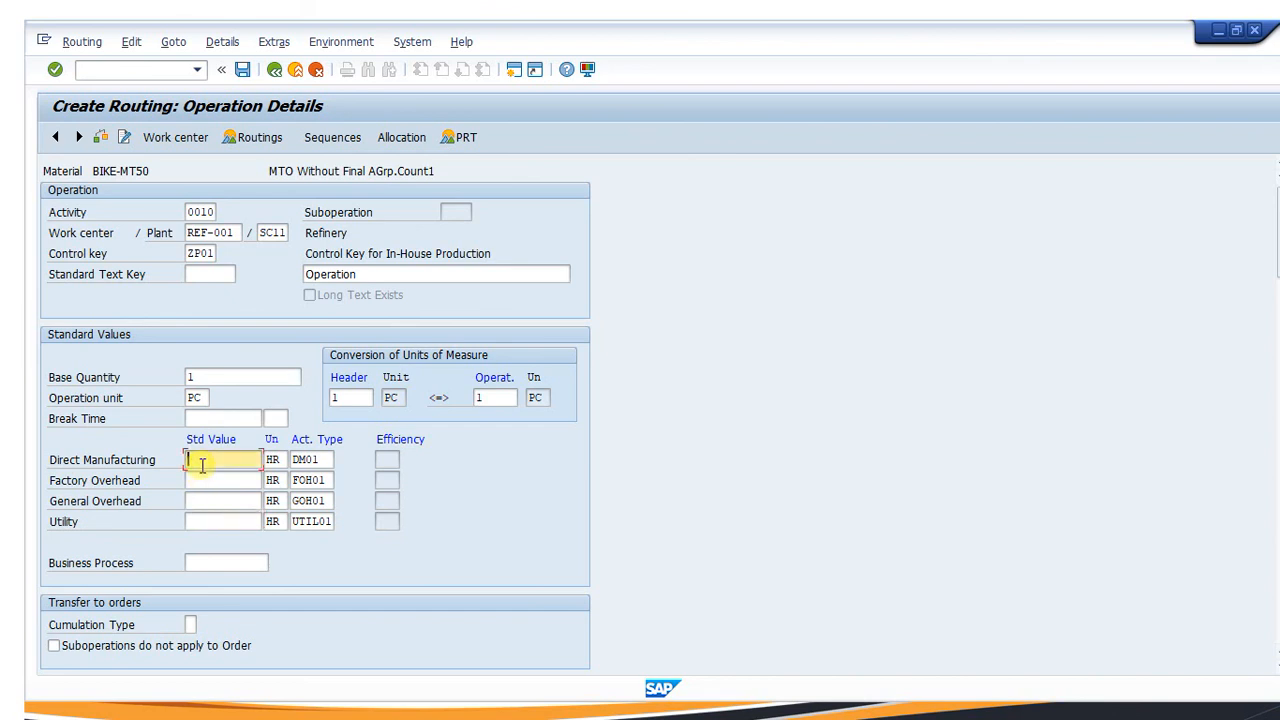
{"action": "left_click", "coordinate": [202, 480]}
{"action": "type", "text": "1"}
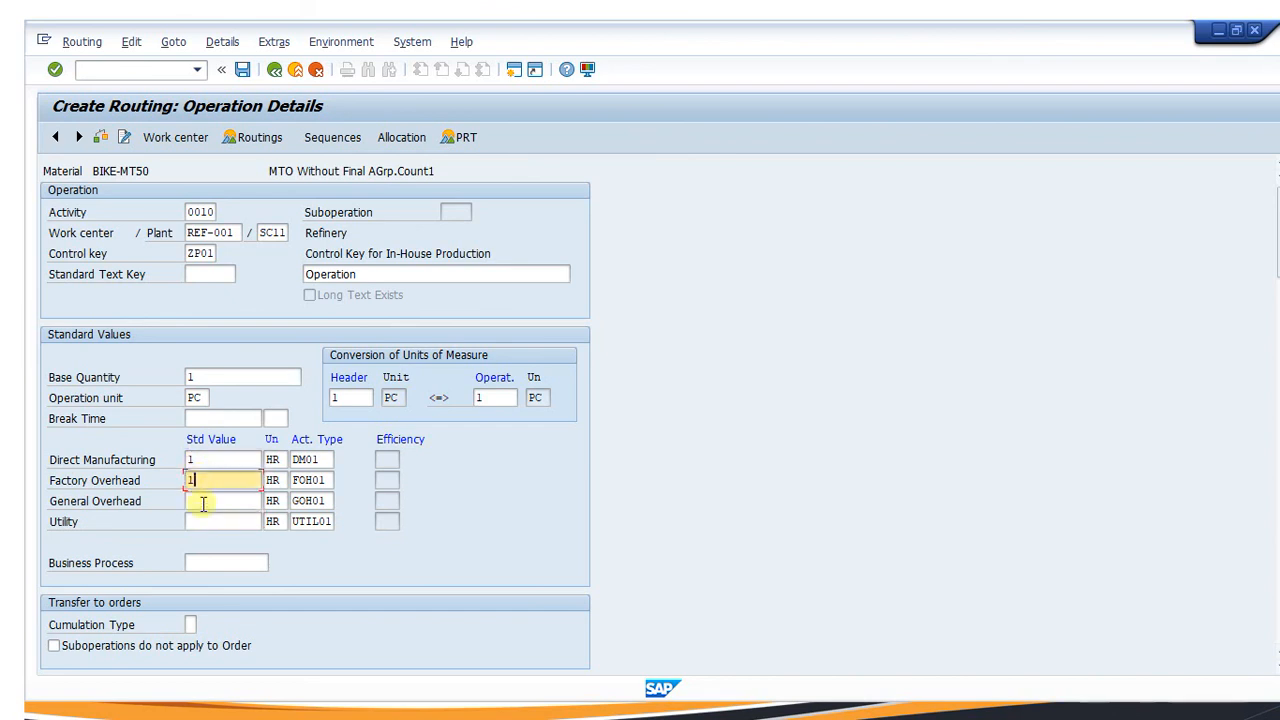
{"action": "left_click", "coordinate": [204, 520]}
{"action": "type", "text": "1"}
{"action": "left_click", "coordinate": [200, 501]}
{"action": "type", "text": "1"}
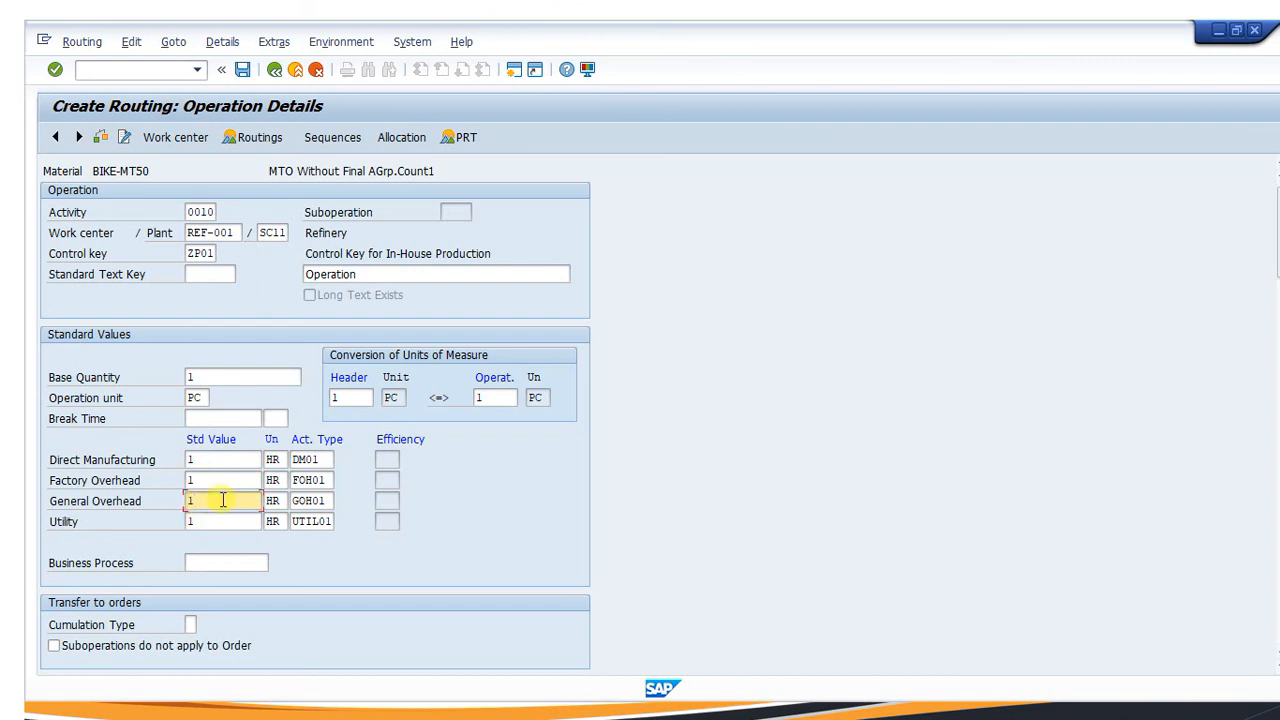
{"action": "key", "text": "Return"}
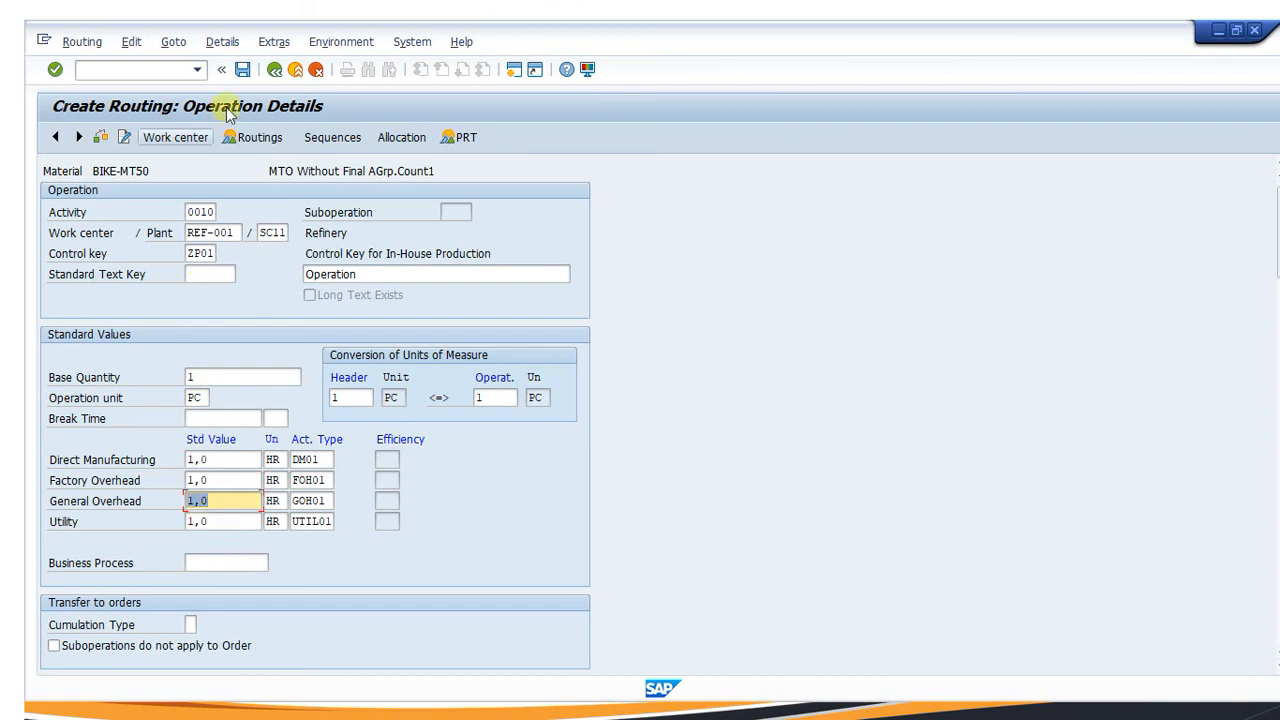
{"action": "left_click", "coordinate": [242, 70]}
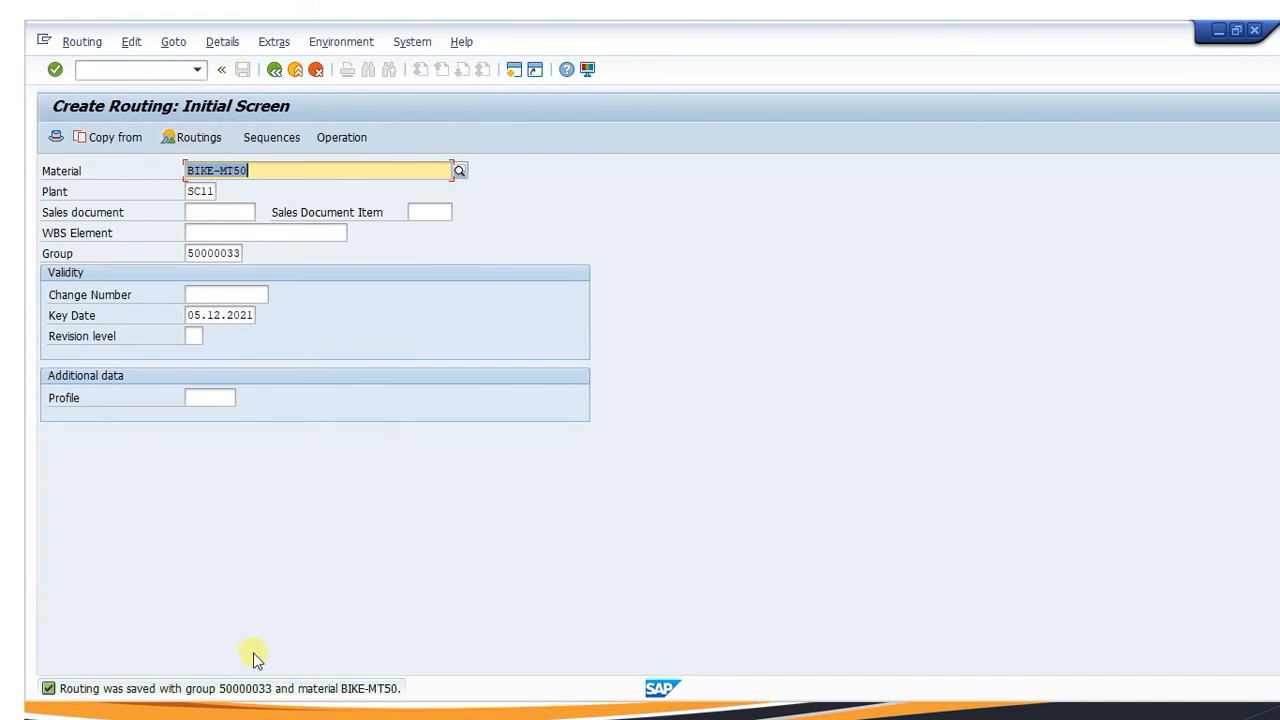
Copy the routing's save message text and paste it as a new line in the Notepad notes
{"action": "left_click", "coordinate": [200, 690]}
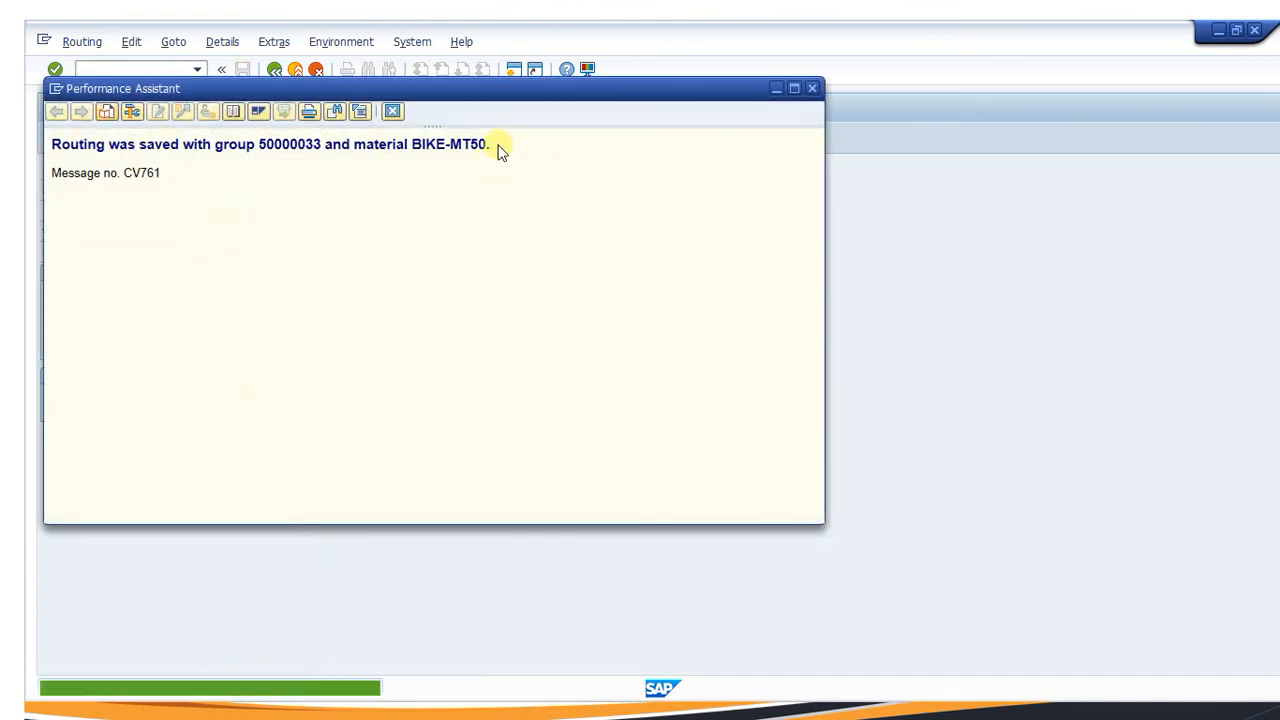
{"action": "left_click_drag", "start_coordinate": [492, 145], "coordinate": [46, 139]}
{"action": "key", "text": "ctrl+c"}
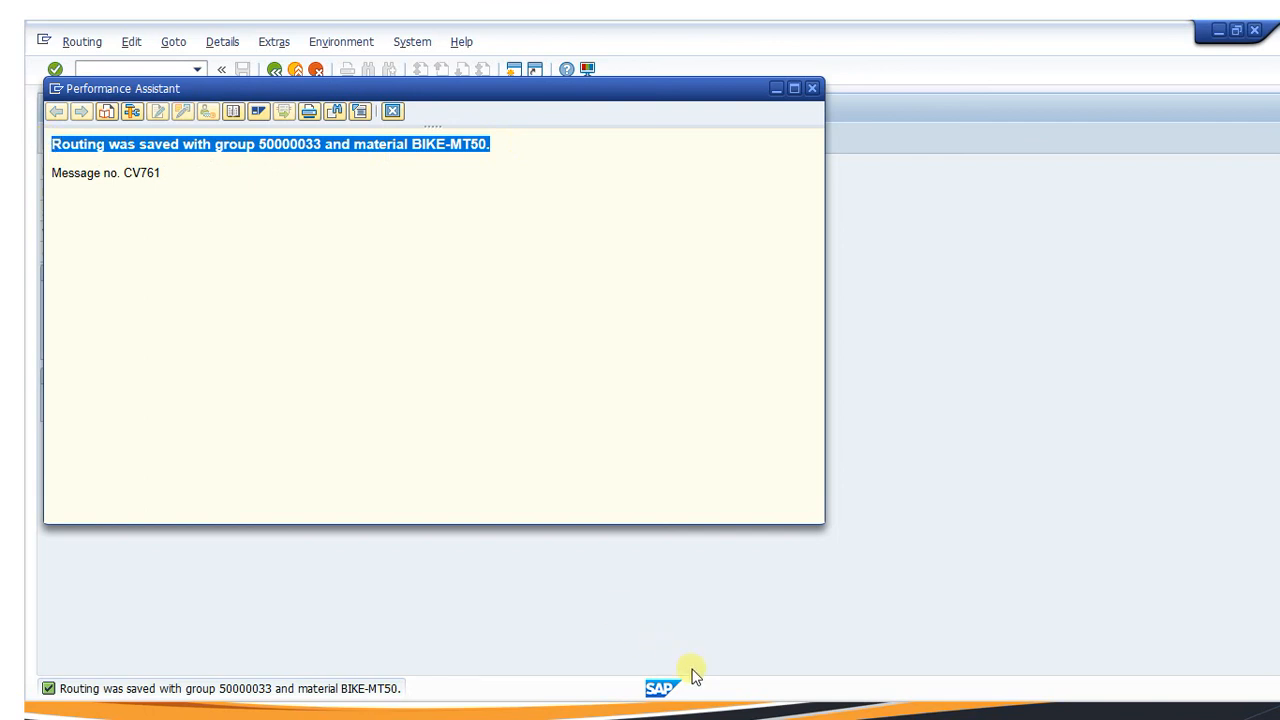
{"action": "key", "text": "super"}
{"action": "left_click", "coordinate": [877, 715]}
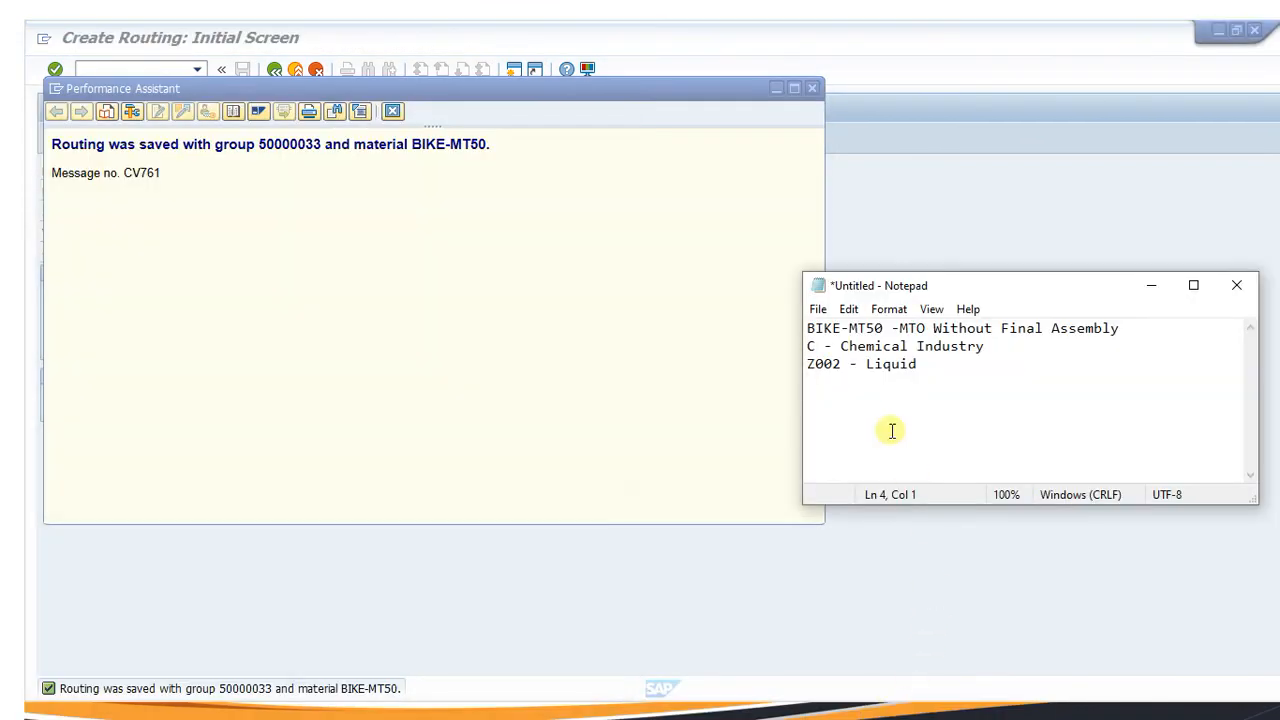
{"action": "key", "text": "ctrl+v"}
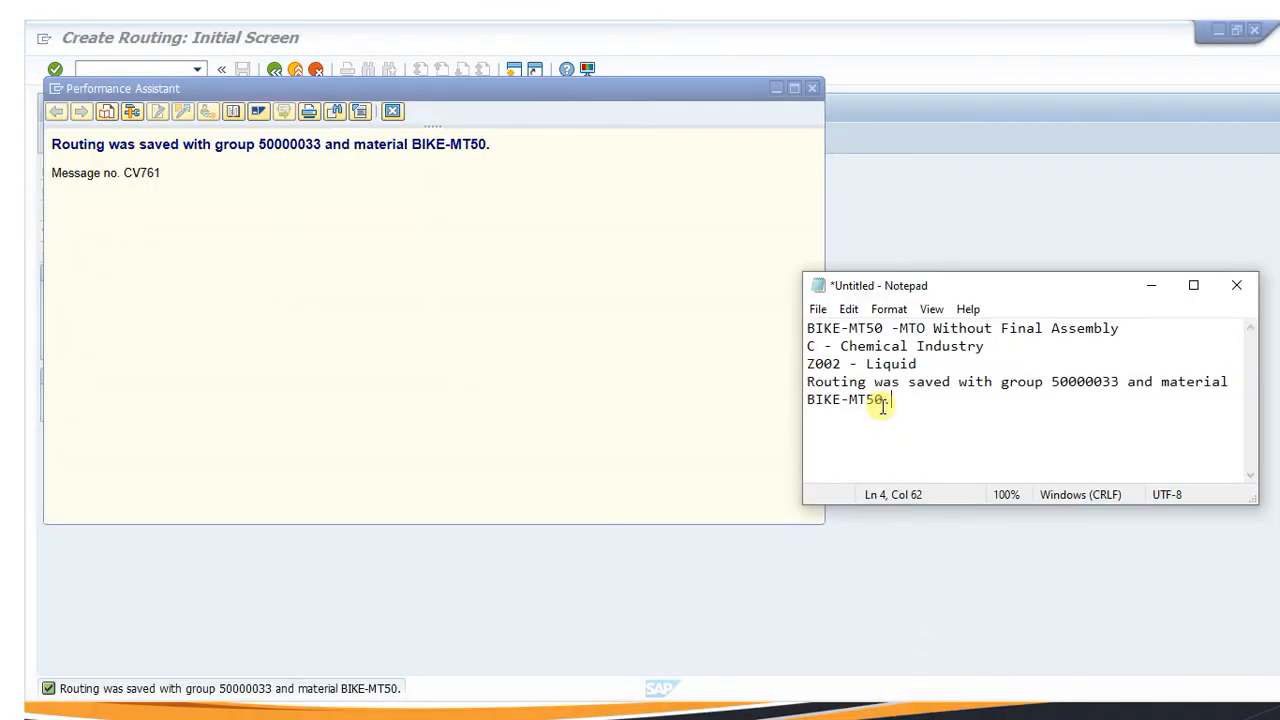
{"action": "key", "text": "Return"}
{"action": "left_click", "coordinate": [357, 601]}
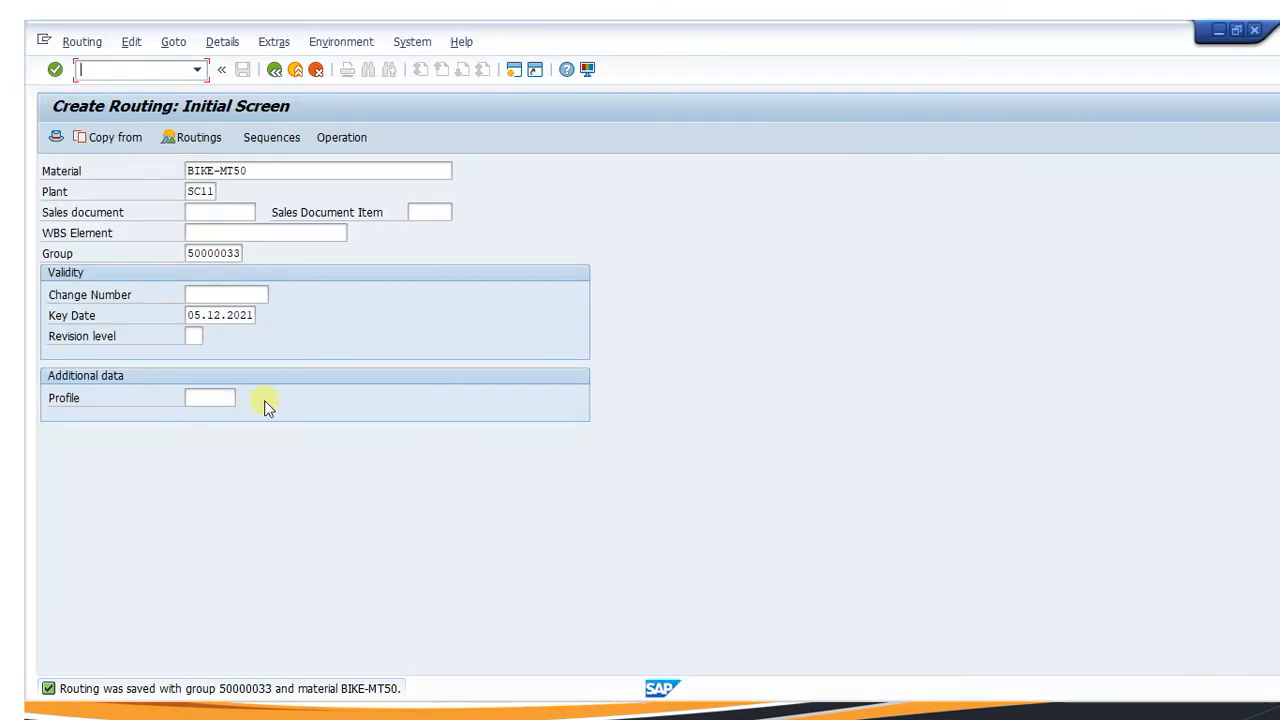
In SAP, open the production version mass processing transaction C223
{"action": "left_click", "coordinate": [113, 70]}
{"action": "type", "text": "/nc2"}
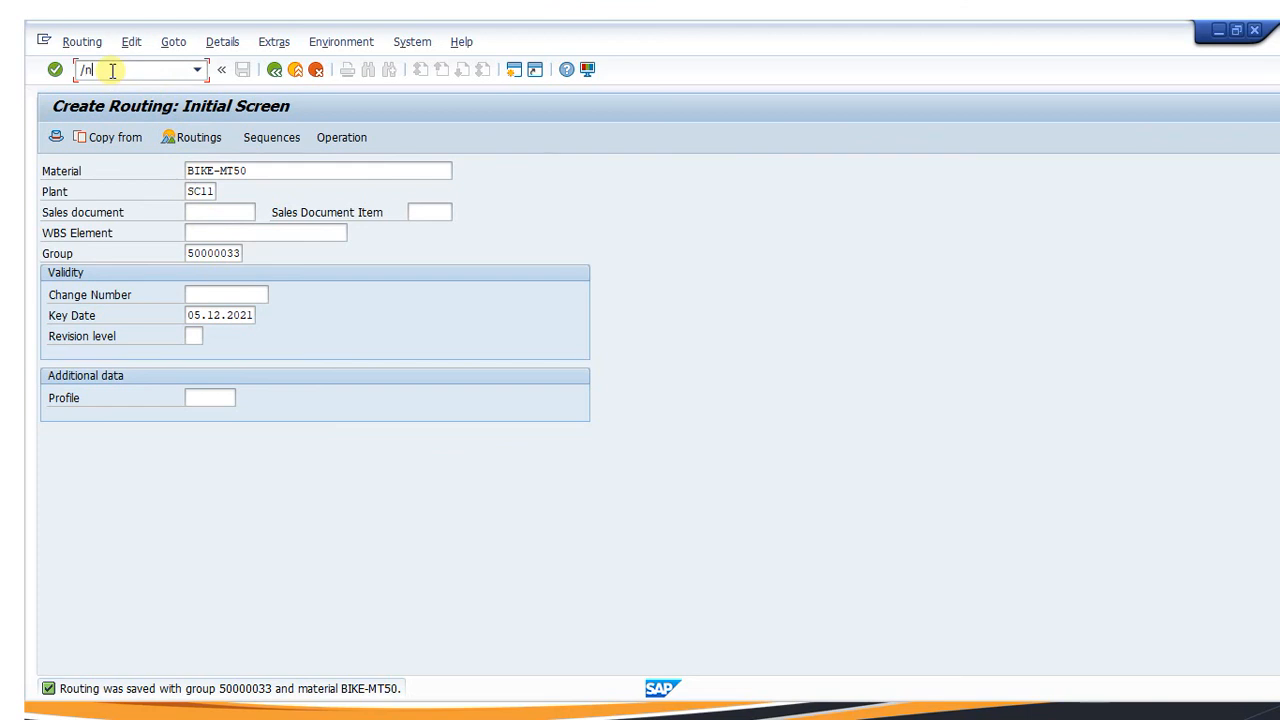
{"action": "type", "text": "23"}
{"action": "key", "text": "Return"}
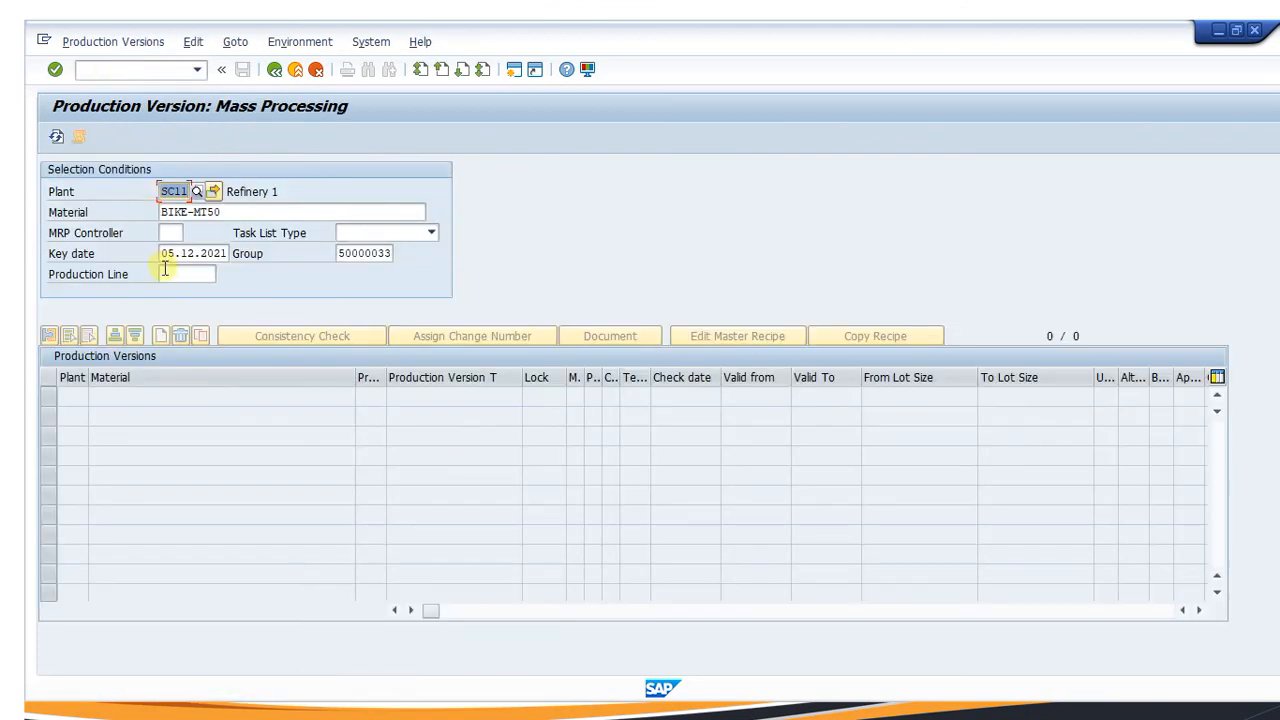
Clear the key date and group from the selection conditions and look up production versions for BIKE-MT50 in plant SC11
{"action": "left_click_drag", "start_coordinate": [162, 253], "coordinate": [248, 251]}
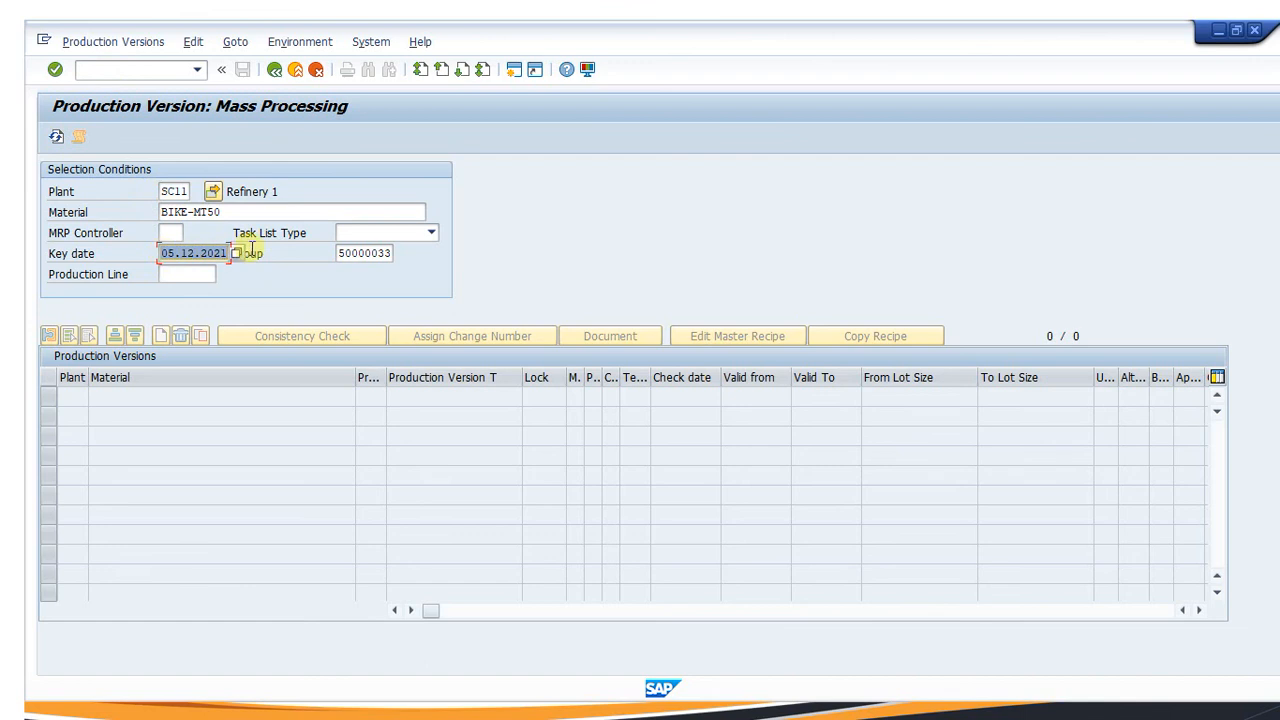
{"action": "key", "text": "Delete"}
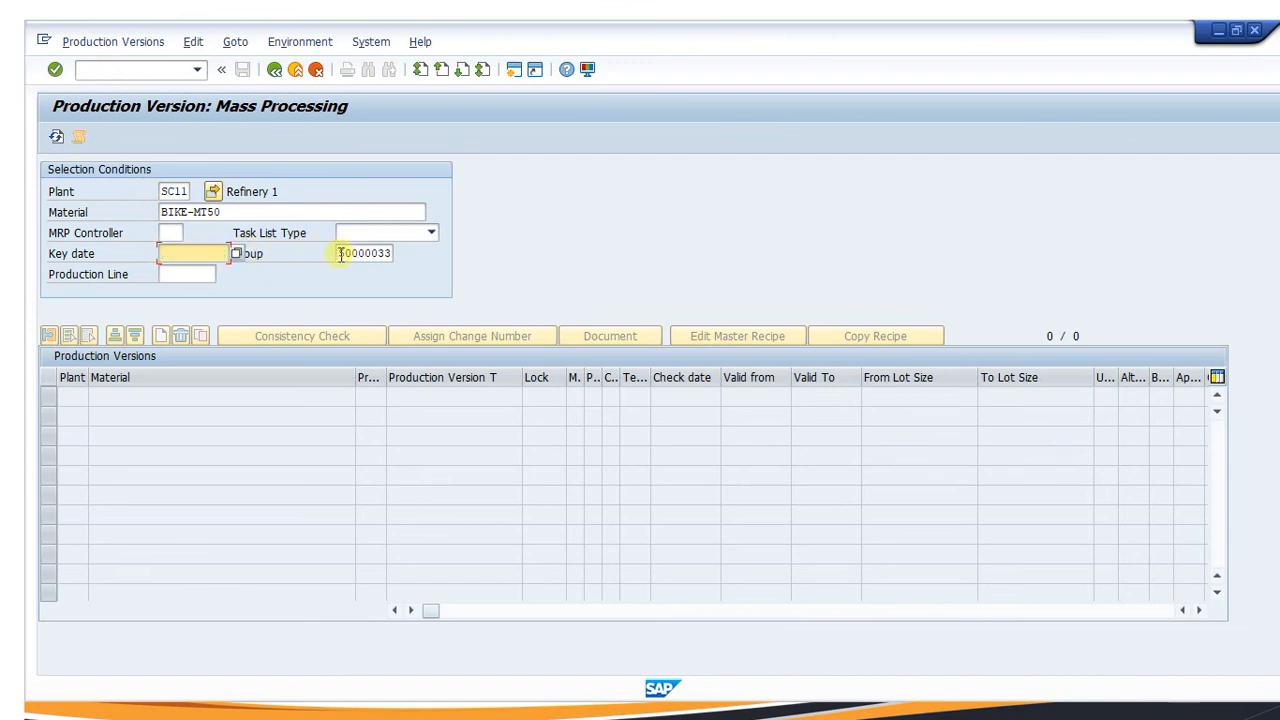
{"action": "left_click_drag", "start_coordinate": [341, 253], "coordinate": [463, 251]}
{"action": "key", "text": "Delete"}
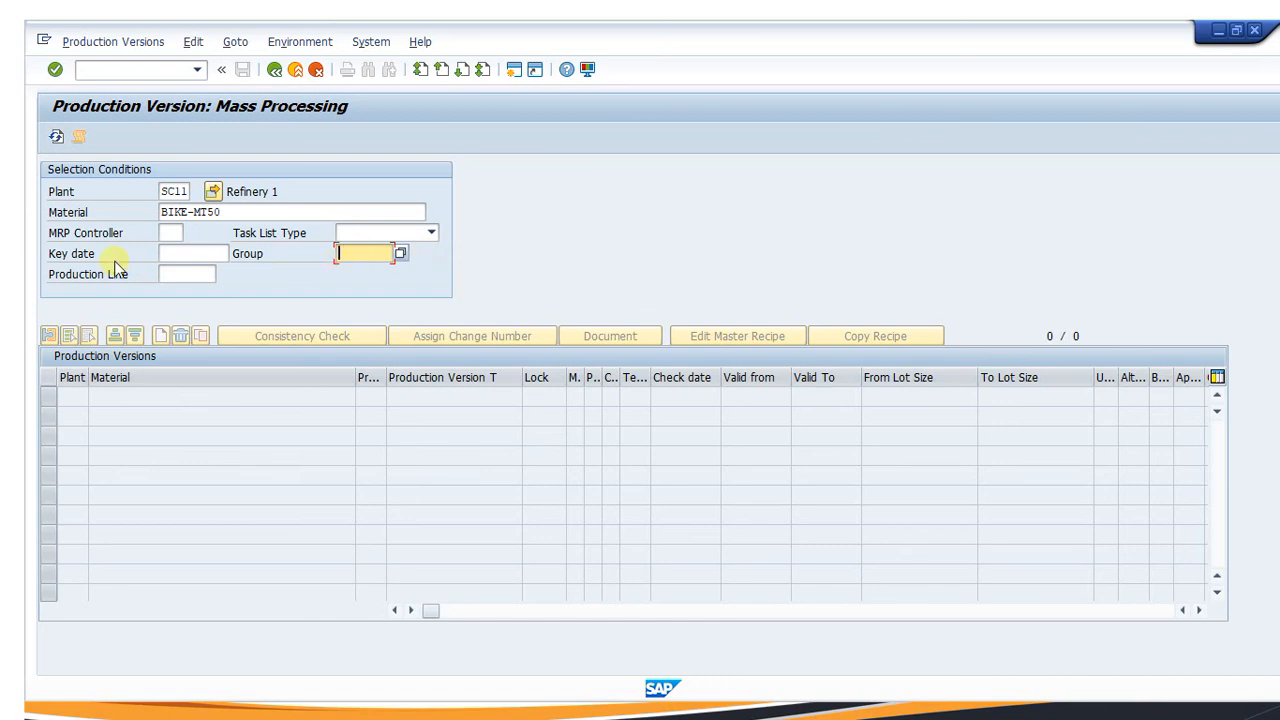
{"action": "key", "text": "Return"}
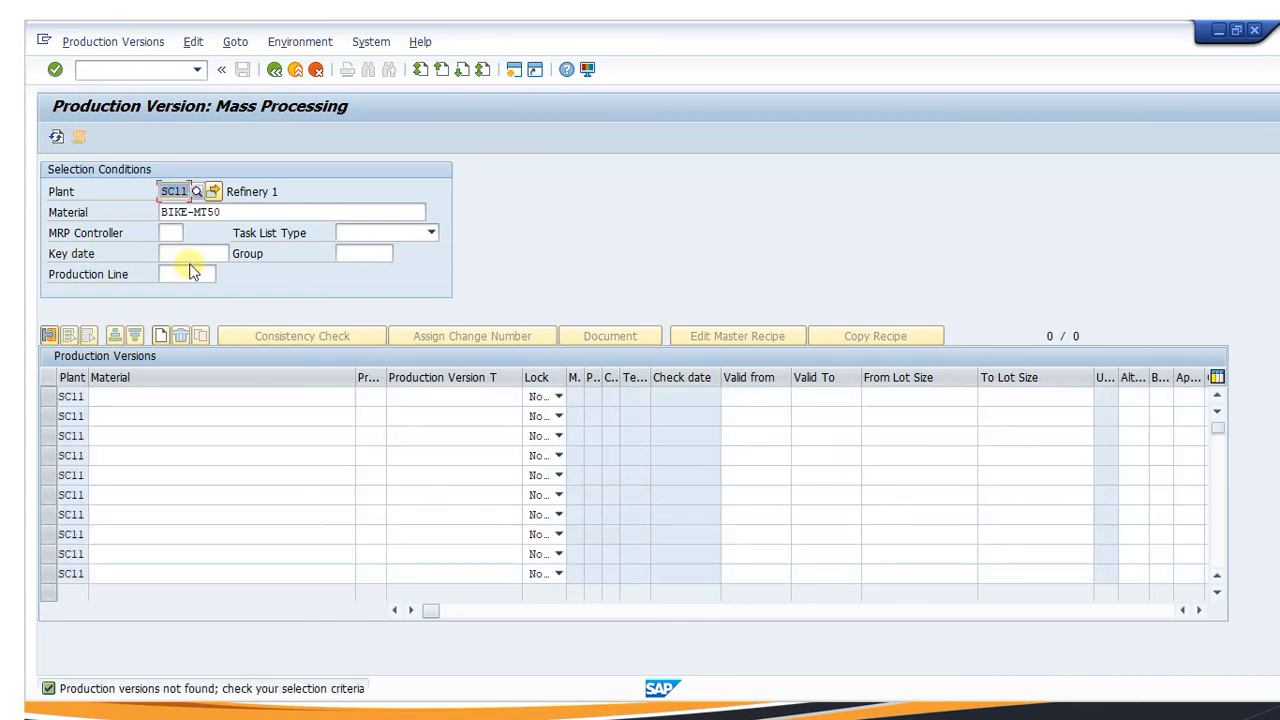
In the first row of the production versions table, enter material BIKE-MT50, version PV01 and the text Version 1
{"action": "left_click", "coordinate": [134, 397]}
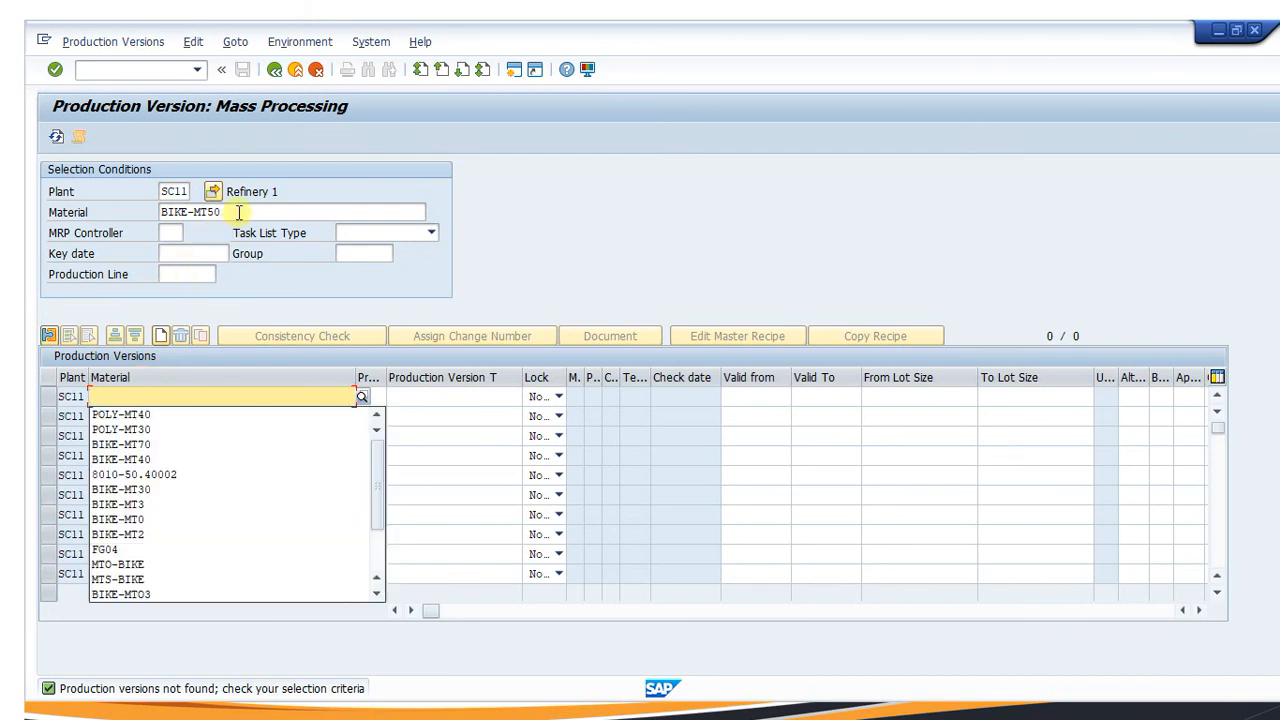
{"action": "left_click", "coordinate": [239, 212]}
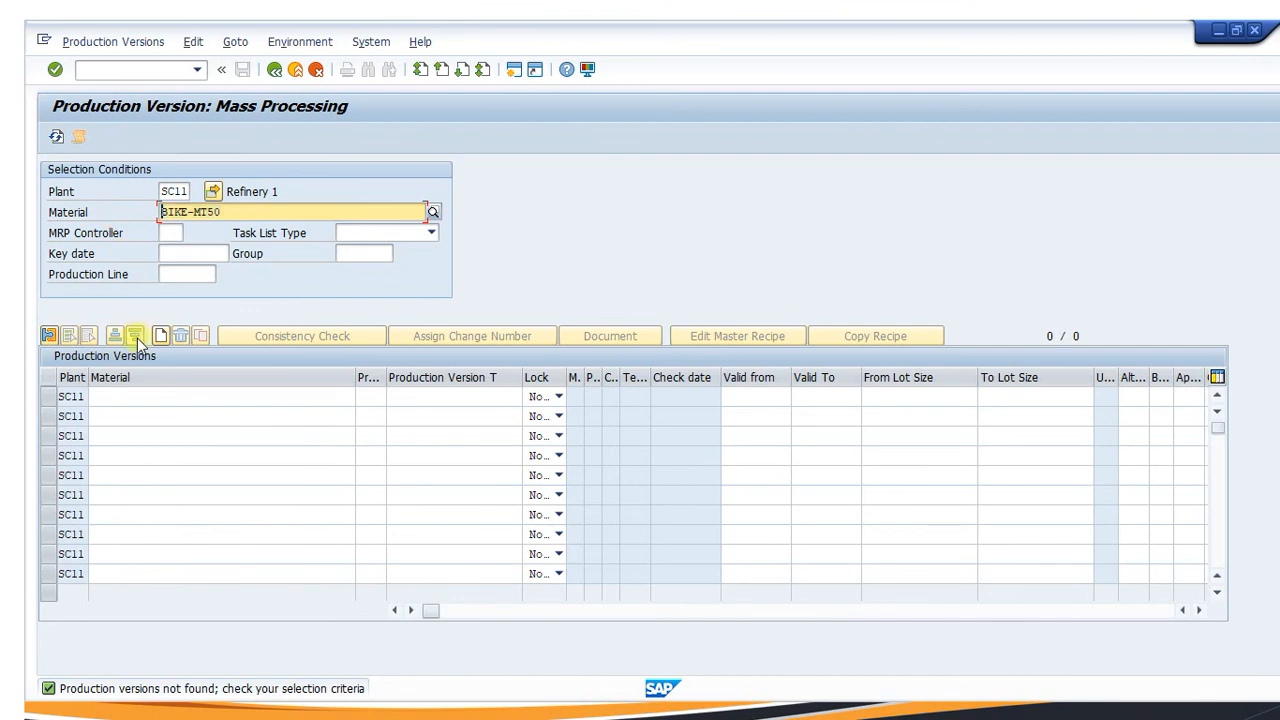
{"action": "left_click", "coordinate": [132, 397]}
{"action": "type", "text": "BIKE-MT50"}
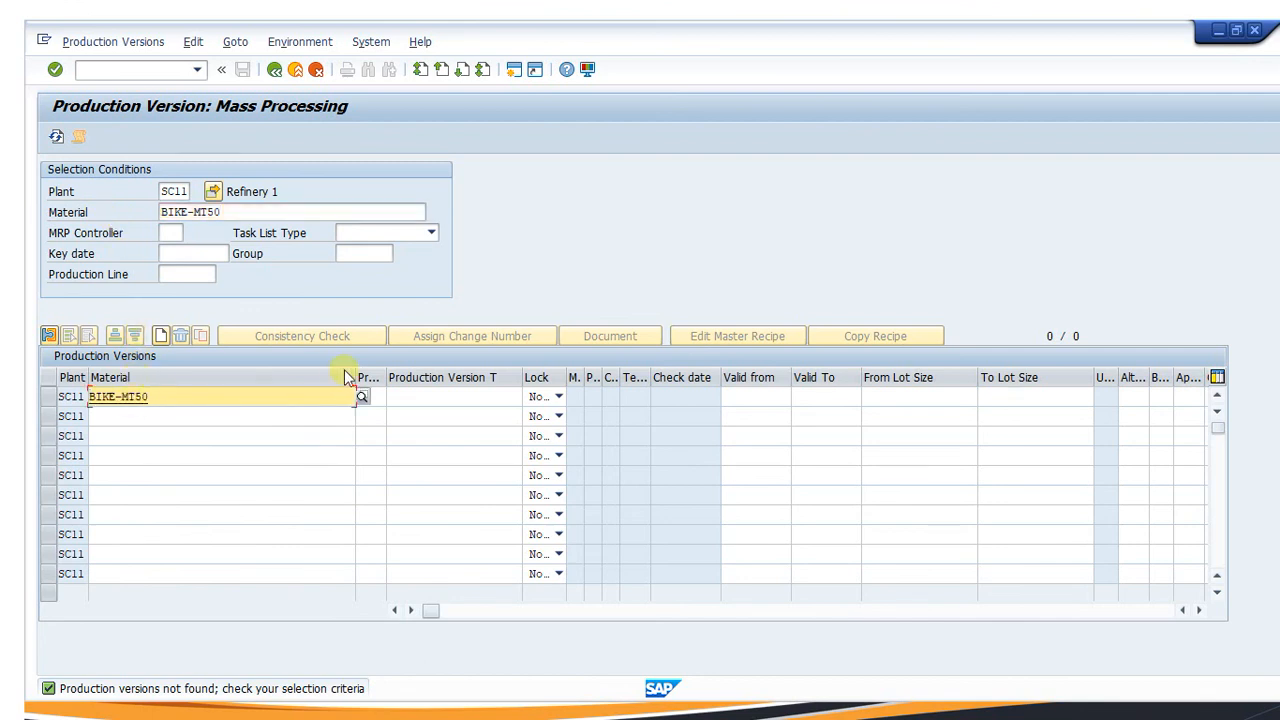
{"action": "left_click", "coordinate": [374, 395]}
{"action": "left_click", "coordinate": [378, 395]}
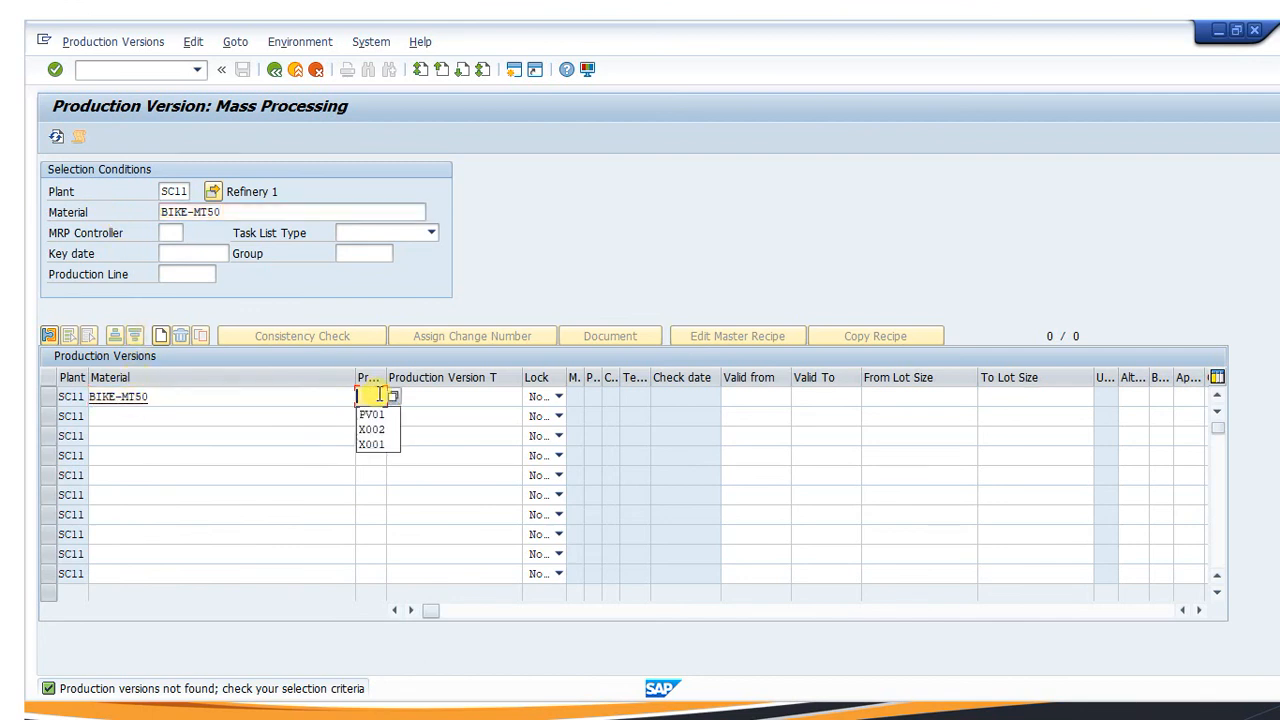
{"action": "left_click", "coordinate": [370, 410]}
{"action": "left_click", "coordinate": [429, 393]}
{"action": "left_click", "coordinate": [429, 395]}
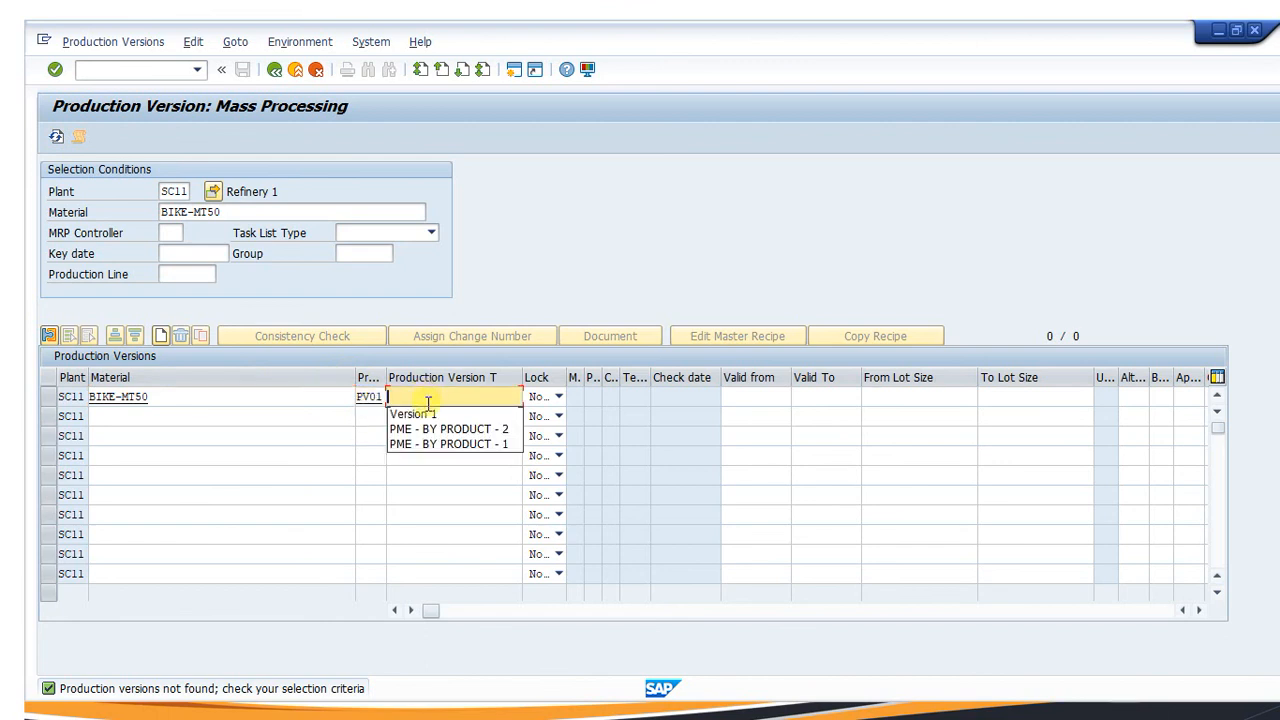
{"action": "left_click", "coordinate": [428, 404]}
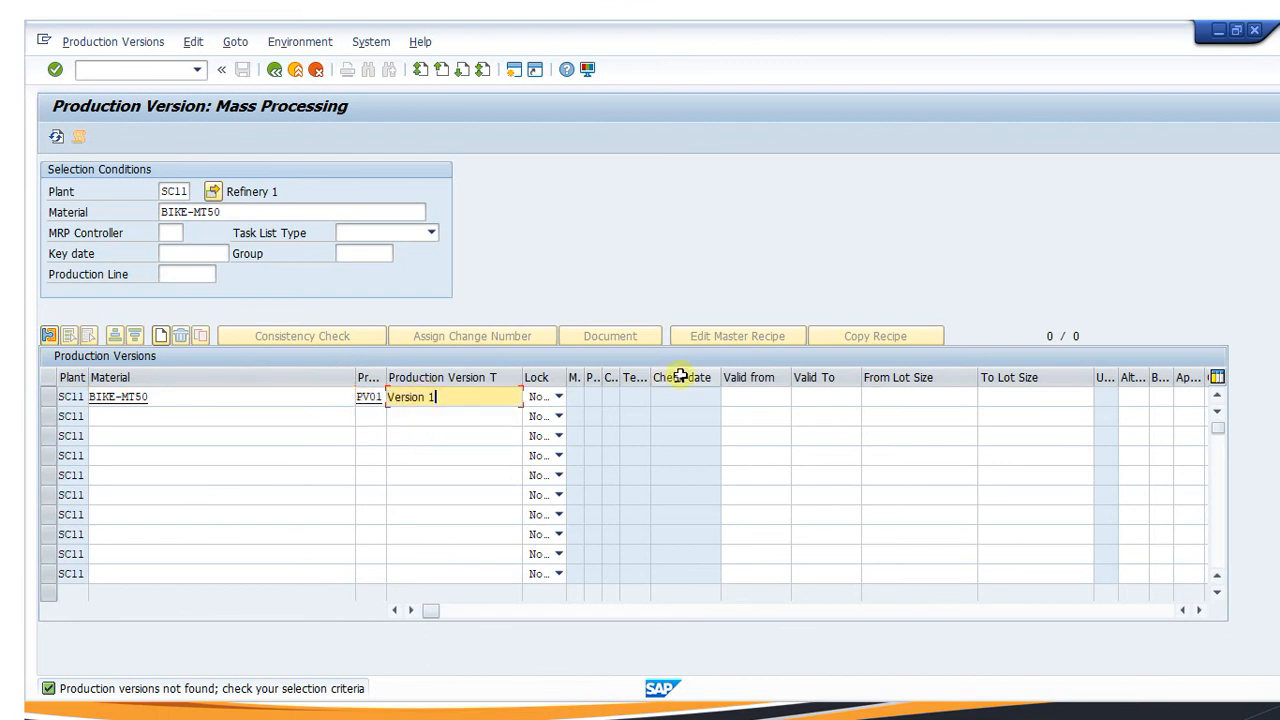
Set the validity of production version PV01 from 05.12.2021 to 31.12.9999
{"action": "left_click", "coordinate": [758, 399]}
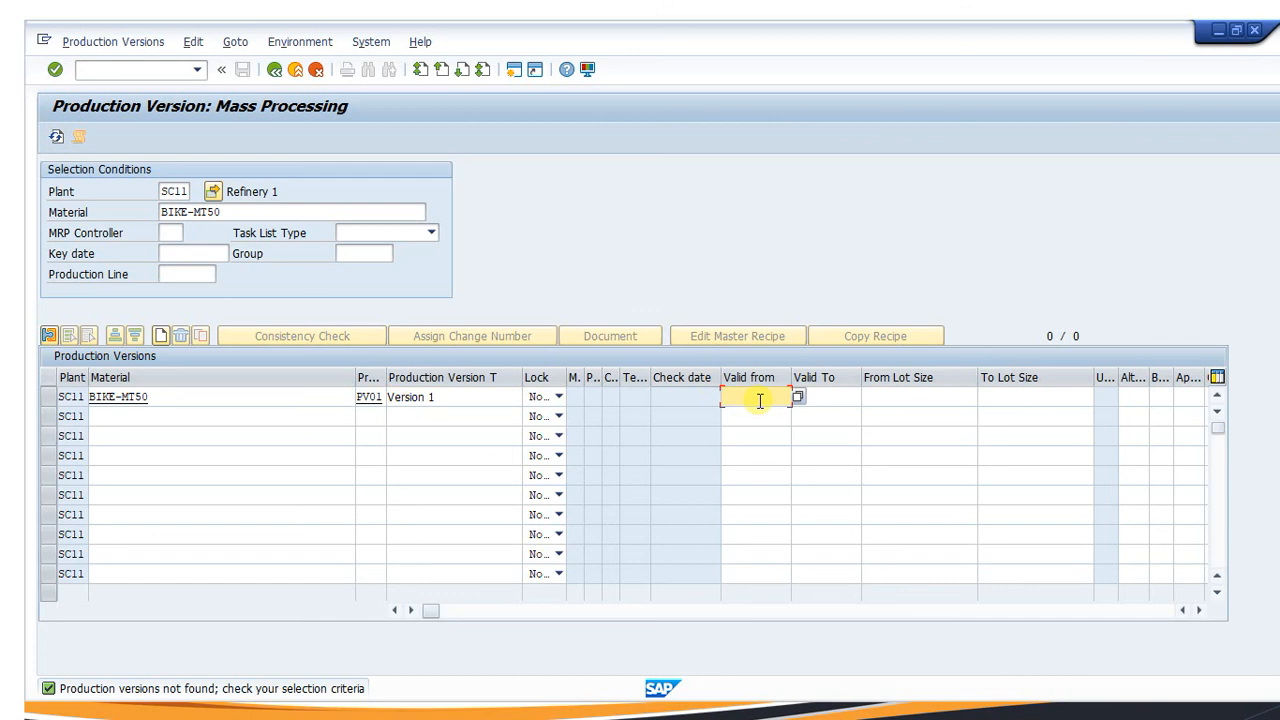
{"action": "type", "text": "05.12.2021"}
{"action": "left_click", "coordinate": [835, 397]}
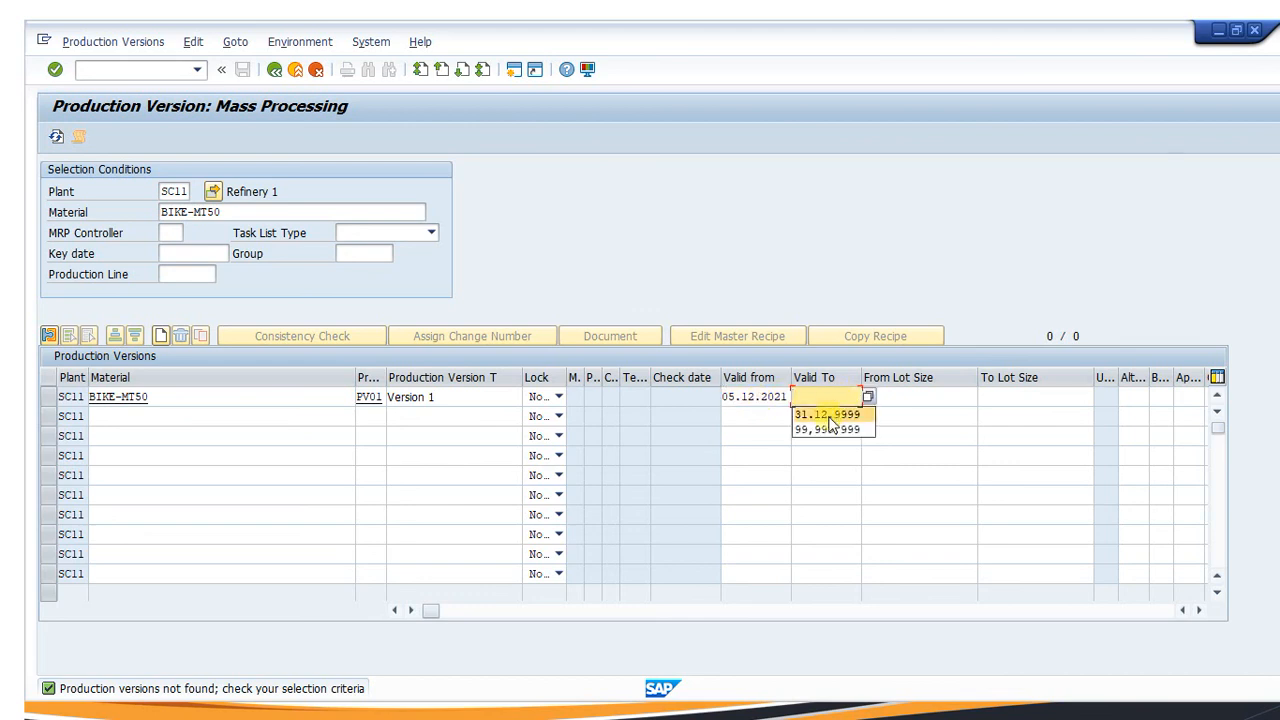
{"action": "left_click", "coordinate": [826, 414]}
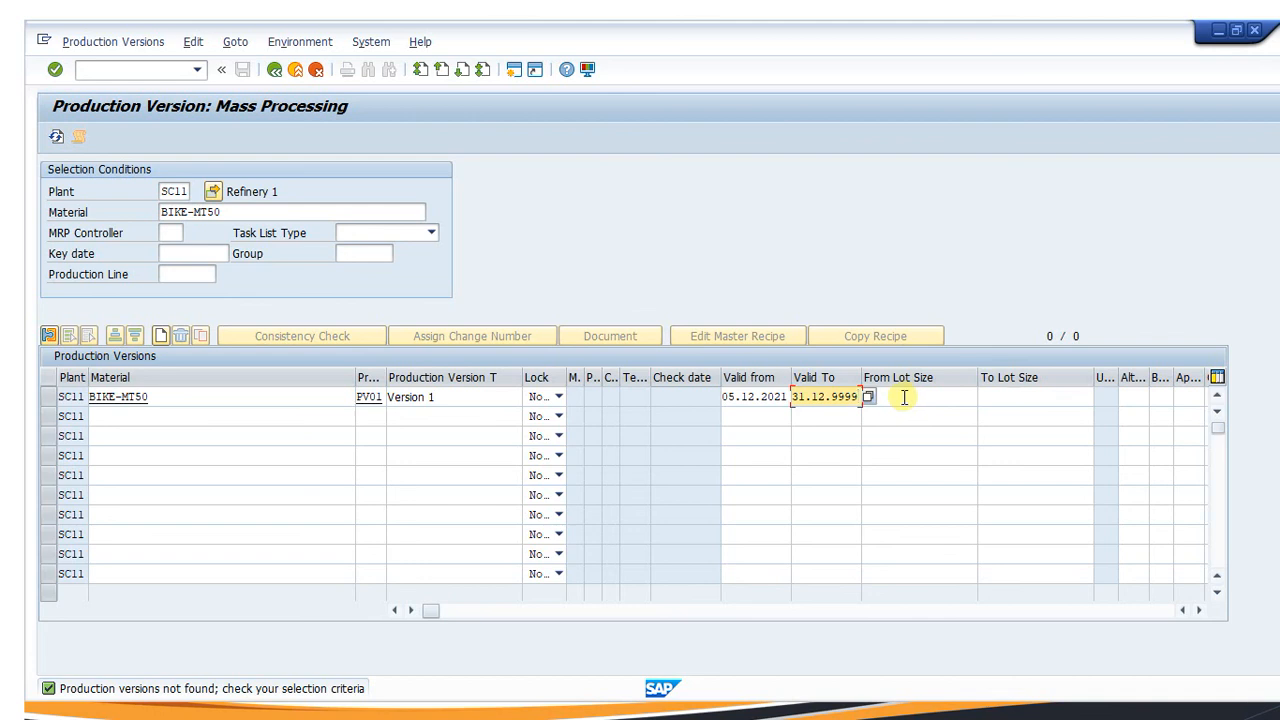
Set the lot size range of production version PV01 from 1 to 99.999.999 and confirm the row
{"action": "left_click", "coordinate": [904, 398]}
{"action": "type", "text": "1"}
{"action": "left_click", "coordinate": [1001, 400]}
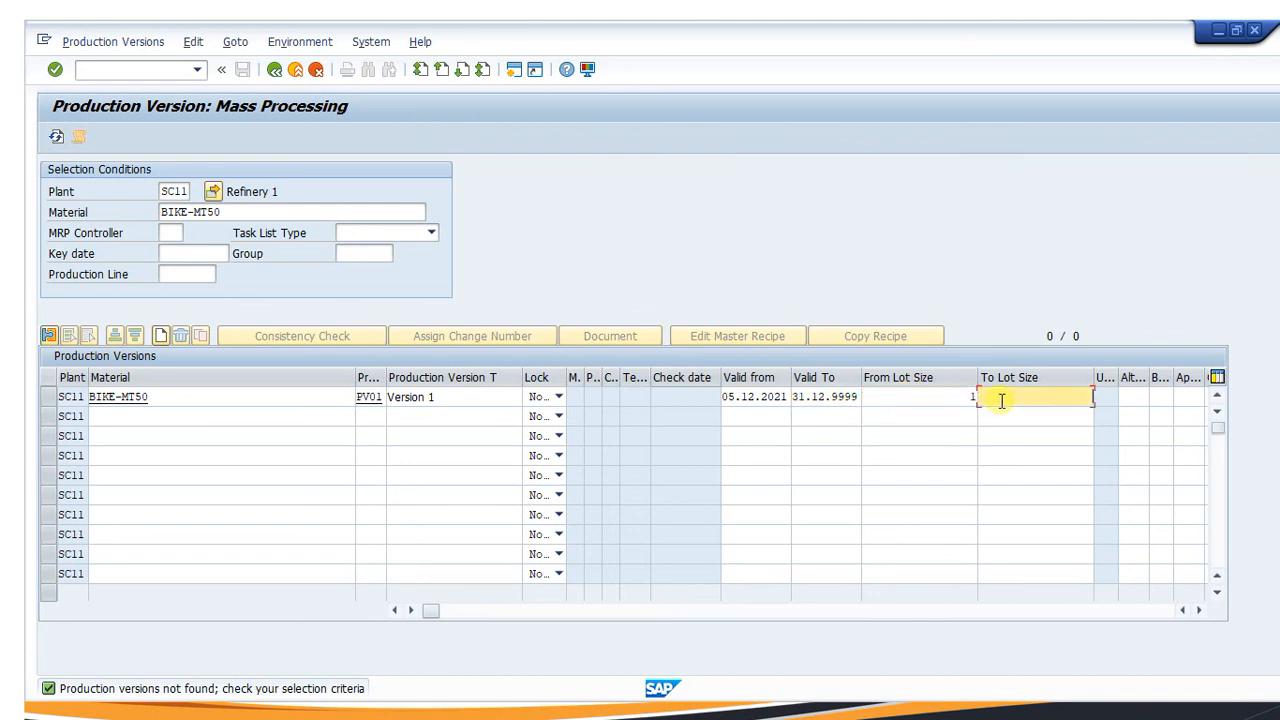
{"action": "left_click", "coordinate": [1001, 400]}
{"action": "left_click", "coordinate": [1006, 416]}
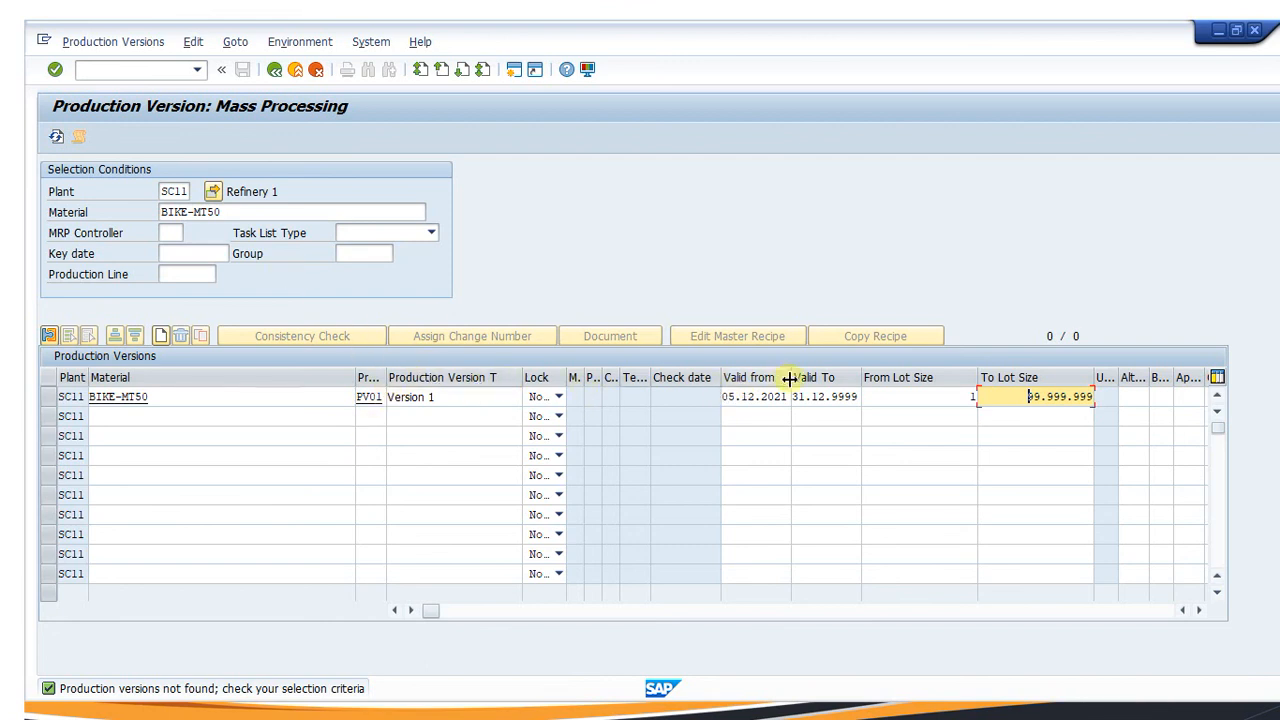
{"action": "left_click", "coordinate": [410, 238]}
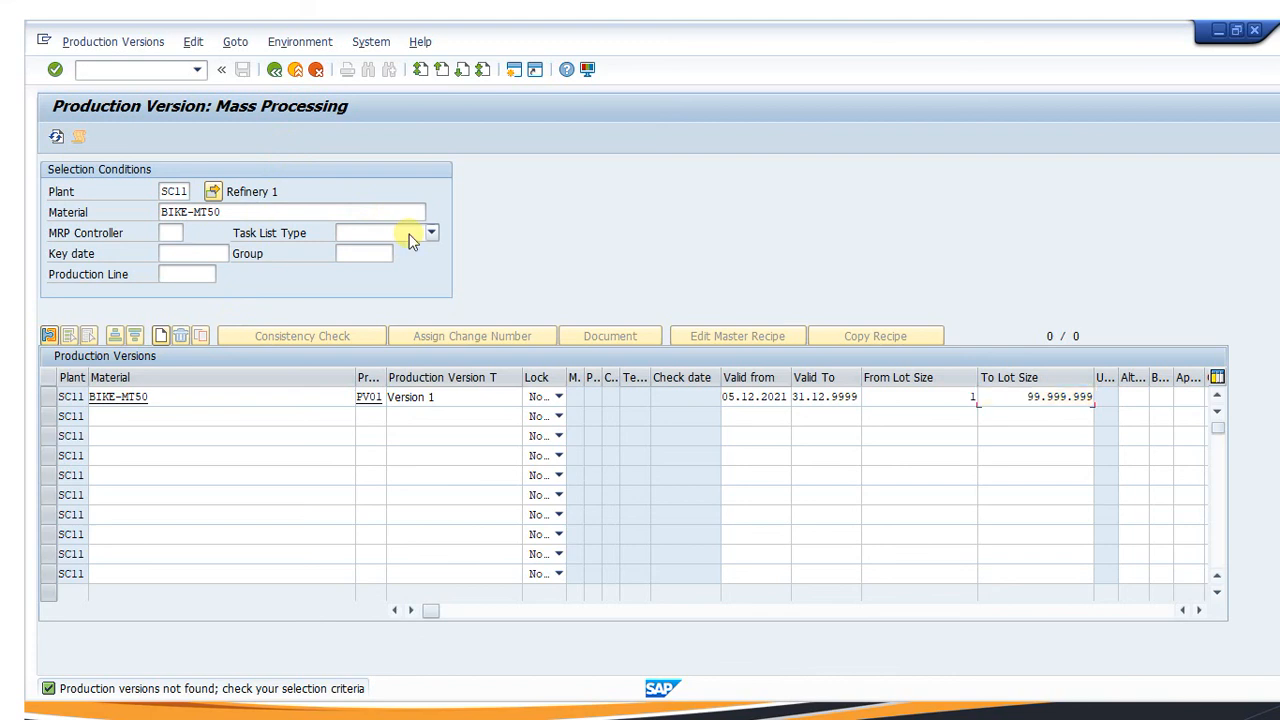
{"action": "key", "text": "Return"}
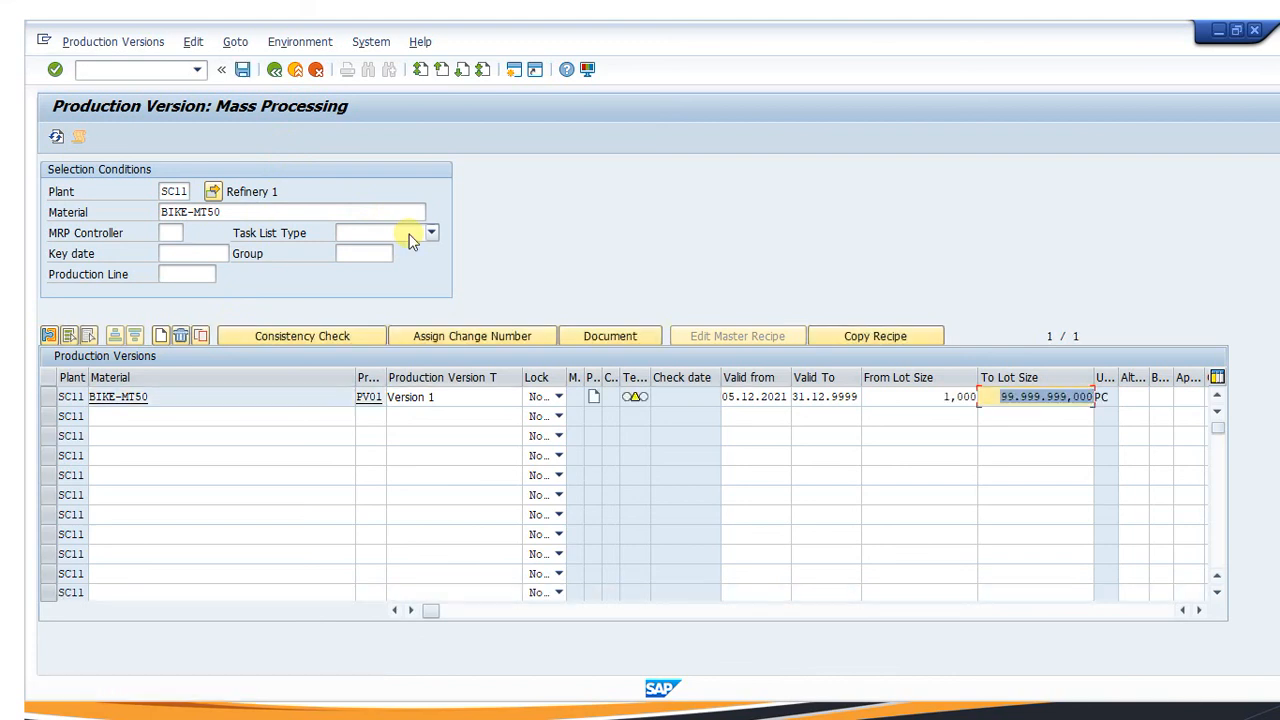
Open the details of production version PV01 and set the detailed planning task list type to N Routing
{"action": "double_click", "coordinate": [632, 397]}
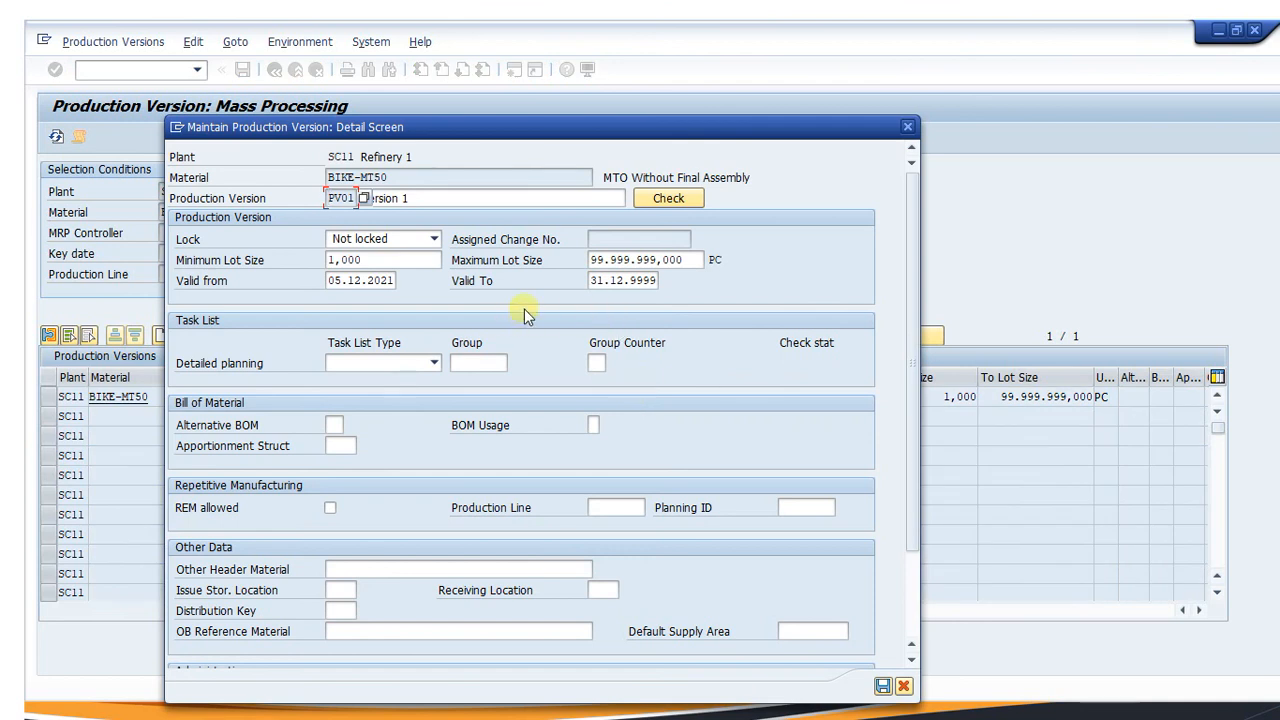
{"action": "left_click", "coordinate": [435, 364]}
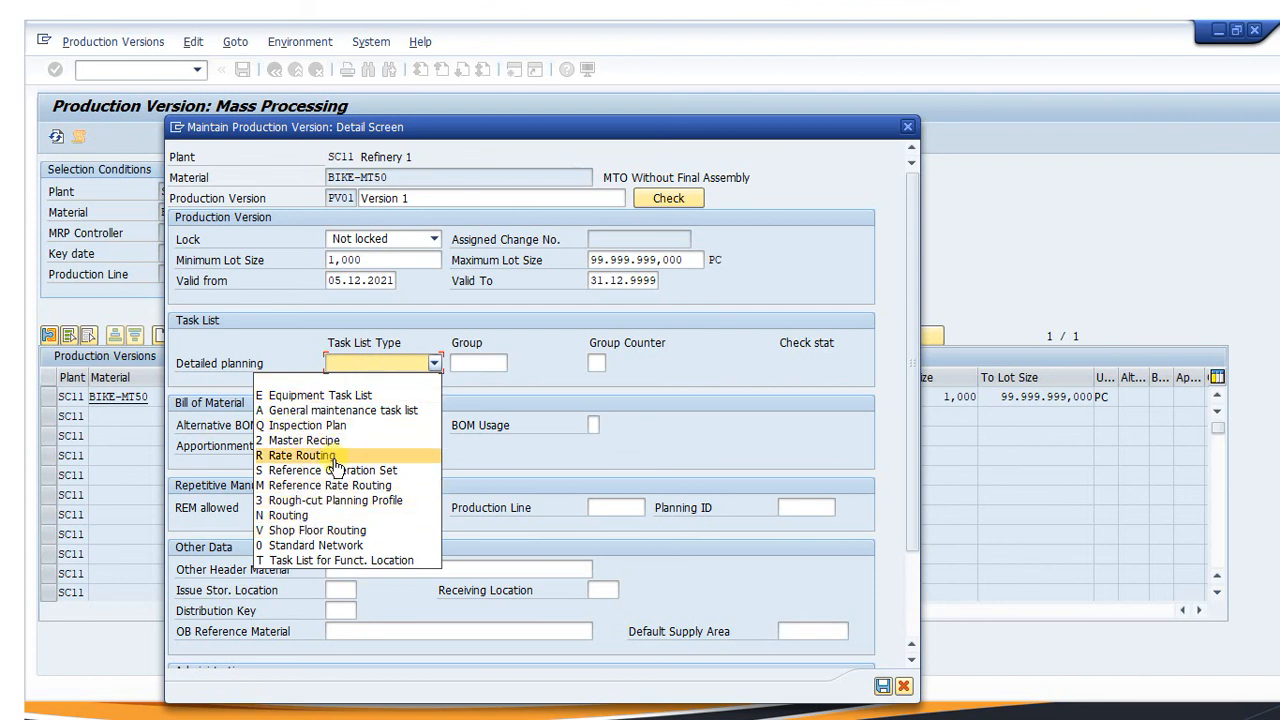
{"action": "left_click", "coordinate": [290, 515]}
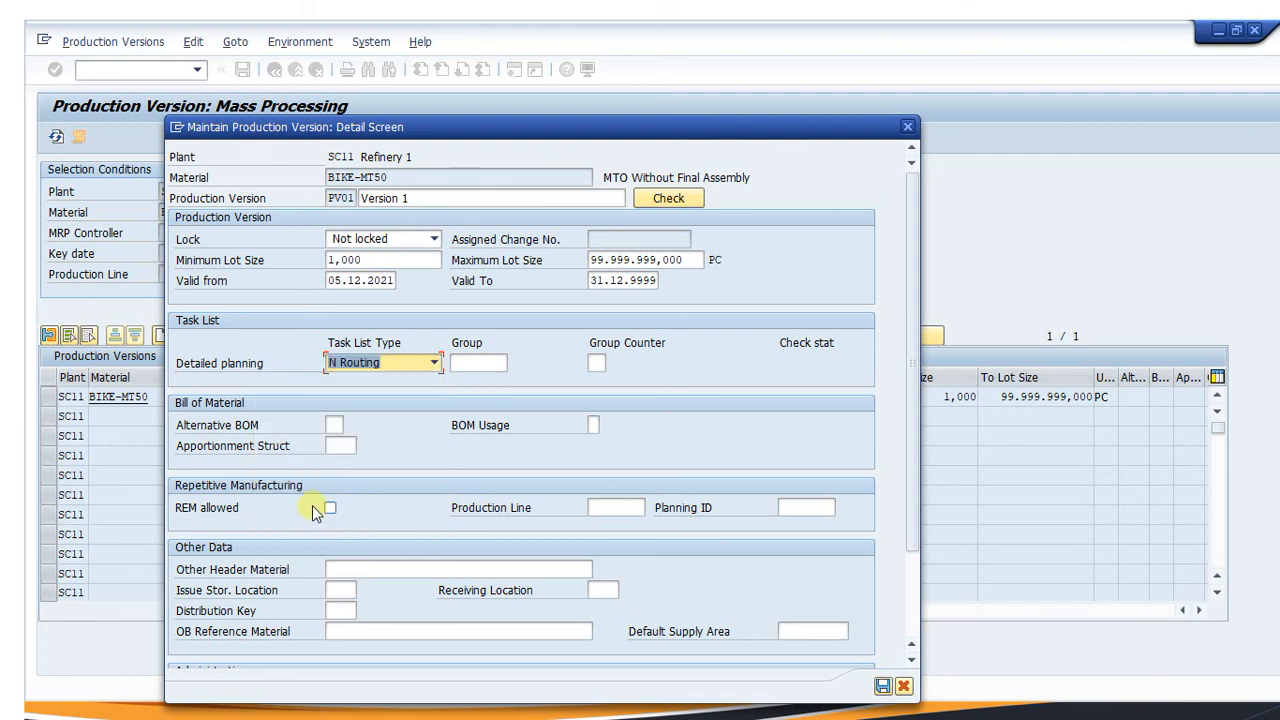
Assign routing group 50000032 with group counter 1 to the detailed planning of production version PV01
{"action": "left_click", "coordinate": [486, 363]}
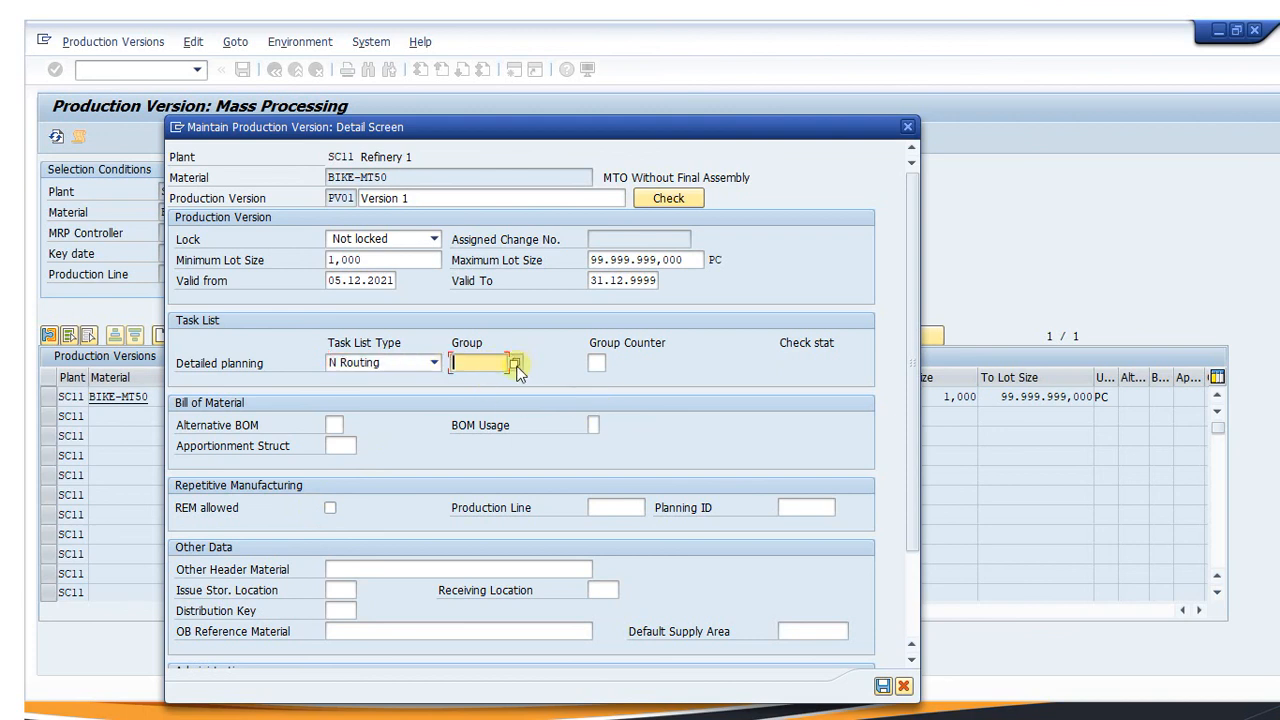
{"action": "left_click", "coordinate": [516, 364]}
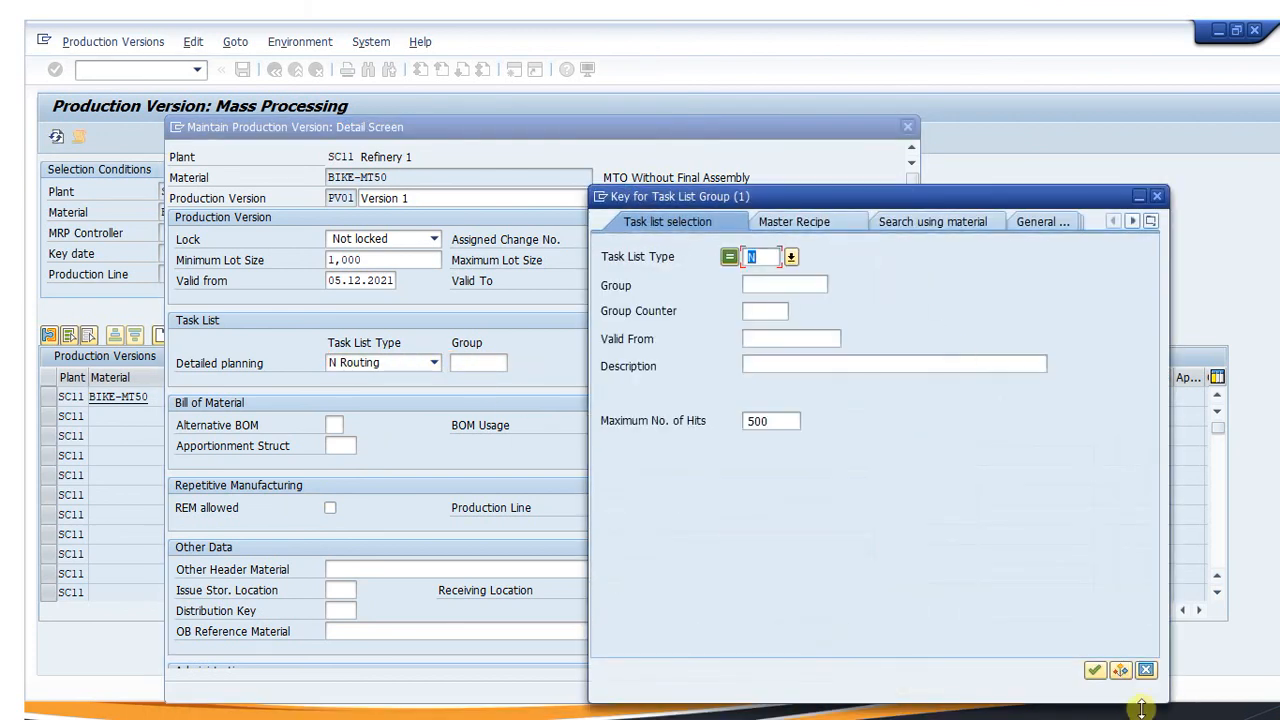
{"action": "left_click", "coordinate": [1095, 670]}
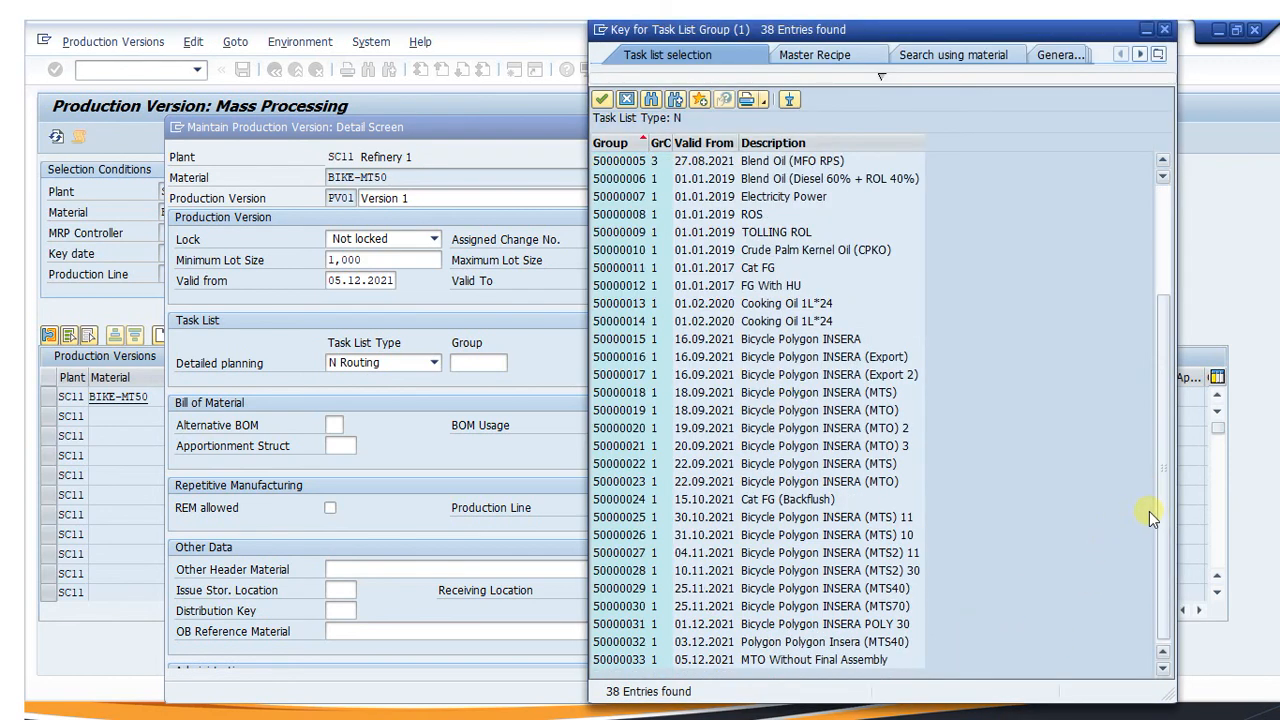
{"action": "left_click", "coordinate": [743, 665]}
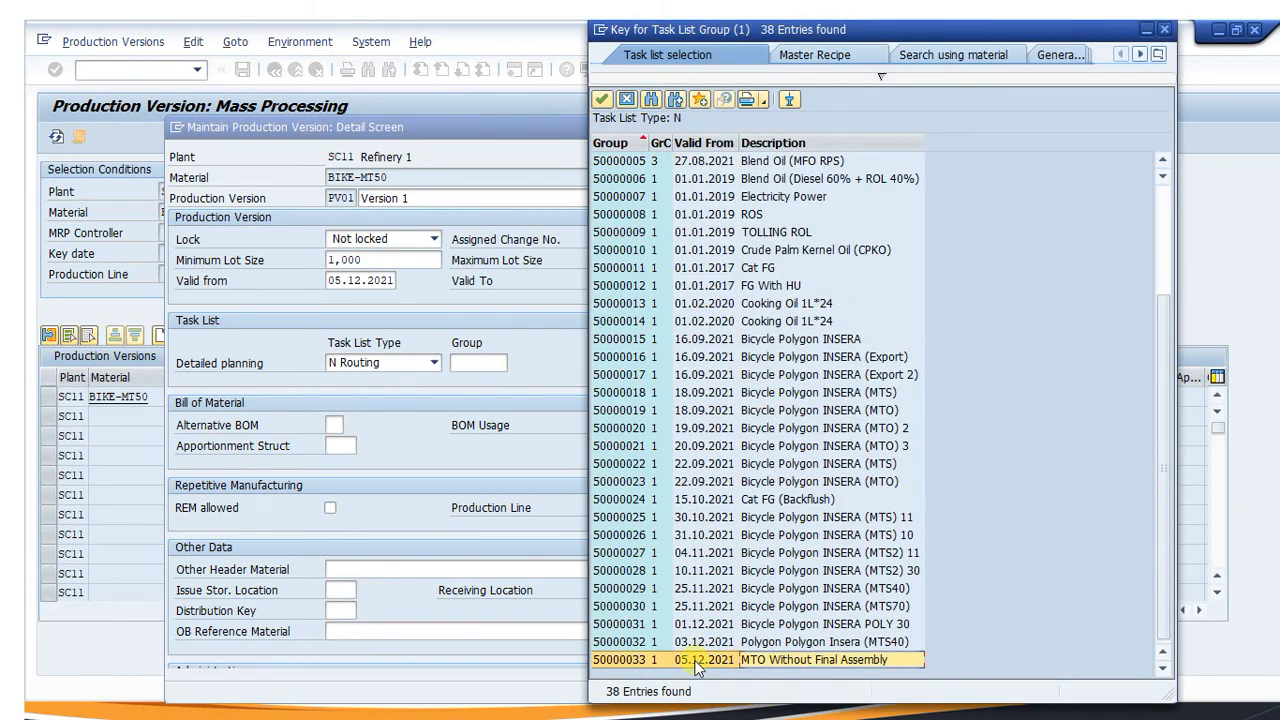
{"action": "double_click", "coordinate": [712, 643]}
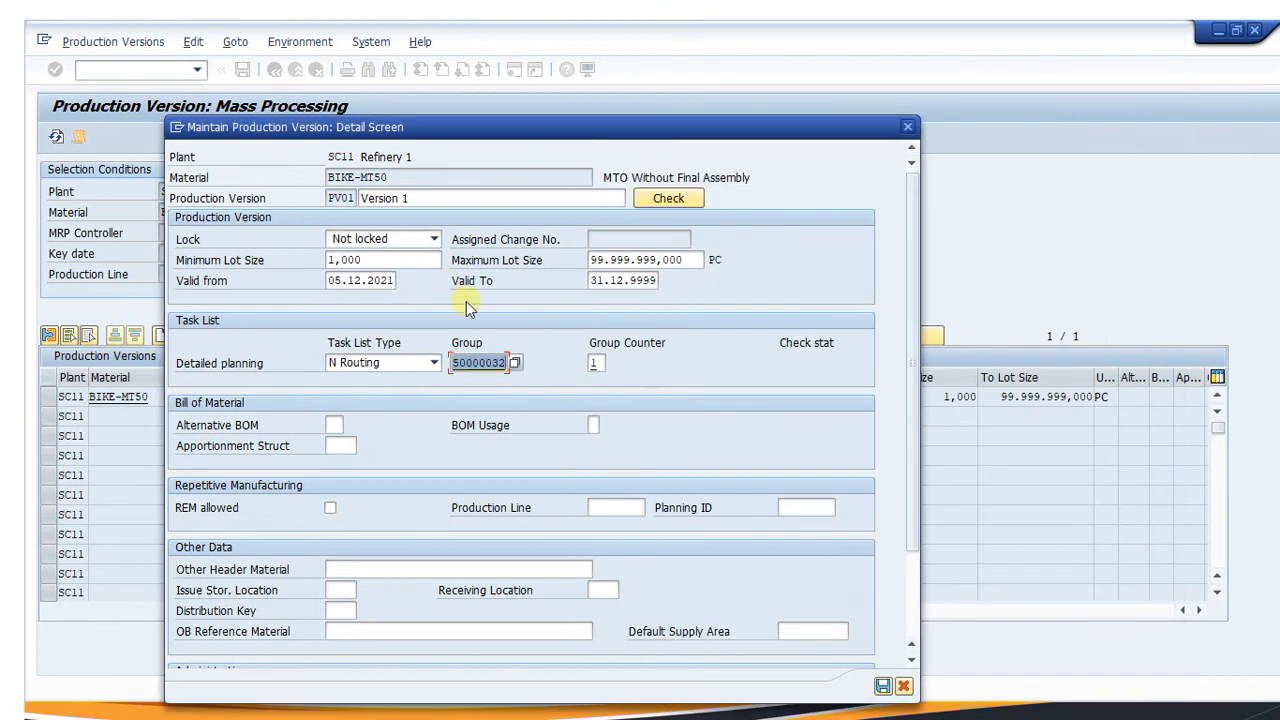
Assign routing group 50000033, MTO Without Final Assembly, with group counter 1 to the detailed planning of production version PV01
{"action": "left_click", "coordinate": [515, 363]}
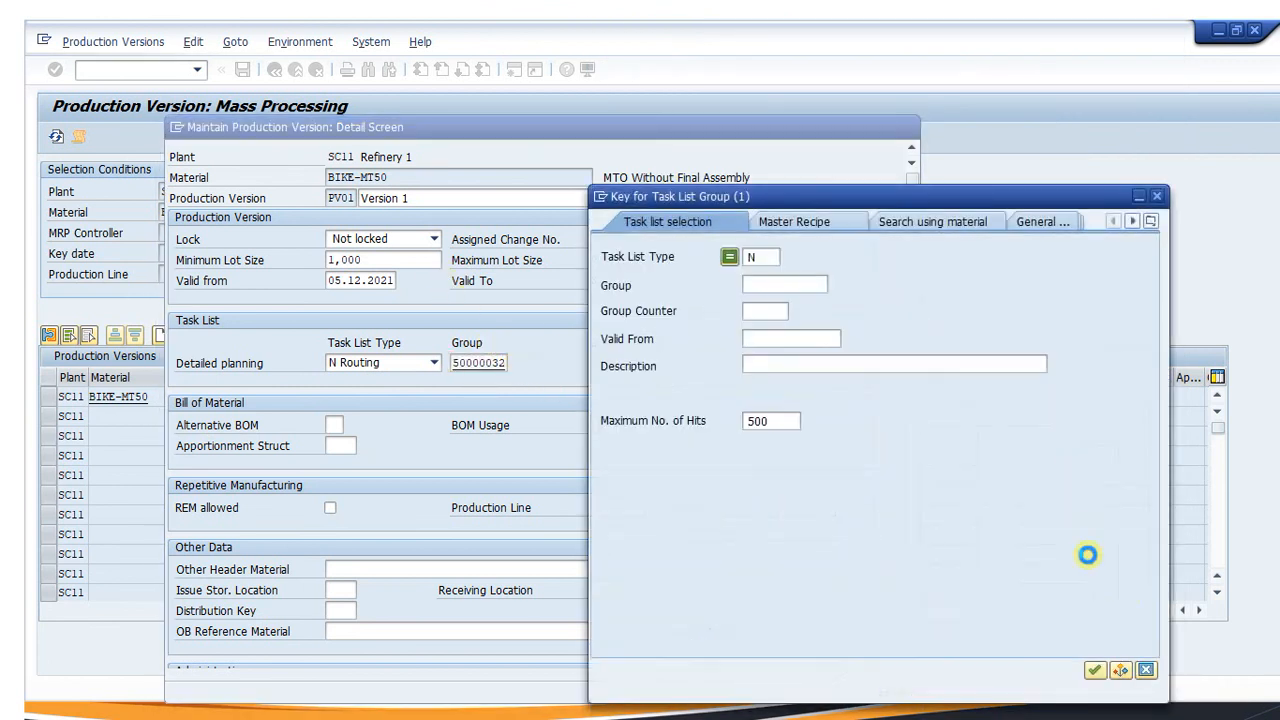
{"action": "left_click", "coordinate": [1094, 669]}
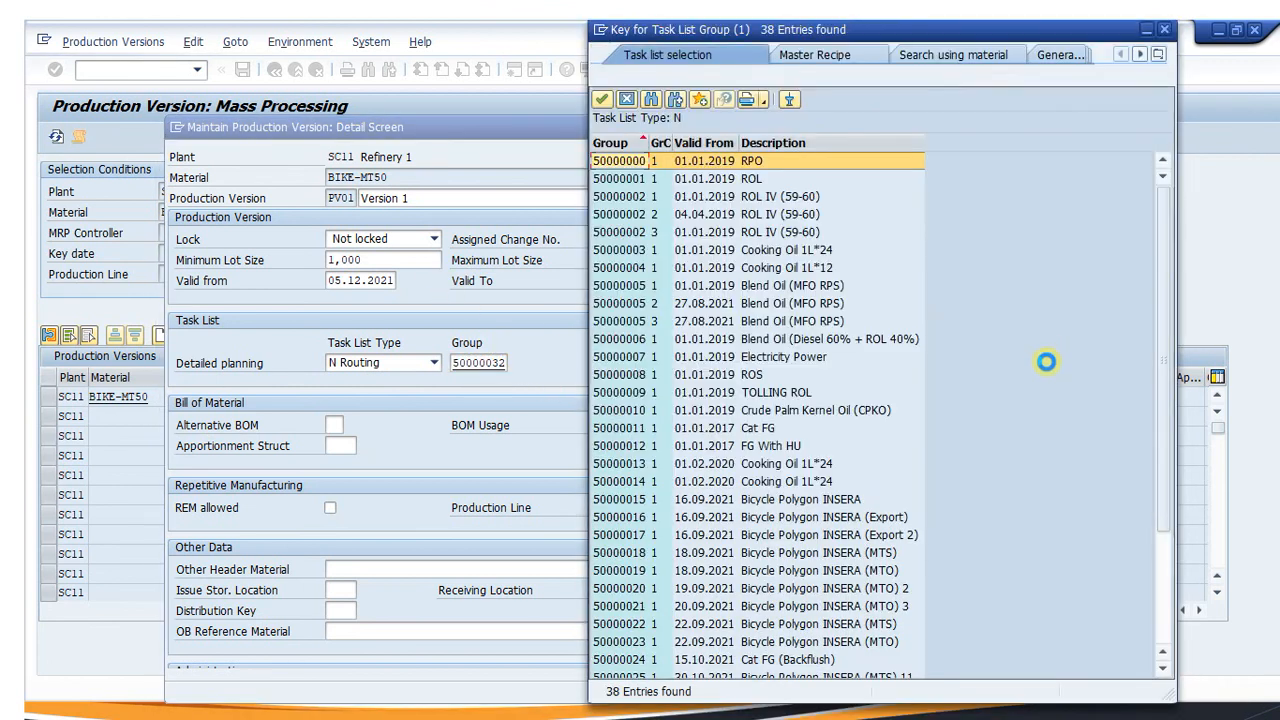
{"action": "left_click", "coordinate": [838, 660]}
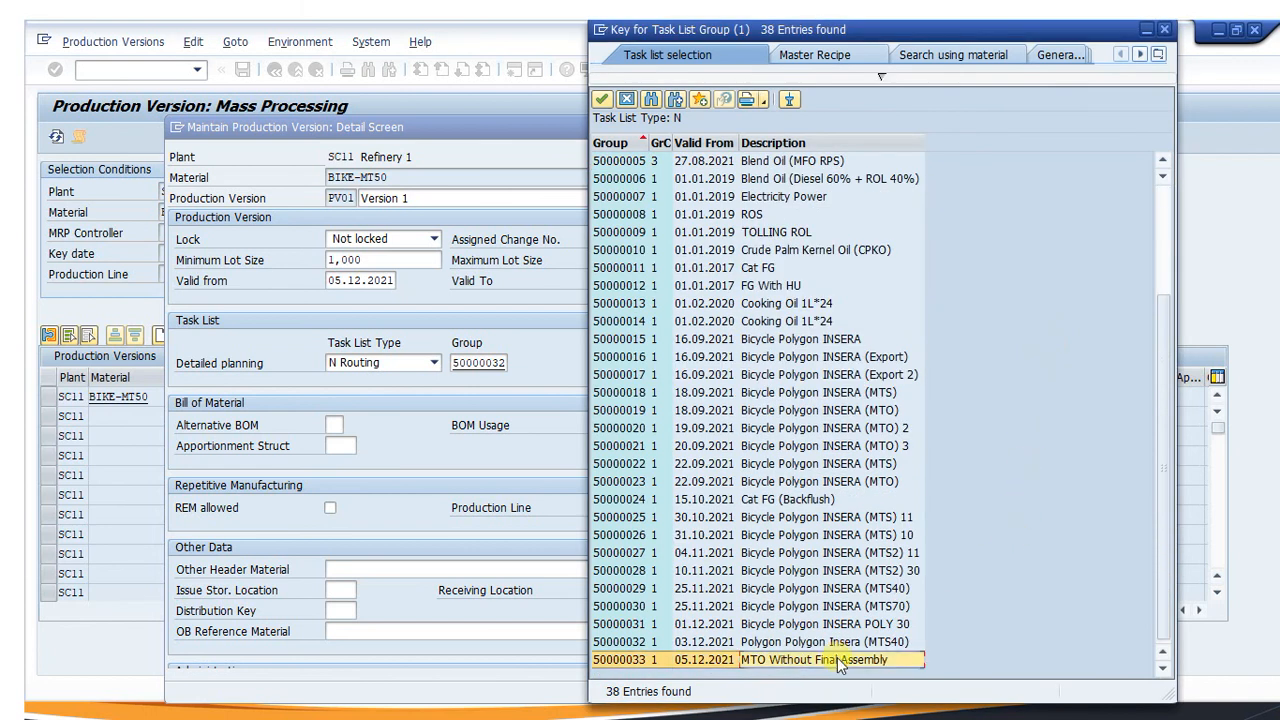
{"action": "double_click", "coordinate": [838, 660]}
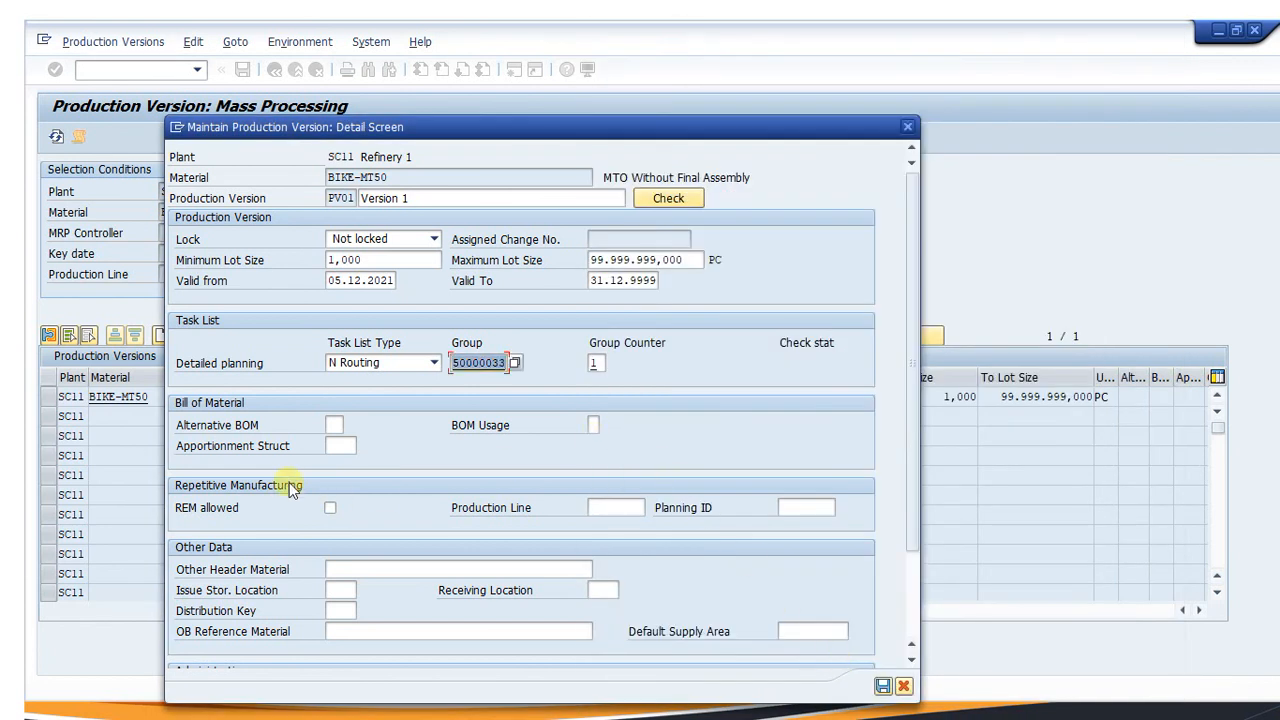
Assign alternative BOM 1 with BOM usage 1 to production version PV01 from the BIKE-MT50 entry for plant SC11
{"action": "left_click", "coordinate": [331, 425]}
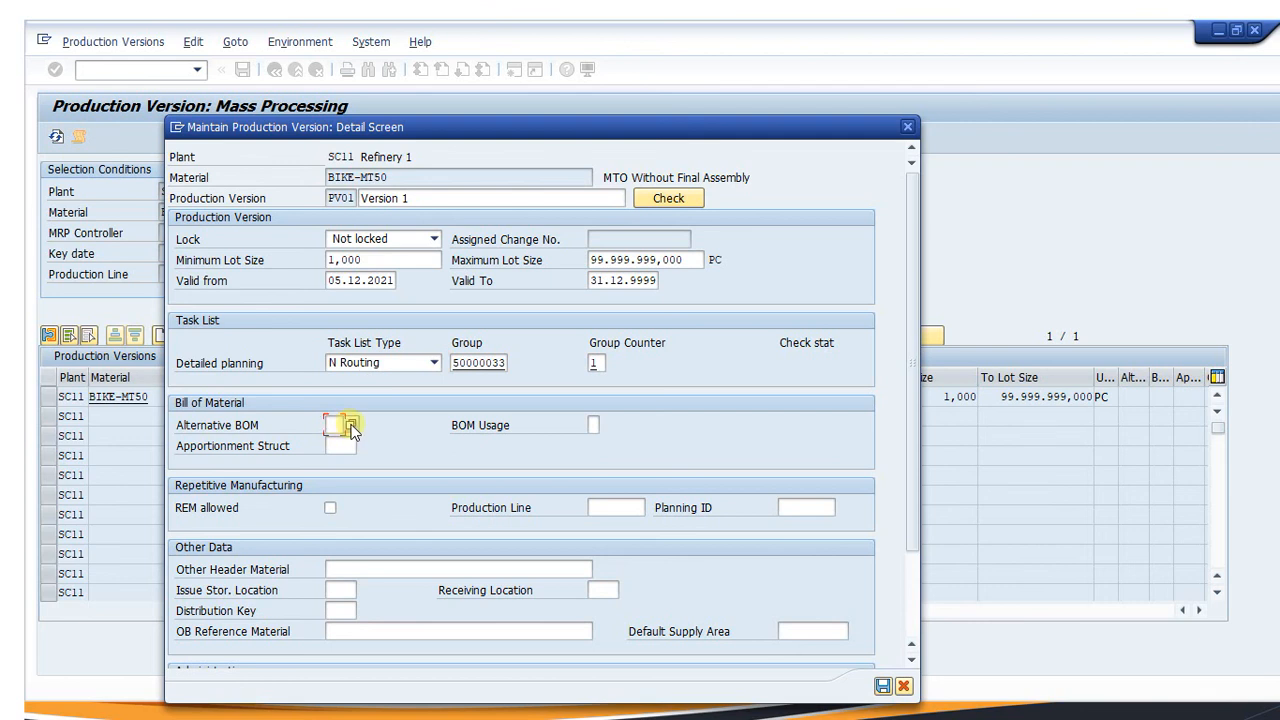
{"action": "left_click", "coordinate": [352, 427]}
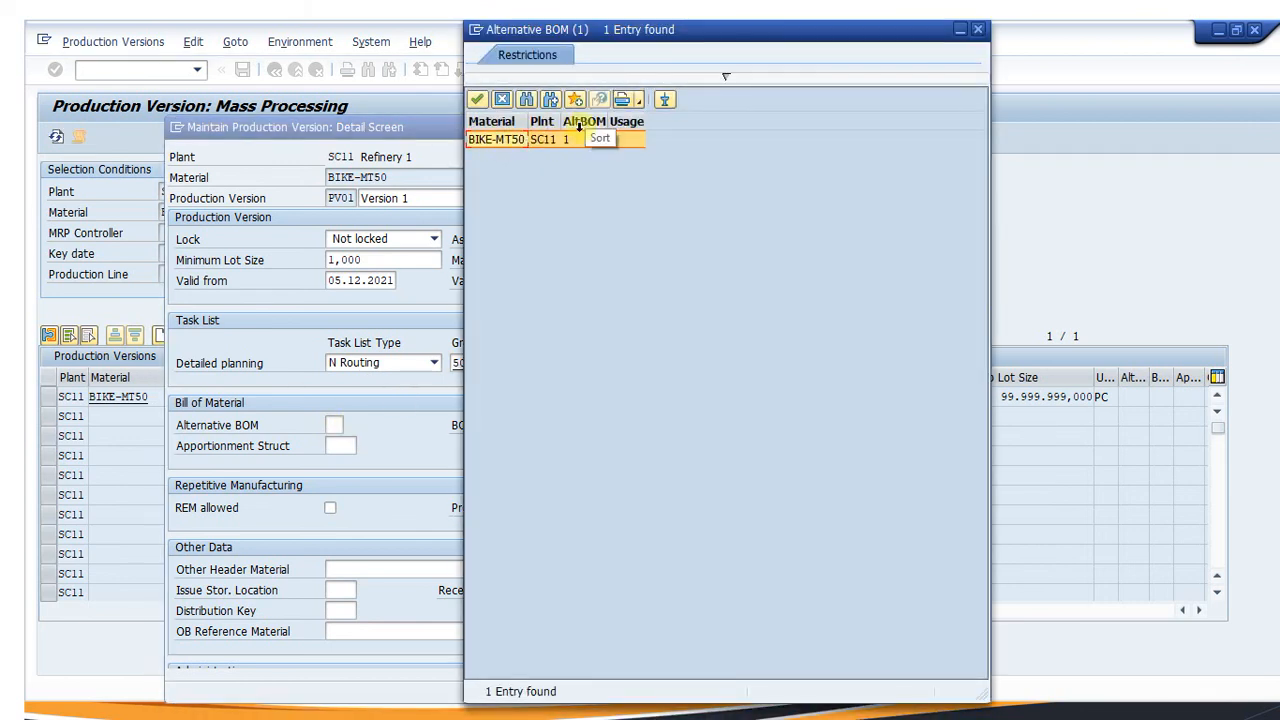
{"action": "double_click", "coordinate": [505, 138]}
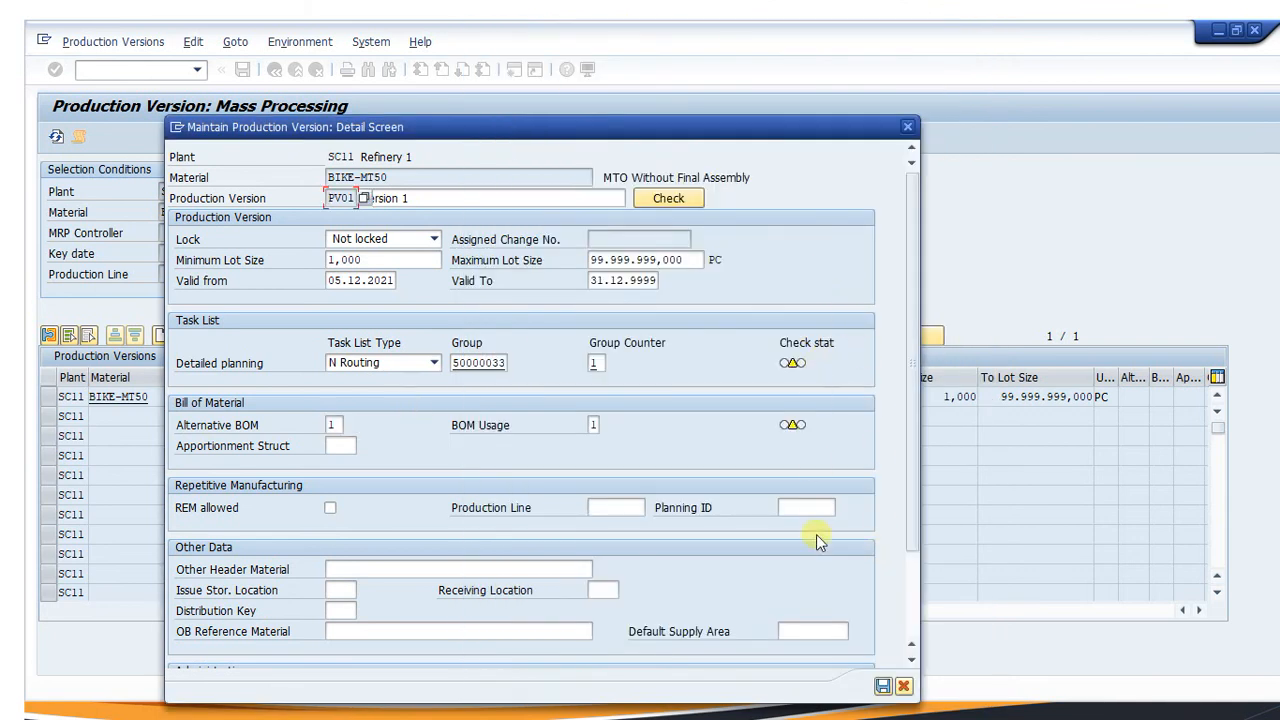
Run the consistency check on production version PV01, accept its details and save the production version
{"action": "left_click", "coordinate": [668, 199]}
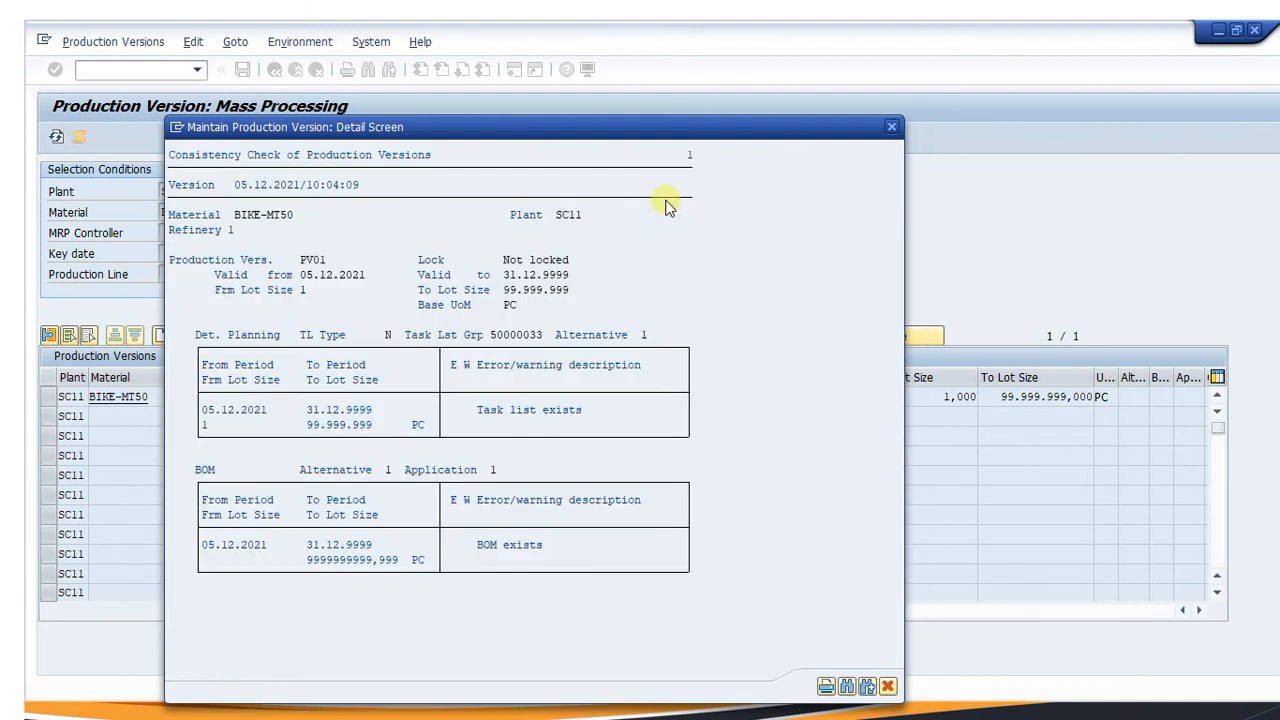
{"action": "left_click", "coordinate": [888, 684]}
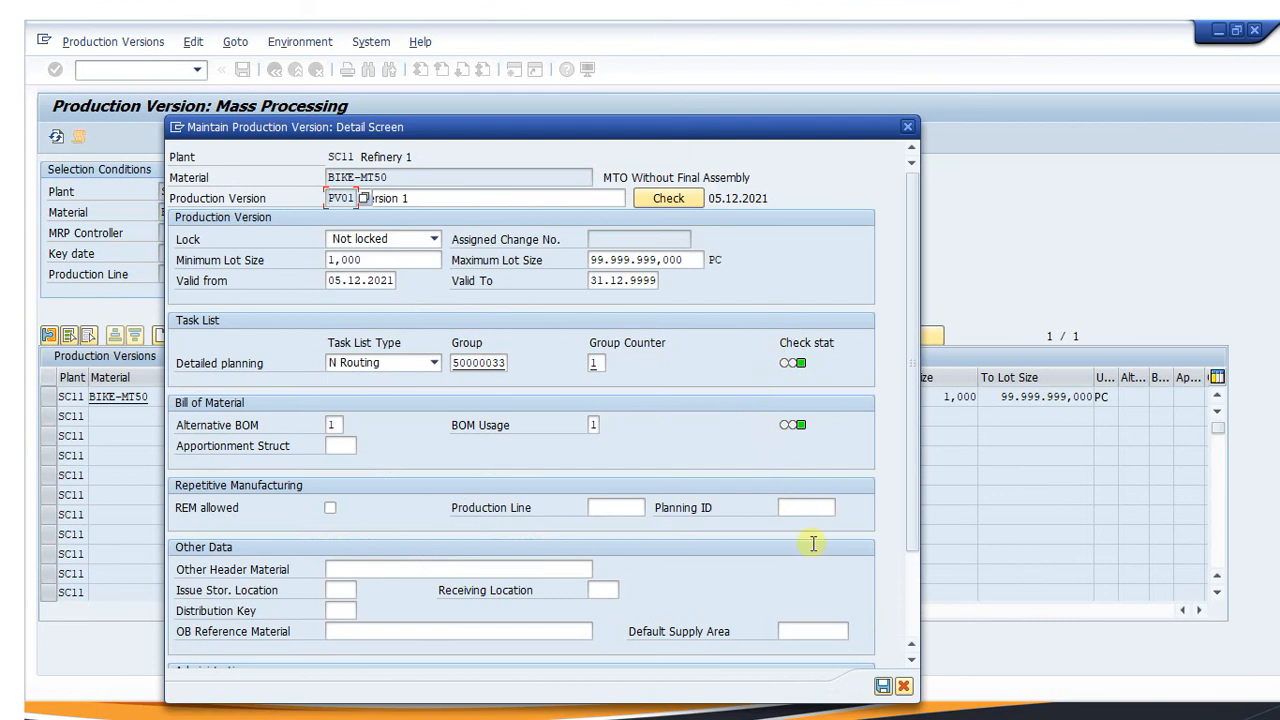
{"action": "left_click", "coordinate": [882, 686]}
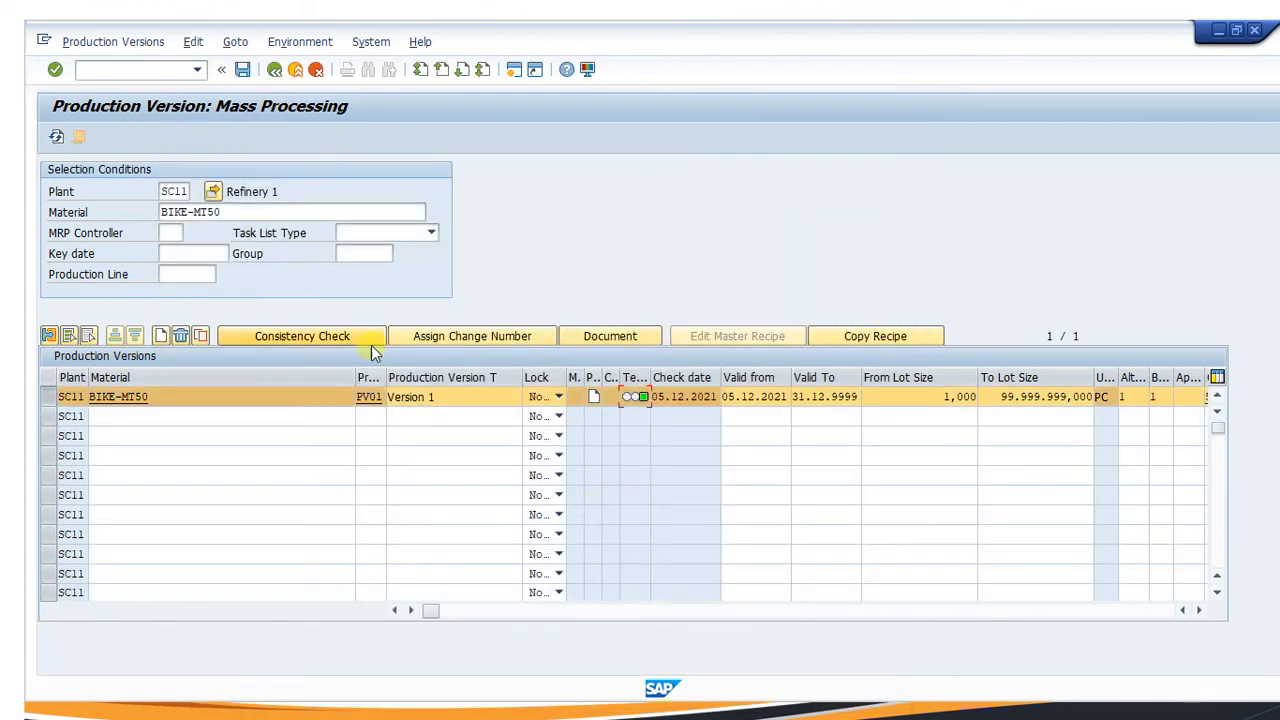
{"action": "left_click", "coordinate": [250, 70]}
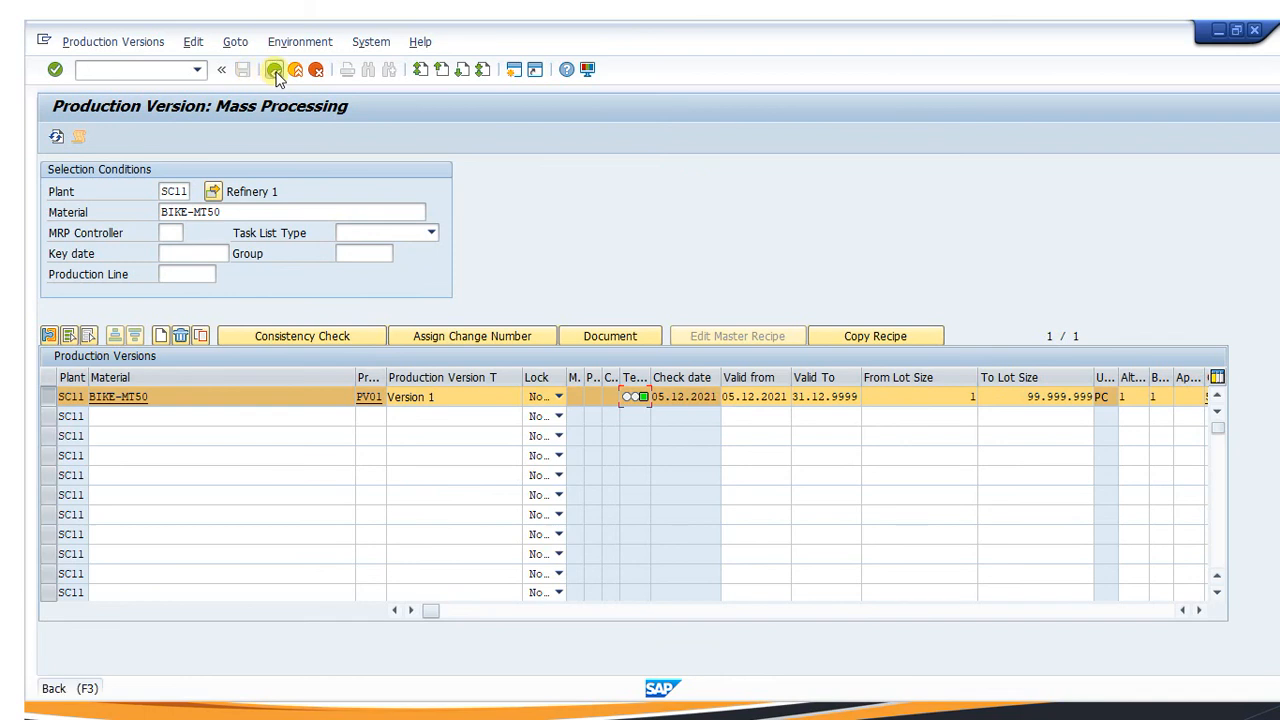
Leave production version maintenance and display the stock/requirements list for BIKE-MT50 in plant SC11
{"action": "left_click", "coordinate": [274, 70]}
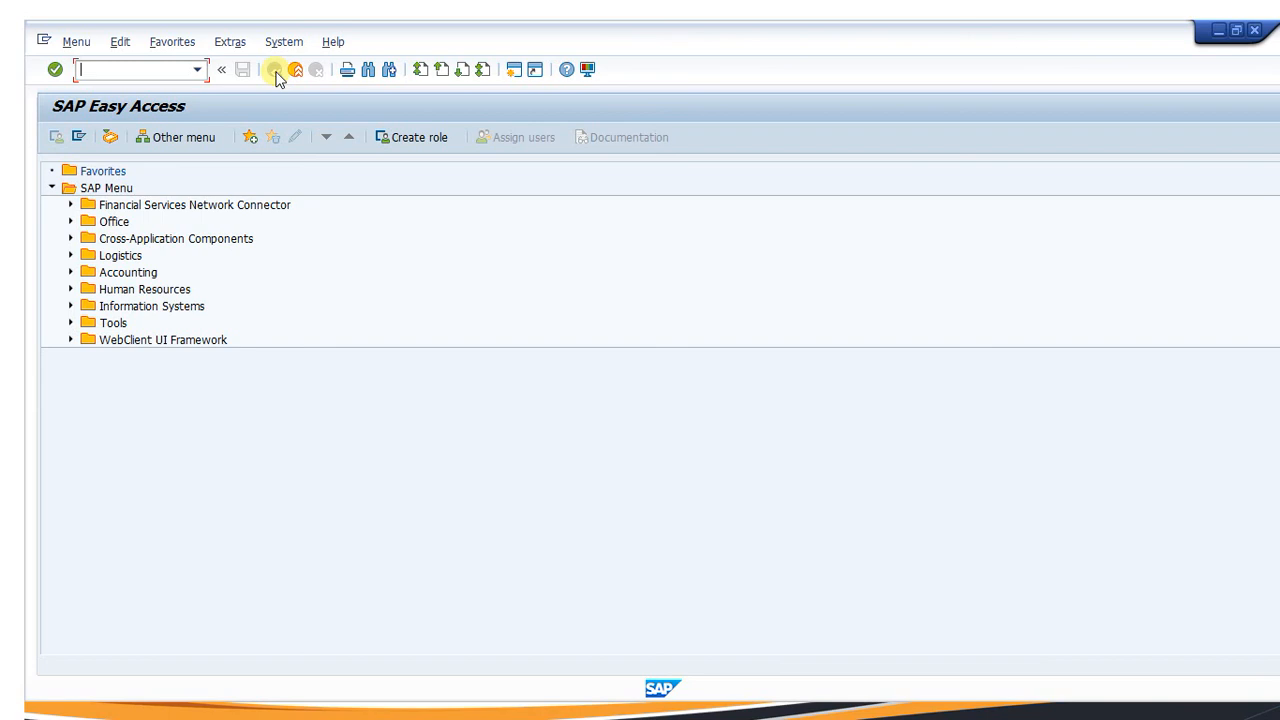
{"action": "key", "text": "Return"}
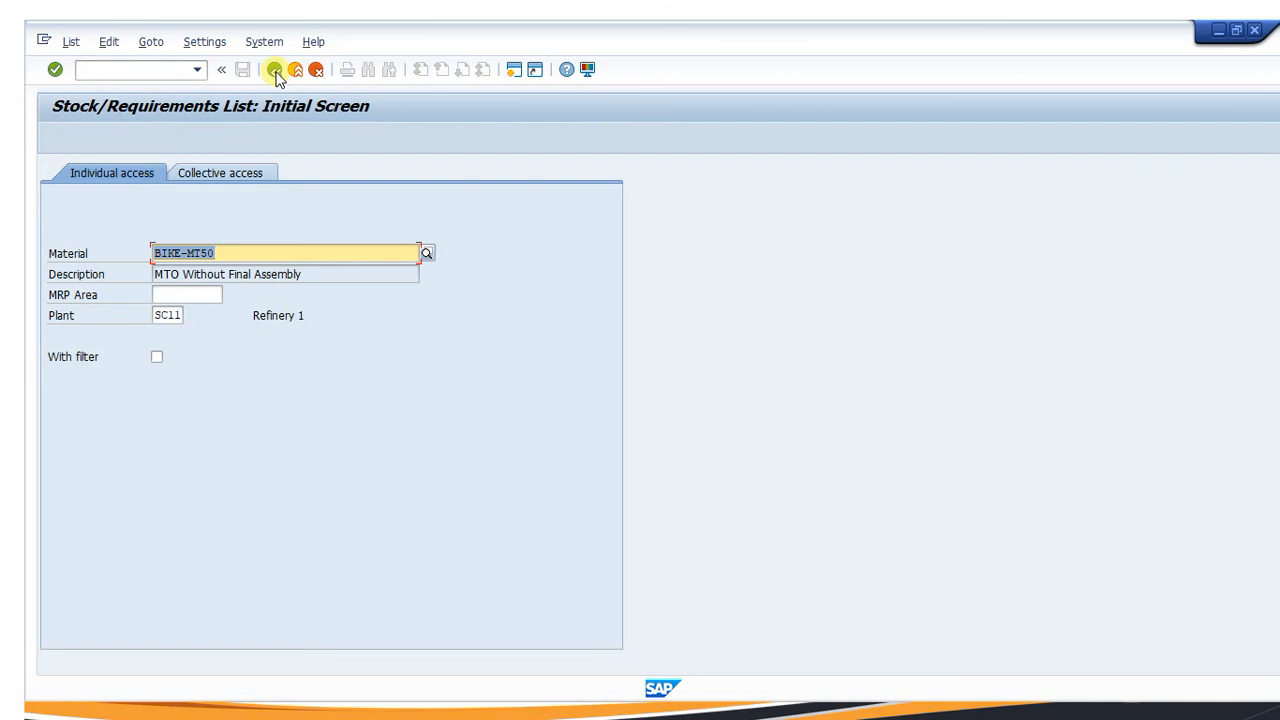
{"action": "key", "text": "Return"}
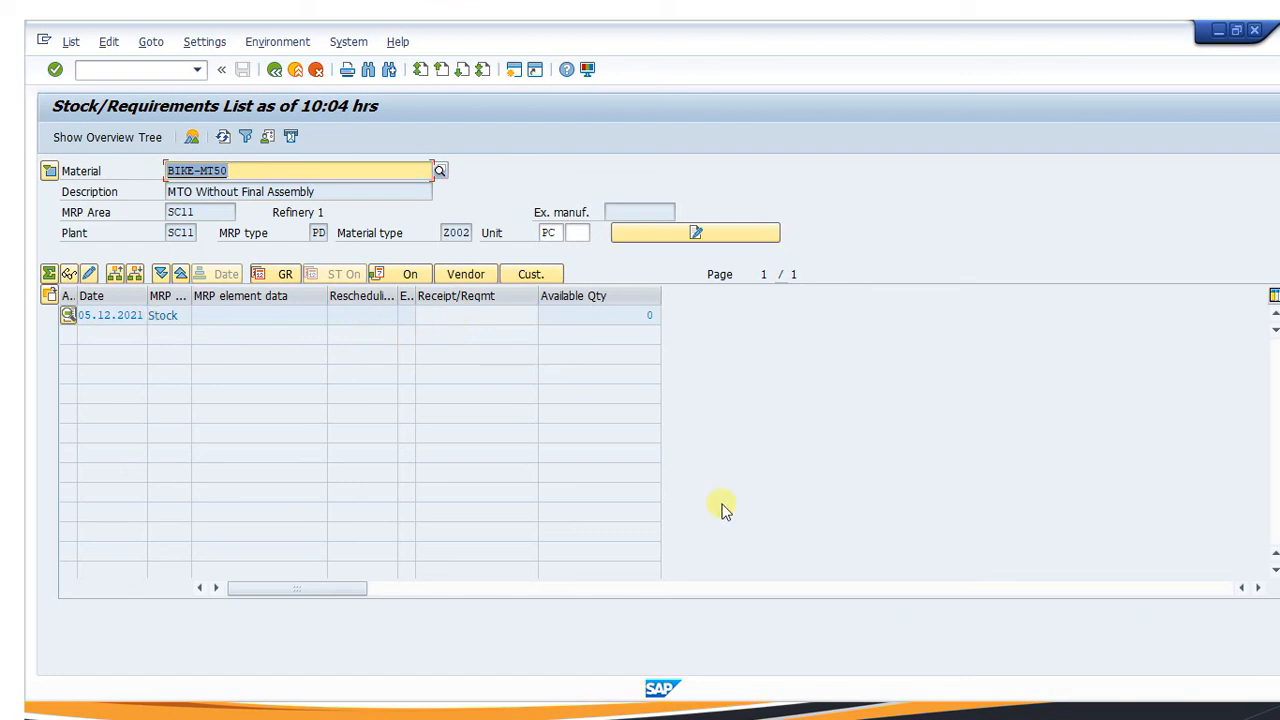
Switch to the Excel workbook Strategy Group MRP.xlsx and examine the strategy 50 row across the Summary sheet
{"action": "key", "text": "super"}
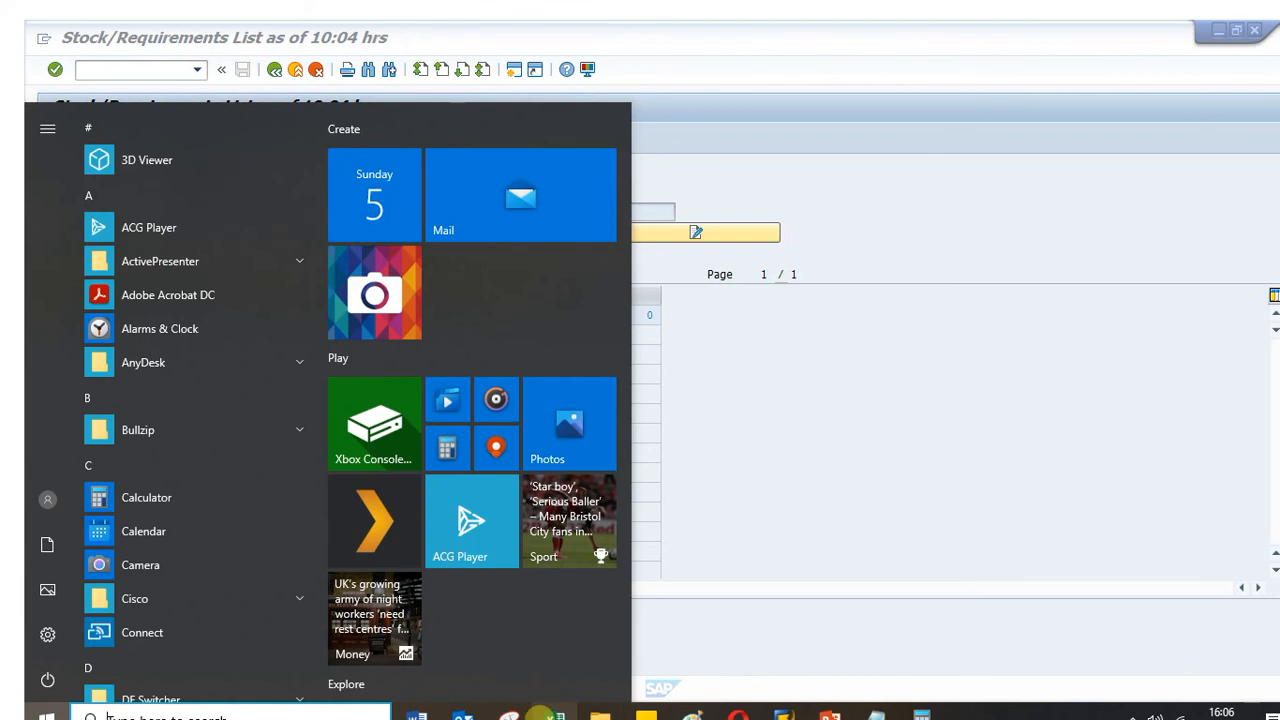
{"action": "left_click", "coordinate": [557, 716]}
{"action": "left_click", "coordinate": [644, 566]}
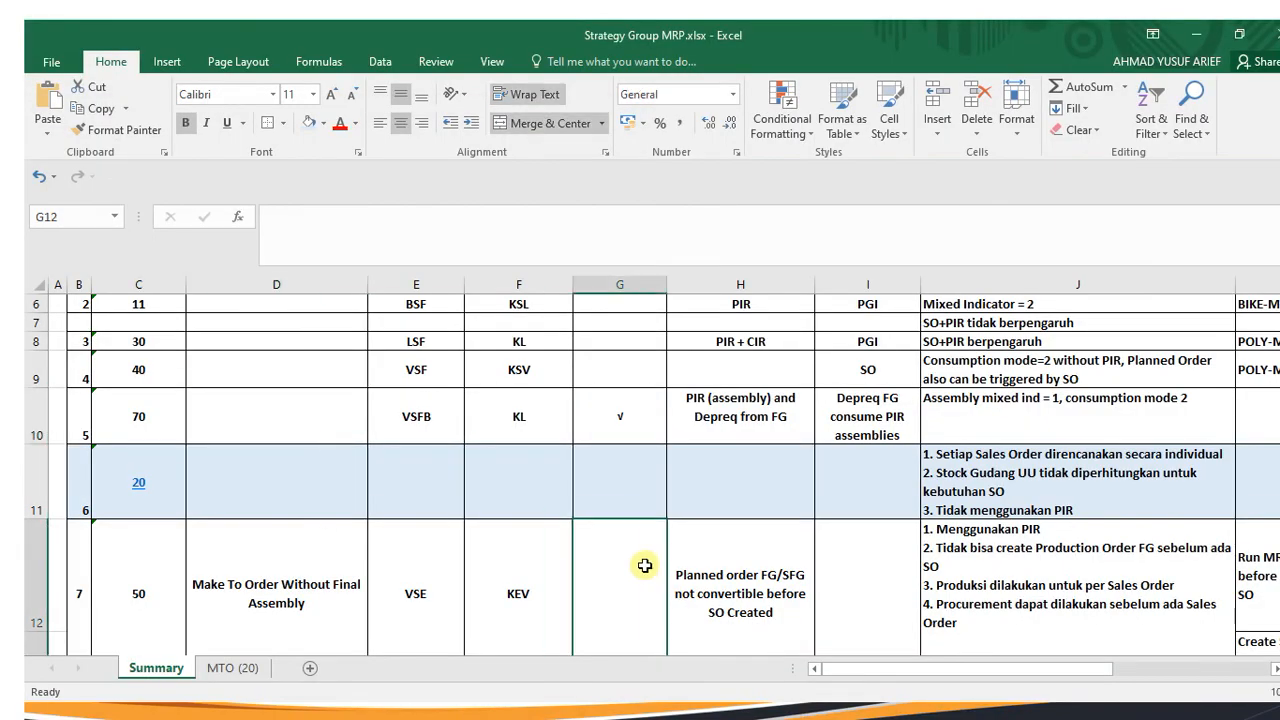
{"action": "key", "text": "Left"}
{"action": "key", "text": "Left"}
{"action": "key", "text": "Right"}
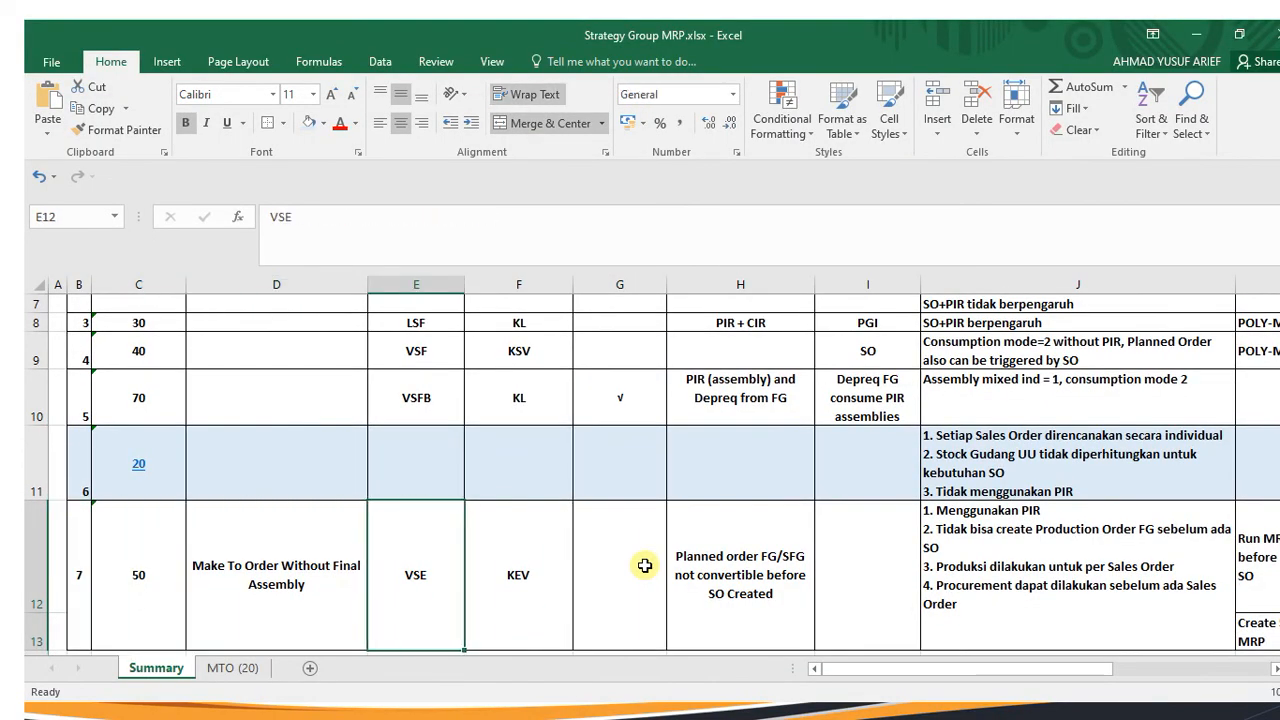
{"action": "key", "text": "Right"}
{"action": "key", "text": "Right"}
{"action": "key", "text": "Right"}
{"action": "key", "text": "Right"}
{"action": "key", "text": "Right"}
{"action": "key", "text": "Right"}
{"action": "key", "text": "Right"}
{"action": "key", "text": "Right"}
{"action": "key", "text": "Right"}
{"action": "key", "text": "Right"}
{"action": "key", "text": "Right"}
{"action": "key", "text": "Right"}
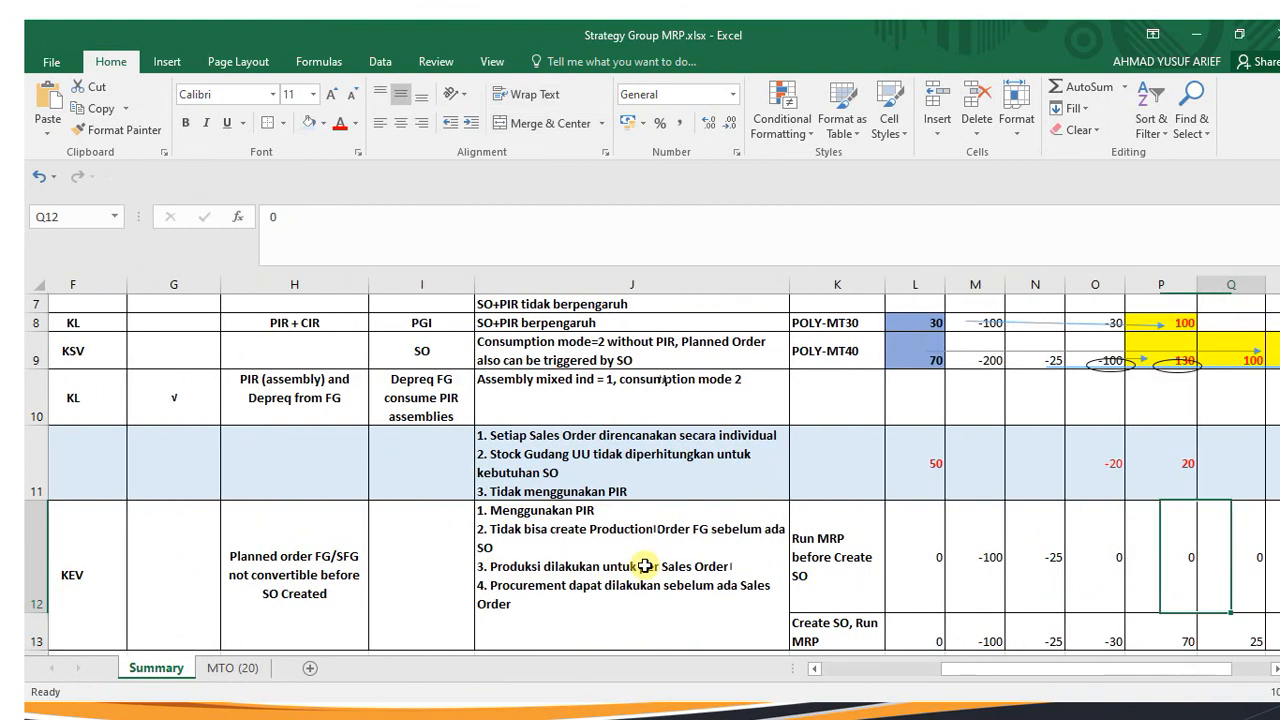
Examine the strategy 50 planning figures for the "Run MRP before Create SO" scenario in columns L to R of row 12
{"action": "key", "text": "Left"}
{"action": "key", "text": "Left"}
{"action": "key", "text": "Left"}
{"action": "key", "text": "Left"}
{"action": "key", "text": "Left"}
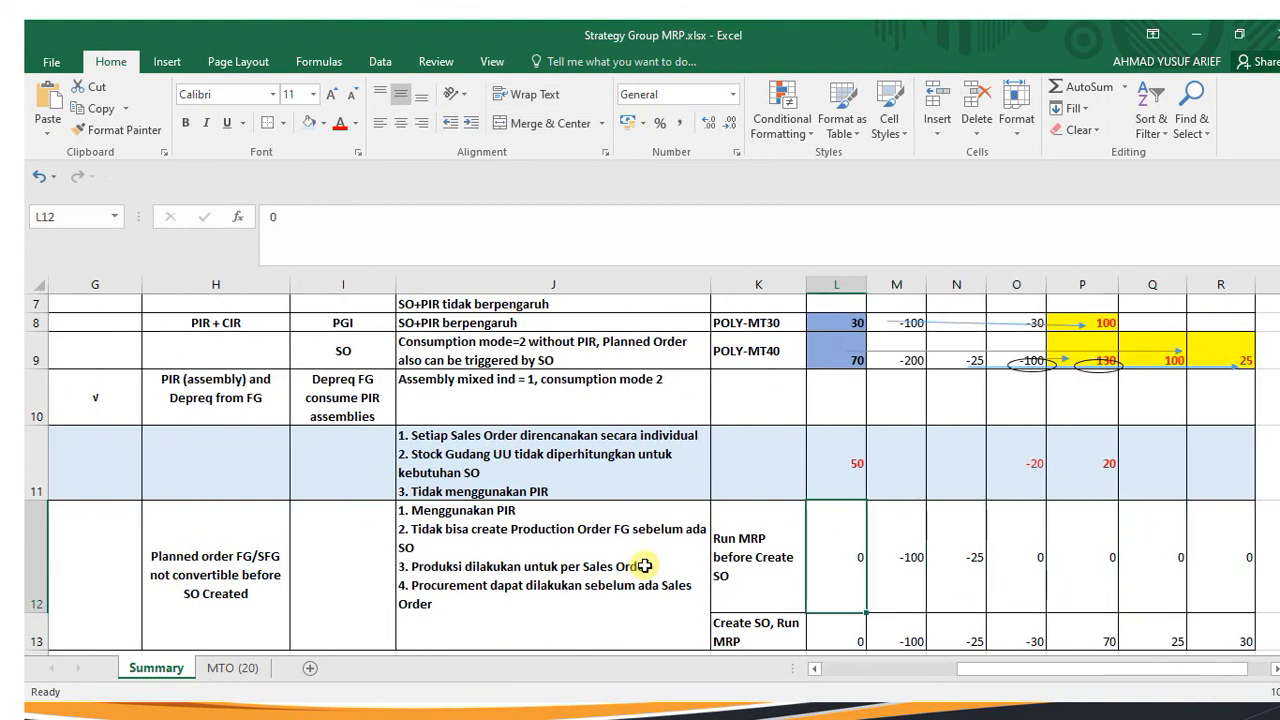
{"action": "key", "text": "Right"}
{"action": "key", "text": "Left"}
{"action": "key", "text": "Right"}
{"action": "key", "text": "Right"}
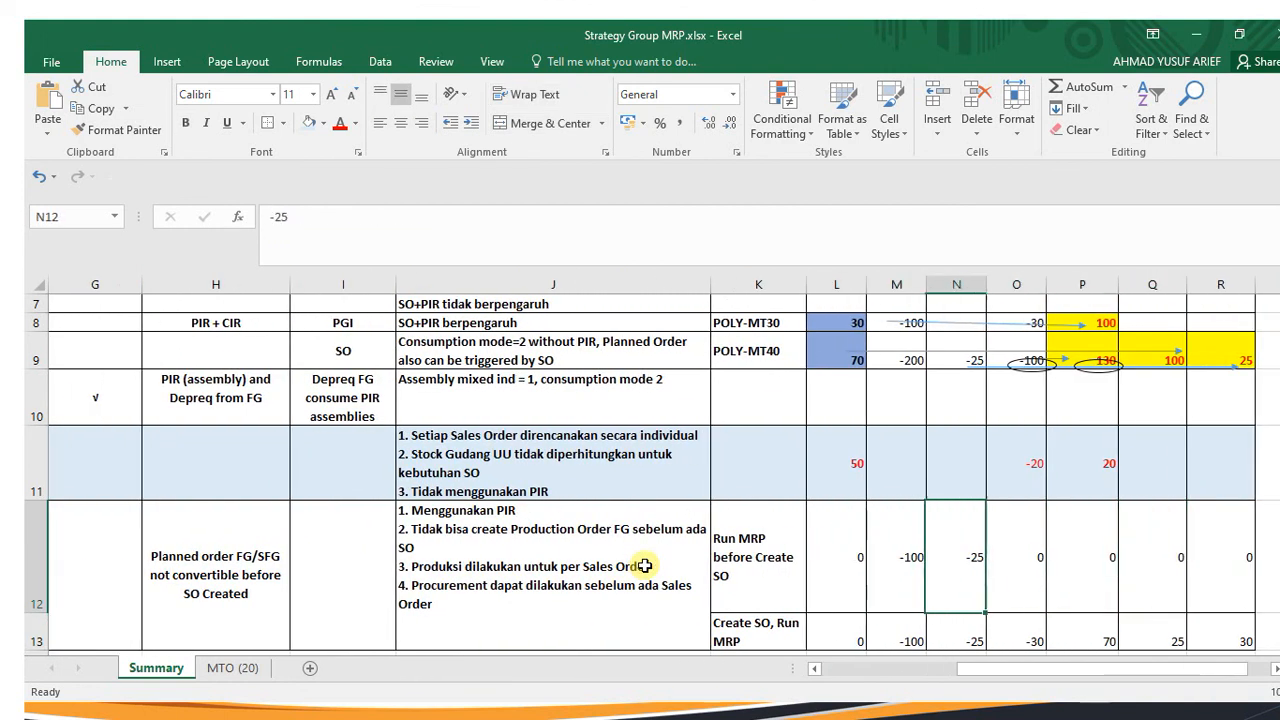
{"action": "key", "text": "Right"}
{"action": "key", "text": "Right"}
{"action": "key", "text": "Left"}
{"action": "key", "text": "Left"}
{"action": "key", "text": "Left"}
{"action": "key", "text": "Left"}
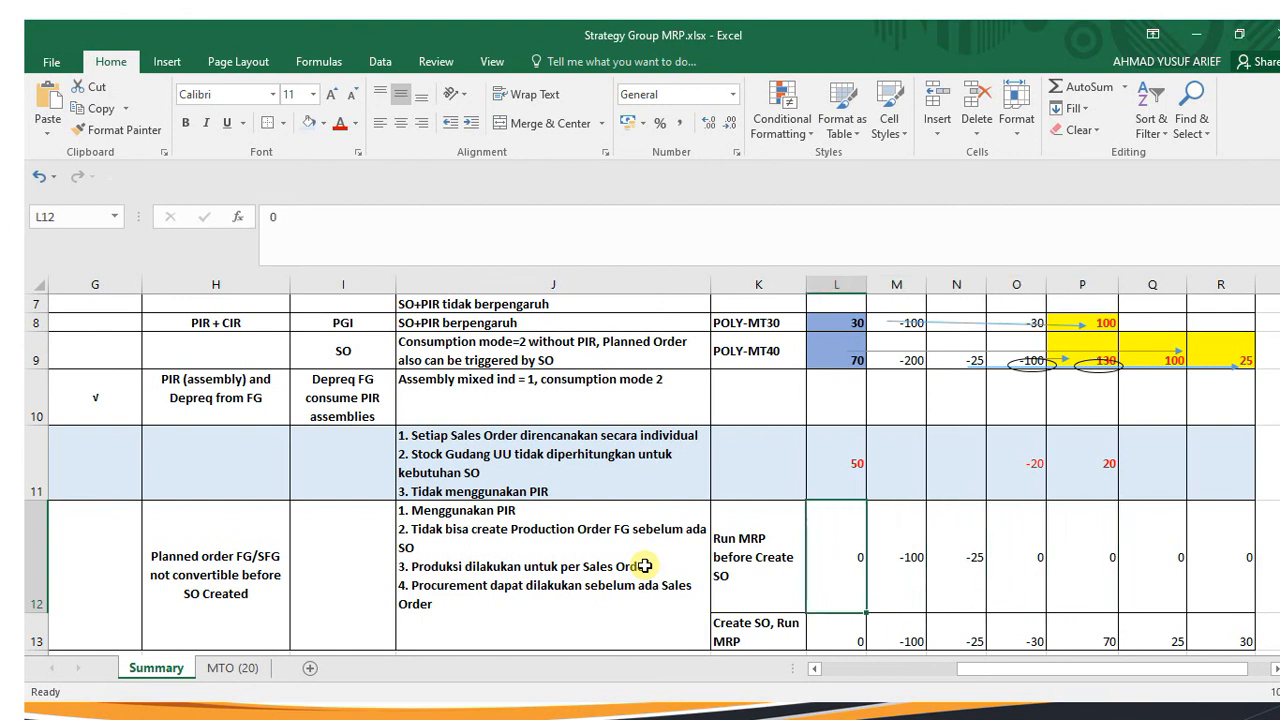
{"action": "key", "text": "Left"}
{"action": "key", "text": "Right"}
{"action": "key", "text": "Left"}
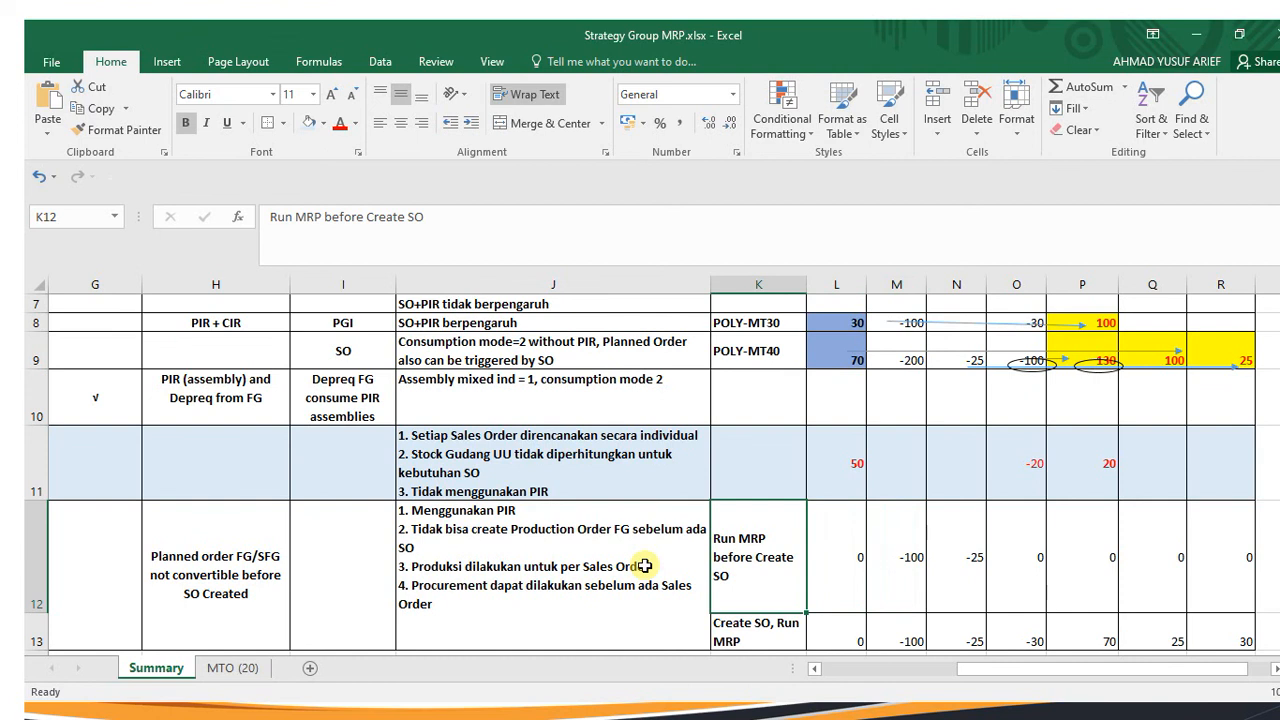
{"action": "key", "text": "Right"}
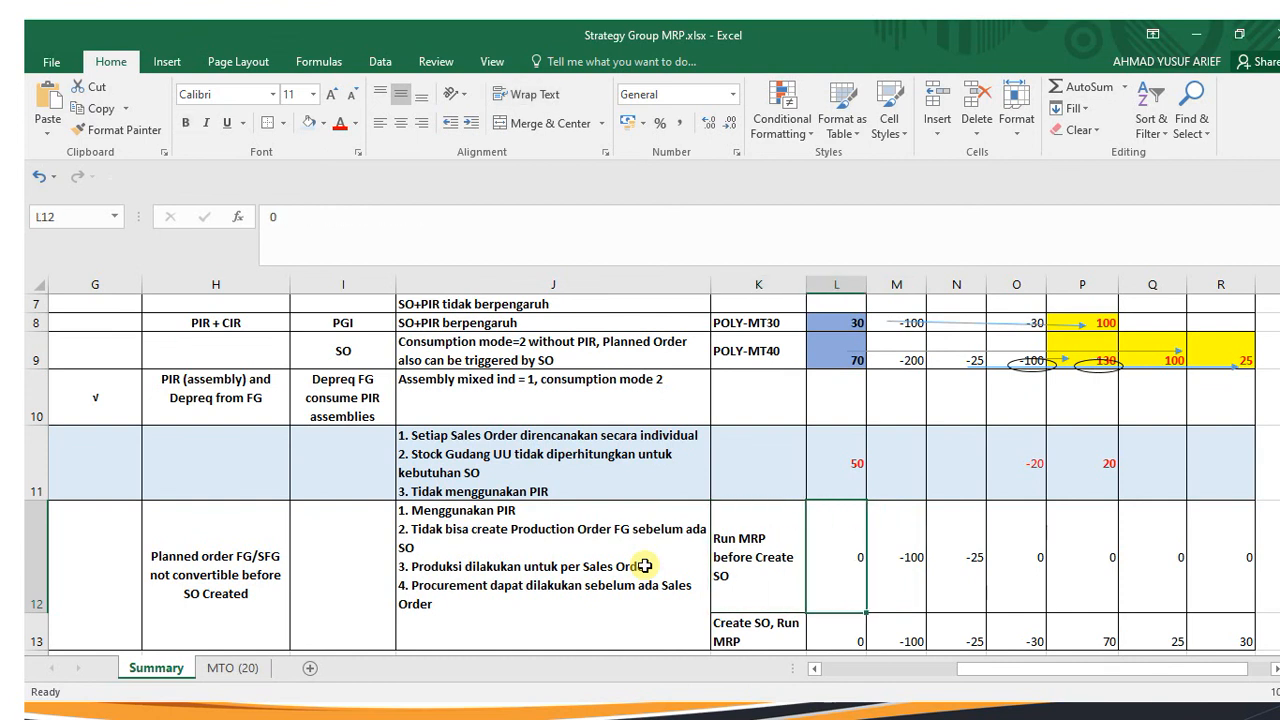
{"action": "key", "text": "Left"}
{"action": "key", "text": "Right"}
{"action": "key", "text": "Left"}
{"action": "key", "text": "Right"}
{"action": "key", "text": "Right"}
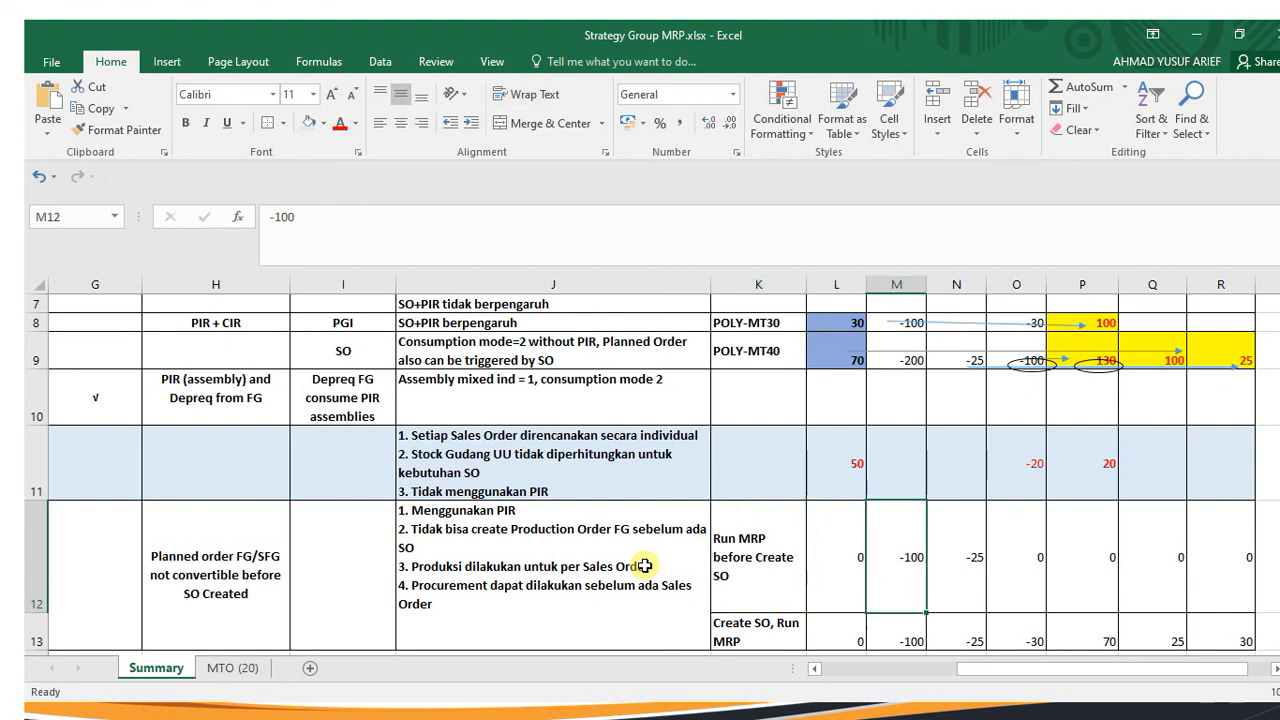
{"action": "key", "text": "Right"}
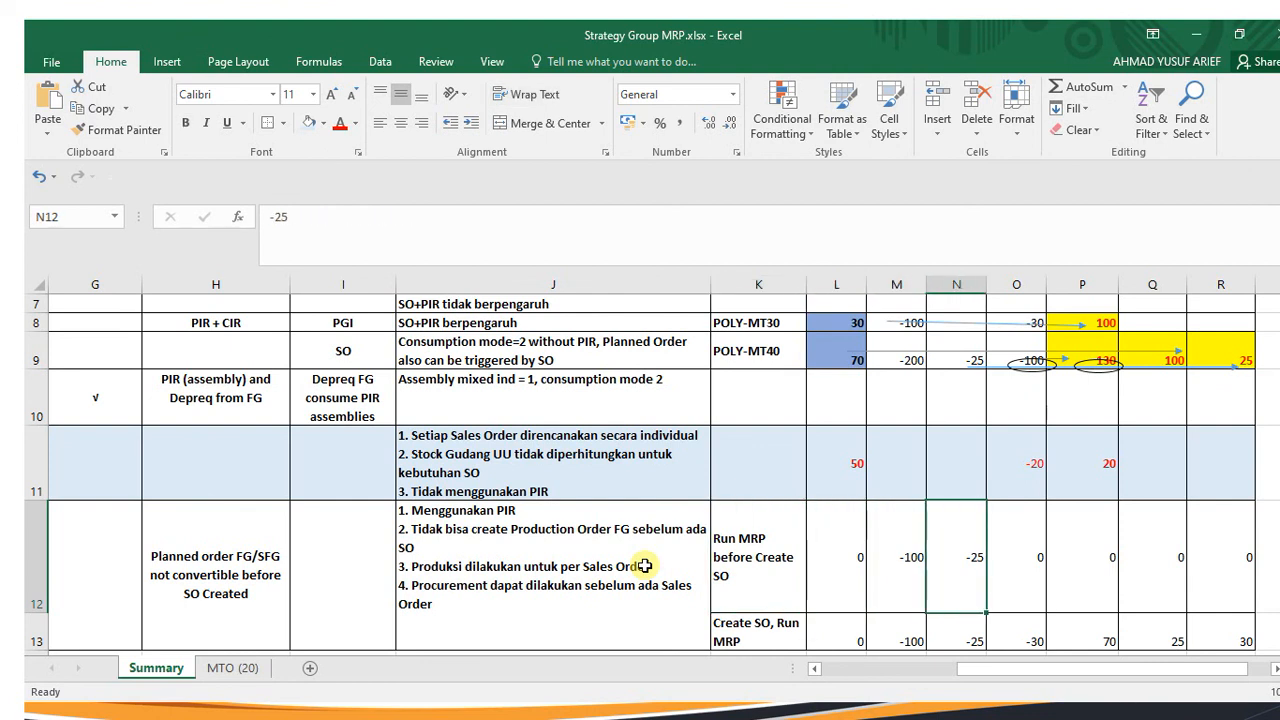
{"action": "key", "text": "Left"}
{"action": "key", "text": "Right"}
{"action": "key", "text": "Right"}
{"action": "key", "text": "Right"}
{"action": "key", "text": "Right"}
{"action": "key", "text": "Right"}
{"action": "key", "text": "Right"}
{"action": "key", "text": "Left"}
{"action": "key", "text": "Left"}
{"action": "key", "text": "Left"}
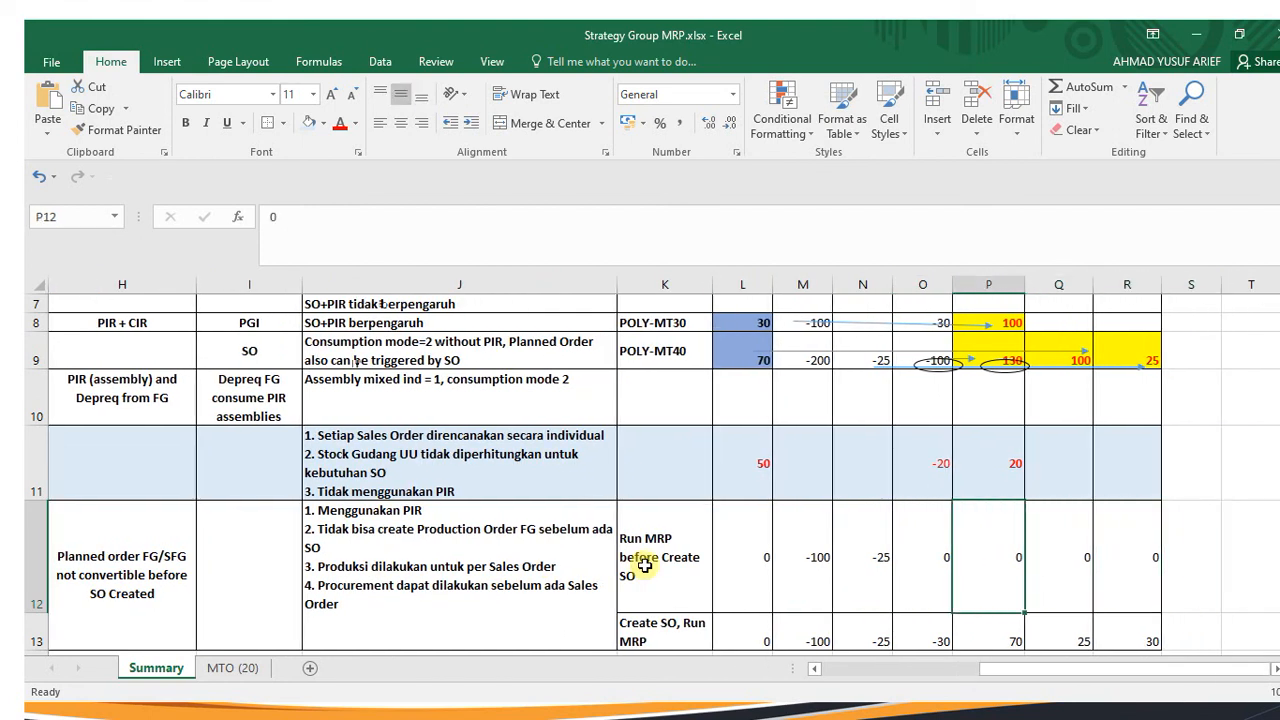
Check the column headings above the planning figures, following the SO column up to row 2 of the Summary sheet
{"action": "key", "text": "Left"}
{"action": "key", "text": "Up"}
{"action": "key", "text": "Up"}
{"action": "key", "text": "Up"}
{"action": "key", "text": "Up"}
{"action": "key", "text": "Up"}
{"action": "key", "text": "Up"}
{"action": "key", "text": "Up"}
{"action": "key", "text": "Up"}
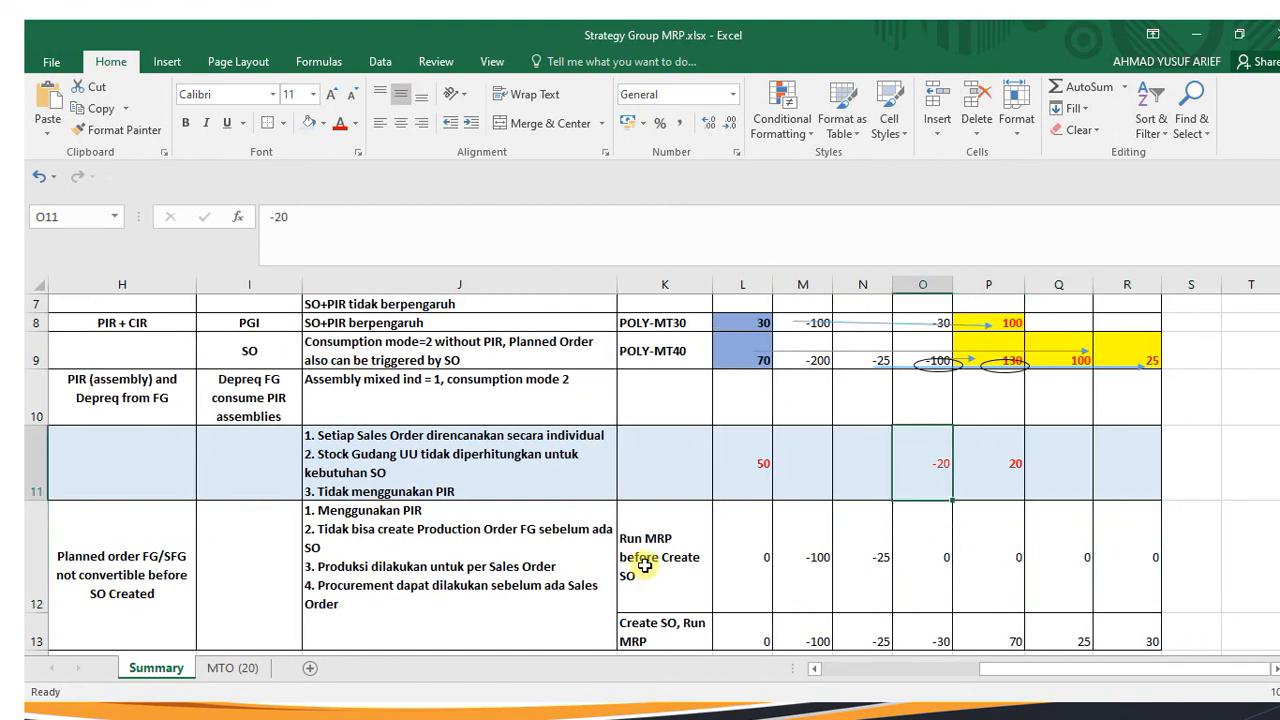
{"action": "key", "text": "Up"}
{"action": "key", "text": "Up"}
{"action": "key", "text": "Down"}
{"action": "key", "text": "Down"}
{"action": "key", "text": "Down"}
{"action": "key", "text": "Down"}
{"action": "key", "text": "Down"}
{"action": "key", "text": "Down"}
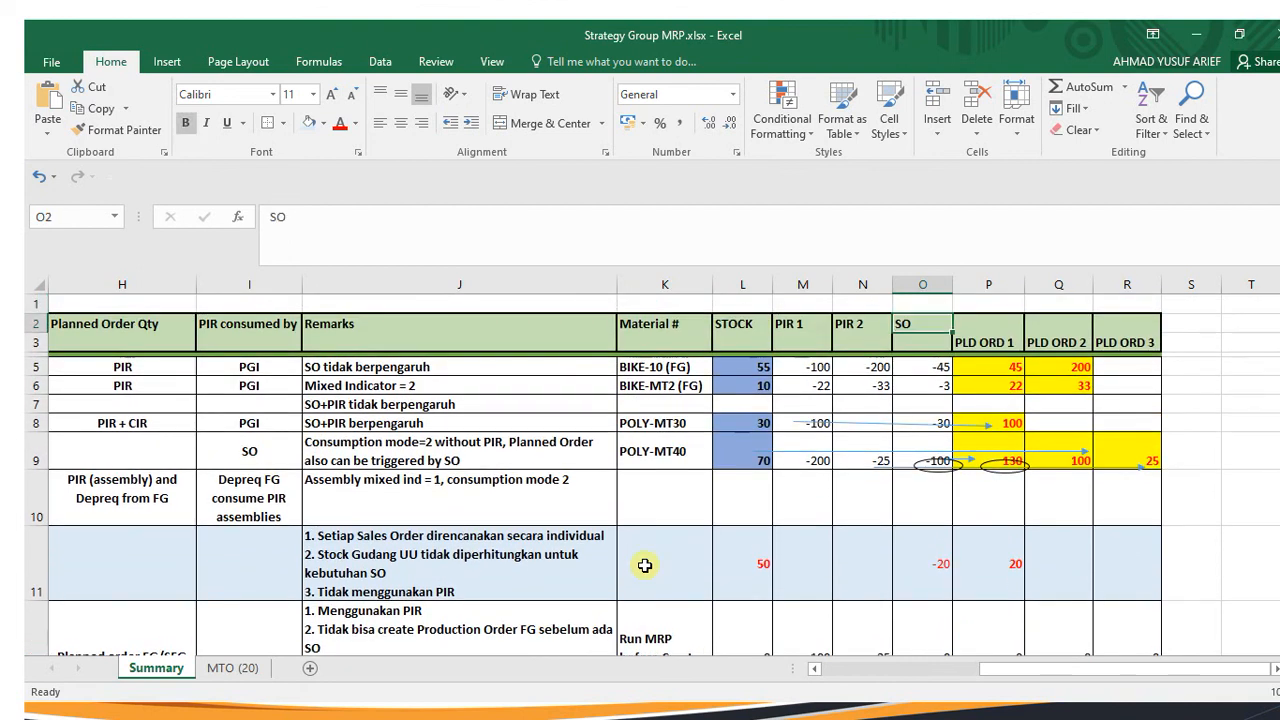
Review the PIR 2 and SO quantities for strategy 50 in row 12 against the rows around them
{"action": "key", "text": "Down"}
{"action": "key", "text": "Down"}
{"action": "key", "text": "Down"}
{"action": "key", "text": "Down"}
{"action": "key", "text": "Down"}
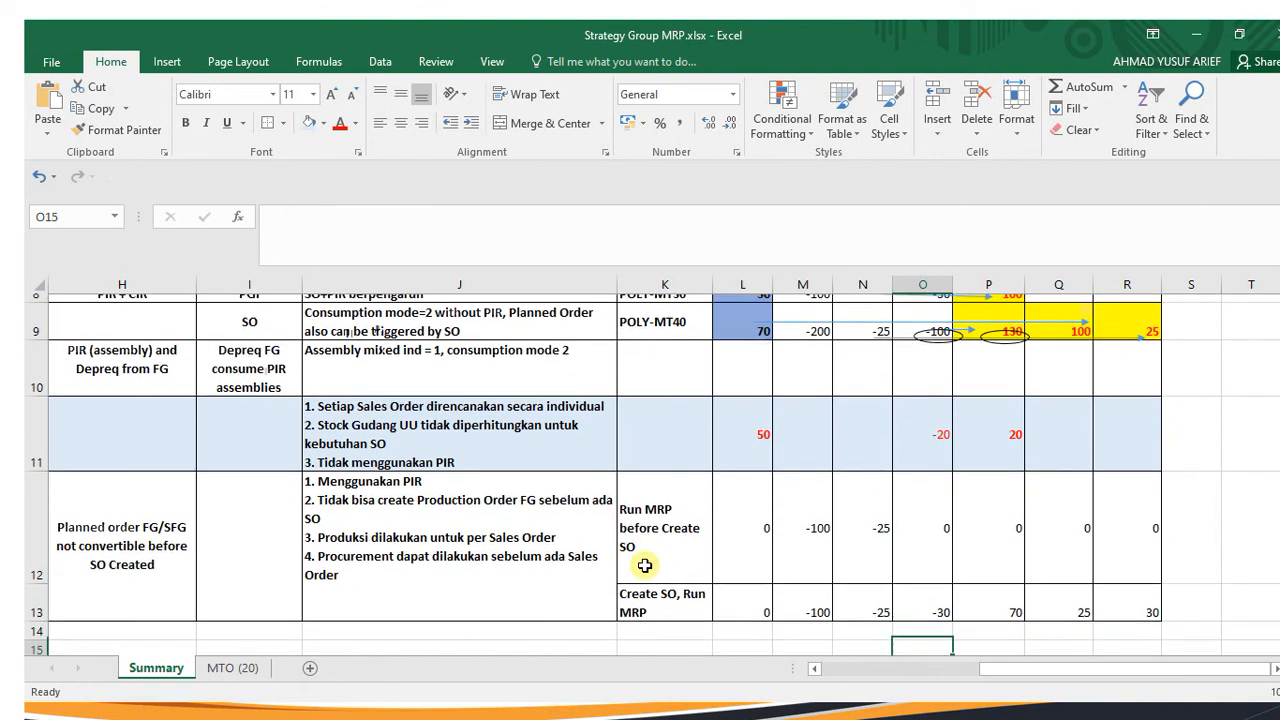
{"action": "key", "text": "Up"}
{"action": "key", "text": "Up"}
{"action": "key", "text": "Up"}
{"action": "key", "text": "Down"}
{"action": "key", "text": "Down"}
{"action": "key", "text": "Left"}
{"action": "key", "text": "Left"}
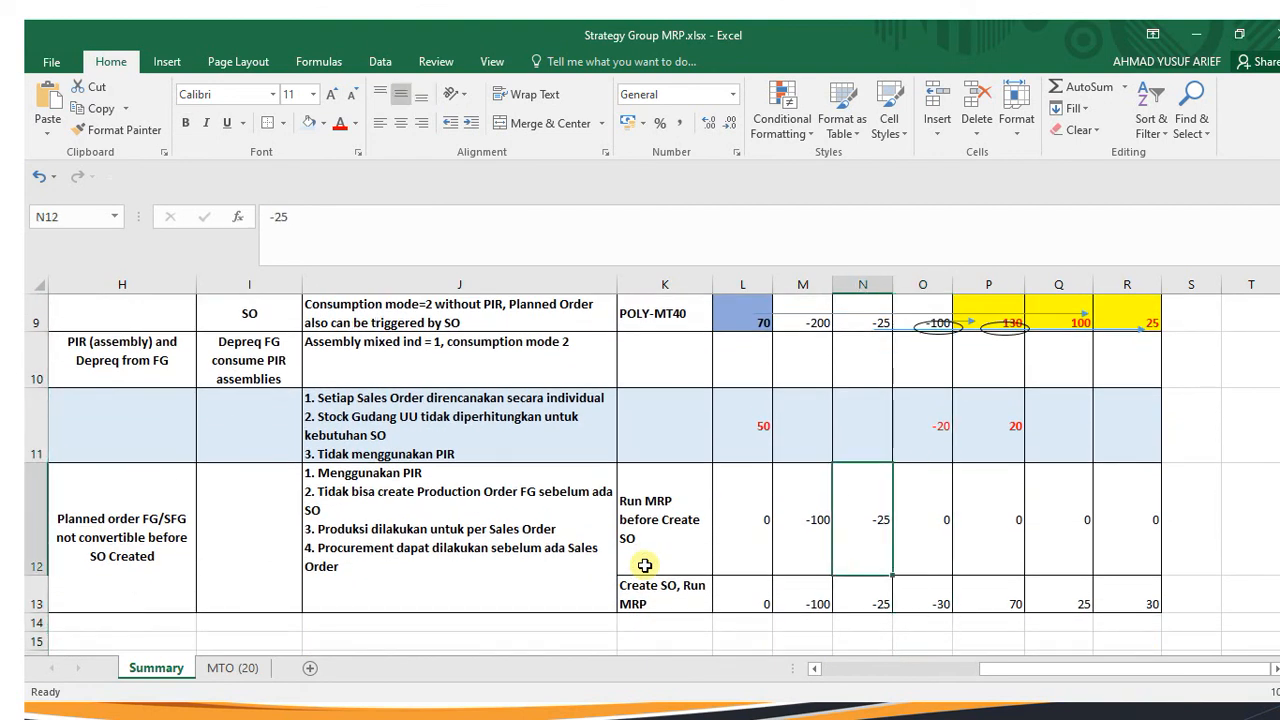
{"action": "key", "text": "Right"}
Switch to SAP and start MD61 in a new session, opening the BIKE-MT50 planning table for plant SC11 with the horizon ending 09.01.2022
{"action": "key", "text": "super"}
{"action": "mouse_move", "coordinate": [784, 714]}
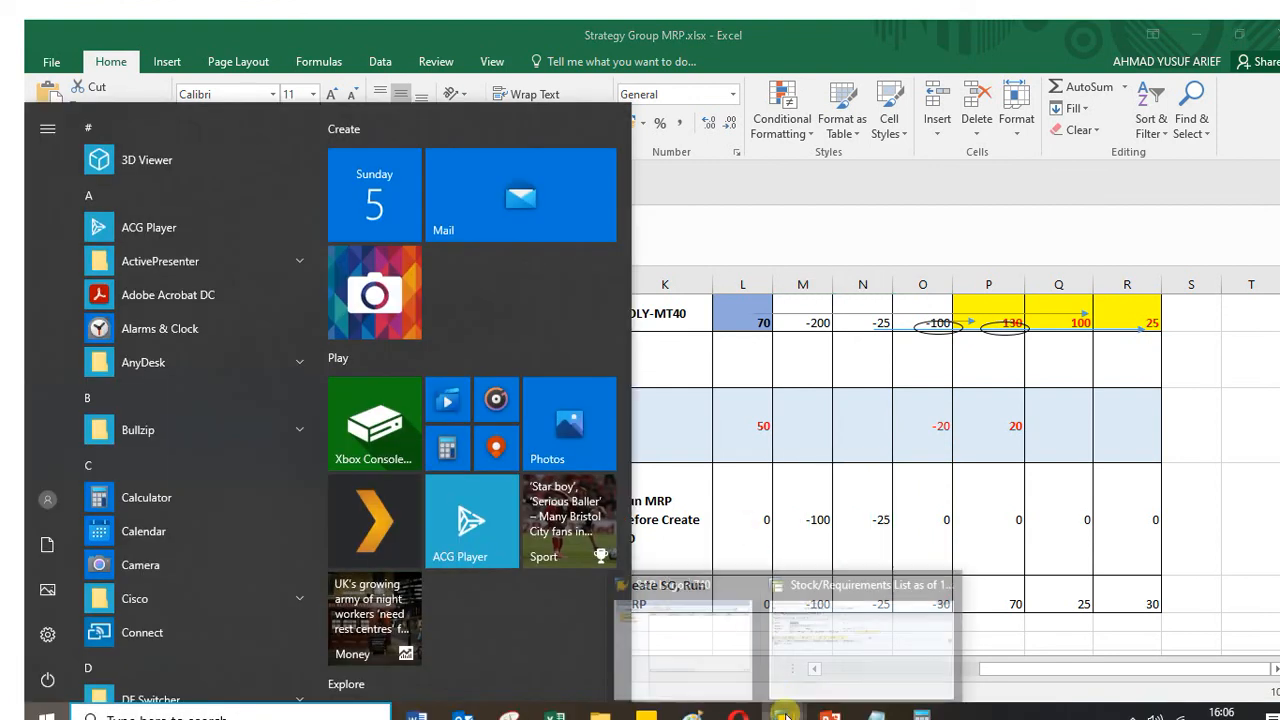
{"action": "left_click", "coordinate": [840, 670]}
{"action": "left_click", "coordinate": [124, 69]}
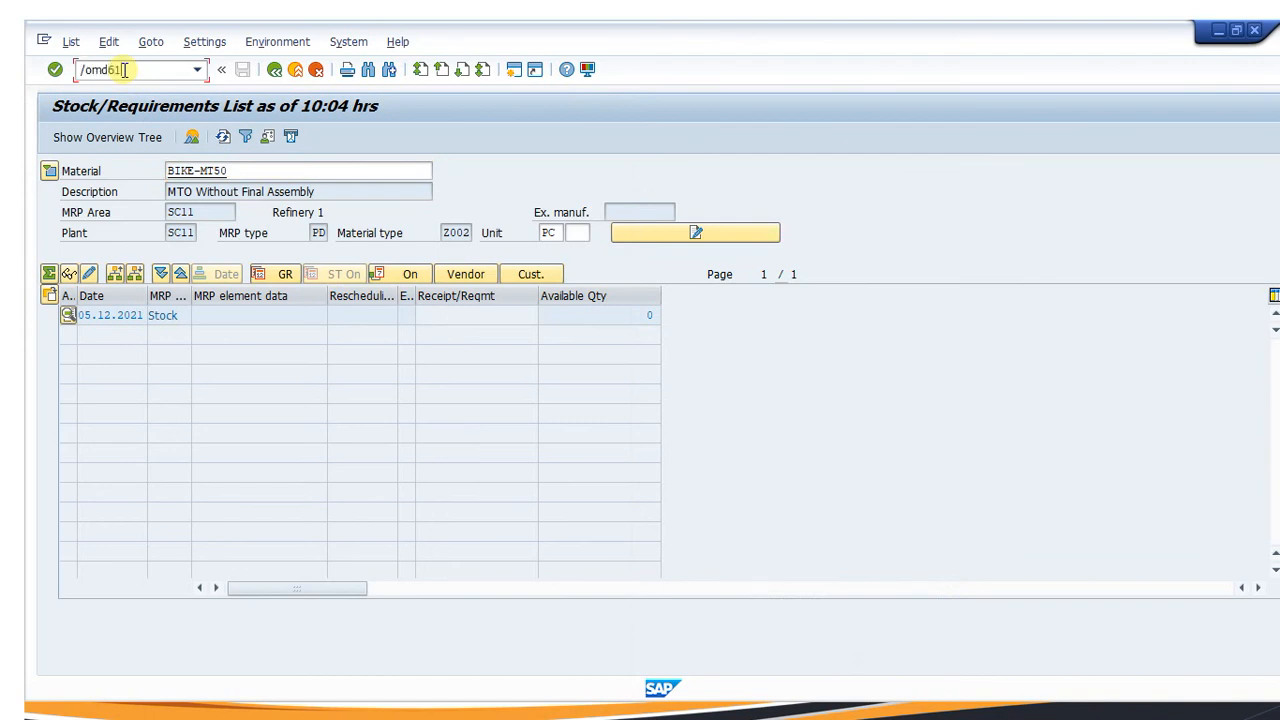
{"action": "key", "text": "Return"}
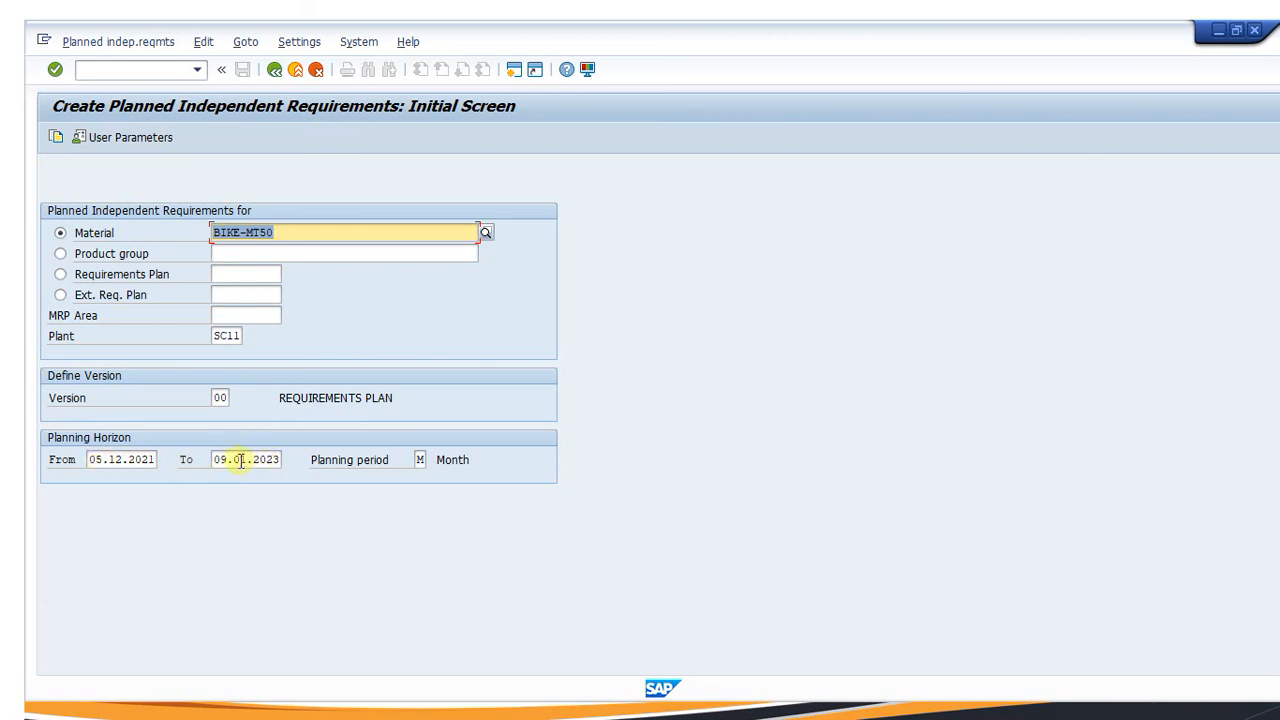
{"action": "left_click", "coordinate": [278, 460]}
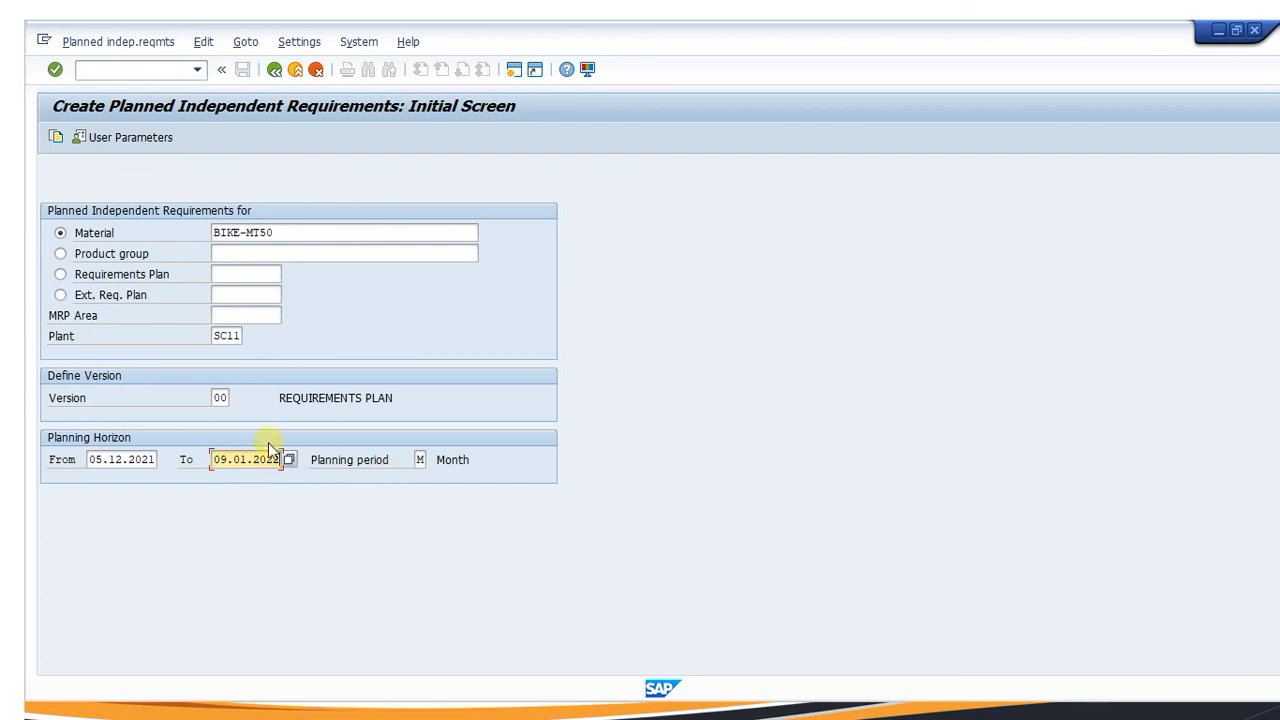
{"action": "key", "text": "Return"}
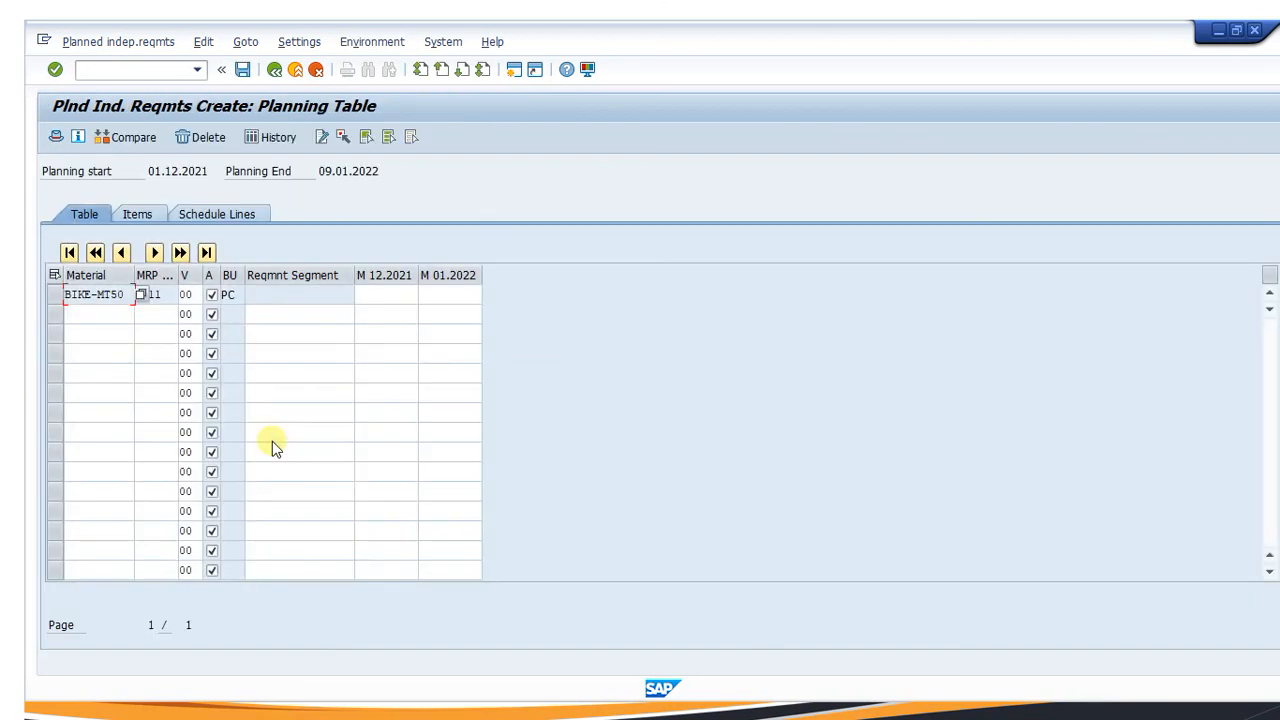
Look over the monthly periods in the planning table, and check the requirements type in the item details of BIKE-MT50
{"action": "left_click", "coordinate": [394, 294]}
{"action": "left_click", "coordinate": [449, 294]}
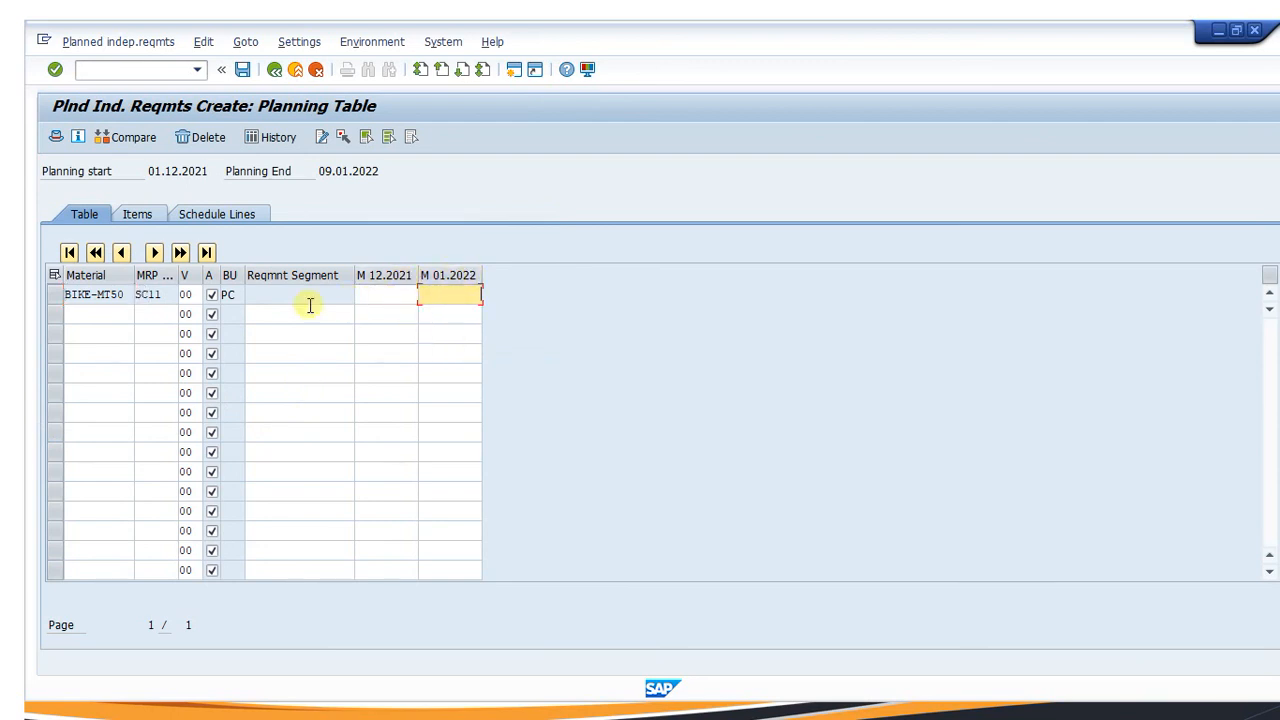
{"action": "left_click", "coordinate": [137, 214]}
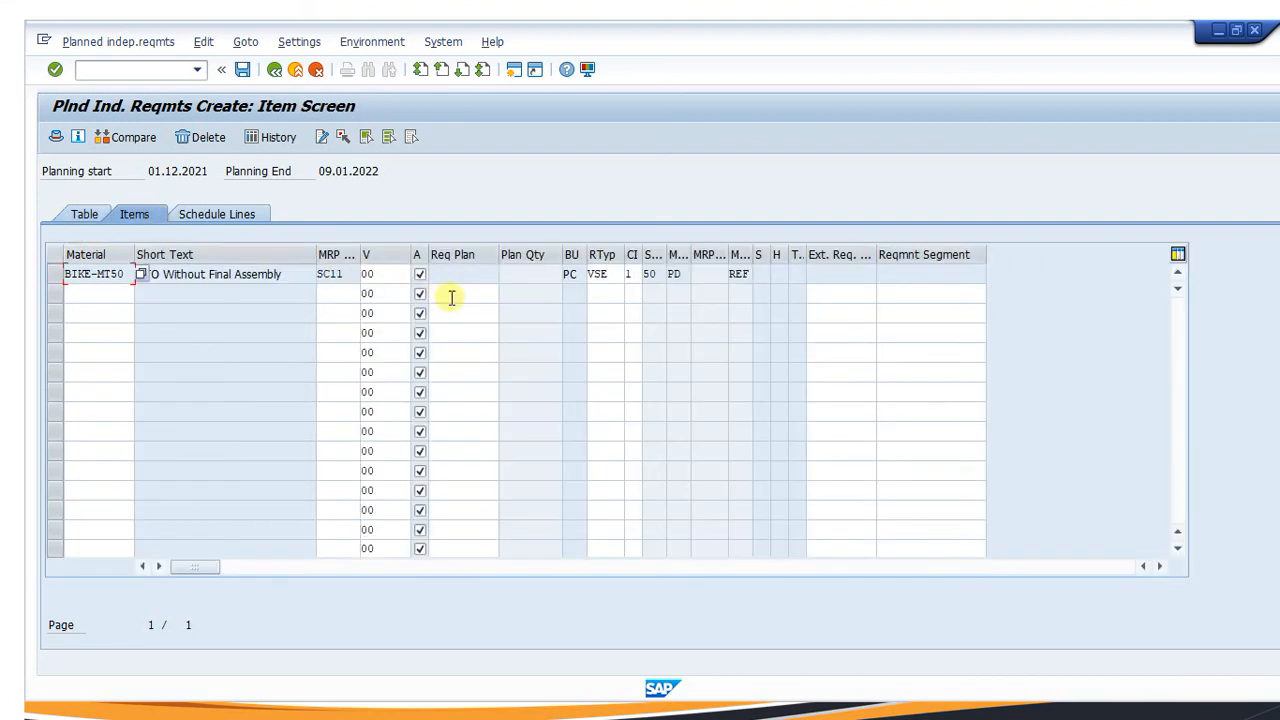
{"action": "double_click", "coordinate": [602, 274]}
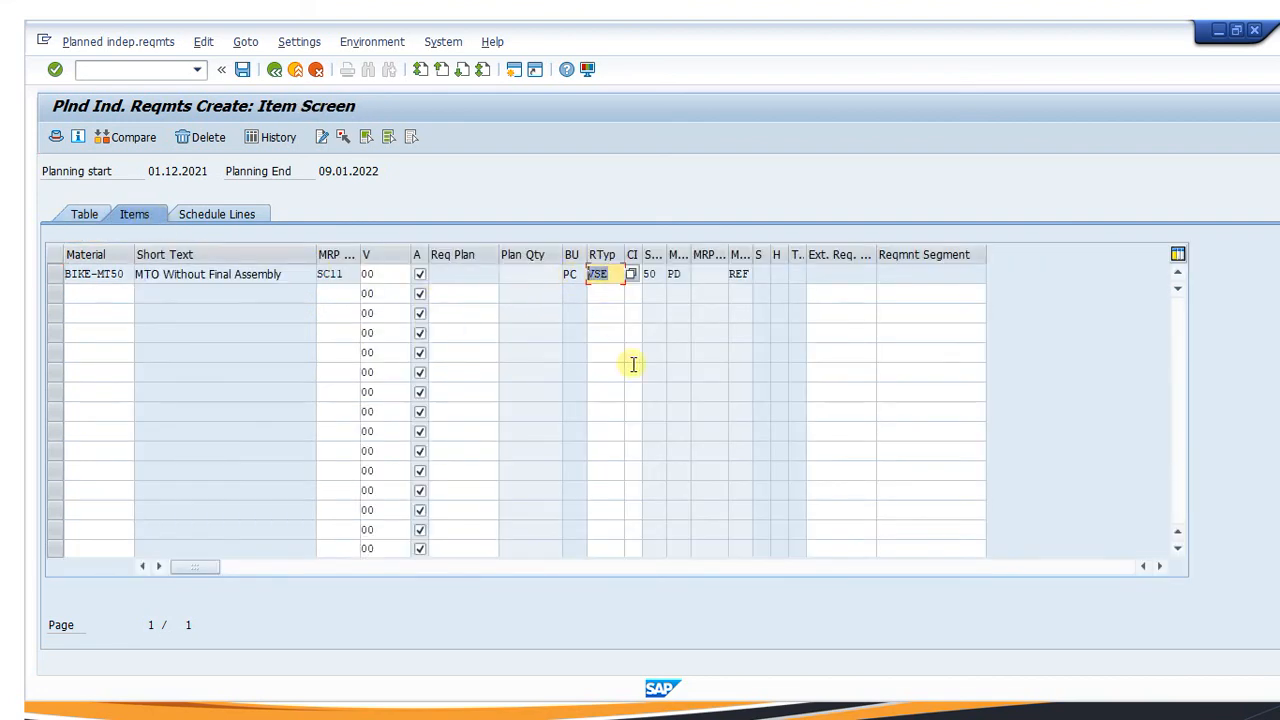
Switch to the Excel workbook and compare the requirements type with the strategy 50 entries in columns C to F
{"action": "key", "text": "super"}
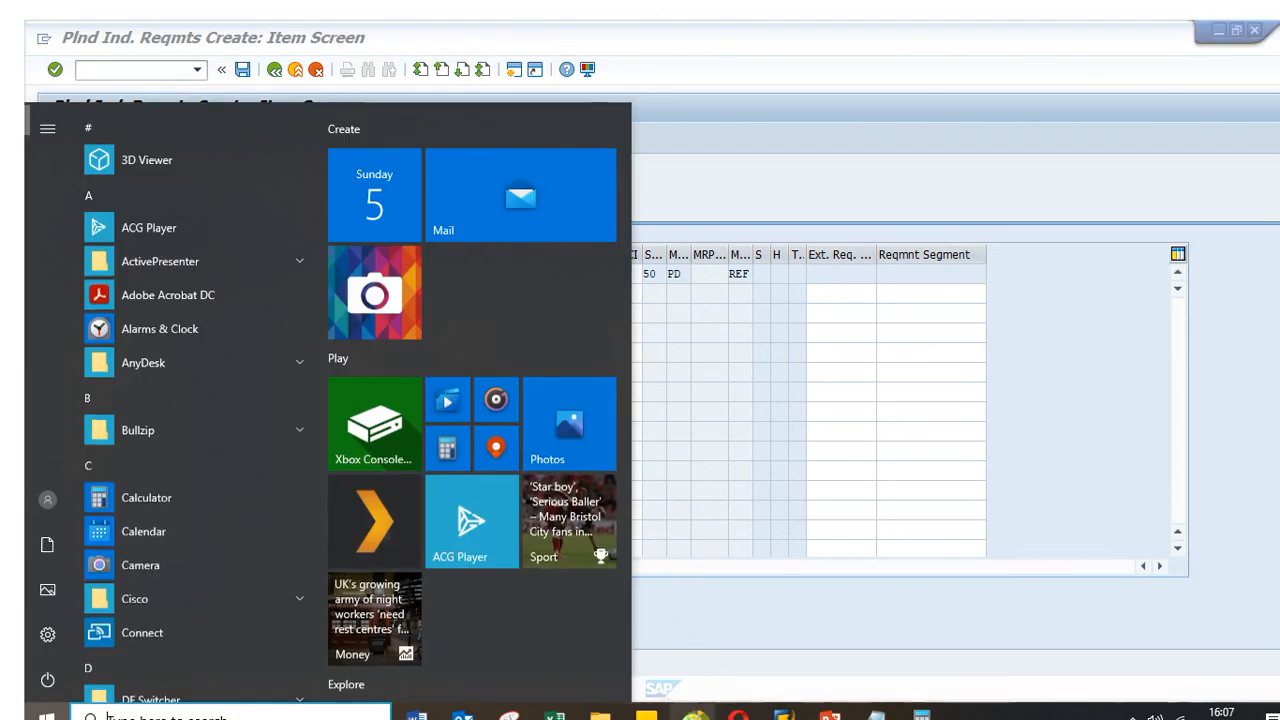
{"action": "left_click", "coordinate": [552, 713]}
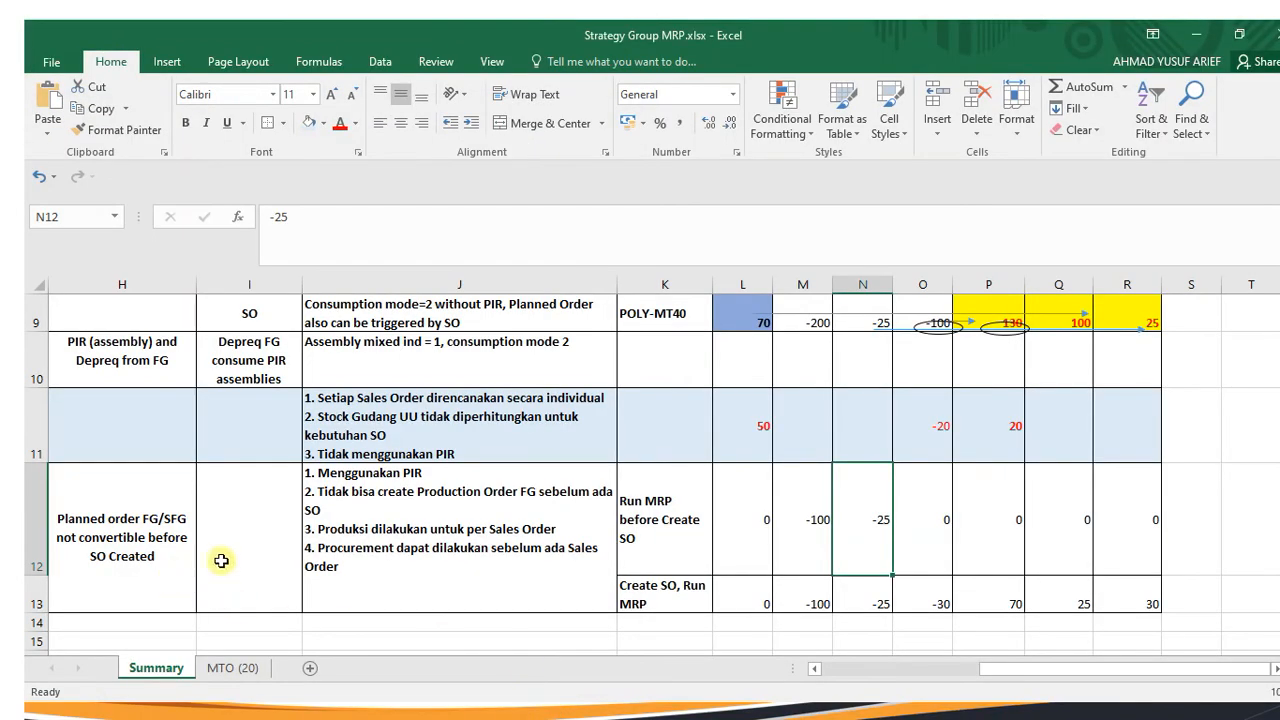
{"action": "key", "text": "Left"}
{"action": "key", "text": "Left"}
{"action": "key", "text": "Left"}
{"action": "key", "text": "Left"}
{"action": "key", "text": "Left"}
{"action": "key", "text": "Left"}
{"action": "key", "text": "Left"}
{"action": "key", "text": "Left"}
{"action": "key", "text": "Left"}
{"action": "key", "text": "Left"}
{"action": "key", "text": "Left"}
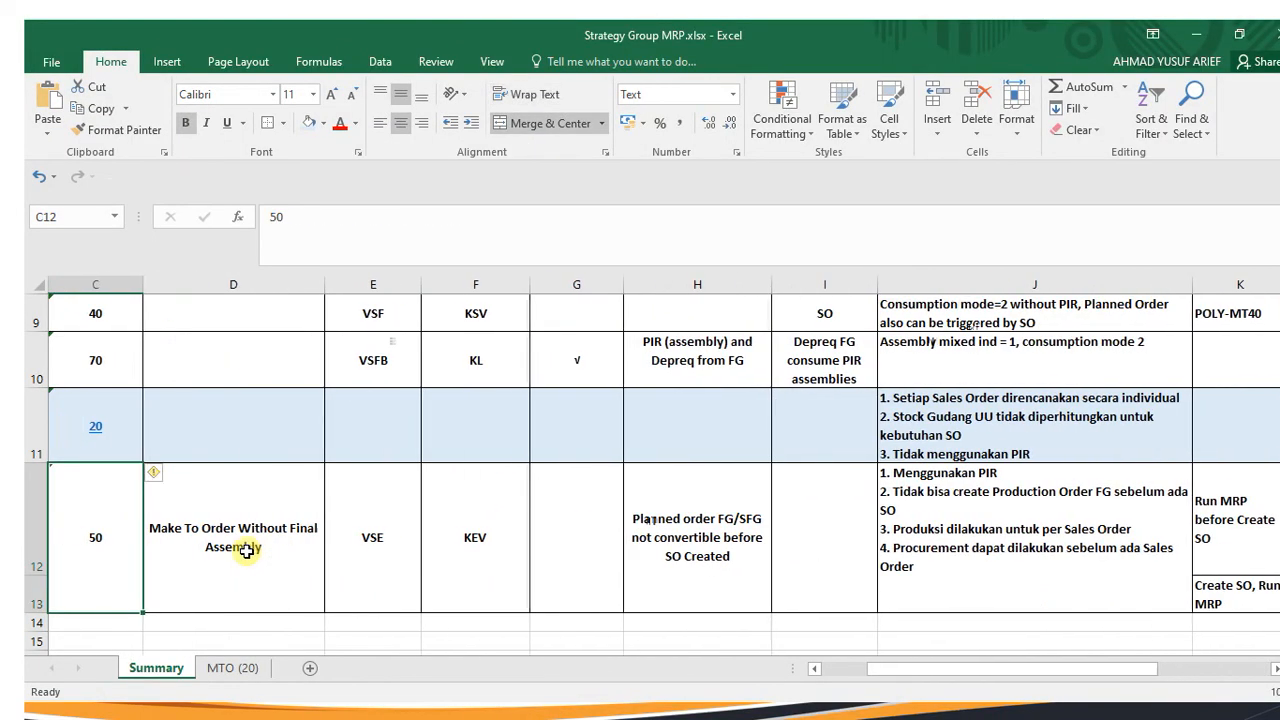
{"action": "key", "text": "Right"}
{"action": "key", "text": "Right"}
{"action": "key", "text": "Left"}
{"action": "key", "text": "Right"}
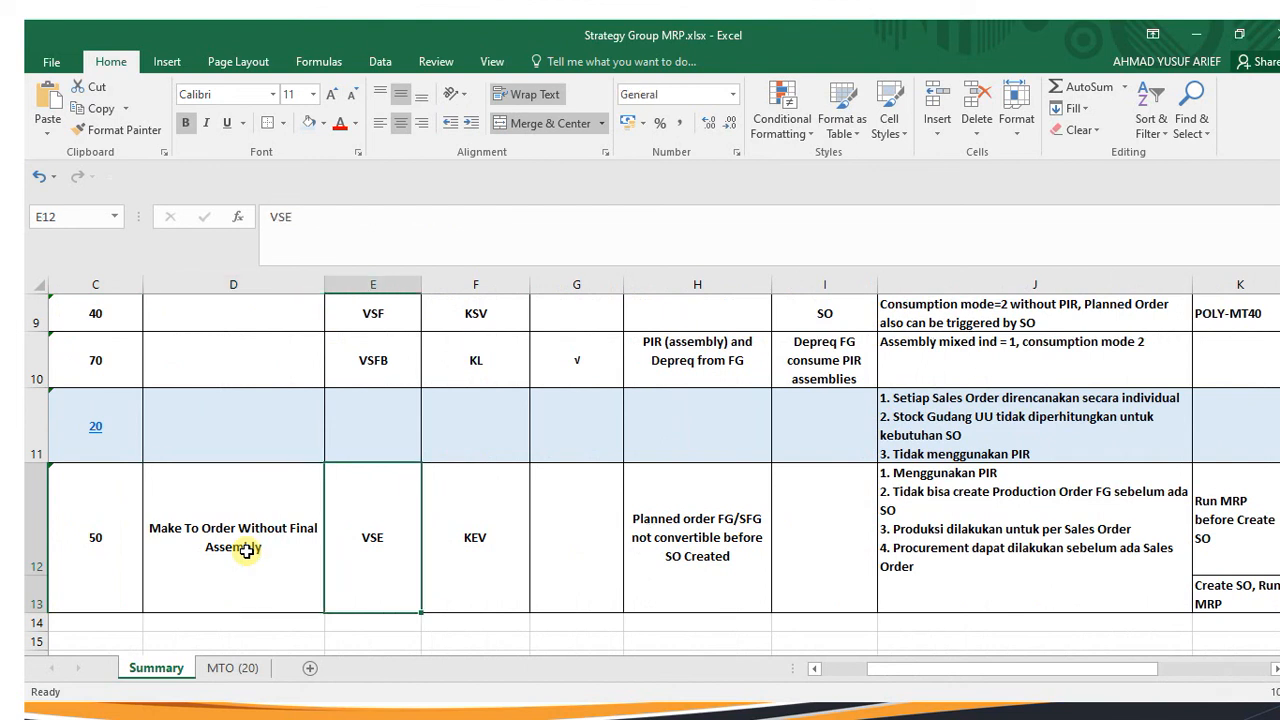
{"action": "key", "text": "Right"}
{"action": "key", "text": "Left"}
{"action": "key", "text": "Right"}
{"action": "key", "text": "Right"}
{"action": "key", "text": "Left"}
{"action": "key", "text": "Left"}
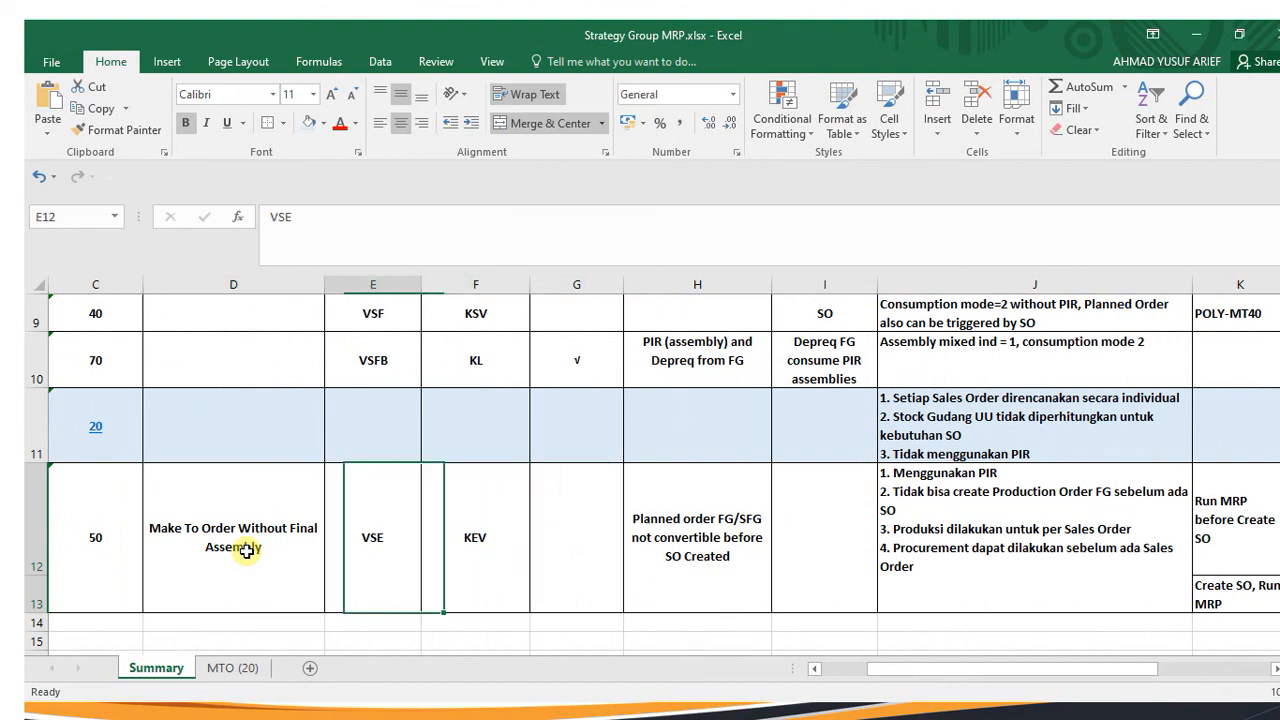
{"action": "key", "text": "Right"}
{"action": "key", "text": "Left"}
{"action": "key", "text": "Left"}
{"action": "key", "text": "Right"}
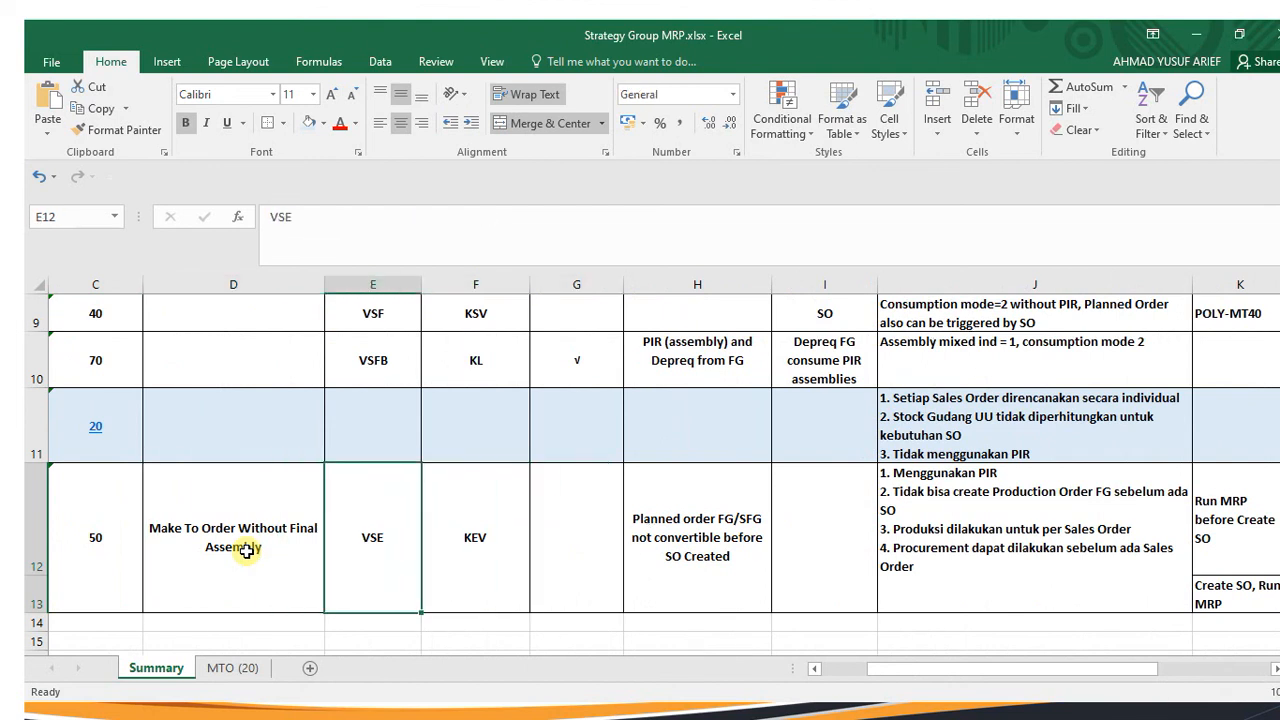
Switch back to the SAP planned independent requirements window and return from the item details to the planning table
{"action": "key", "text": "super"}
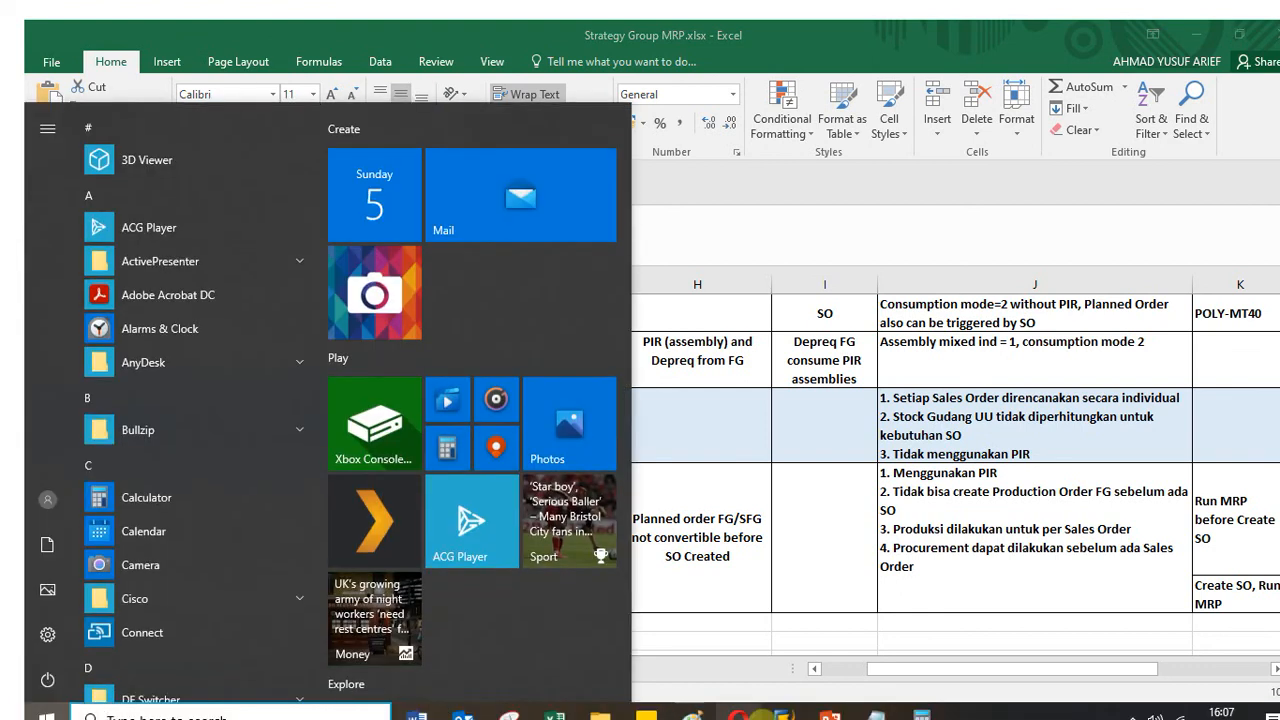
{"action": "mouse_move", "coordinate": [784, 712]}
{"action": "left_click", "coordinate": [929, 643]}
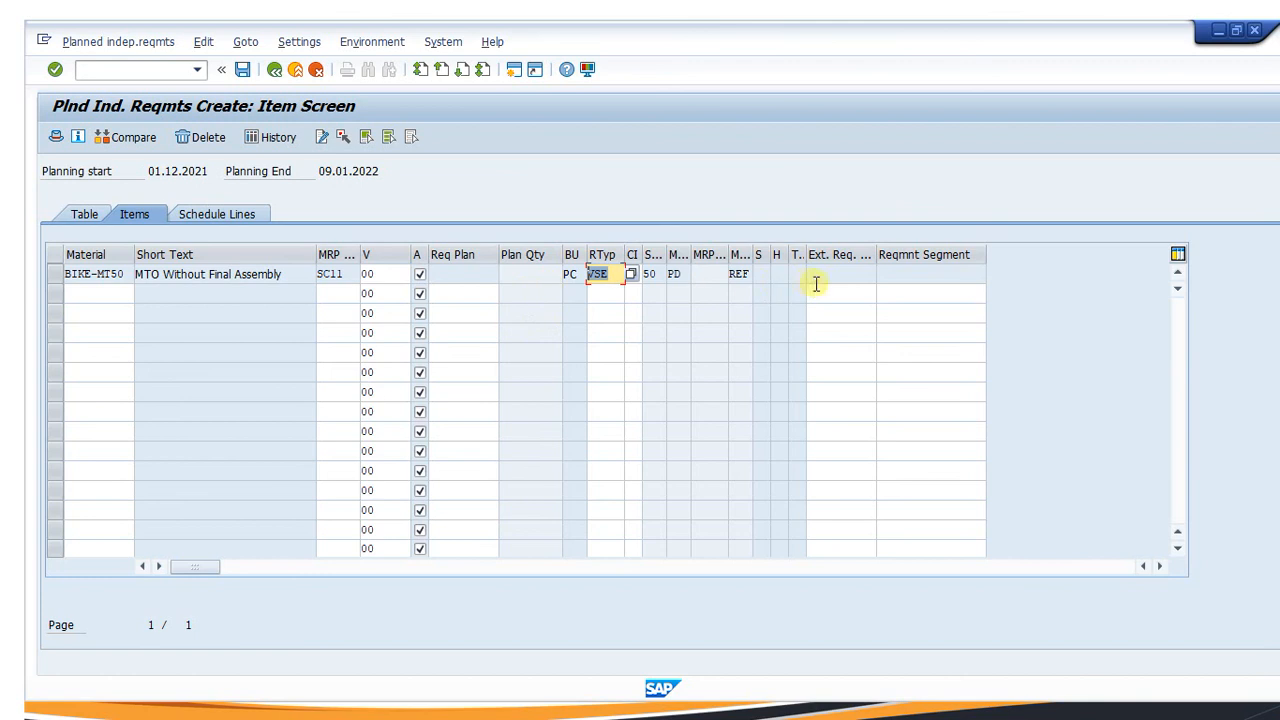
{"action": "left_click", "coordinate": [80, 214]}
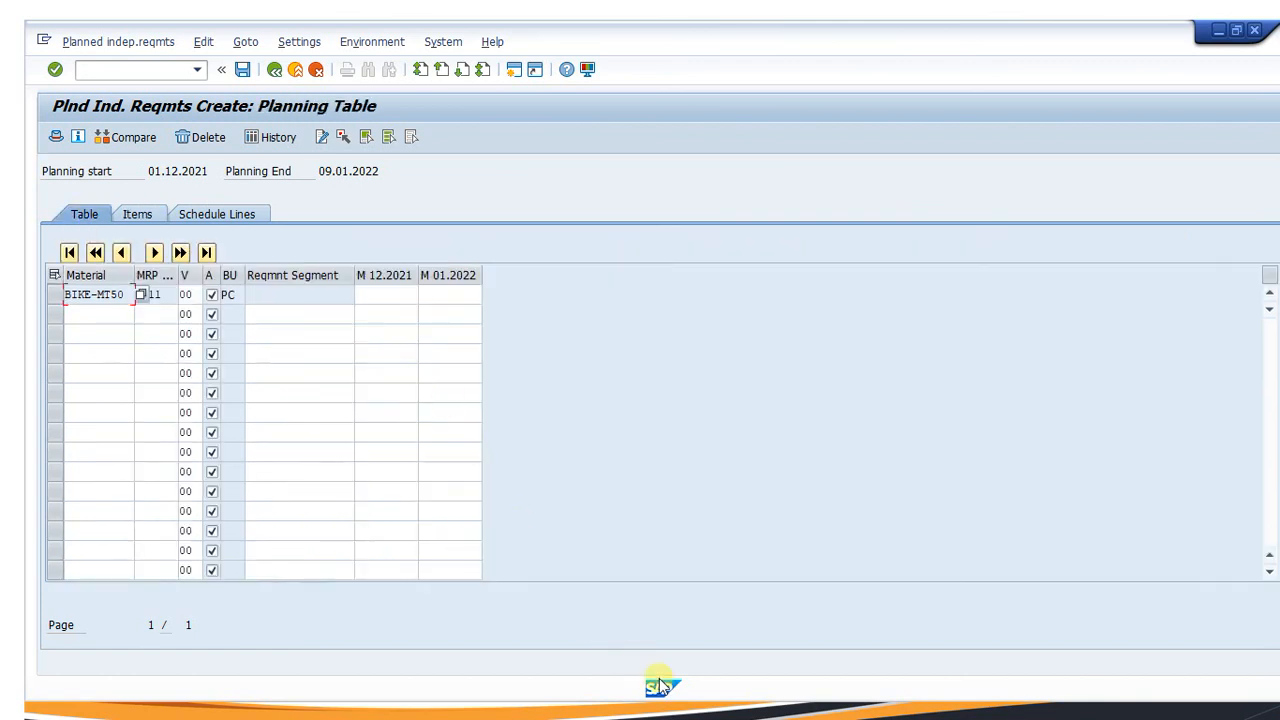
Switch to the Excel workbook and examine the strategy 50 remarks and the "Run MRP before Create SO" figures in row 12
{"action": "key", "text": "super"}
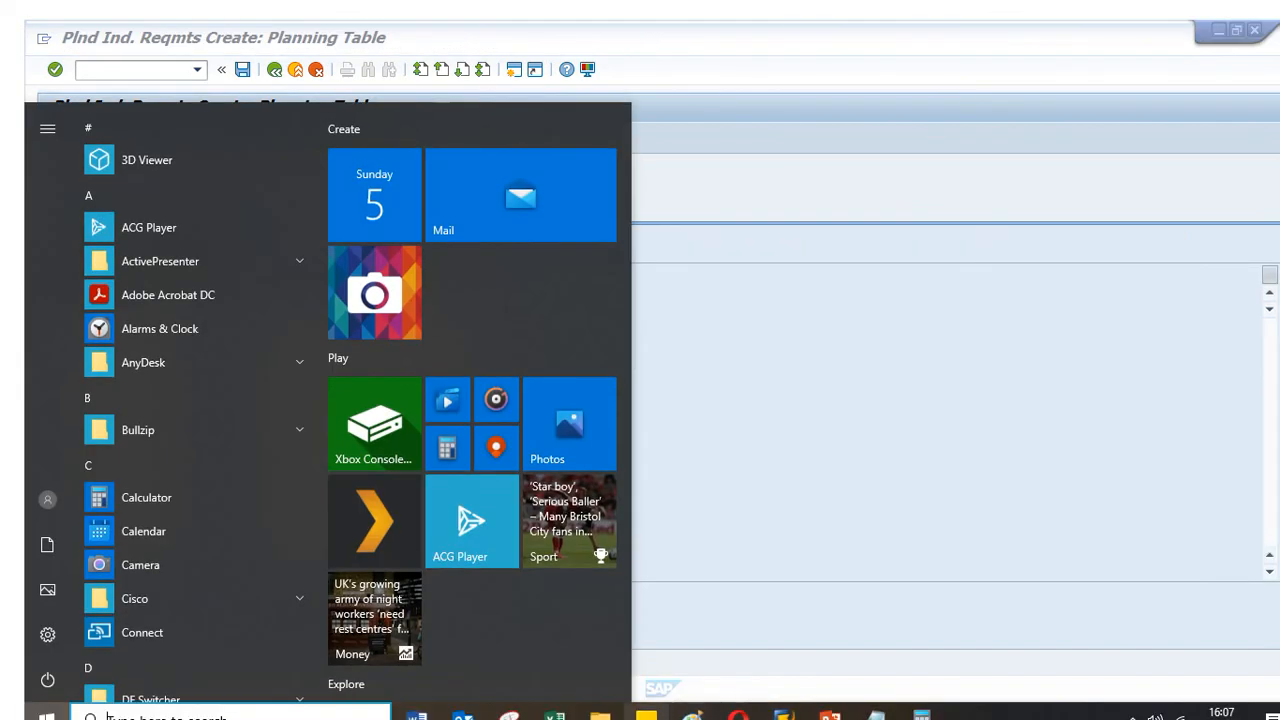
{"action": "left_click", "coordinate": [555, 716]}
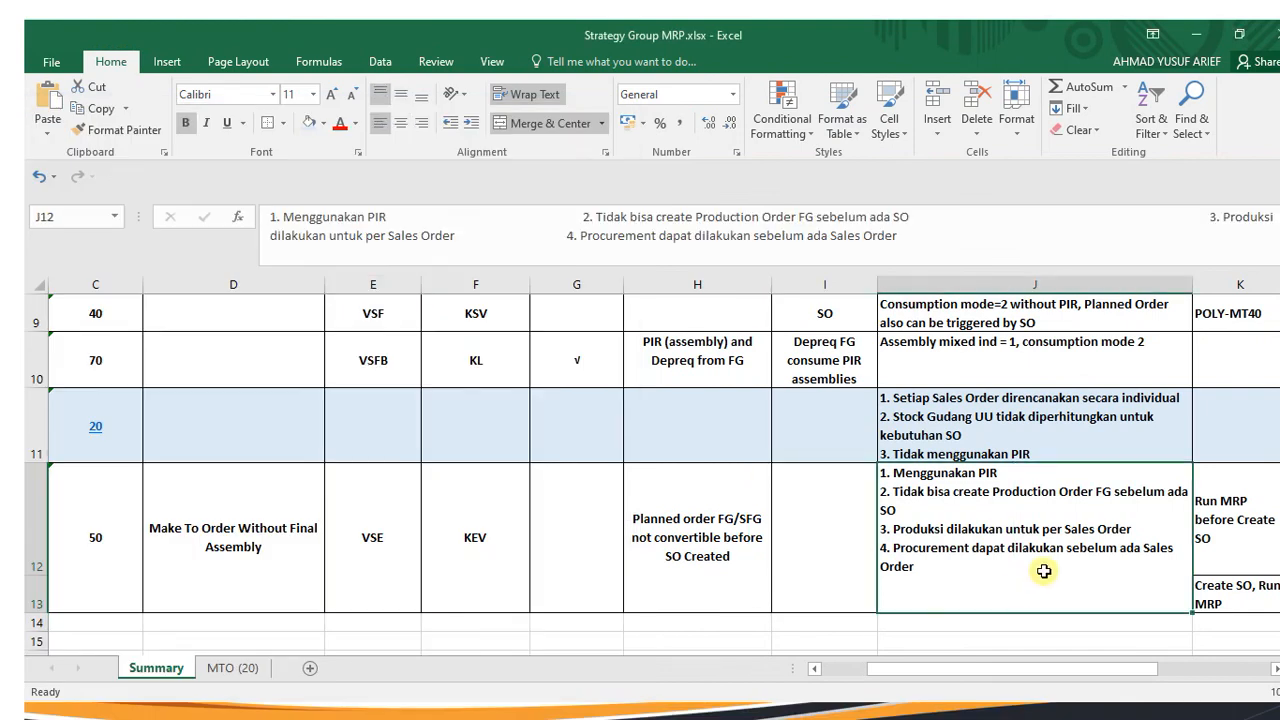
{"action": "key", "text": "Right"}
{"action": "key", "text": "Right"}
{"action": "key", "text": "Right"}
{"action": "key", "text": "Right"}
{"action": "key", "text": "Right"}
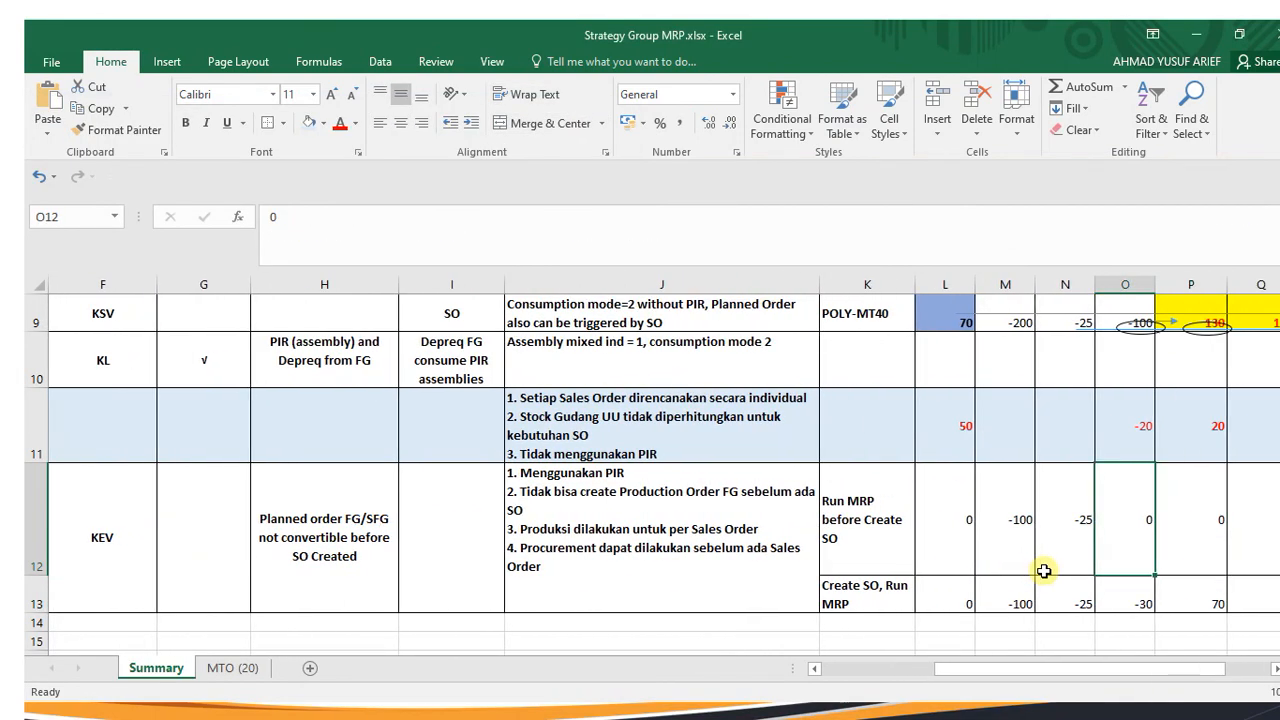
{"action": "key", "text": "Left"}
{"action": "key", "text": "Left"}
{"action": "key", "text": "Left"}
{"action": "key", "text": "Left"}
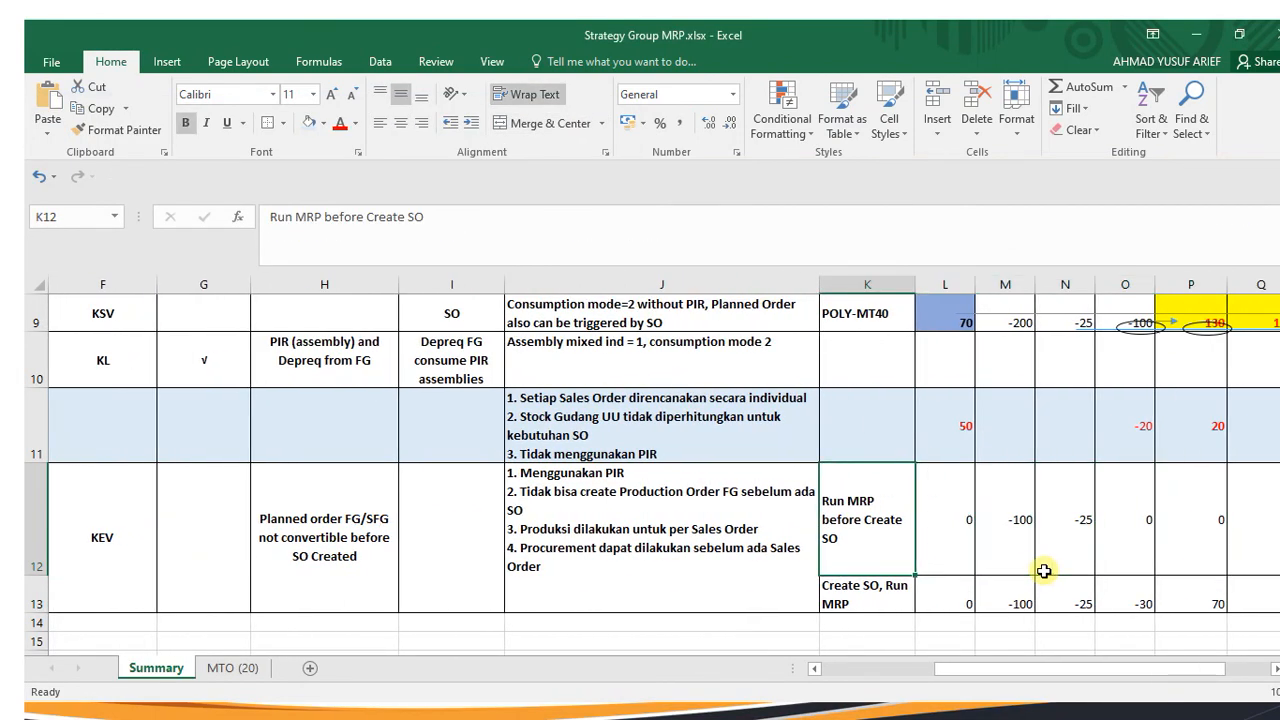
Shade the "Create SO, Run MRP" scenario cells K13:R13 with a light blue fill
{"action": "key", "text": "Down"}
{"action": "key", "text": "shift+Right"}
{"action": "key", "text": "shift+Right"}
{"action": "key", "text": "shift+Right"}
{"action": "key", "text": "shift+Right"}
{"action": "key", "text": "shift+Right"}
{"action": "key", "text": "shift+Right"}
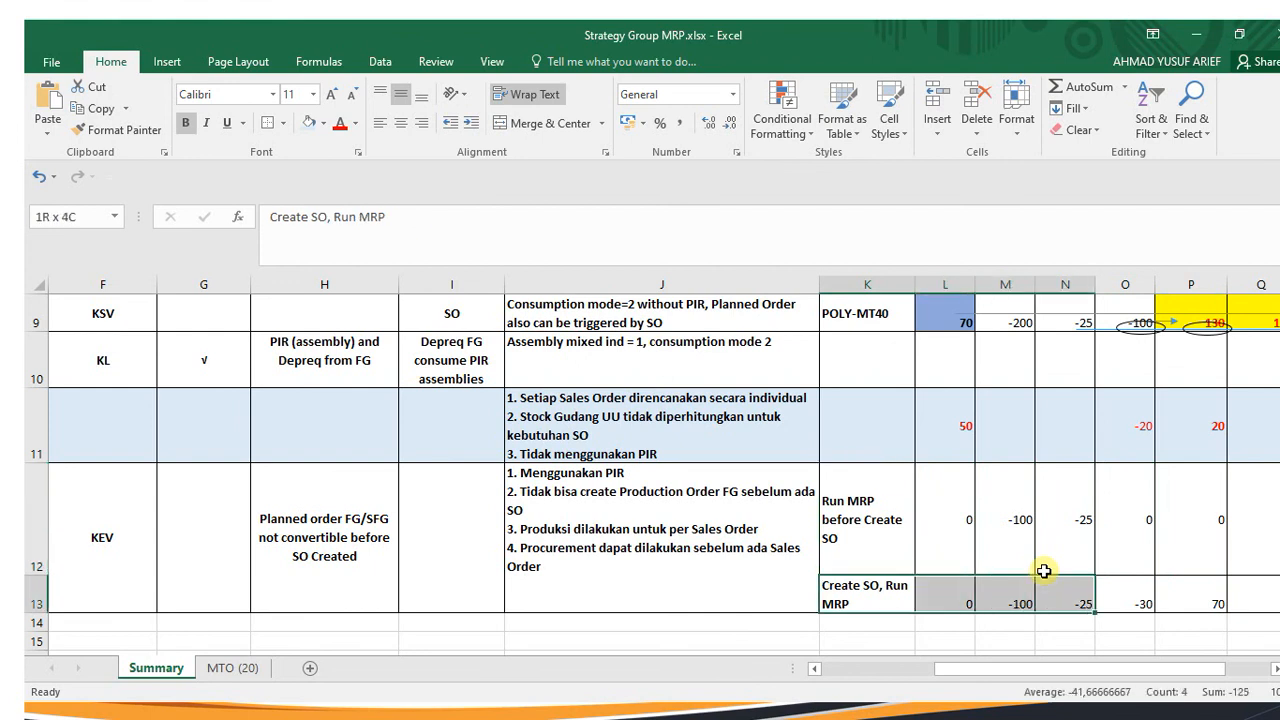
{"action": "key", "text": "shift+Right"}
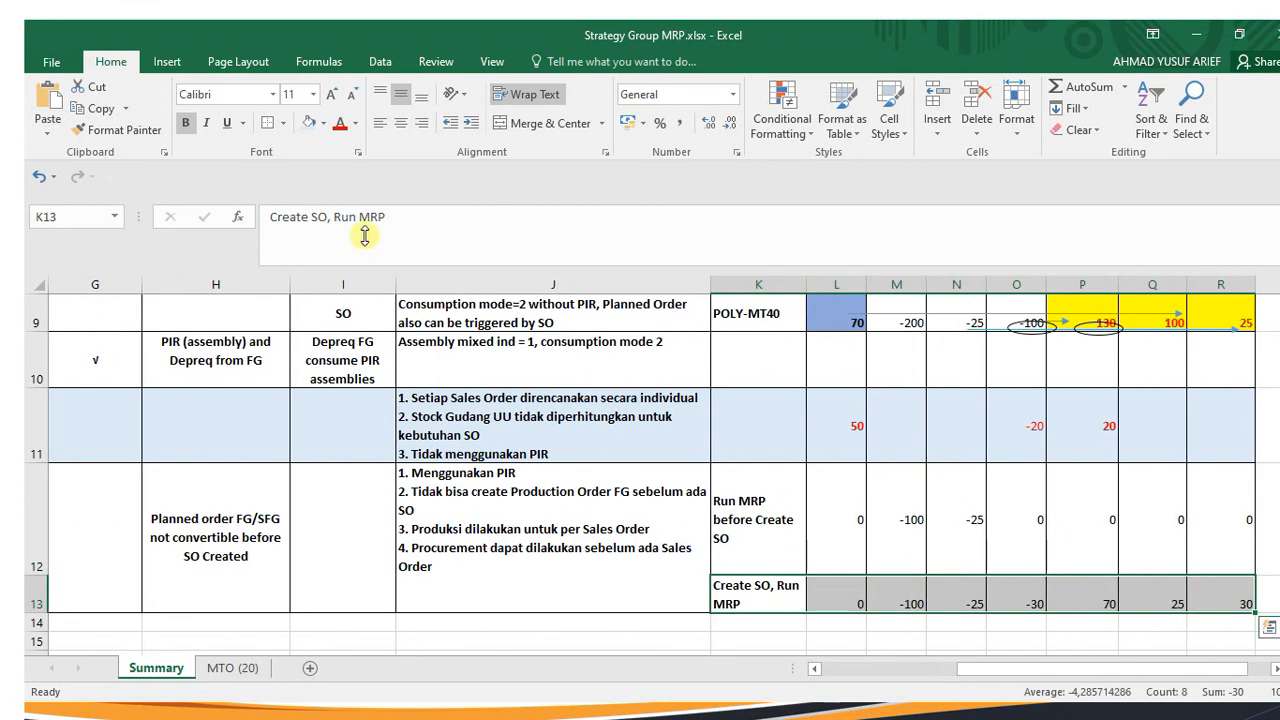
{"action": "left_click", "coordinate": [323, 122]}
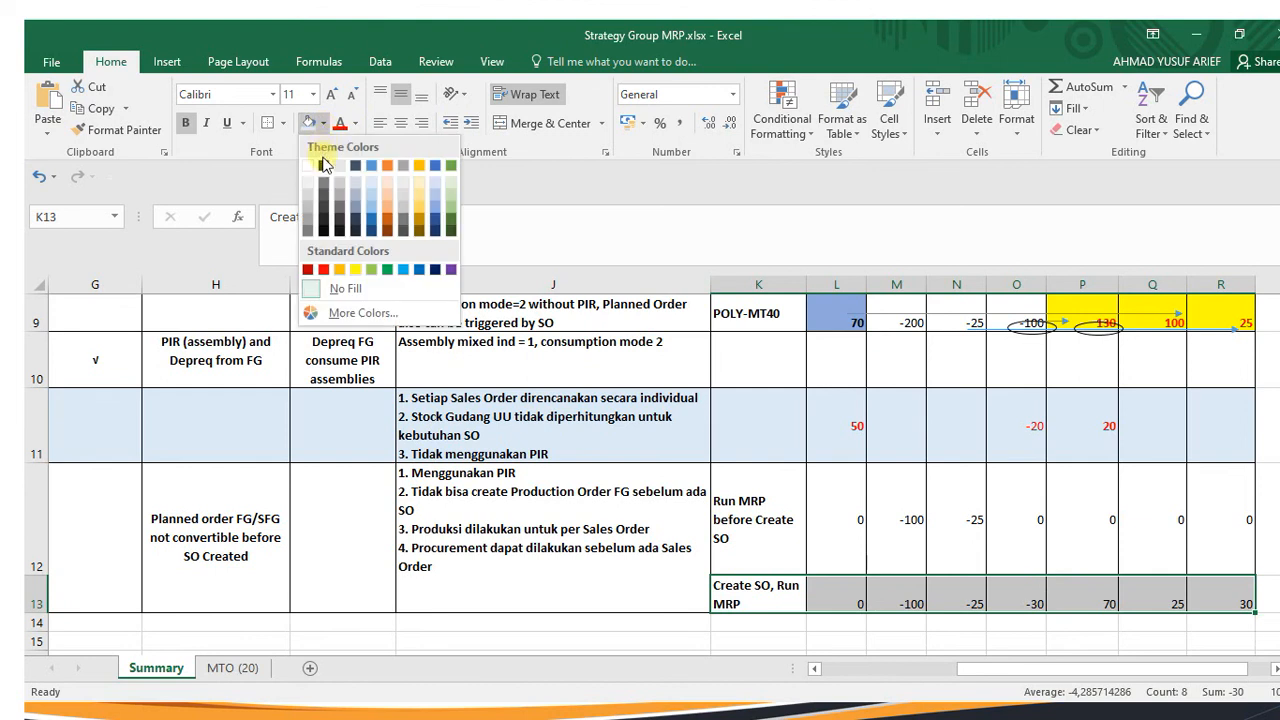
{"action": "left_click", "coordinate": [373, 200]}
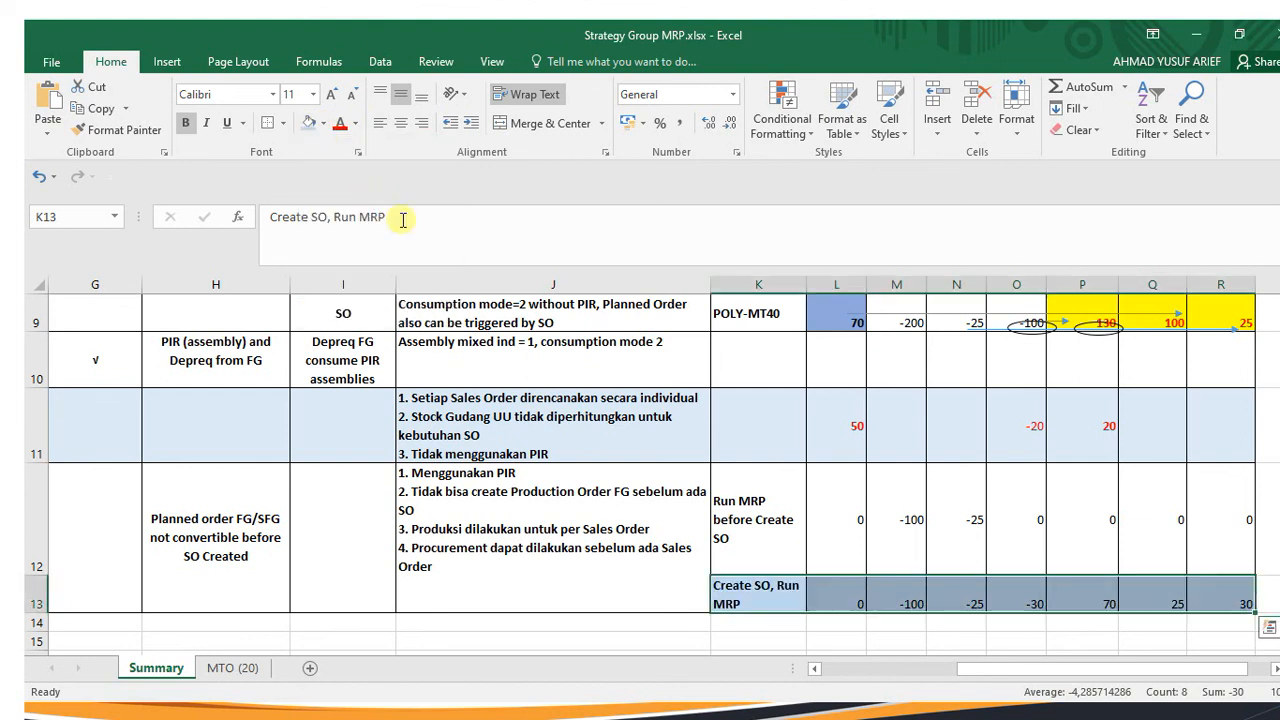
{"action": "left_click", "coordinate": [823, 485]}
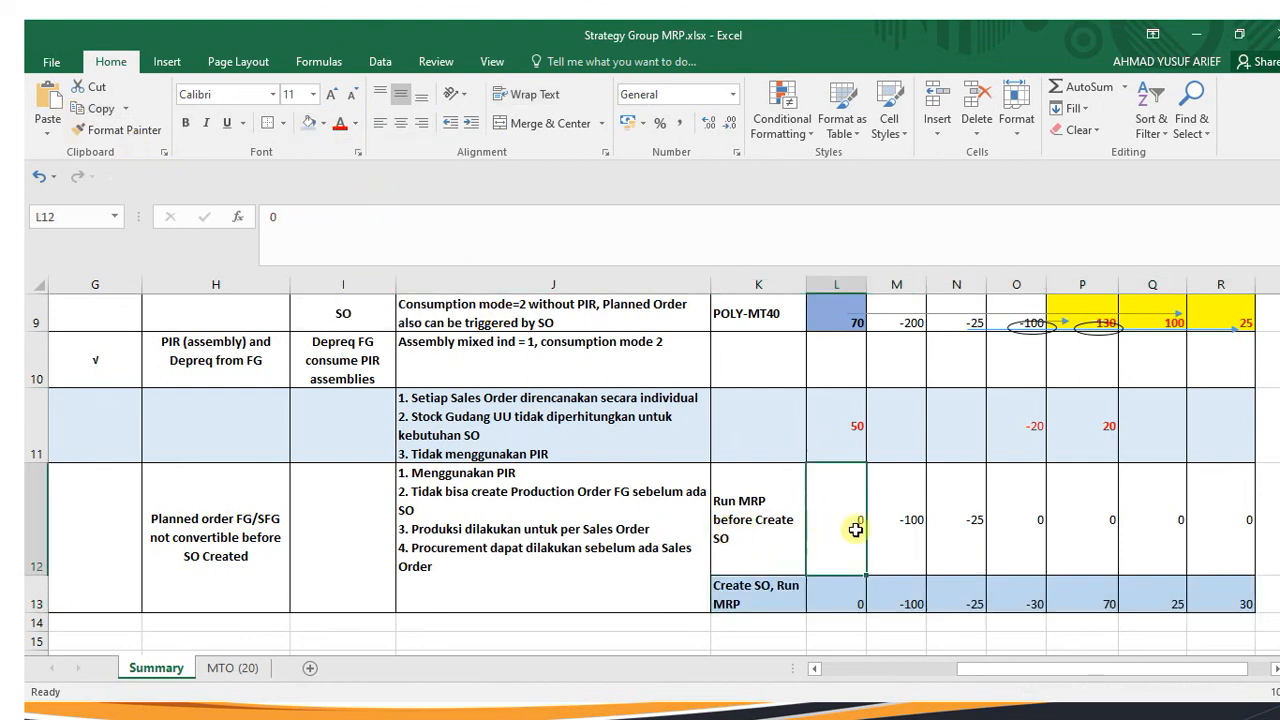
Switch to the SAP planning table and enter BIKE-MT50 planned requirements of 100 for 12.2021 and 25 for 01.2022
{"action": "left_click", "coordinate": [918, 530]}
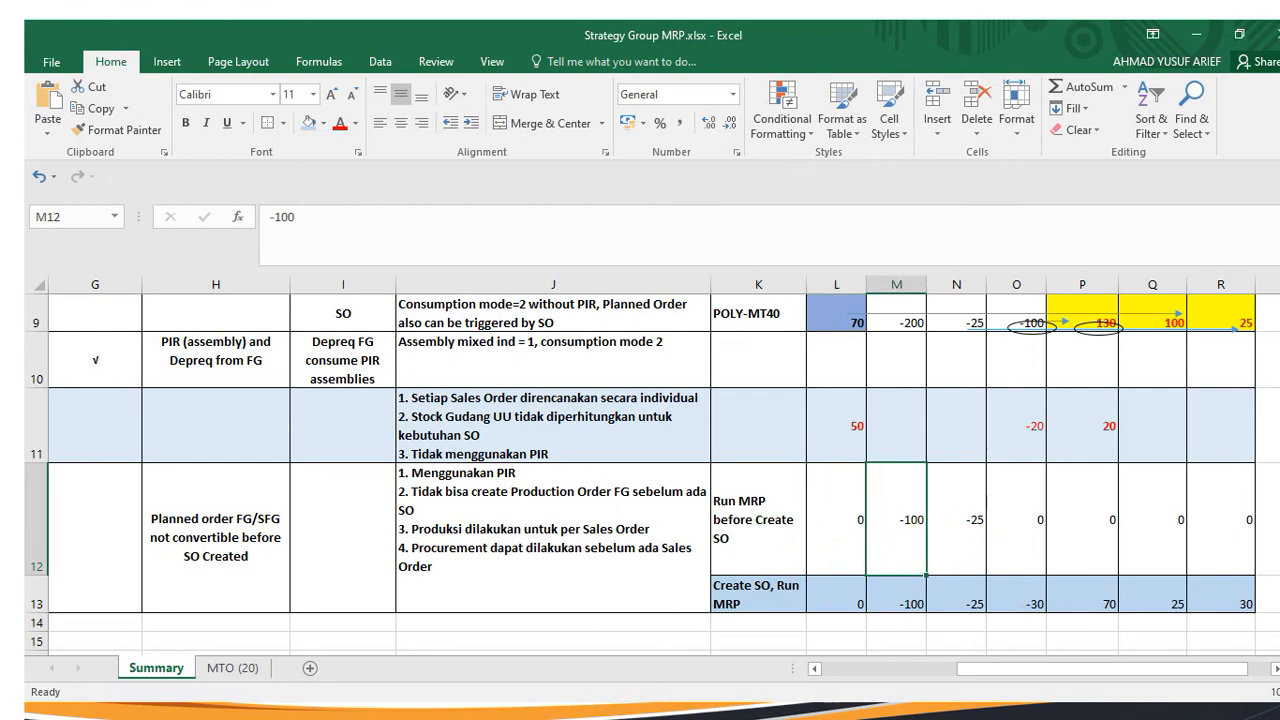
{"action": "key", "text": "super"}
{"action": "mouse_move", "coordinate": [782, 714]}
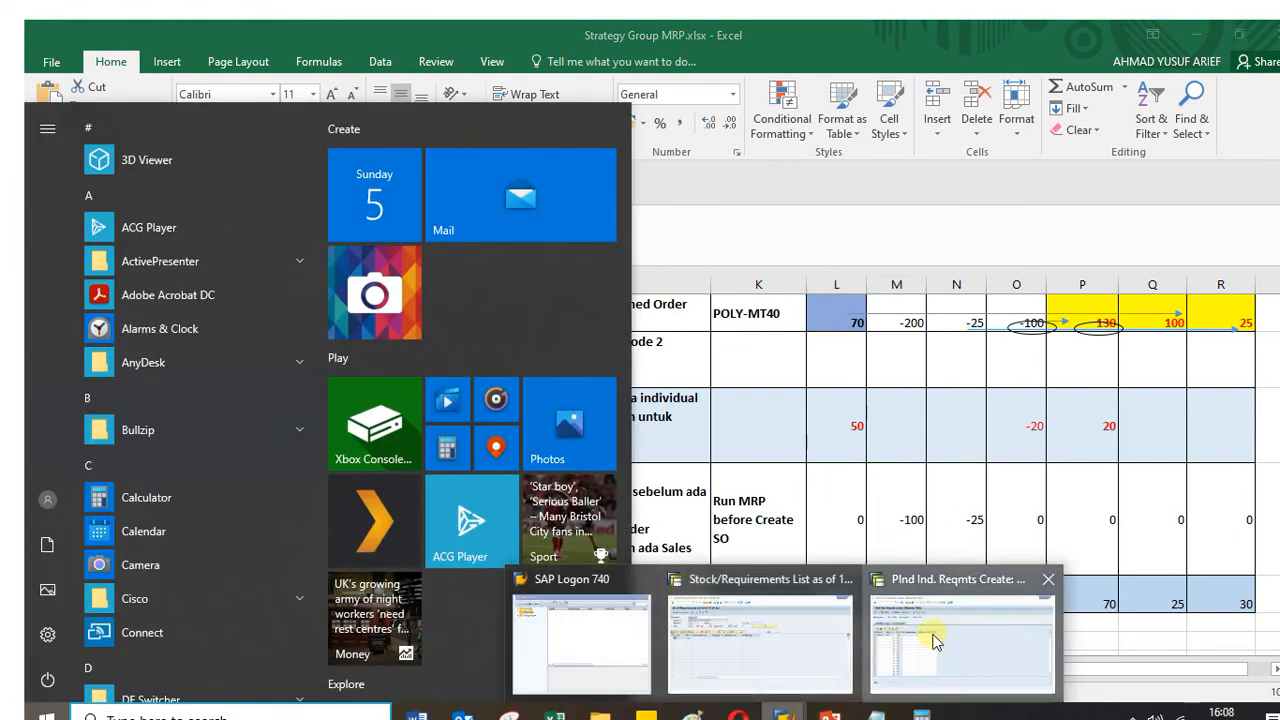
{"action": "left_click", "coordinate": [935, 640]}
{"action": "left_click", "coordinate": [368, 294]}
{"action": "type", "text": "10"}
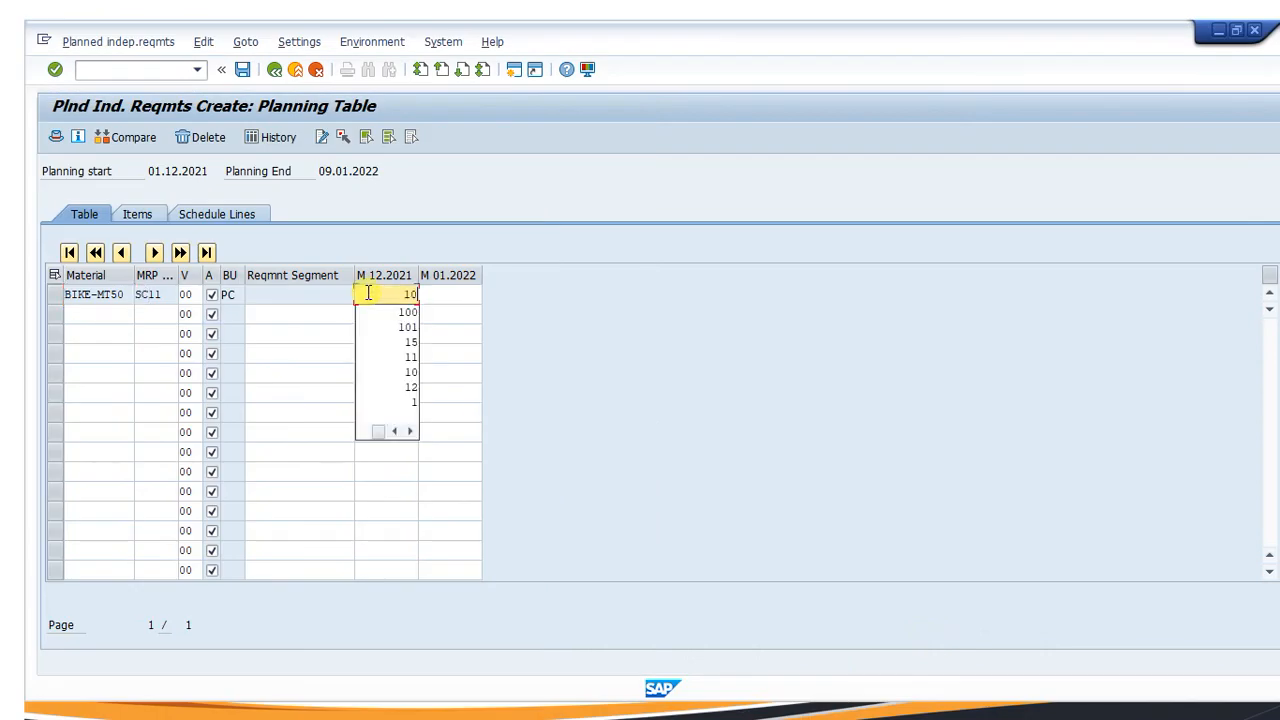
{"action": "type", "text": "0"}
{"action": "left_click", "coordinate": [428, 296]}
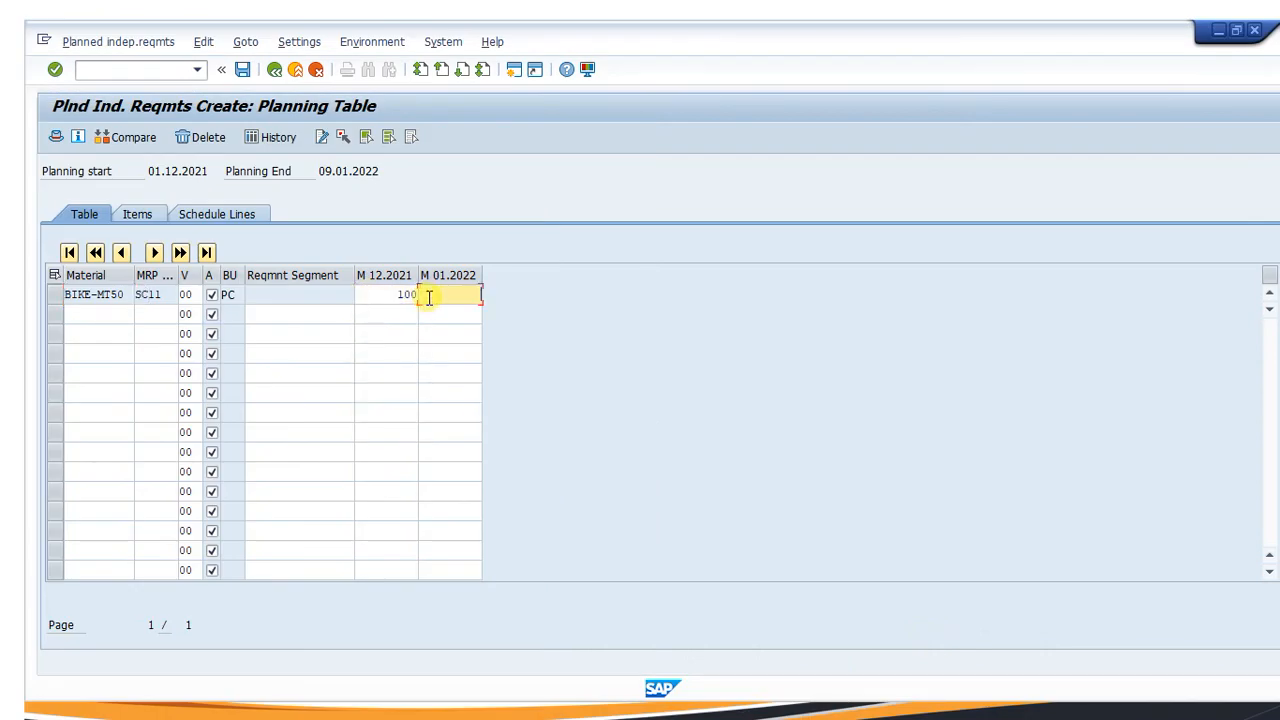
{"action": "type", "text": "25"}
{"action": "key", "text": "Return"}
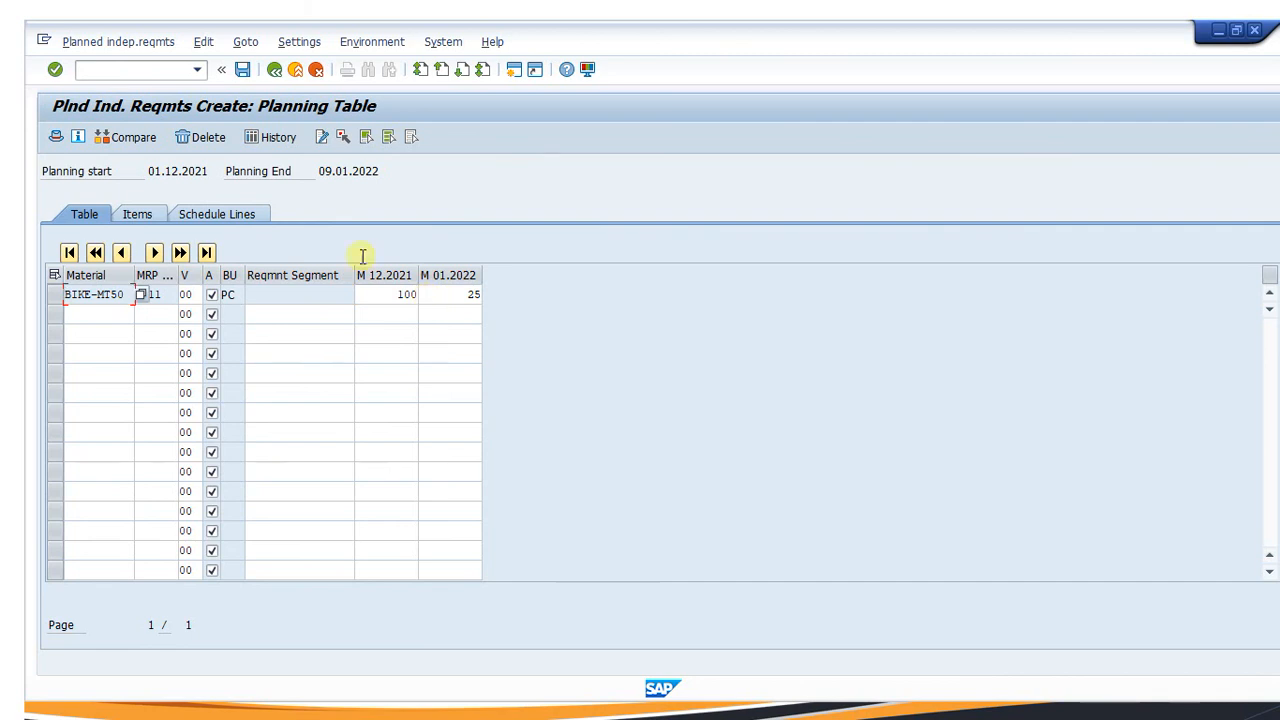
Save the BIKE-MT50 planned requirements, then refresh its stock/requirements list and check the two requirement quantities
{"action": "left_click", "coordinate": [243, 71]}
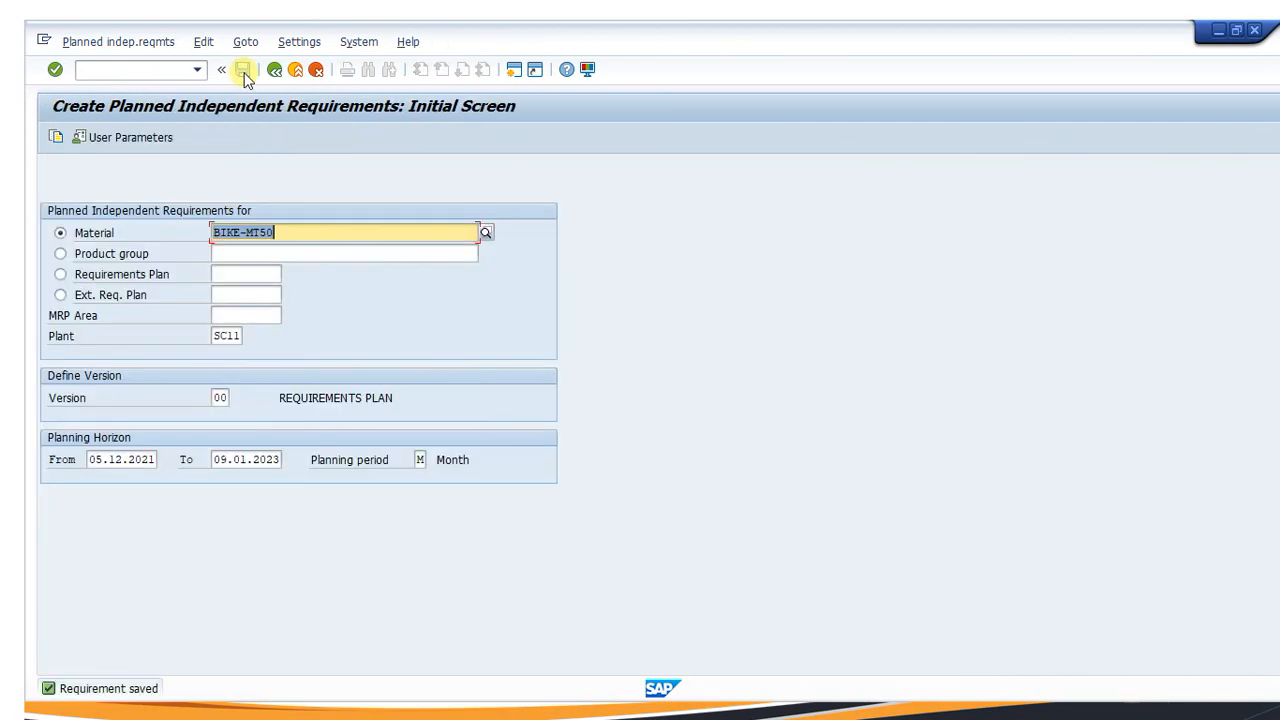
{"action": "key", "text": "super"}
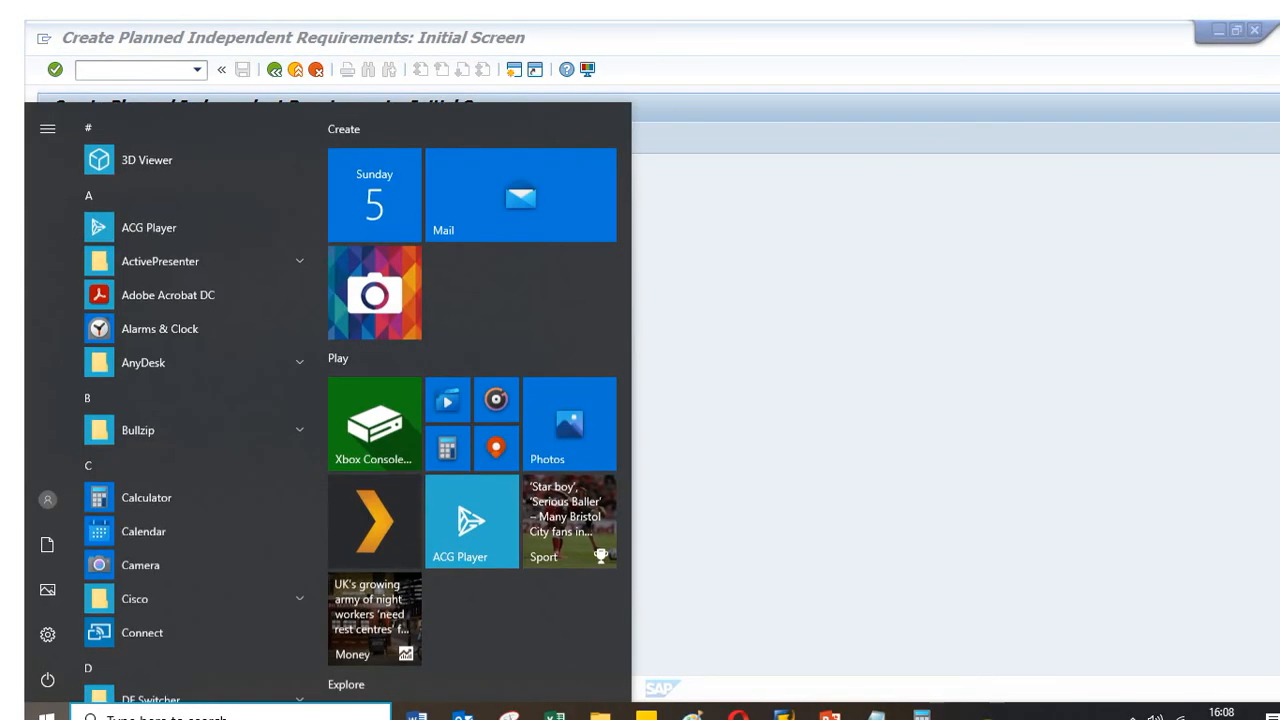
{"action": "mouse_move", "coordinate": [786, 712]}
{"action": "left_click", "coordinate": [766, 645]}
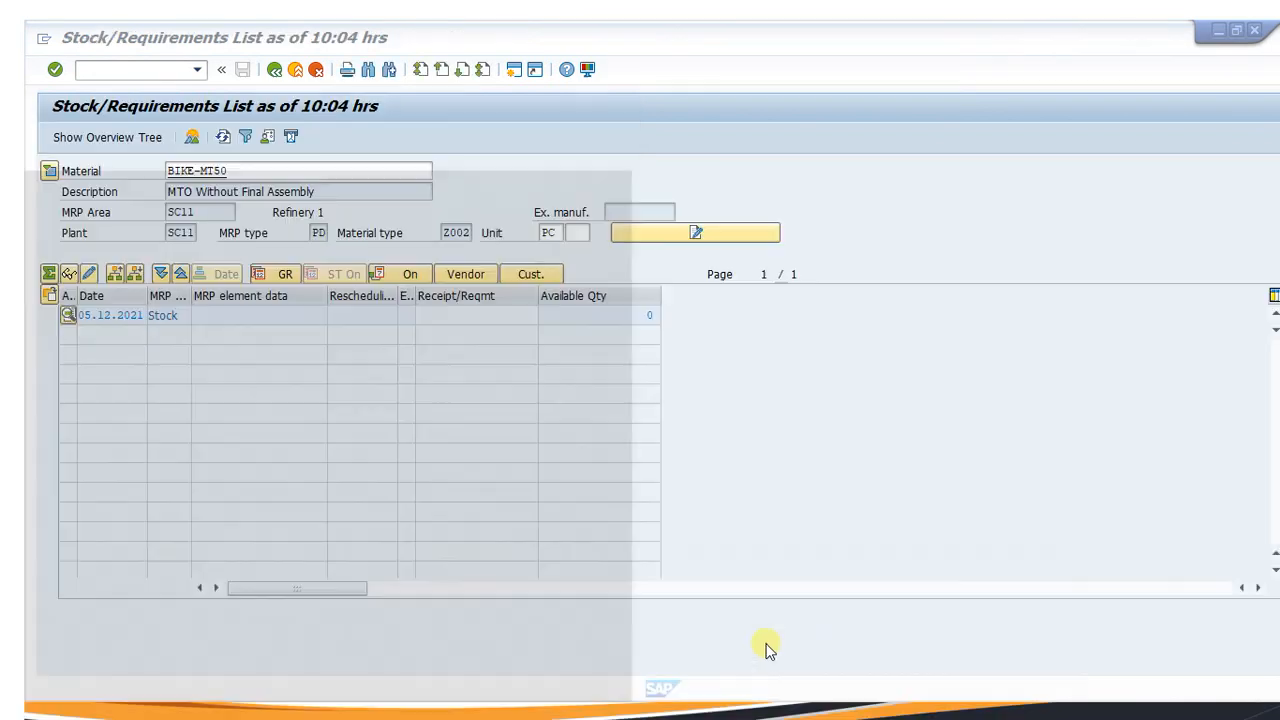
{"action": "left_click", "coordinate": [224, 138]}
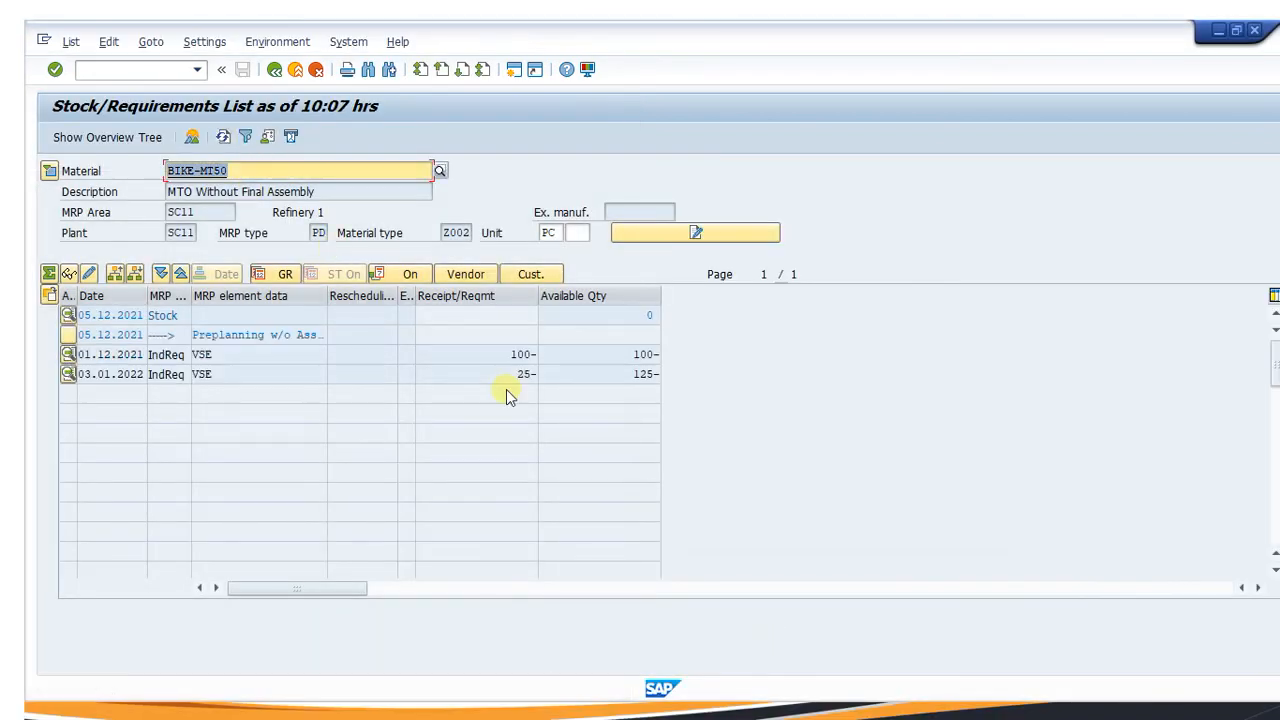
{"action": "left_click_drag", "start_coordinate": [510, 354], "coordinate": [535, 354]}
{"action": "left_click", "coordinate": [500, 370]}
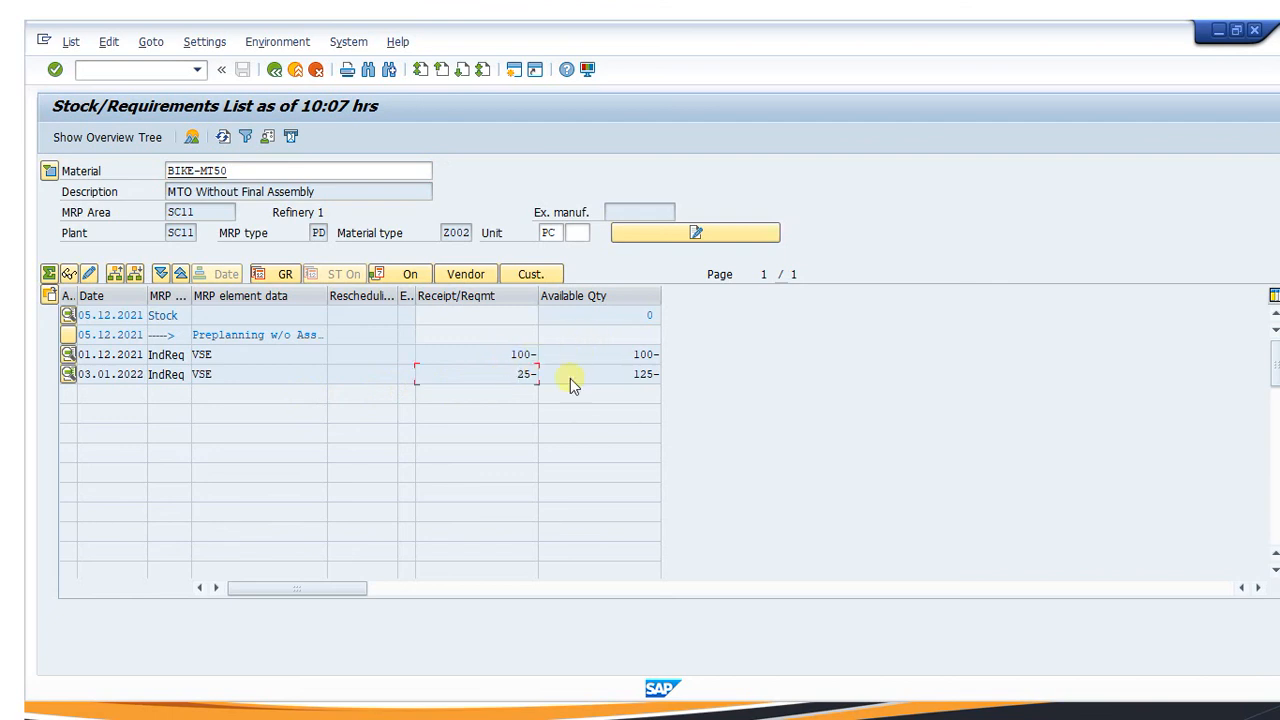
Switch to the Excel workbook and compare the "Run MRP before Create SO" quantities in row 12
{"action": "key", "text": "super"}
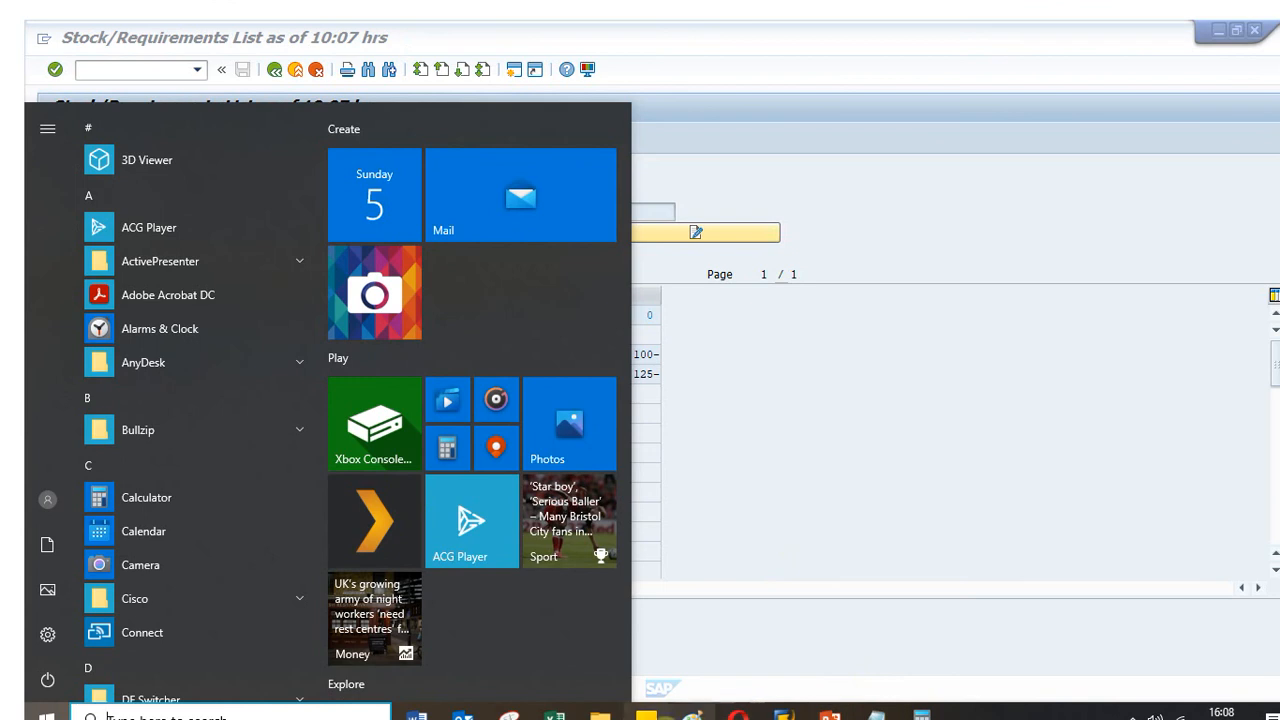
{"action": "left_click", "coordinate": [555, 718]}
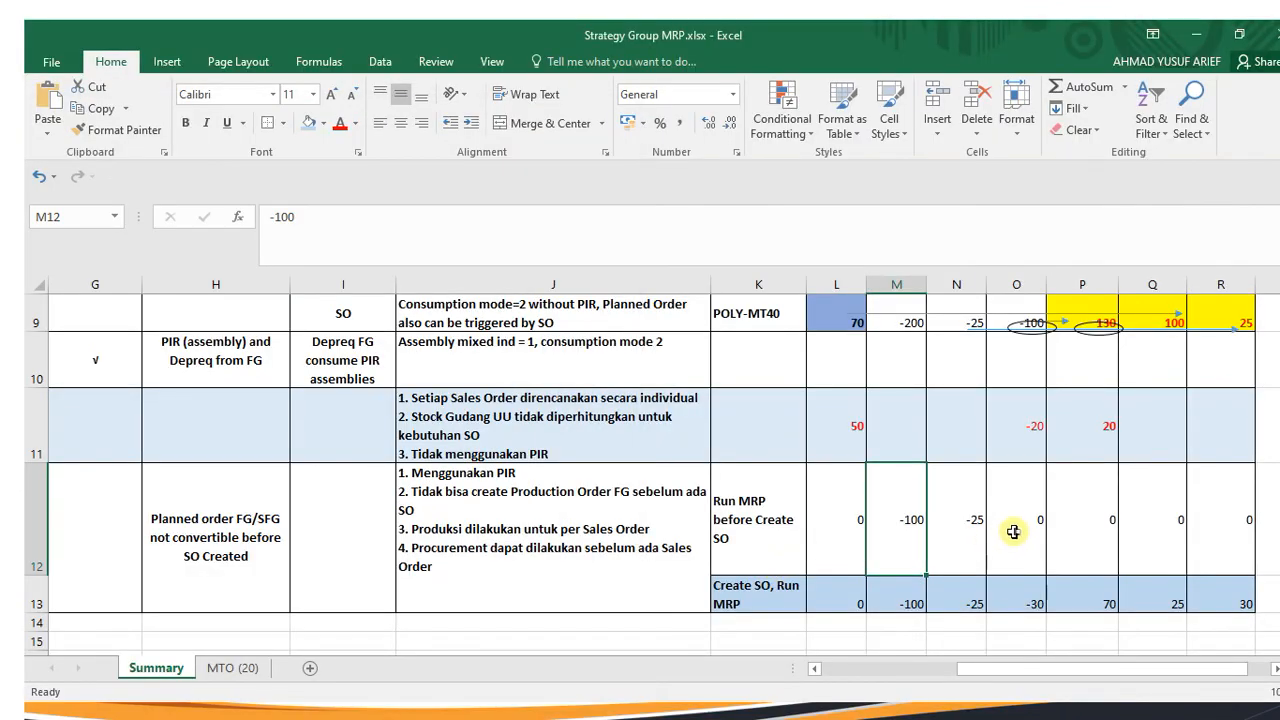
{"action": "left_click", "coordinate": [1067, 515]}
{"action": "key", "text": "Left"}
{"action": "key", "text": "Left"}
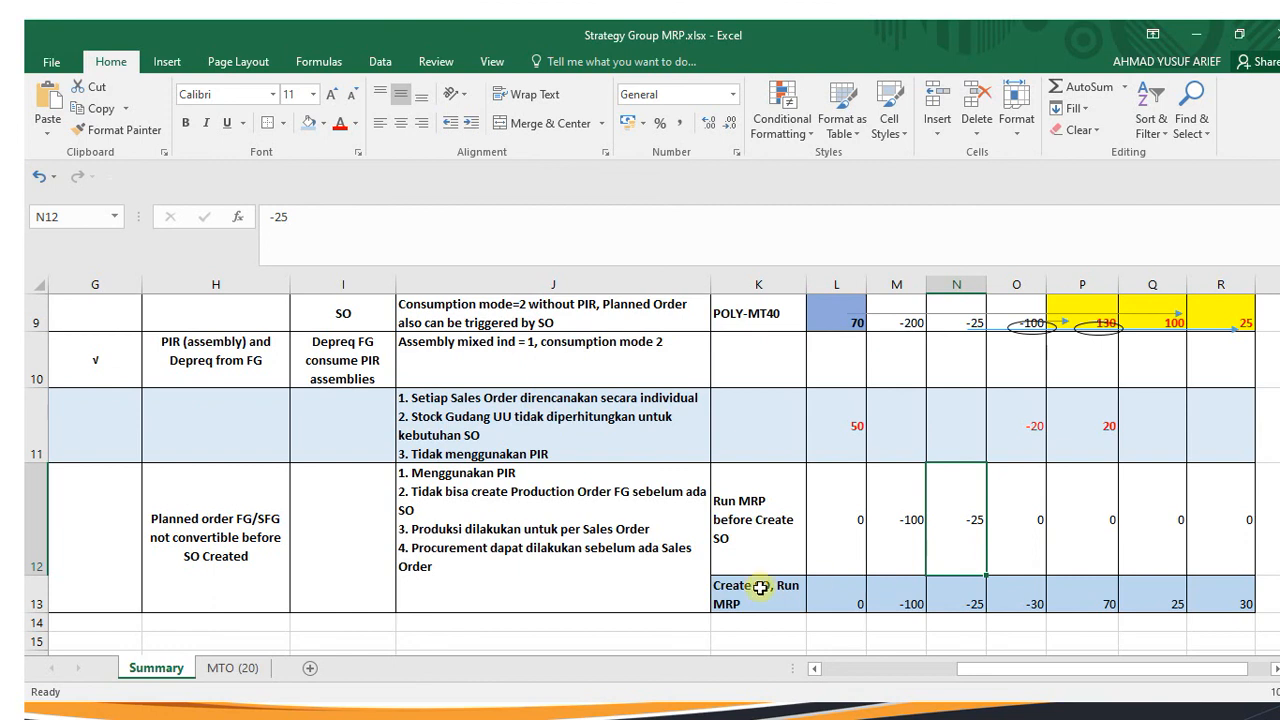
Switch to the SAP planned requirements window and run multi-level MRP with MD02 for BIKE-MT50 in plant SC11 using processing key NETCH
{"action": "key", "text": "super"}
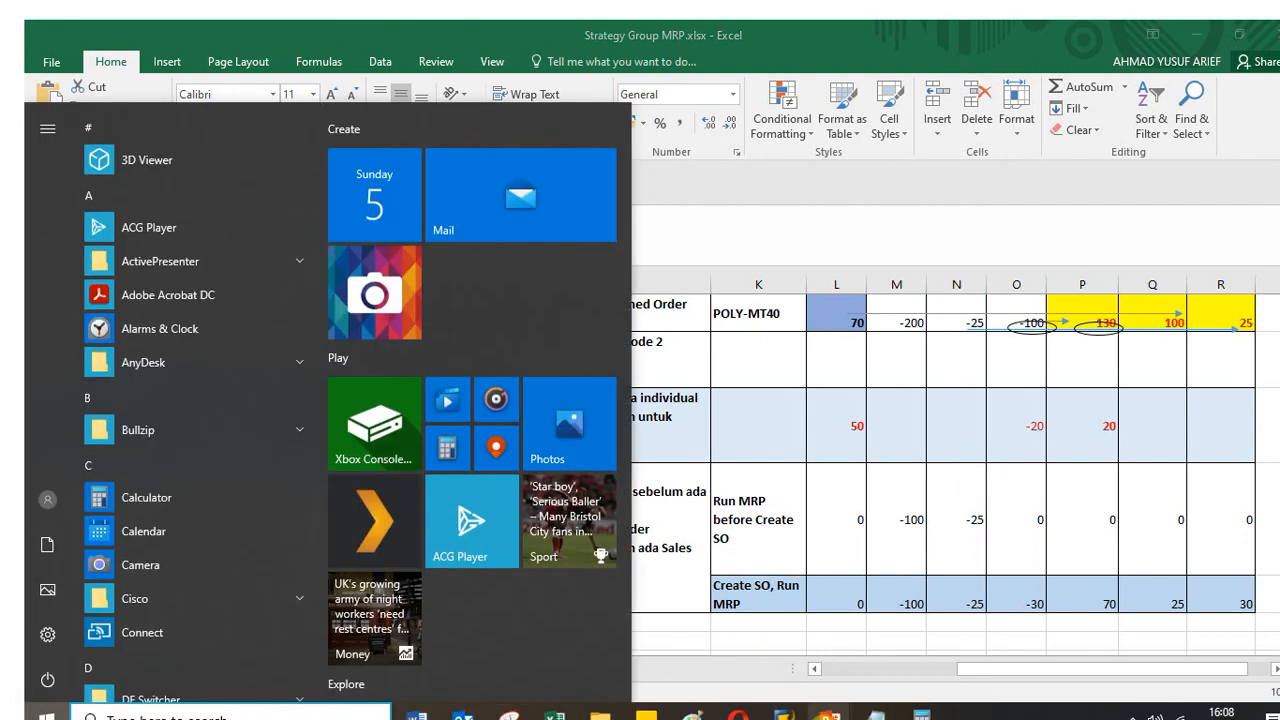
{"action": "mouse_move", "coordinate": [787, 716]}
{"action": "left_click", "coordinate": [923, 654]}
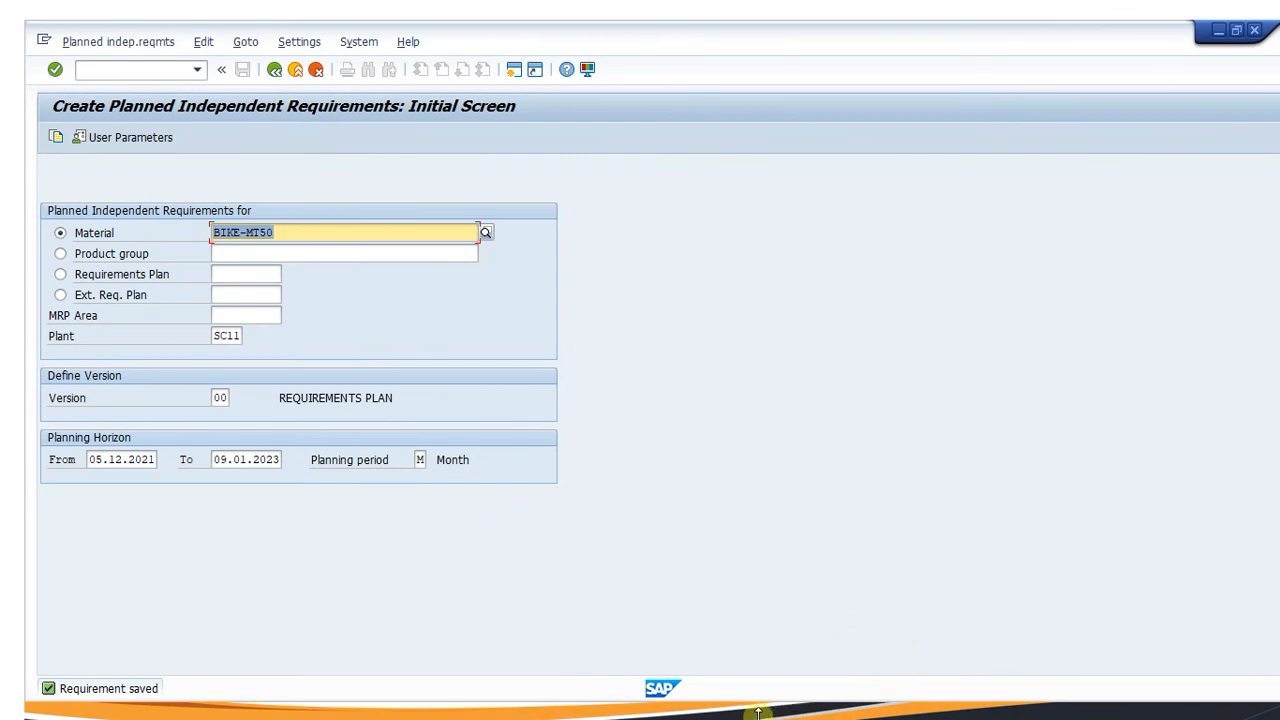
{"action": "left_click", "coordinate": [115, 69]}
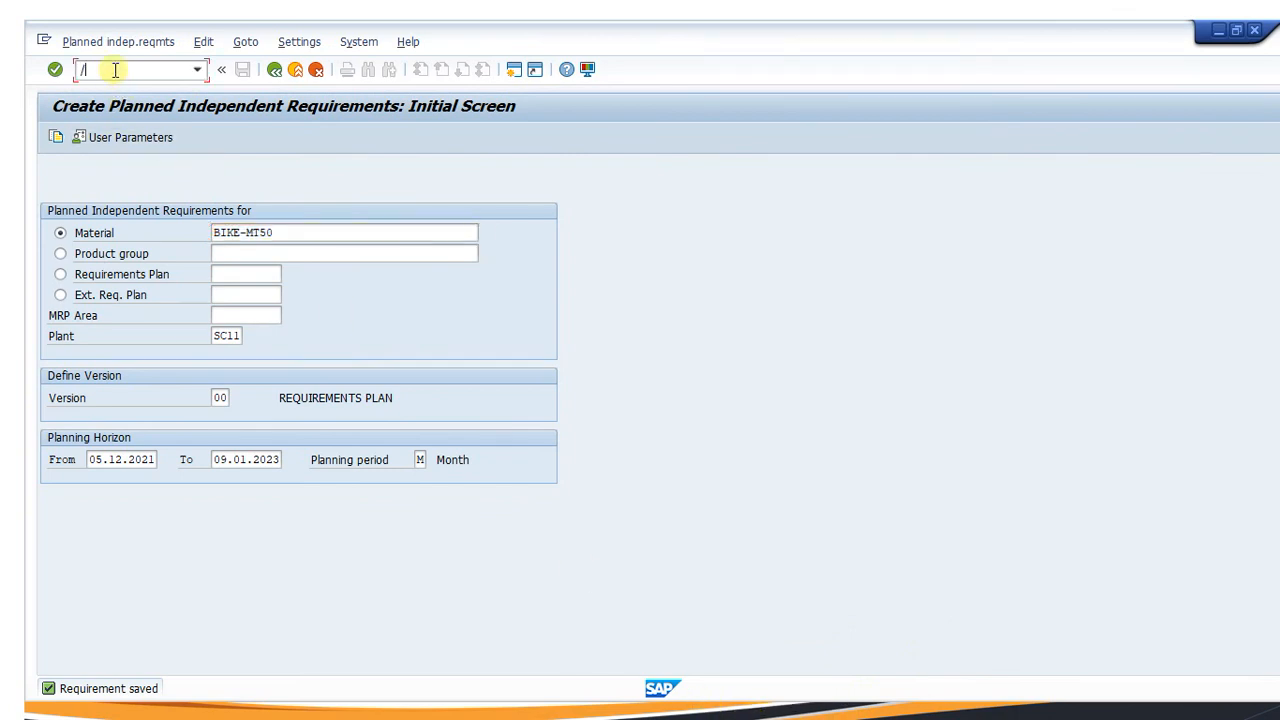
{"action": "type", "text": "/nmd02"}
{"action": "key", "text": "Return"}
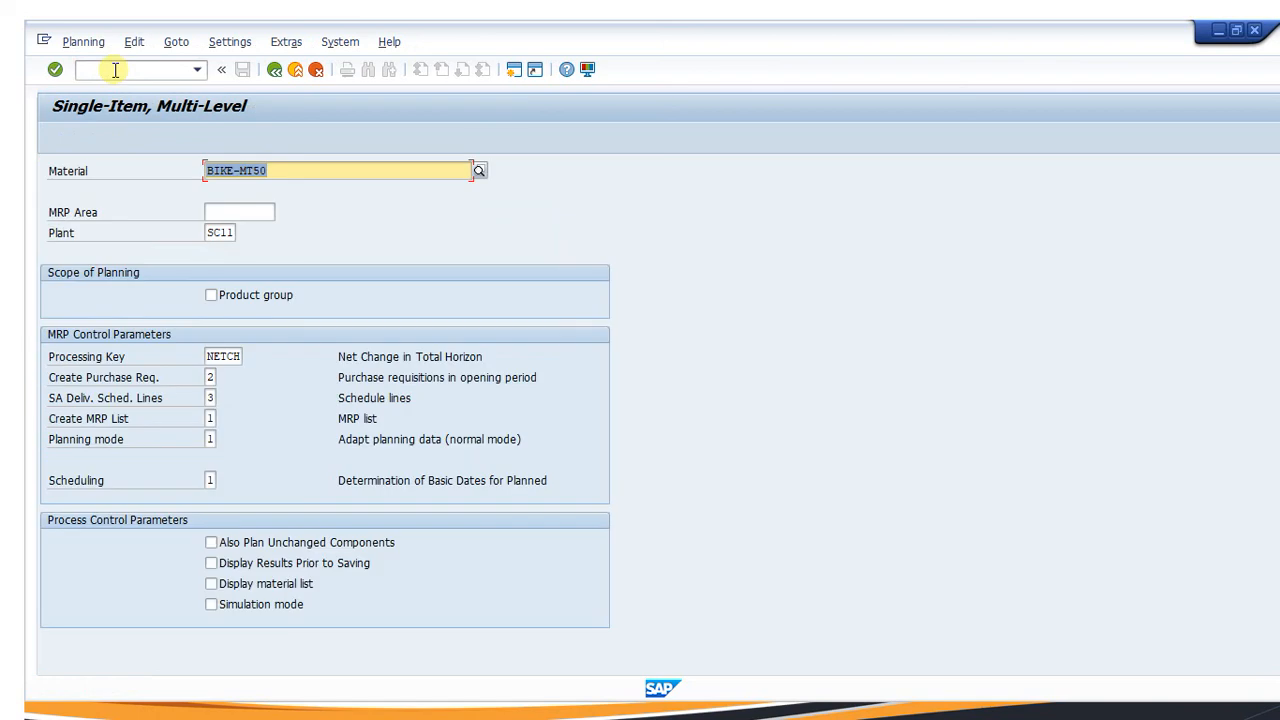
{"action": "key", "text": "Return"}
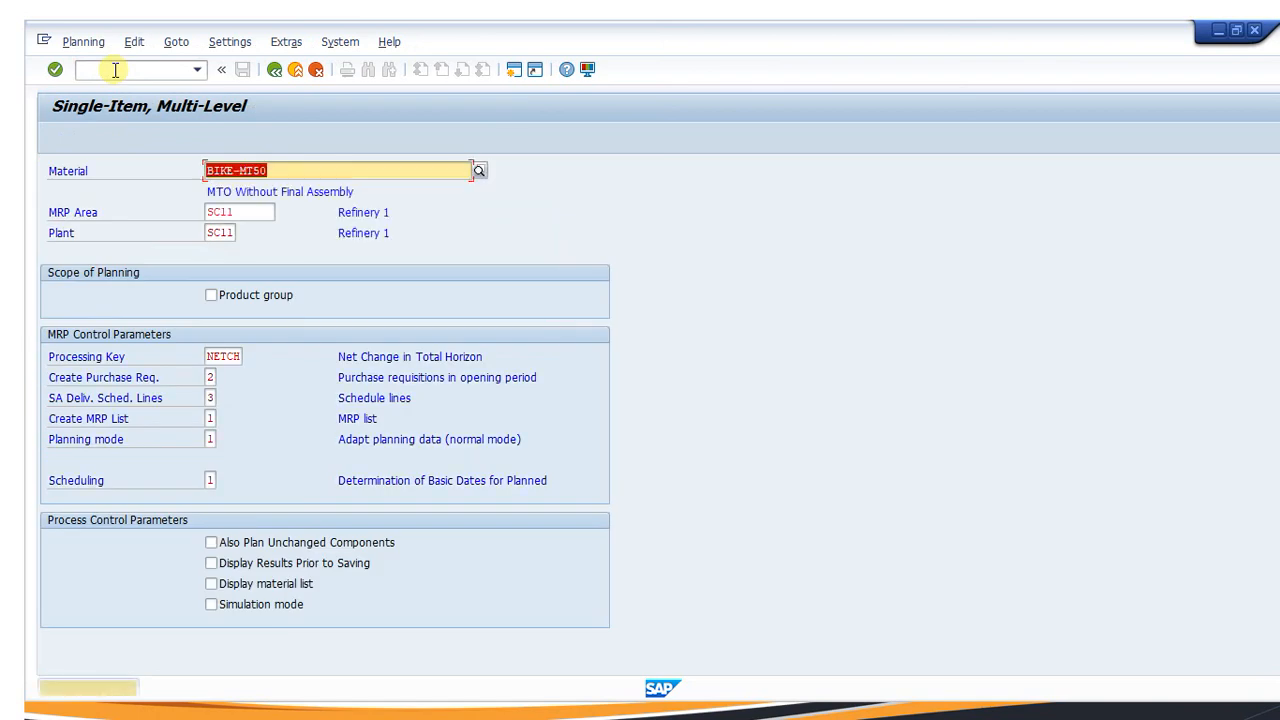
{"action": "key", "text": "Return"}
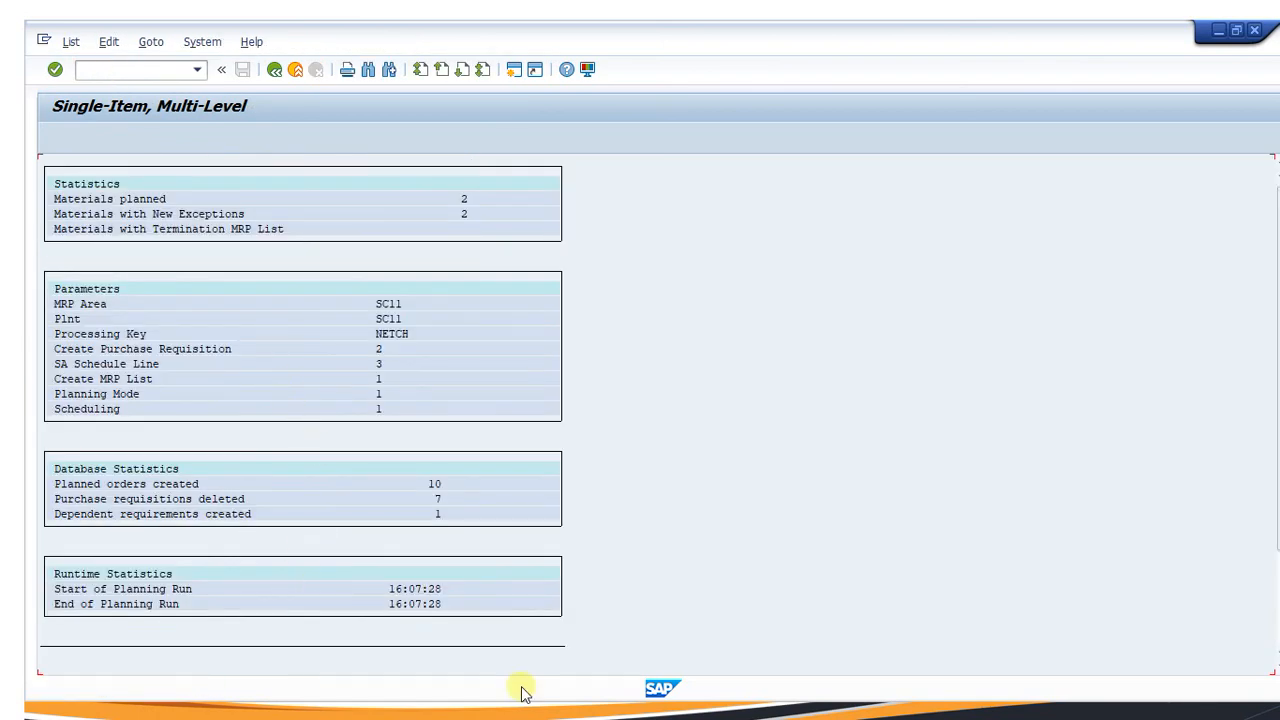
Switch to the refreshed BIKE-MT50 stock/requirements list and examine the planned order and requirement quantities
{"action": "key", "text": "super"}
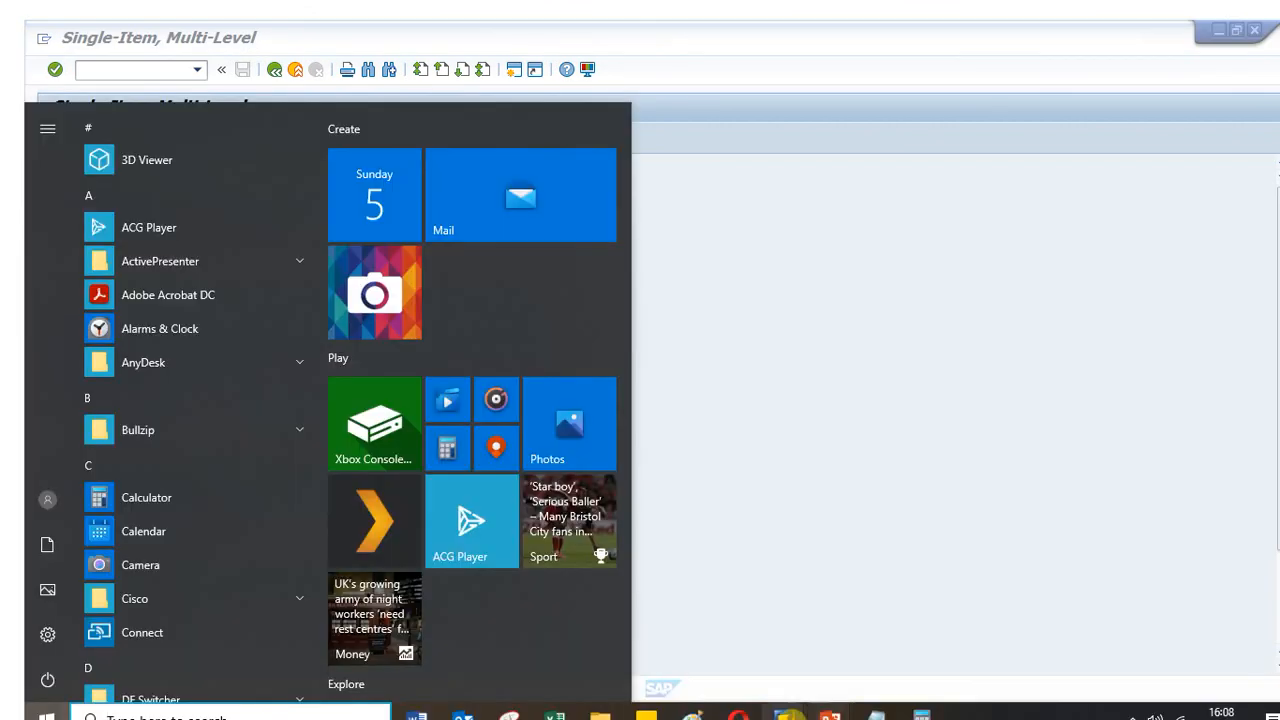
{"action": "mouse_move", "coordinate": [783, 712]}
{"action": "left_click", "coordinate": [690, 580]}
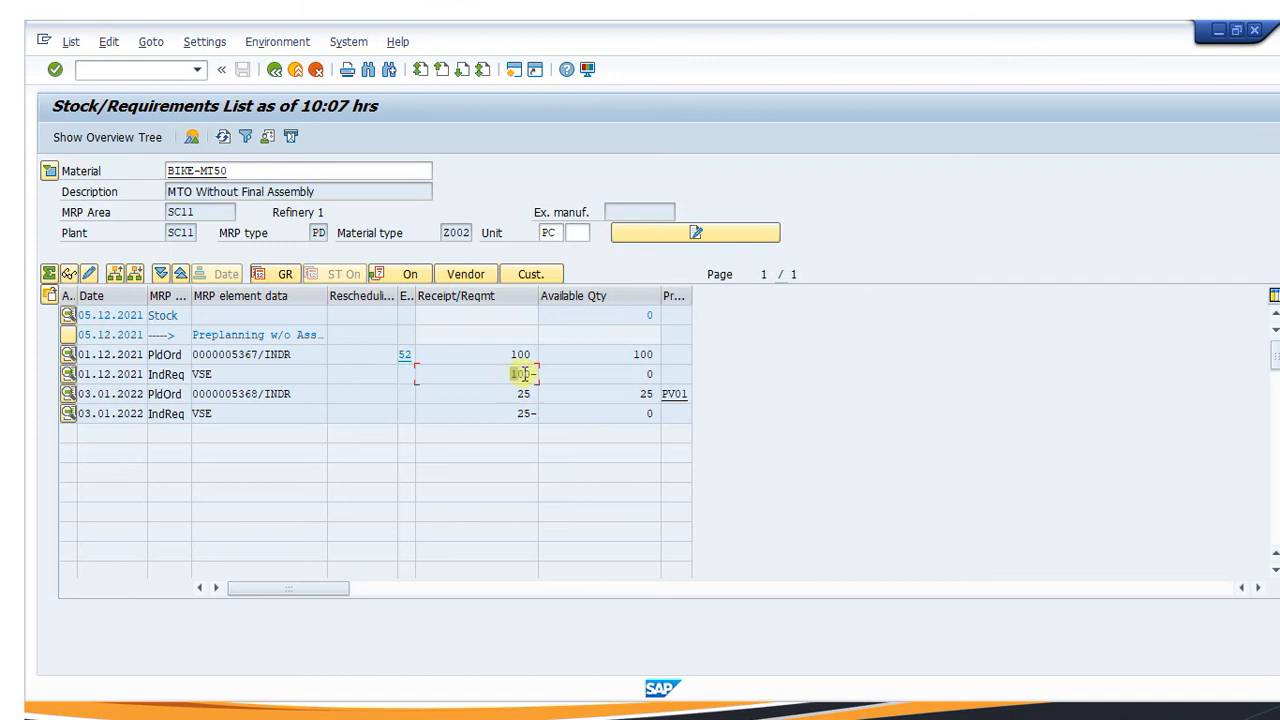
{"action": "left_click_drag", "start_coordinate": [523, 374], "coordinate": [537, 374]}
{"action": "left_click", "coordinate": [517, 396]}
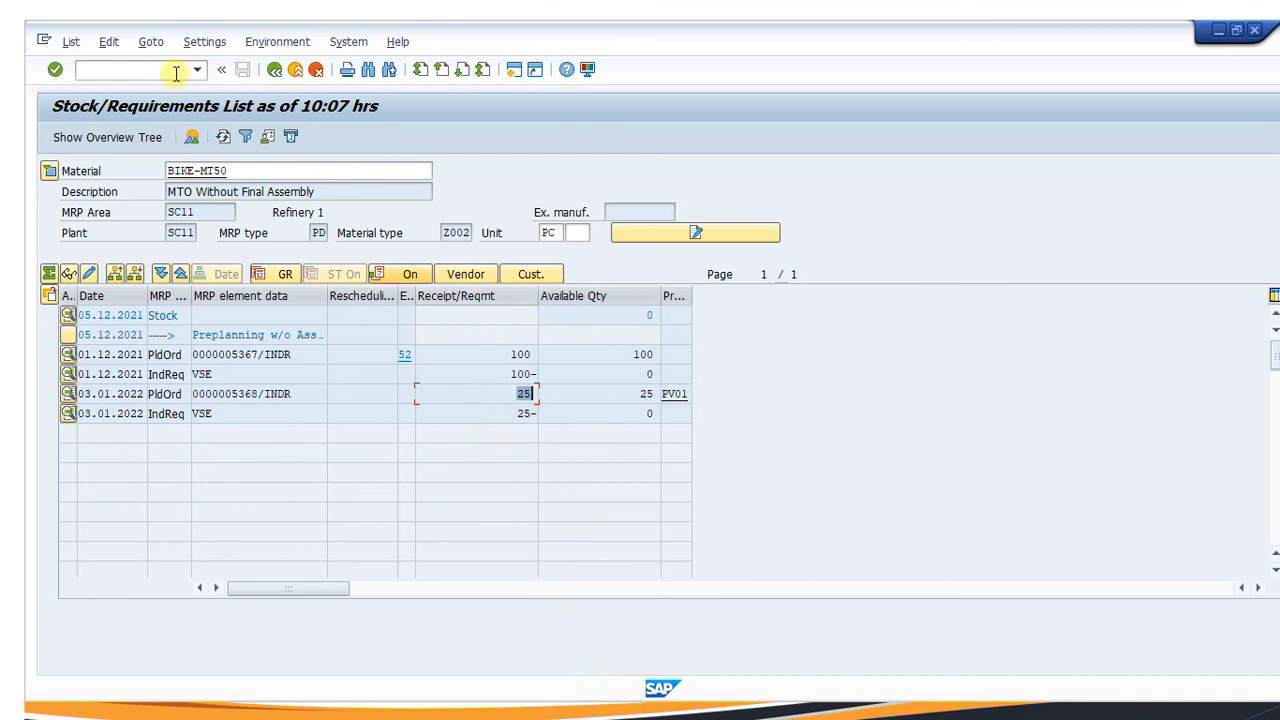
Switch to the SAP window with the MRP run statistics and open sales order creation with transaction VA01
{"action": "left_click", "coordinate": [127, 70]}
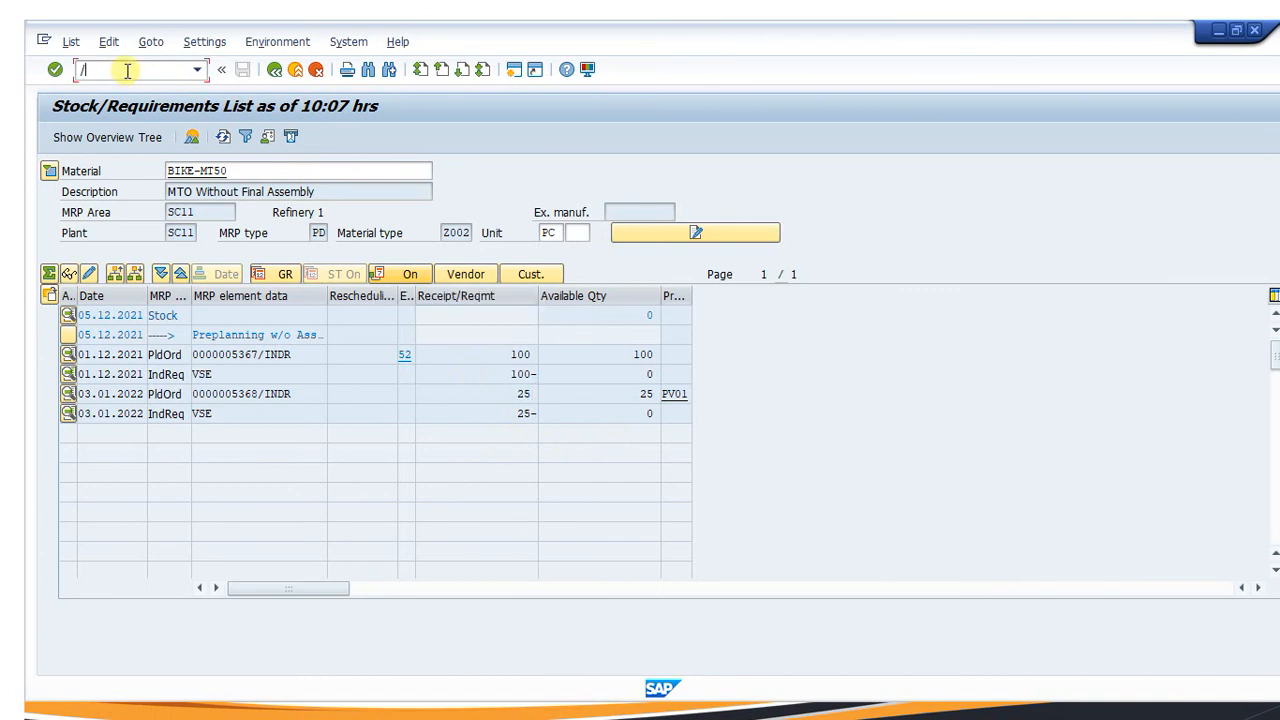
{"action": "type", "text": "/"}
{"action": "key", "text": "super"}
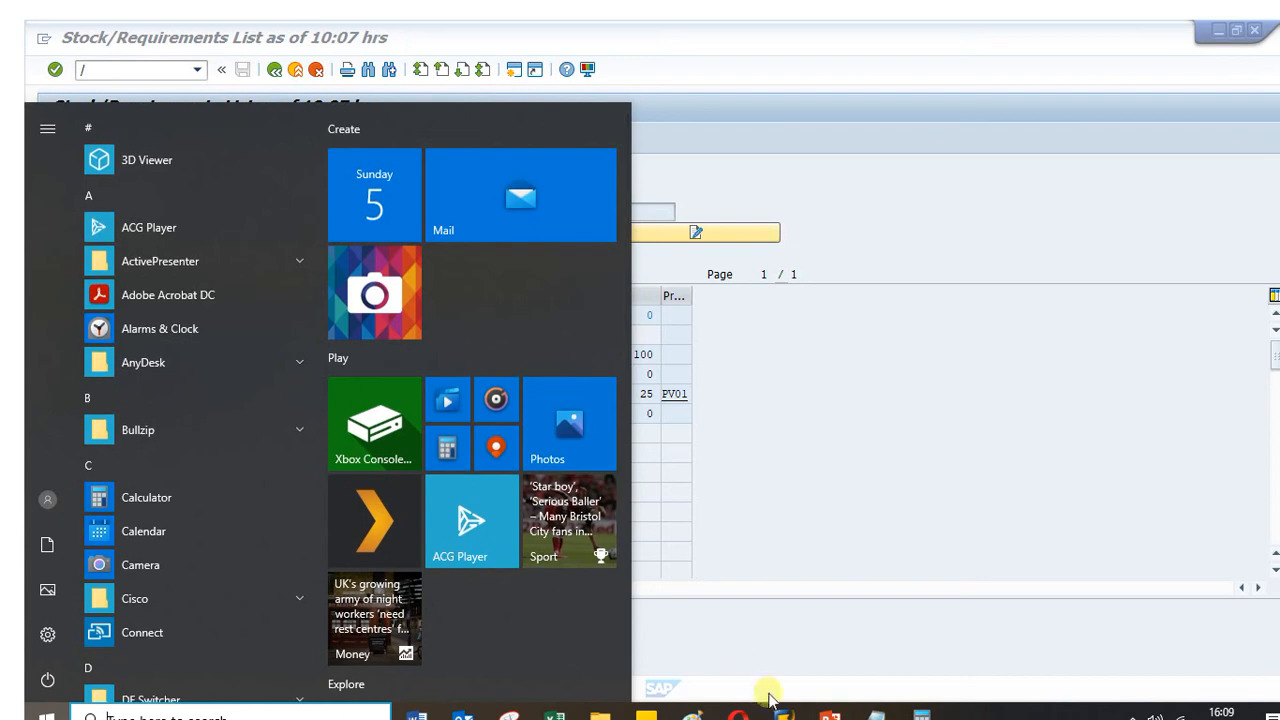
{"action": "mouse_move", "coordinate": [783, 712]}
{"action": "left_click", "coordinate": [906, 645]}
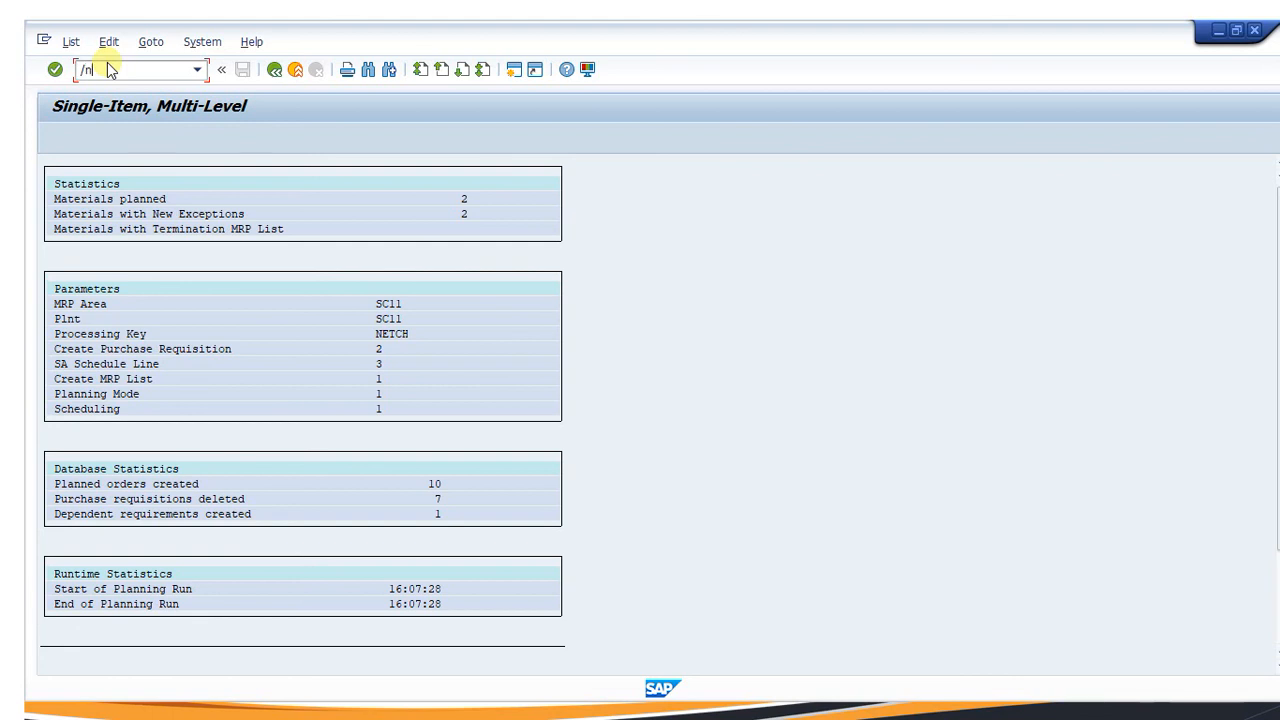
{"action": "type", "text": "nva01"}
{"action": "key", "text": "Return"}
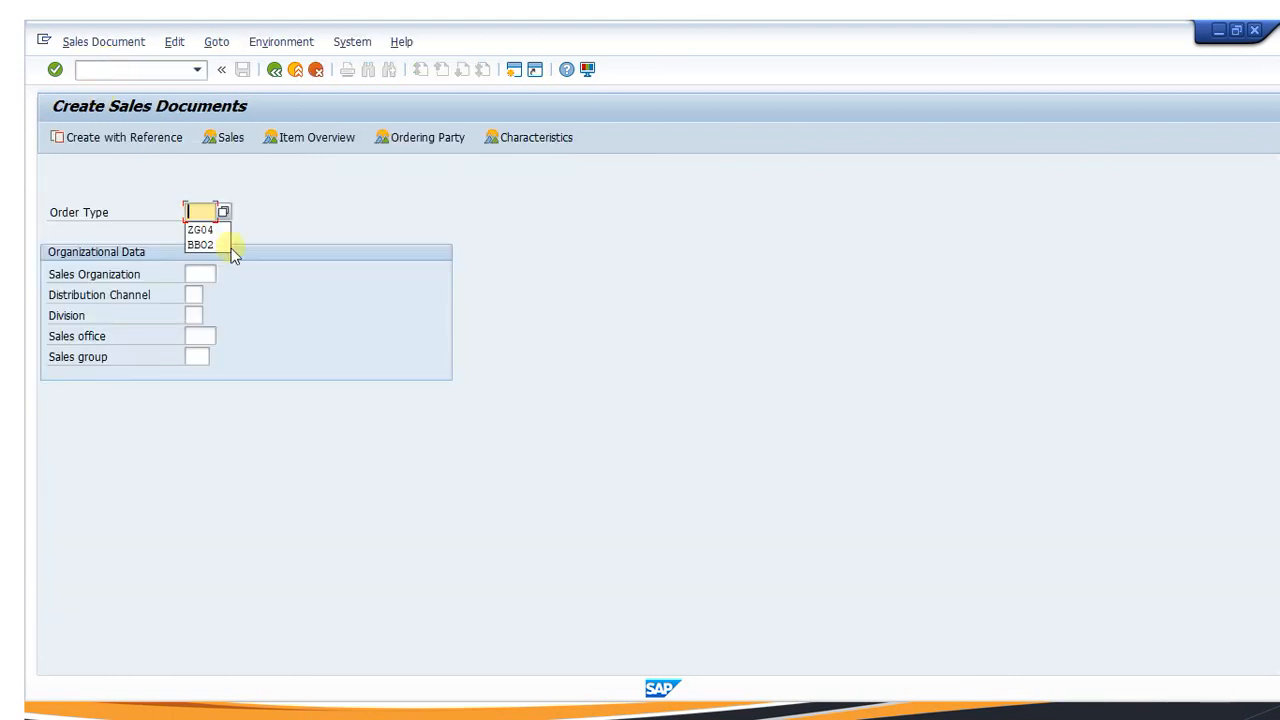
Start a sales document of order type ZG04 with sales organization GU04, distribution channel G4 and a division
{"action": "left_click", "coordinate": [204, 232]}
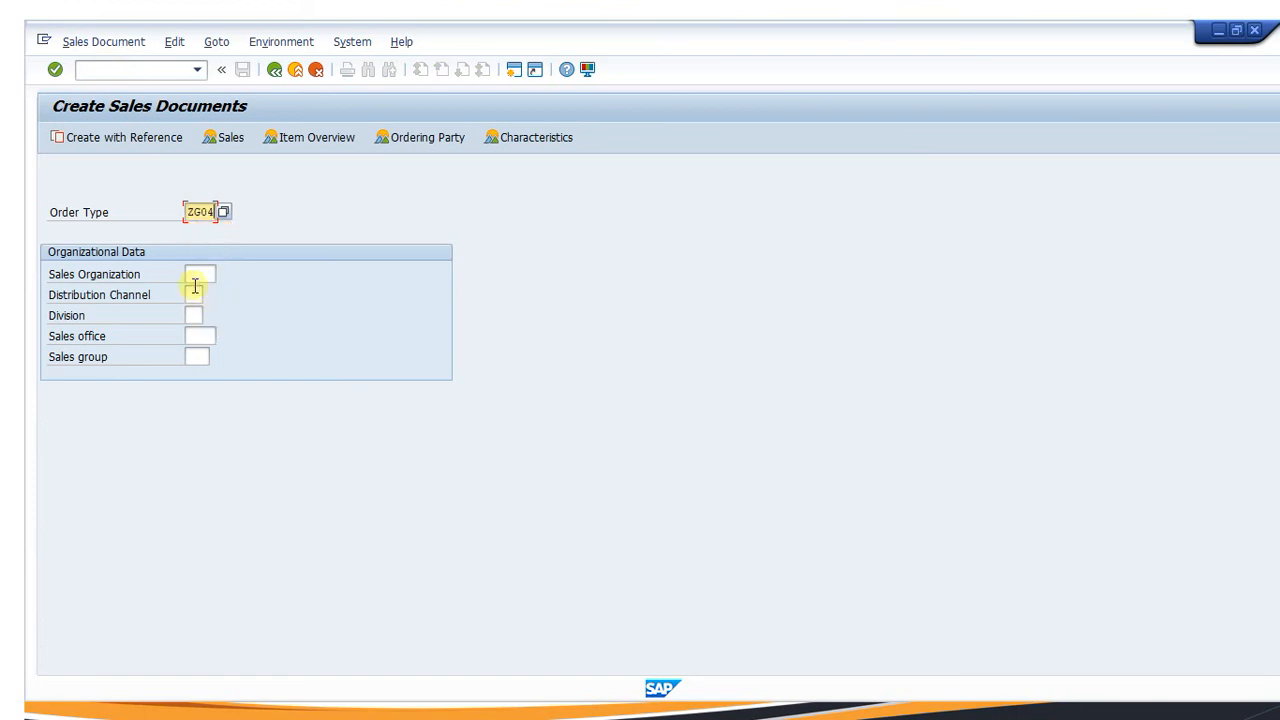
{"action": "left_click", "coordinate": [198, 273]}
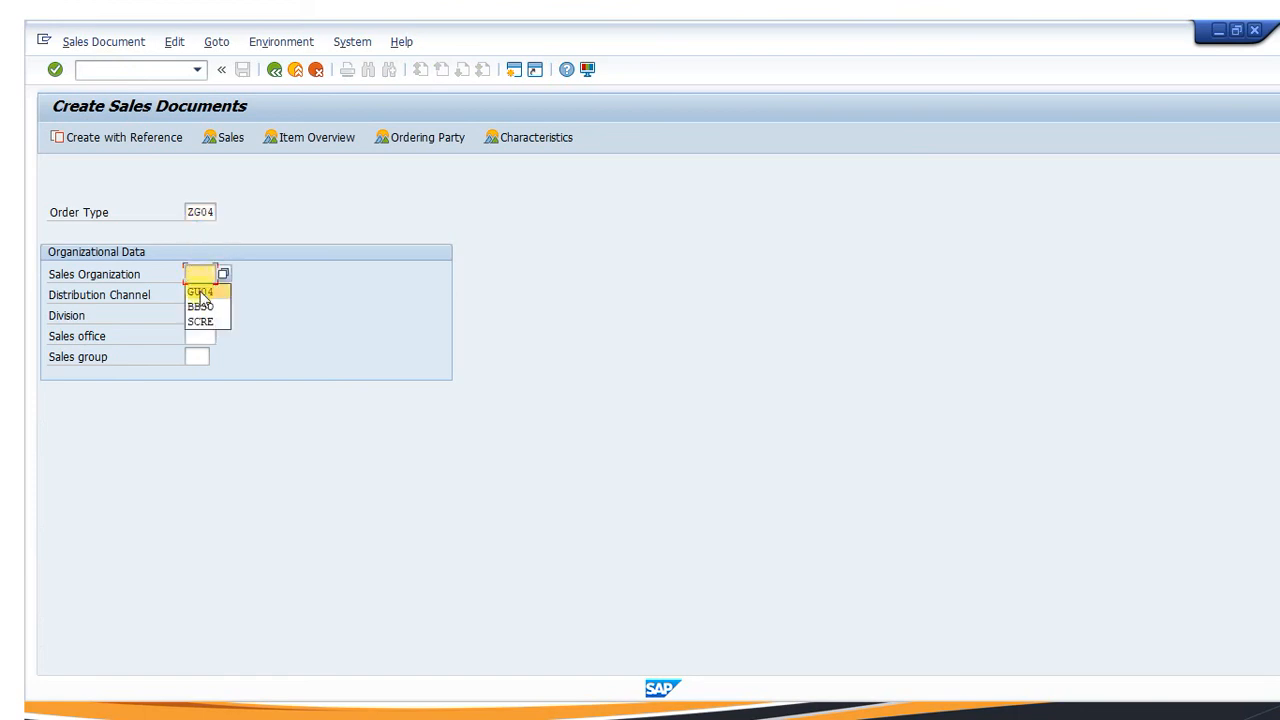
{"action": "left_click", "coordinate": [201, 290]}
{"action": "left_click", "coordinate": [197, 299]}
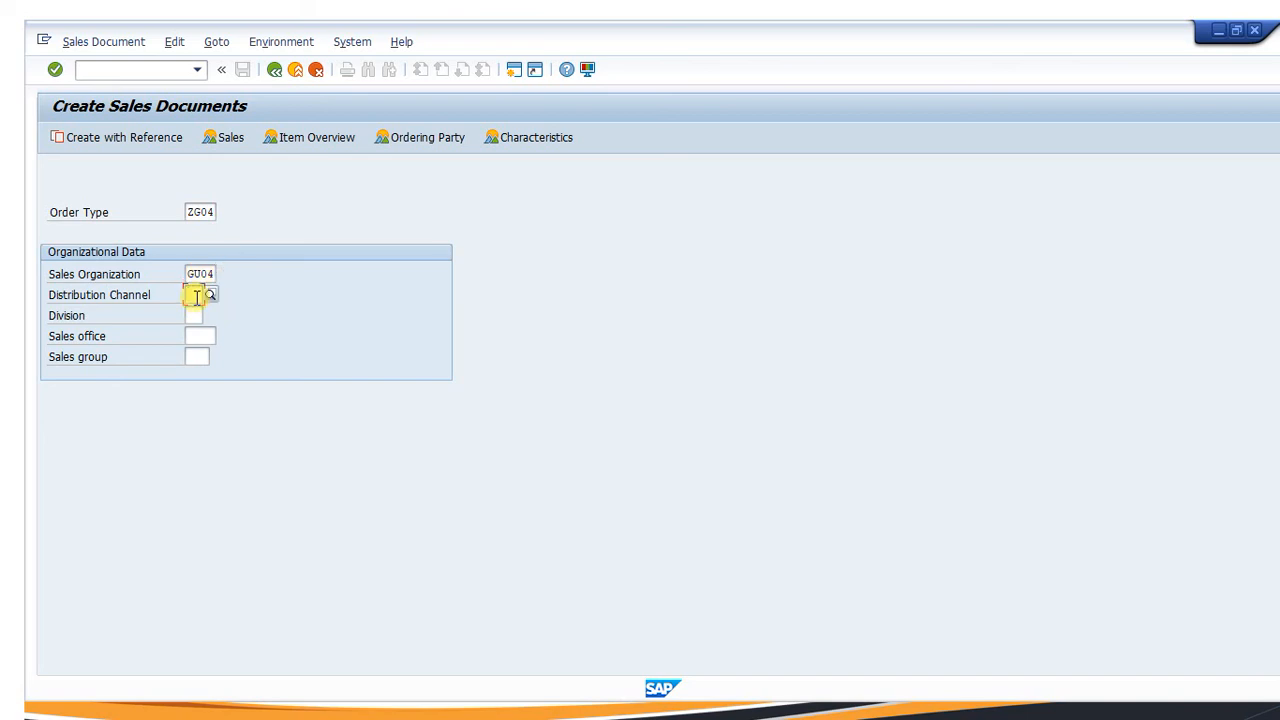
{"action": "left_click", "coordinate": [197, 315]}
{"action": "left_click", "coordinate": [198, 315]}
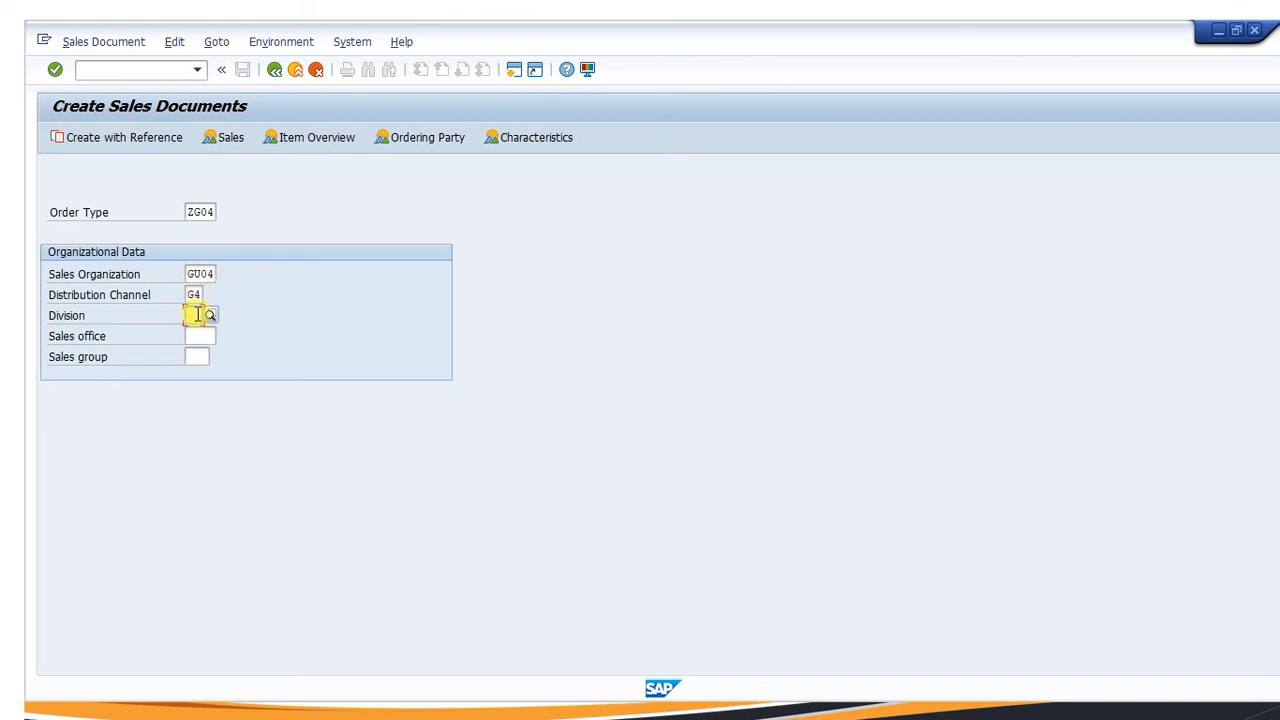
{"action": "left_click", "coordinate": [198, 340]}
{"action": "key", "text": "Return"}
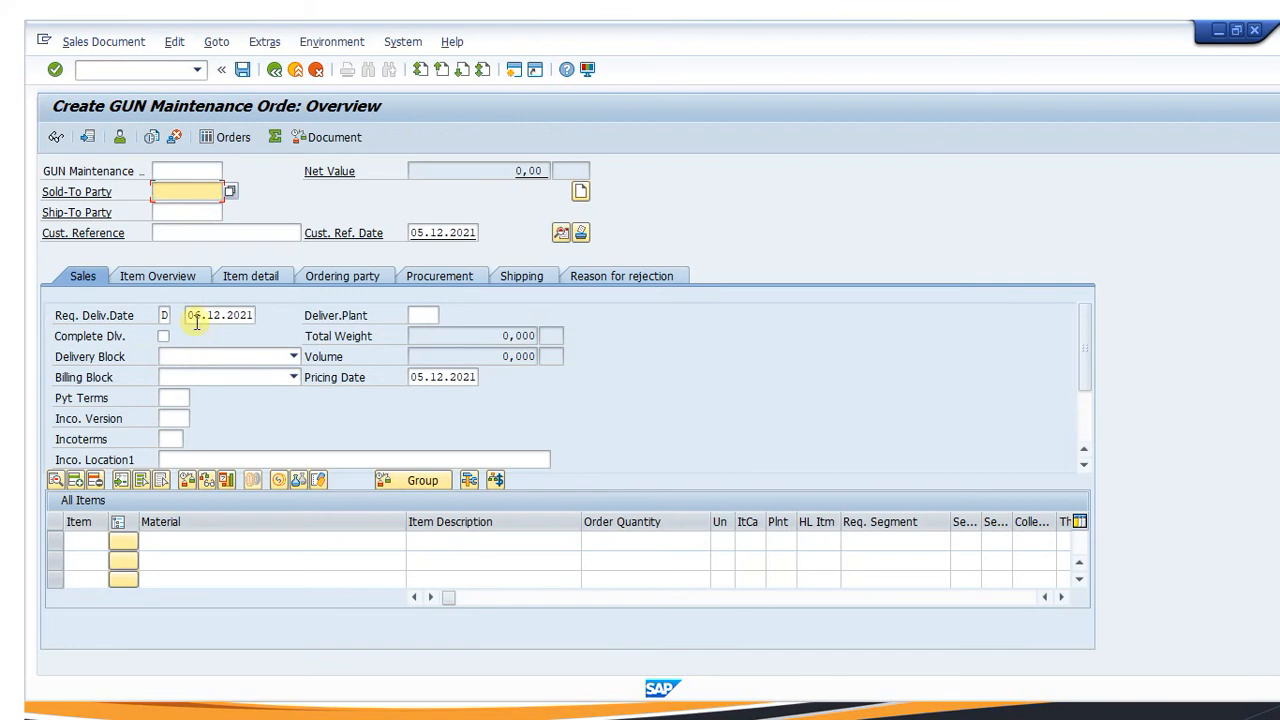
Fill in the order's sold-to party and ship-to party with the stored customer number and confirm the header data
{"action": "left_click", "coordinate": [188, 208]}
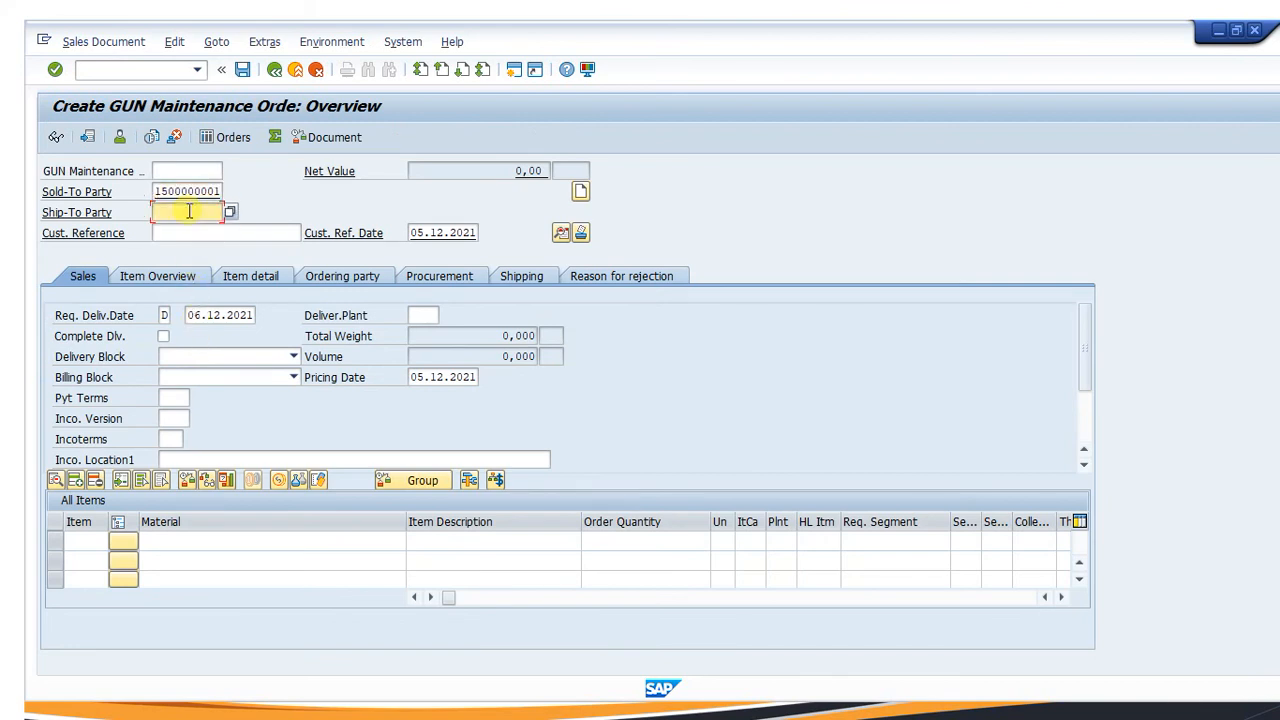
{"action": "left_click", "coordinate": [188, 211]}
{"action": "left_click", "coordinate": [190, 230]}
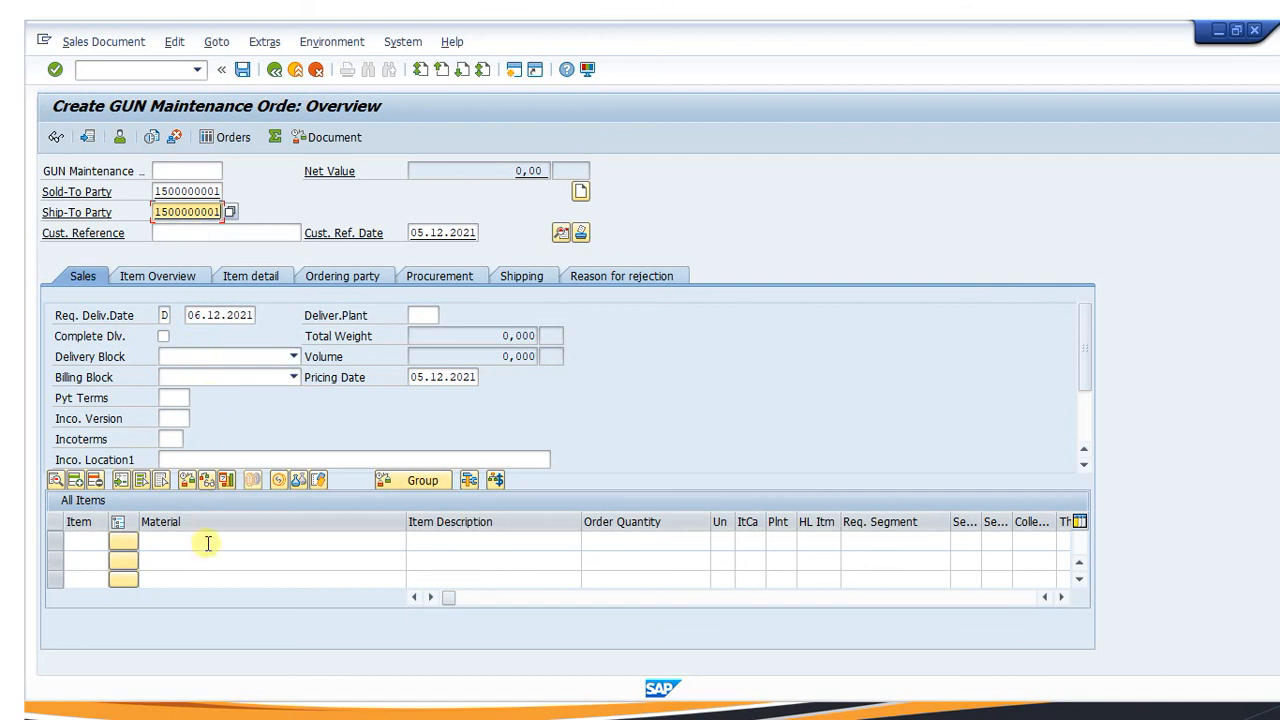
{"action": "key", "text": "Return"}
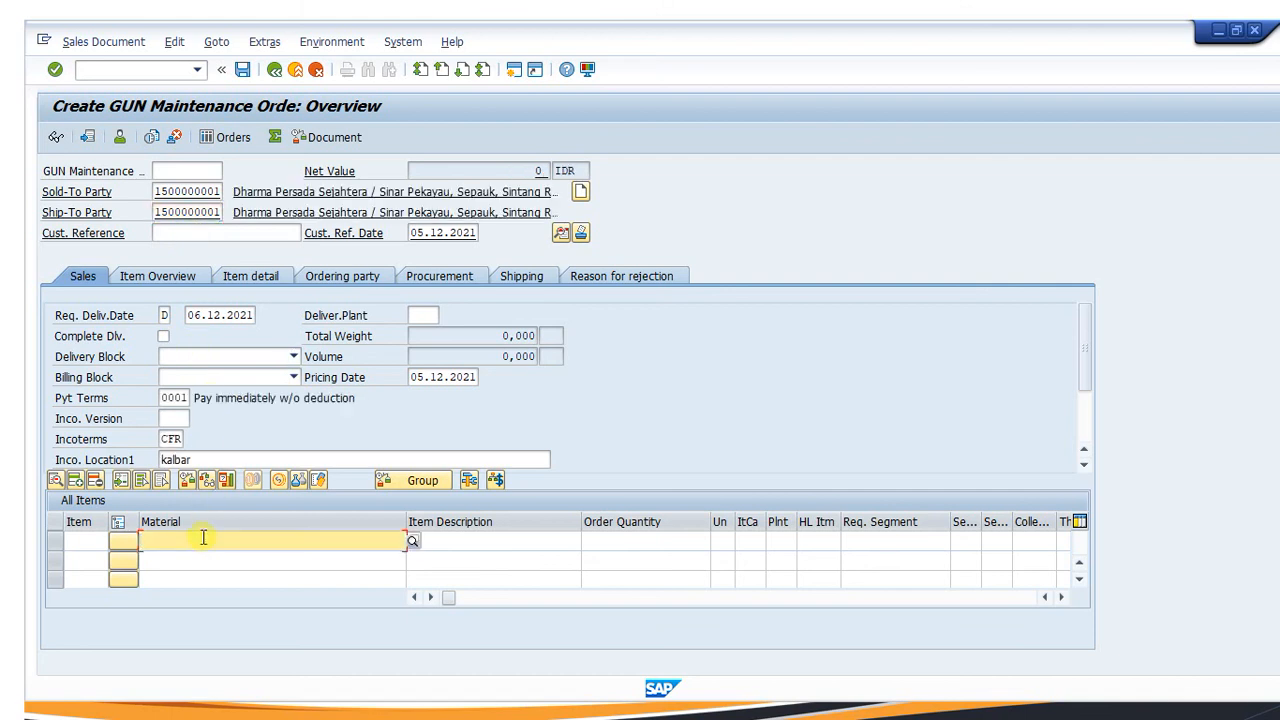
Try to enter POLY-MT50 as the material of the first order item
{"action": "left_click", "coordinate": [203, 538]}
{"action": "left_click", "coordinate": [190, 331]}
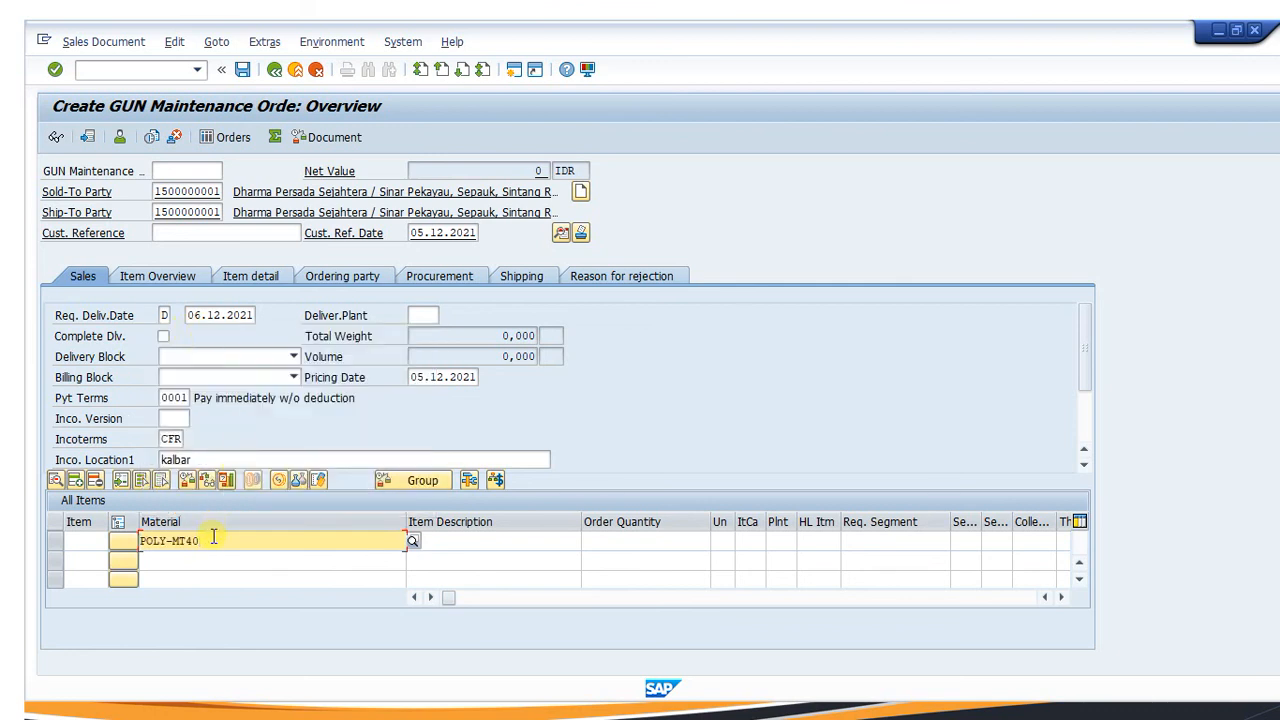
{"action": "key", "text": "BackSpace"}
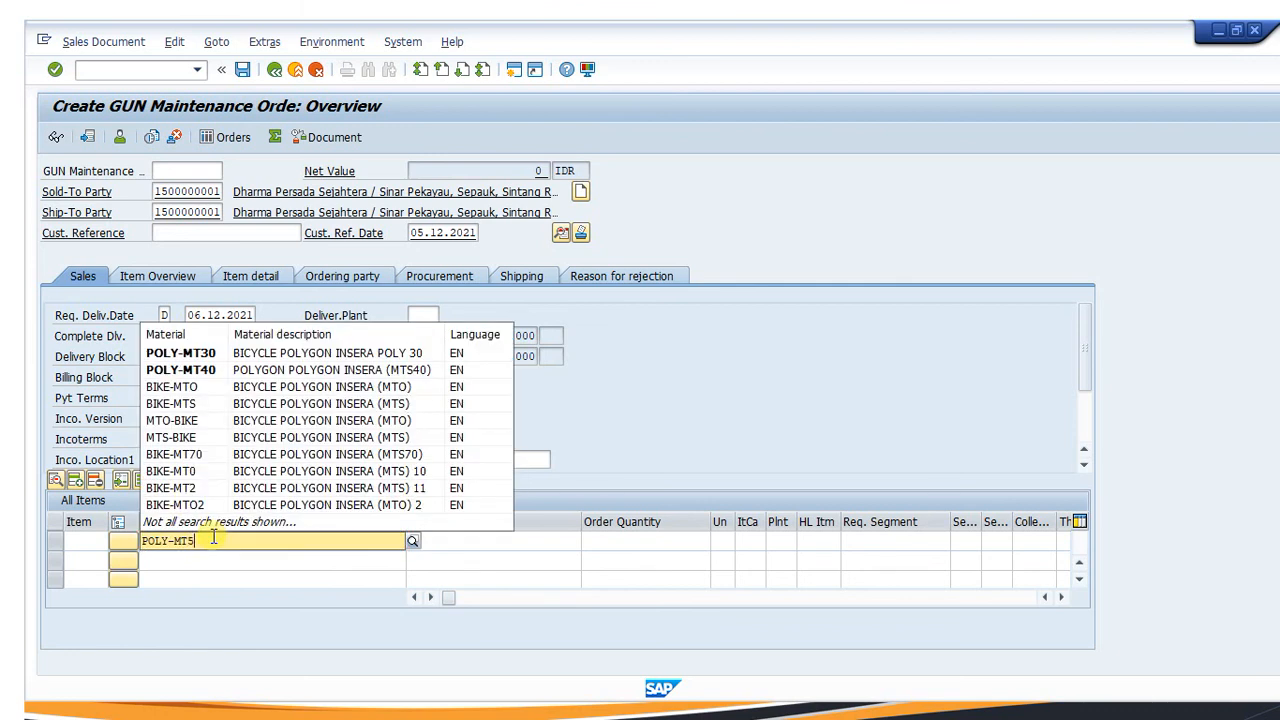
{"action": "key", "text": "Return"}
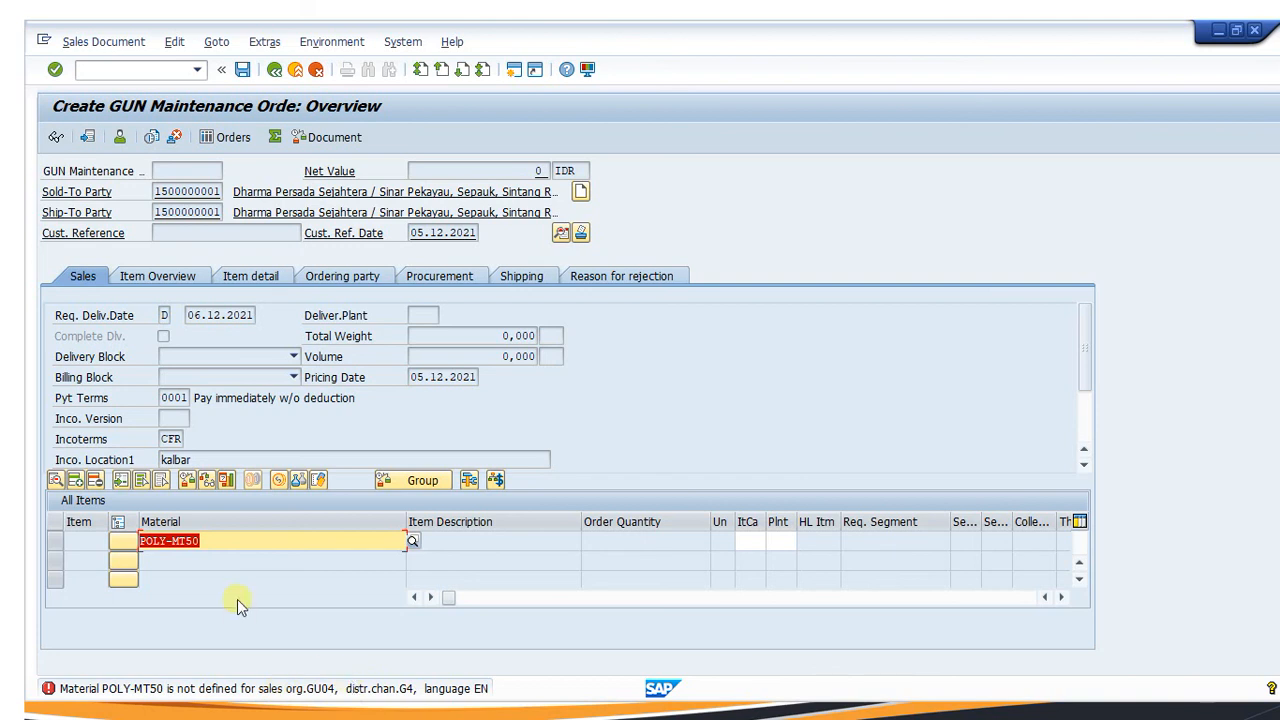
Copy the material number POLY-MT50 from the order item and open material creation with transaction MM01
{"action": "left_click", "coordinate": [228, 540]}
{"action": "left_click_drag", "start_coordinate": [228, 540], "coordinate": [70, 521]}
{"action": "key", "text": "ctrl+c"}
{"action": "left_click", "coordinate": [133, 70]}
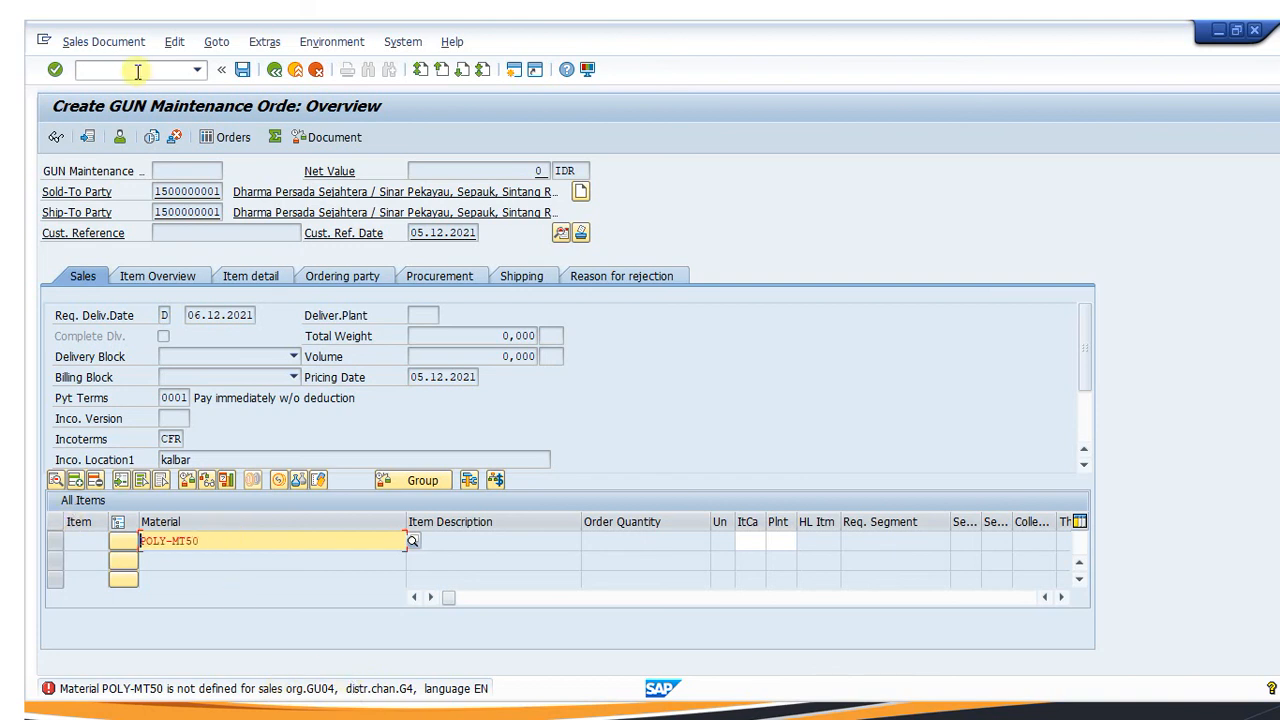
{"action": "type", "text": "/nmm0"}
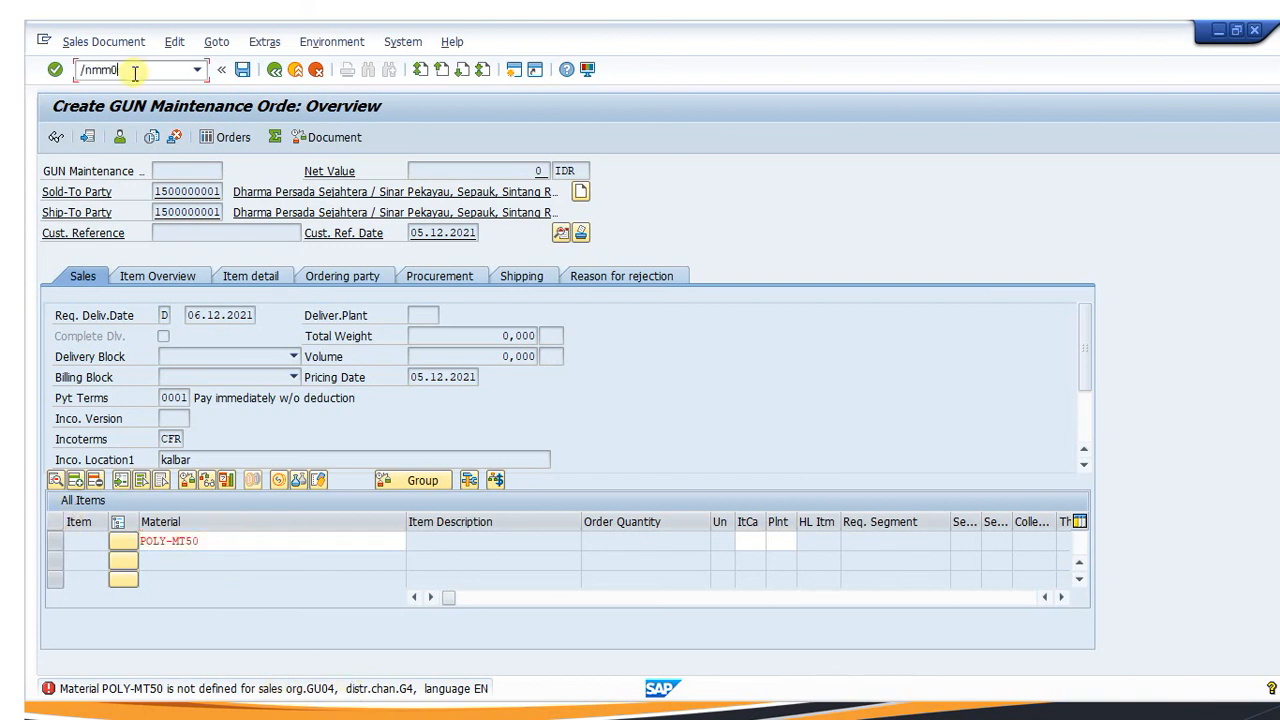
{"action": "type", "text": "1"}
{"action": "key", "text": "Return"}
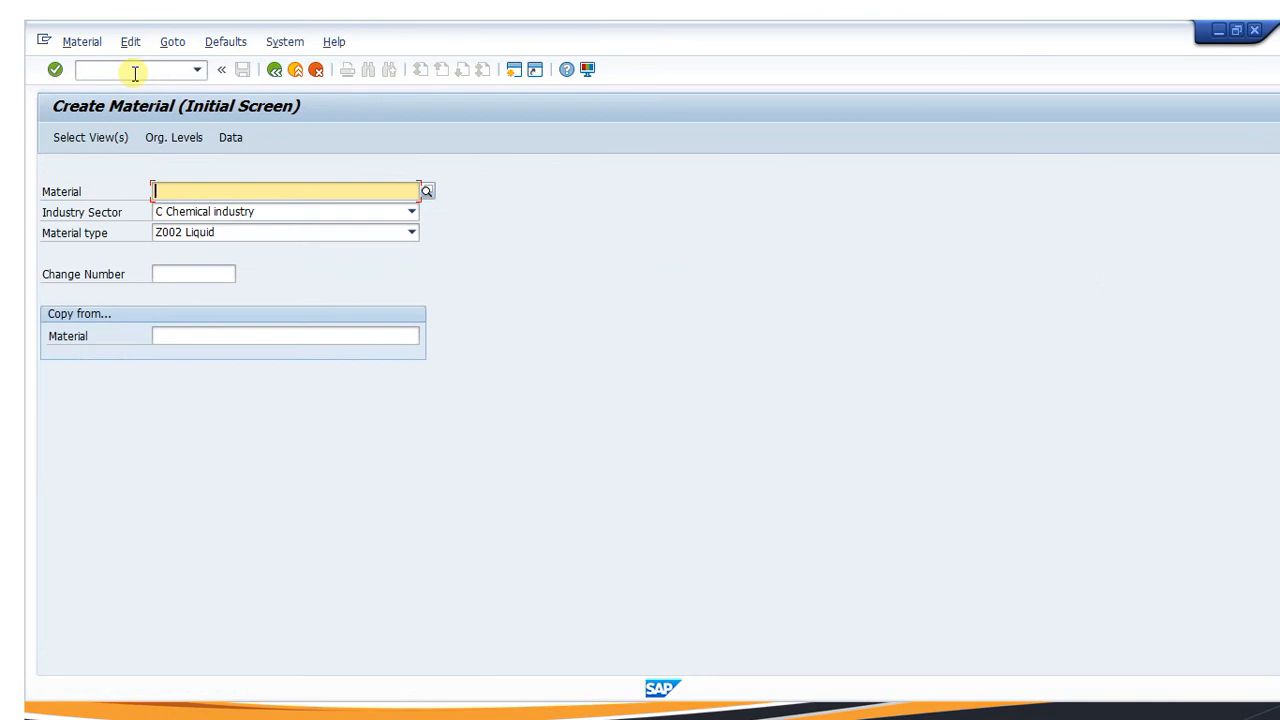
Enter POLY-MT50 as the material, select the Sales: Sales Org. Data 1 view and continue to the organizational levels
{"action": "key", "text": "ctrl+v"}
{"action": "key", "text": "Return"}
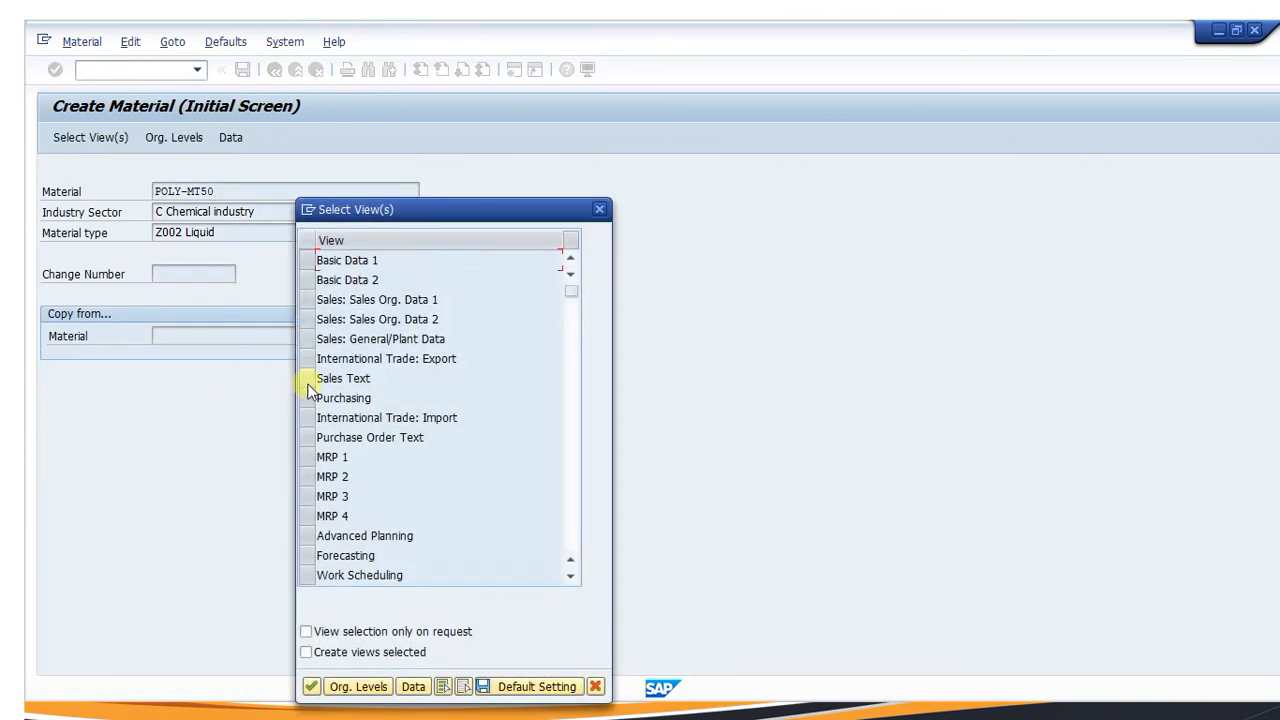
{"action": "left_click", "coordinate": [311, 299]}
{"action": "left_click", "coordinate": [310, 688]}
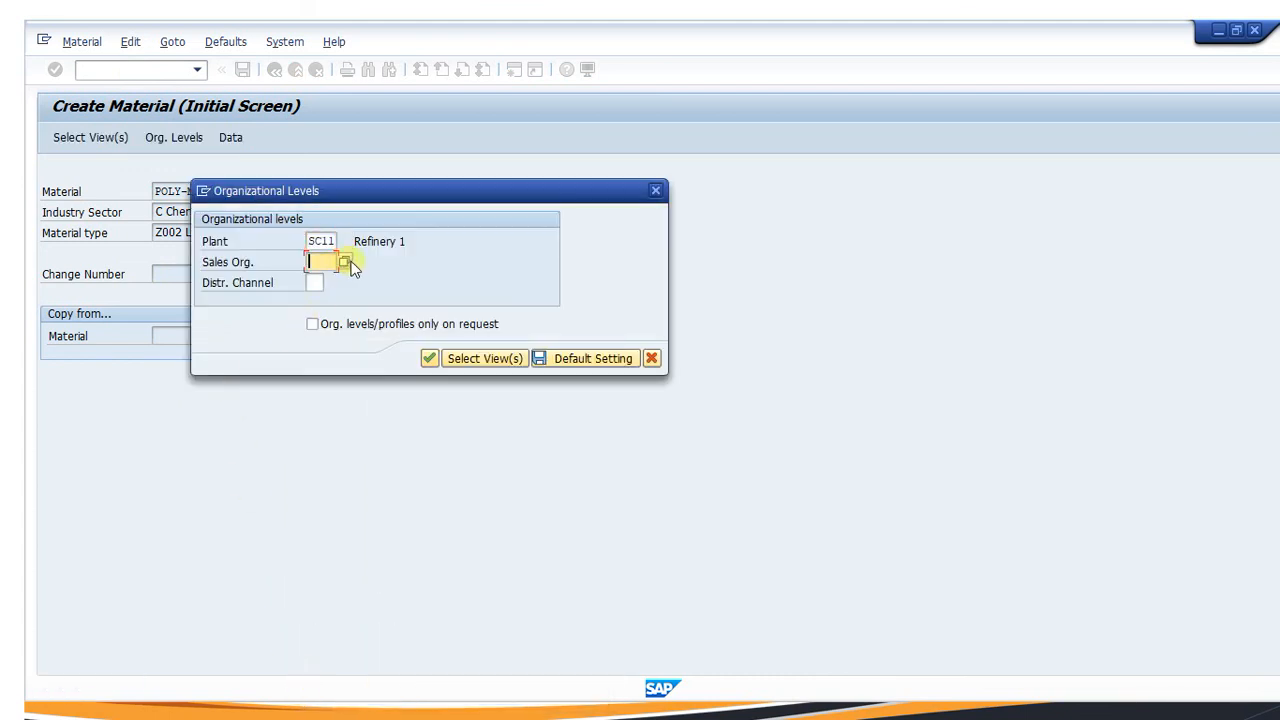
Set sales organization GU04 and distribution channel G4 as organizational levels for plant SC11 and continue to the material's sales data
{"action": "left_click", "coordinate": [344, 263]}
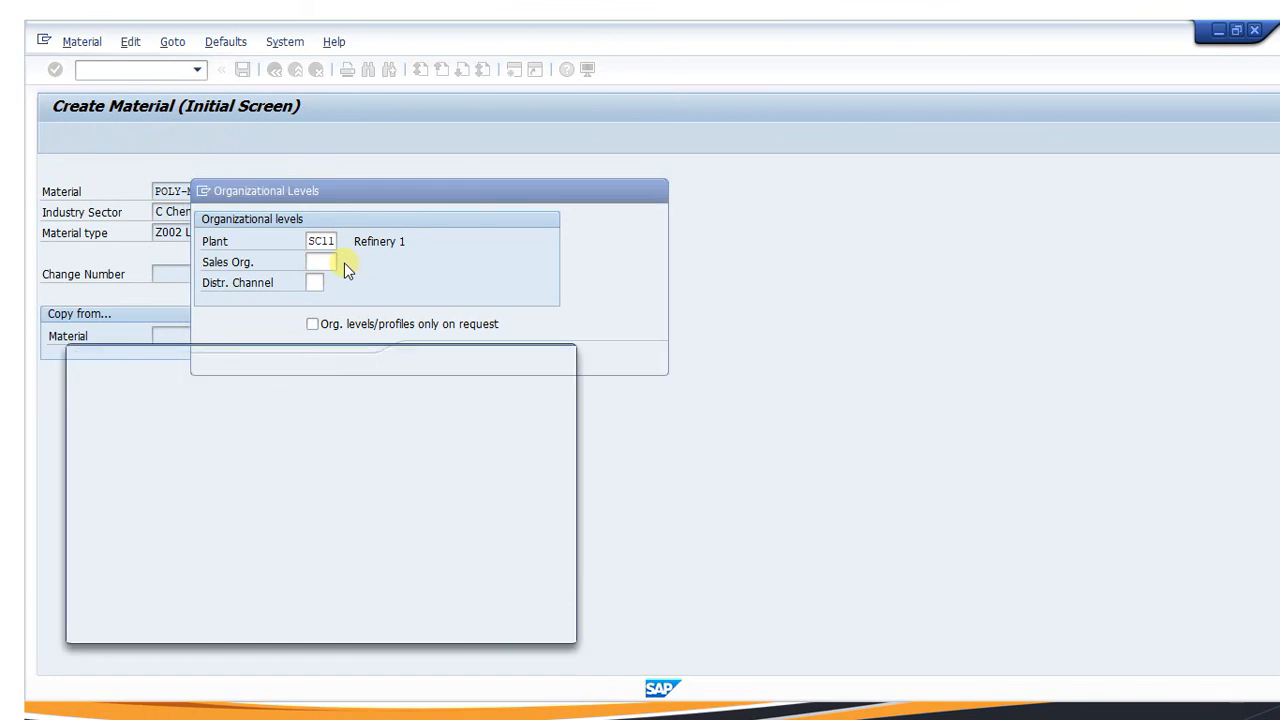
{"action": "double_click", "coordinate": [153, 456]}
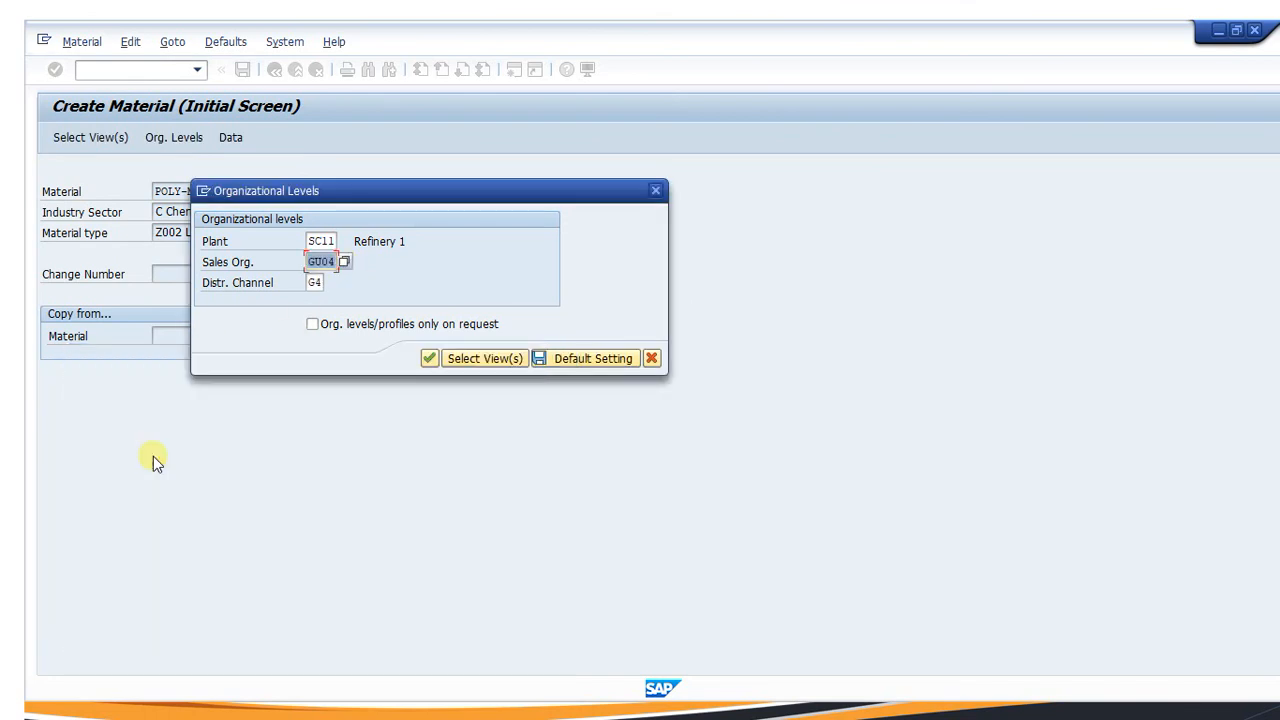
{"action": "left_click", "coordinate": [436, 360]}
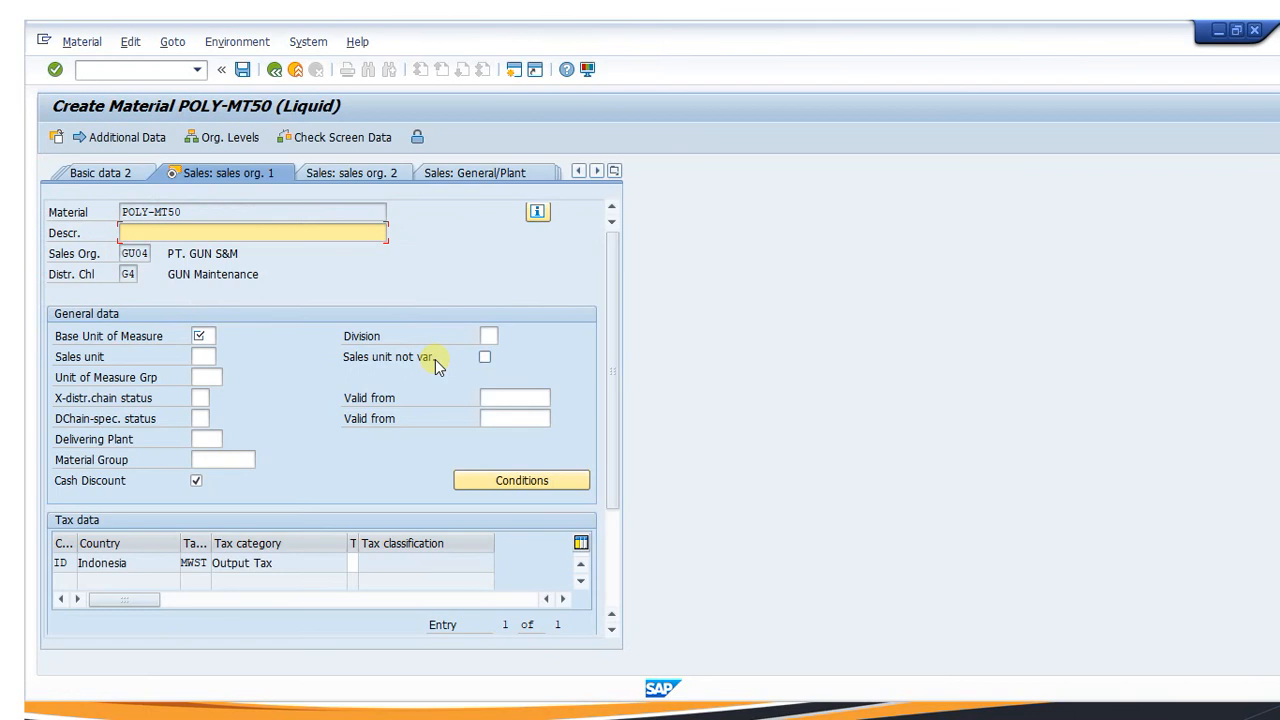
Set the base unit of measure of material POLY-MT50 to PC
{"action": "left_click", "coordinate": [203, 337]}
{"action": "type", "text": "PC"}
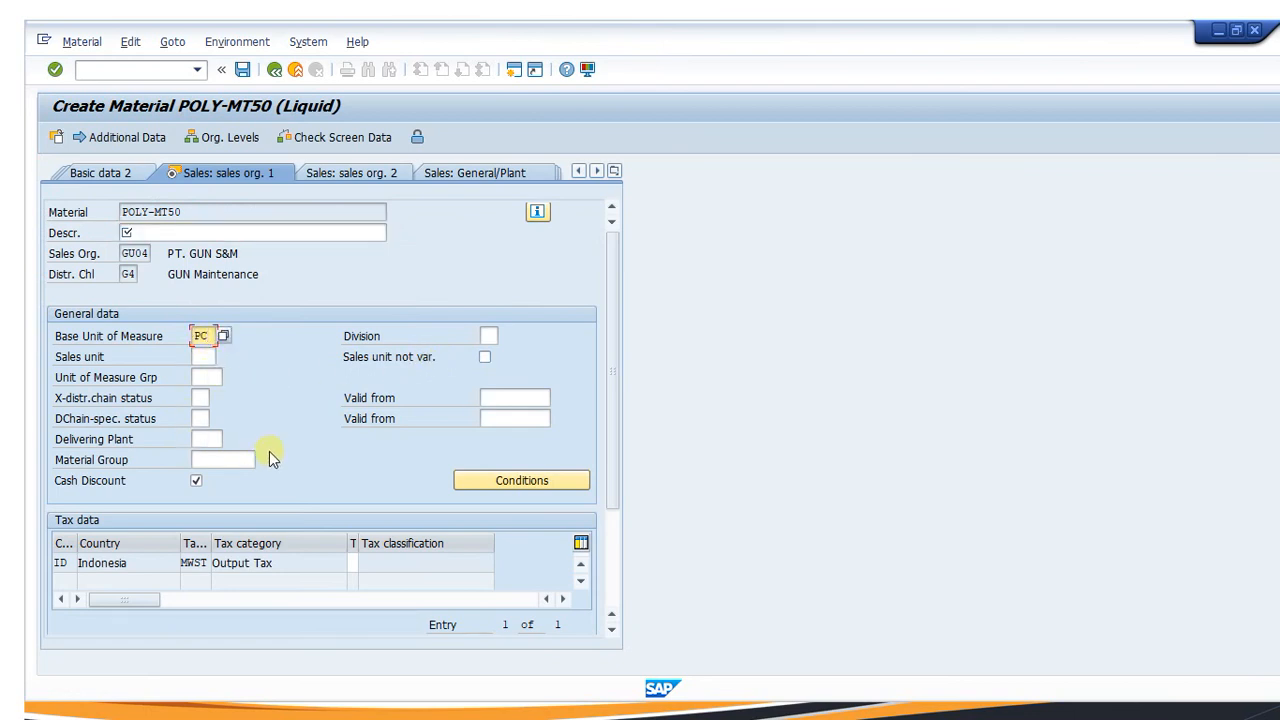
{"action": "key", "text": "Return"}
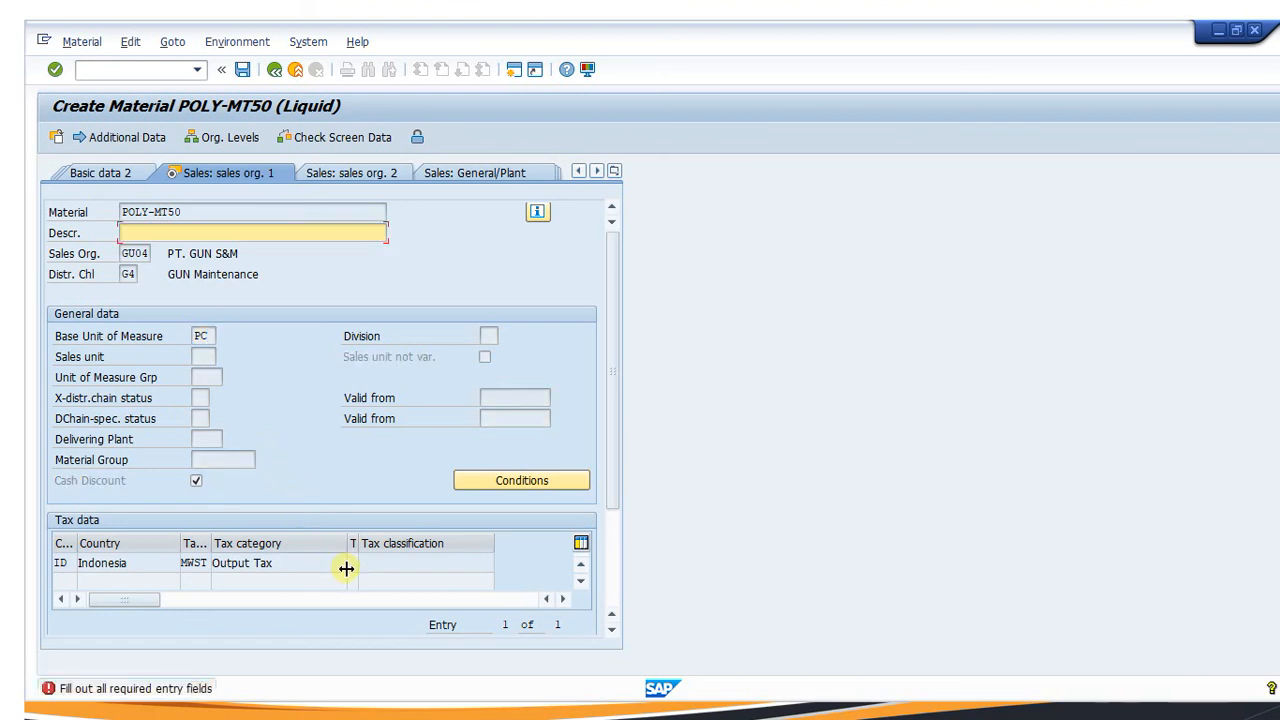
Copy "MTO Without Final Assembly" from the Notepad notes into the description of material POLY-MT50 in SAP
{"action": "key", "text": "BackSpace"}
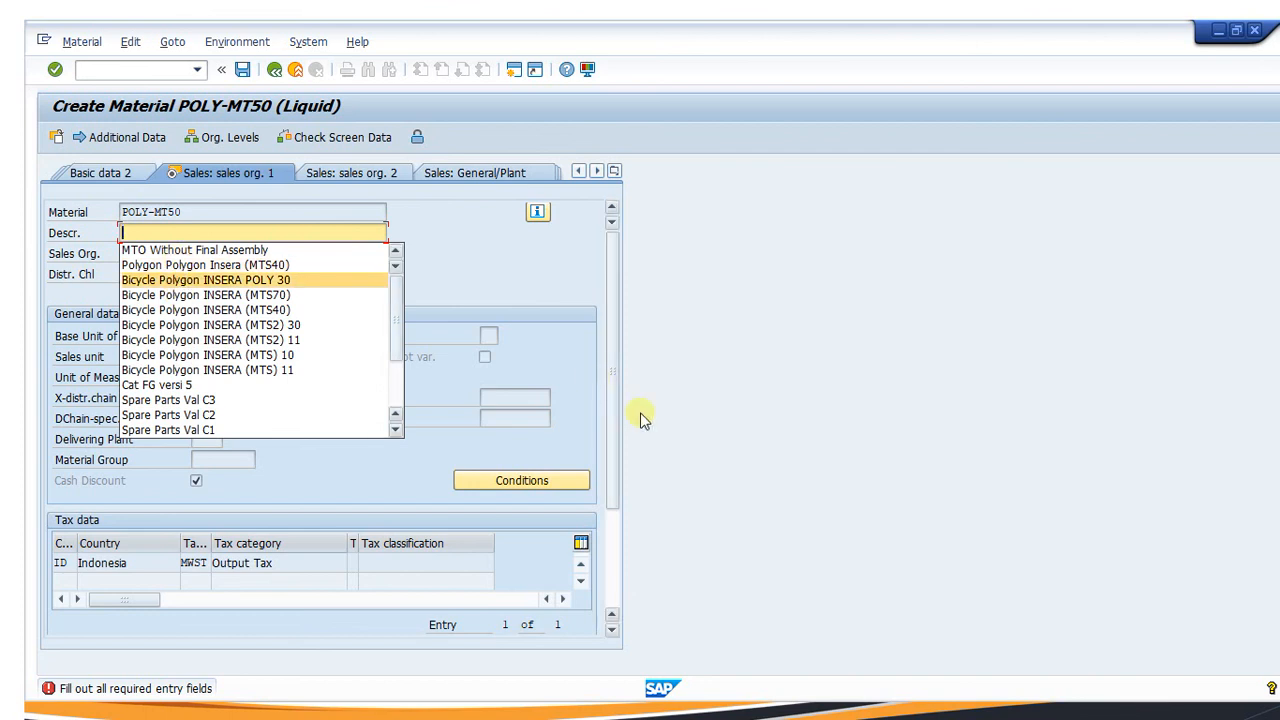
{"action": "left_click", "coordinate": [803, 545]}
{"action": "key", "text": "super"}
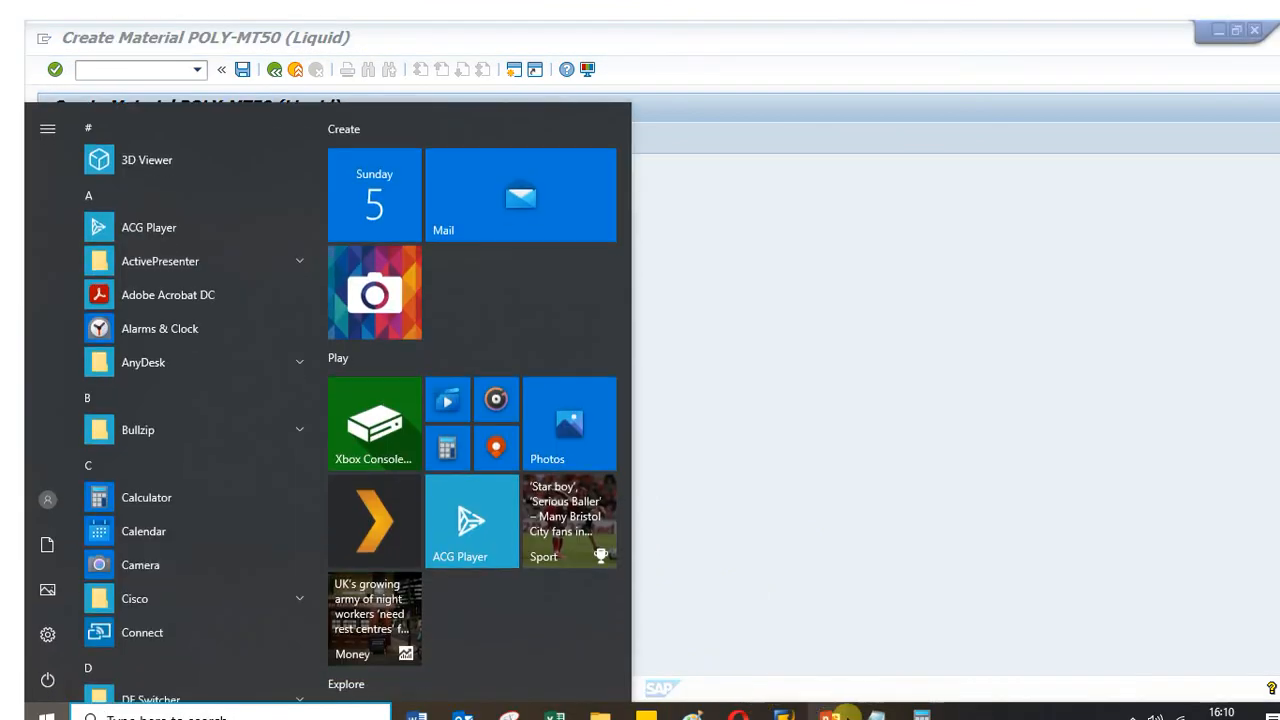
{"action": "left_click", "coordinate": [876, 712]}
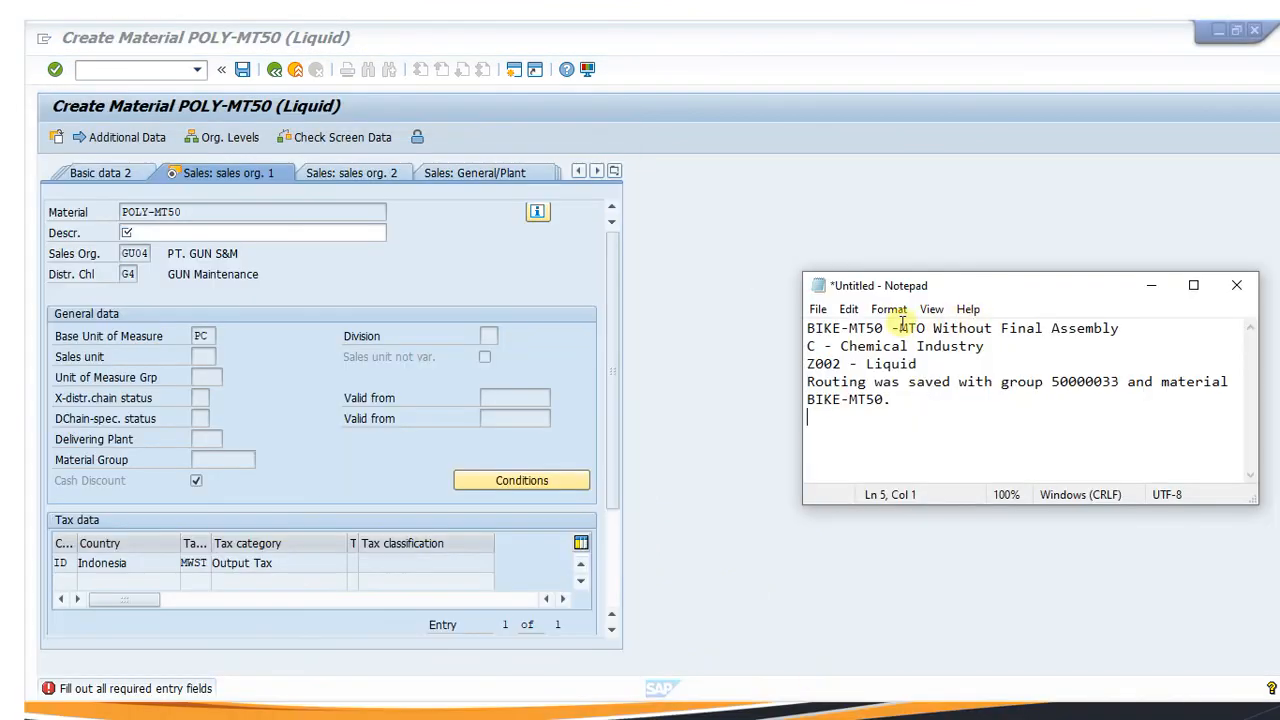
{"action": "left_click_drag", "start_coordinate": [899, 328], "coordinate": [1128, 328]}
{"action": "key", "text": "ctrl+c"}
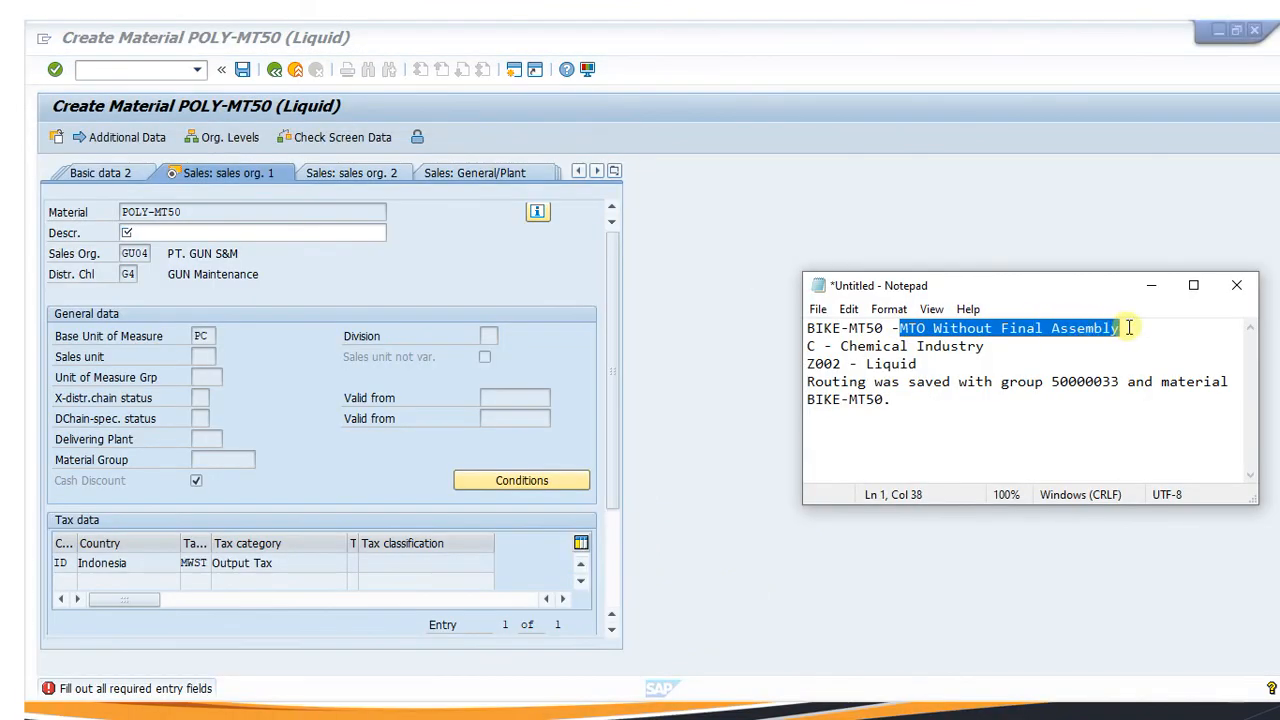
{"action": "key", "text": "super"}
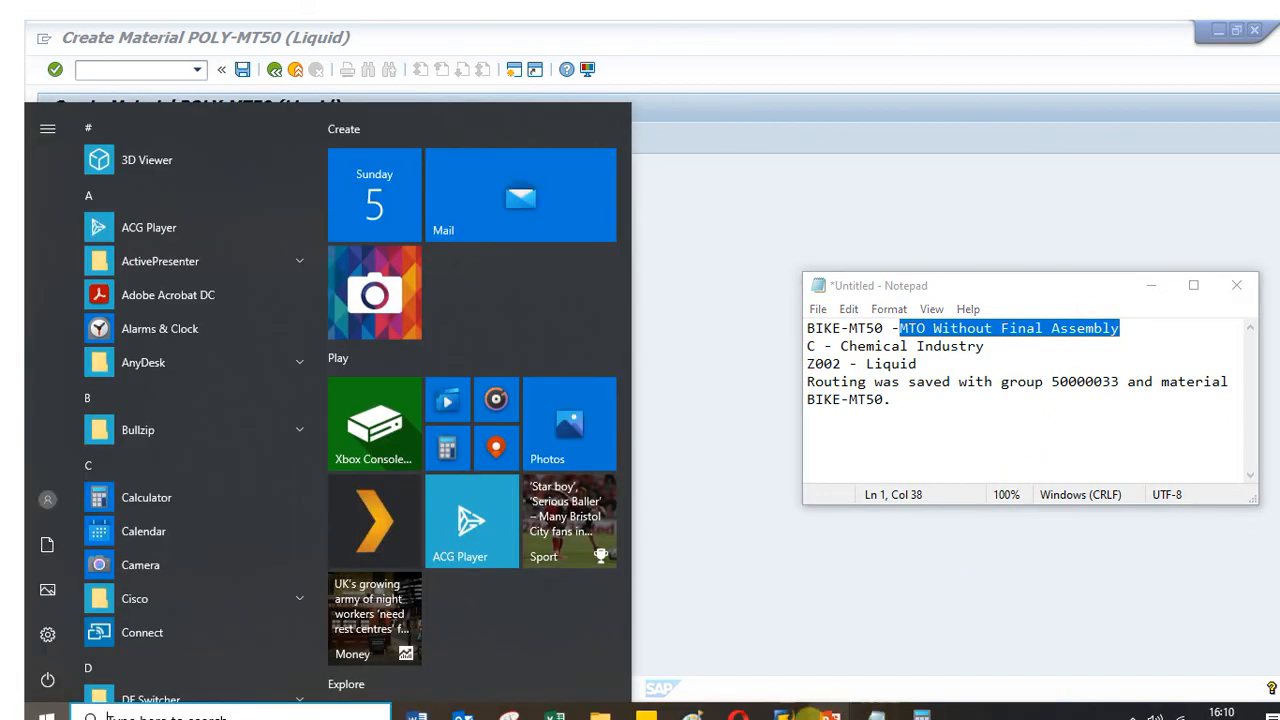
{"action": "mouse_move", "coordinate": [798, 712]}
{"action": "left_click", "coordinate": [885, 632]}
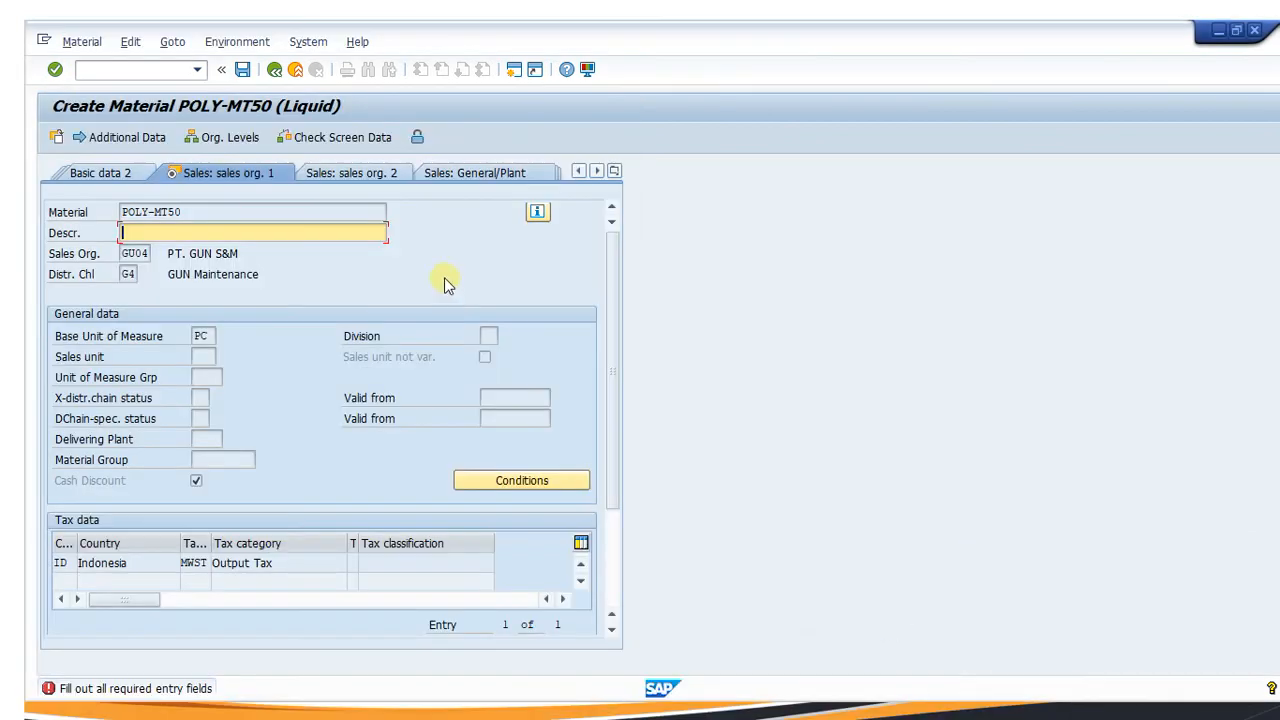
{"action": "key", "text": "ctrl+v"}
{"action": "key", "text": "Return"}
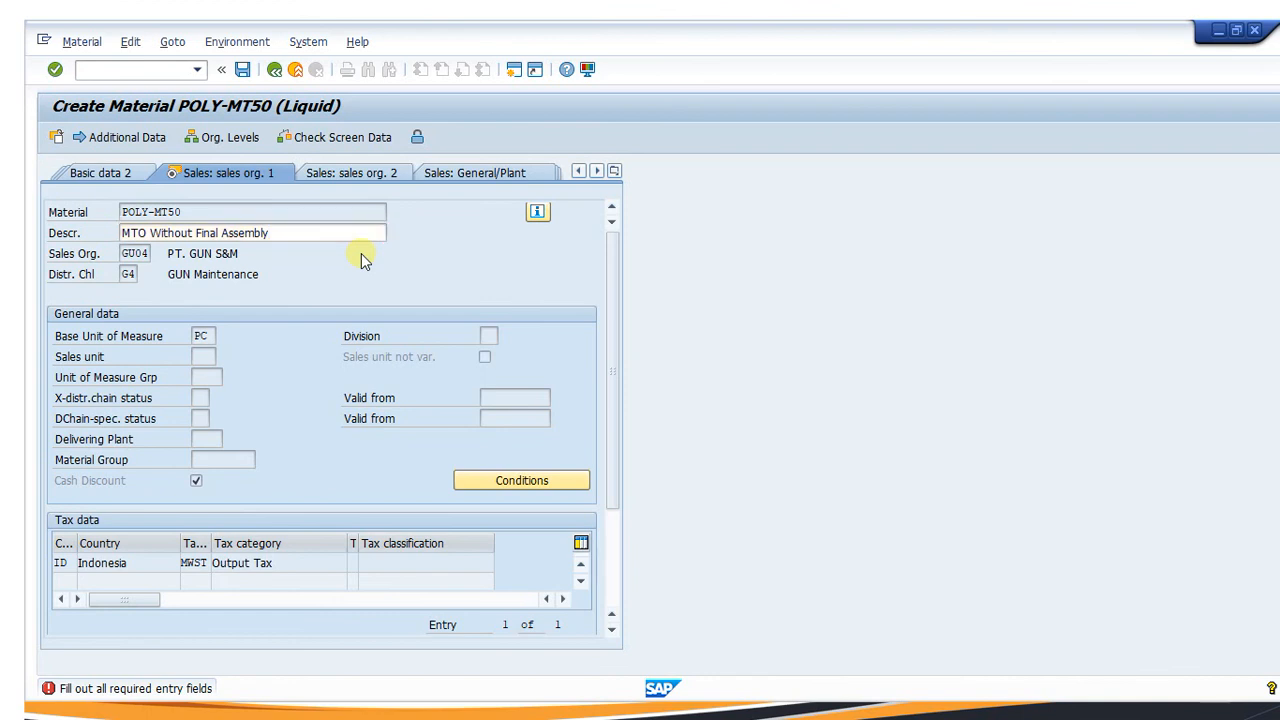
Set the tax classification for Indonesia's output tax to 0 (No tax)
{"action": "left_click", "coordinate": [366, 564]}
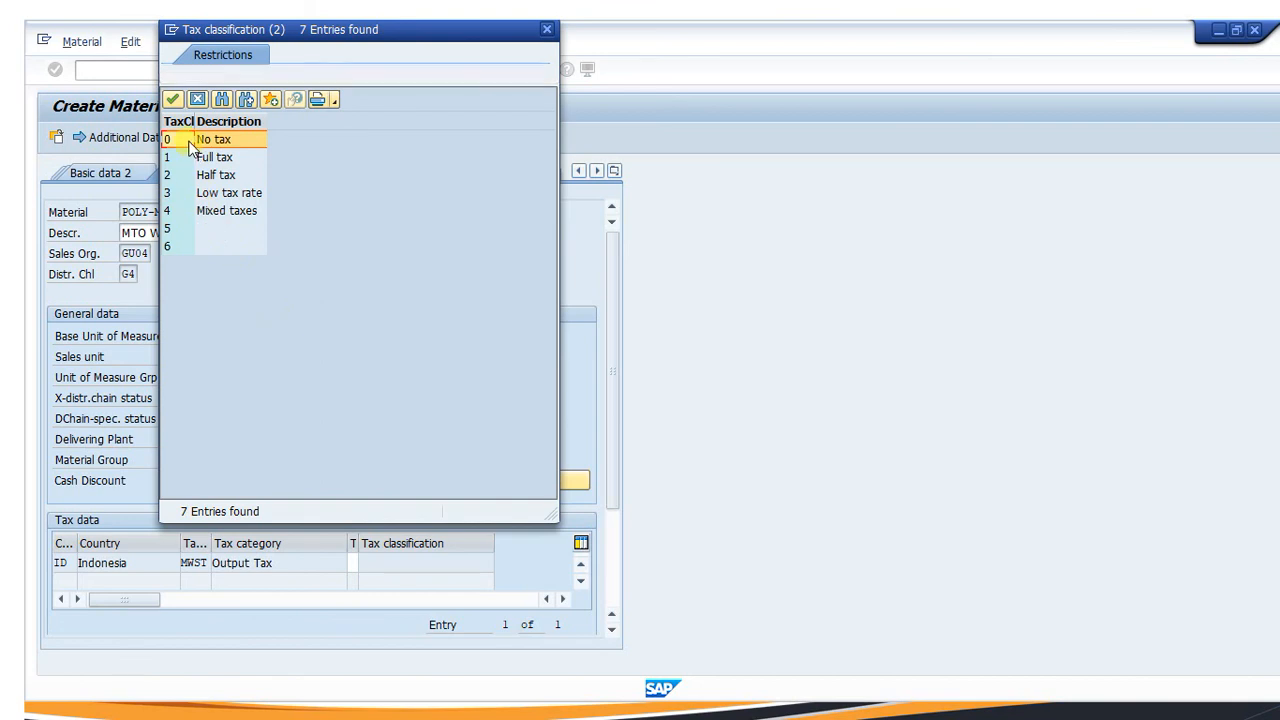
{"action": "double_click", "coordinate": [192, 142]}
{"action": "key", "text": "Return"}
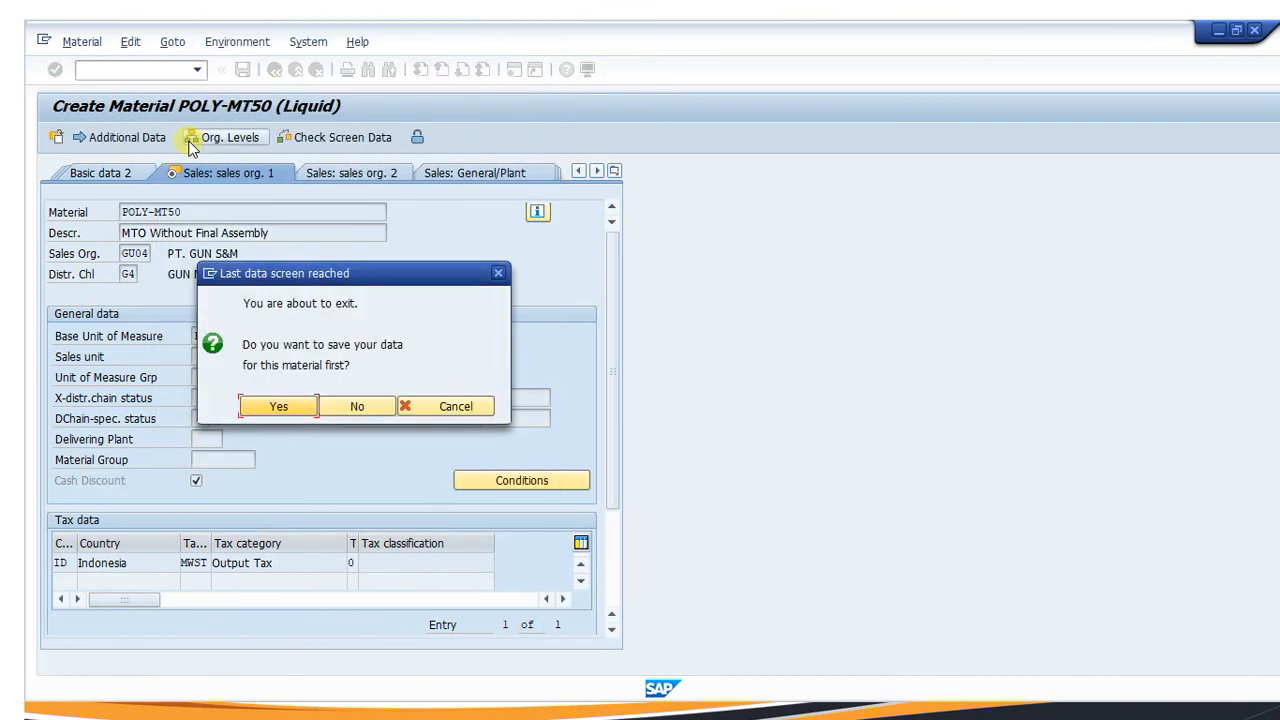
Attempt to save the material and fill in the required availability check in the general plant sales data
{"action": "left_click", "coordinate": [274, 406]}
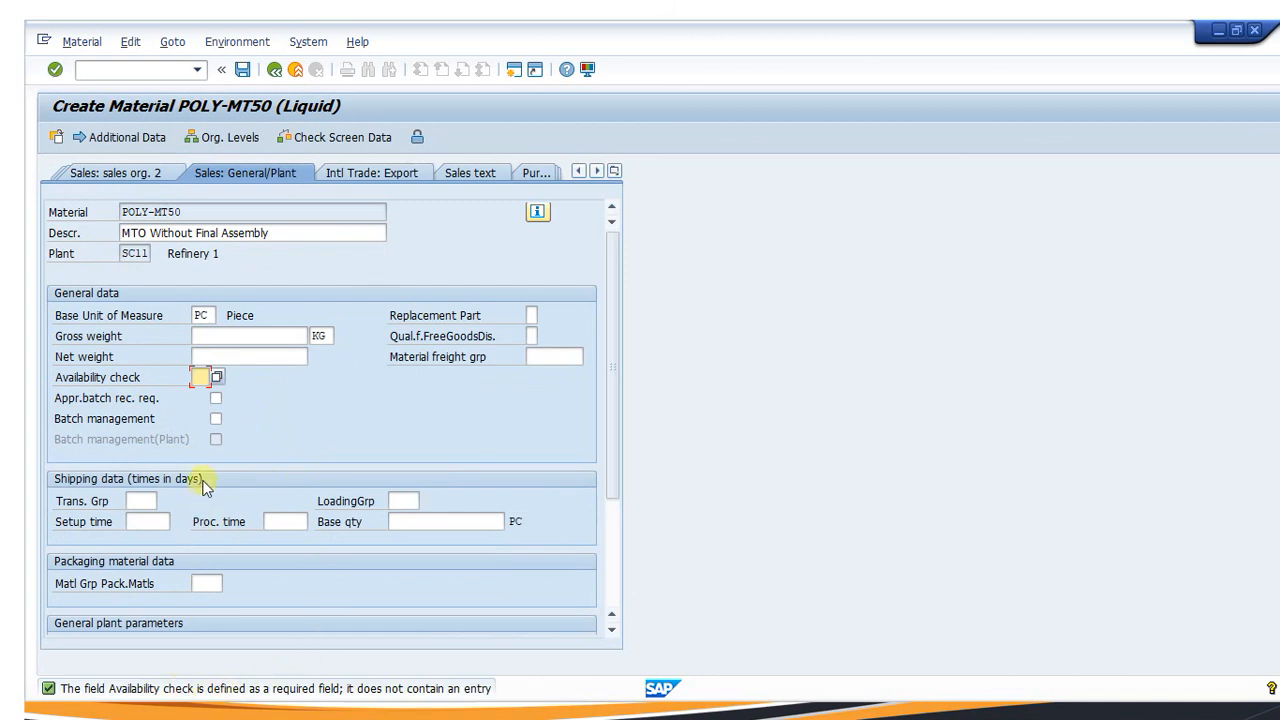
{"action": "key", "text": "Return"}
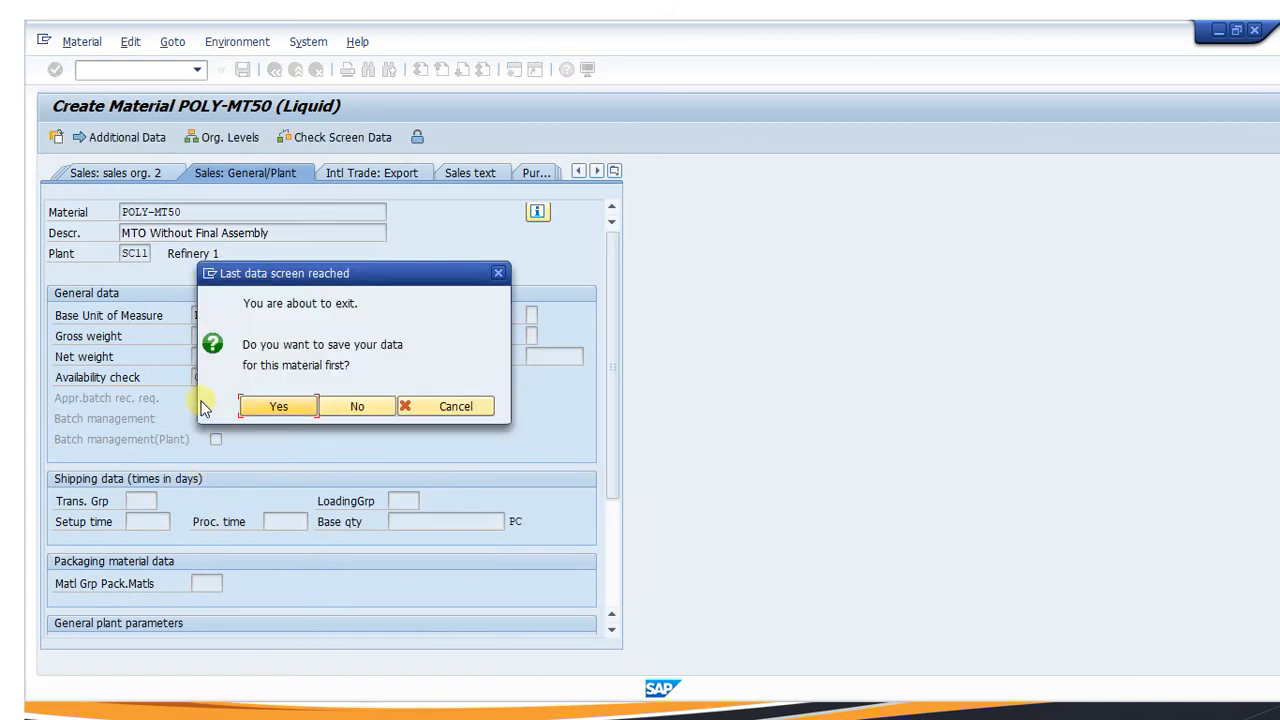
{"action": "left_click", "coordinate": [266, 405]}
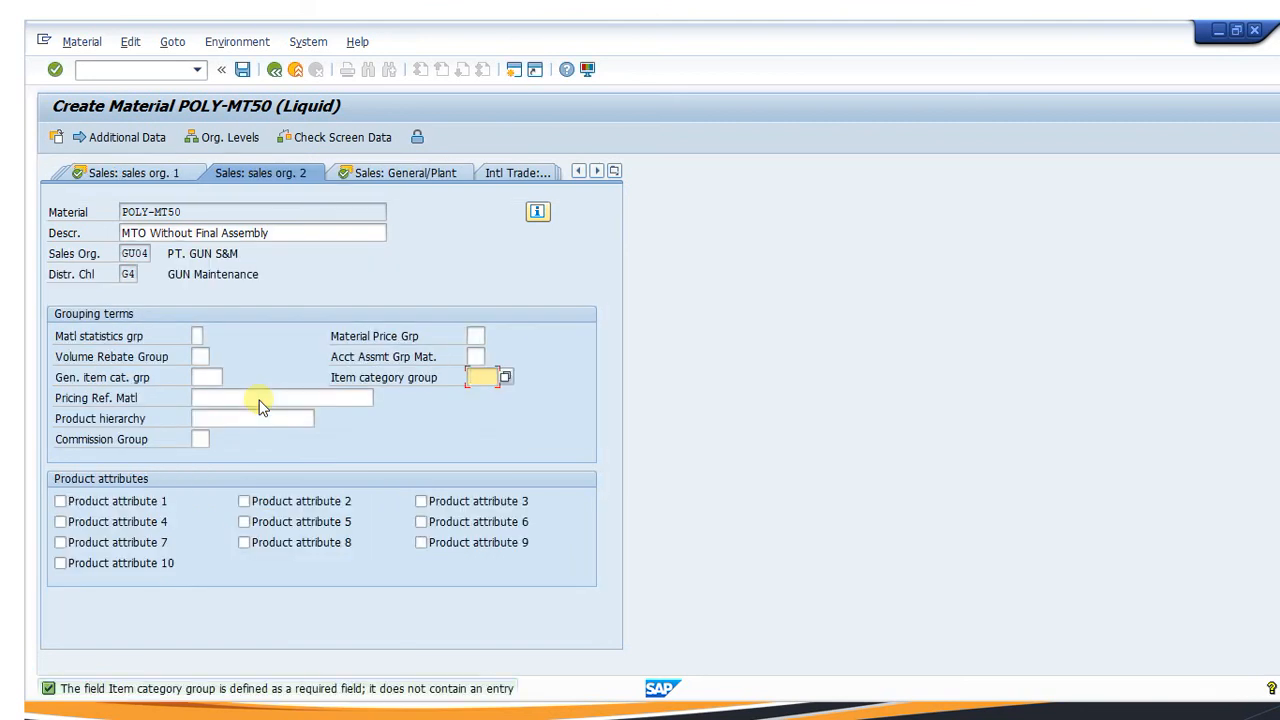
Set the item category group to NORM and save material POLY-MT50
{"action": "type", "text": "NORM"}
{"action": "key", "text": "Return"}
{"action": "key", "text": "Return"}
{"action": "left_click", "coordinate": [263, 406]}
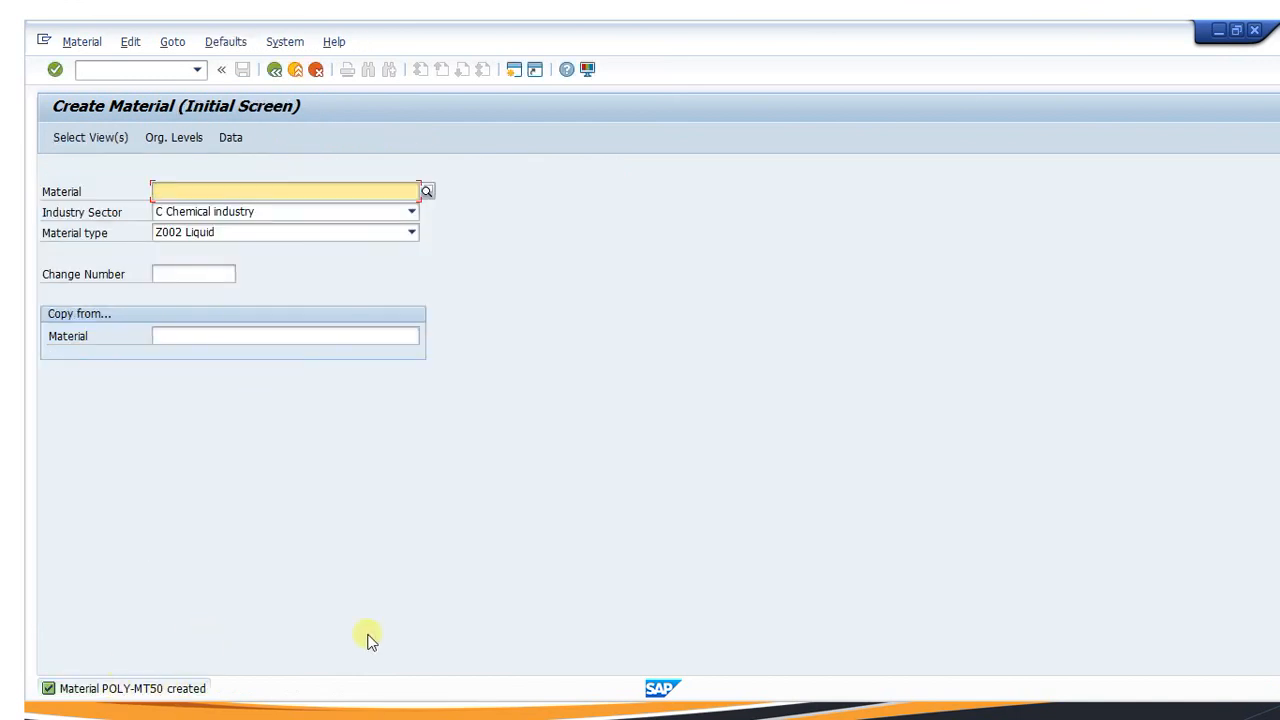
Open transaction VA01 in a new screen and start a ZG04 sales order for GU04, channel G4, division G4
{"action": "left_click", "coordinate": [112, 70]}
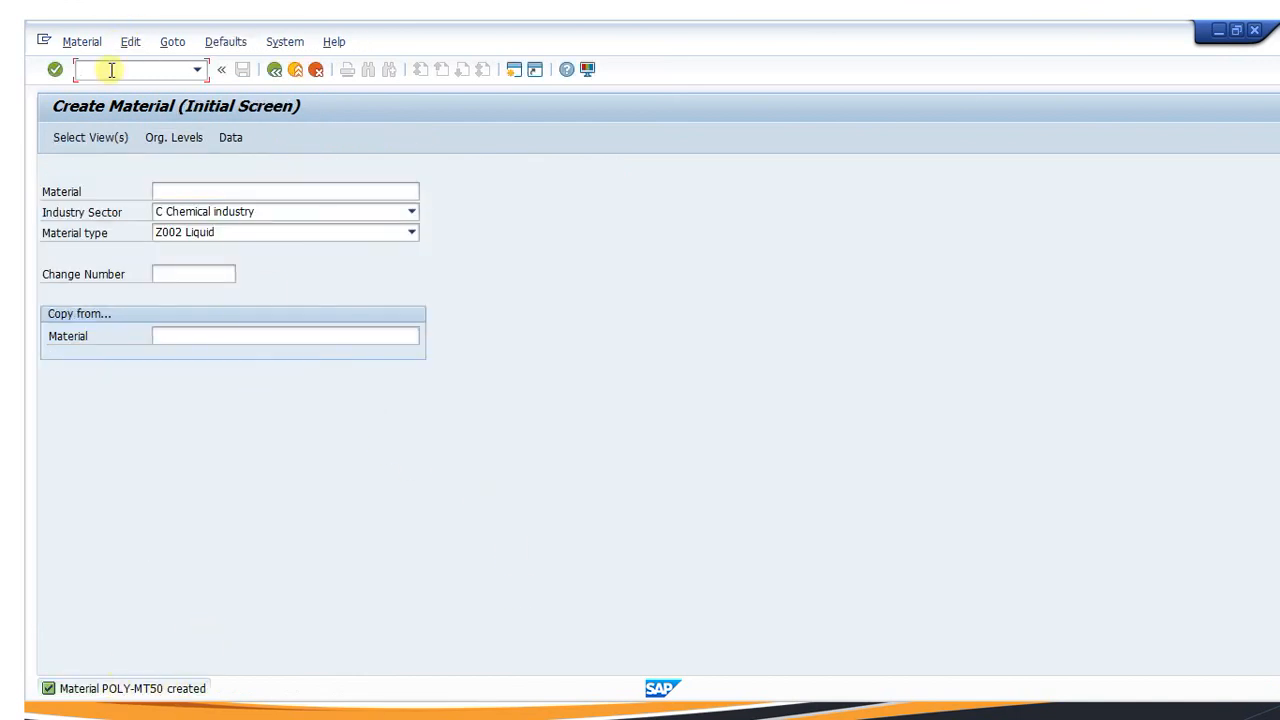
{"action": "type", "text": "/nva01"}
{"action": "key", "text": "Return"}
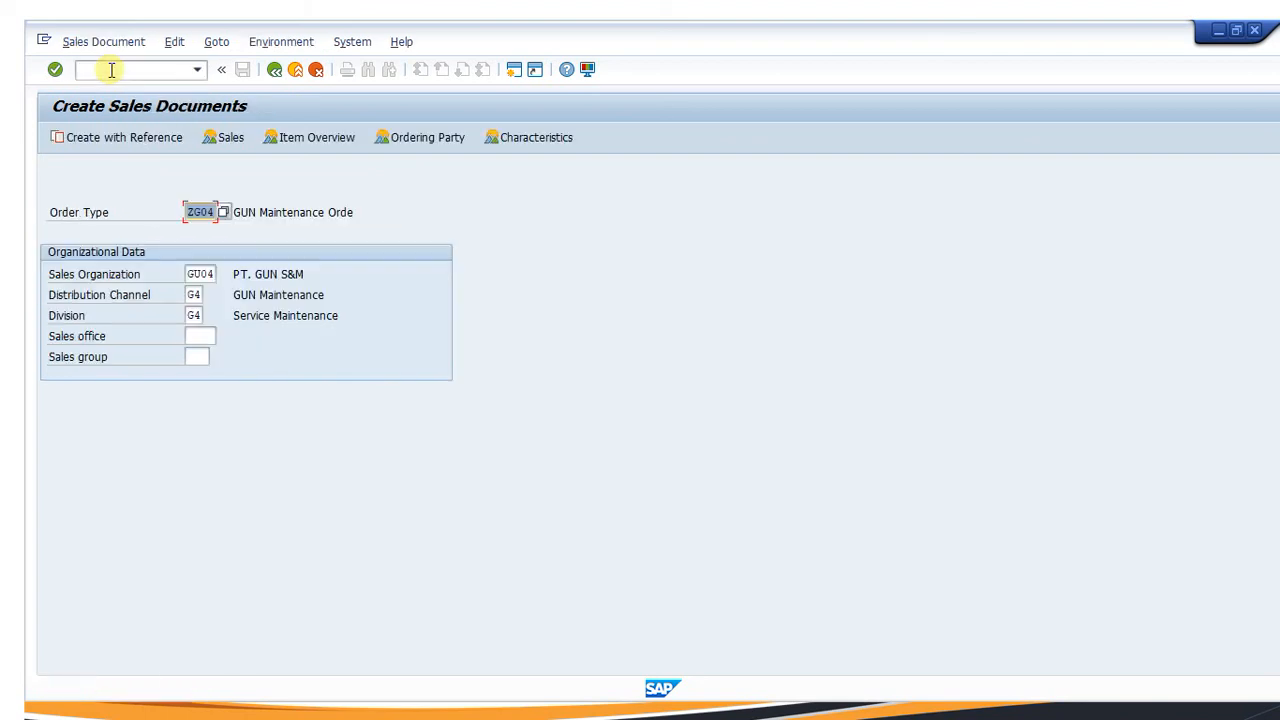
{"action": "key", "text": "Return"}
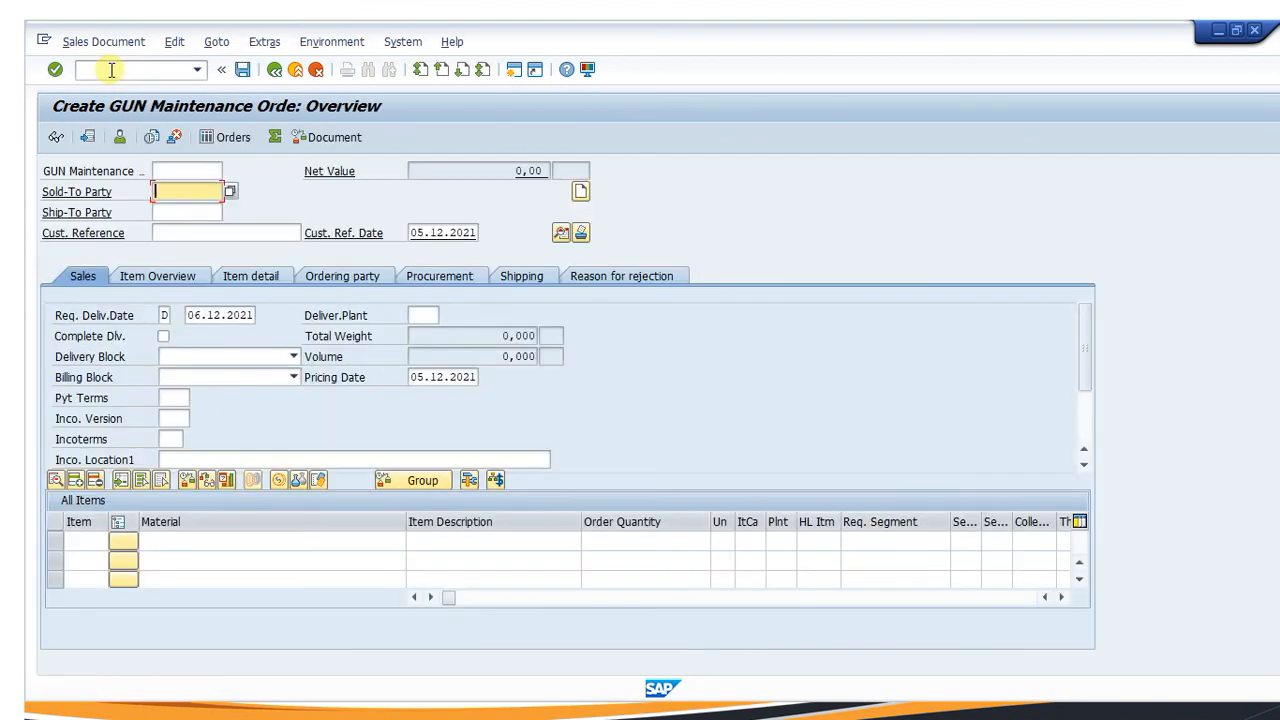
Fill in the sold-to party and the ship-to party with the same customer number
{"action": "left_click", "coordinate": [187, 191]}
{"action": "left_click", "coordinate": [189, 209]}
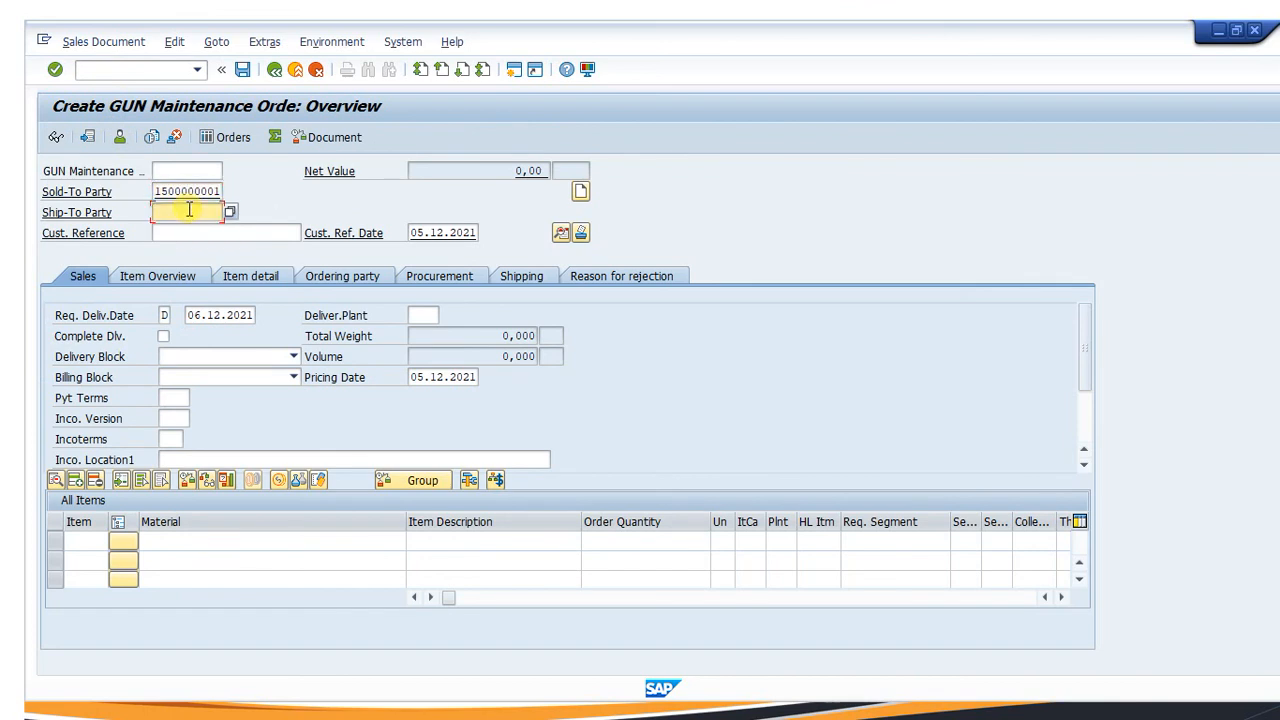
{"action": "left_click", "coordinate": [199, 237]}
{"action": "left_click_drag", "start_coordinate": [214, 212], "coordinate": [97, 210]}
{"action": "key", "text": "BackSpace"}
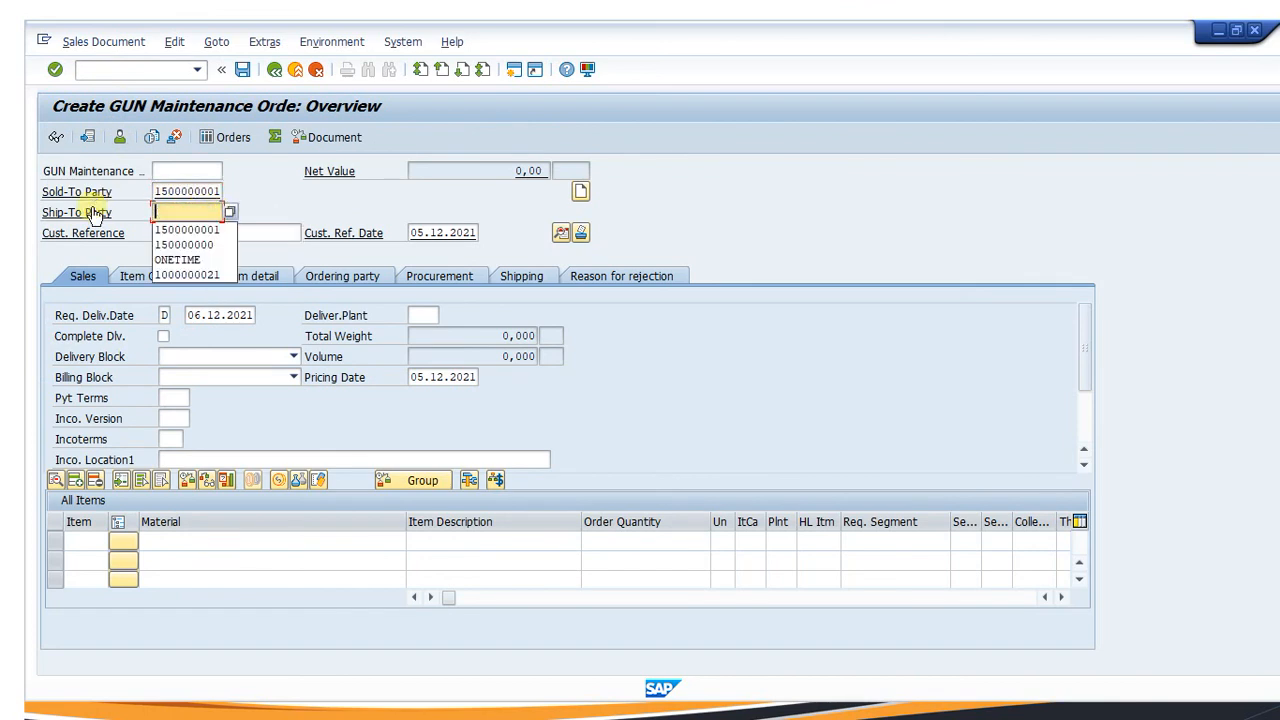
{"action": "left_click", "coordinate": [170, 230]}
Enter POLY-MT50 as the material of the first order item
{"action": "left_click", "coordinate": [195, 538]}
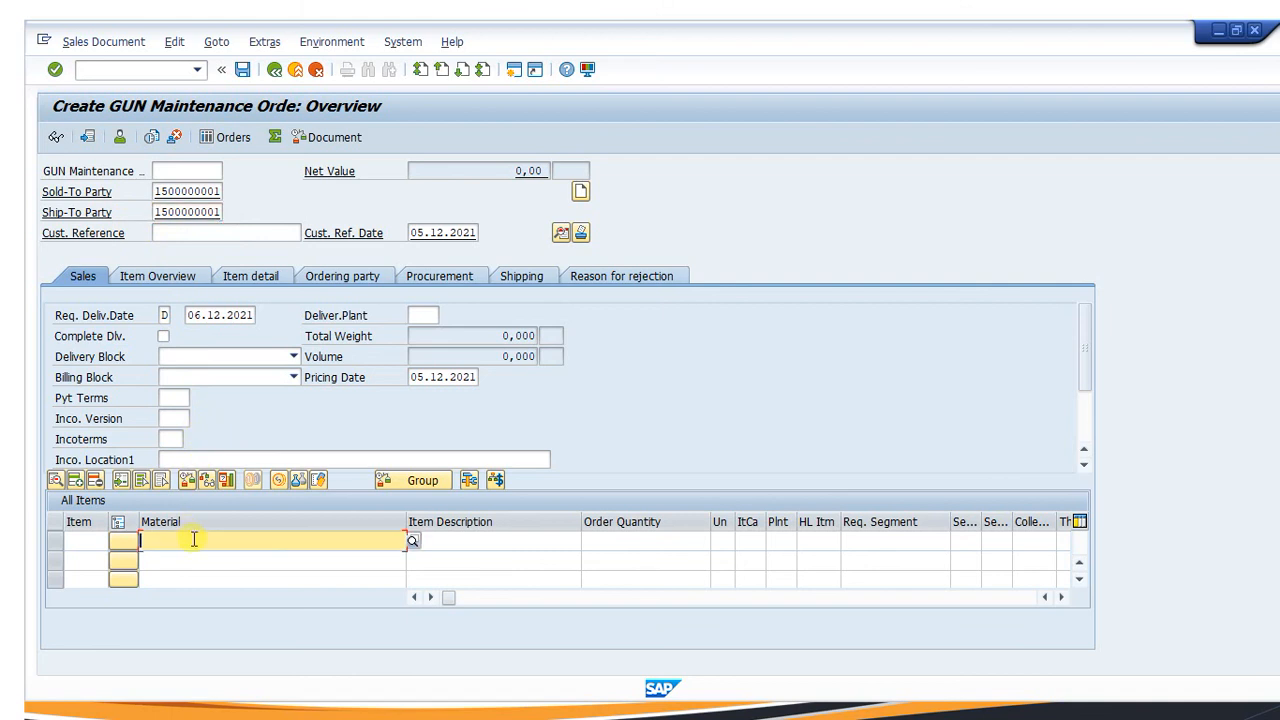
{"action": "left_click", "coordinate": [190, 538]}
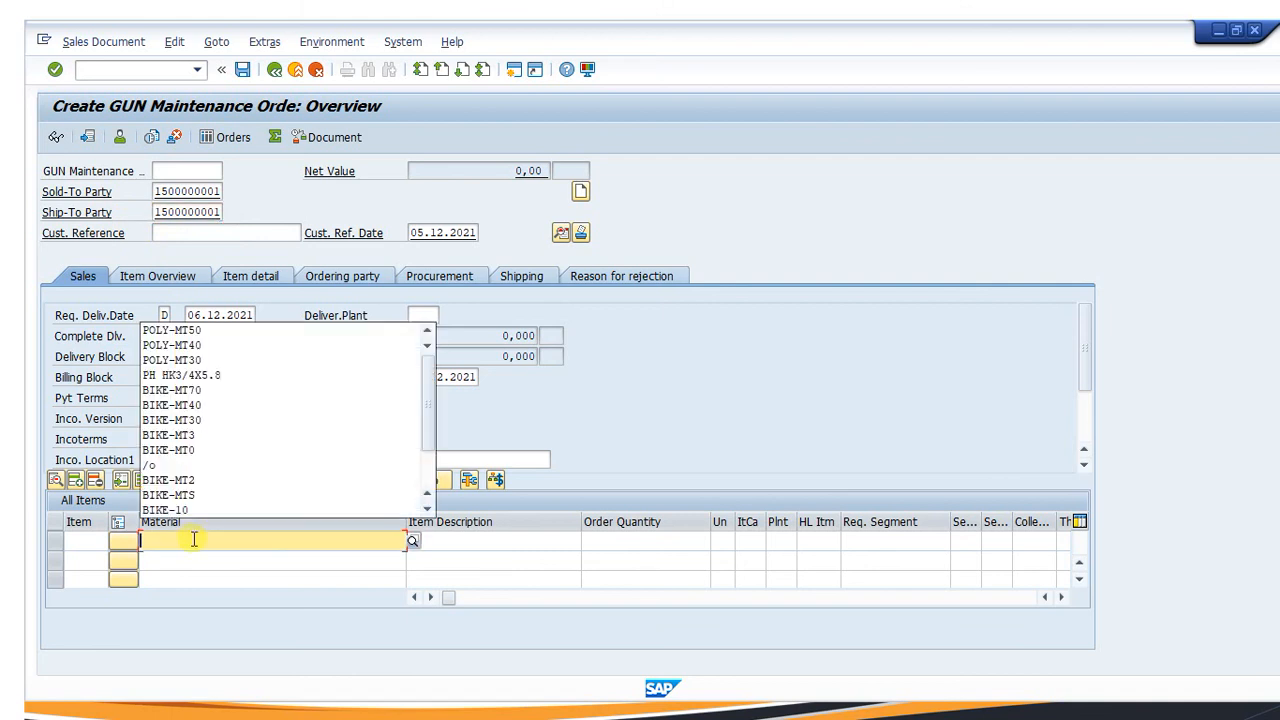
{"action": "left_click", "coordinate": [175, 330]}
Using the sales order quantity in the Strategy Group MRP Excel workbook, set the POLY-MT50 item's order quantity to 30 and accept one-time delivery
{"action": "key", "text": "super"}
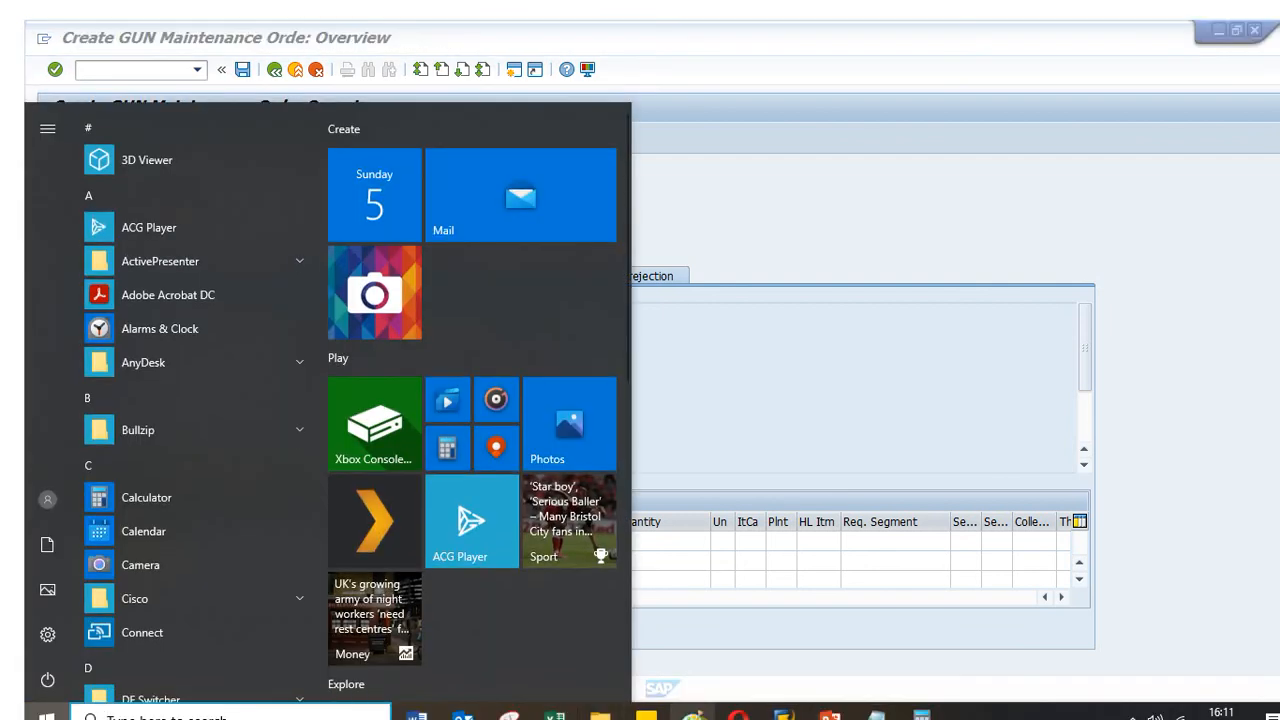
{"action": "left_click", "coordinate": [555, 713]}
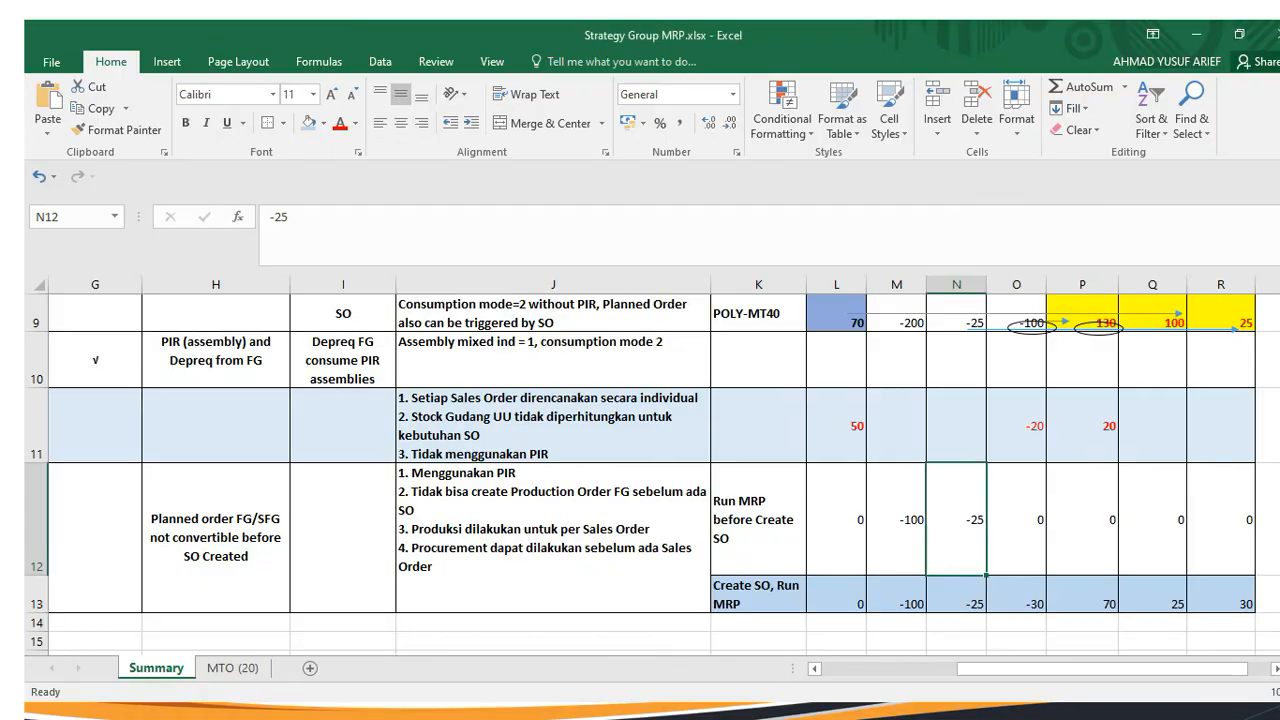
{"action": "left_click", "coordinate": [1011, 587]}
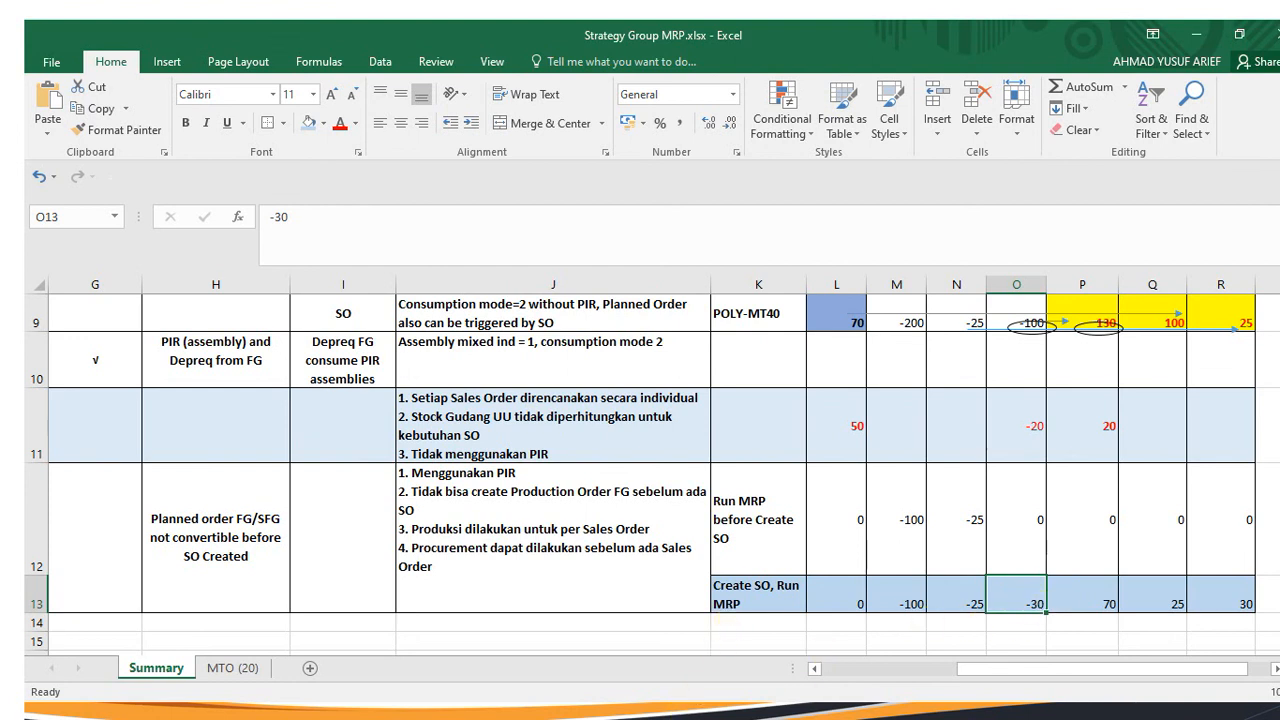
{"action": "key", "text": "super"}
{"action": "mouse_move", "coordinate": [975, 715]}
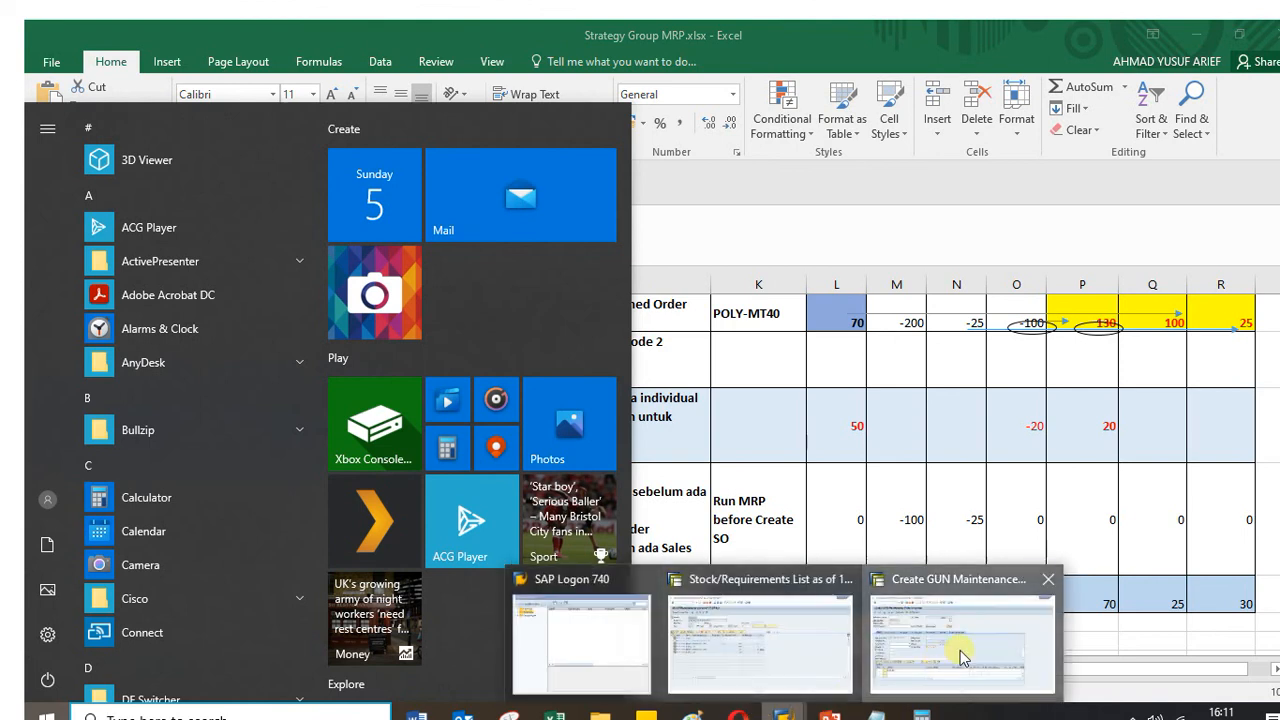
{"action": "left_click", "coordinate": [1000, 645]}
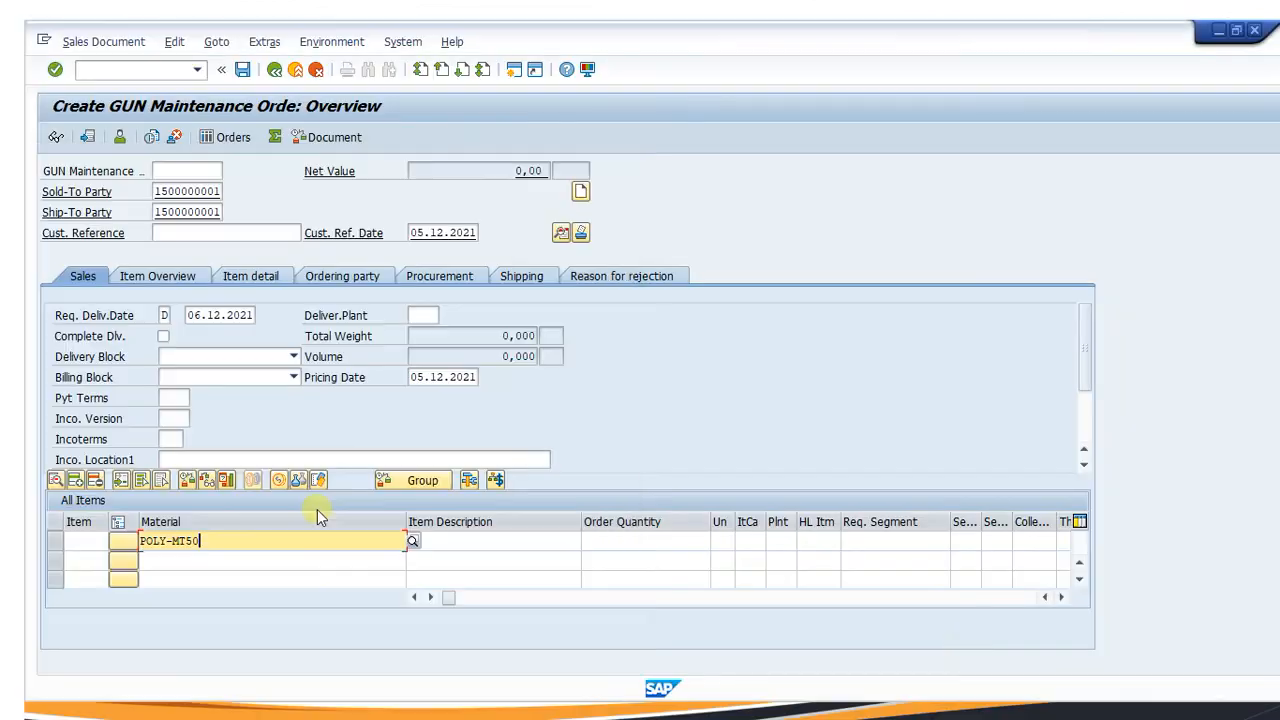
{"action": "left_click", "coordinate": [616, 543]}
{"action": "type", "text": "30"}
{"action": "key", "text": "Return"}
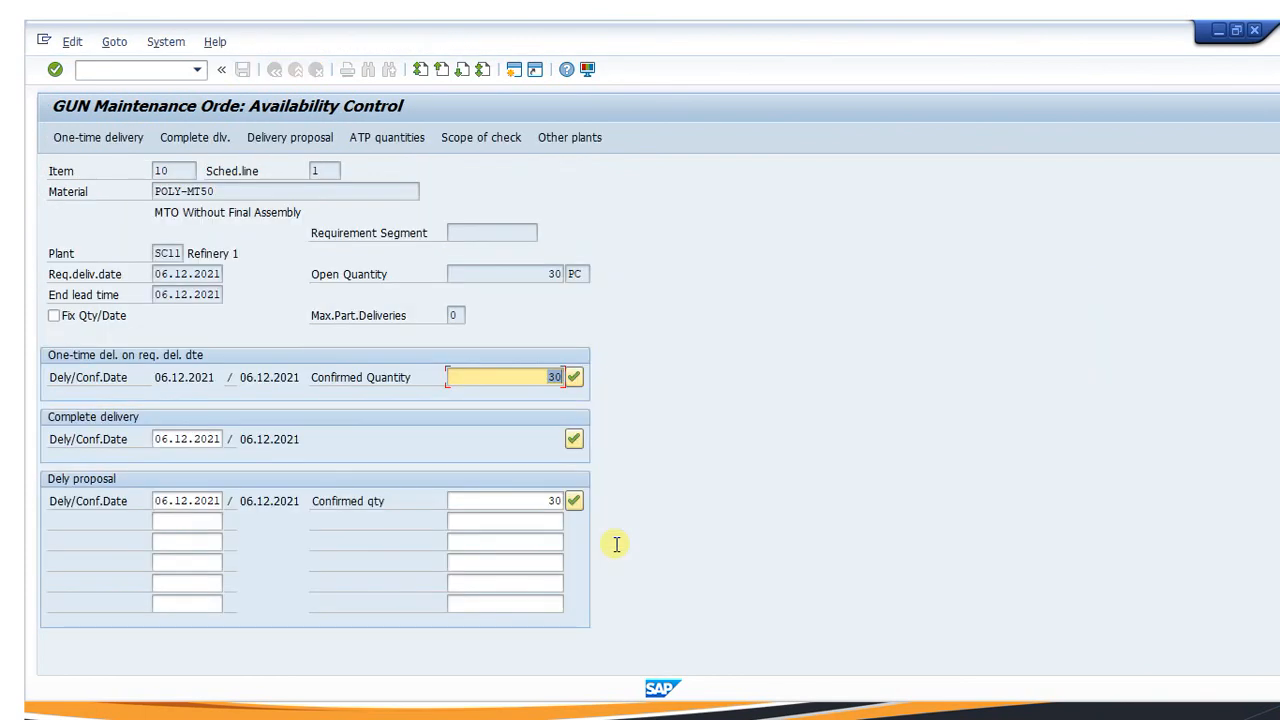
{"action": "left_click", "coordinate": [129, 136]}
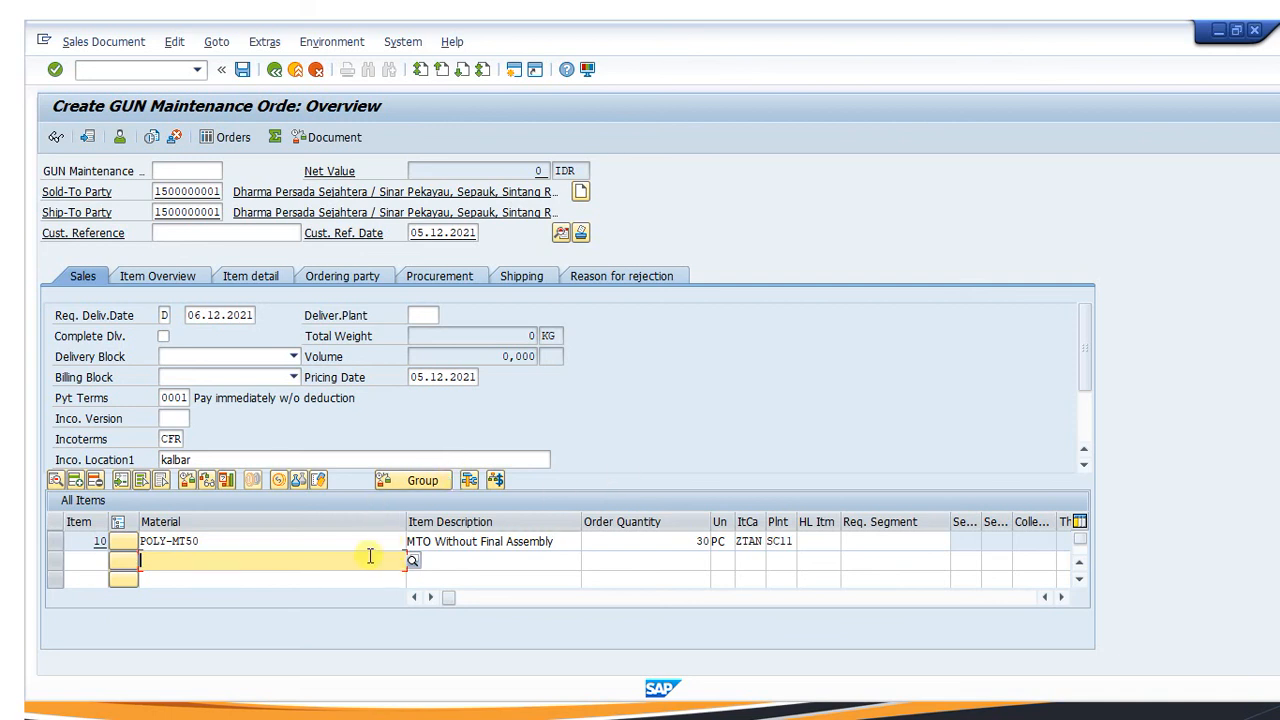
Review the POLY-MT50 item's procurement data, including its requirements type, and its shipping data
{"action": "left_click", "coordinate": [449, 280]}
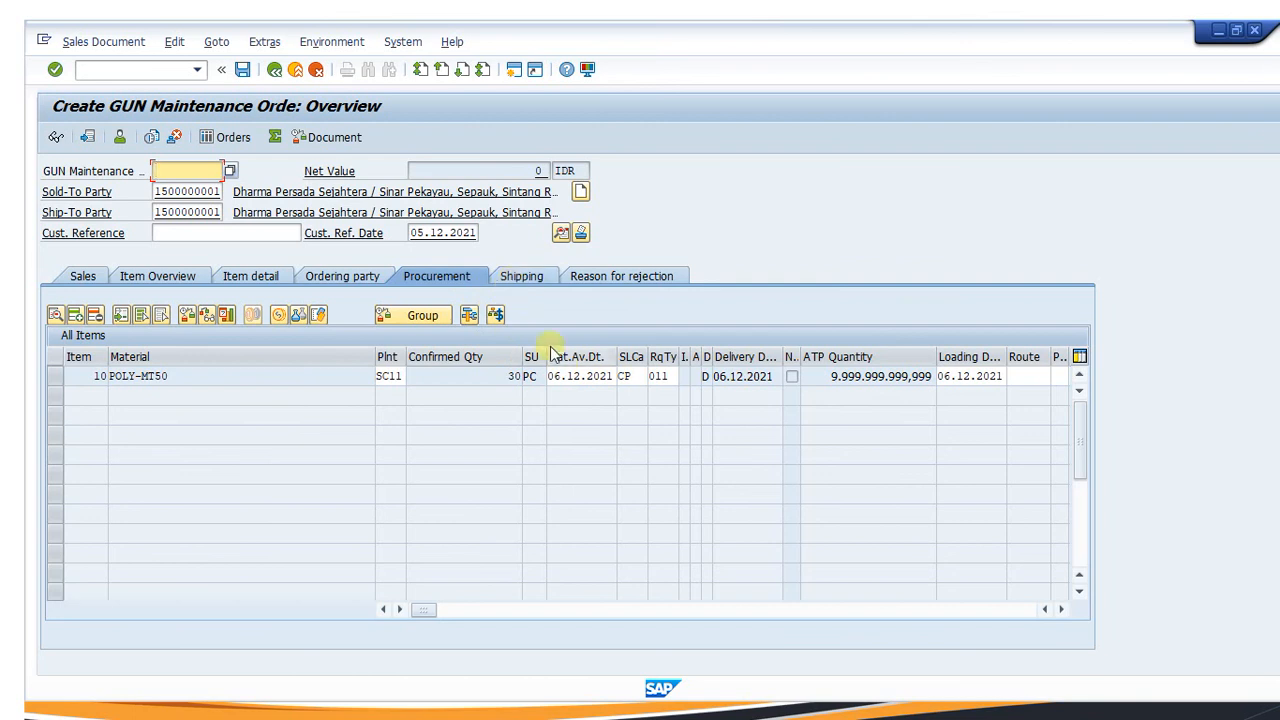
{"action": "left_click", "coordinate": [665, 376]}
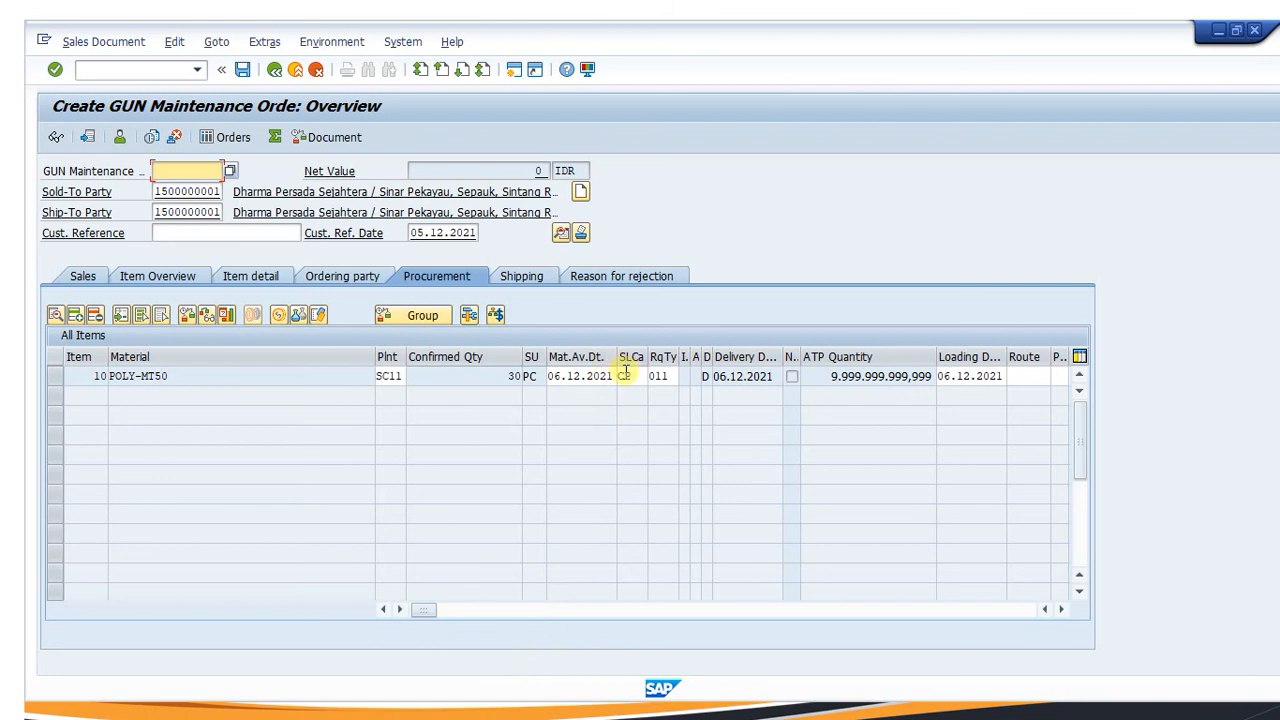
{"action": "left_click", "coordinate": [510, 279]}
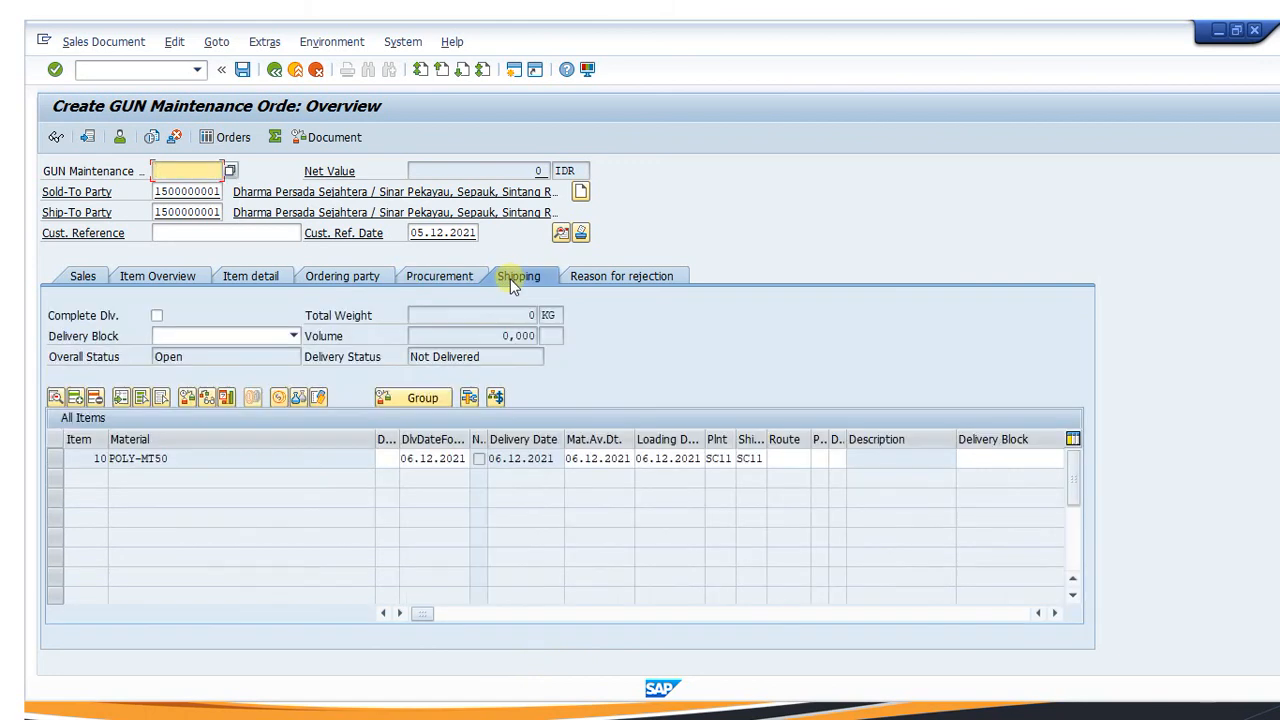
Switch to the Strategy Group MRP Excel workbook and examine the requirements types listed for strategy 50, Make To Order Without Final Assembly
{"action": "key", "text": "super"}
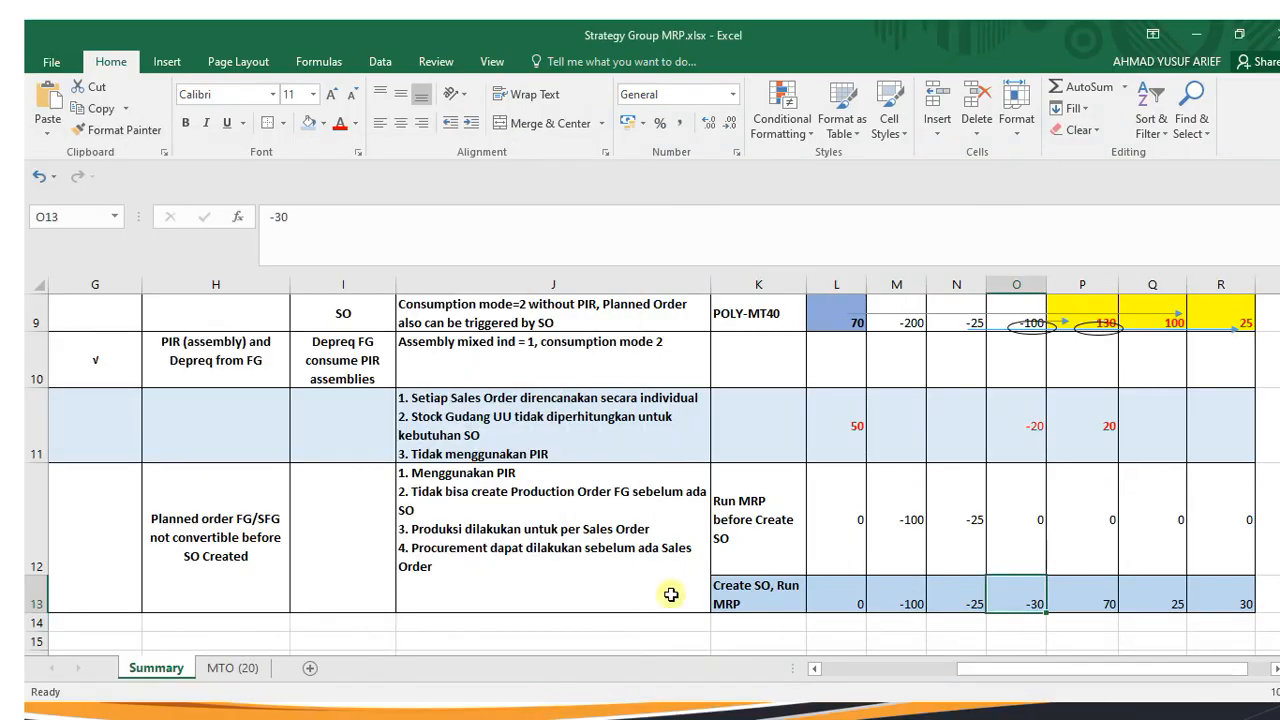
{"action": "left_click", "coordinate": [260, 536]}
{"action": "key", "text": "Left"}
{"action": "key", "text": "Left"}
{"action": "key", "text": "Left"}
{"action": "key", "text": "Left"}
{"action": "key", "text": "Left"}
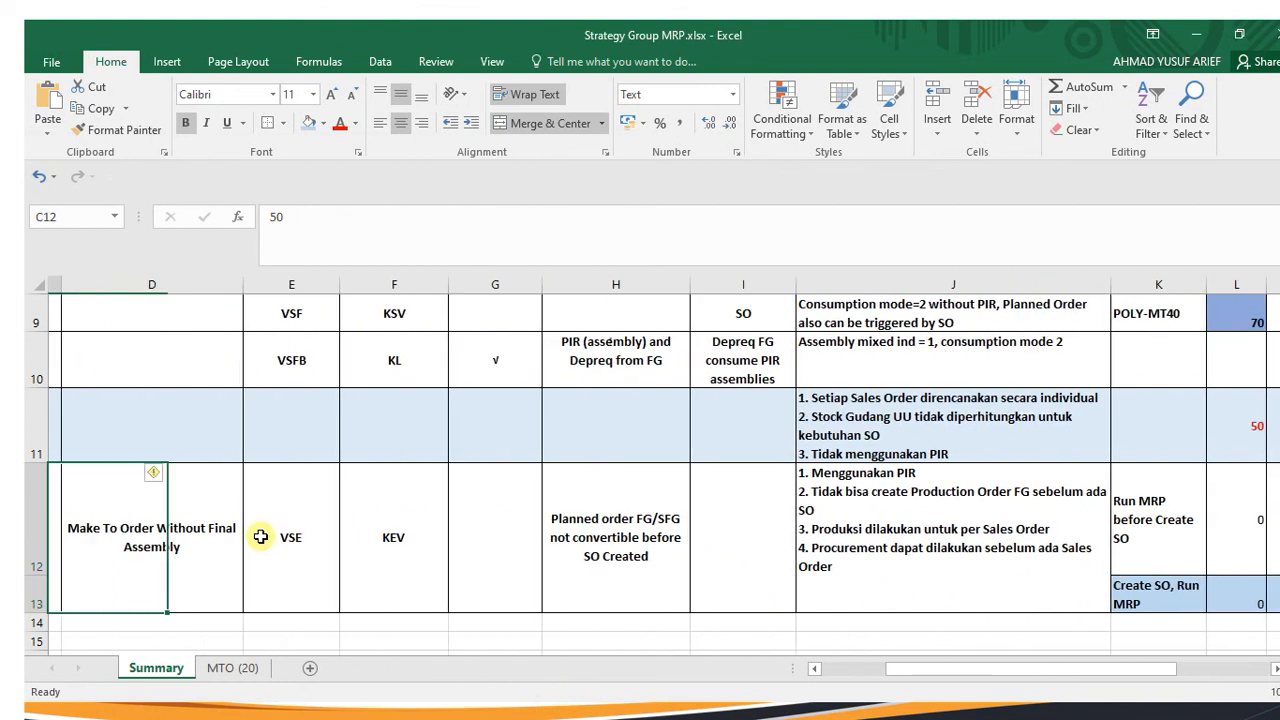
{"action": "key", "text": "Left"}
{"action": "key", "text": "Right"}
{"action": "key", "text": "Right"}
{"action": "key", "text": "Right"}
{"action": "key", "text": "Right"}
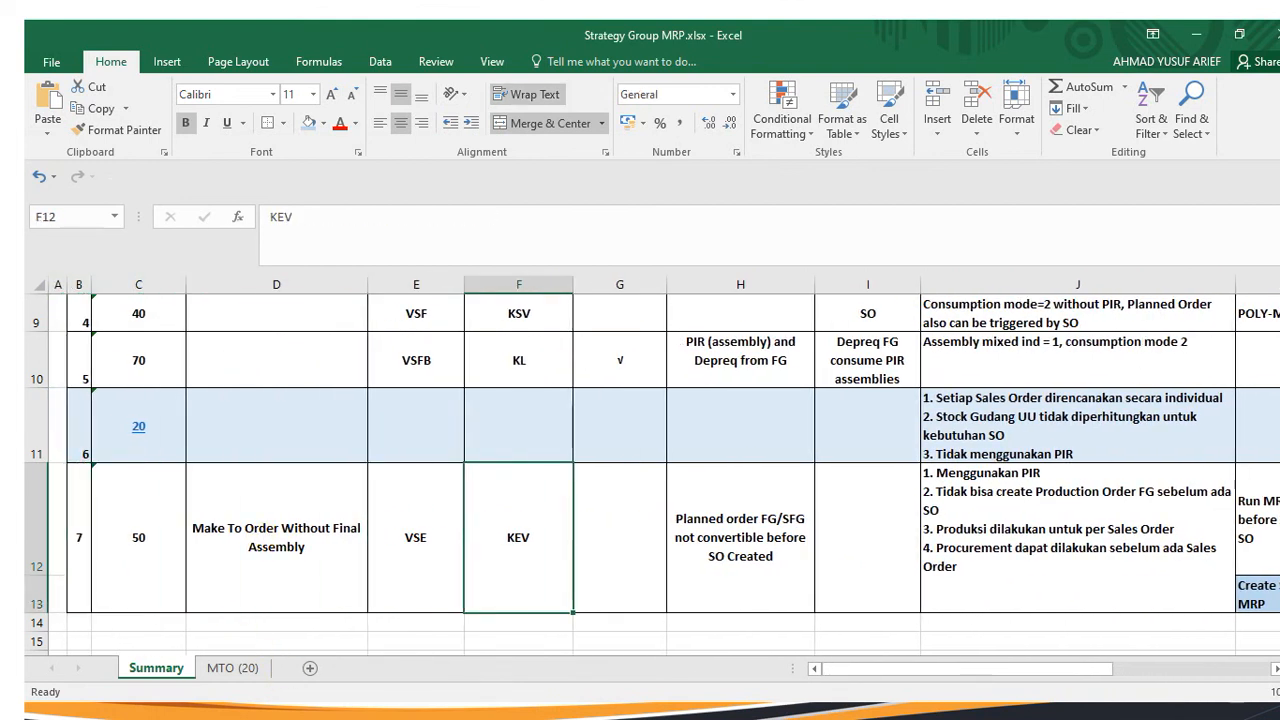
Switch back to SAP and save the sales order for POLY-MT50
{"action": "key", "text": "super"}
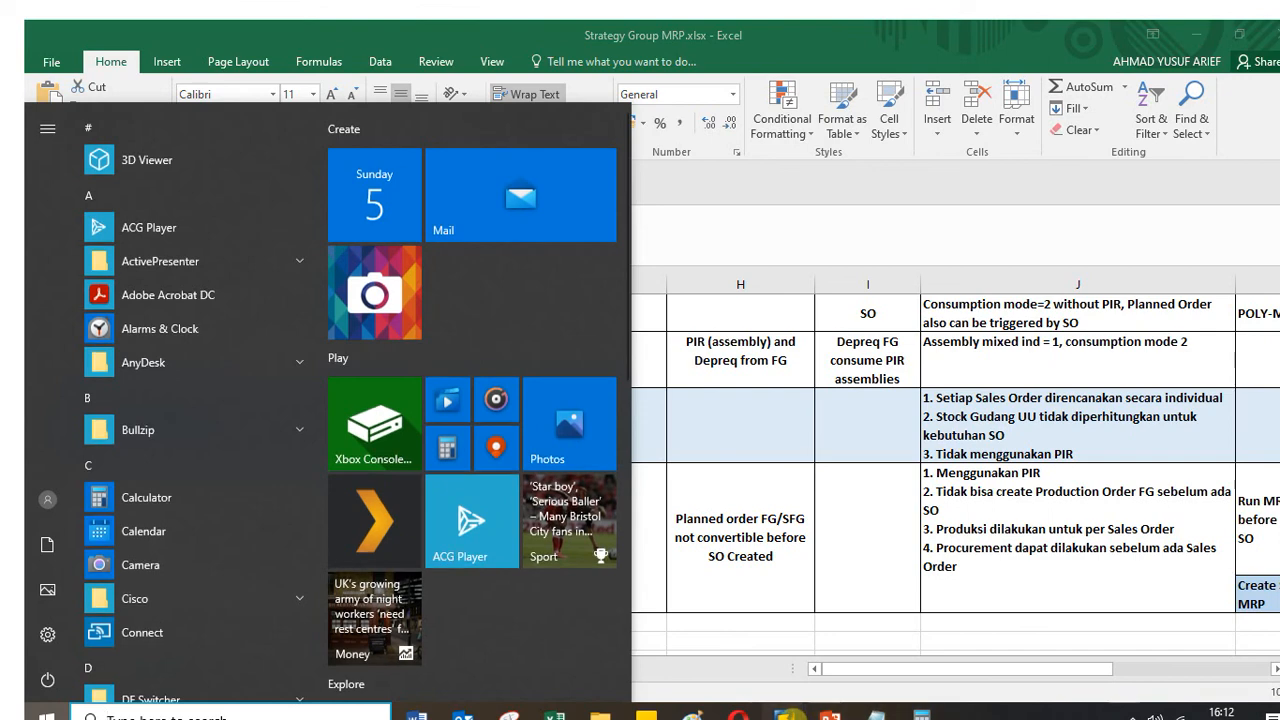
{"action": "mouse_move", "coordinate": [783, 712]}
{"action": "left_click", "coordinate": [912, 668]}
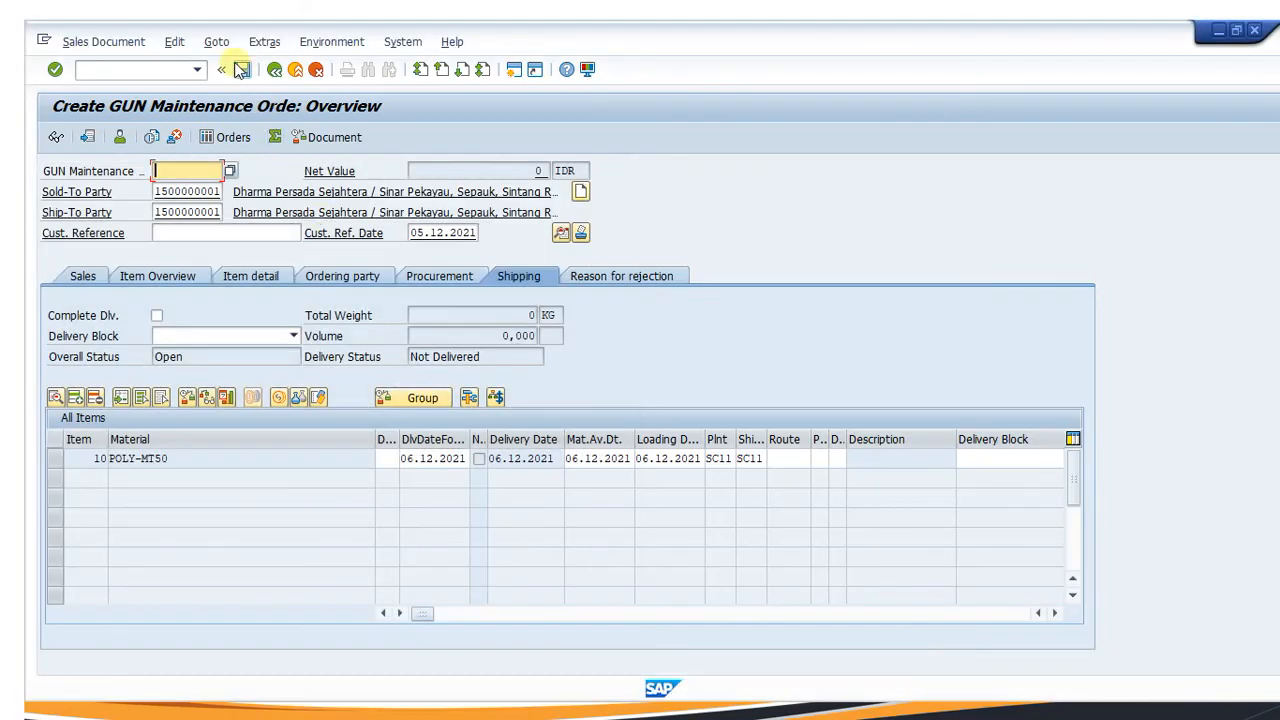
{"action": "left_click", "coordinate": [241, 69]}
{"action": "left_click", "coordinate": [290, 381]}
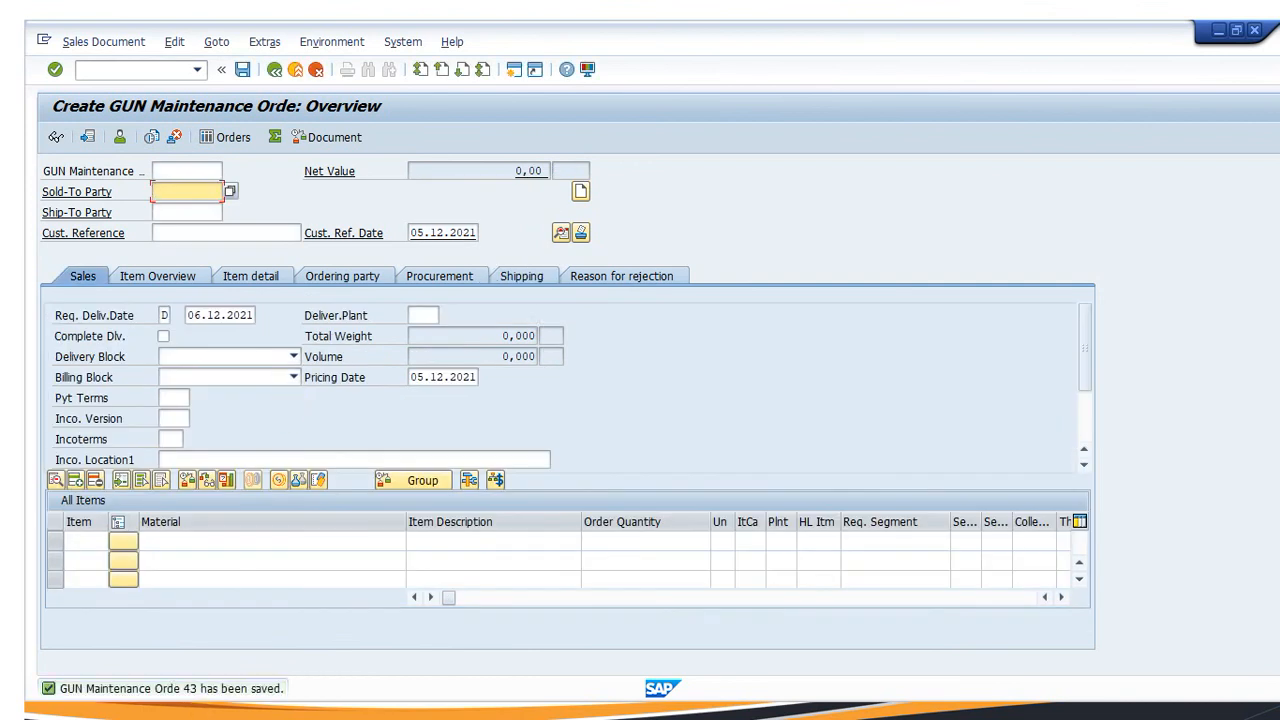
Open the newly saved sales order in display mode
{"action": "left_click", "coordinate": [76, 48]}
{"action": "left_click", "coordinate": [707, 188]}
{"action": "left_click", "coordinate": [104, 43]}
{"action": "left_click", "coordinate": [102, 106]}
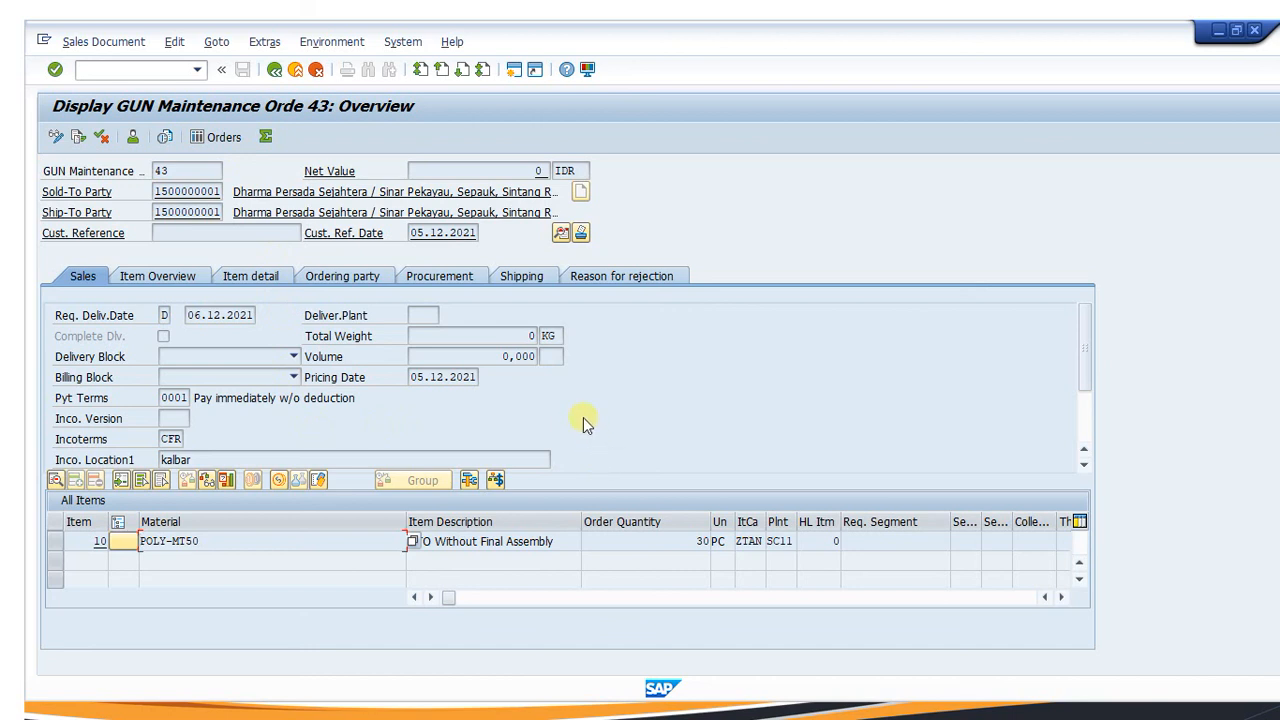
Check the POLY-MT50 item's requirements type in the procurement data and find KEV in the list of allowed requirement types
{"action": "left_click", "coordinate": [462, 279]}
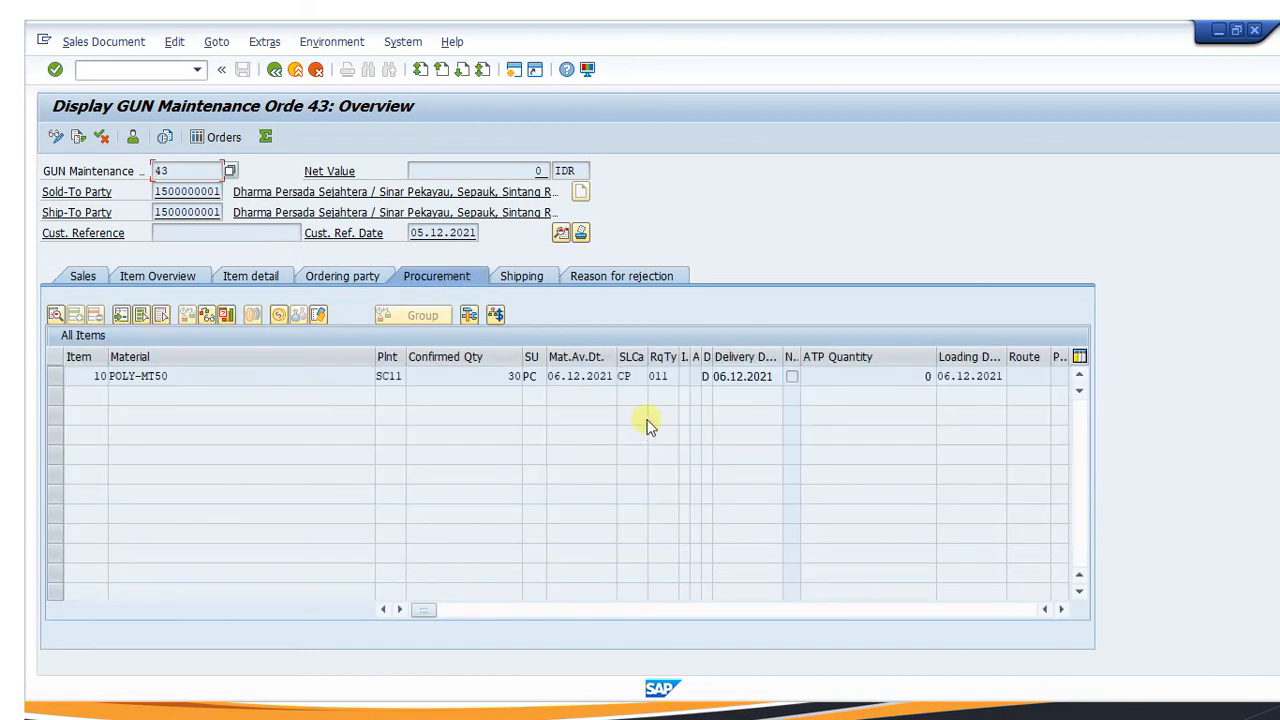
{"action": "left_click", "coordinate": [665, 377]}
{"action": "left_click", "coordinate": [685, 378]}
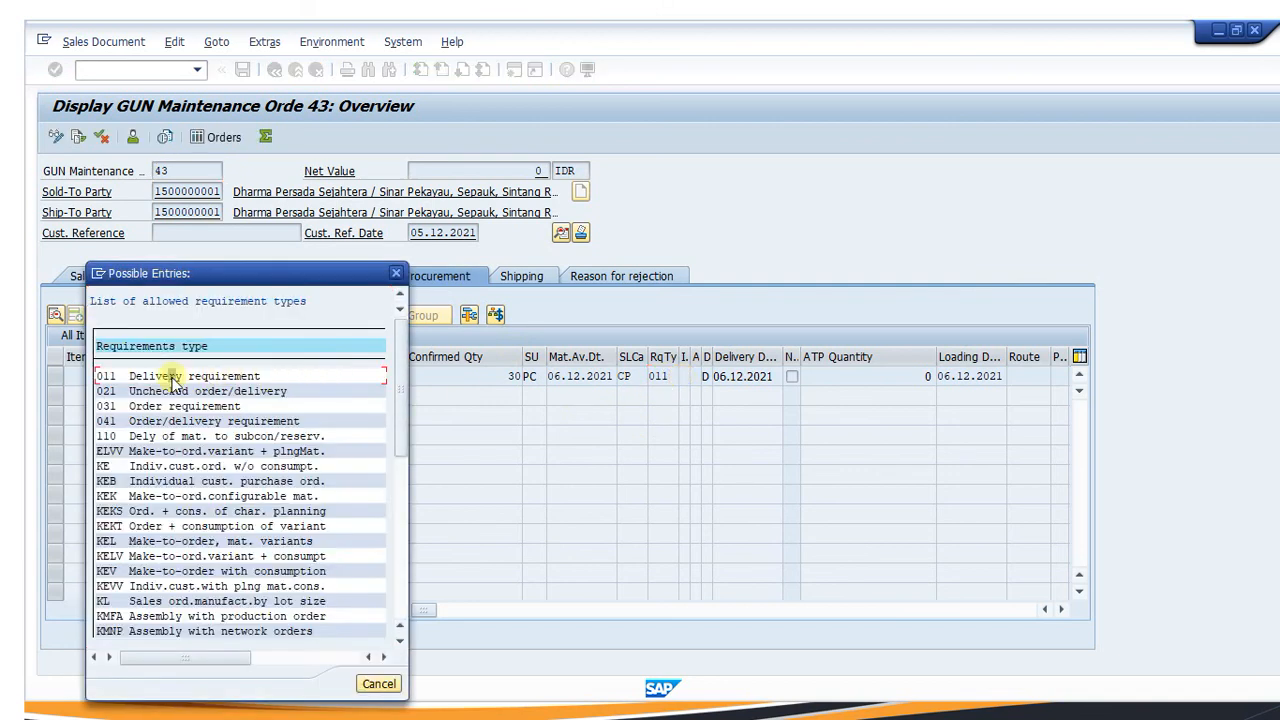
{"action": "left_click_drag", "start_coordinate": [313, 273], "coordinate": [630, 293]}
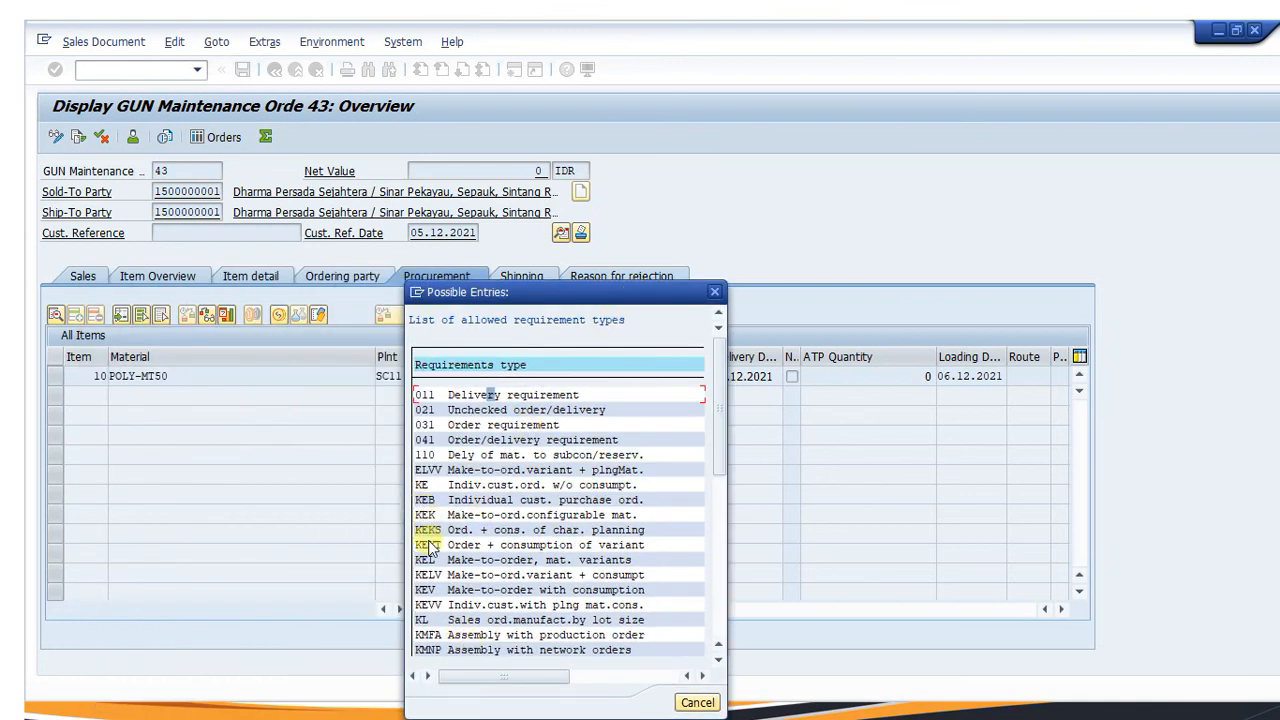
{"action": "left_click", "coordinate": [426, 594]}
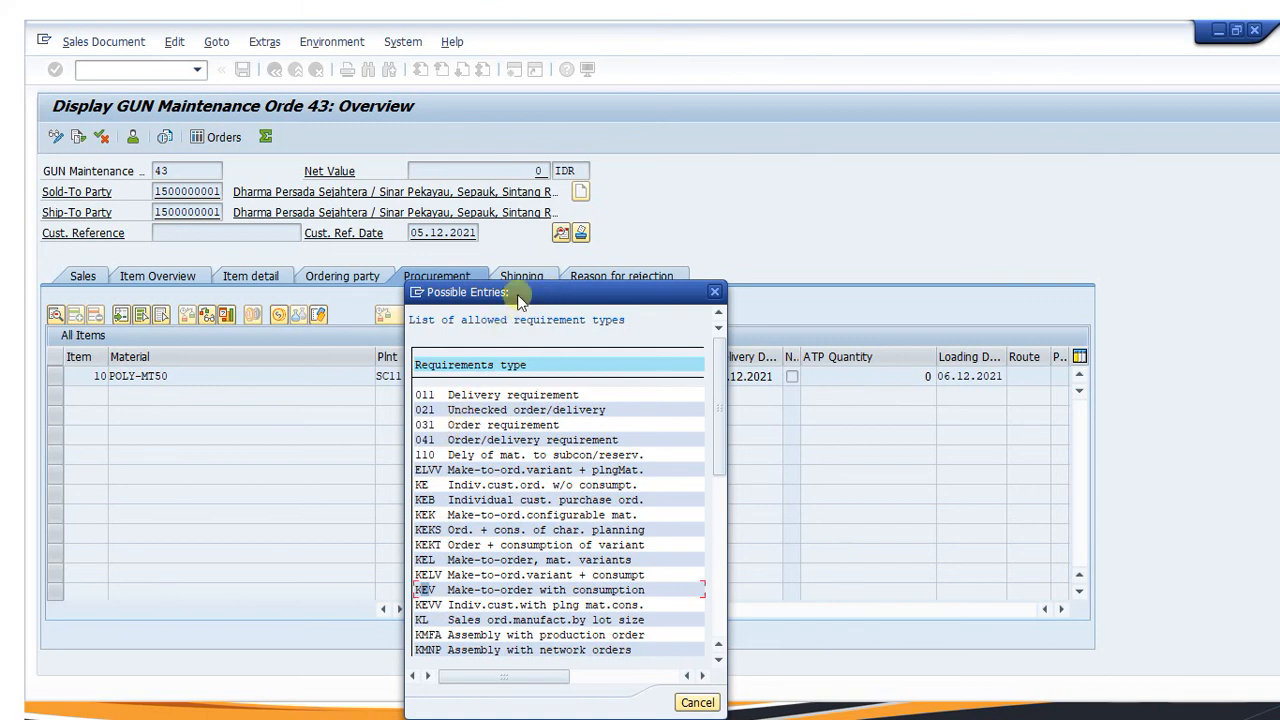
{"action": "left_click_drag", "start_coordinate": [519, 297], "coordinate": [289, 198]}
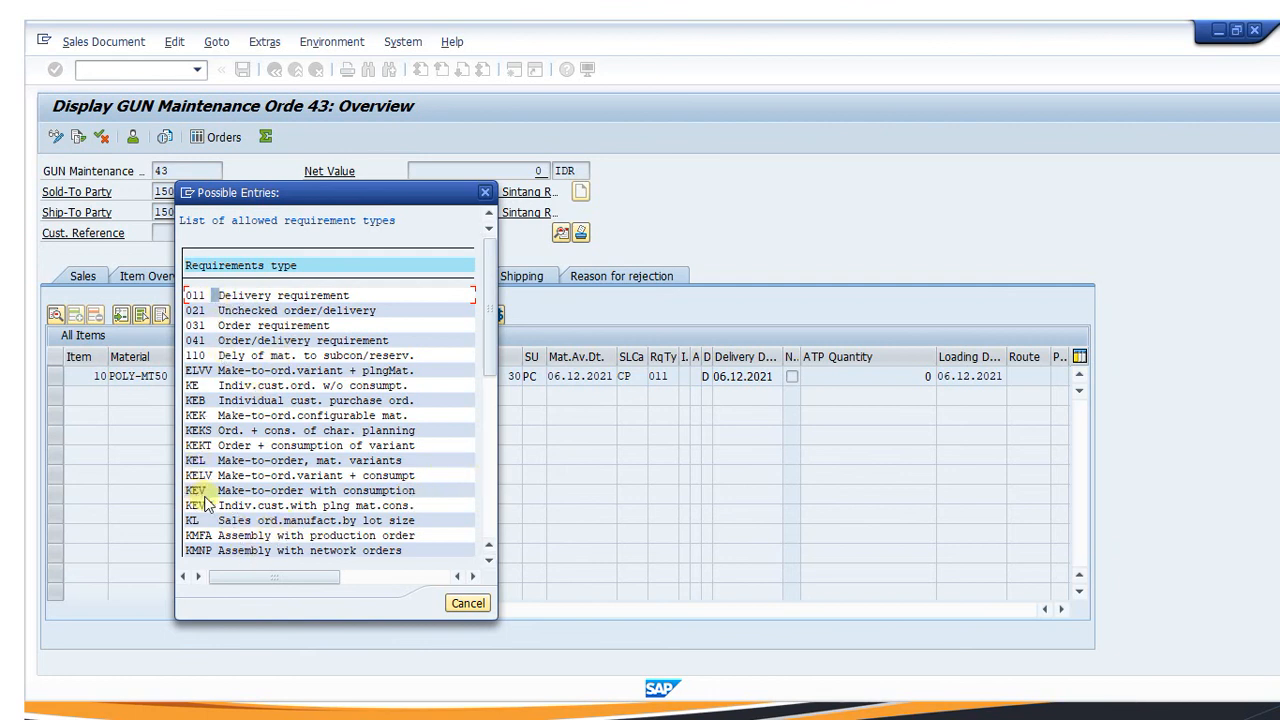
{"action": "left_click", "coordinate": [485, 192]}
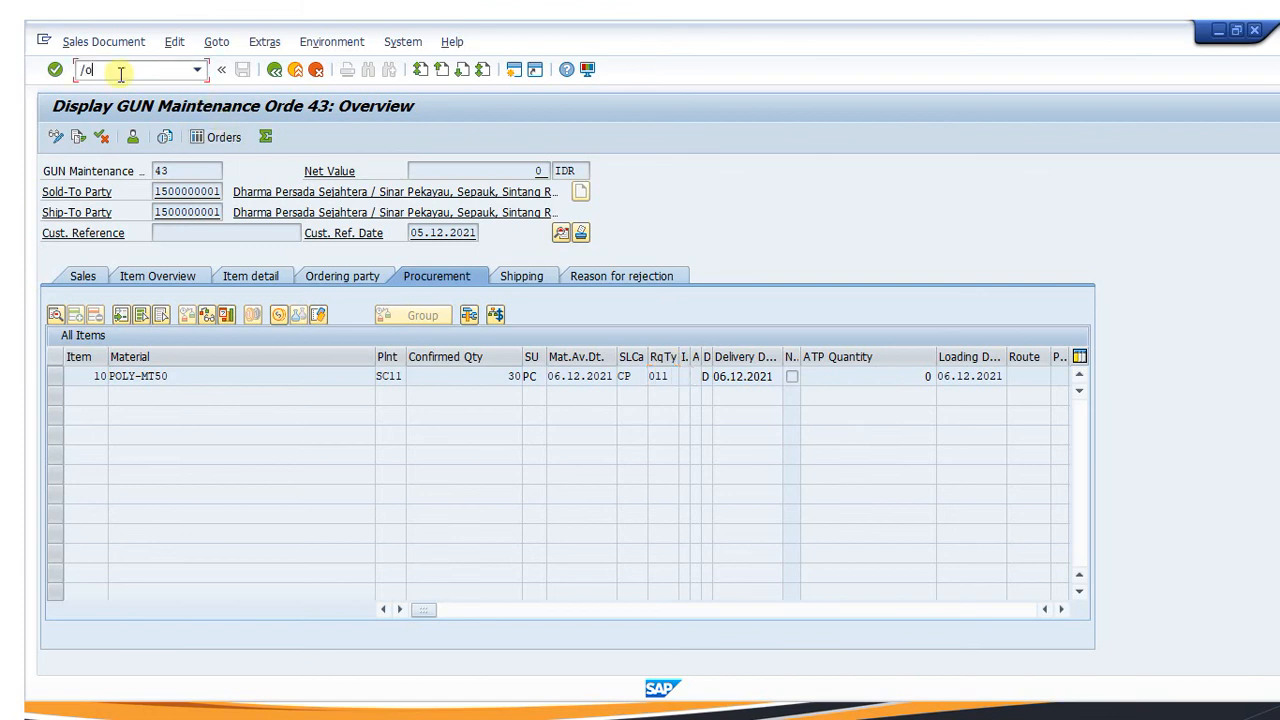
Start Customizing project execution in a new session and display the SAP Reference IMG
{"action": "key", "text": "Return"}
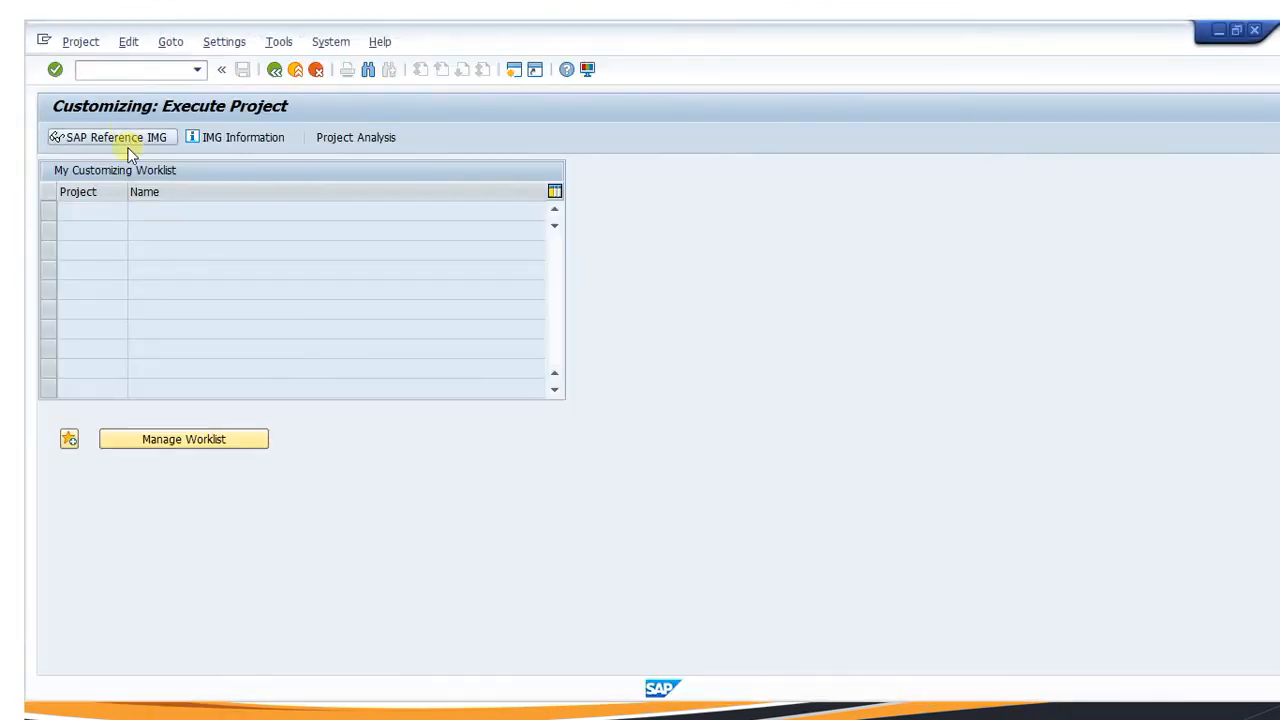
{"action": "left_click", "coordinate": [127, 144]}
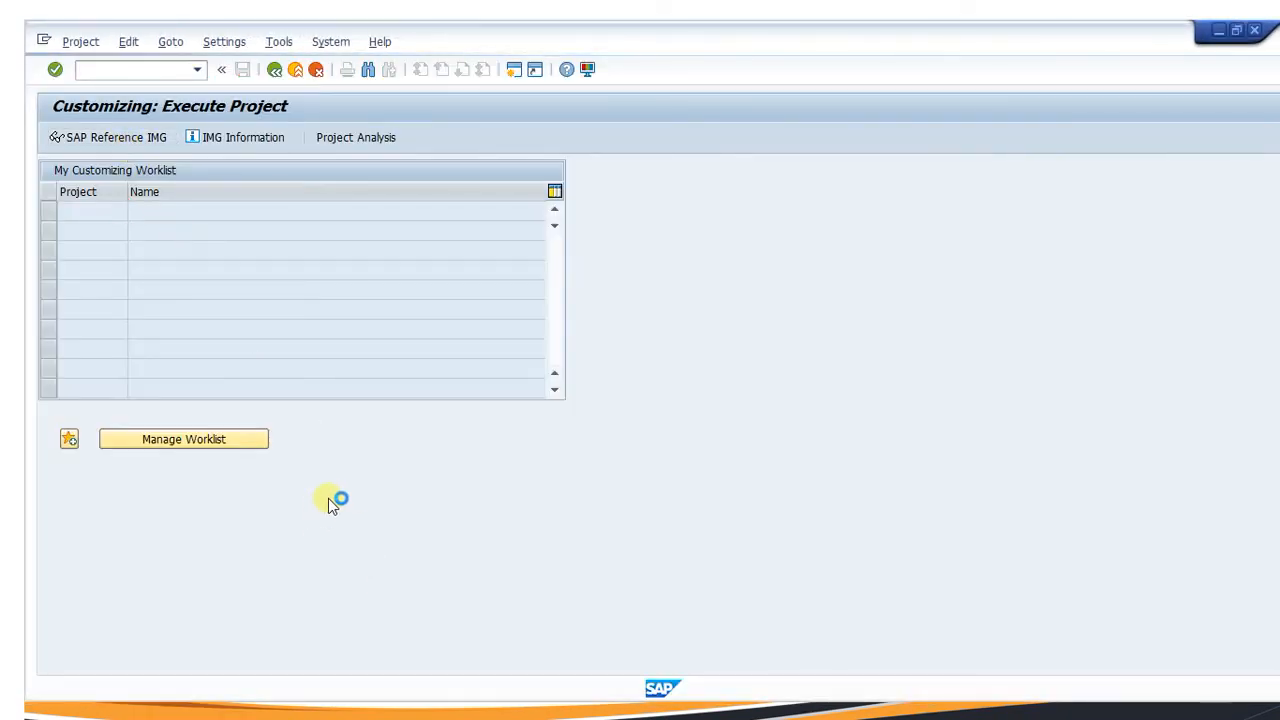
{"action": "scroll", "coordinate": [320, 520], "scroll_direction": "down", "scroll_amount": 2}
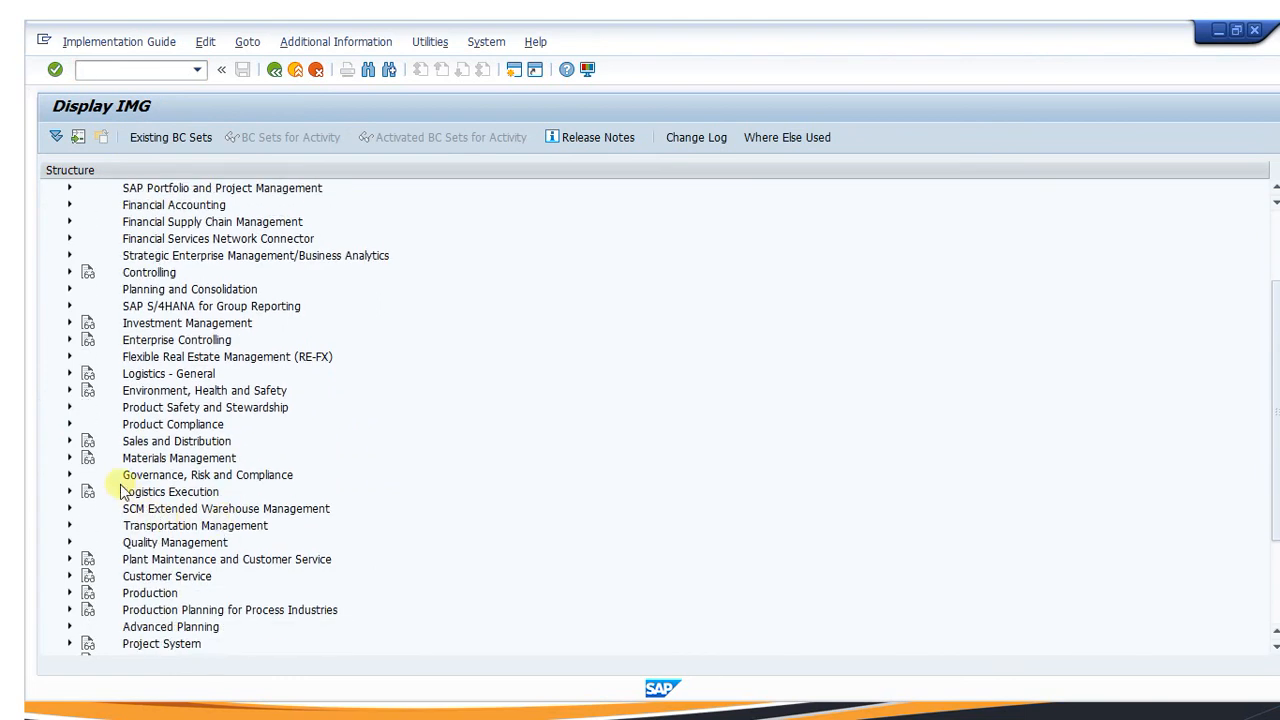
{"action": "scroll", "coordinate": [94, 518], "scroll_direction": "down", "scroll_amount": 2}
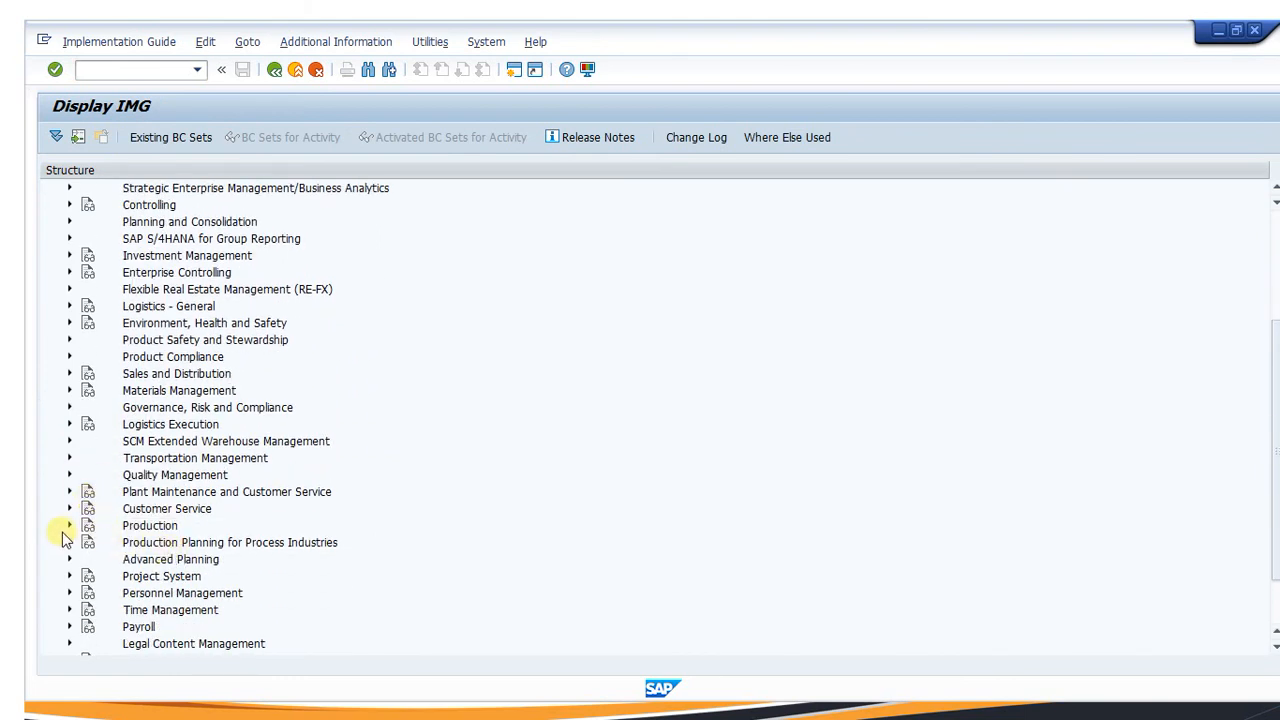
In the IMG structure, expand Production, Production Planning, Demand Management, Planned Independent Requirements and Planning Strategy
{"action": "left_click", "coordinate": [69, 525]}
{"action": "scroll", "coordinate": [69, 529], "scroll_direction": "down", "scroll_amount": 5}
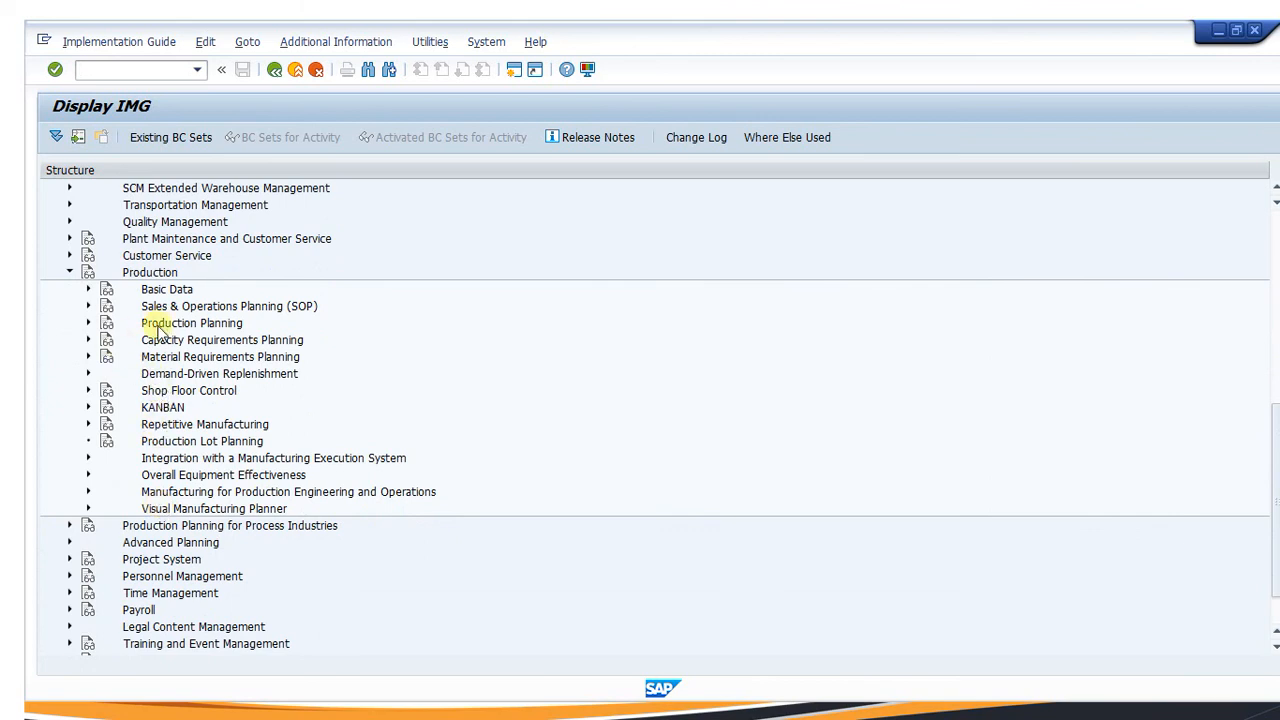
{"action": "left_click", "coordinate": [156, 328]}
{"action": "left_click", "coordinate": [88, 324]}
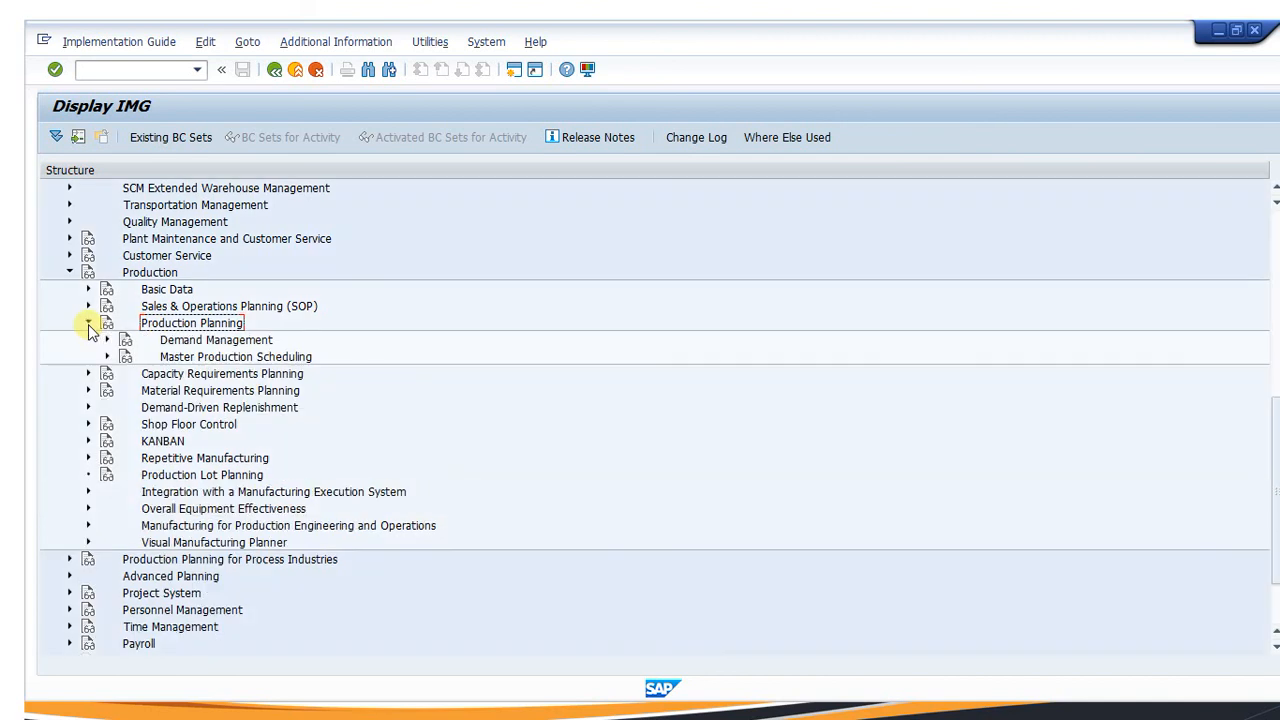
{"action": "left_click", "coordinate": [108, 340]}
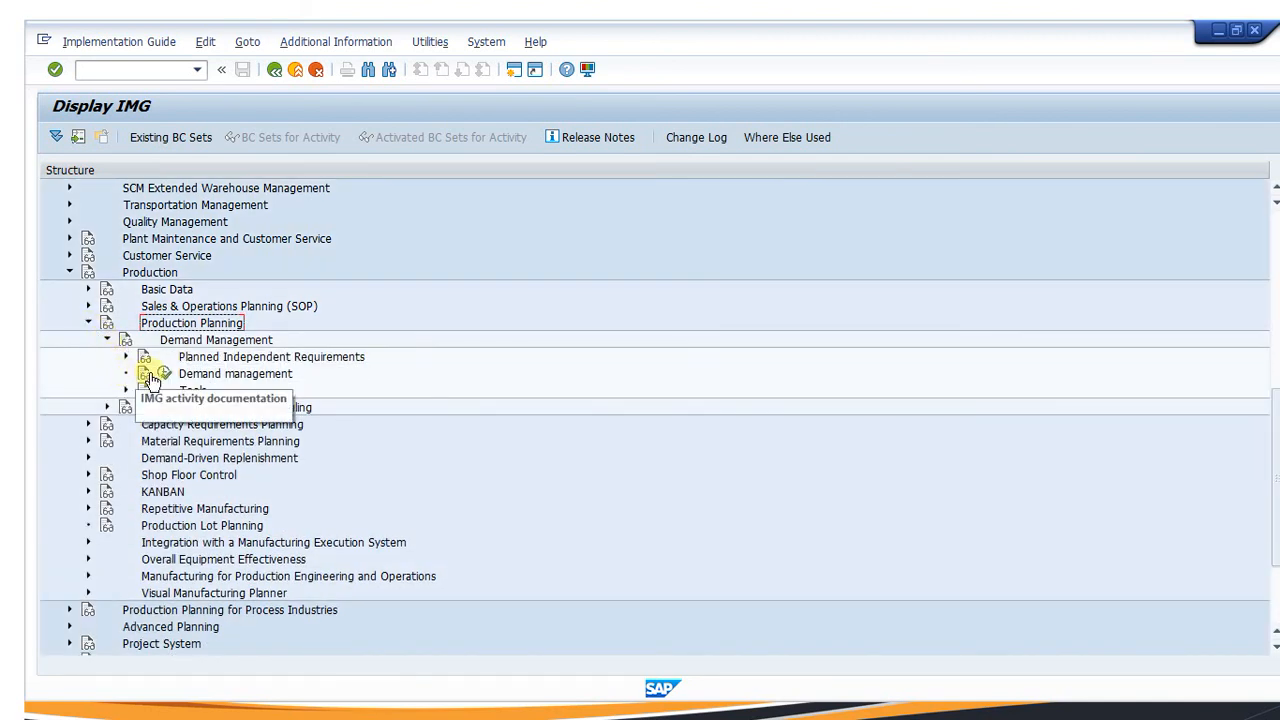
{"action": "left_click", "coordinate": [124, 357]}
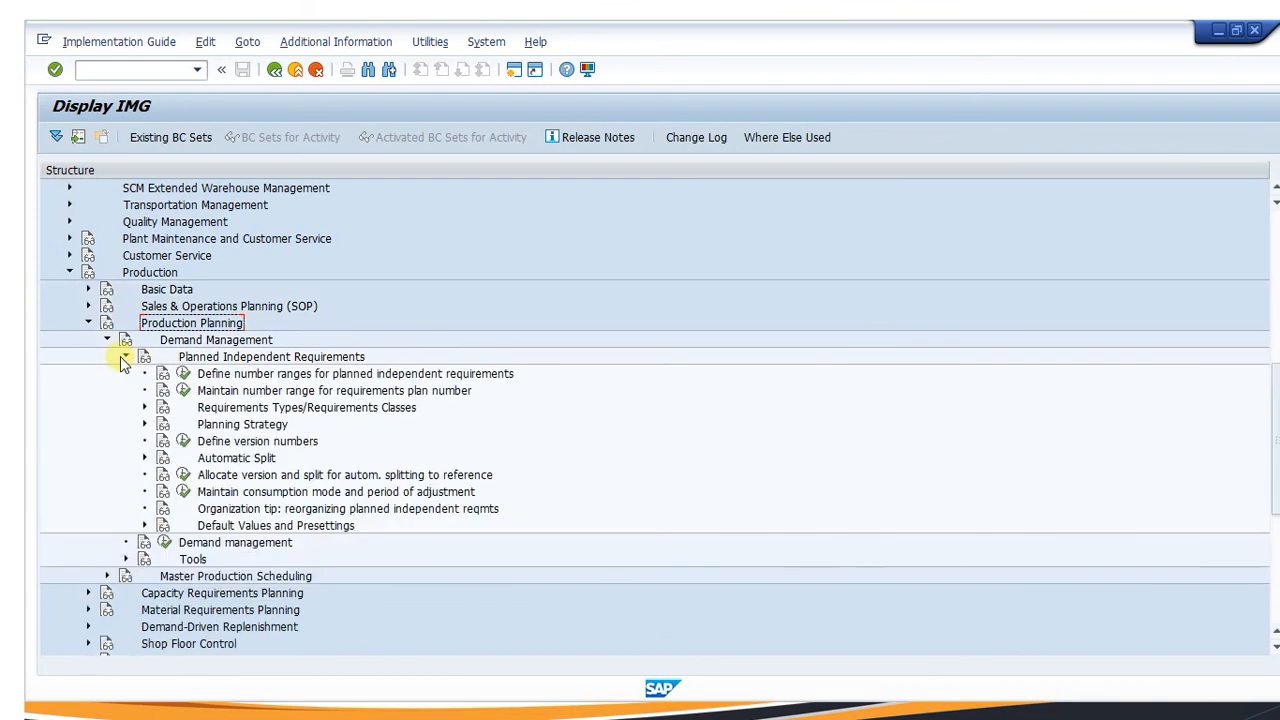
{"action": "left_click", "coordinate": [145, 424]}
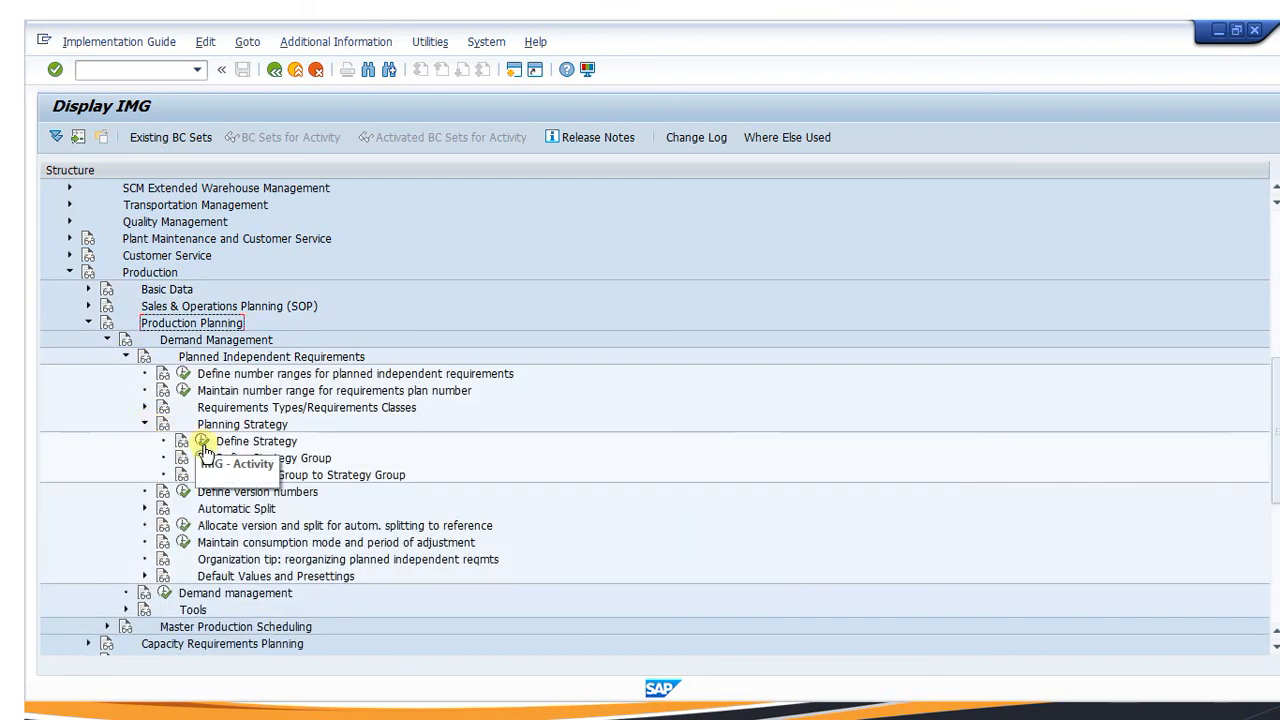
Open the Define Strategy activity, examine strategy 50 and its requirements types, and return to the IMG
{"action": "left_click", "coordinate": [203, 442]}
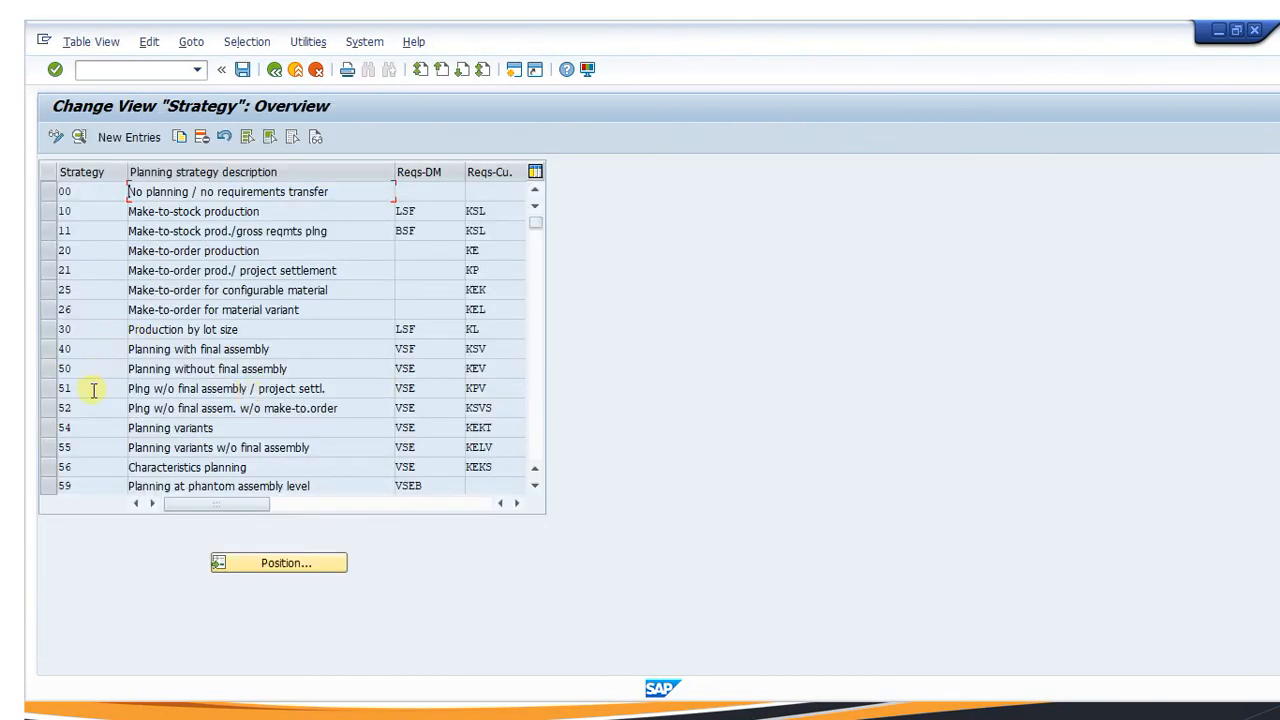
{"action": "left_click", "coordinate": [89, 376]}
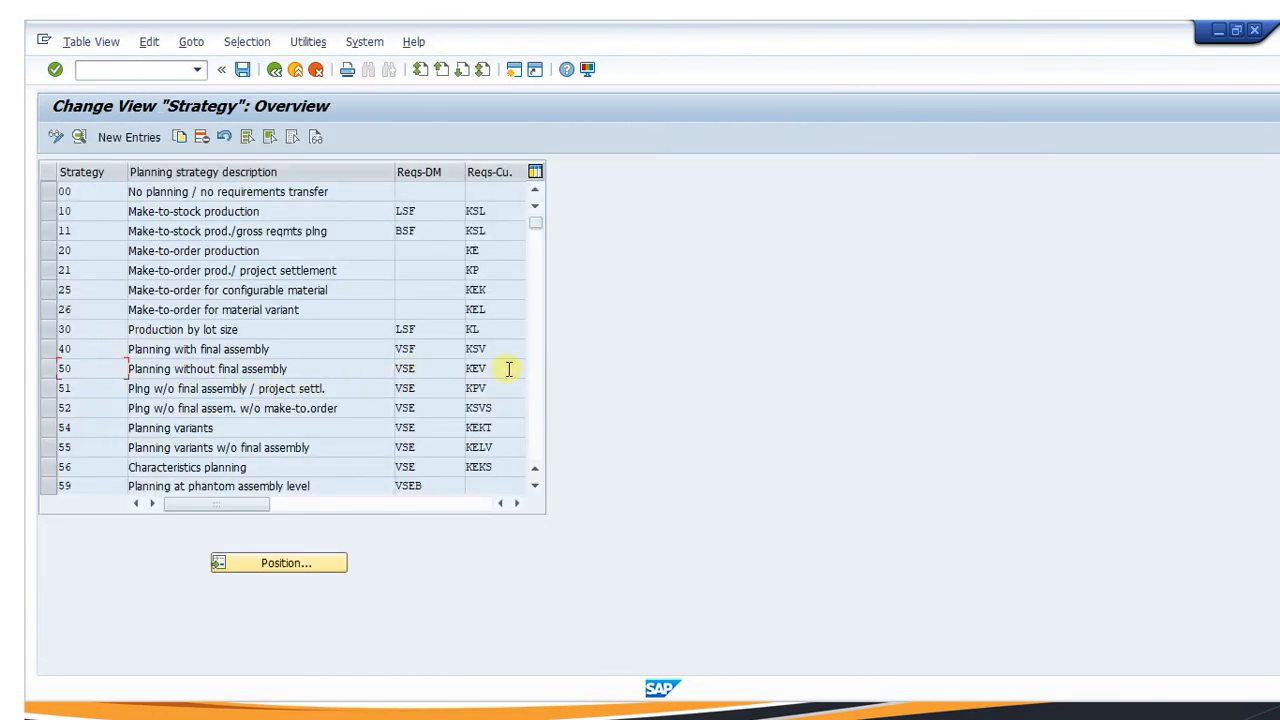
{"action": "left_click", "coordinate": [50, 370]}
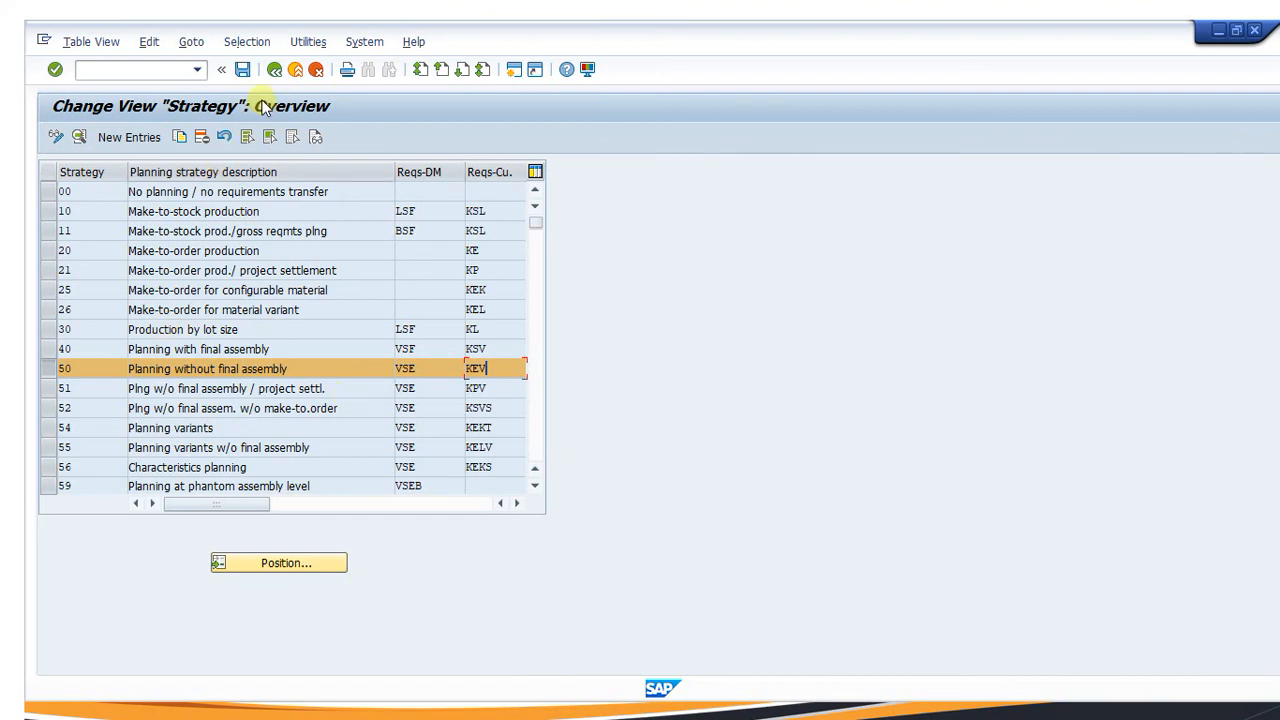
{"action": "left_click", "coordinate": [274, 69]}
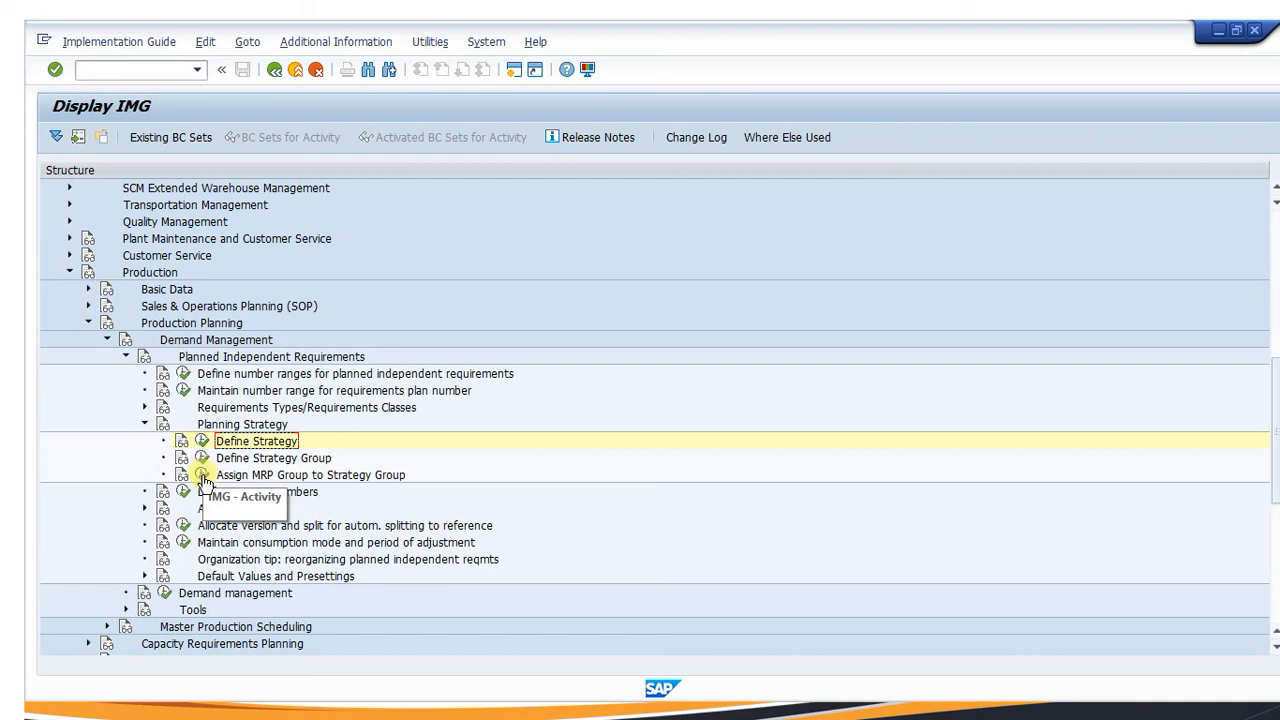
Under Requirements Types/Requirements Classes, view the Maintain requirements classes activity and return to the IMG
{"action": "left_click", "coordinate": [145, 408]}
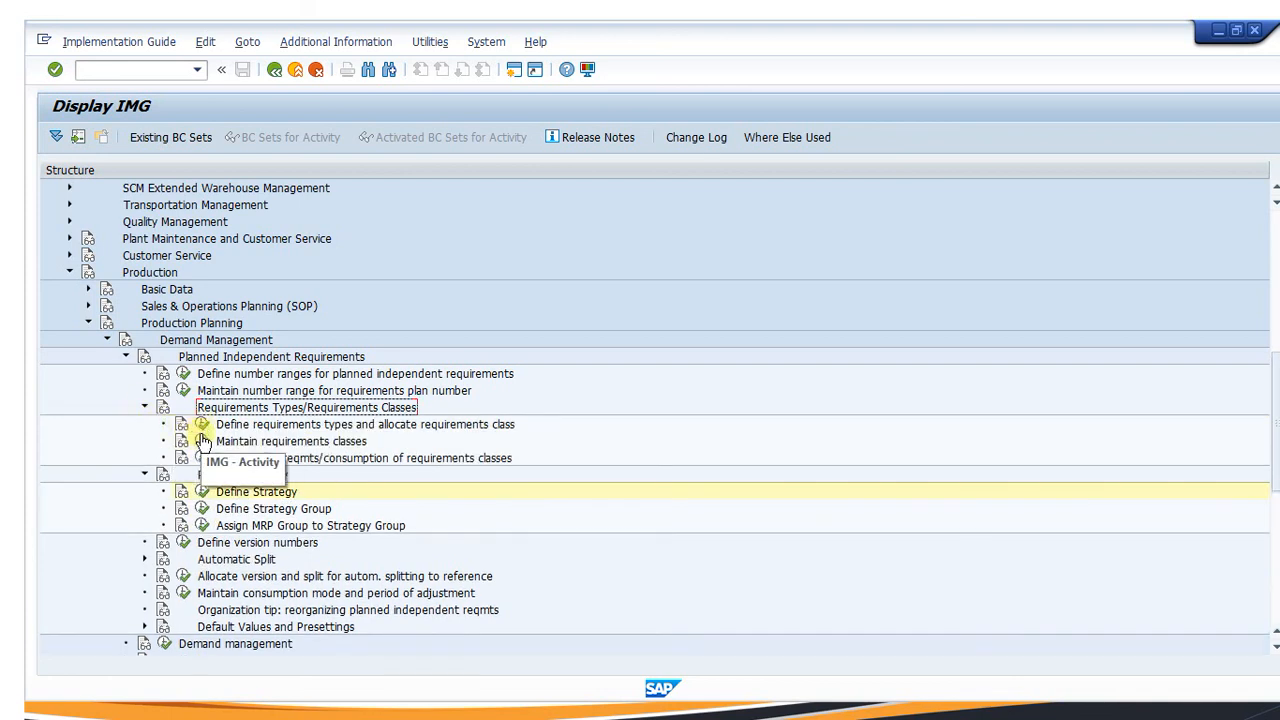
{"action": "left_click", "coordinate": [202, 441]}
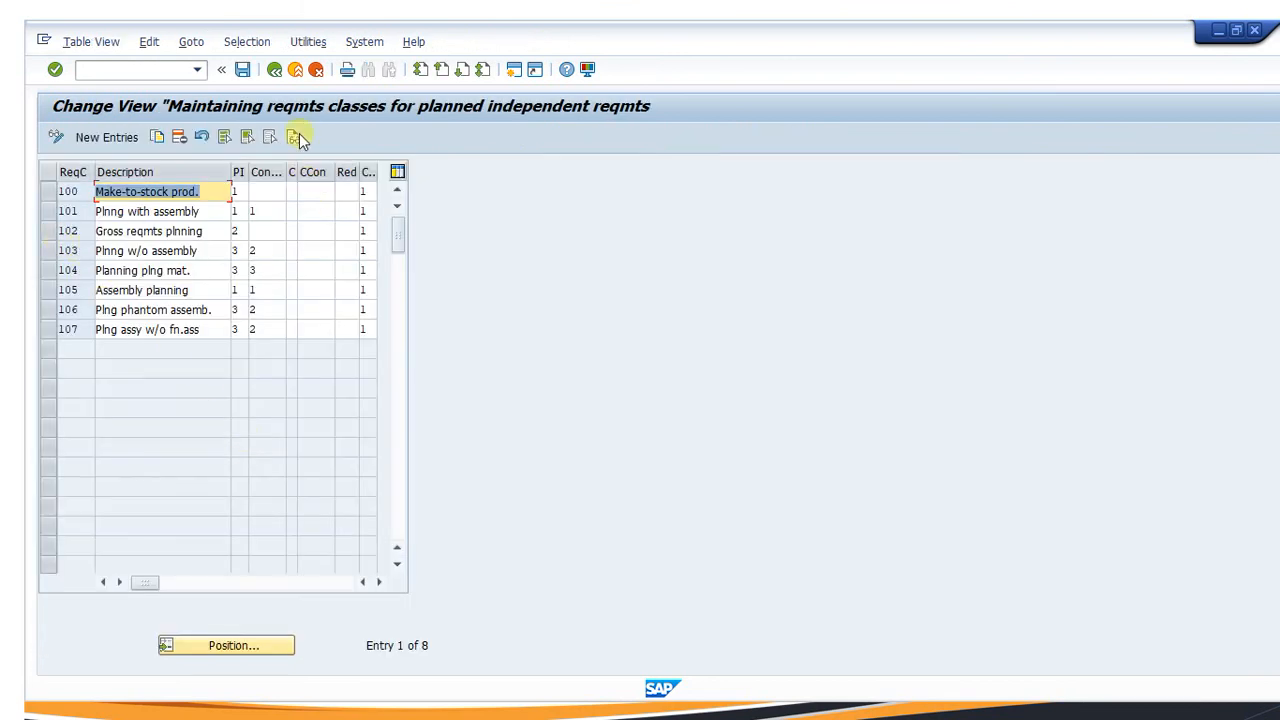
{"action": "left_click", "coordinate": [274, 70]}
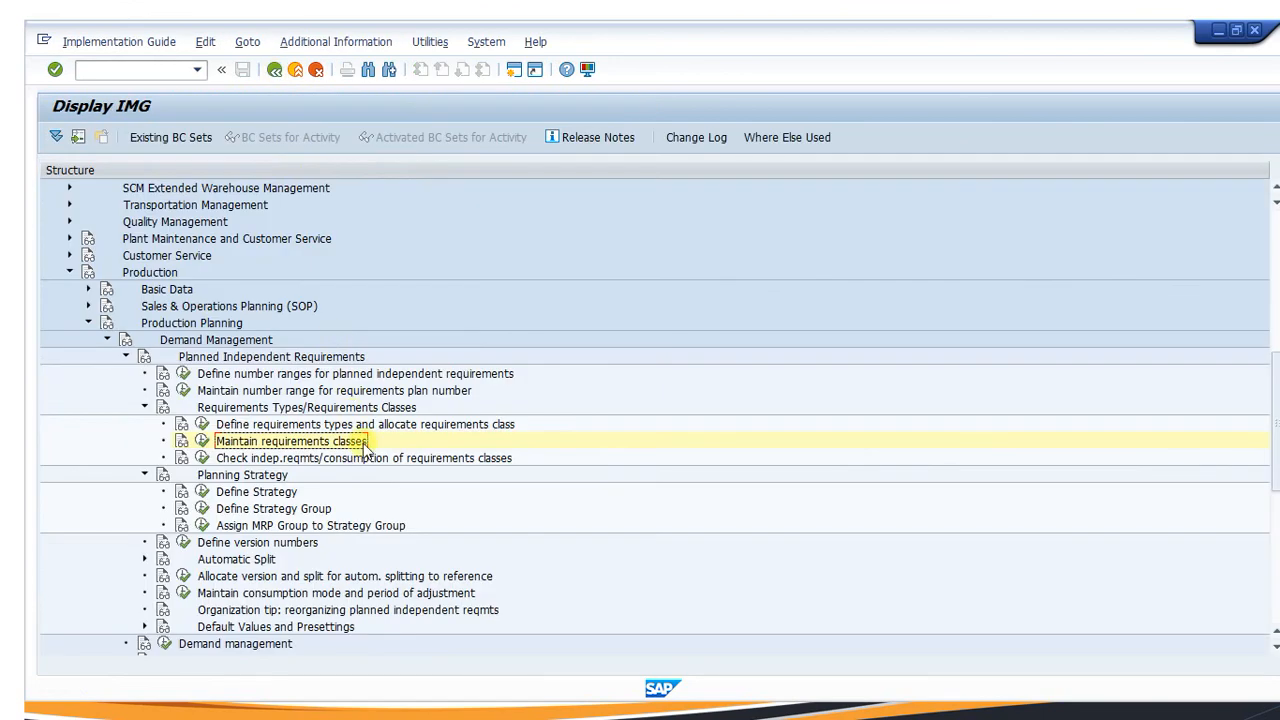
Open the activity for defining requirements types and allocating requirements classes, and compare the entries for types 011 and KEV
{"action": "left_click", "coordinate": [201, 424]}
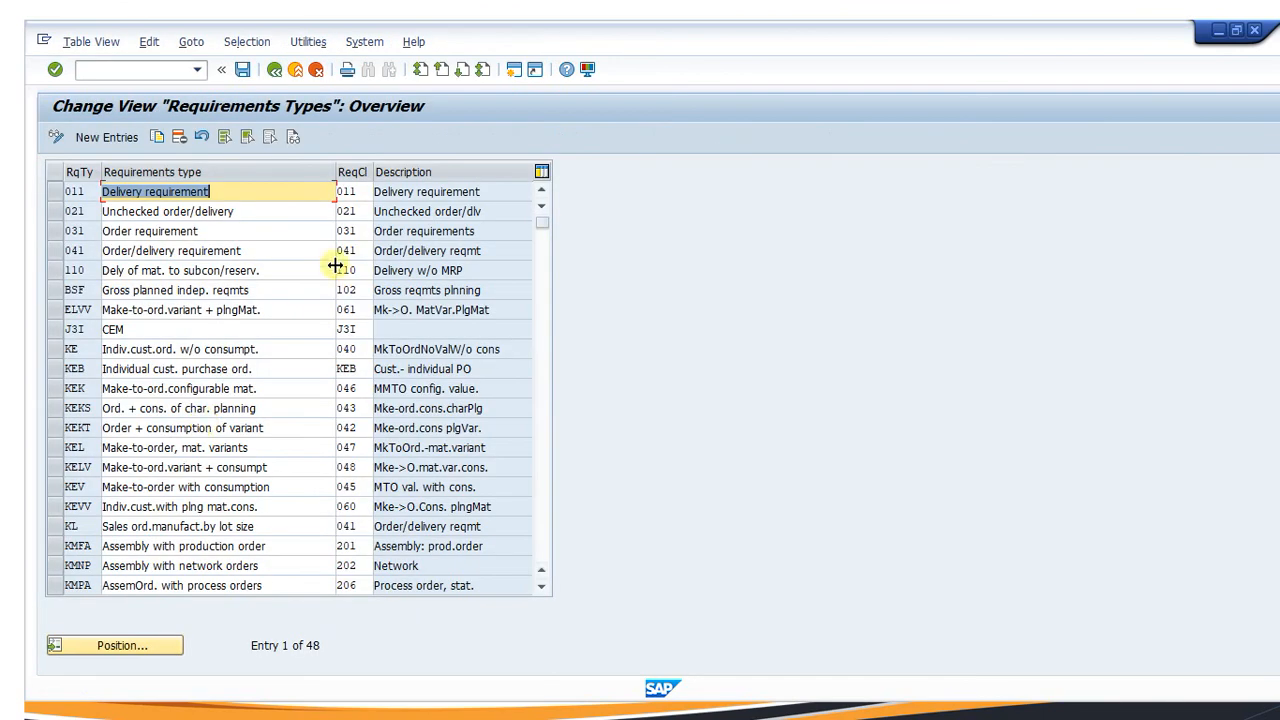
{"action": "left_click", "coordinate": [284, 186]}
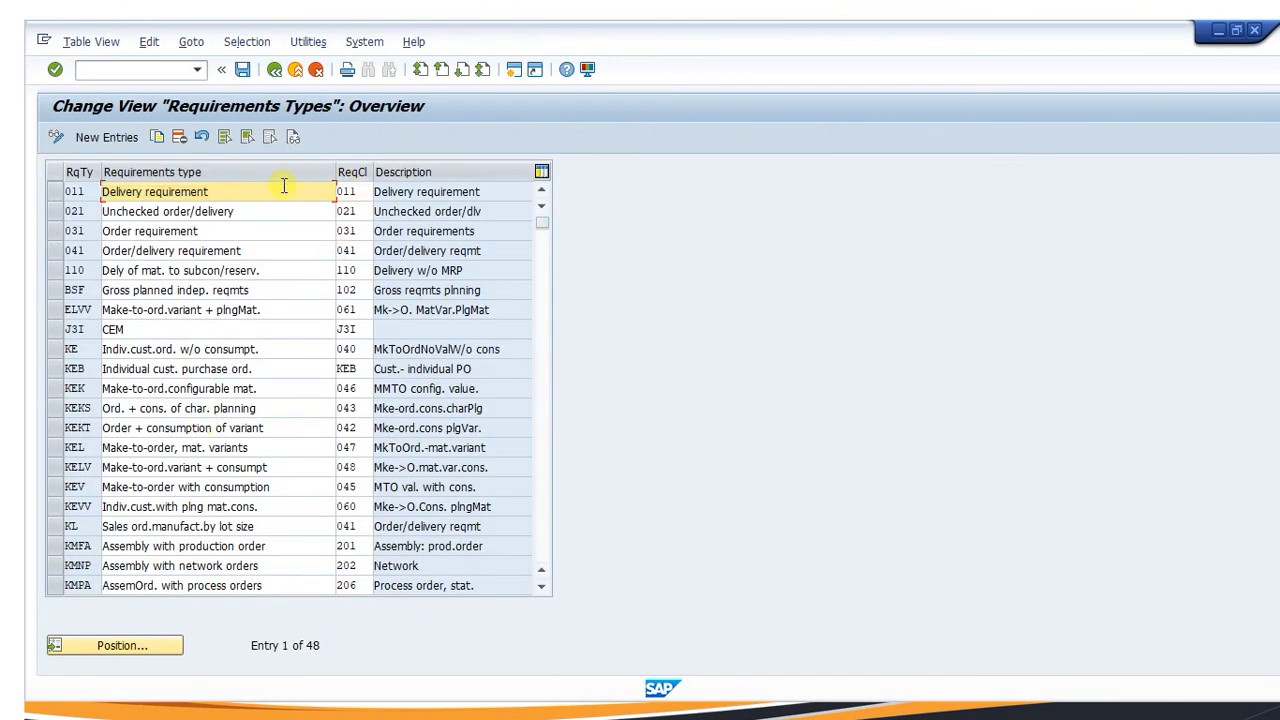
{"action": "left_click", "coordinate": [50, 187]}
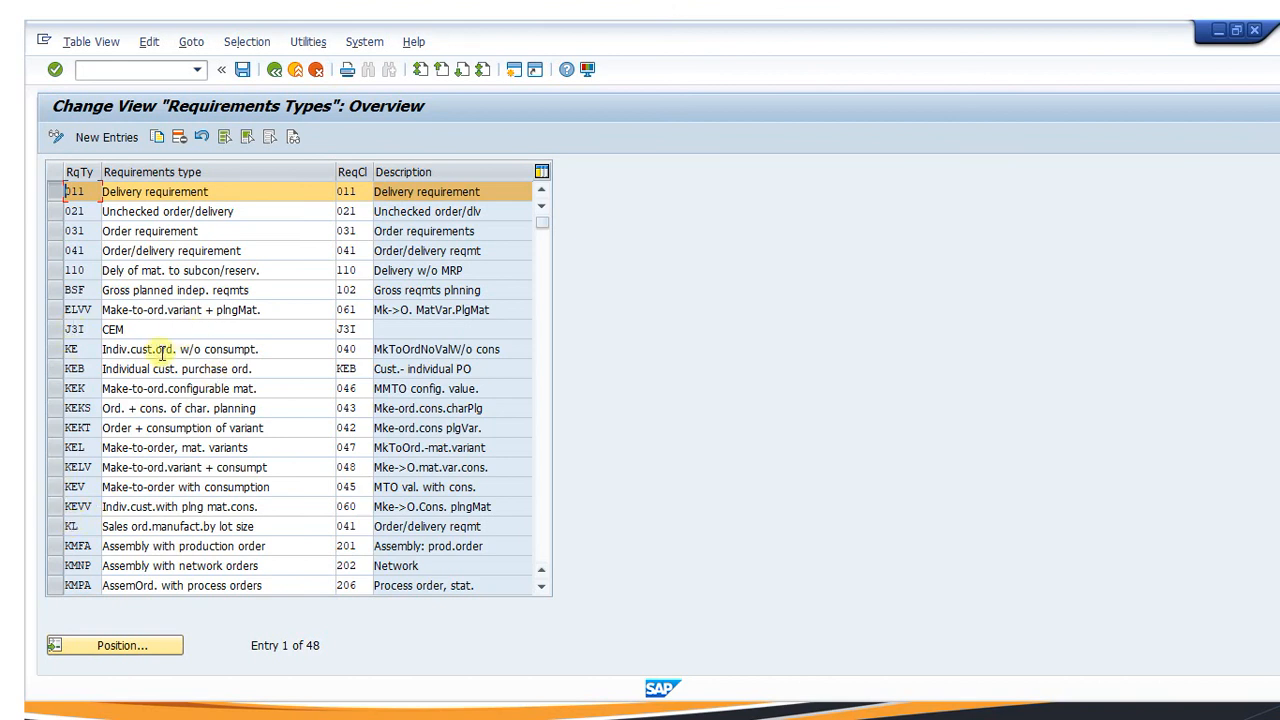
{"action": "left_click", "coordinate": [55, 486]}
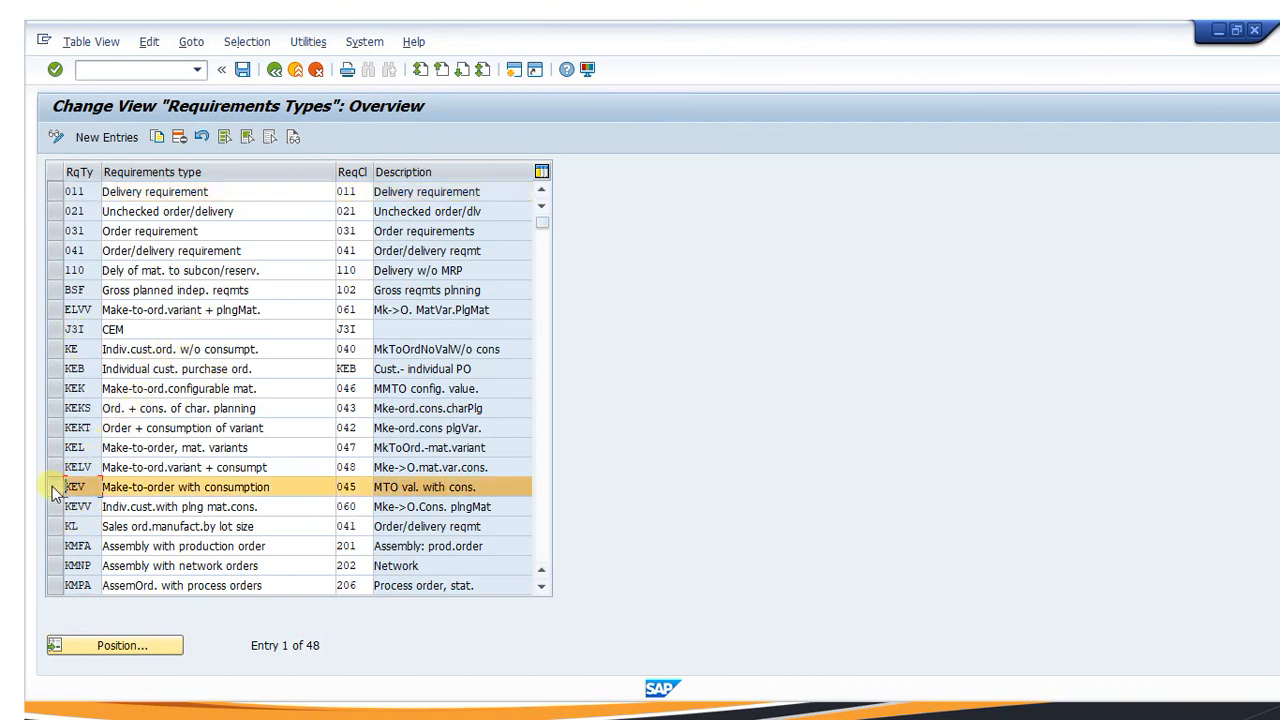
{"action": "double_click", "coordinate": [350, 487]}
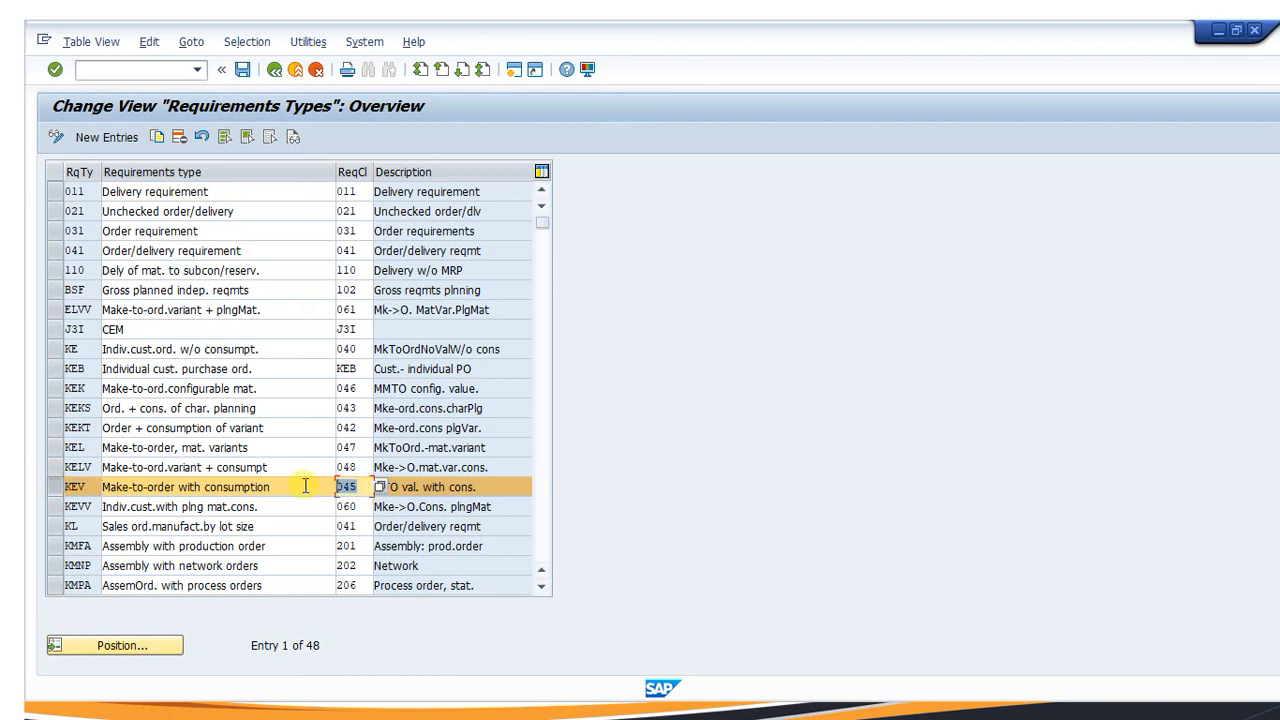
{"action": "left_click", "coordinate": [355, 191]}
{"action": "left_click", "coordinate": [318, 191]}
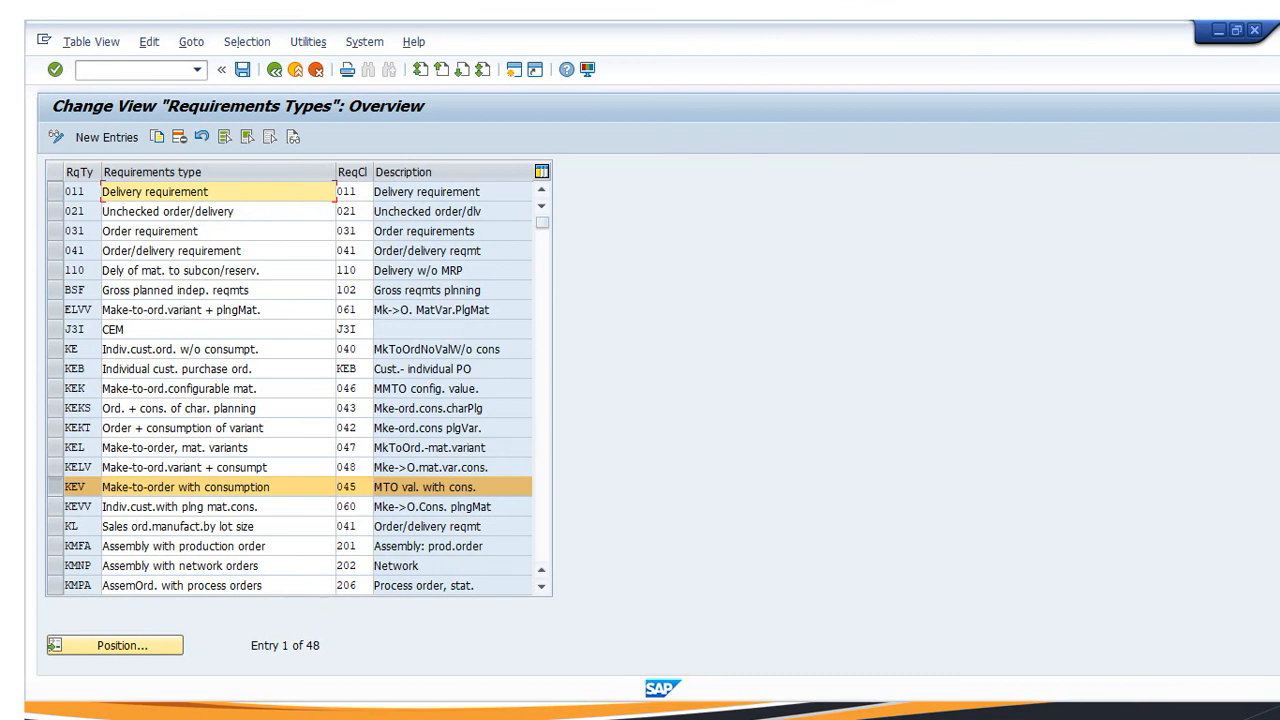
Switch to the sales order session and try to run single-item, multi-level MRP for POLY-MT50 in plant SC11
{"action": "key", "text": "super"}
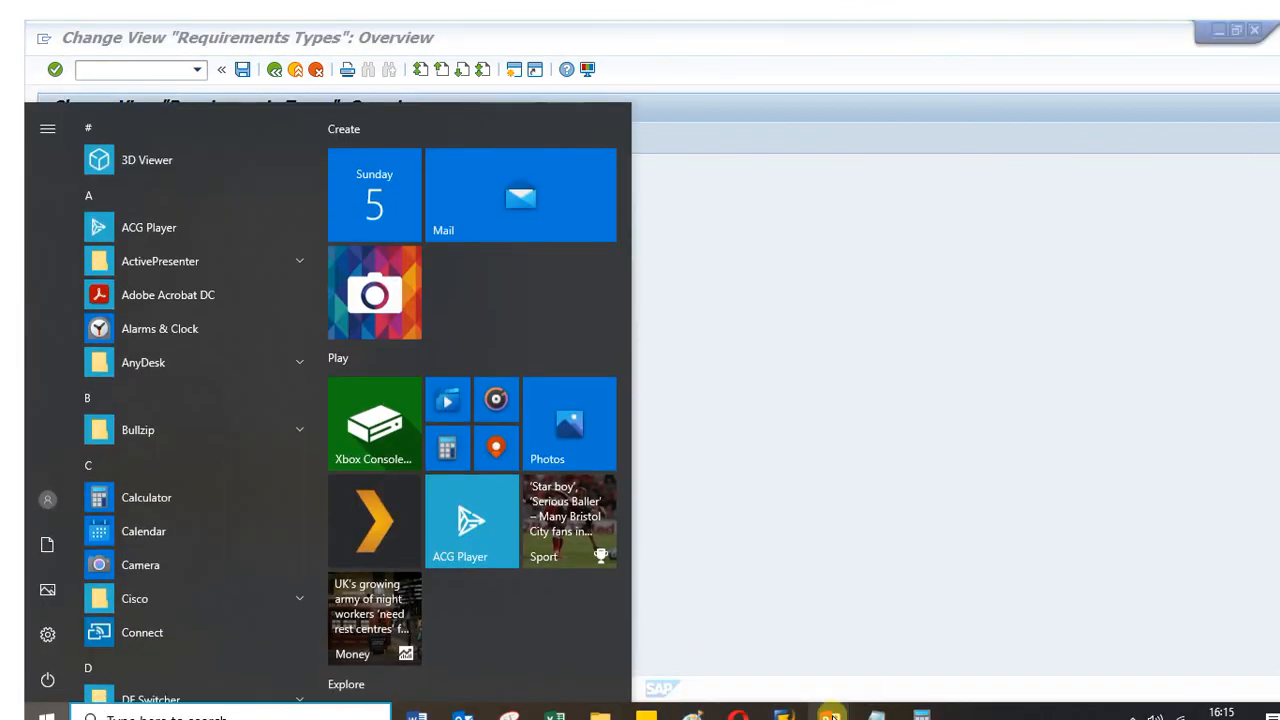
{"action": "mouse_move", "coordinate": [787, 712]}
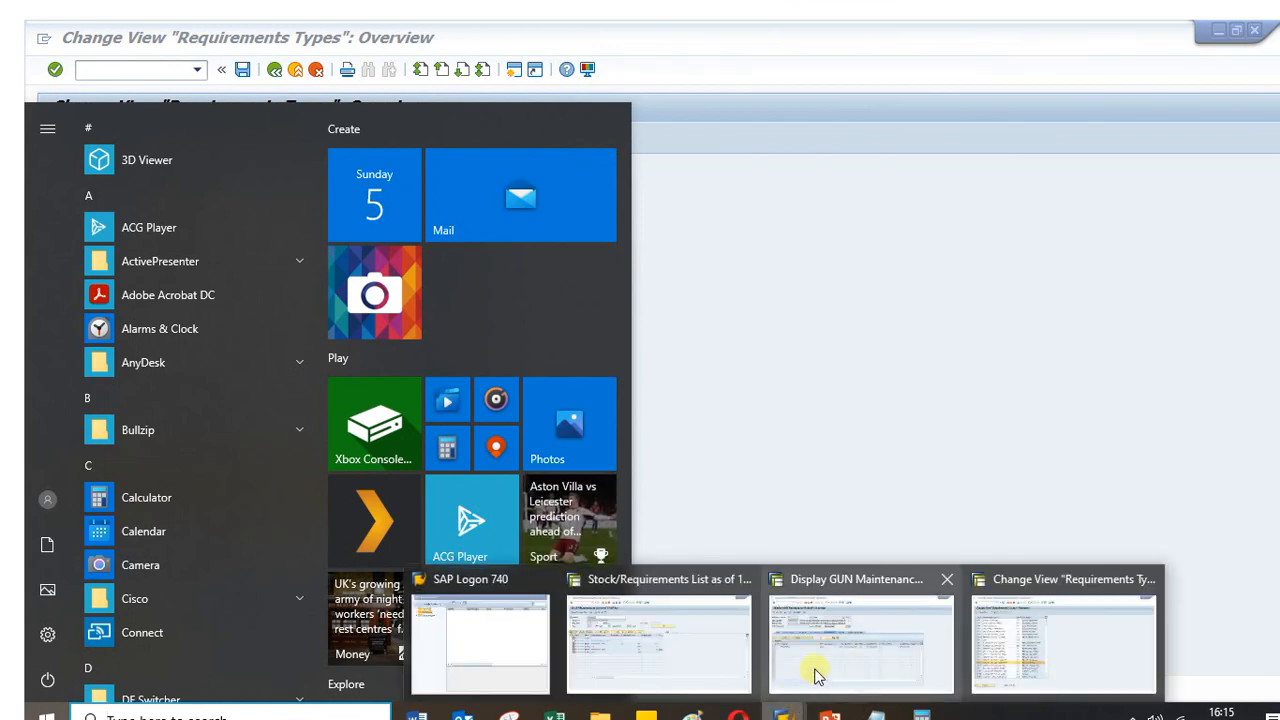
{"action": "left_click", "coordinate": [871, 651]}
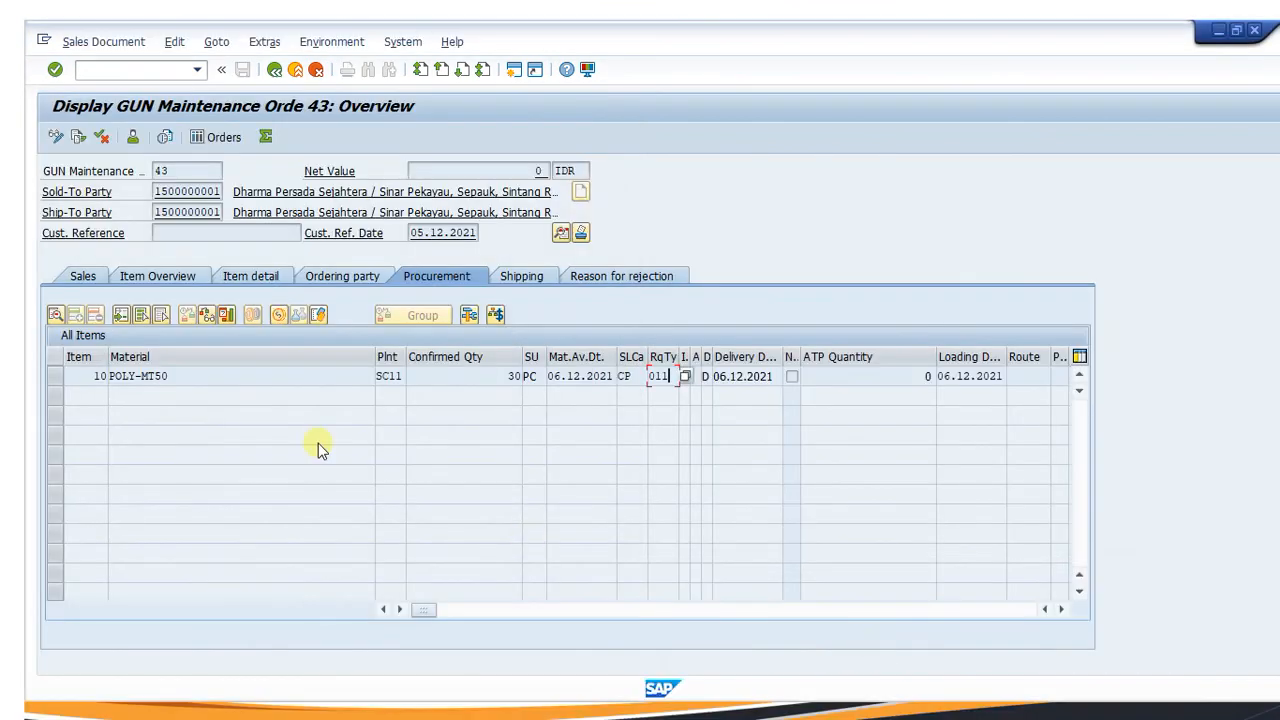
{"action": "left_click", "coordinate": [133, 70]}
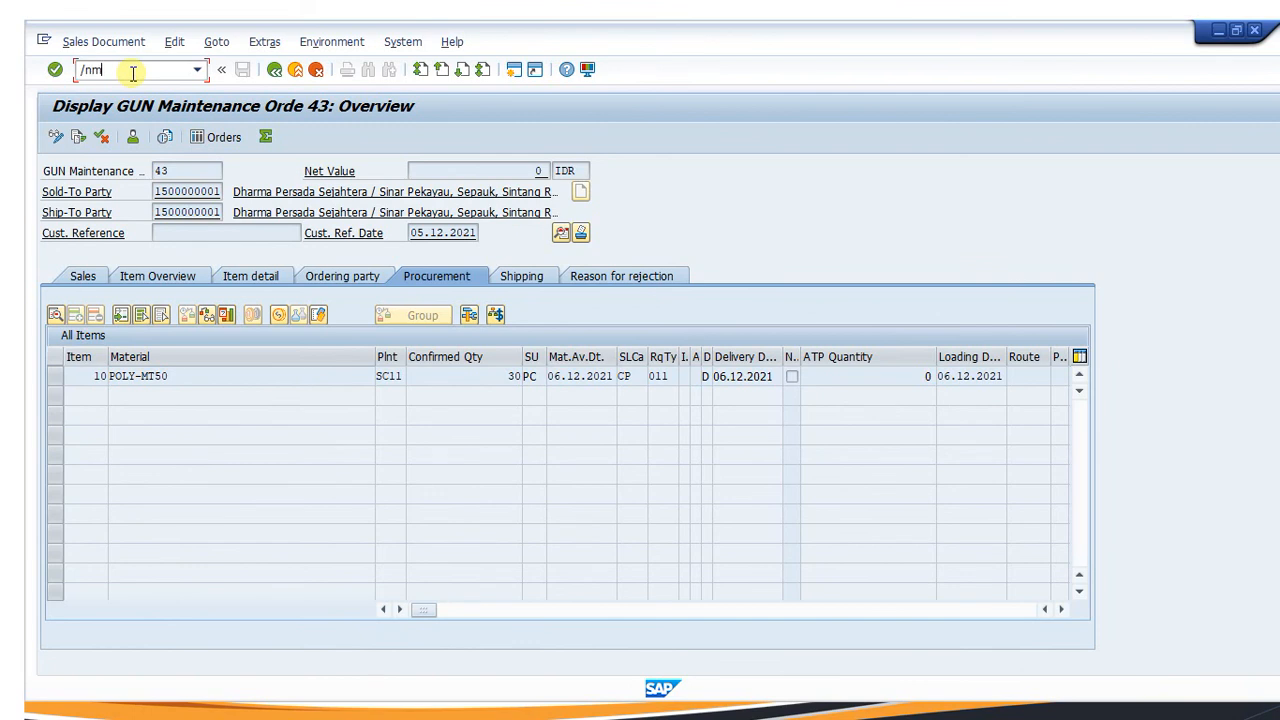
{"action": "key", "text": "Return"}
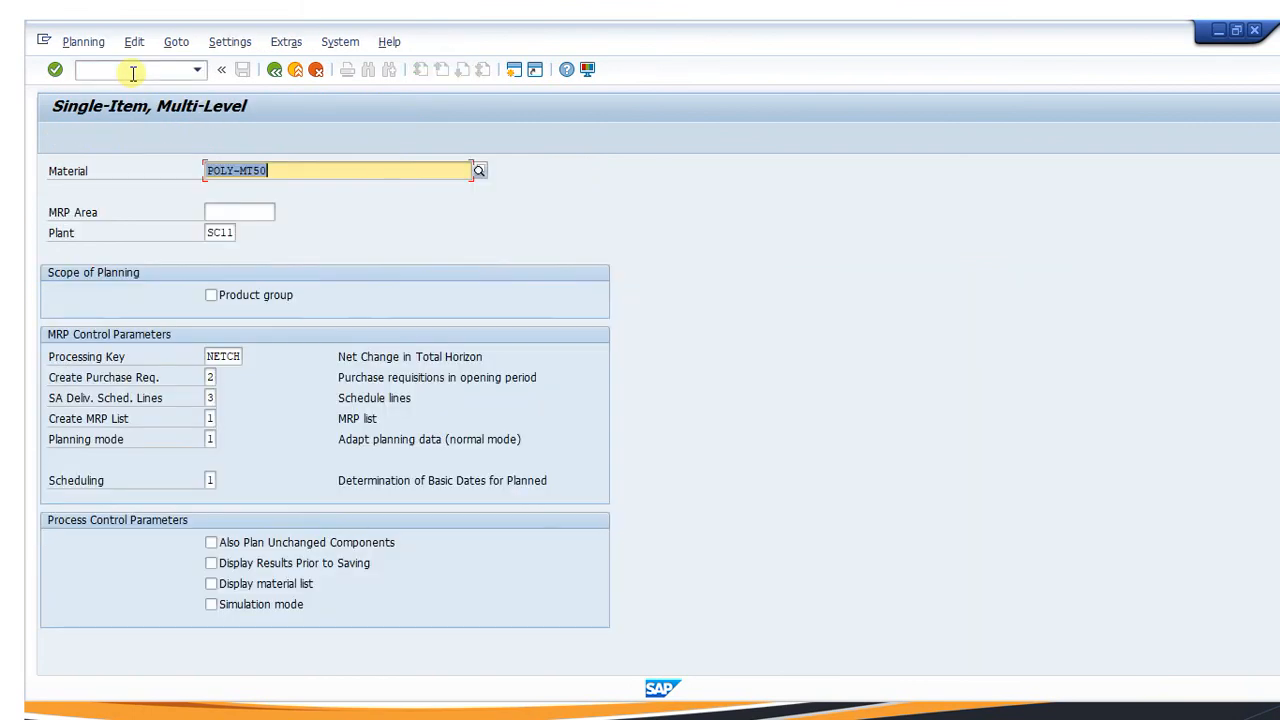
{"action": "key", "text": "Return"}
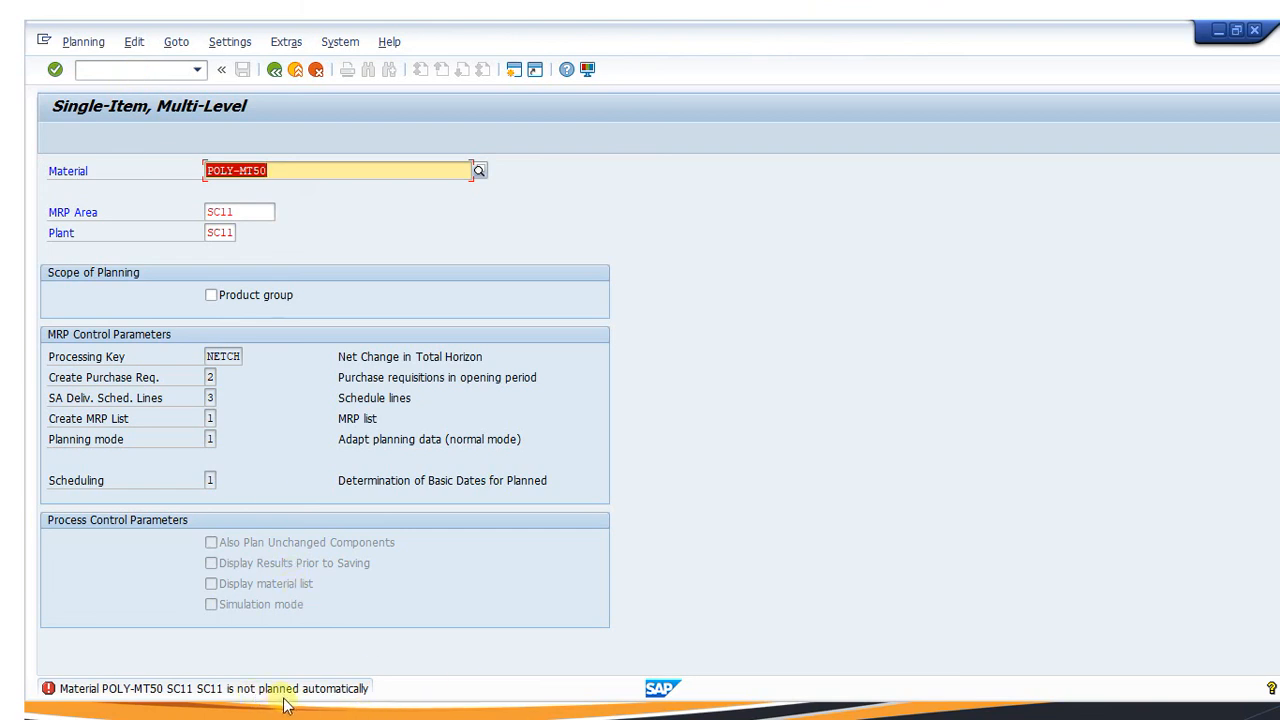
Leave the requirements types view, switch to the stock/requirements list session and refresh the list for BIKE-MT50
{"action": "left_click", "coordinate": [135, 69]}
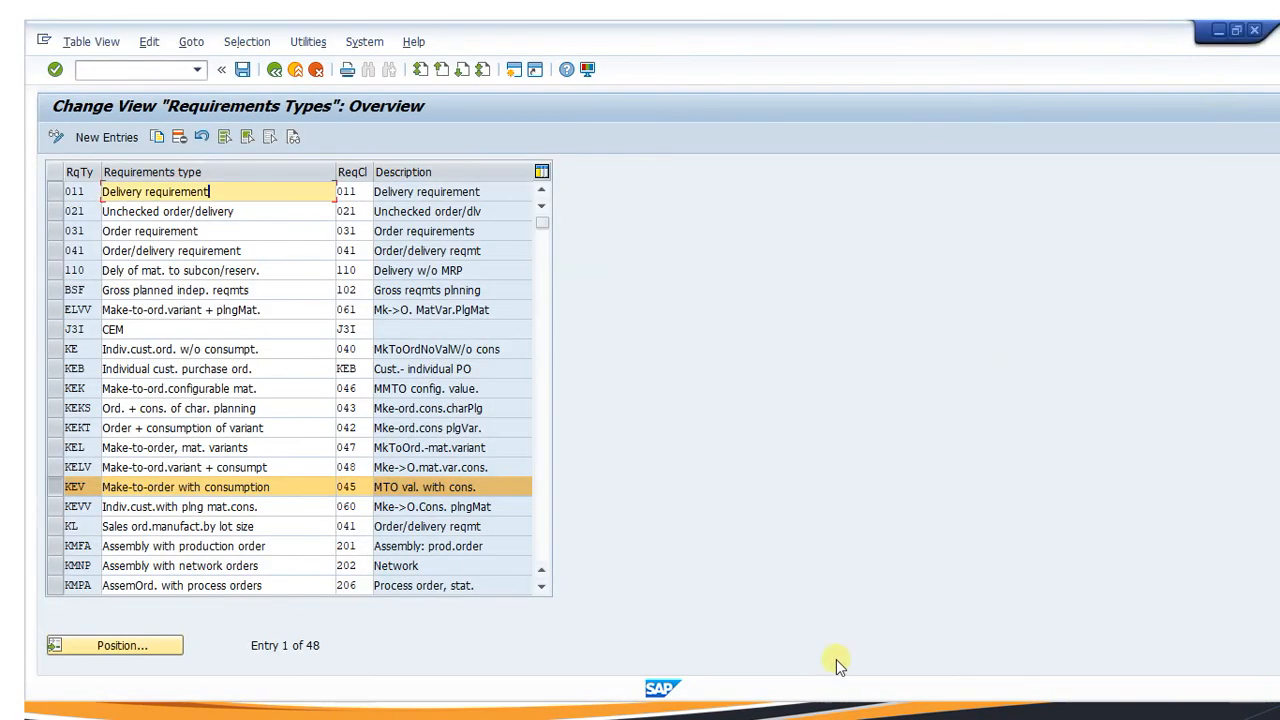
{"action": "left_click", "coordinate": [1254, 31]}
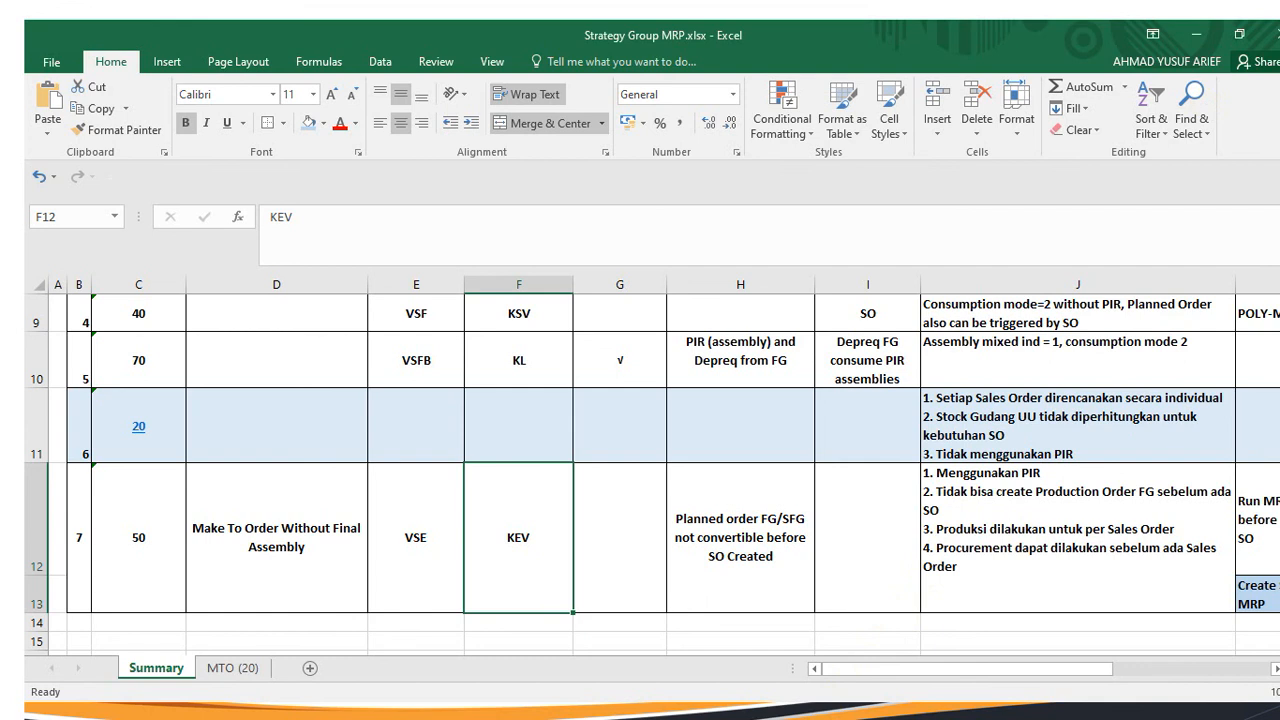
{"action": "key", "text": "super"}
{"action": "mouse_move", "coordinate": [785, 712]}
{"action": "left_click", "coordinate": [824, 641]}
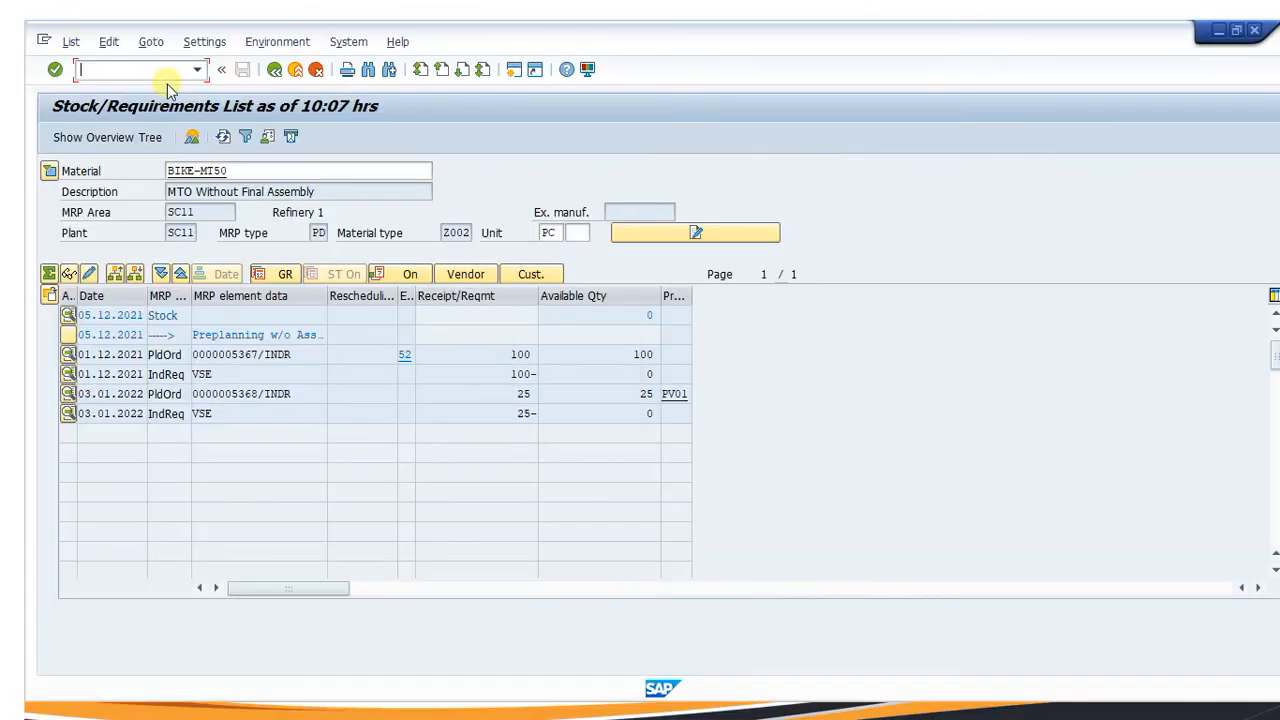
{"action": "left_click", "coordinate": [223, 137]}
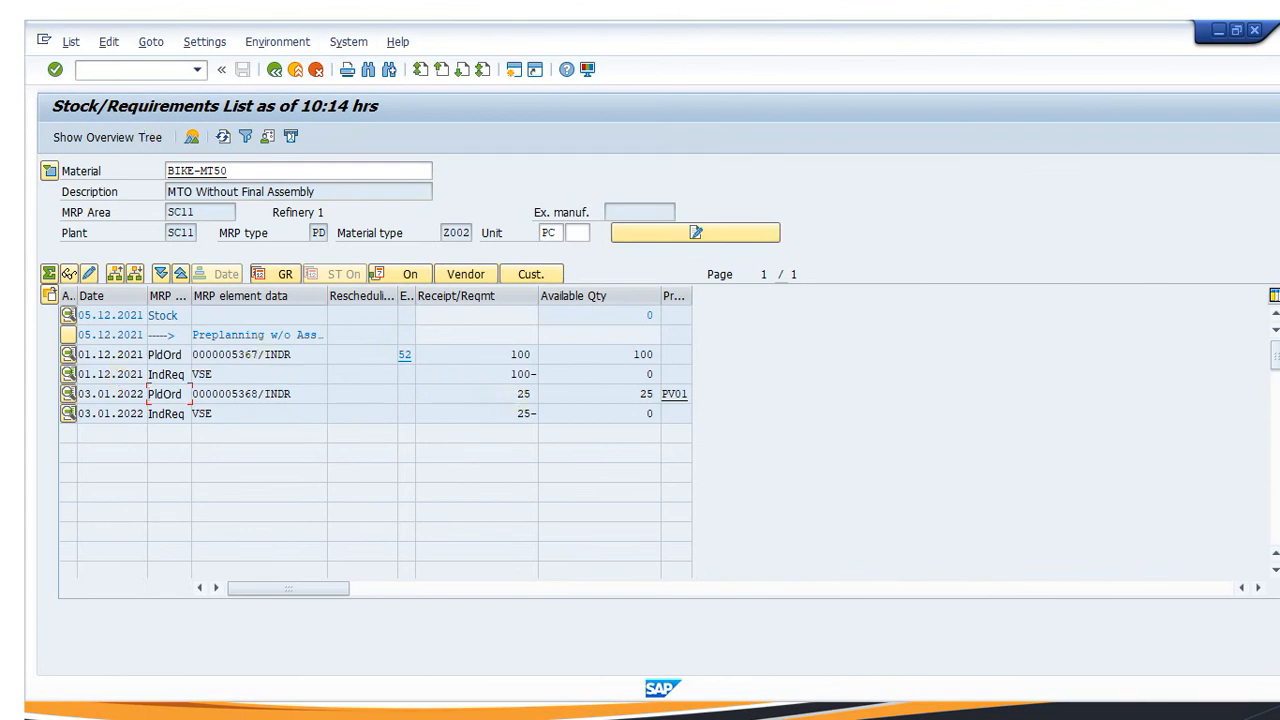
Open the POLY-MT50 sales order in change mode and go to the material of item 10
{"action": "left_click", "coordinate": [46, 716]}
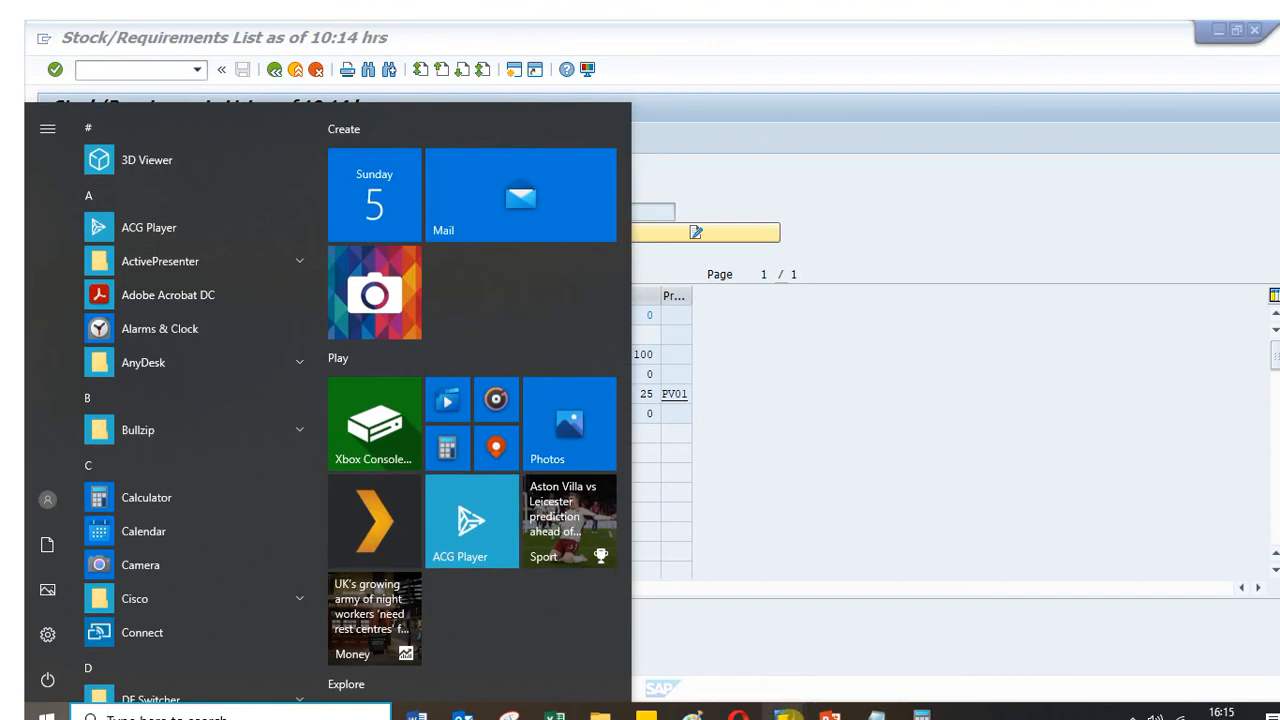
{"action": "mouse_move", "coordinate": [788, 716]}
{"action": "left_click", "coordinate": [814, 634]}
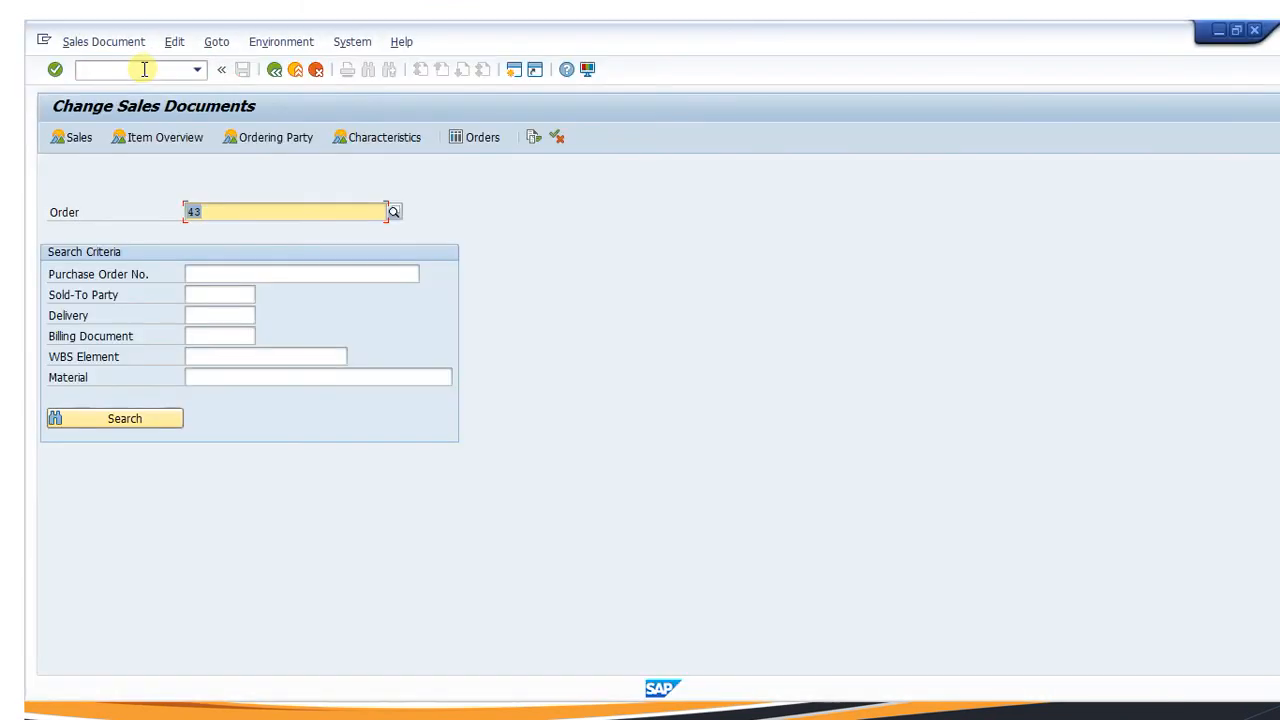
{"action": "type", "text": "43"}
{"action": "key", "text": "Return"}
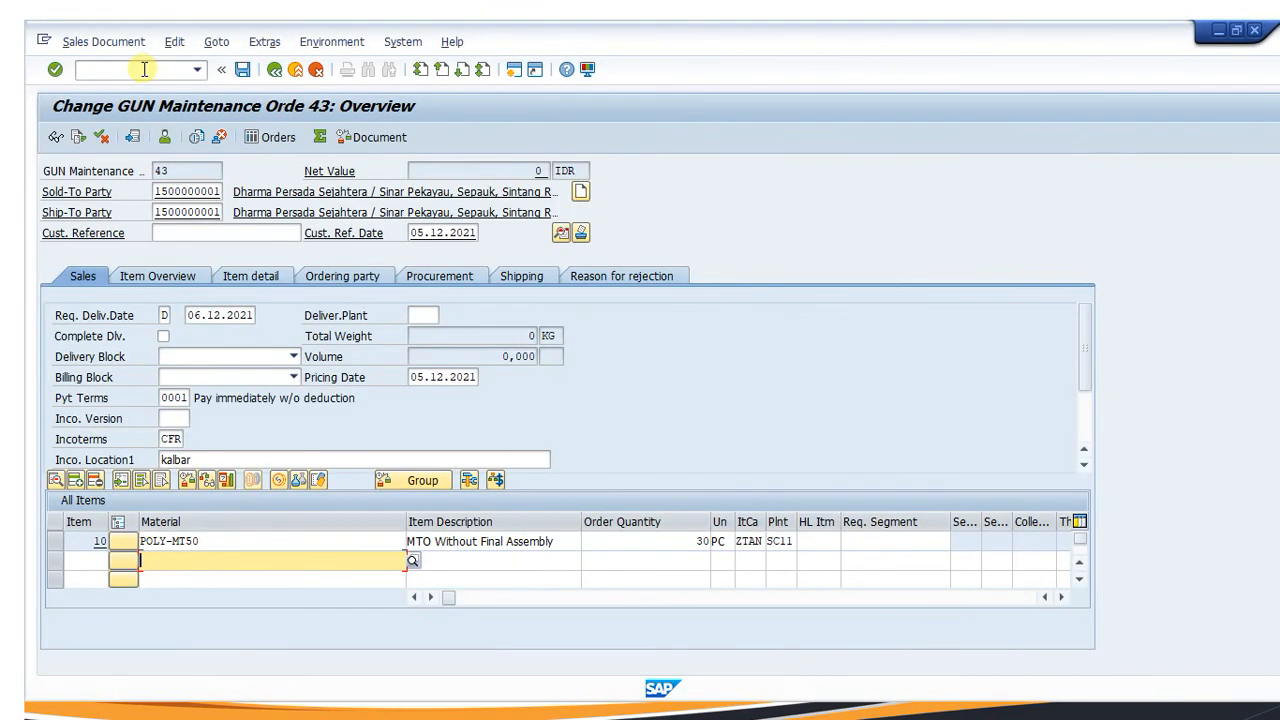
{"action": "left_click", "coordinate": [215, 540]}
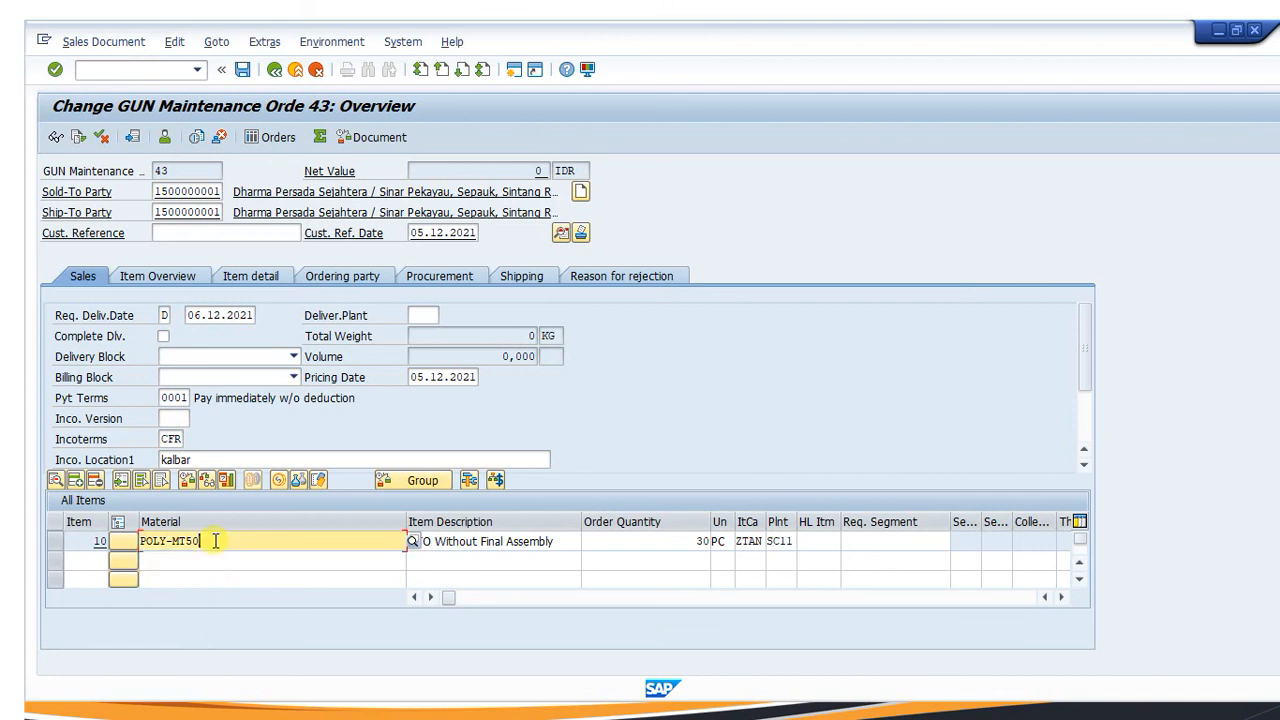
Bring up the Notepad notes, then restart transaction VA02 and reopen the same sales order for changing
{"action": "key", "text": "super"}
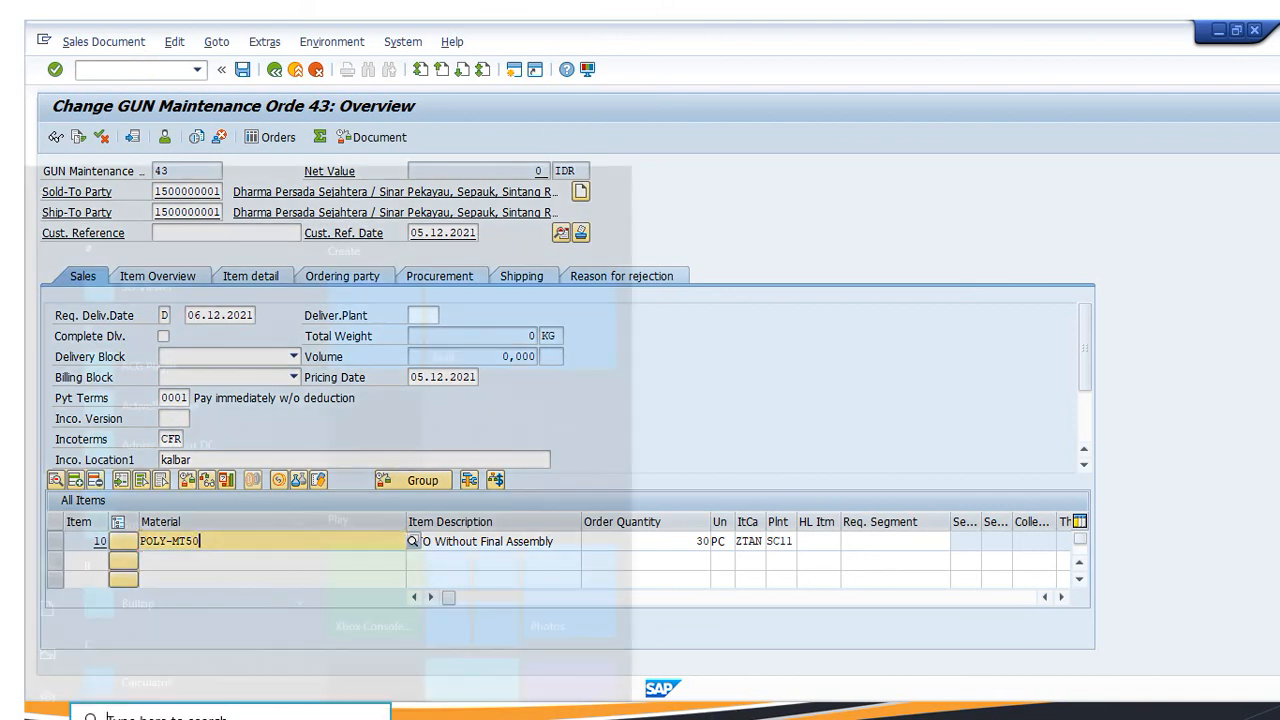
{"action": "left_click", "coordinate": [879, 715]}
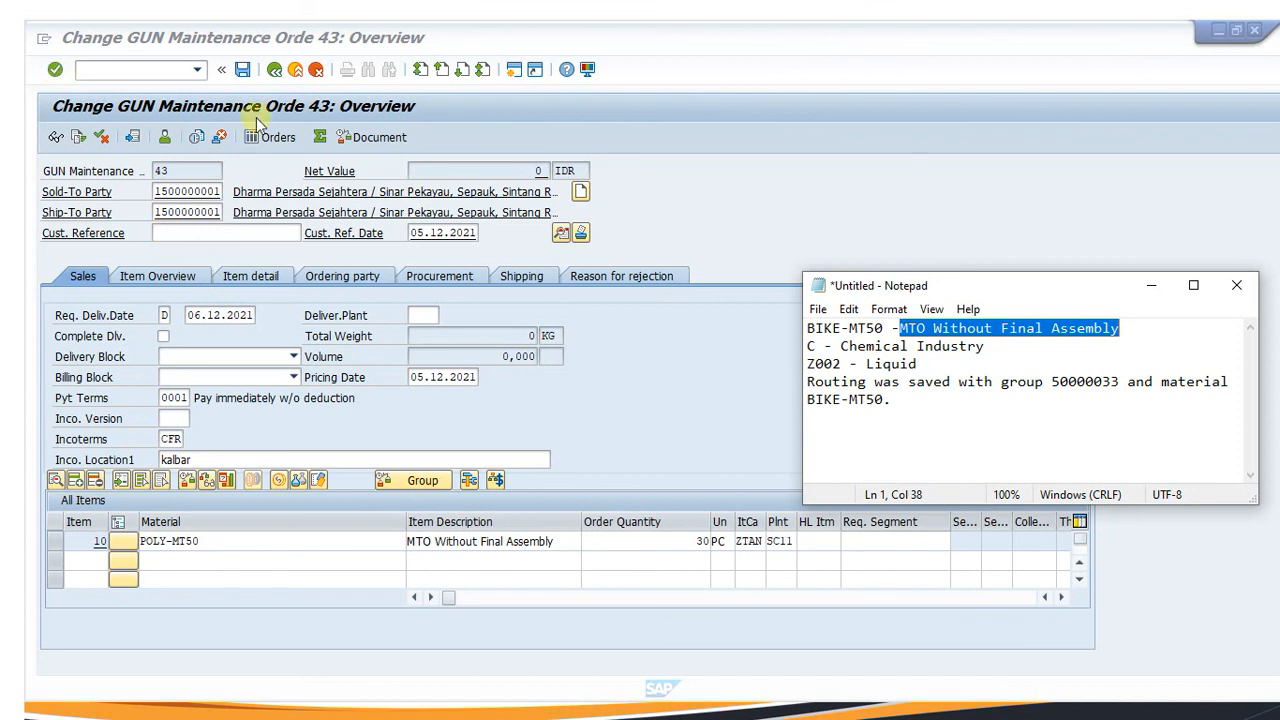
{"action": "left_click", "coordinate": [172, 70]}
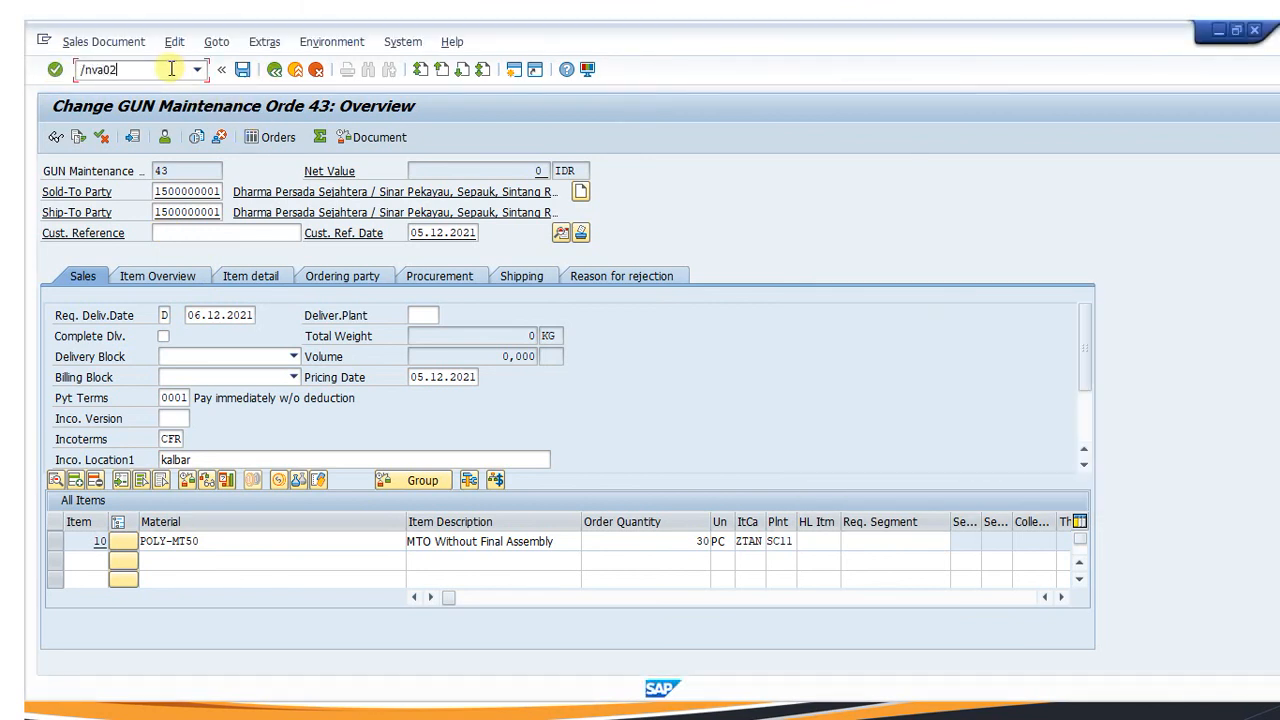
{"action": "key", "text": "Return"}
{"action": "key", "text": "Return"}
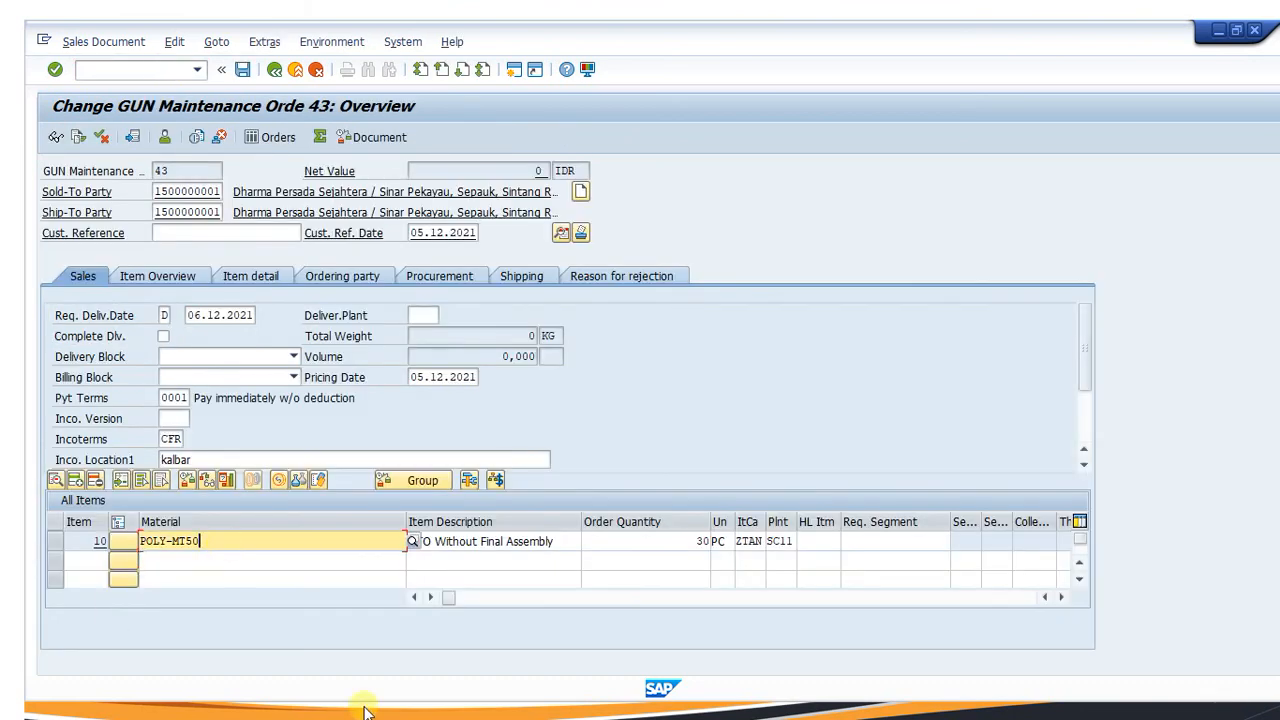
Switch to Notepad and copy the material code BIKE-MT50 from the first line
{"action": "key", "text": "super"}
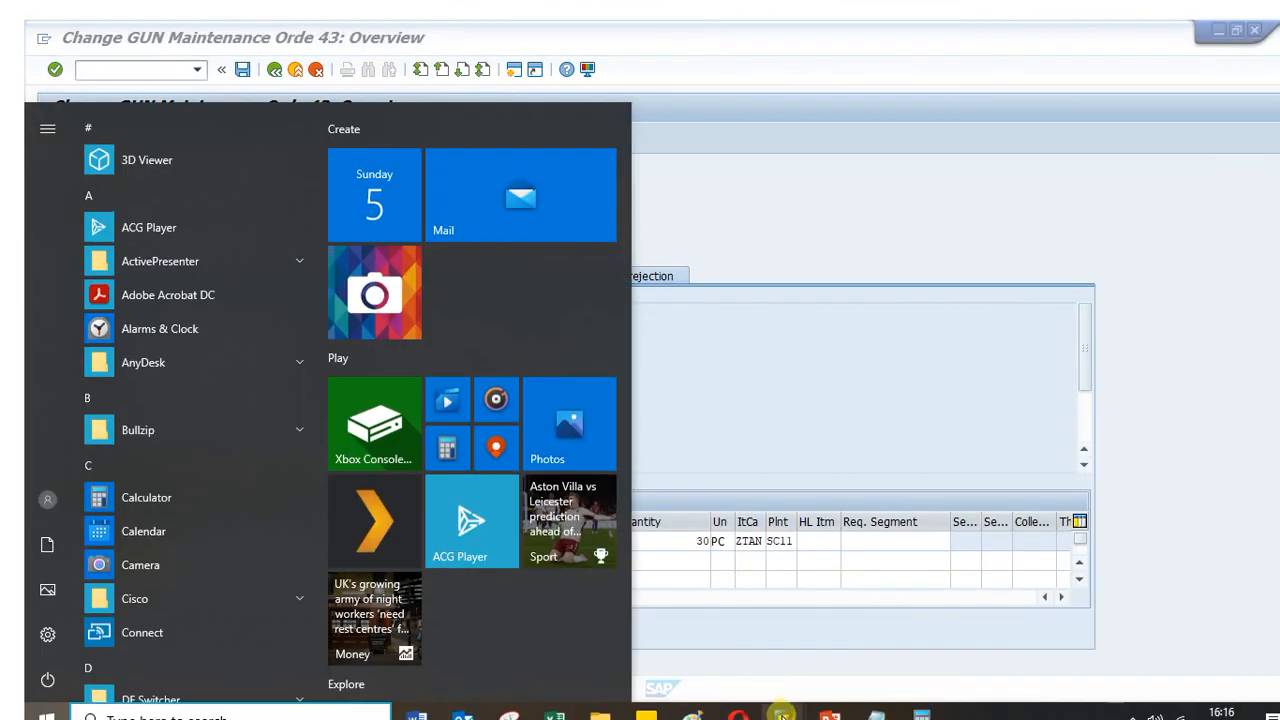
{"action": "left_click", "coordinate": [876, 714]}
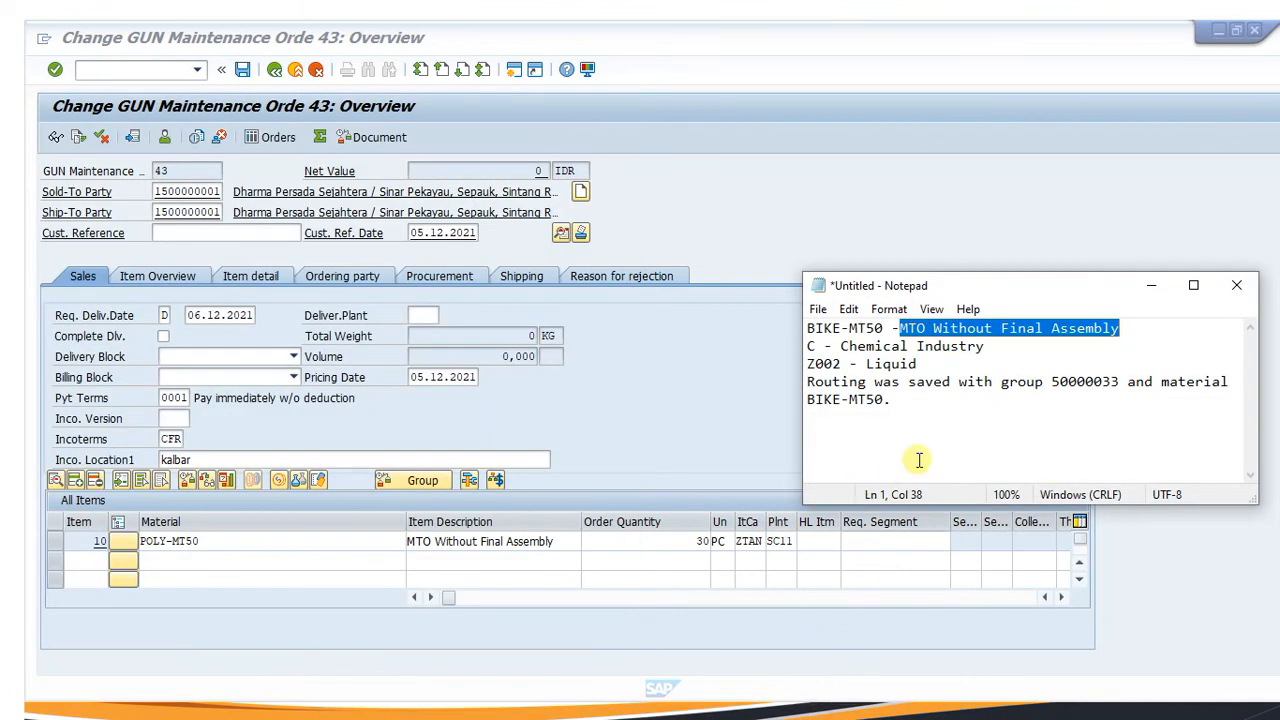
{"action": "left_click", "coordinate": [885, 328]}
{"action": "left_click_drag", "start_coordinate": [885, 328], "coordinate": [765, 328]}
{"action": "key", "text": "ctrl+c"}
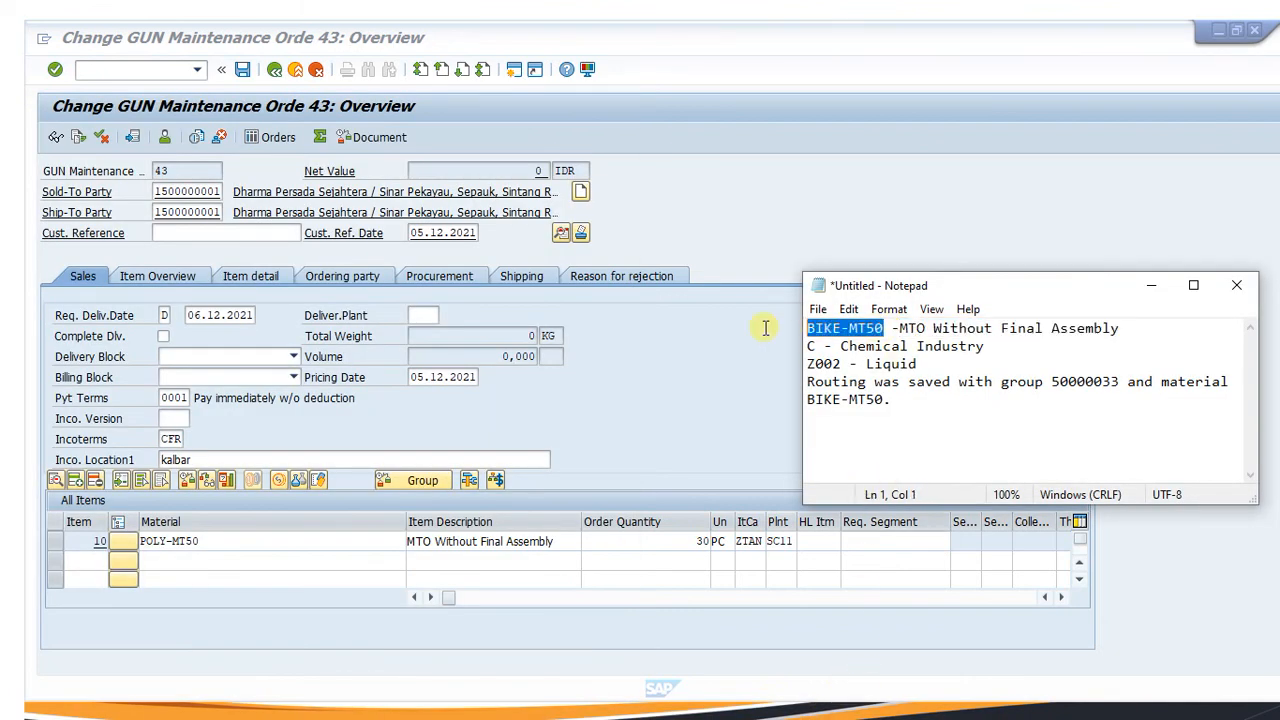
Try to replace the material of sales order item 10 with BIKE-MT50
{"action": "left_click", "coordinate": [254, 549]}
{"action": "left_click_drag", "start_coordinate": [254, 549], "coordinate": [160, 550]}
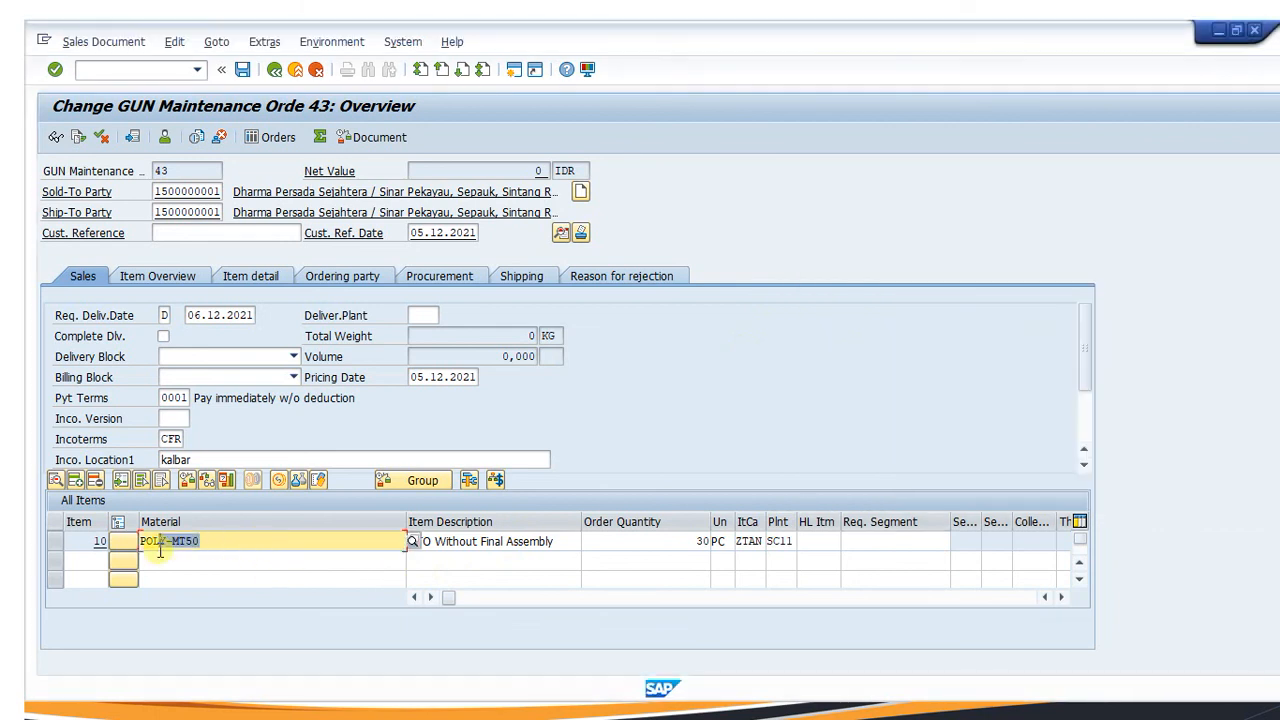
{"action": "left_click", "coordinate": [276, 549]}
{"action": "left_click", "coordinate": [103, 540]}
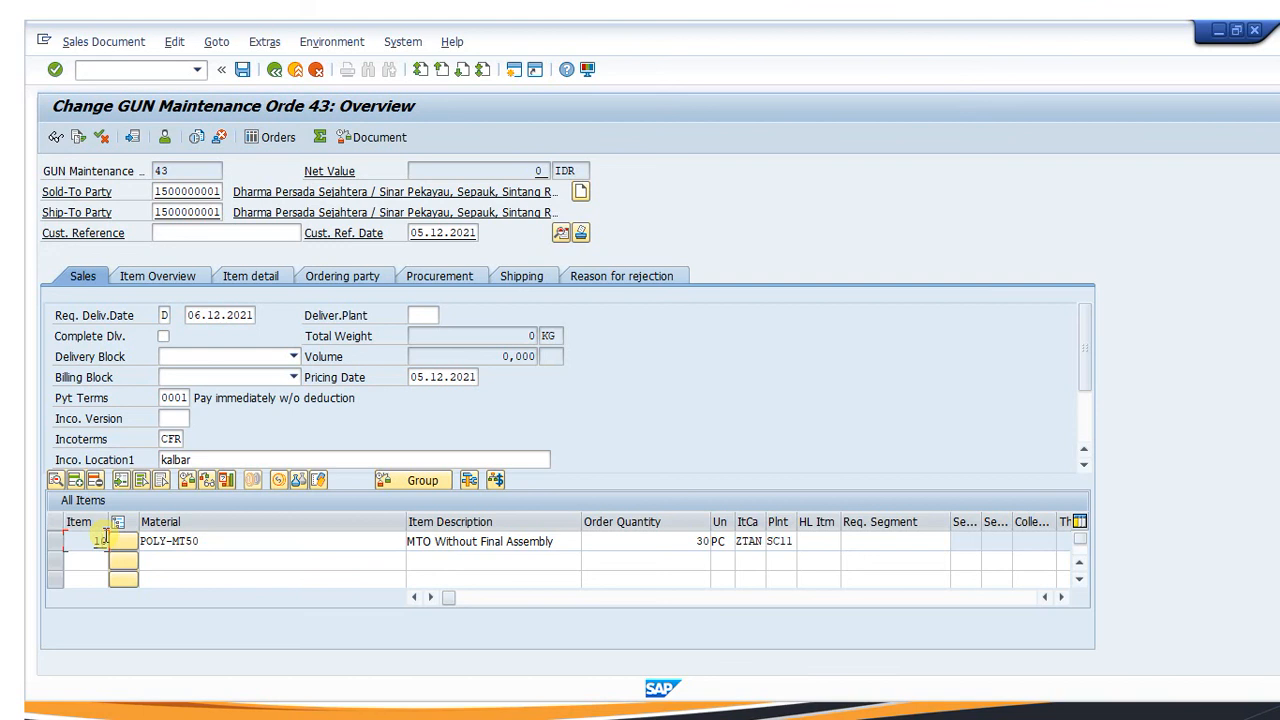
{"action": "left_click", "coordinate": [213, 541]}
{"action": "key", "text": "BackSpace"}
{"action": "key", "text": "BackSpace"}
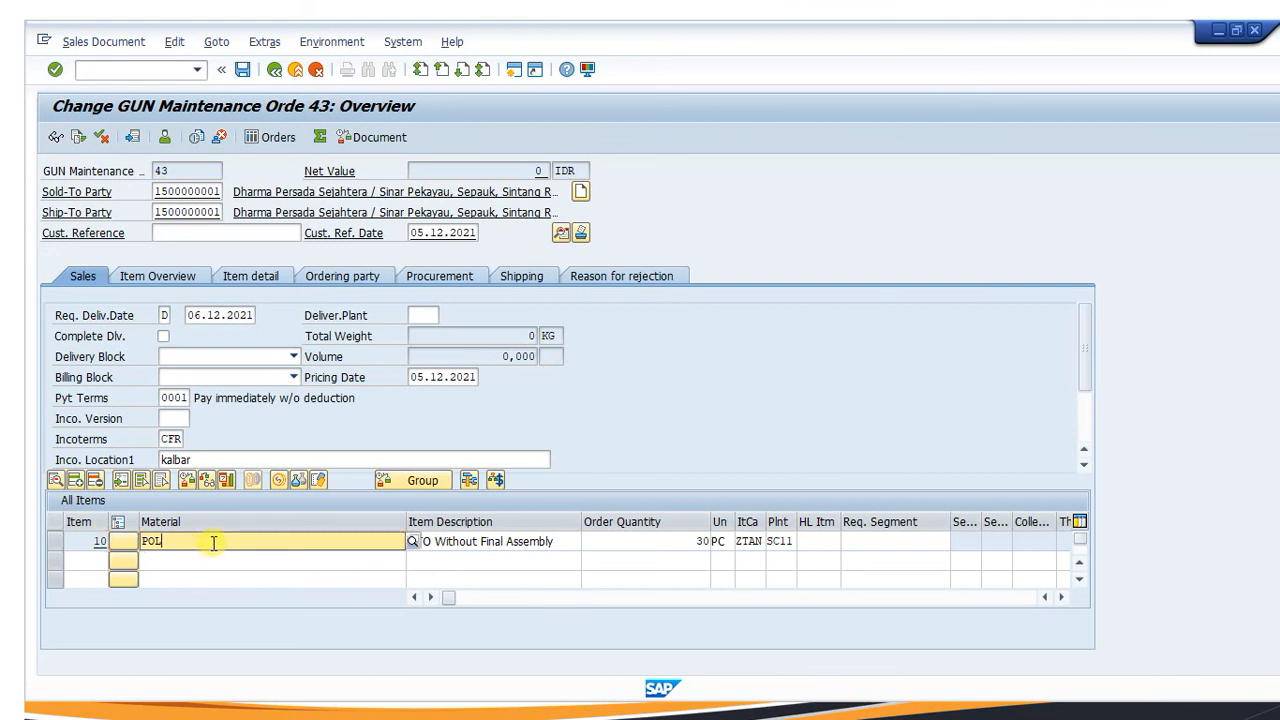
{"action": "key", "text": "ctrl+v"}
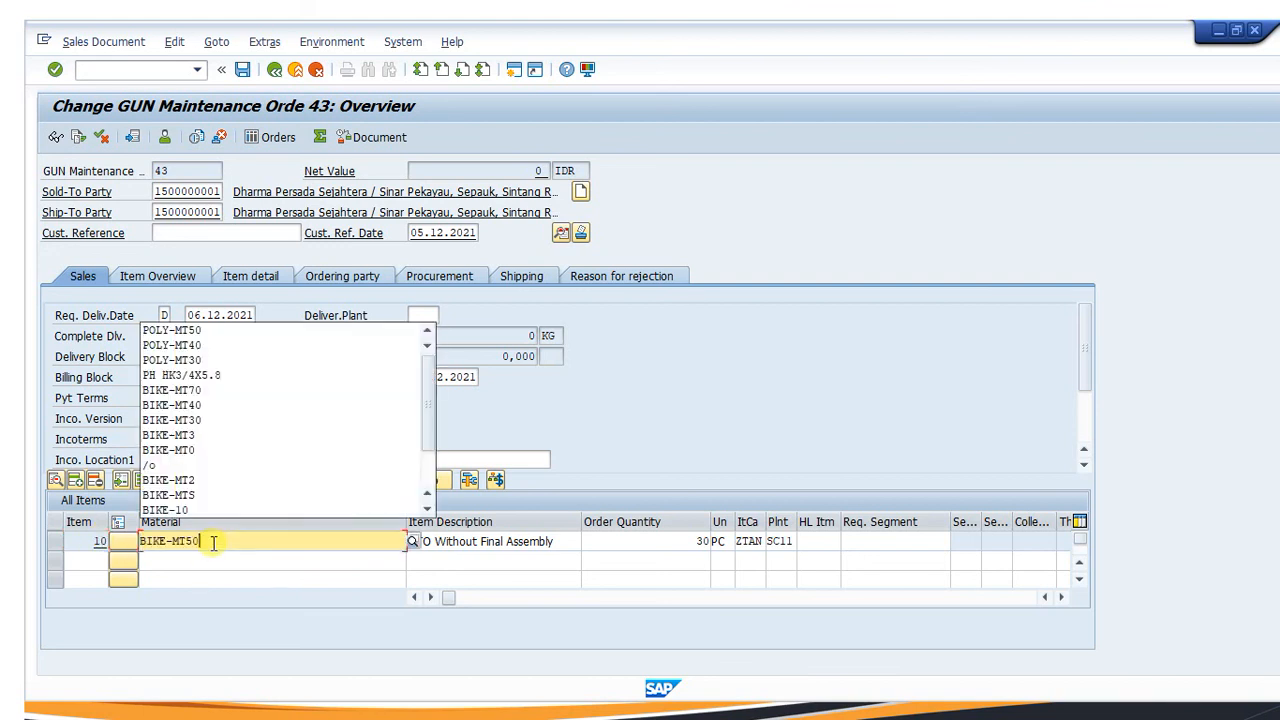
{"action": "key", "text": "Return"}
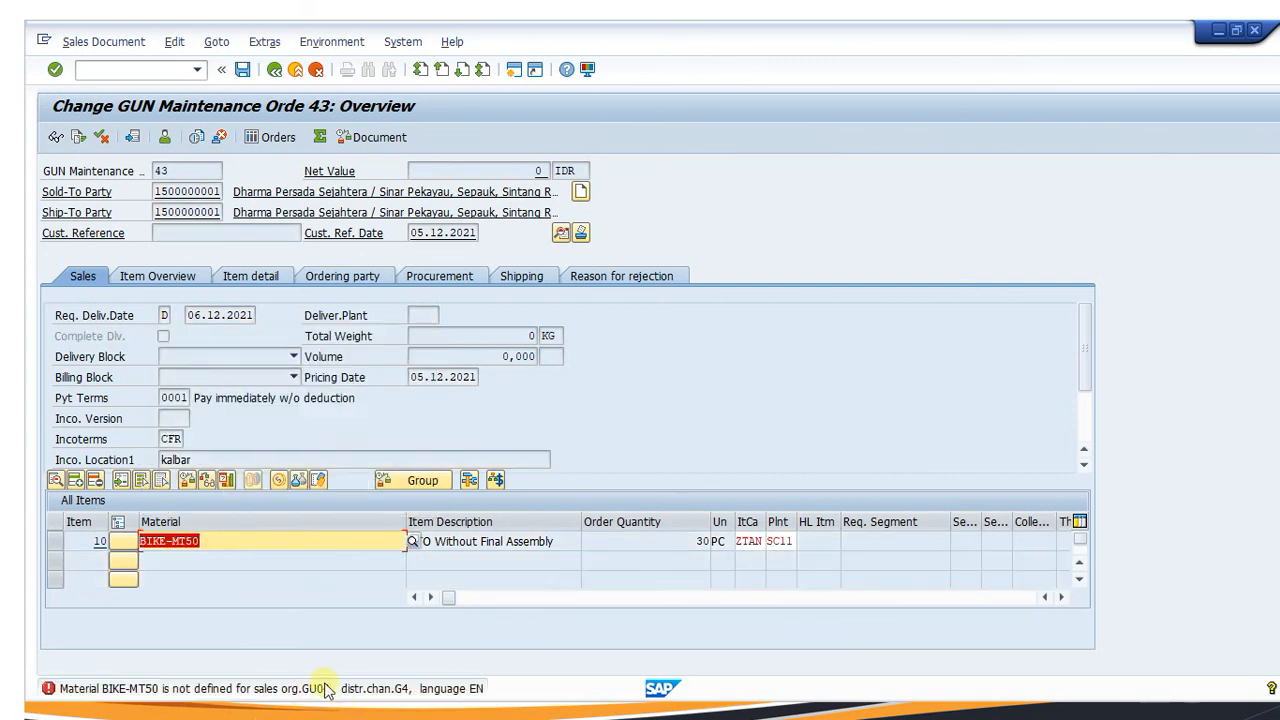
Start transaction MM01 for material BIKE-MT50 and select the Sales: Sales Org. Data 1 view
{"action": "left_click", "coordinate": [110, 72]}
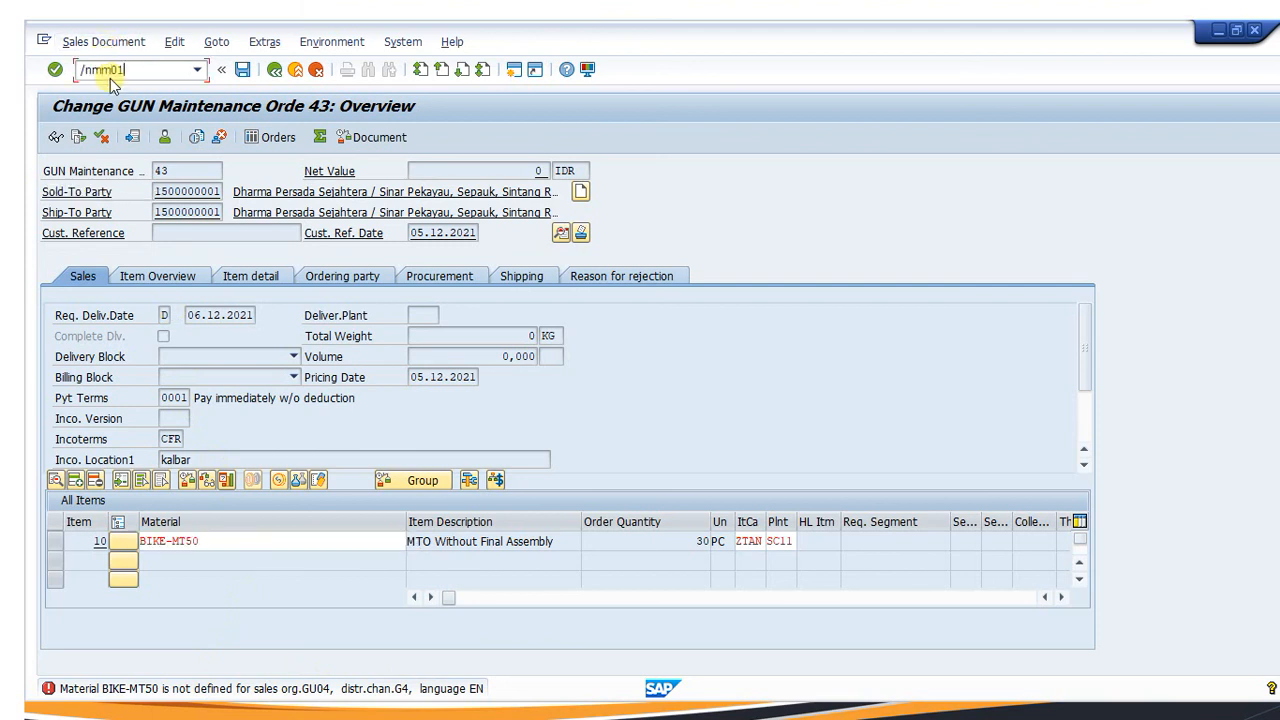
{"action": "key", "text": "Return"}
{"action": "type", "text": "BIKE-MT50"}
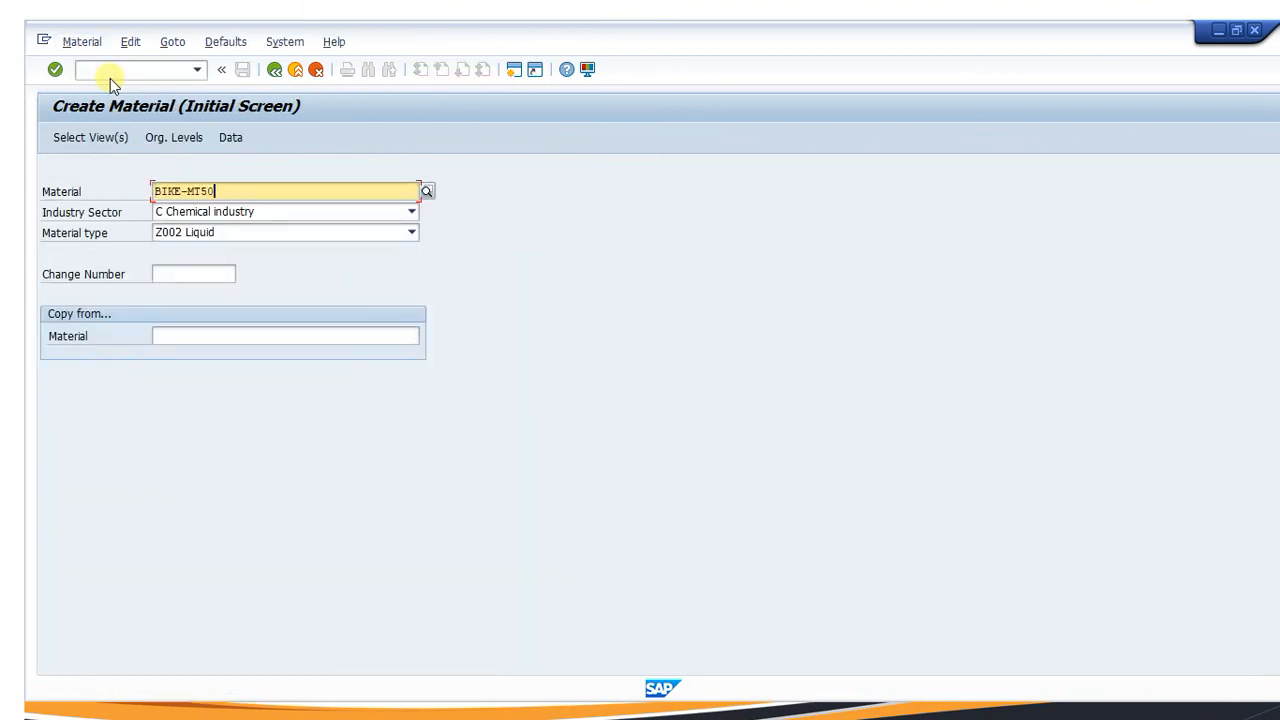
{"action": "key", "text": "Return"}
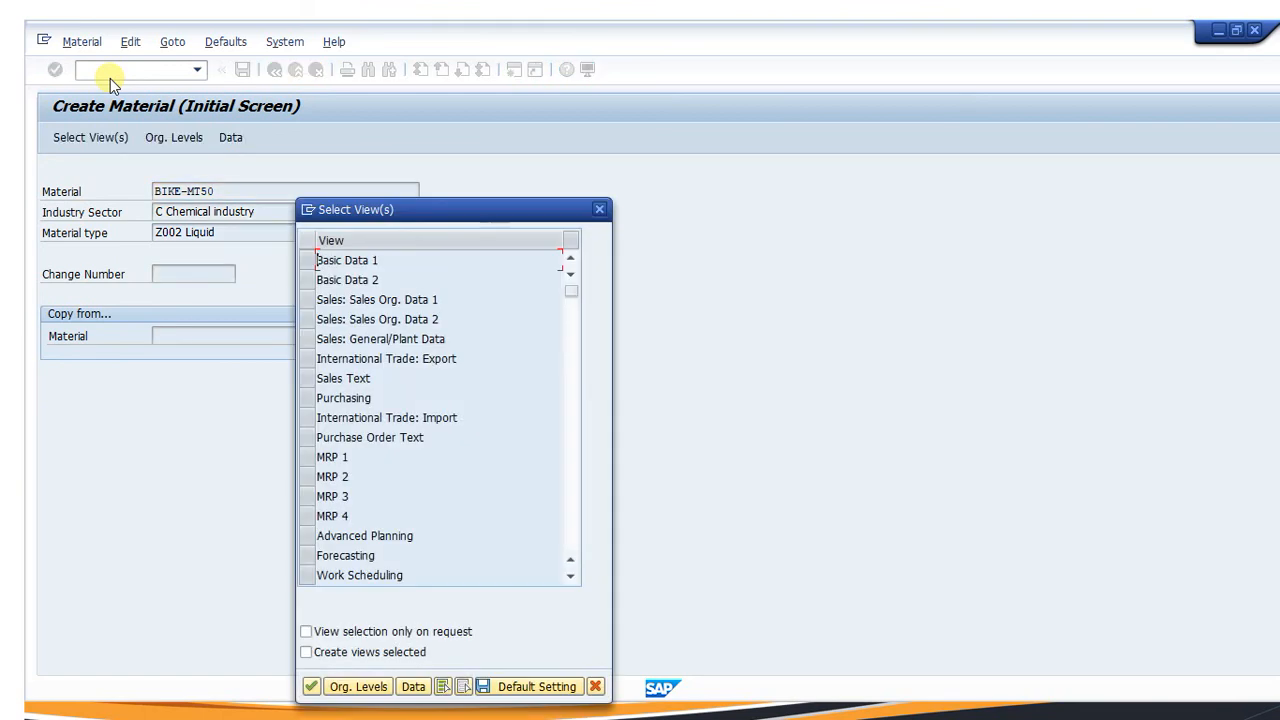
{"action": "left_click", "coordinate": [318, 300]}
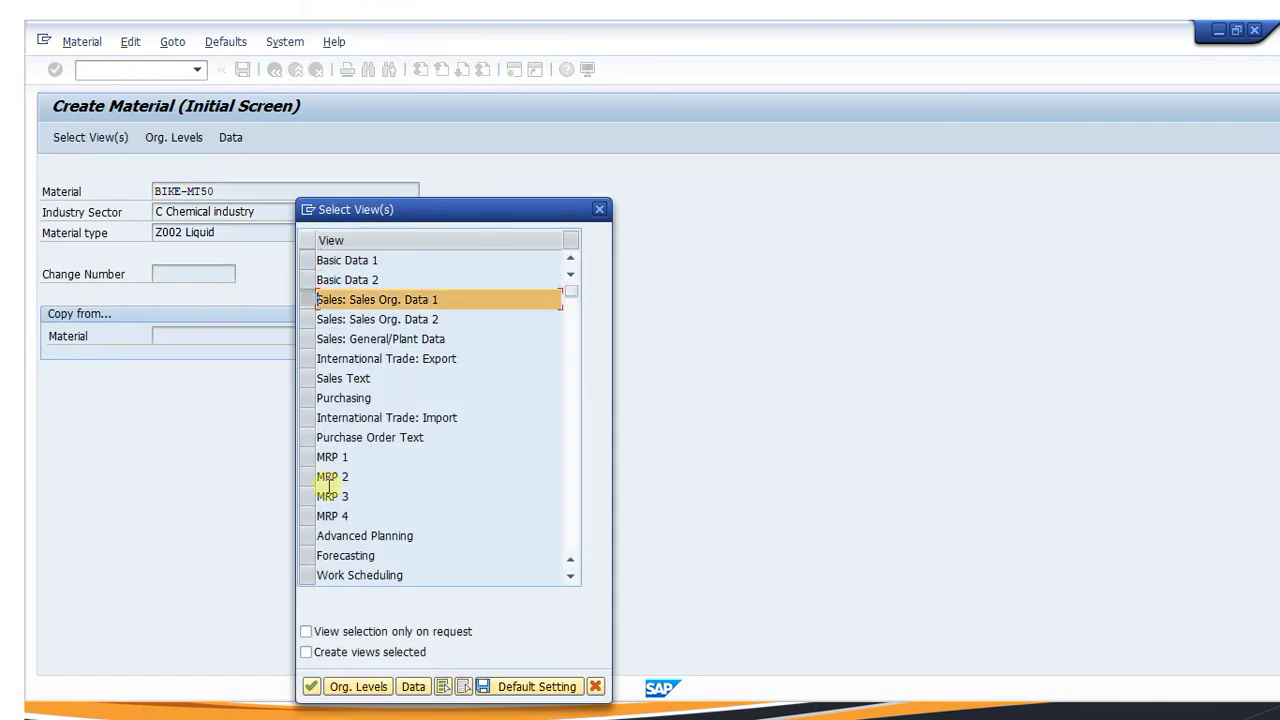
Set the organizational levels to plant SC11, sales organization GU04 and distribution channel G4, and proceed through the sales org. 1 view to the tax classification
{"action": "left_click", "coordinate": [330, 687]}
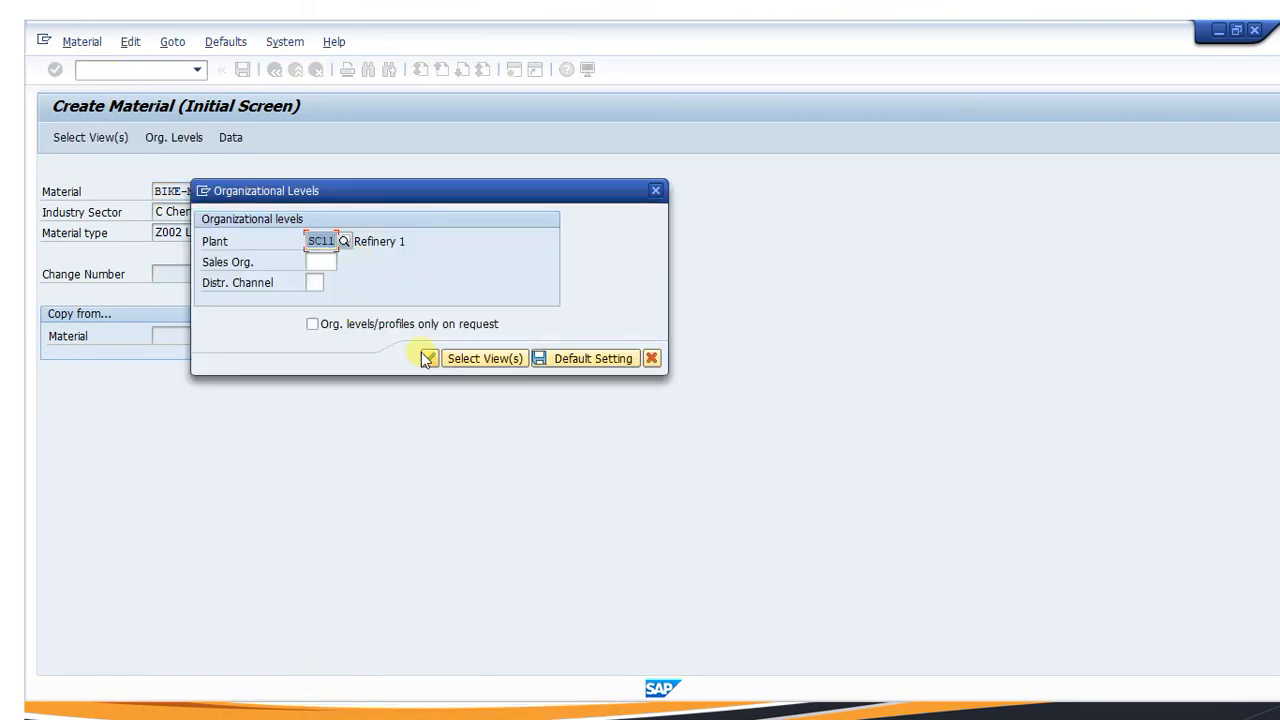
{"action": "left_click", "coordinate": [318, 261]}
{"action": "left_click", "coordinate": [345, 262]}
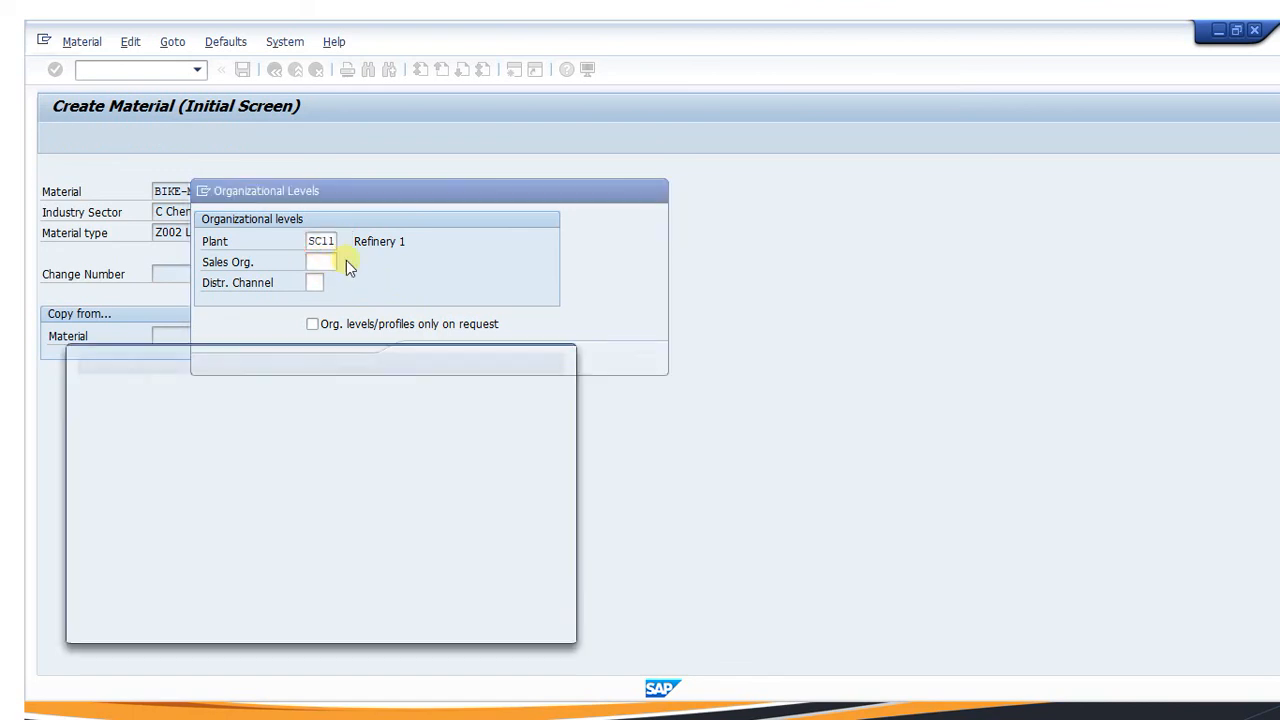
{"action": "double_click", "coordinate": [158, 456]}
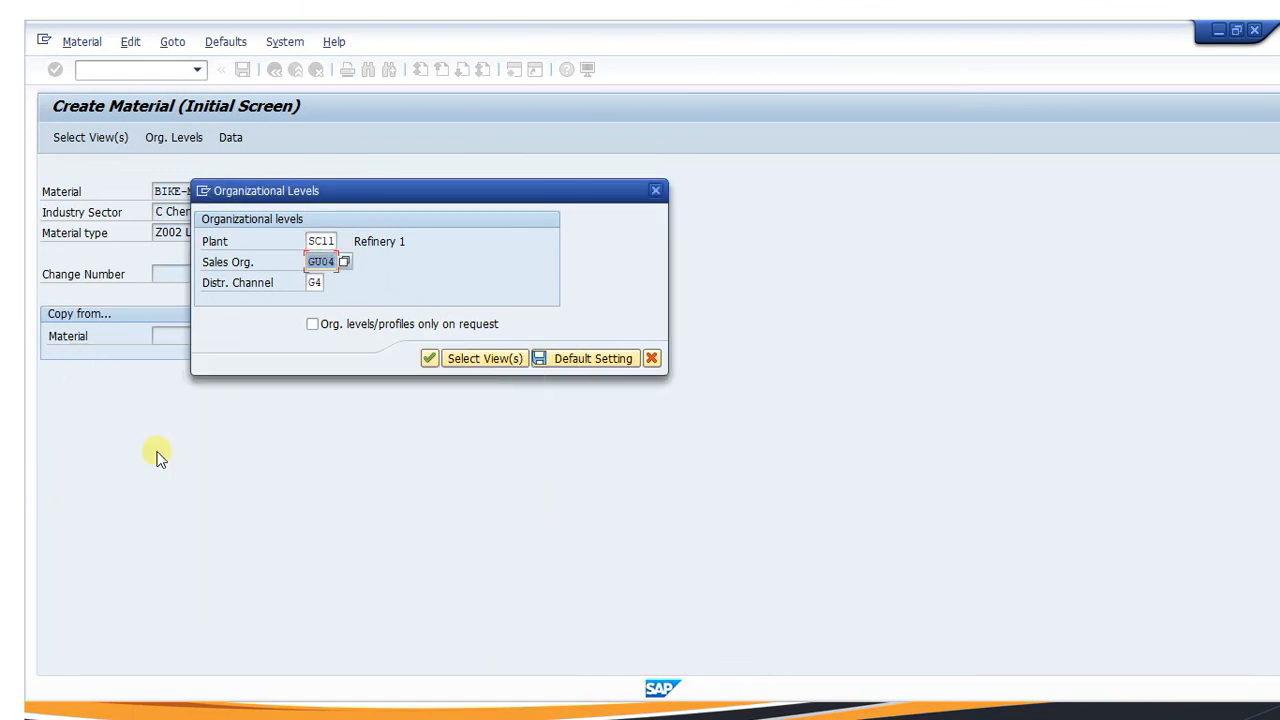
{"action": "key", "text": "Return"}
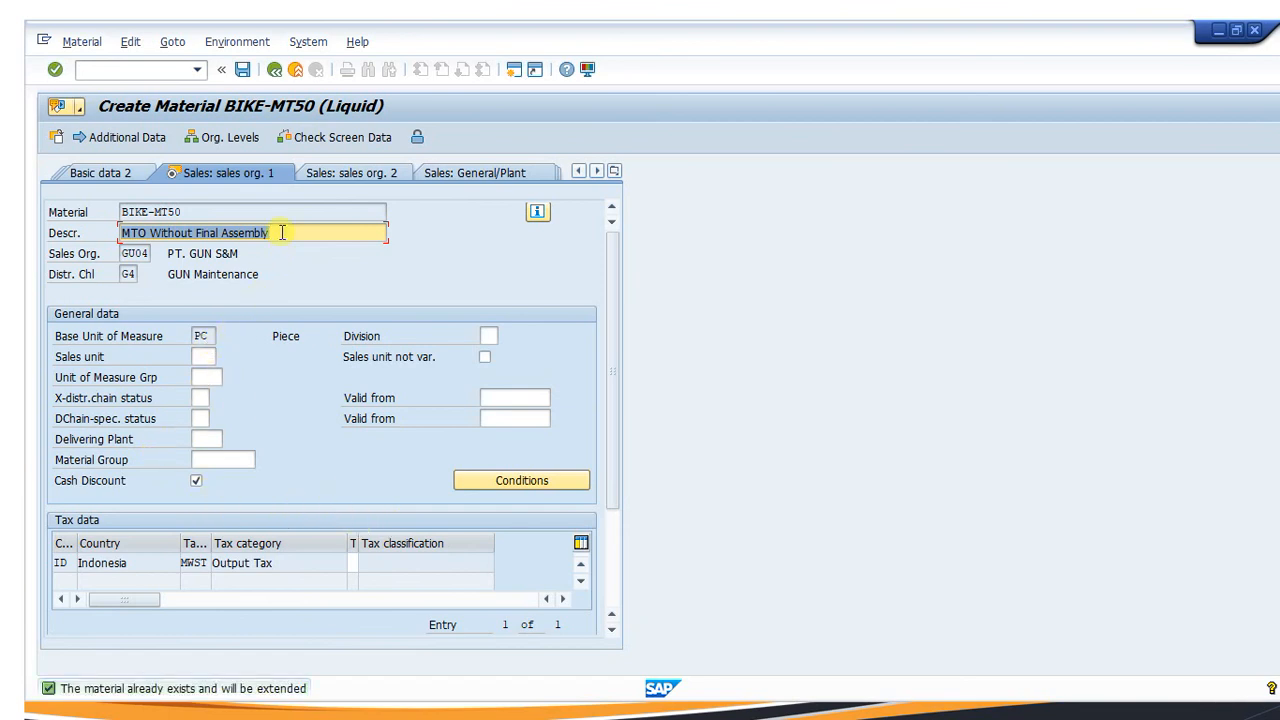
{"action": "key", "text": "Return"}
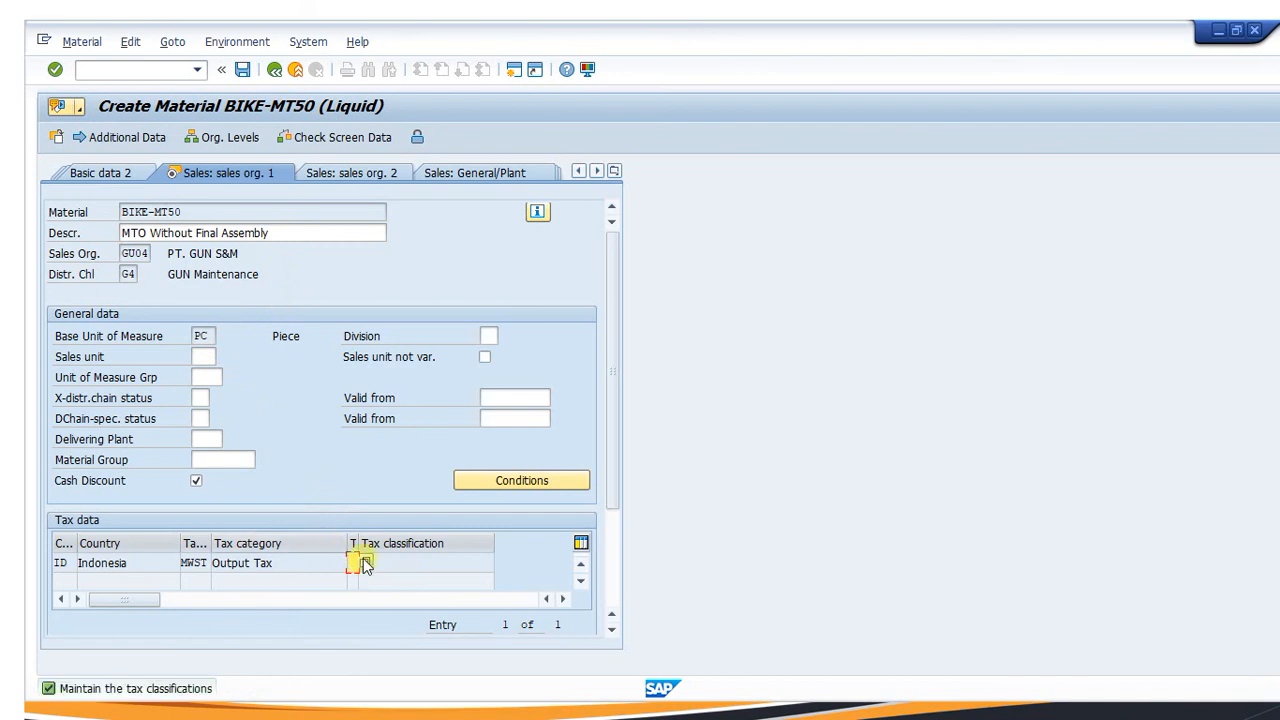
Set the Indonesian output tax classification to 0 and the item category group to NORM, and save the material's sales data
{"action": "key", "text": "Return"}
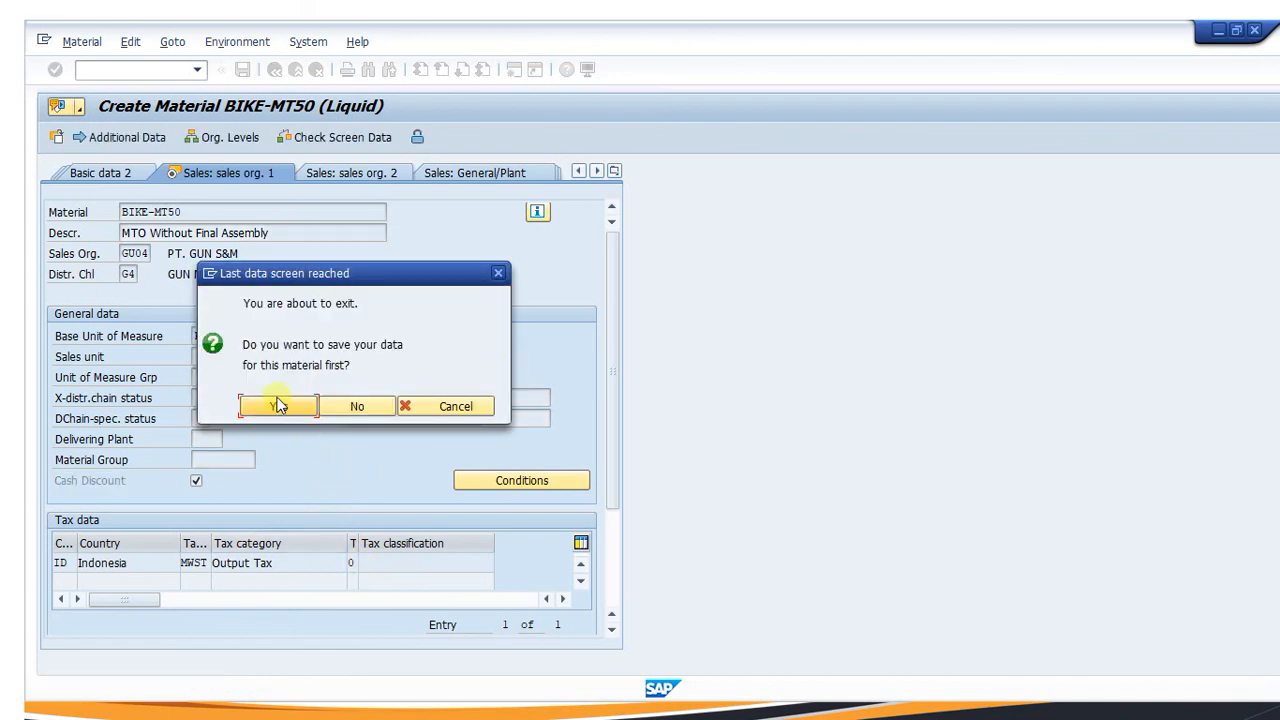
{"action": "left_click", "coordinate": [281, 407]}
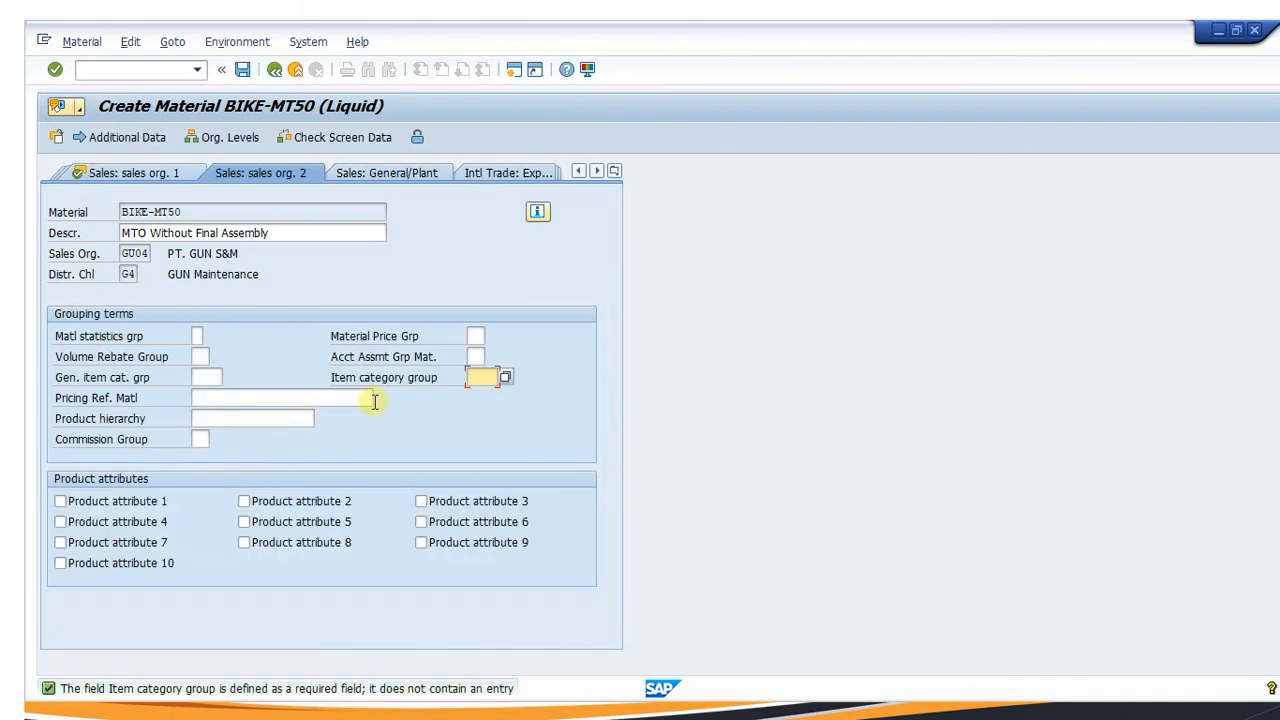
{"action": "type", "text": "NORM"}
{"action": "key", "text": "Return"}
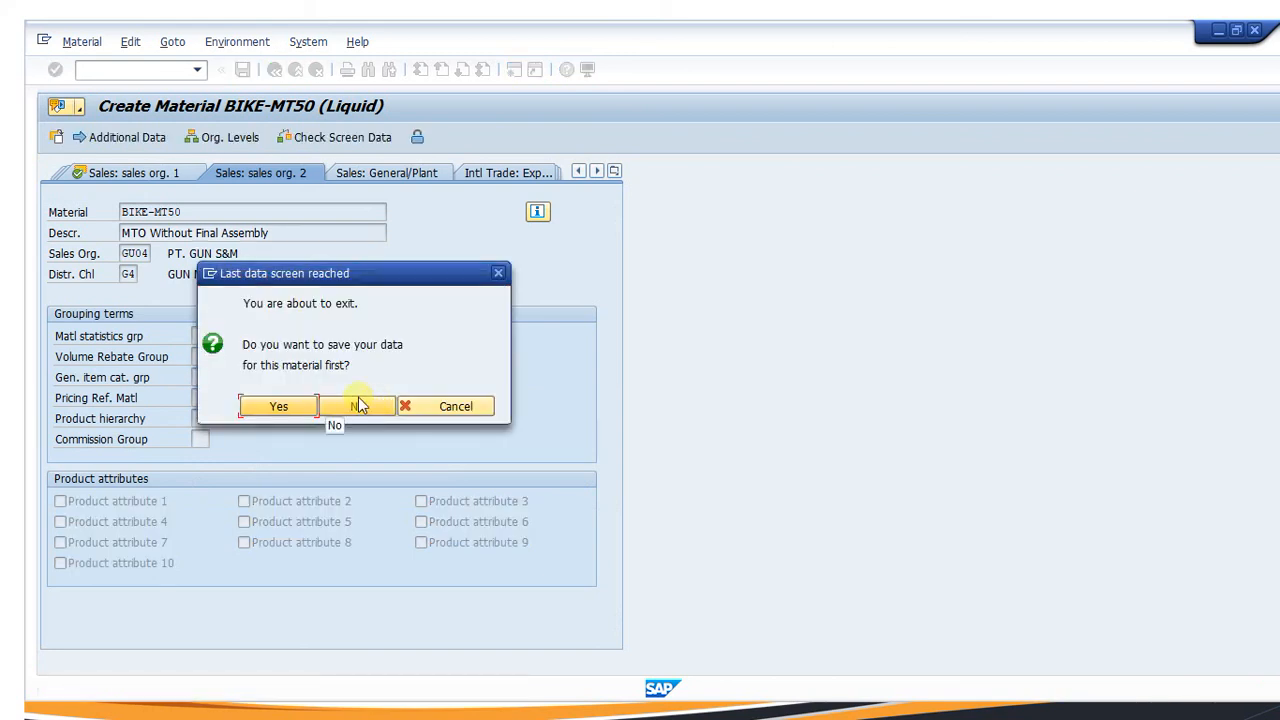
{"action": "left_click", "coordinate": [309, 406]}
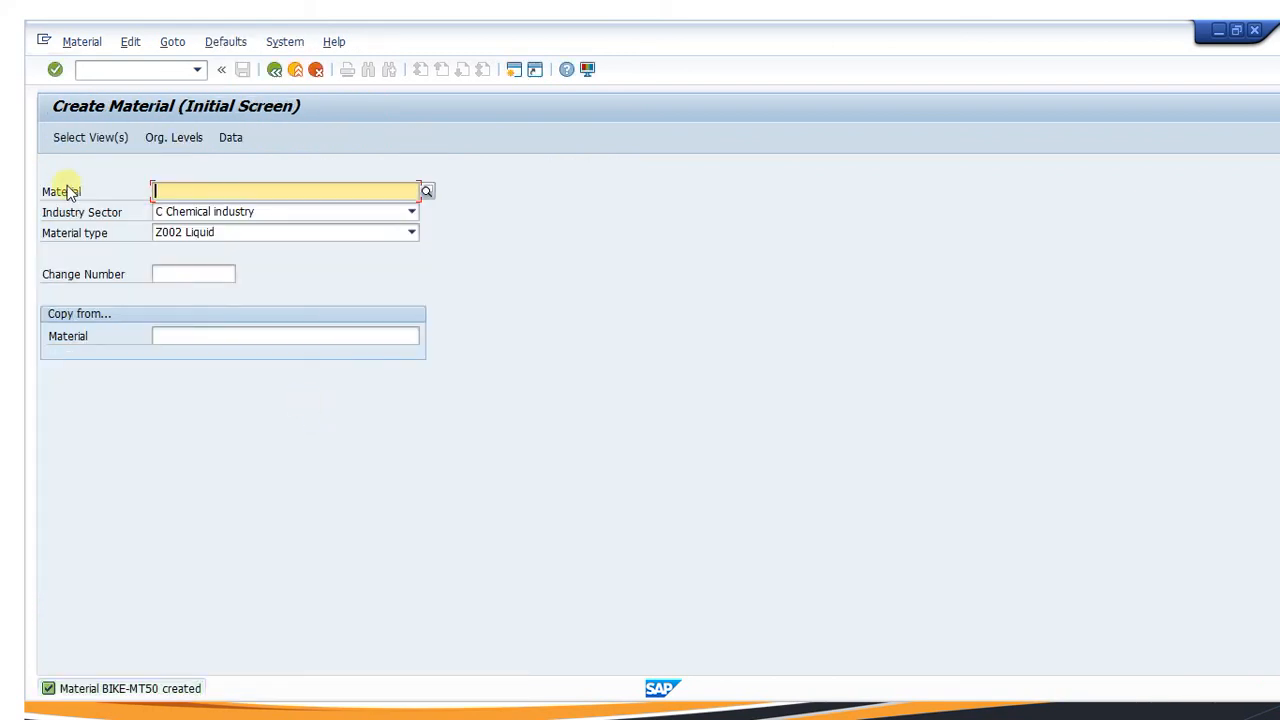
Start transaction VA01 for a ZG04 order in sales area GU04/G4/G4 and enter the same customer as sold-to and ship-to party
{"action": "left_click", "coordinate": [100, 71]}
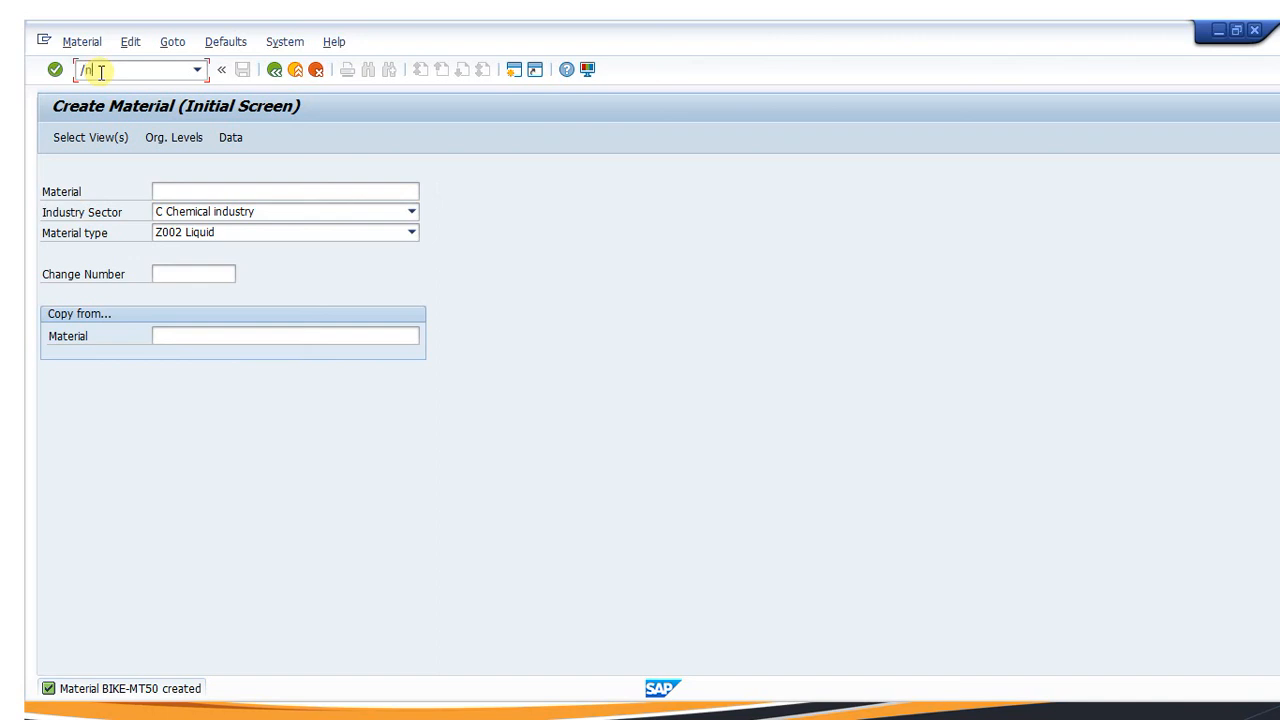
{"action": "type", "text": "/nva01"}
{"action": "key", "text": "Return"}
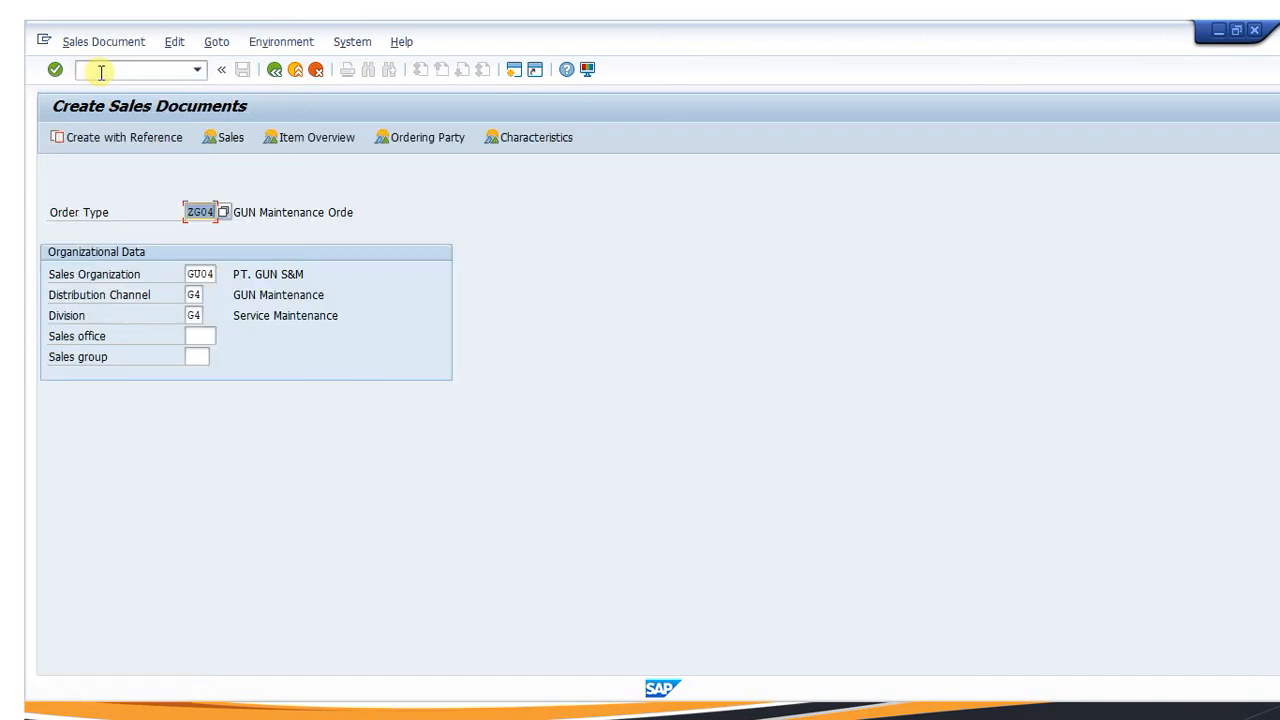
{"action": "key", "text": "Return"}
{"action": "key", "text": "BackSpace"}
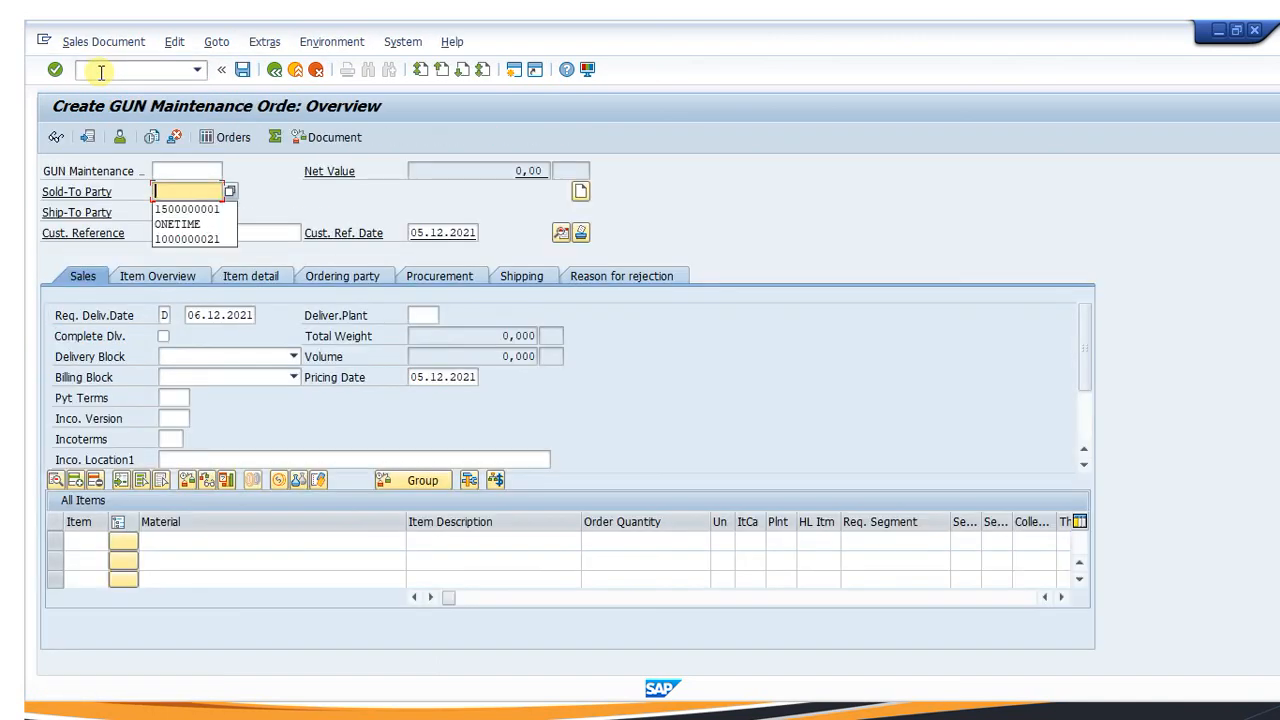
{"action": "left_click", "coordinate": [180, 208]}
{"action": "key", "text": "BackSpace"}
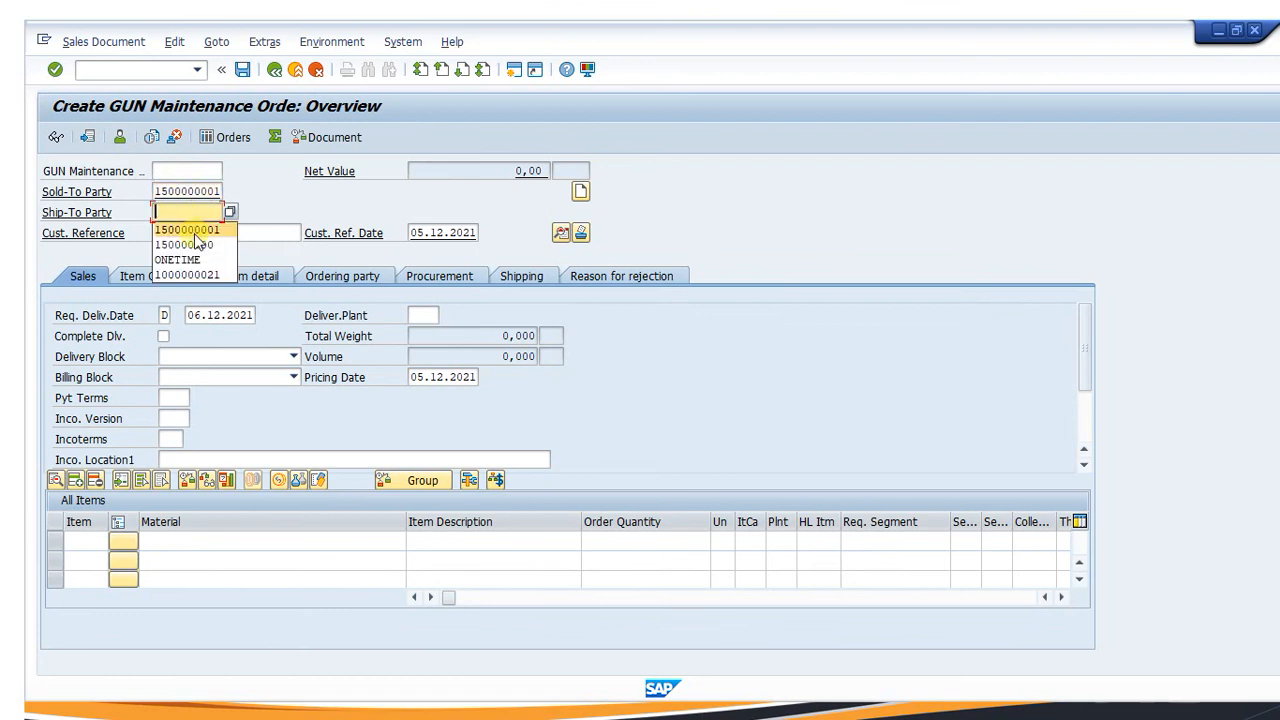
{"action": "left_click", "coordinate": [194, 231]}
Add BIKE-MT50 as the first order item with quantity 30 and accept the one-time delivery proposal
{"action": "left_click", "coordinate": [206, 550]}
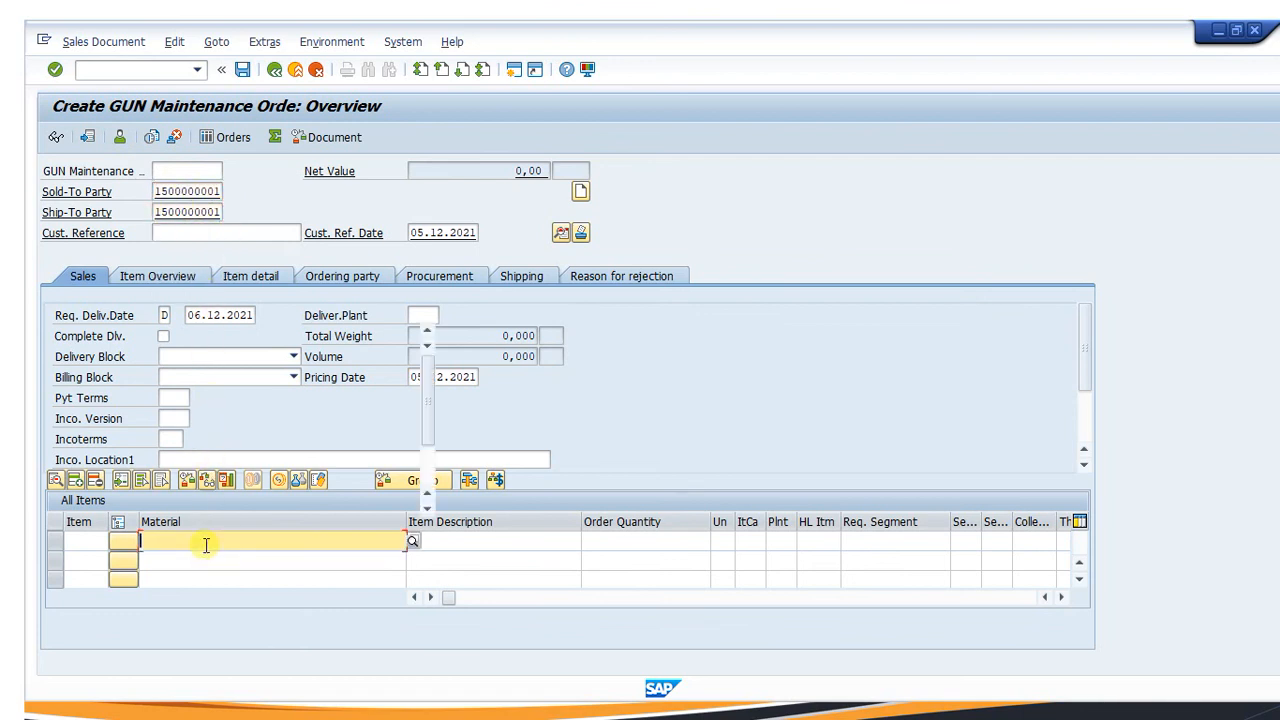
{"action": "left_click", "coordinate": [190, 333]}
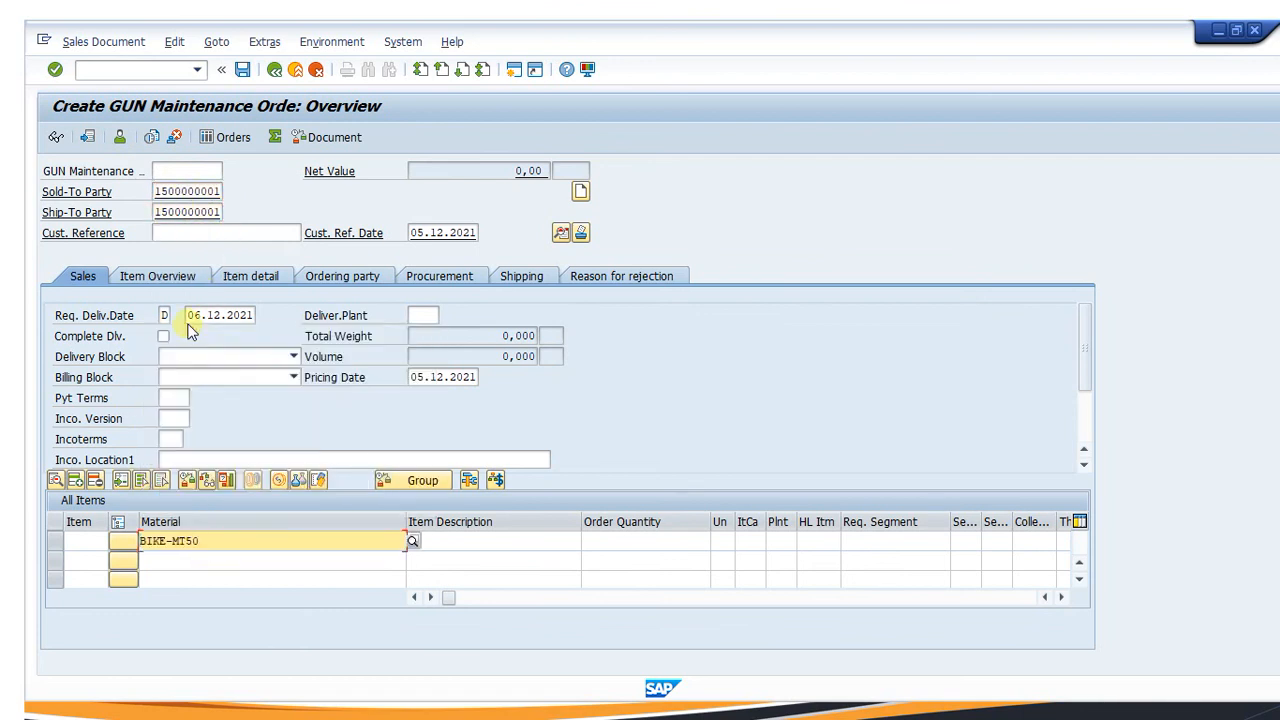
{"action": "left_click", "coordinate": [631, 540]}
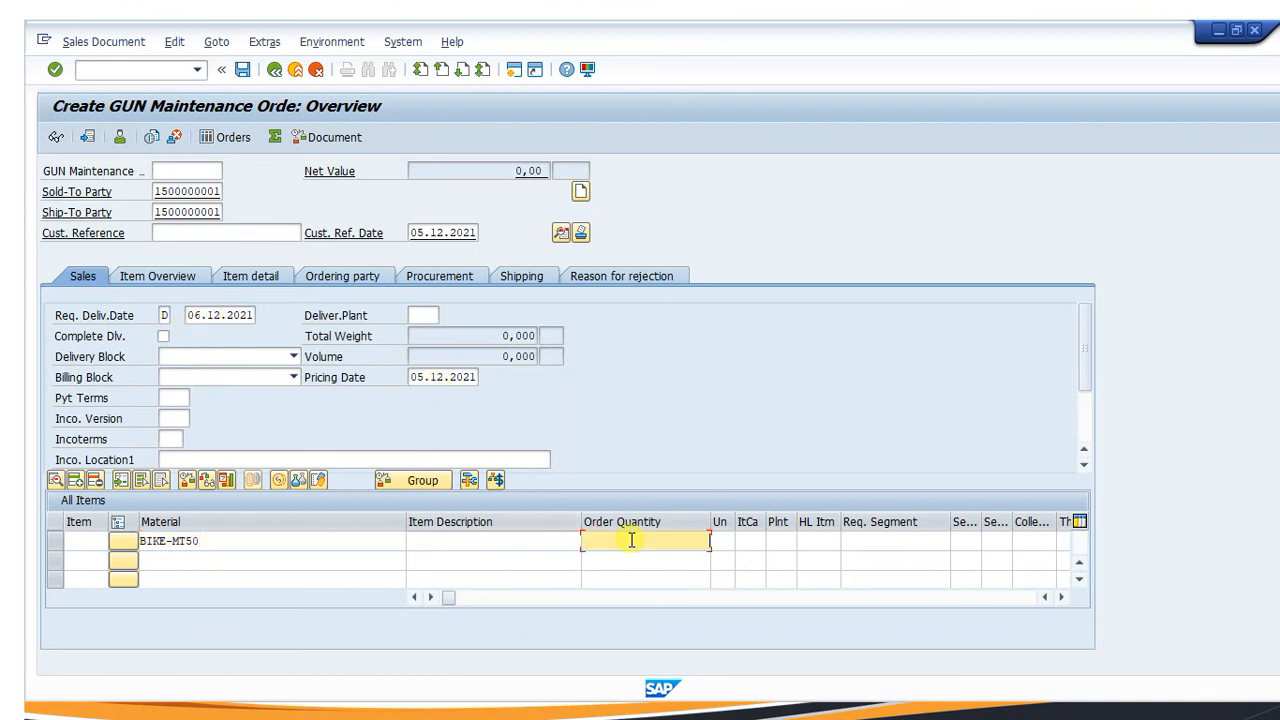
{"action": "left_click", "coordinate": [676, 347]}
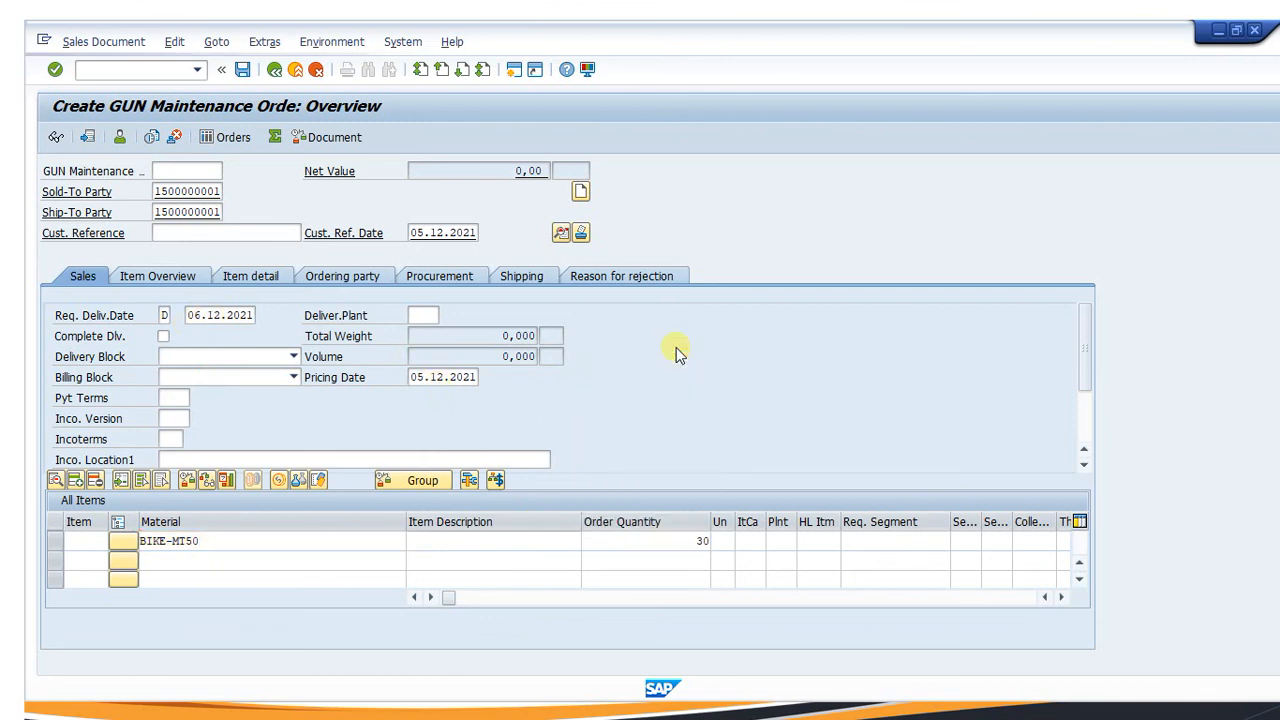
{"action": "key", "text": "Return"}
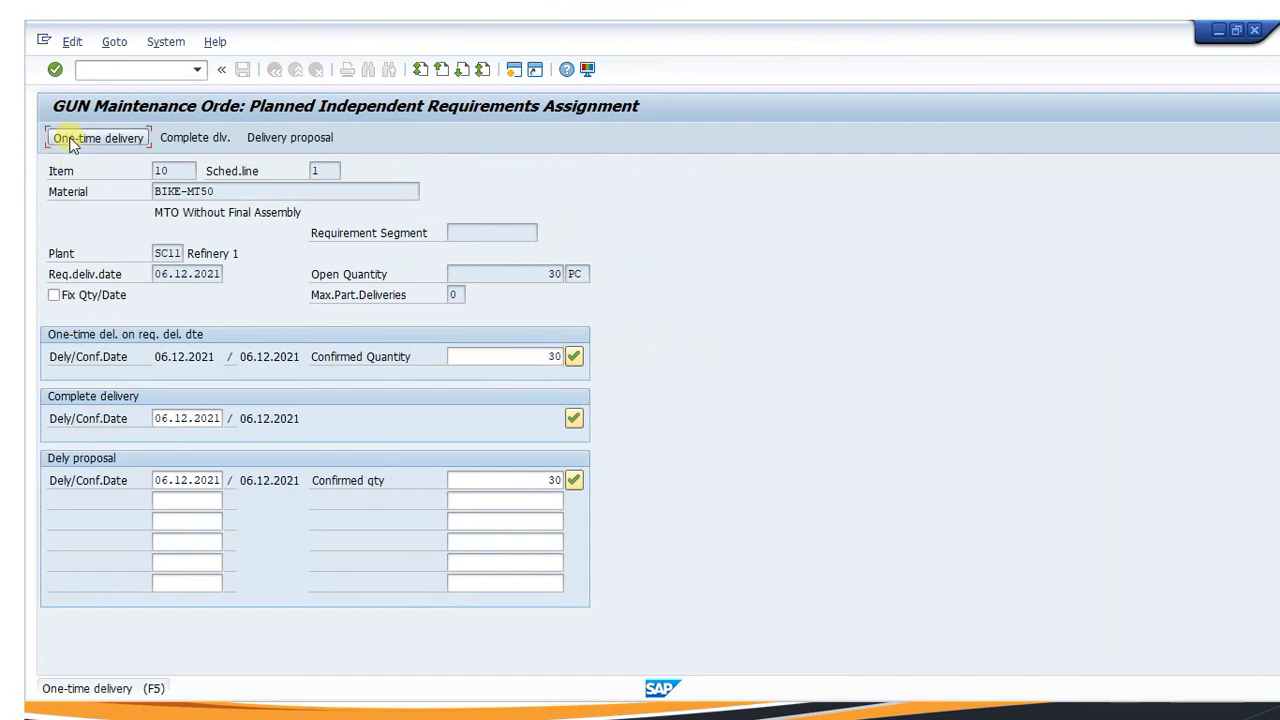
{"action": "left_click", "coordinate": [72, 143]}
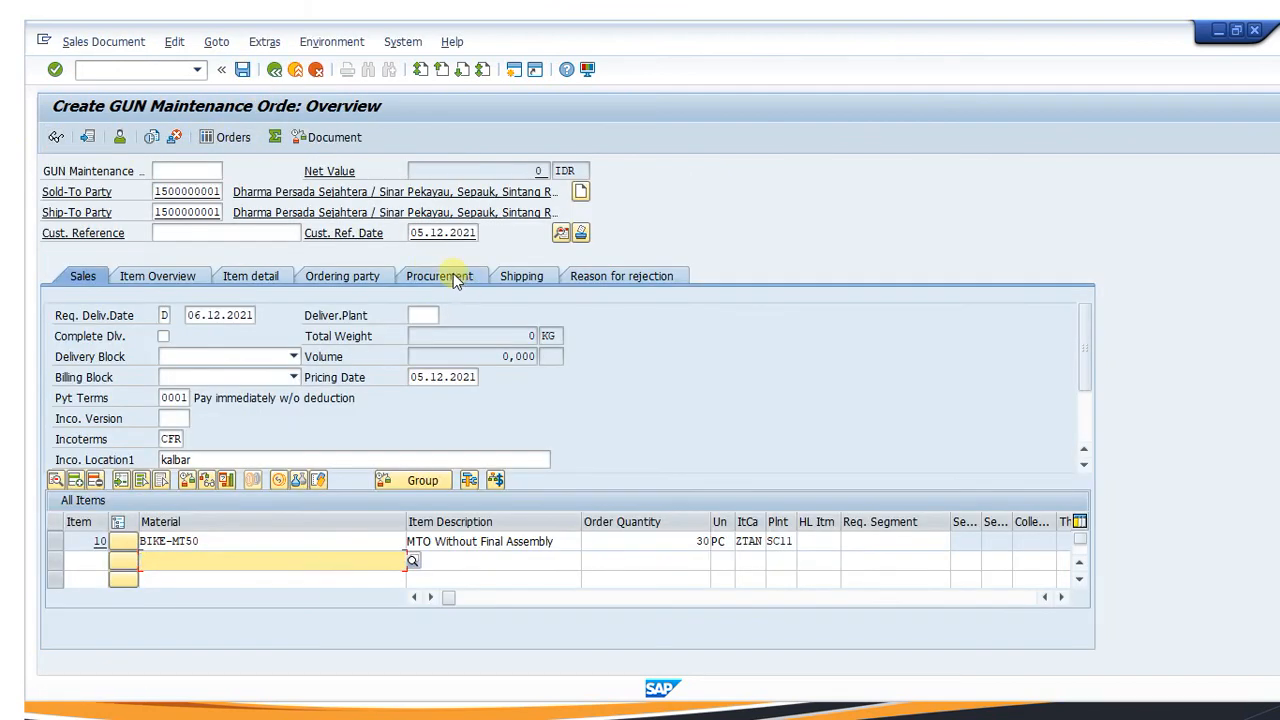
Examine the procurement details of the BIKE-MT50 item, especially its requirements type
{"action": "left_click", "coordinate": [453, 278]}
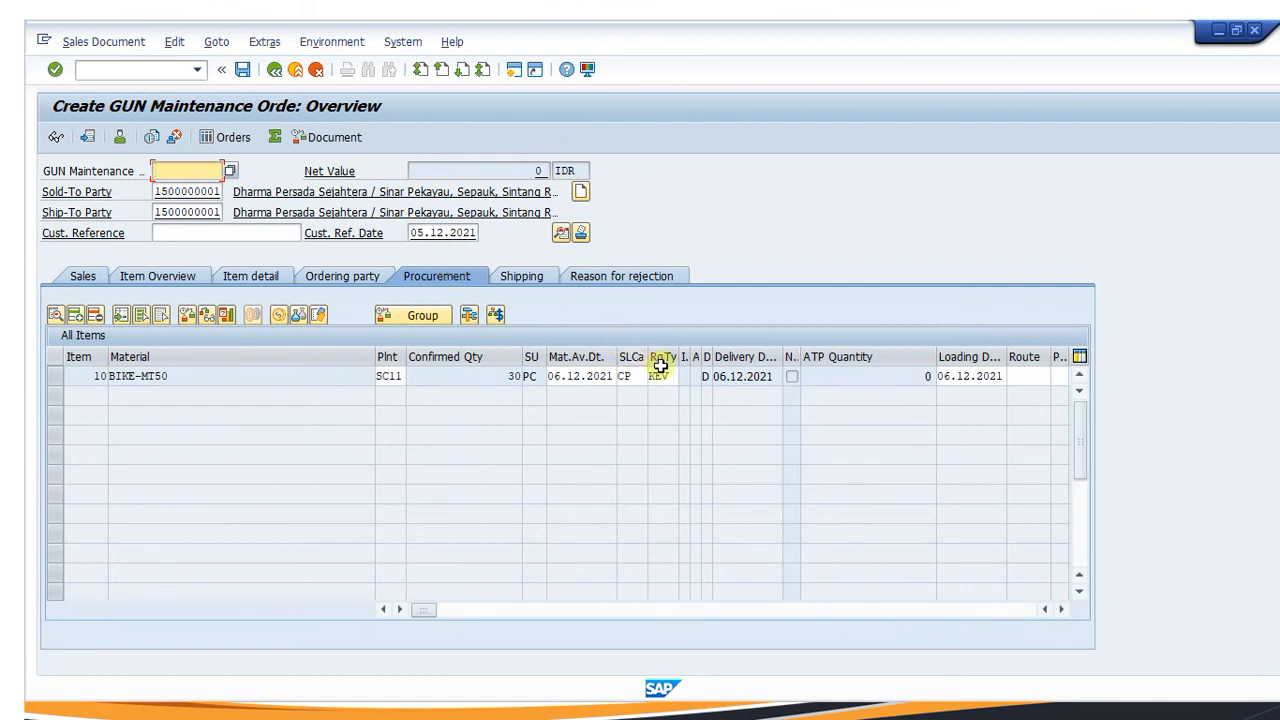
{"action": "left_click", "coordinate": [200, 375]}
{"action": "left_click_drag", "start_coordinate": [200, 375], "coordinate": [113, 390]}
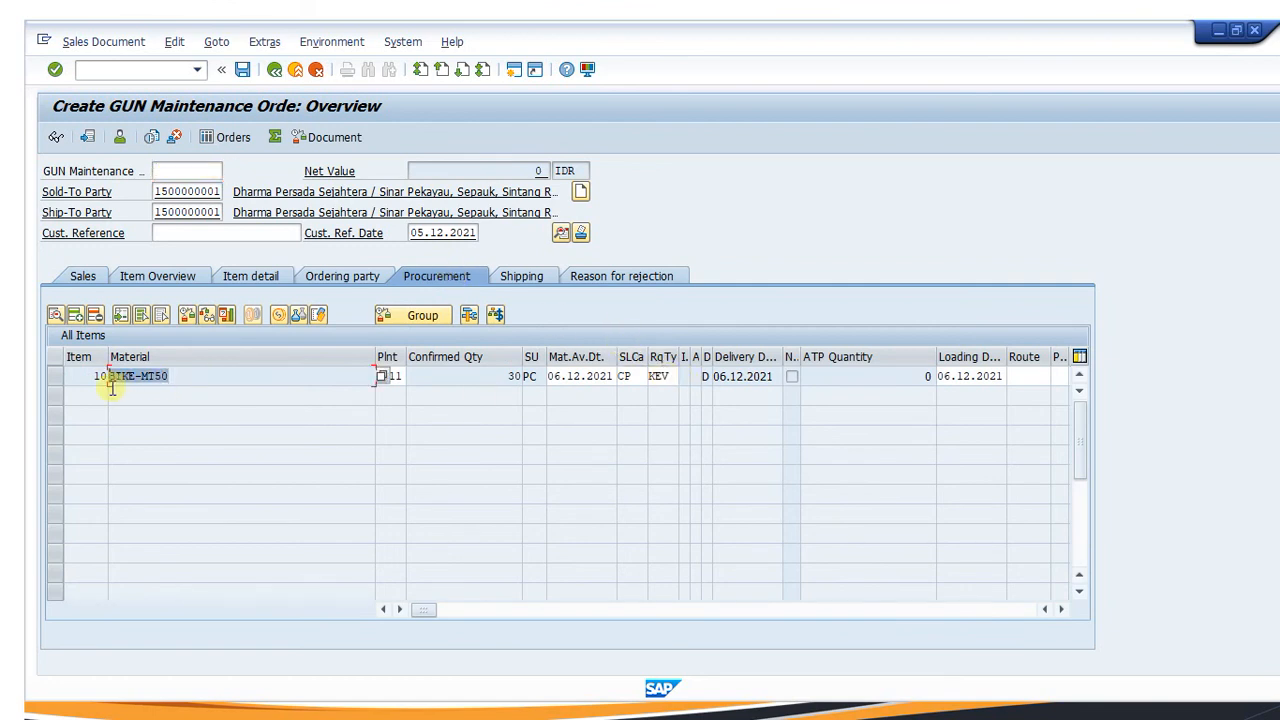
{"action": "left_click", "coordinate": [180, 379]}
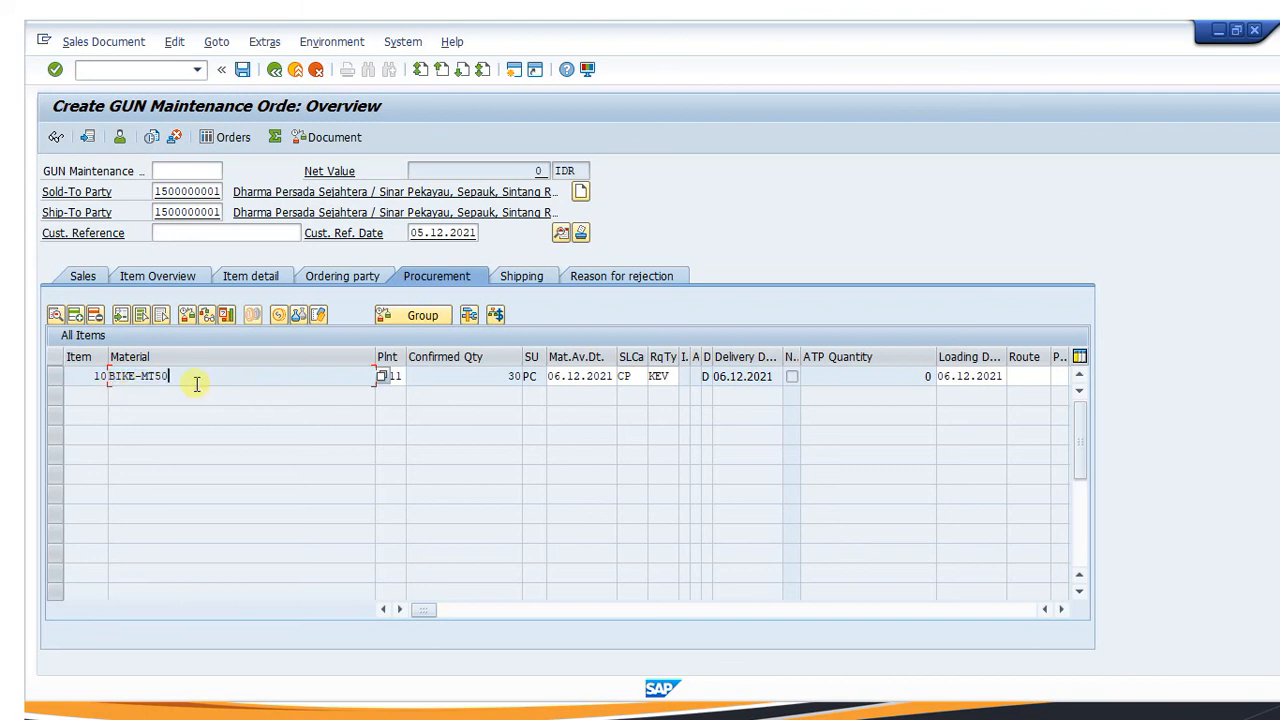
{"action": "left_click_drag", "start_coordinate": [168, 375], "coordinate": [145, 374]}
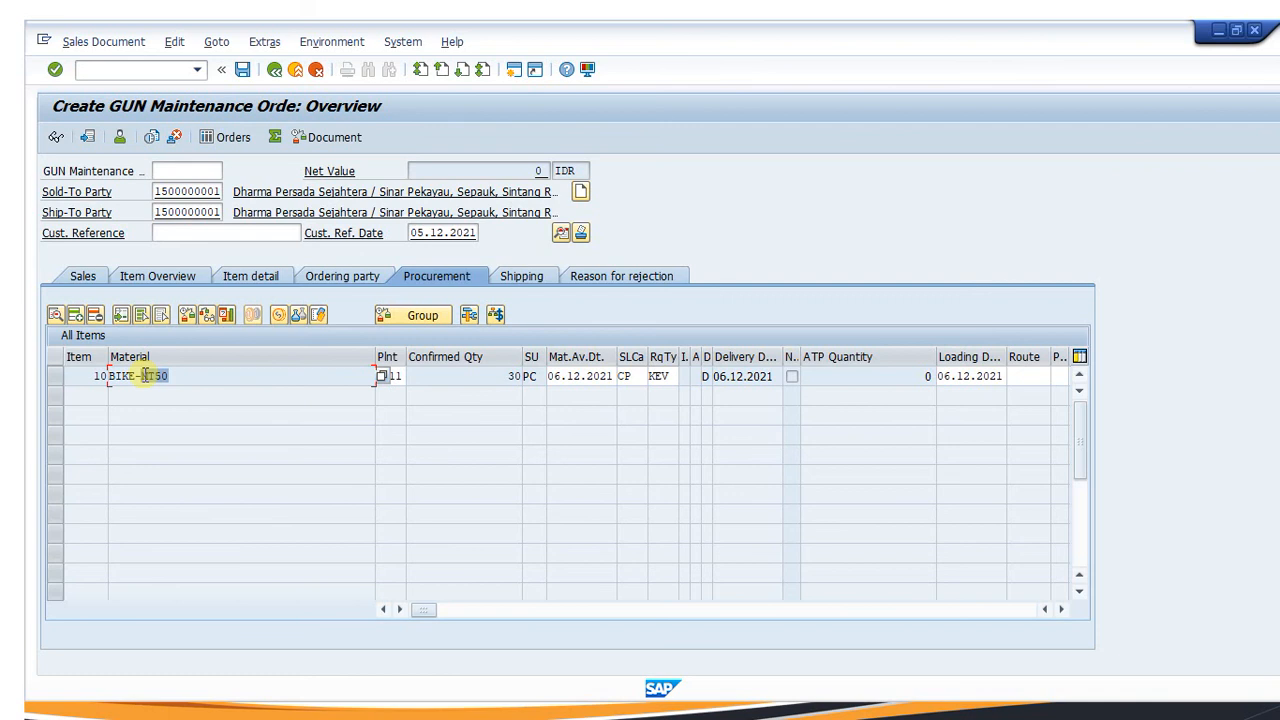
{"action": "left_click", "coordinate": [208, 377]}
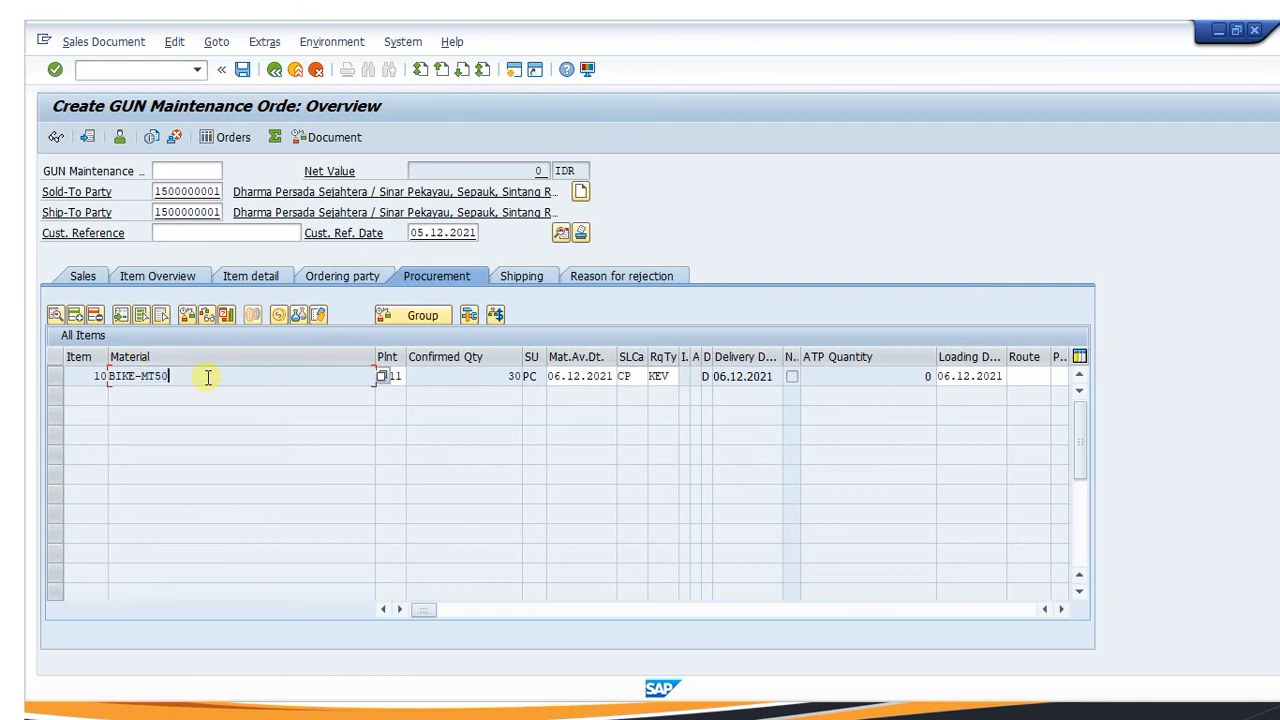
{"action": "double_click", "coordinate": [664, 376]}
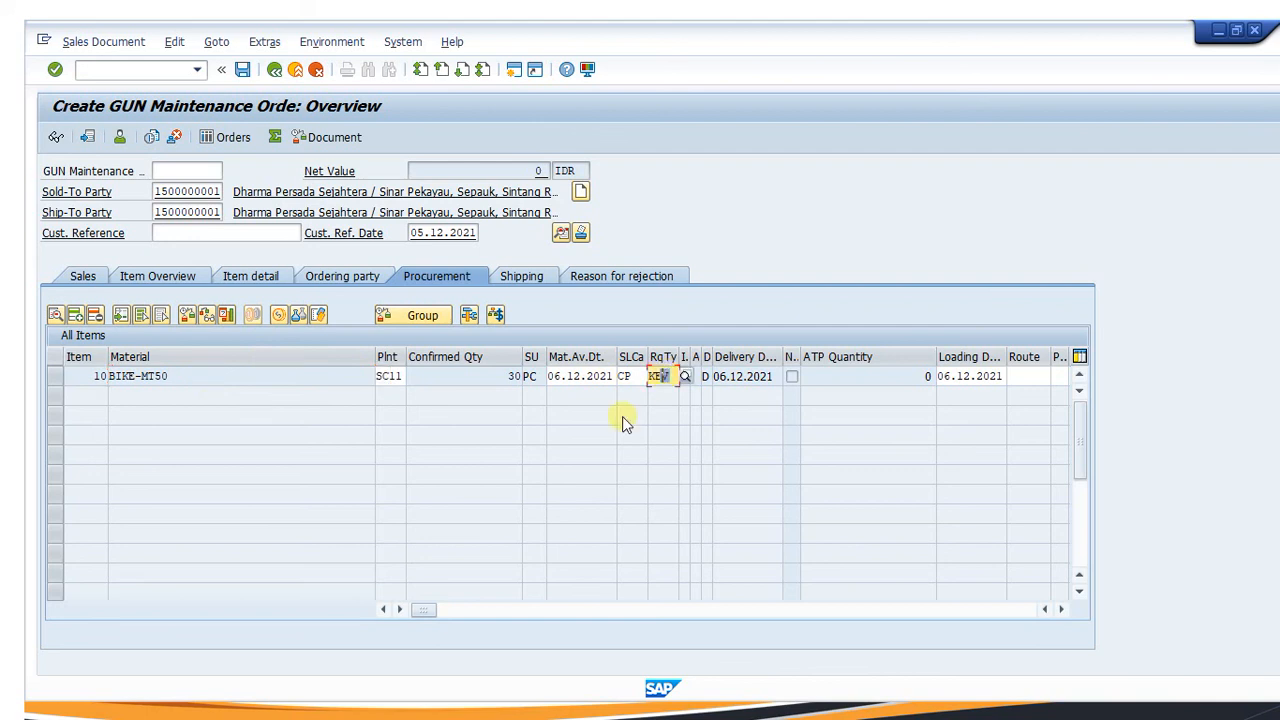
Compare the item's requirements type with the strategy 50 row in the Strategy Group MRP workbook in Excel, and return to the SAP sales order
{"action": "key", "text": "super"}
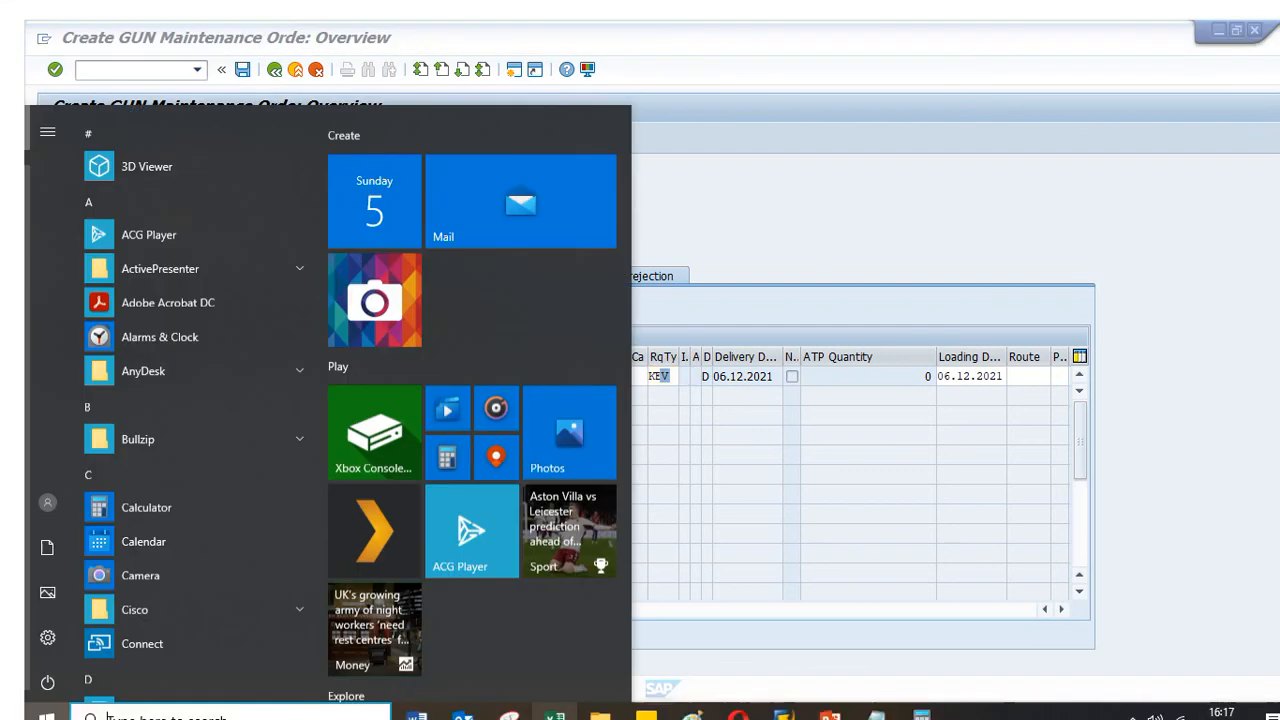
{"action": "left_click", "coordinate": [554, 716]}
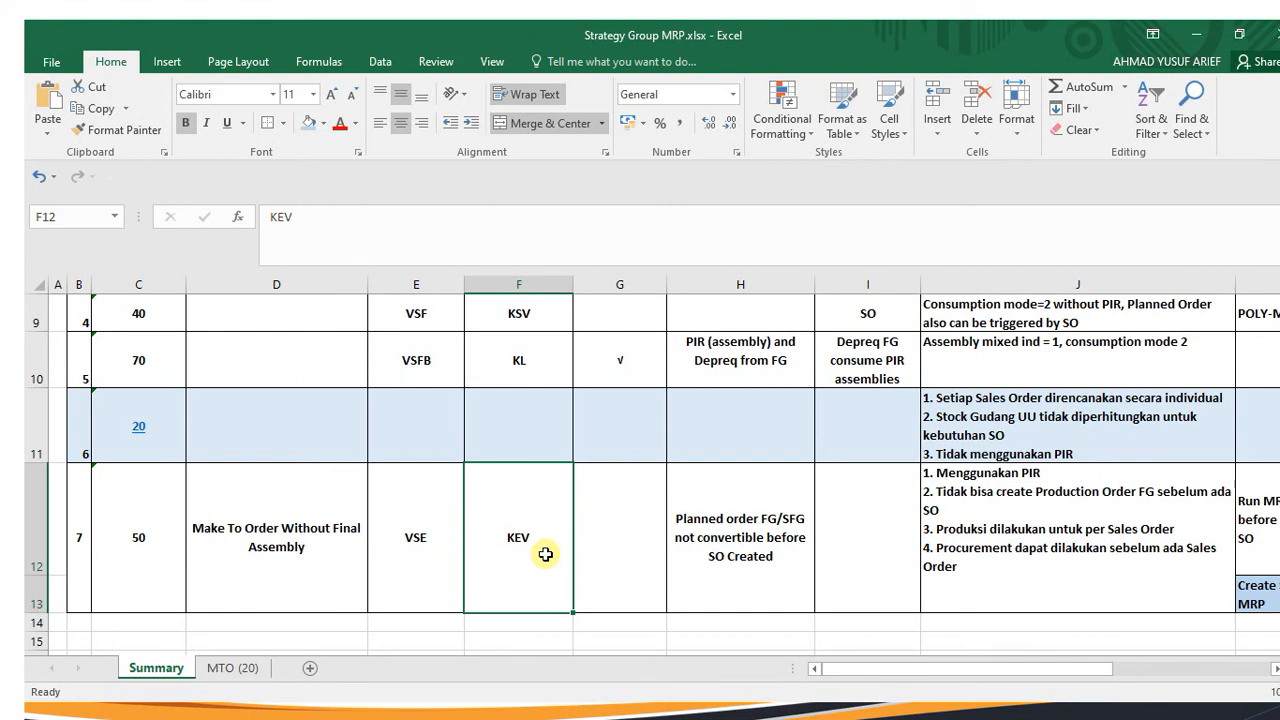
{"action": "key", "text": "super"}
{"action": "mouse_move", "coordinate": [783, 716]}
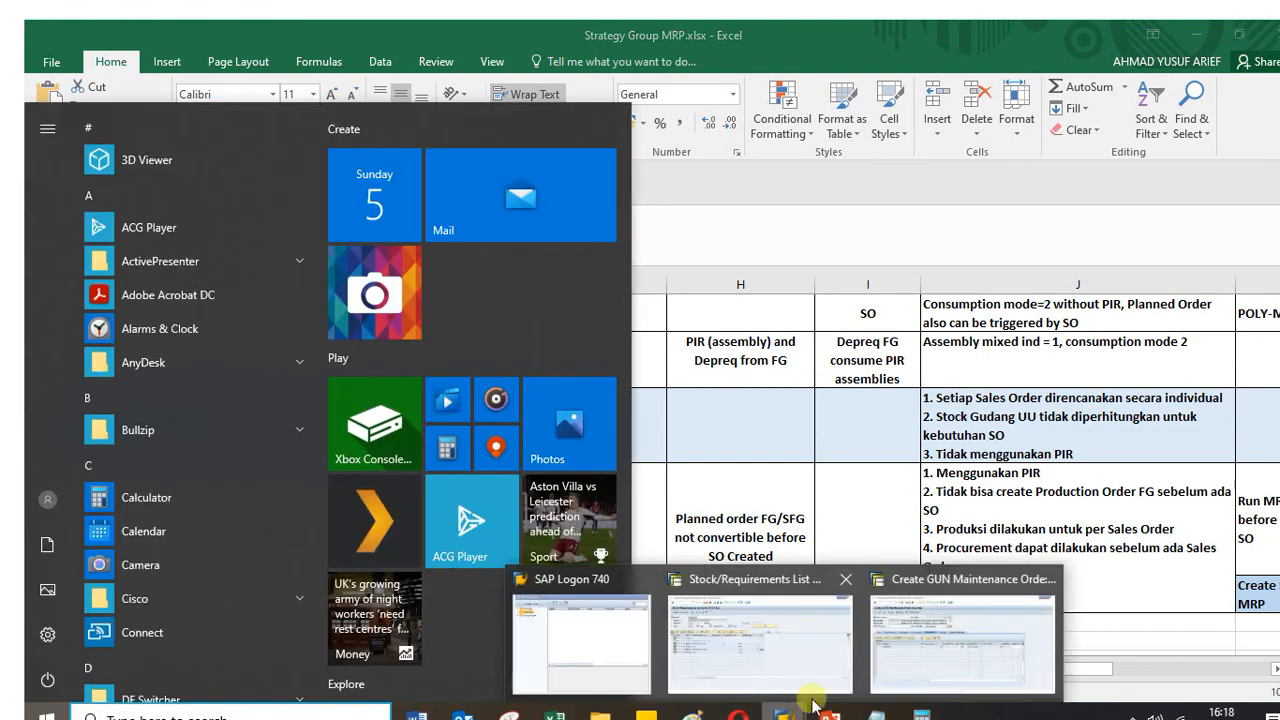
{"action": "left_click", "coordinate": [957, 630]}
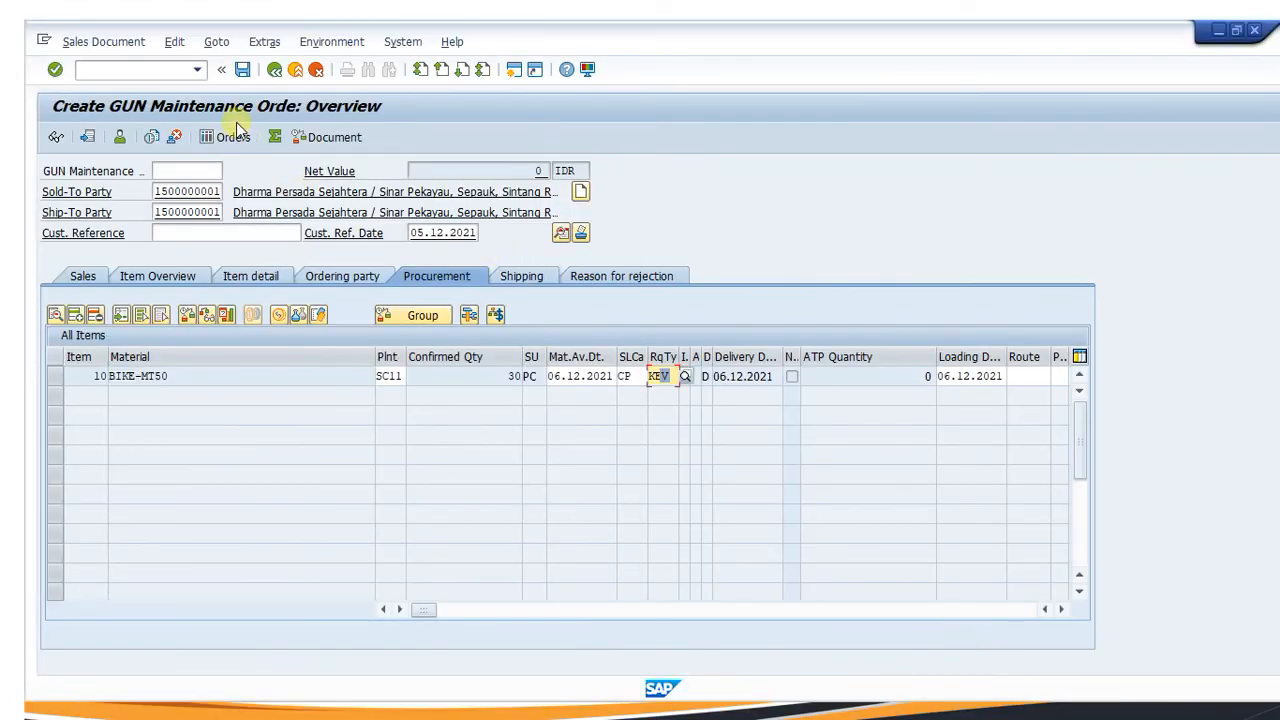
Save the sales order and refresh the stock/requirements list of BIKE-MT50 in the other SAP session
{"action": "left_click", "coordinate": [242, 69]}
{"action": "left_click", "coordinate": [294, 380]}
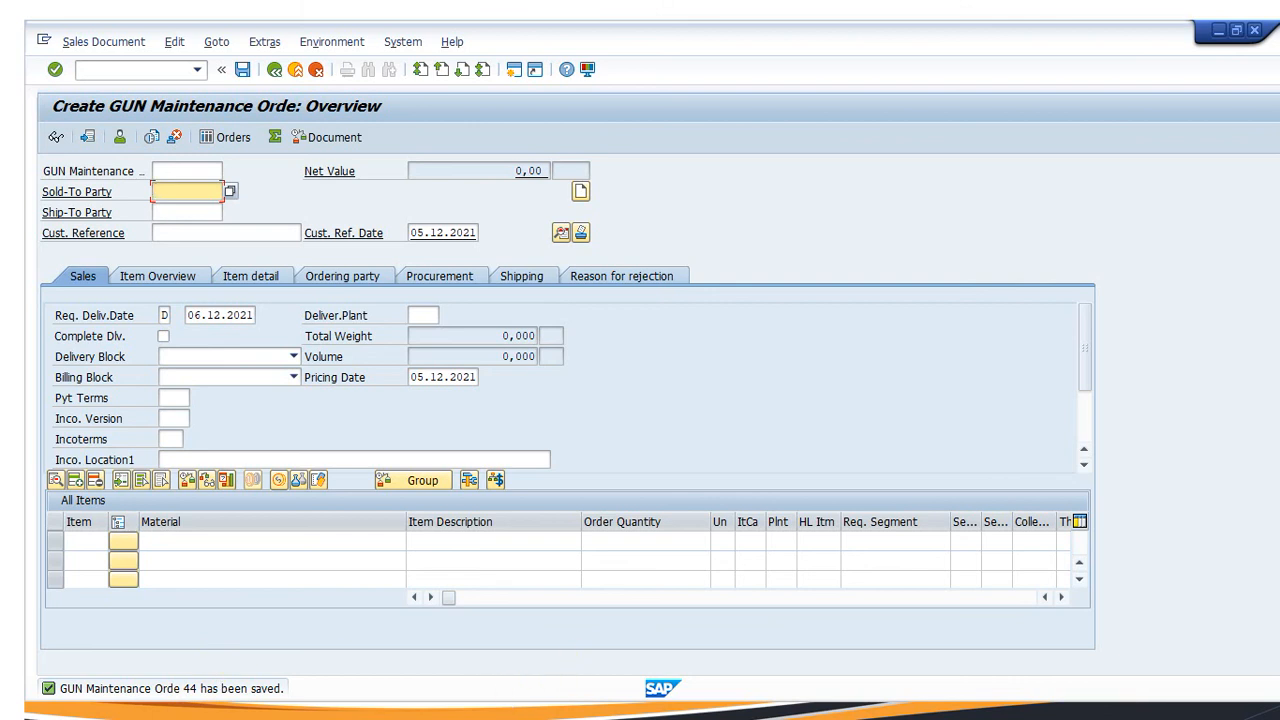
{"action": "key", "text": "super"}
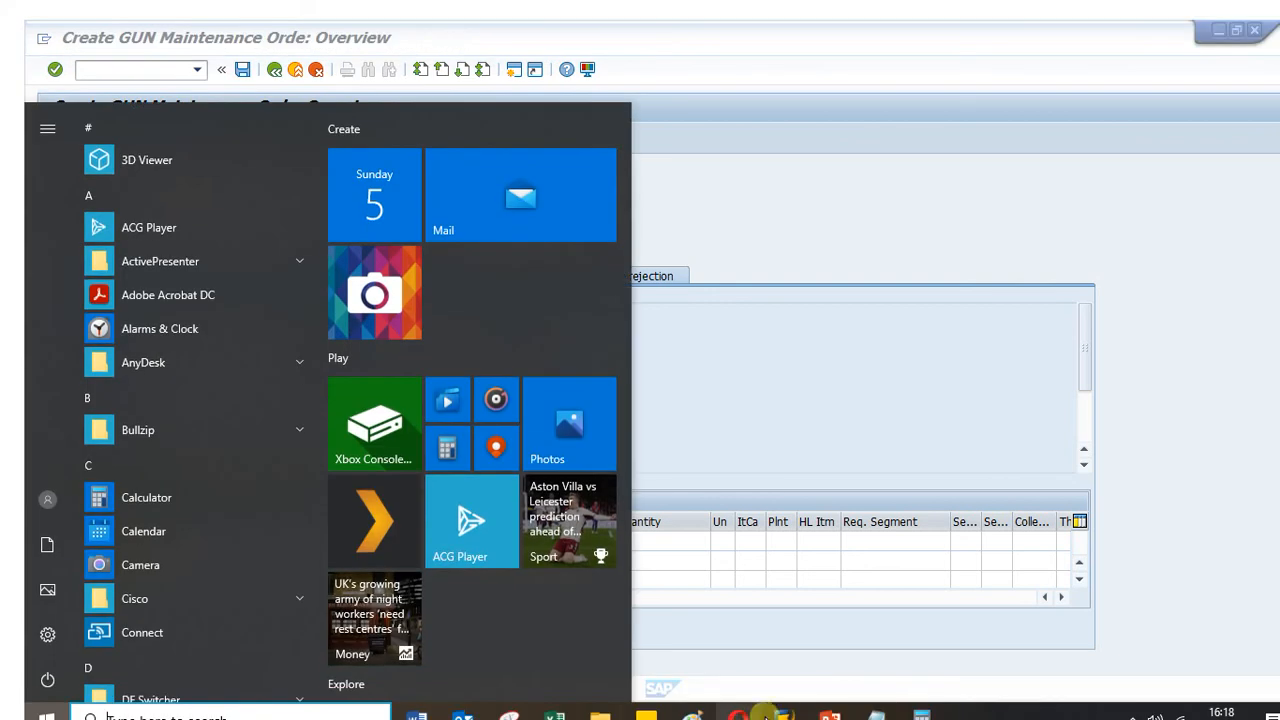
{"action": "mouse_move", "coordinate": [787, 716]}
{"action": "left_click", "coordinate": [771, 668]}
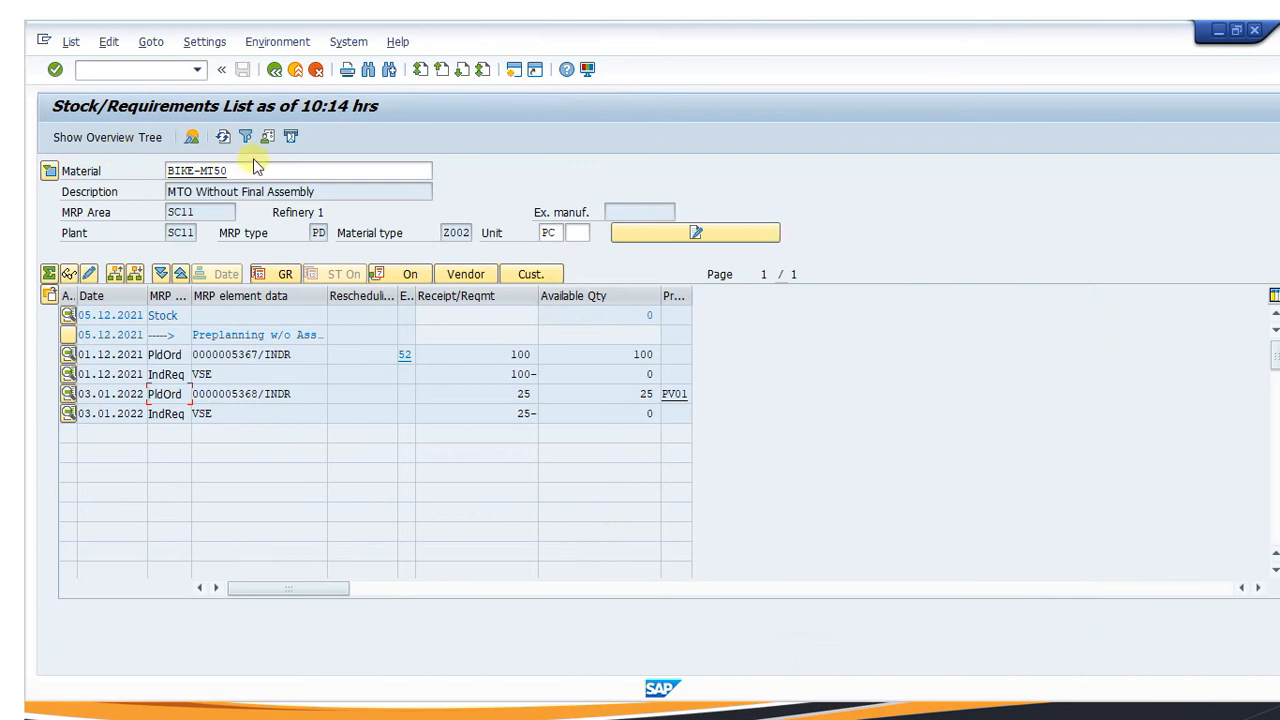
{"action": "left_click", "coordinate": [228, 138]}
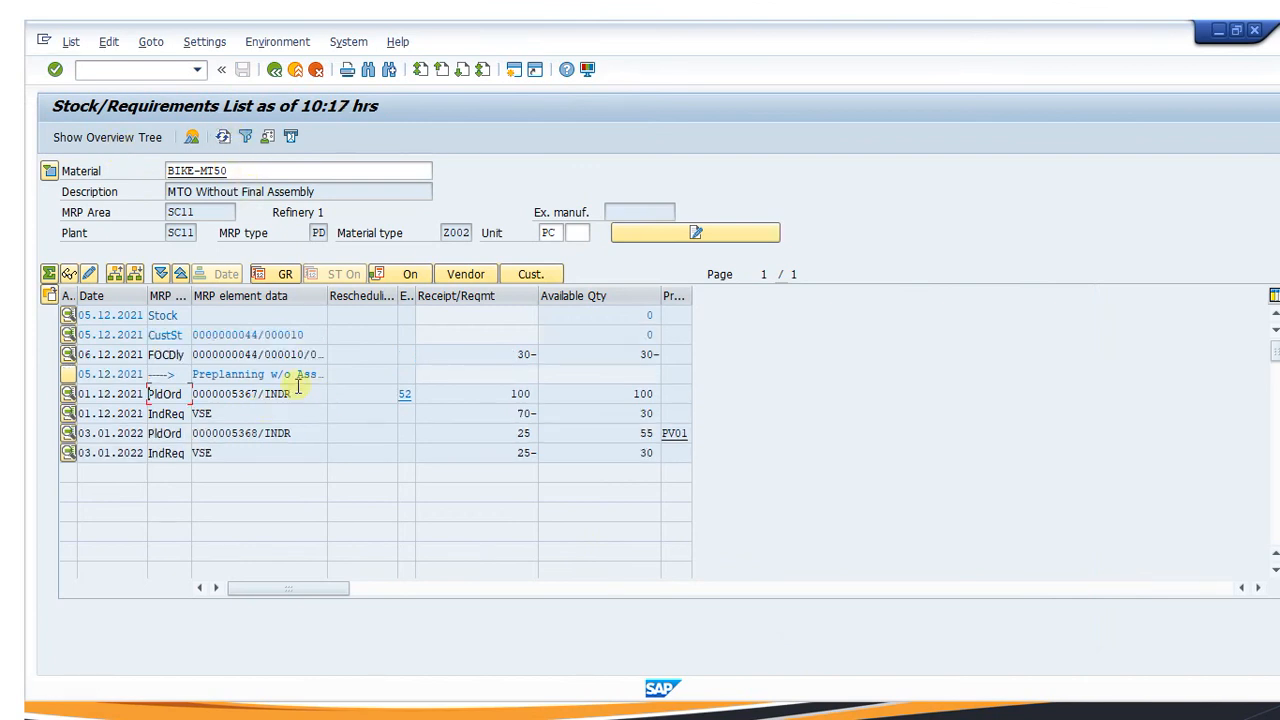
Examine the sales order requirement and the December VSE independent requirement in the refreshed list
{"action": "left_click_drag", "start_coordinate": [490, 352], "coordinate": [556, 351]}
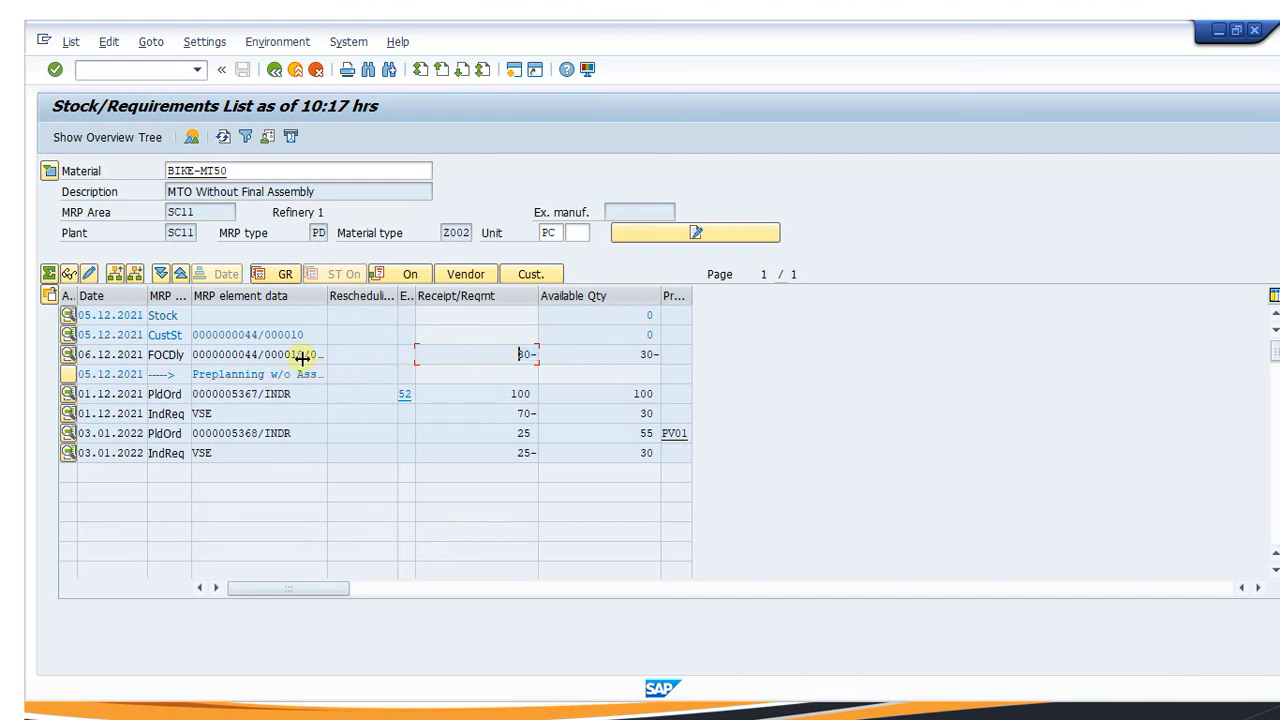
{"action": "left_click", "coordinate": [246, 356]}
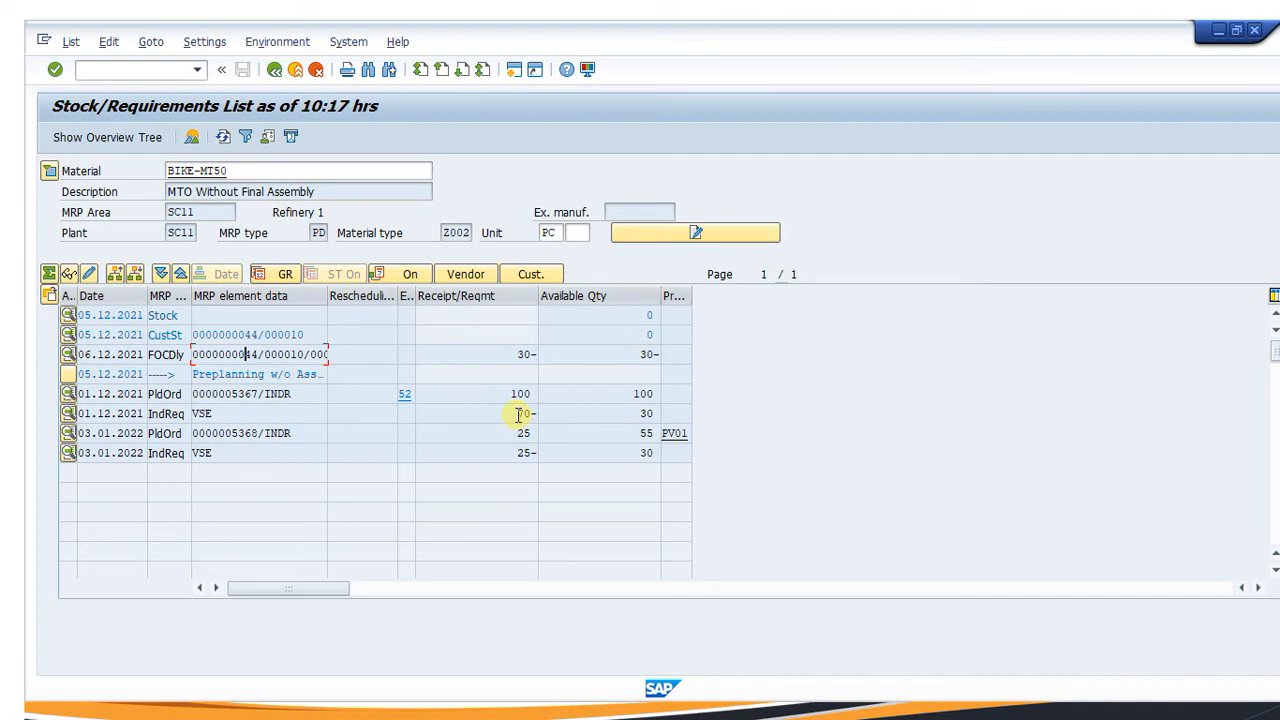
{"action": "left_click_drag", "start_coordinate": [518, 415], "coordinate": [567, 420]}
{"action": "left_click", "coordinate": [121, 72]}
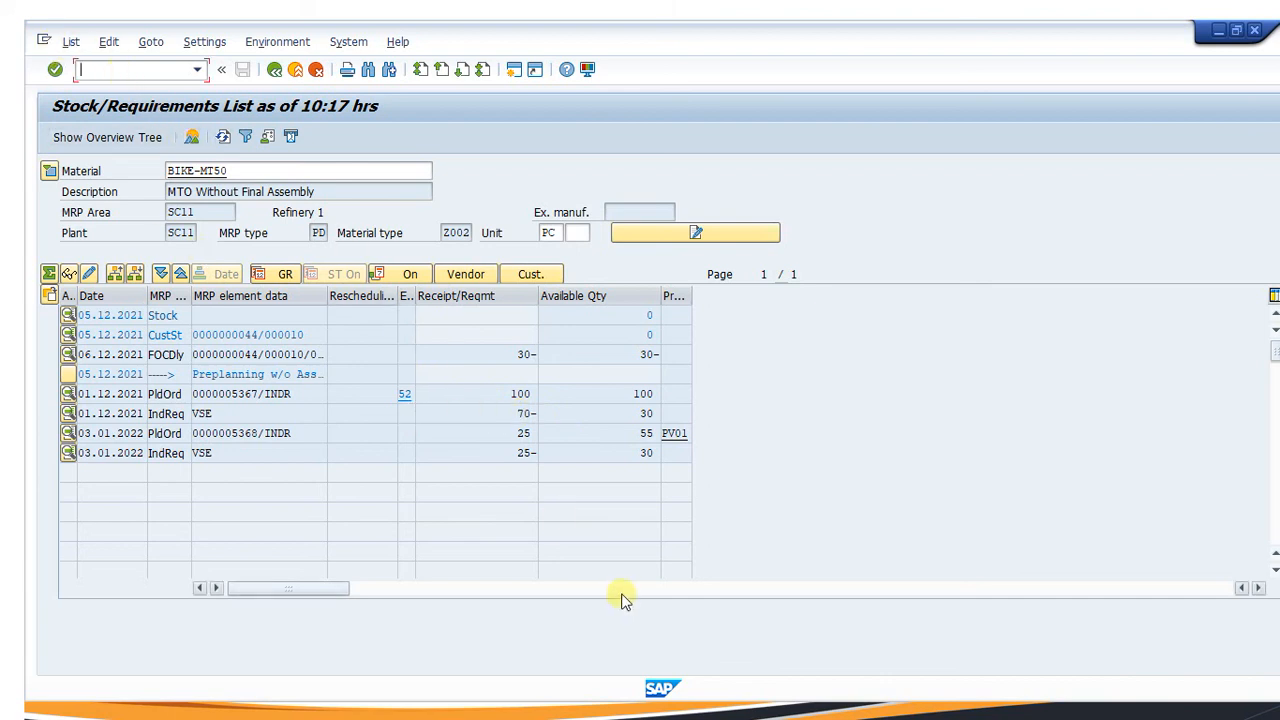
Switch to the SAP sales order session and open the saved order for changes with transaction VA02
{"action": "key", "text": "super"}
{"action": "mouse_move", "coordinate": [790, 712]}
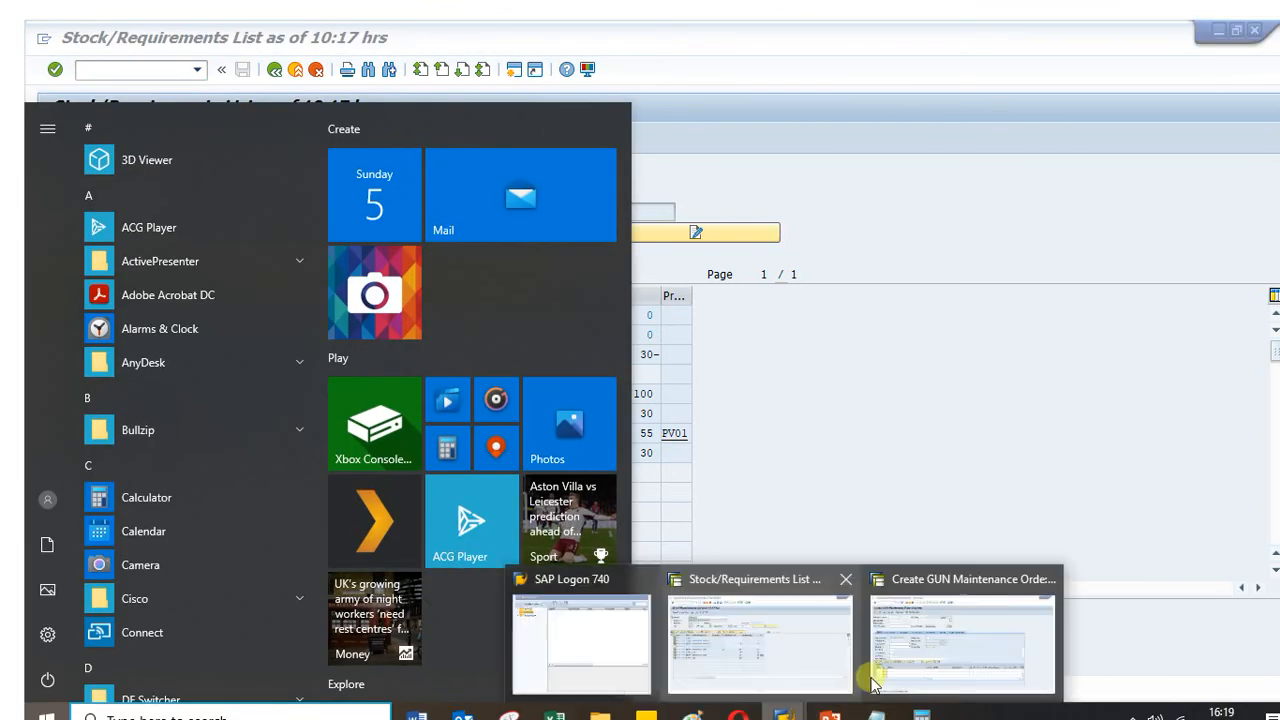
{"action": "left_click", "coordinate": [930, 662]}
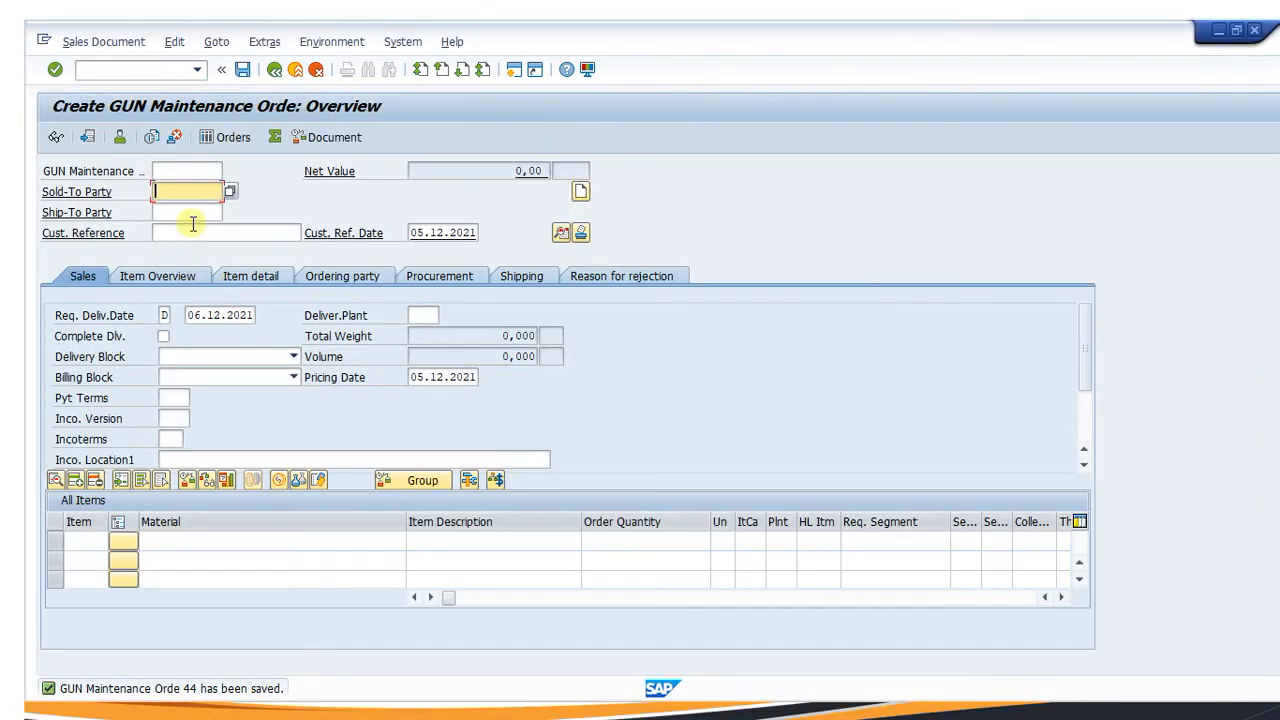
{"action": "left_click", "coordinate": [94, 67]}
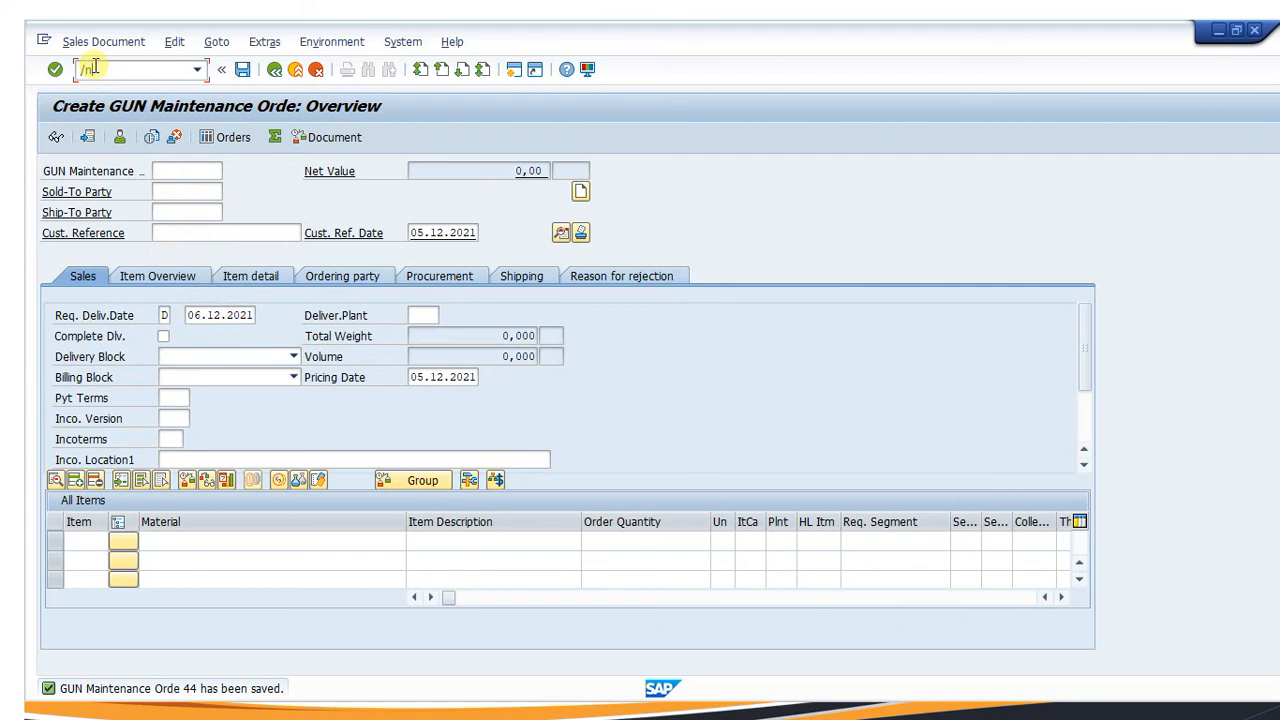
{"action": "type", "text": "/nva02"}
{"action": "key", "text": "Return"}
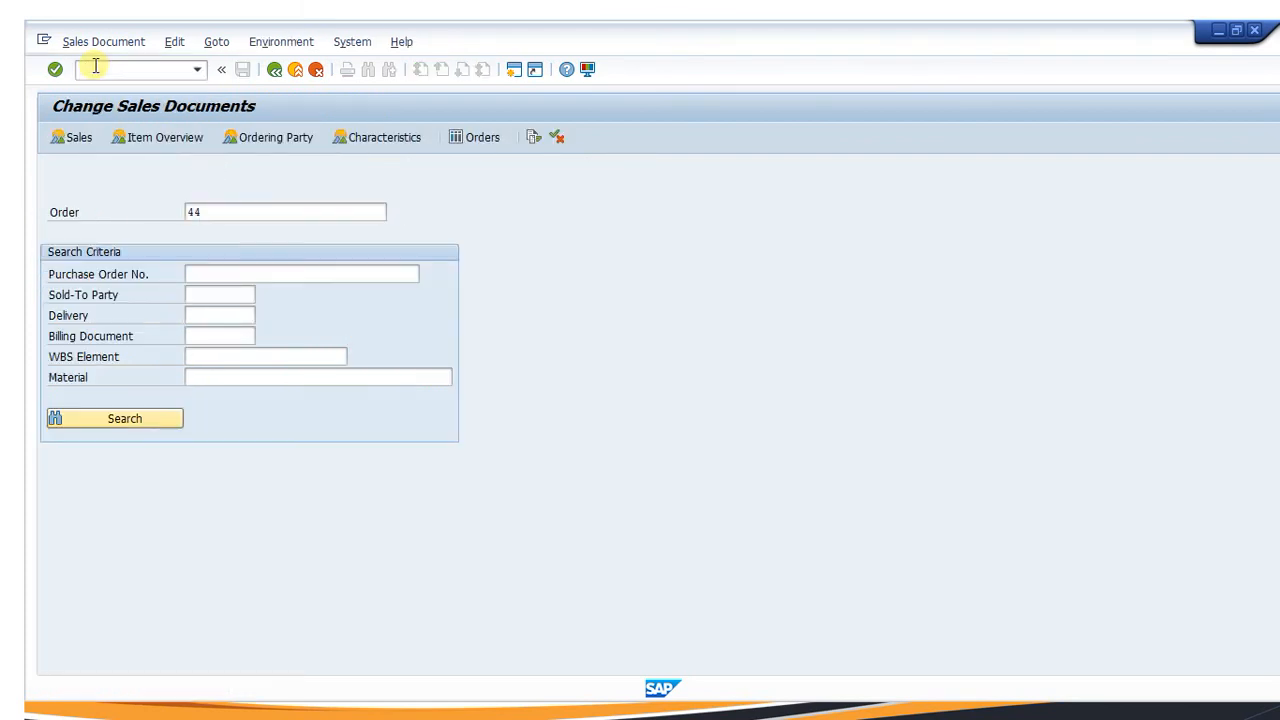
{"action": "key", "text": "Return"}
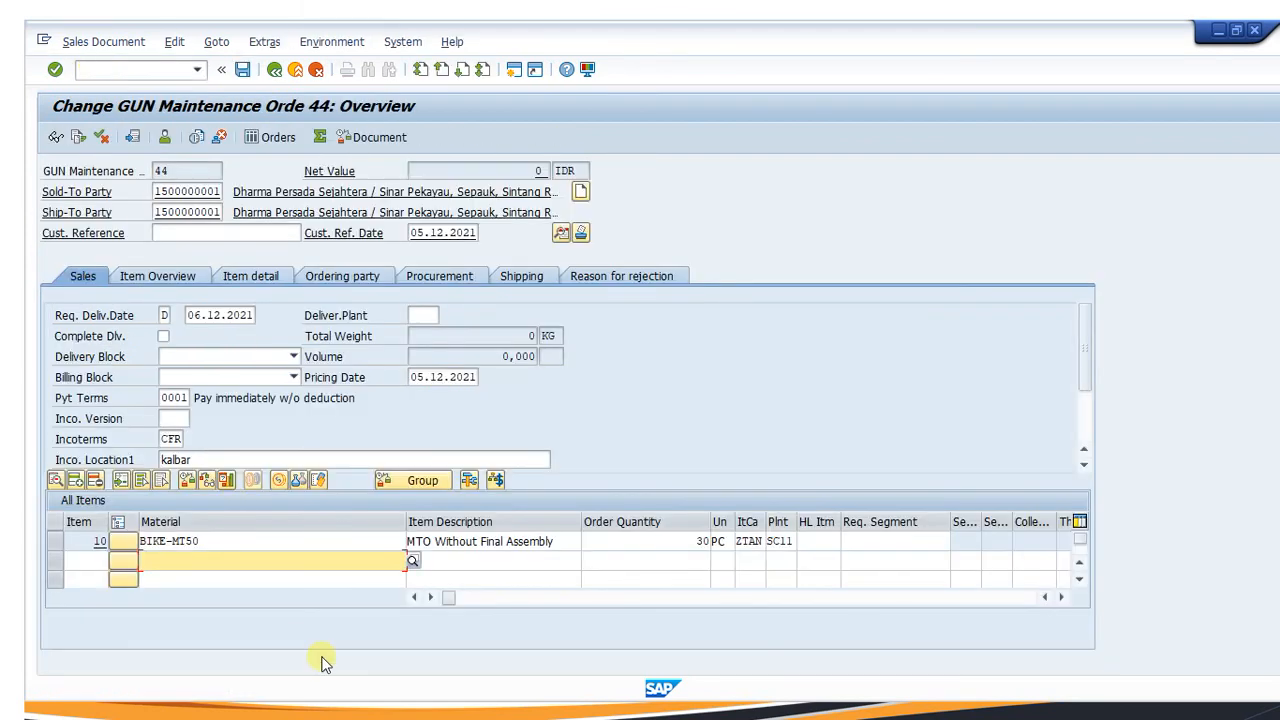
Set the BIKE-MT50 item's order quantity to 0 PC and save the incomplete sales order
{"action": "left_click", "coordinate": [696, 540]}
{"action": "key", "text": "Delete"}
{"action": "key", "text": "Return"}
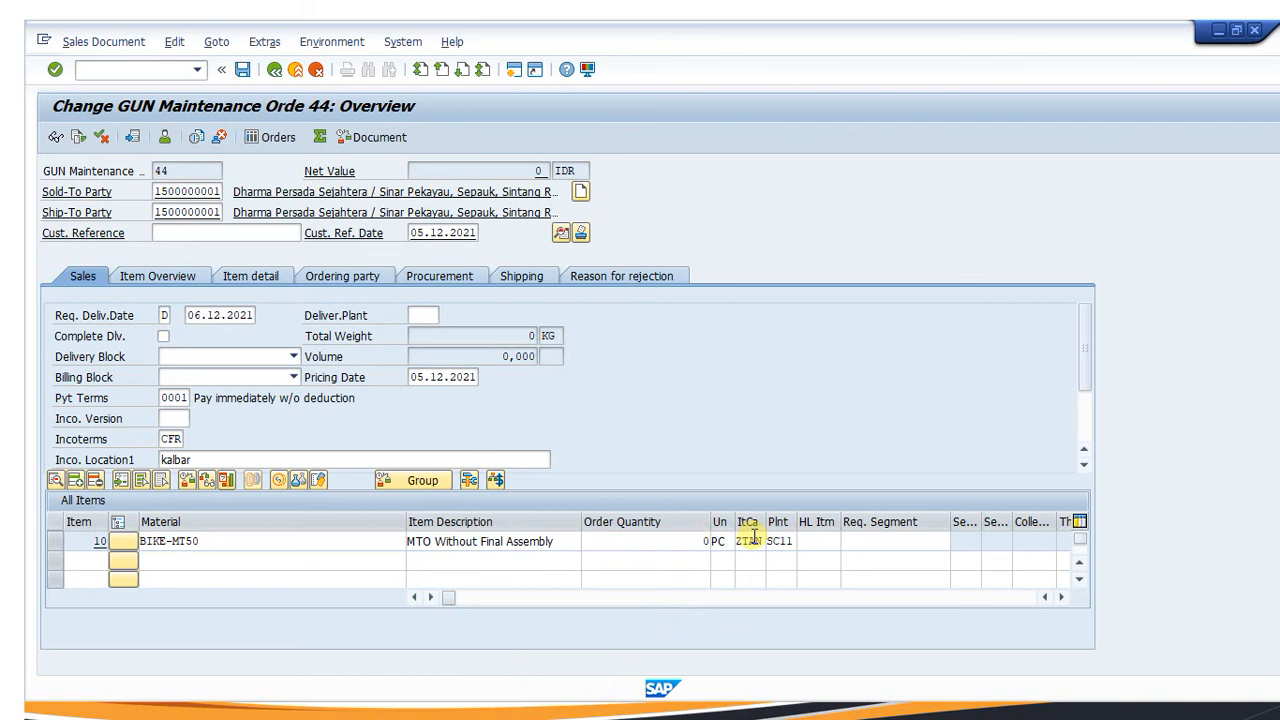
{"action": "left_click", "coordinate": [245, 72]}
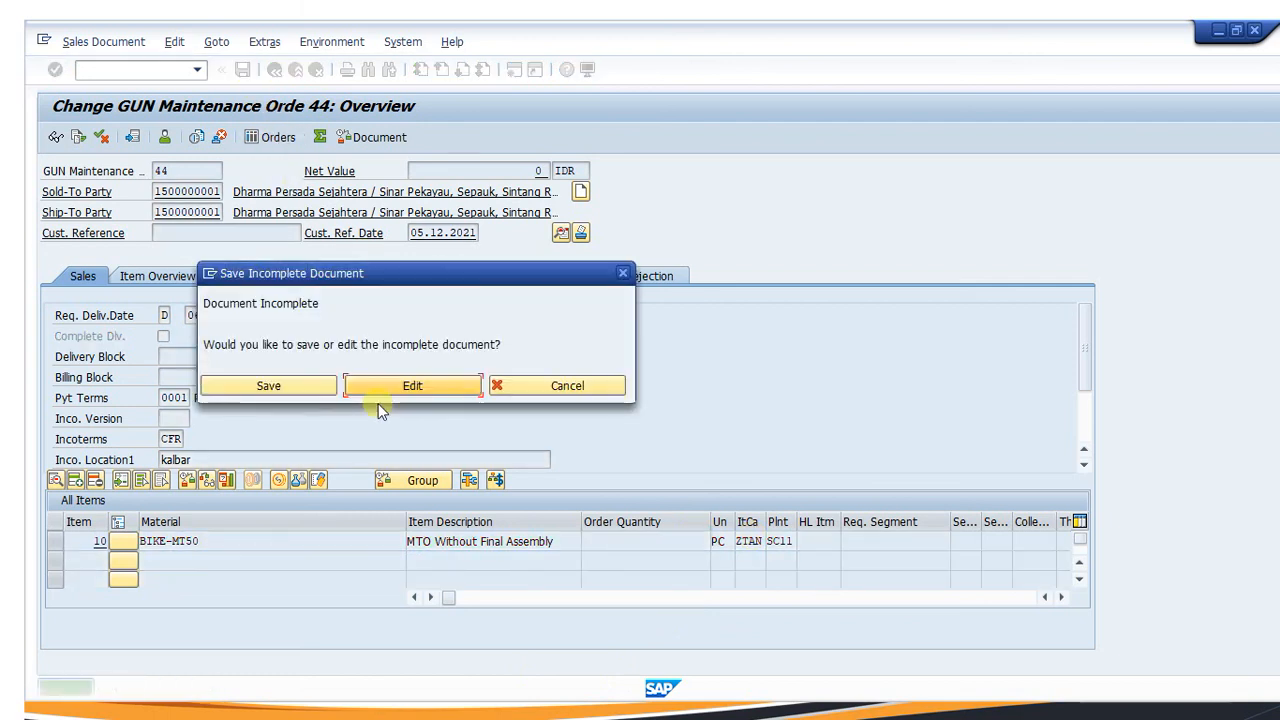
{"action": "left_click", "coordinate": [268, 386]}
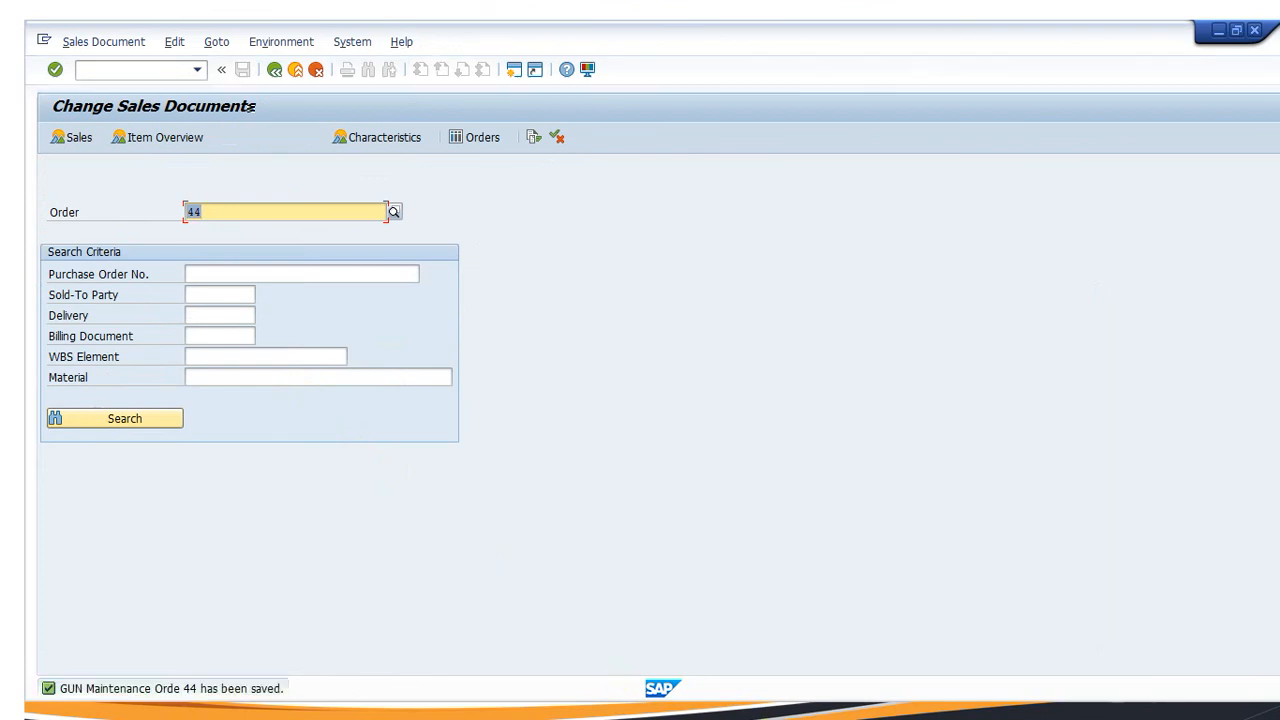
Switch to the stock/requirements session and reload the list for BIKE-MT50 in plant SC11
{"action": "key", "text": "super"}
{"action": "mouse_move", "coordinate": [778, 716]}
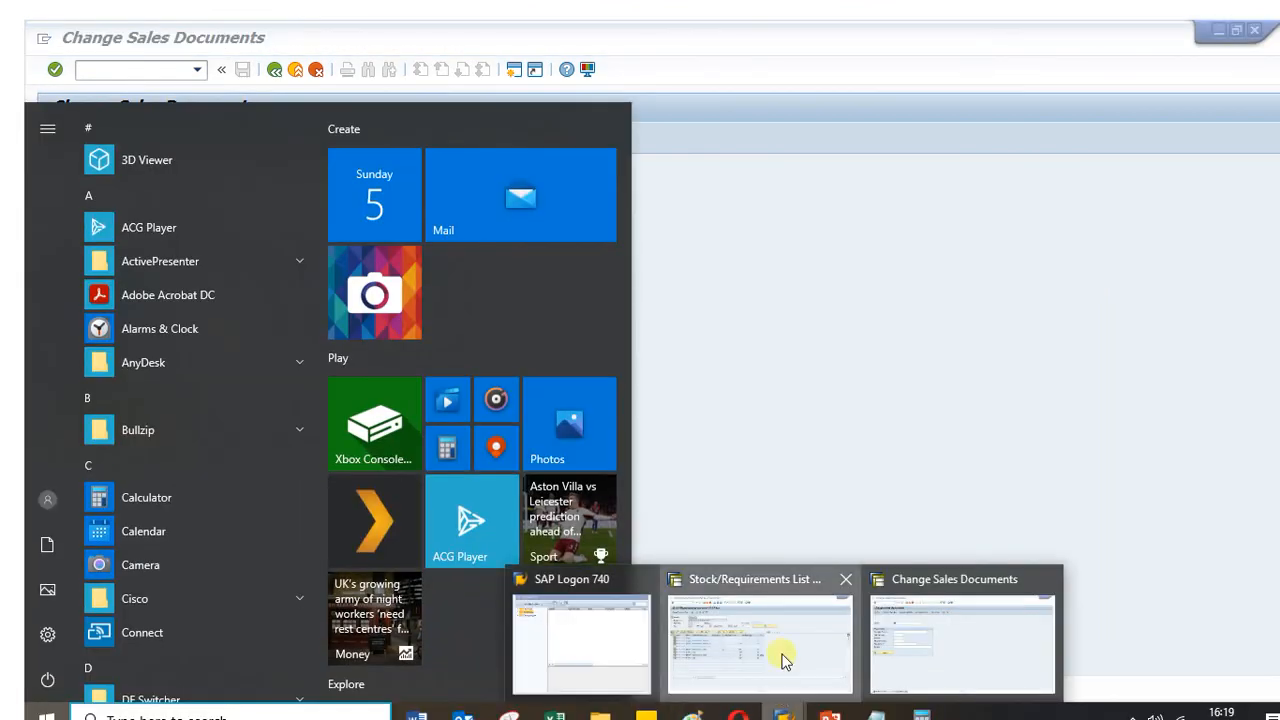
{"action": "left_click", "coordinate": [777, 660]}
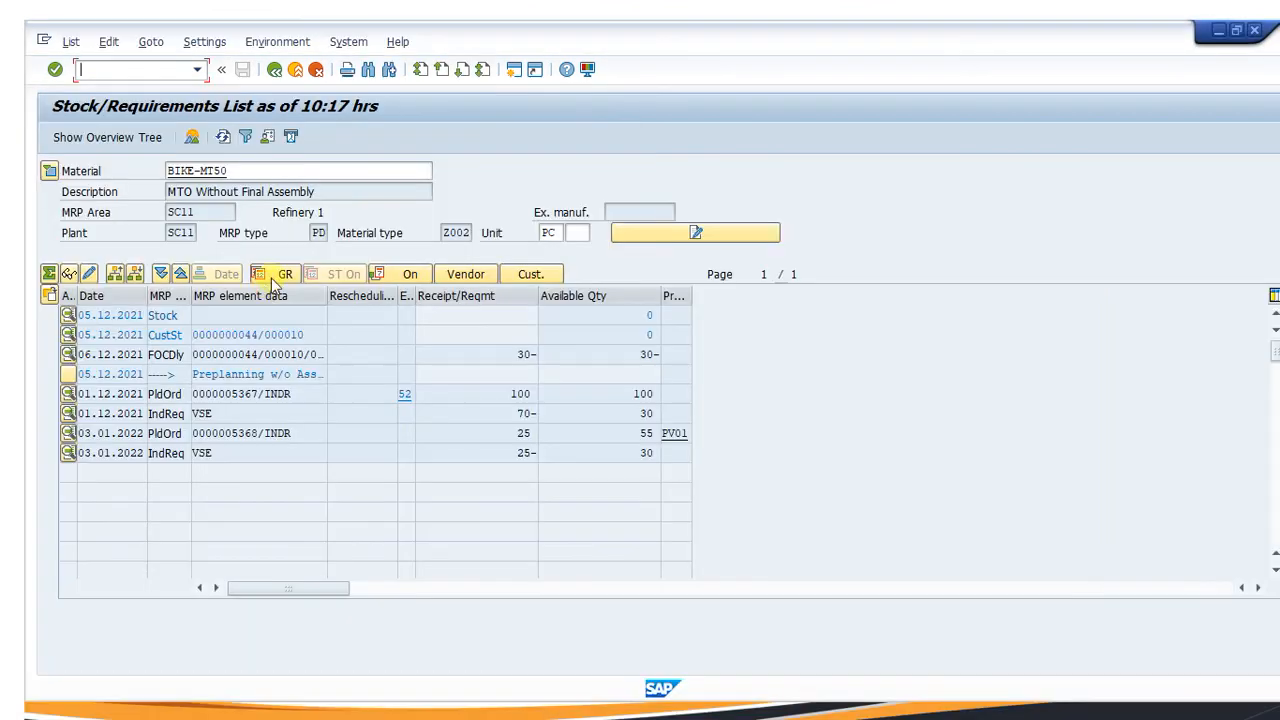
{"action": "left_click", "coordinate": [193, 138]}
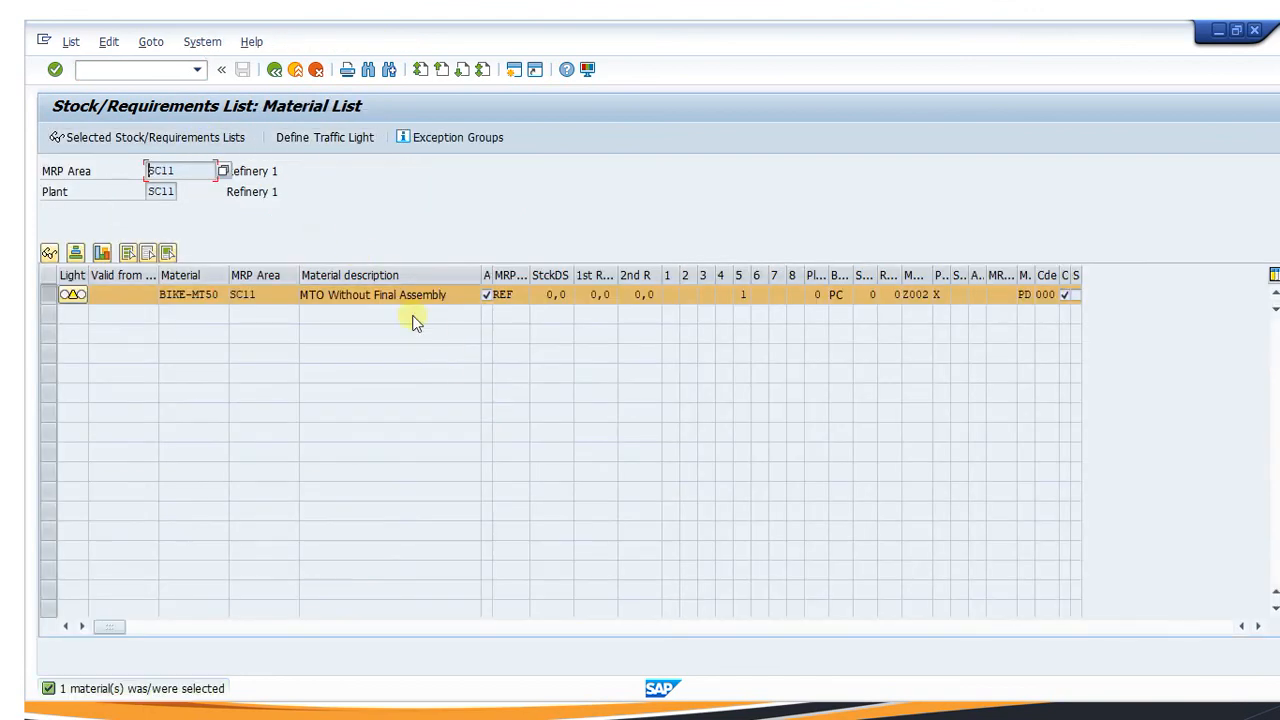
{"action": "left_click", "coordinate": [272, 69]}
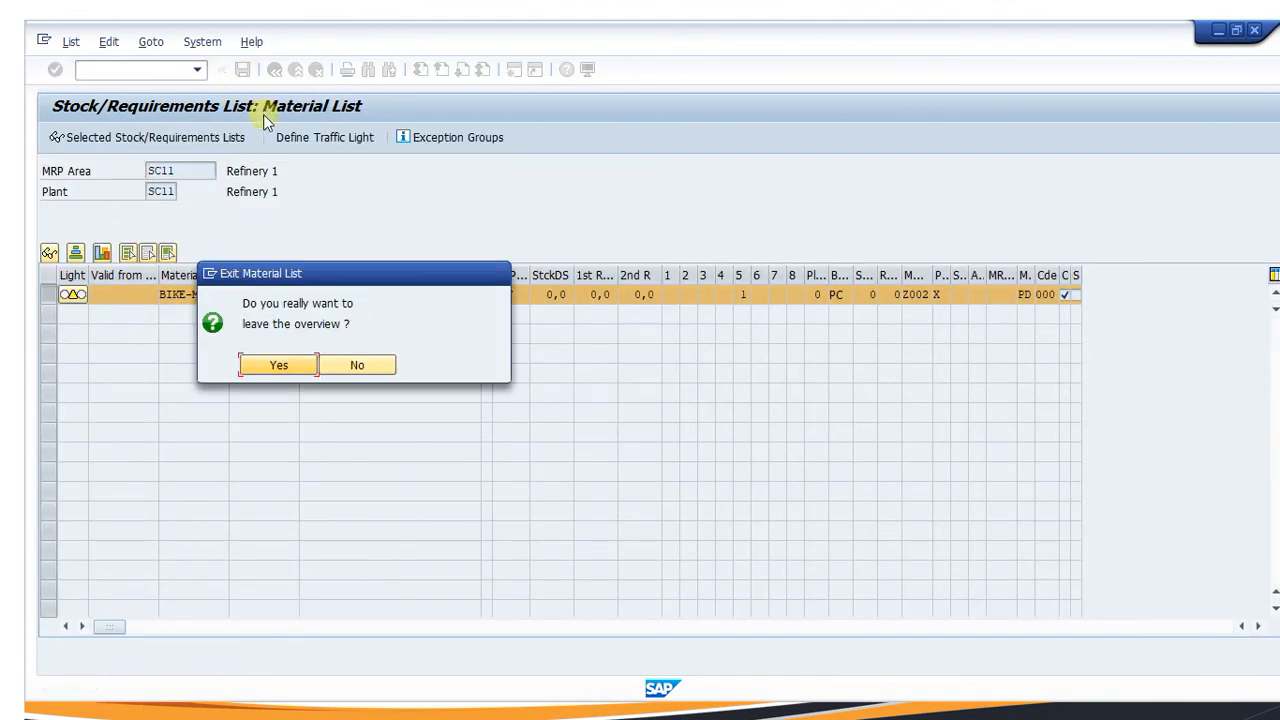
{"action": "left_click", "coordinate": [272, 366]}
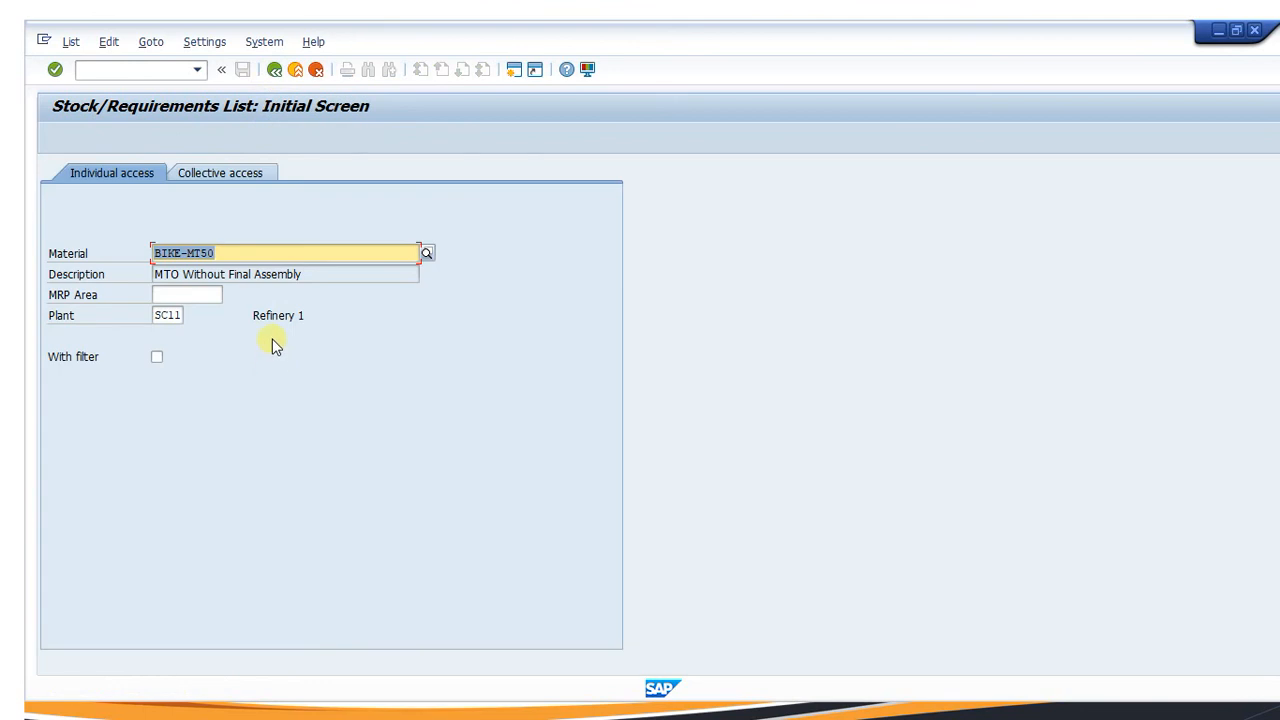
{"action": "key", "text": "Return"}
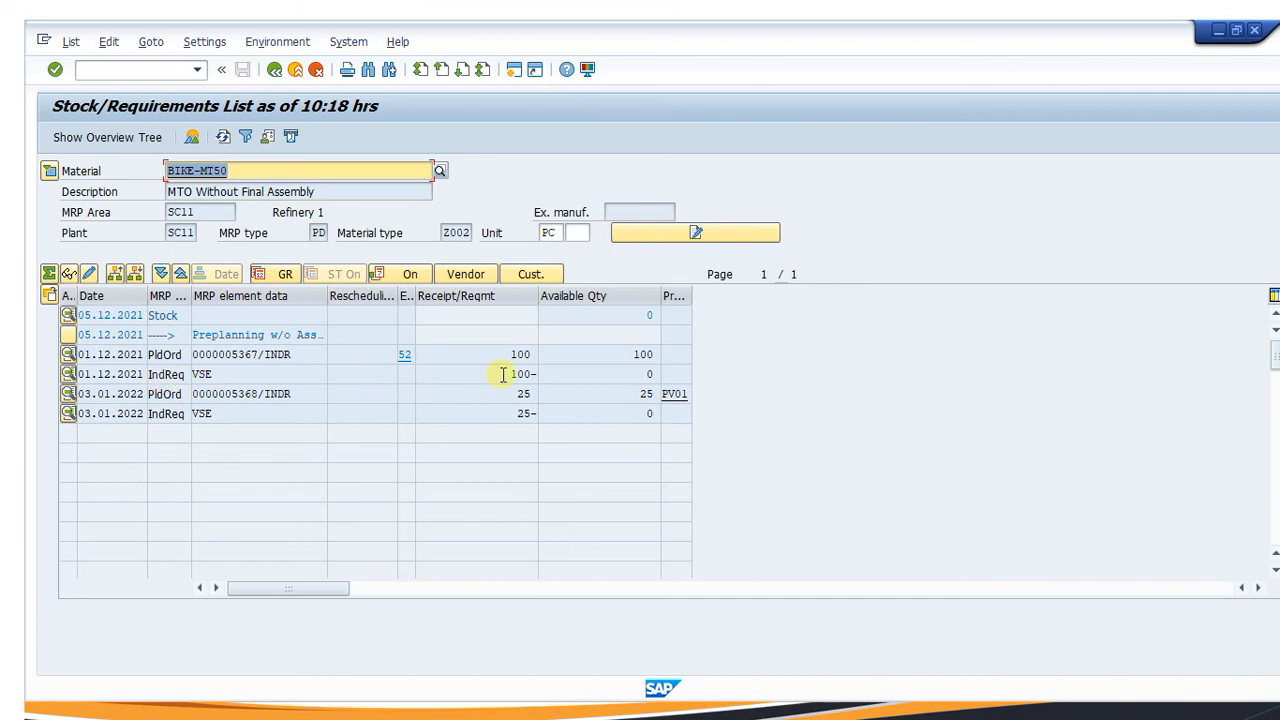
Examine the December VSE independent requirement and its monthly quantities in the planning table, and return to the list
{"action": "double_click", "coordinate": [170, 375]}
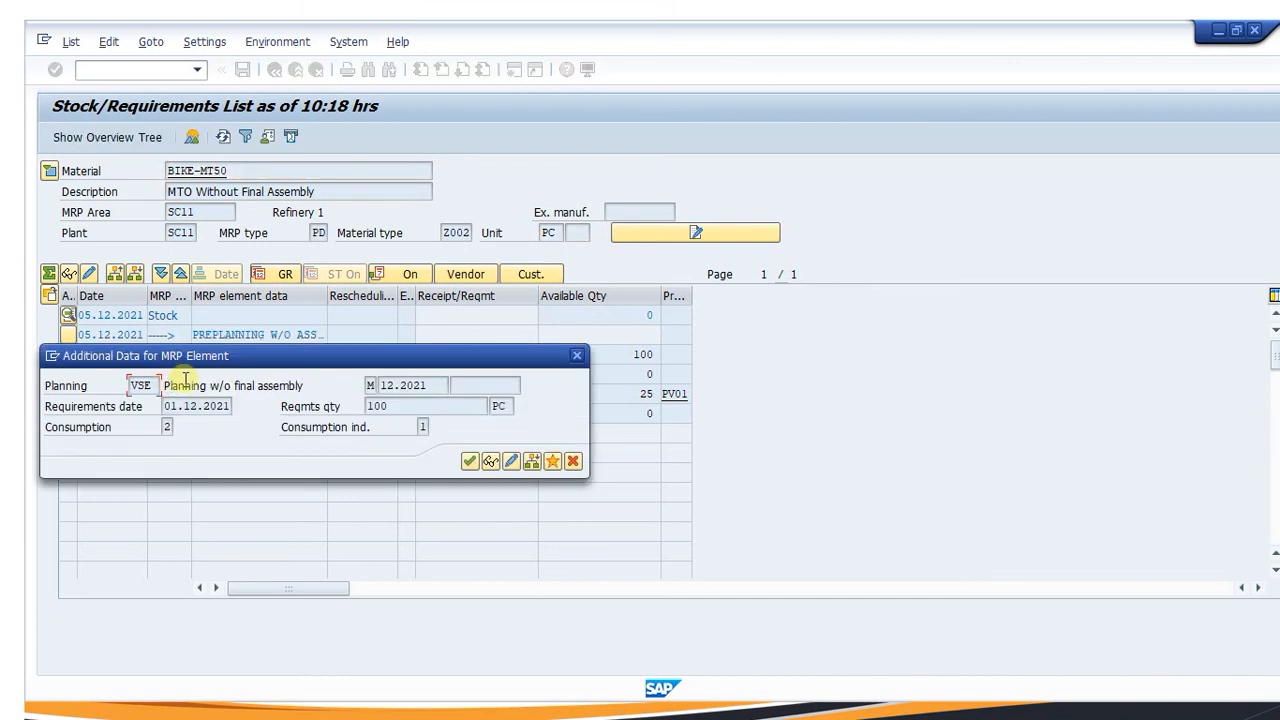
{"action": "left_click", "coordinate": [511, 461]}
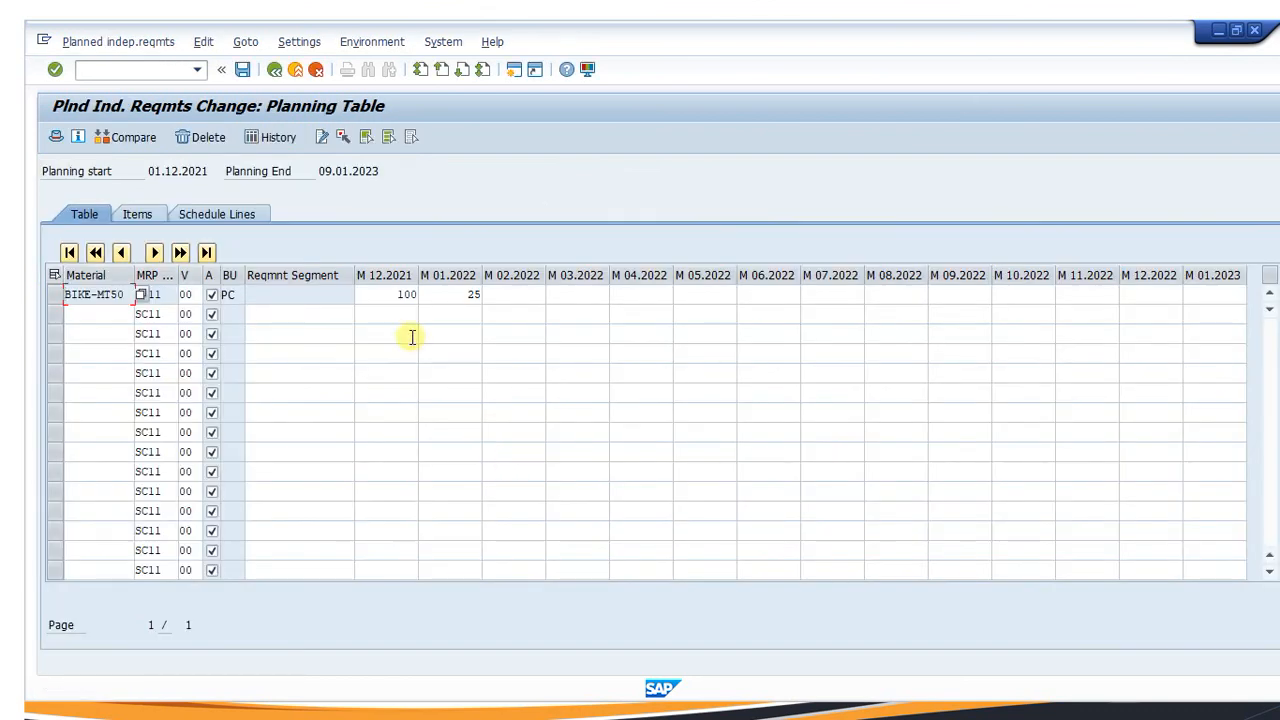
{"action": "left_click", "coordinate": [403, 294]}
{"action": "left_click", "coordinate": [467, 294]}
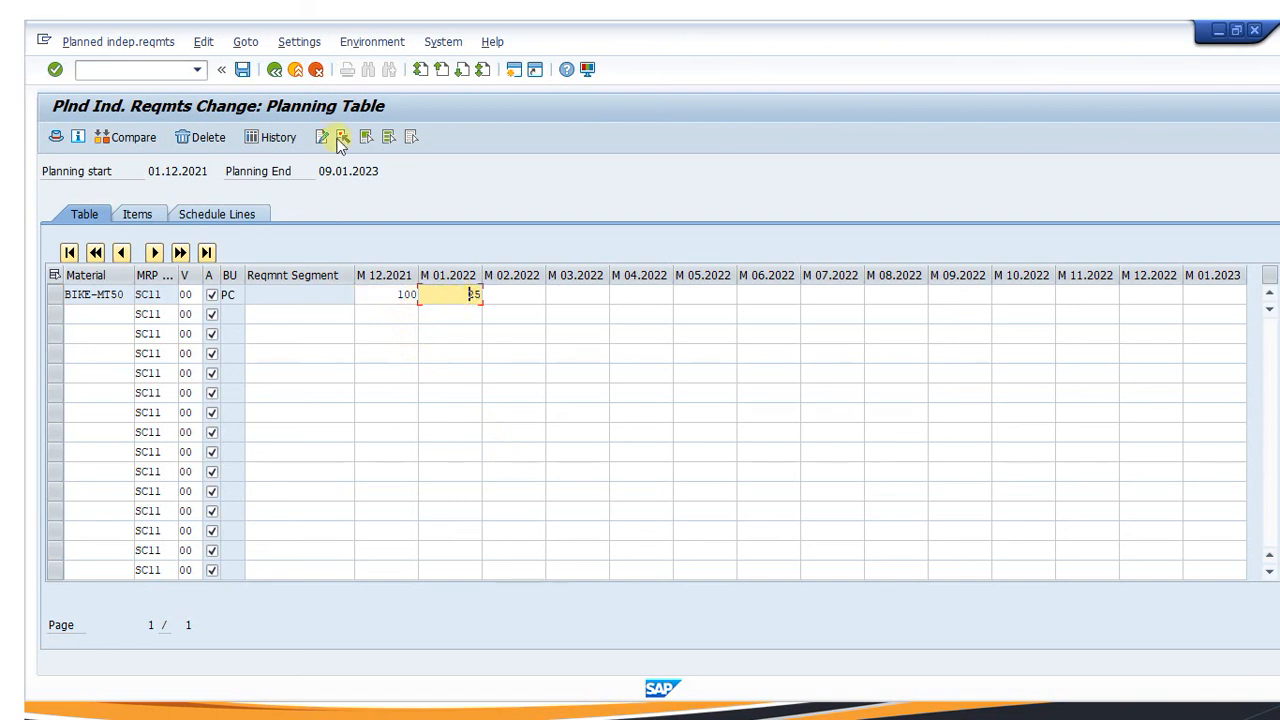
{"action": "left_click", "coordinate": [274, 69]}
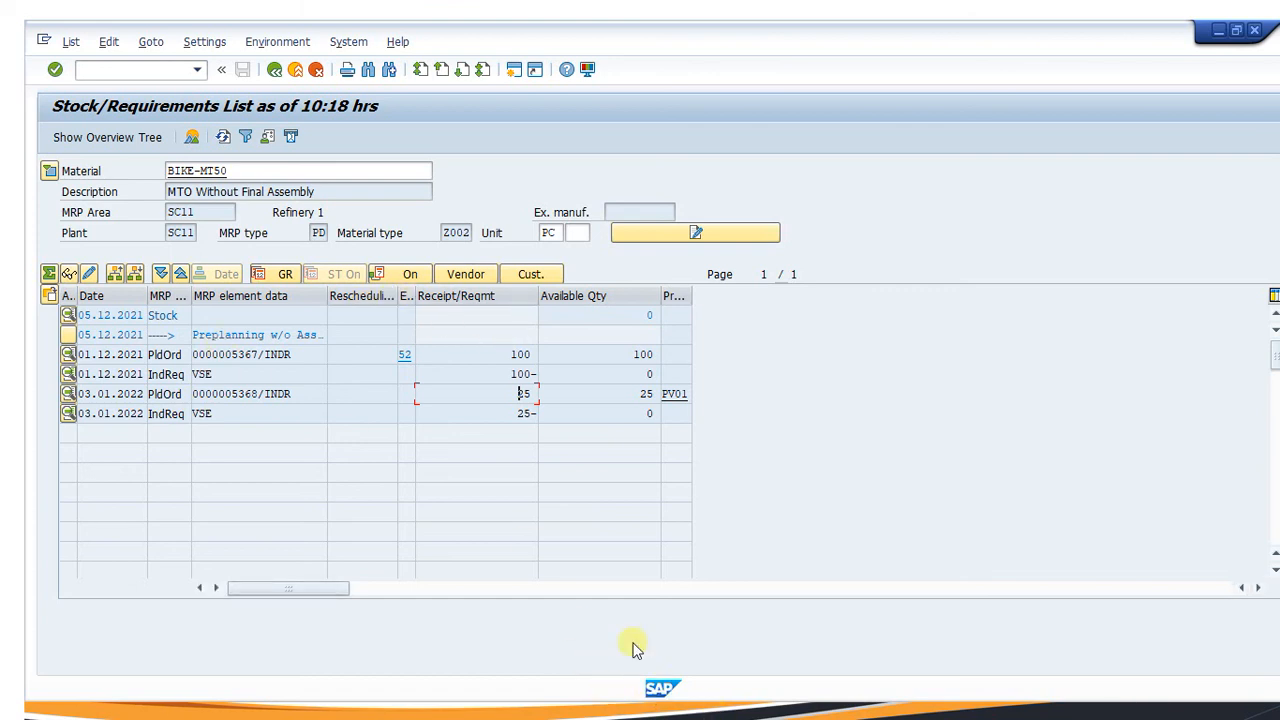
Reopen the sales order, set the BIKE-MT50 quantity to 30 PC, accept one-time delivery, and save the incomplete document
{"action": "key", "text": "super"}
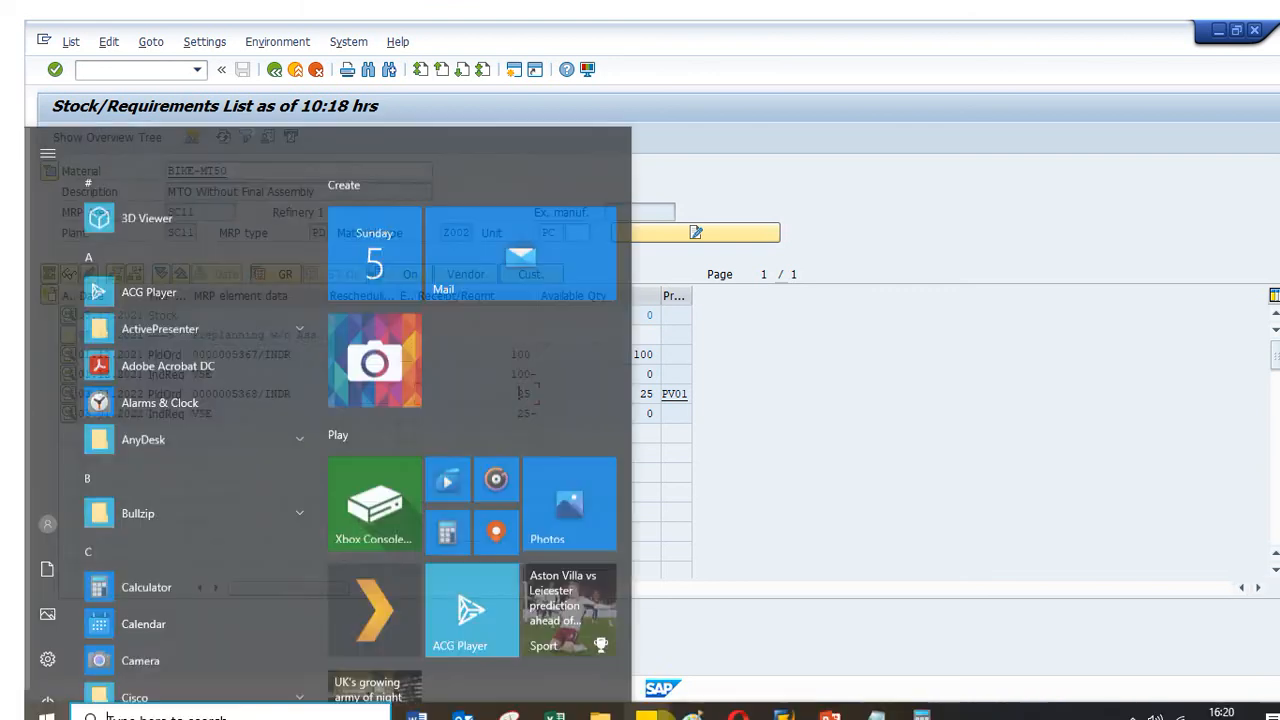
{"action": "mouse_move", "coordinate": [784, 712]}
{"action": "left_click", "coordinate": [945, 648]}
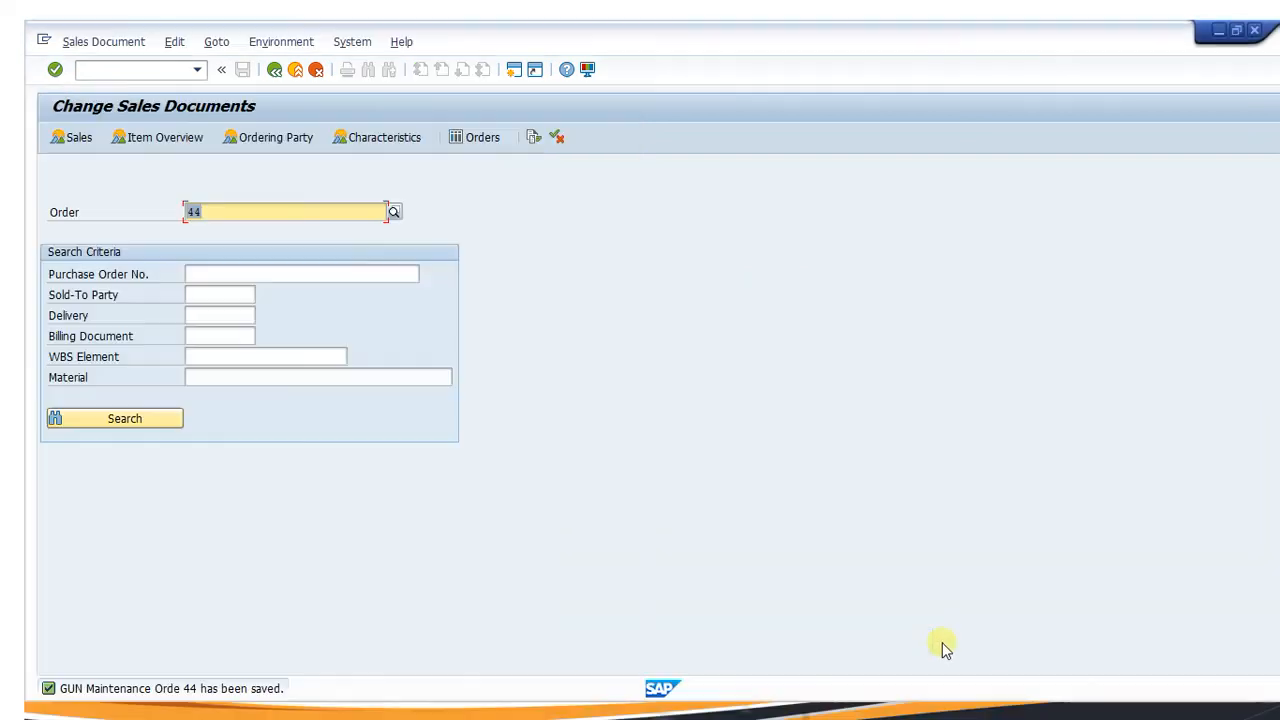
{"action": "key", "text": "Return"}
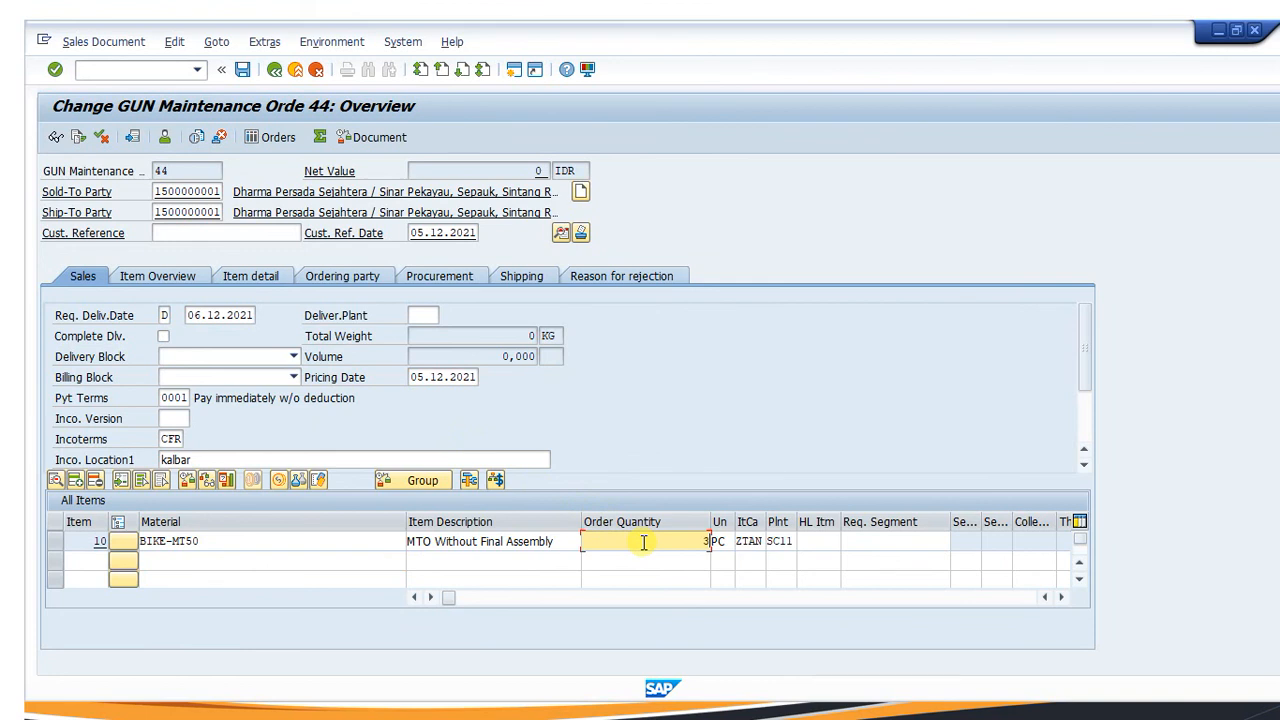
{"action": "type", "text": "0"}
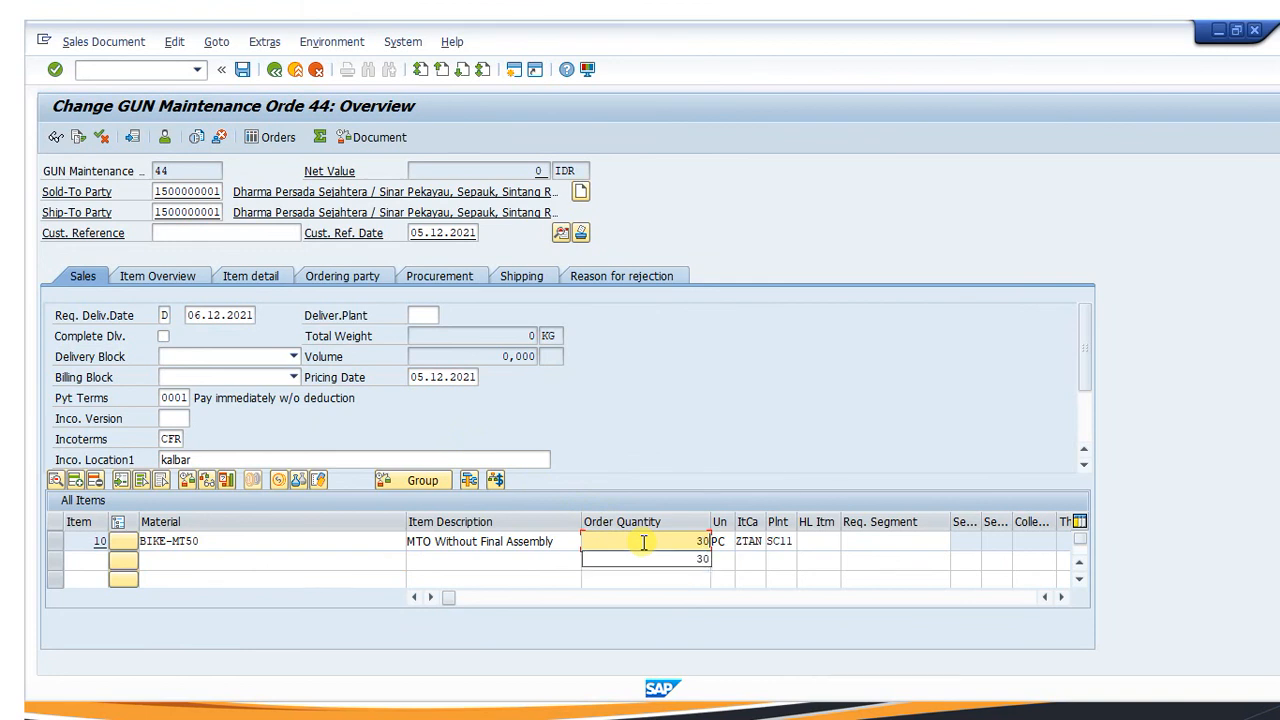
{"action": "left_click", "coordinate": [245, 72]}
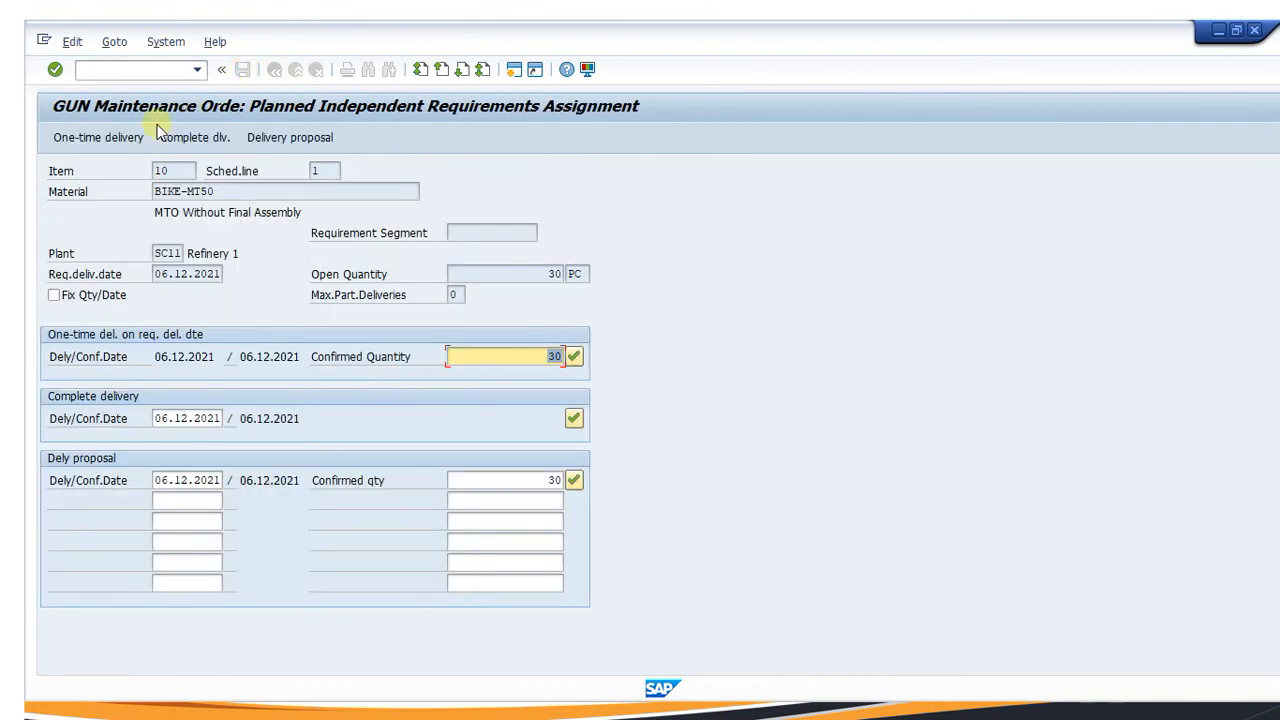
{"action": "left_click", "coordinate": [76, 136]}
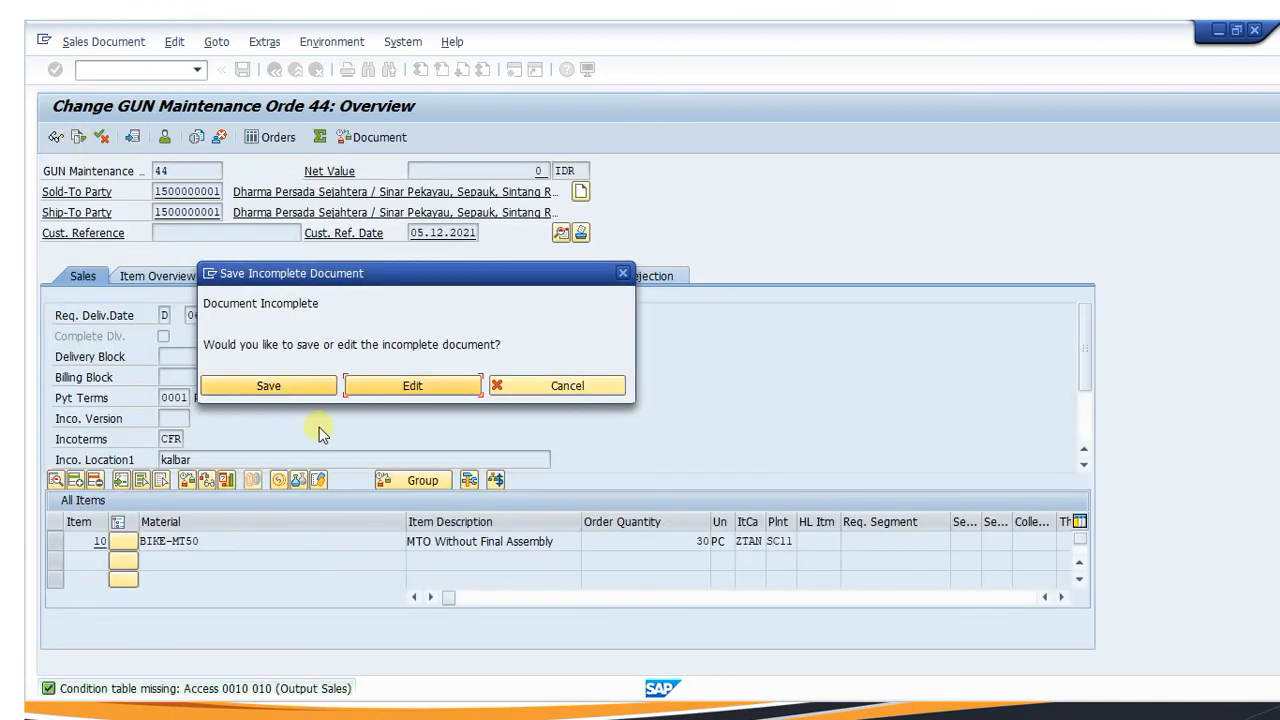
{"action": "left_click", "coordinate": [281, 387]}
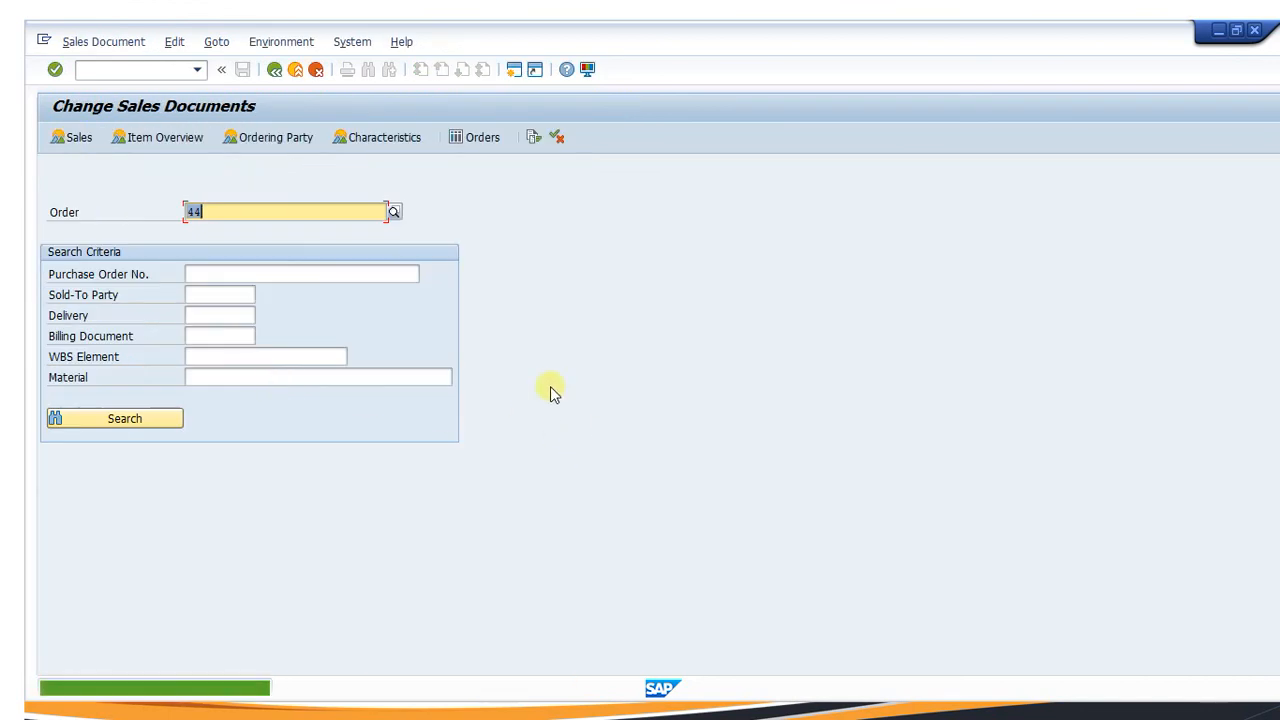
Refresh the stock/requirements list of BIKE-MT50 in the other SAP session and examine the December and January requirement rows
{"action": "key", "text": "super"}
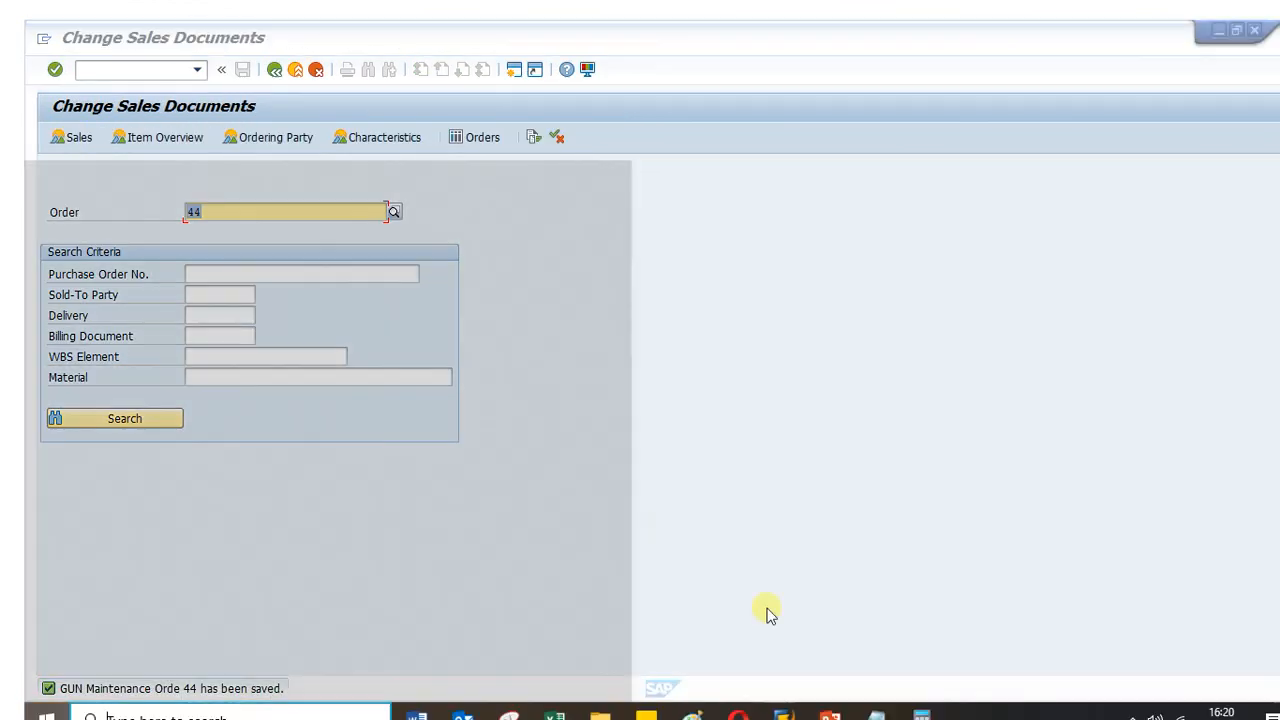
{"action": "mouse_move", "coordinate": [785, 714]}
{"action": "left_click", "coordinate": [795, 680]}
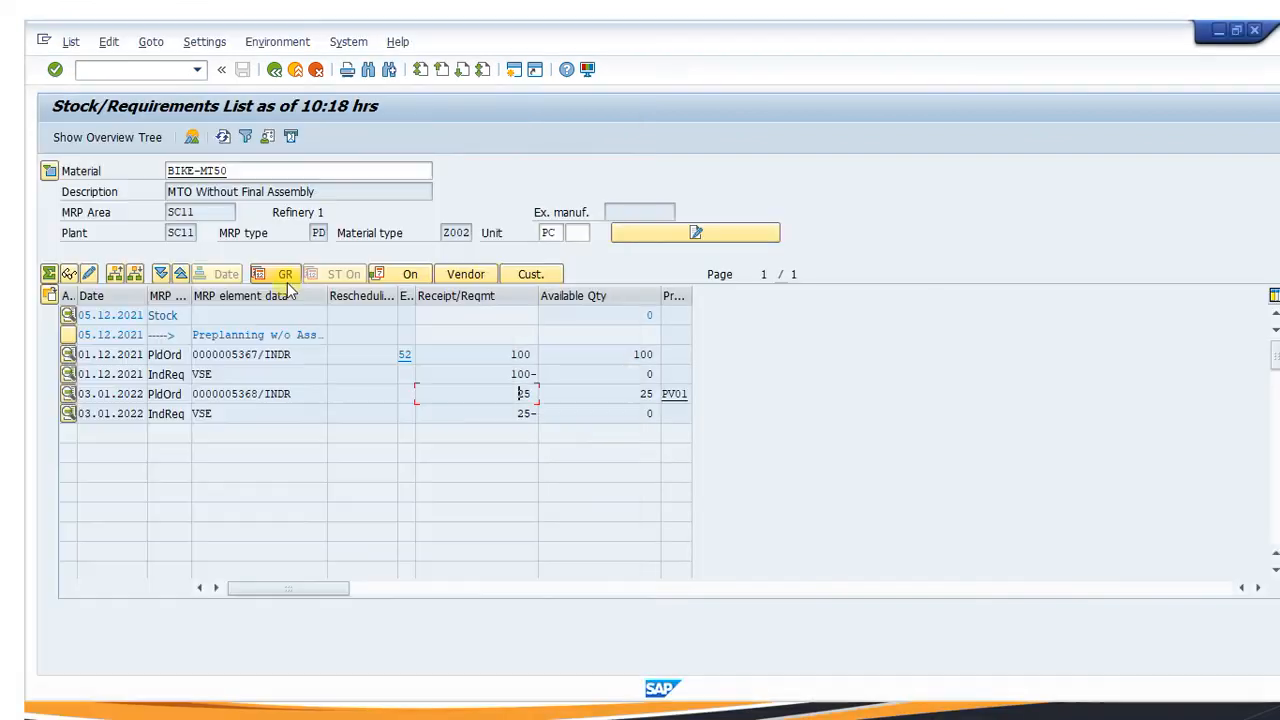
{"action": "left_click", "coordinate": [222, 136]}
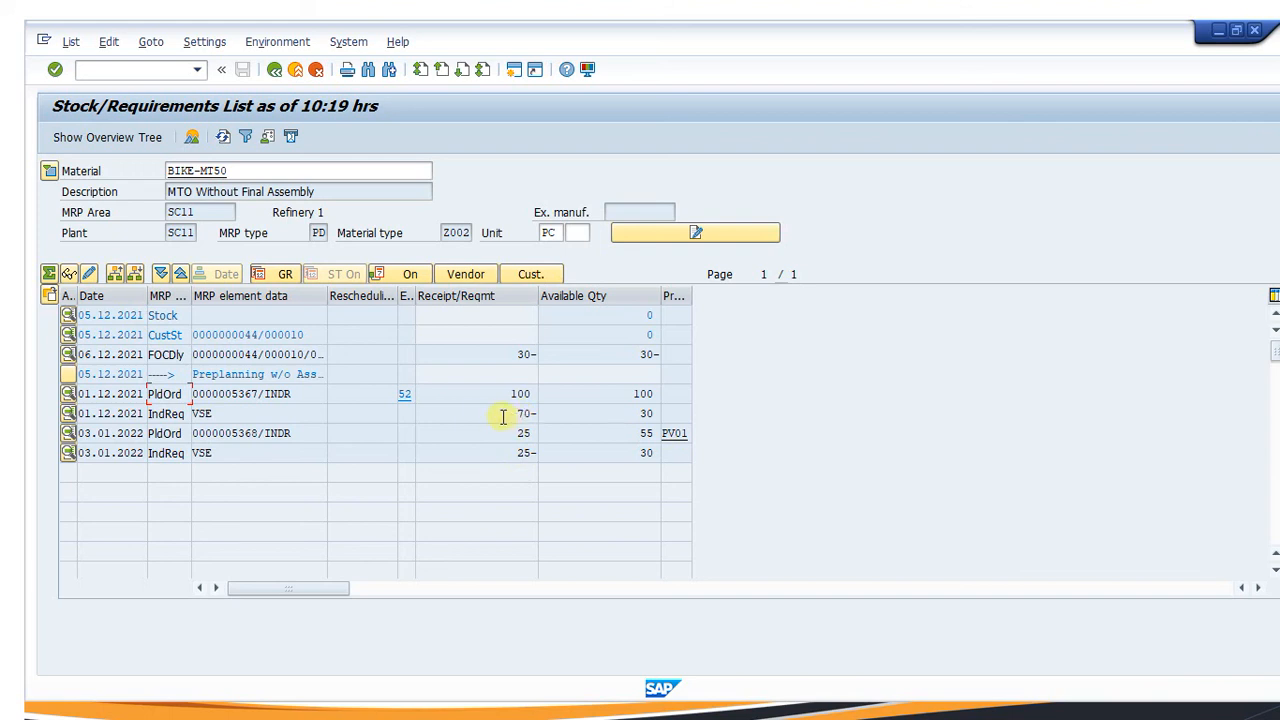
{"action": "left_click_drag", "start_coordinate": [512, 417], "coordinate": [540, 415]}
{"action": "left_click", "coordinate": [520, 433]}
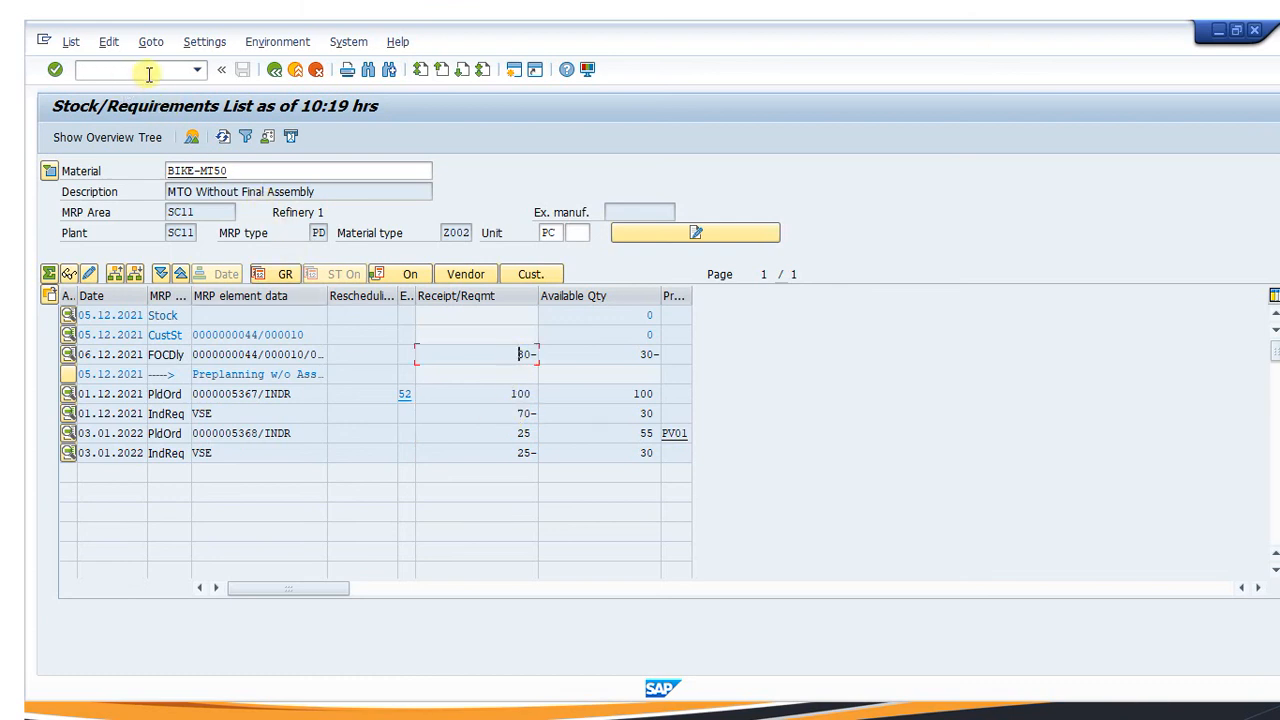
Capture the BIKE-MT50 stock/requirements list, from its title through the requirement rows, with the Snipping Tool
{"action": "key", "text": "super"}
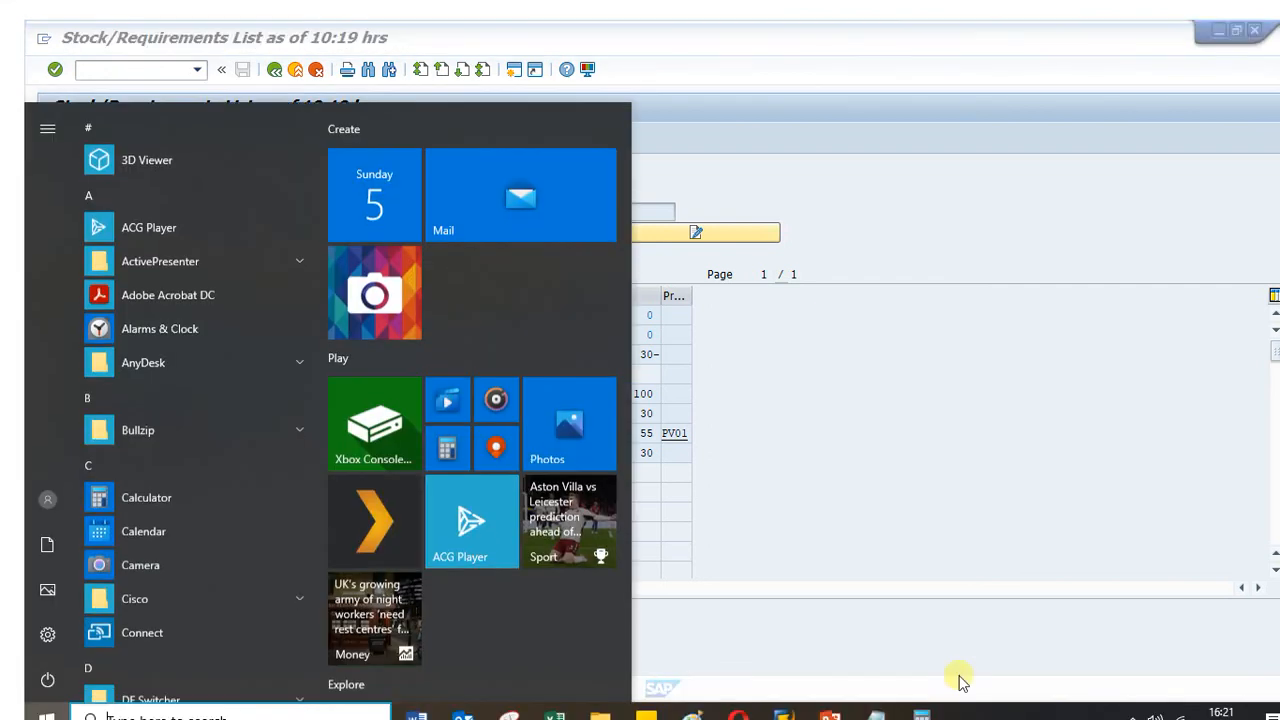
{"action": "left_click", "coordinate": [847, 529]}
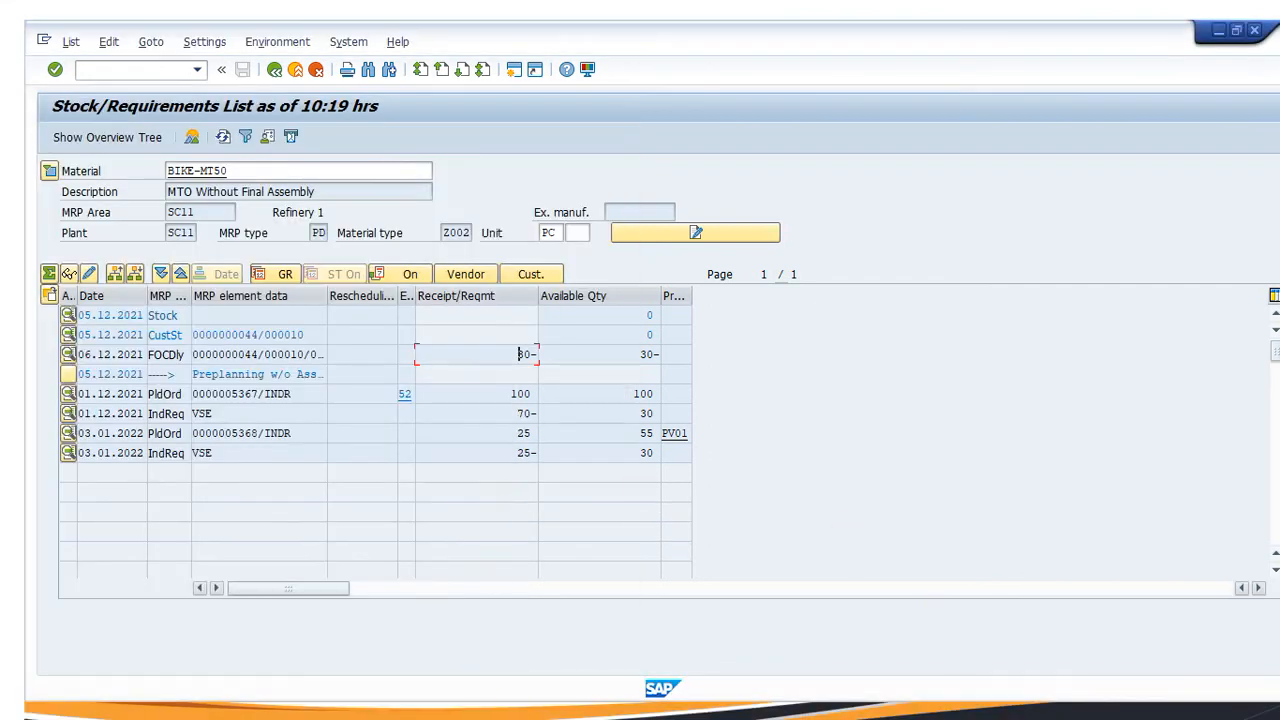
{"action": "key", "text": "super"}
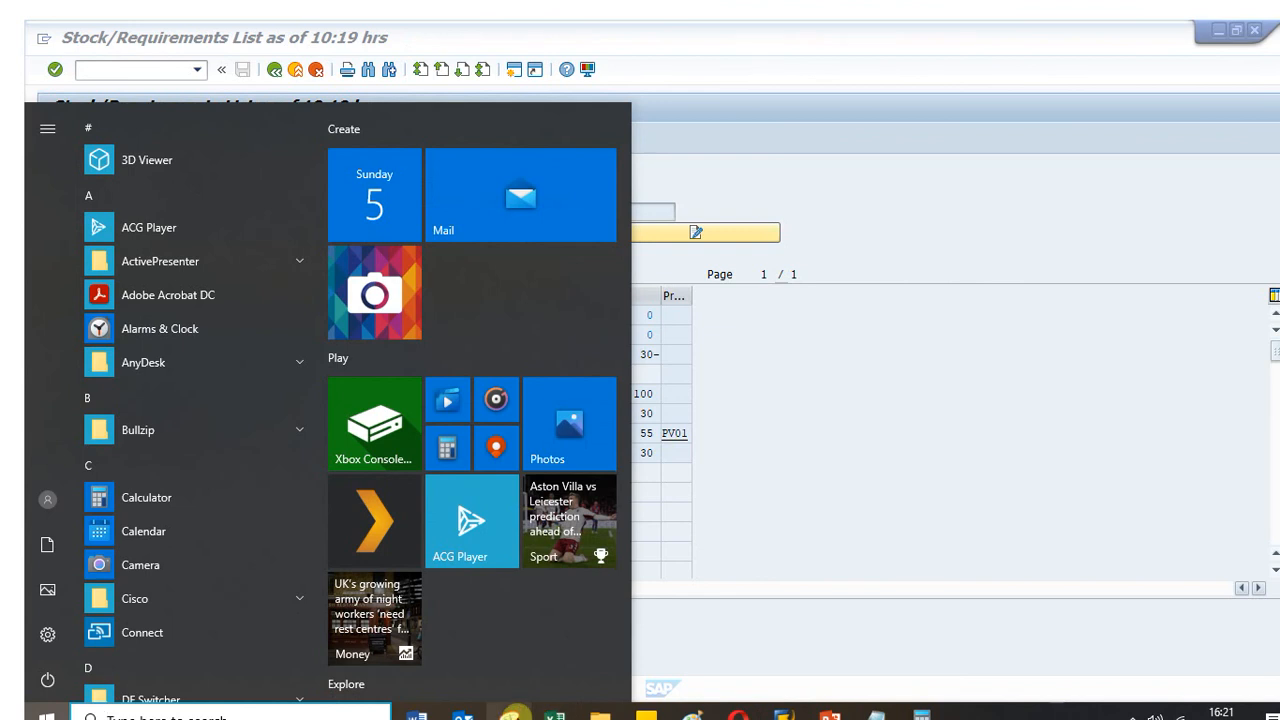
{"action": "left_click", "coordinate": [512, 716]}
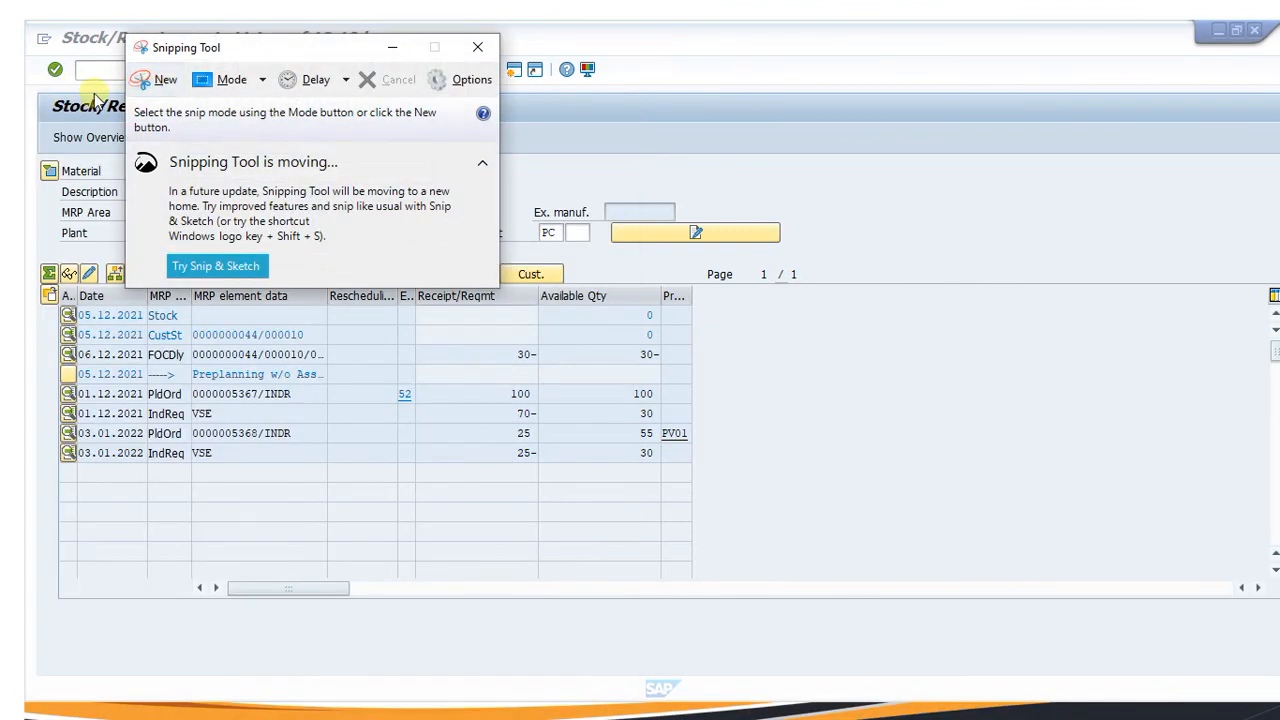
{"action": "left_click", "coordinate": [163, 79]}
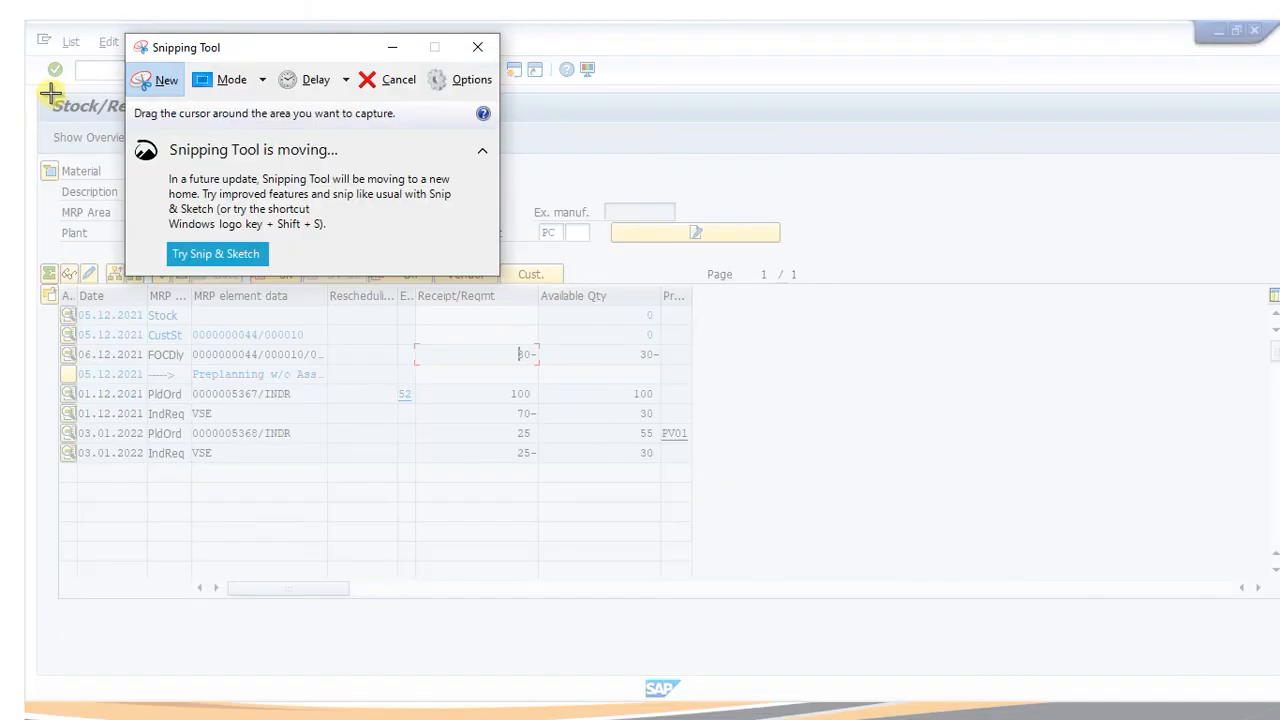
{"action": "left_click_drag", "start_coordinate": [51, 93], "coordinate": [829, 517]}
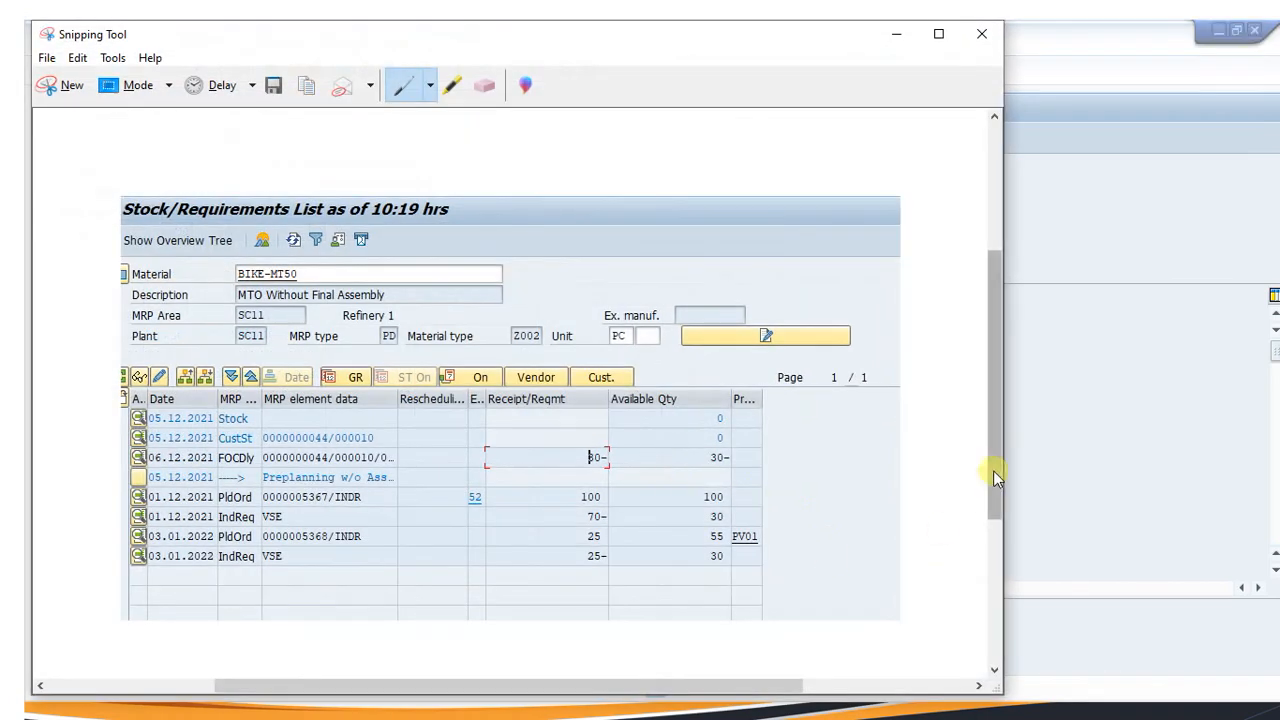
Switch to the Change Sales Documents session and run single-item, multi-level planning (MD02) for BIKE-MT50 in plant SC11 with the existing control parameters
{"action": "left_click", "coordinate": [1071, 484]}
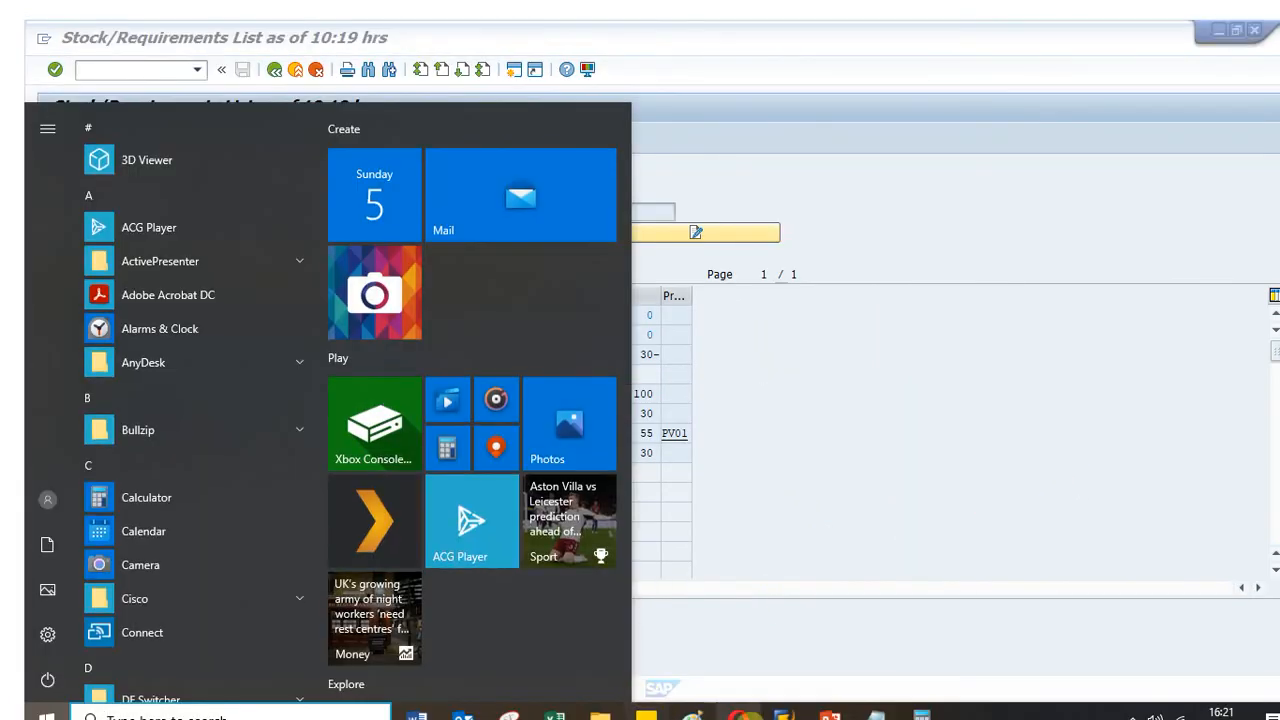
{"action": "mouse_move", "coordinate": [783, 712]}
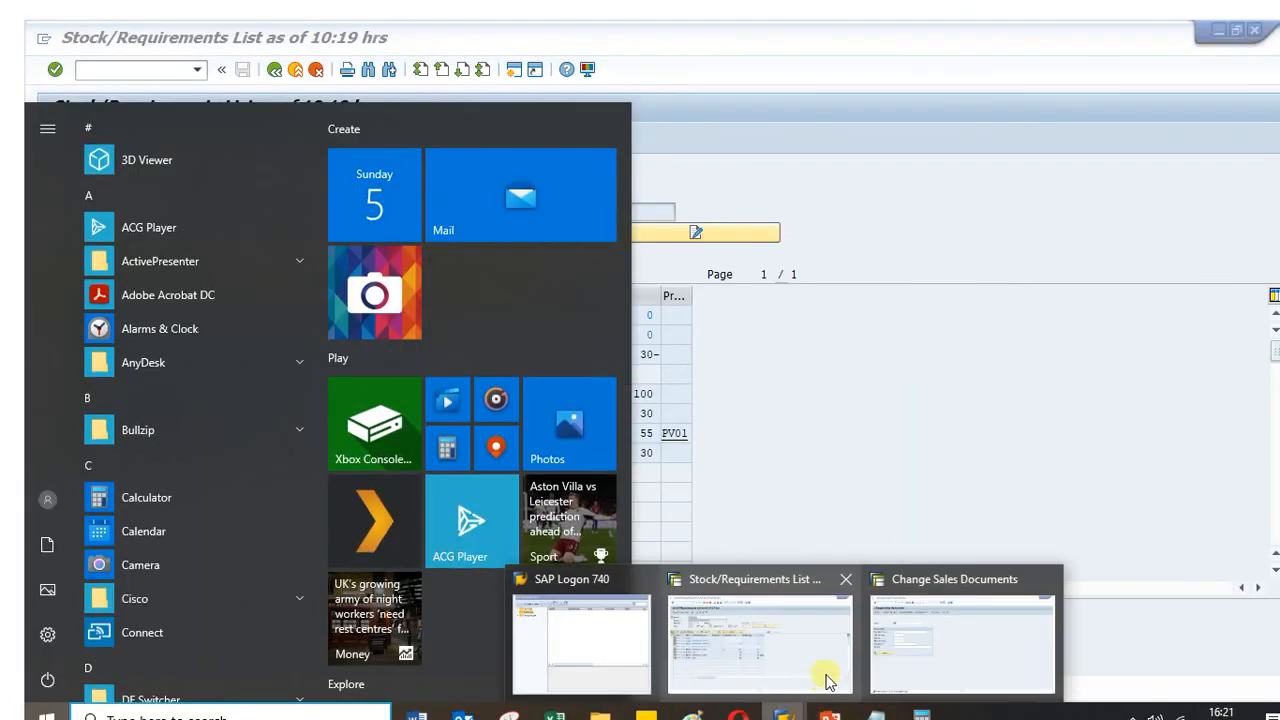
{"action": "left_click", "coordinate": [937, 634]}
{"action": "left_click", "coordinate": [99, 67]}
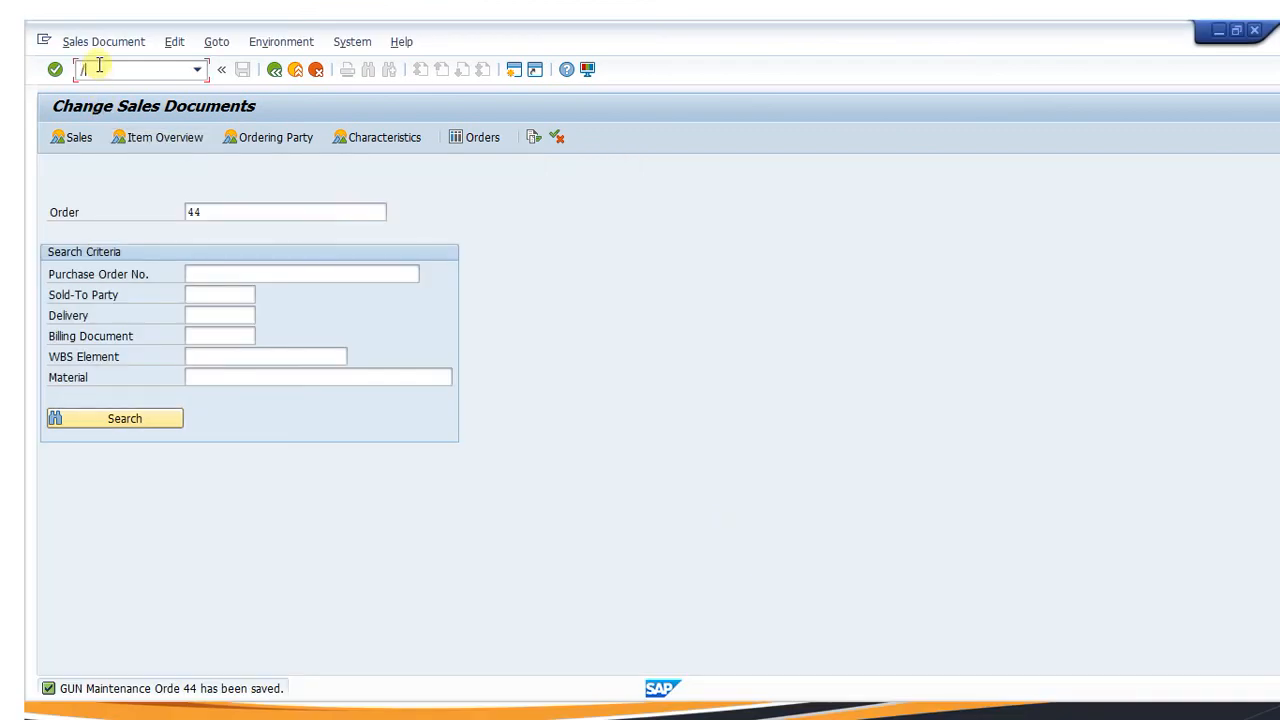
{"action": "type", "text": "/nmd02"}
{"action": "key", "text": "Return"}
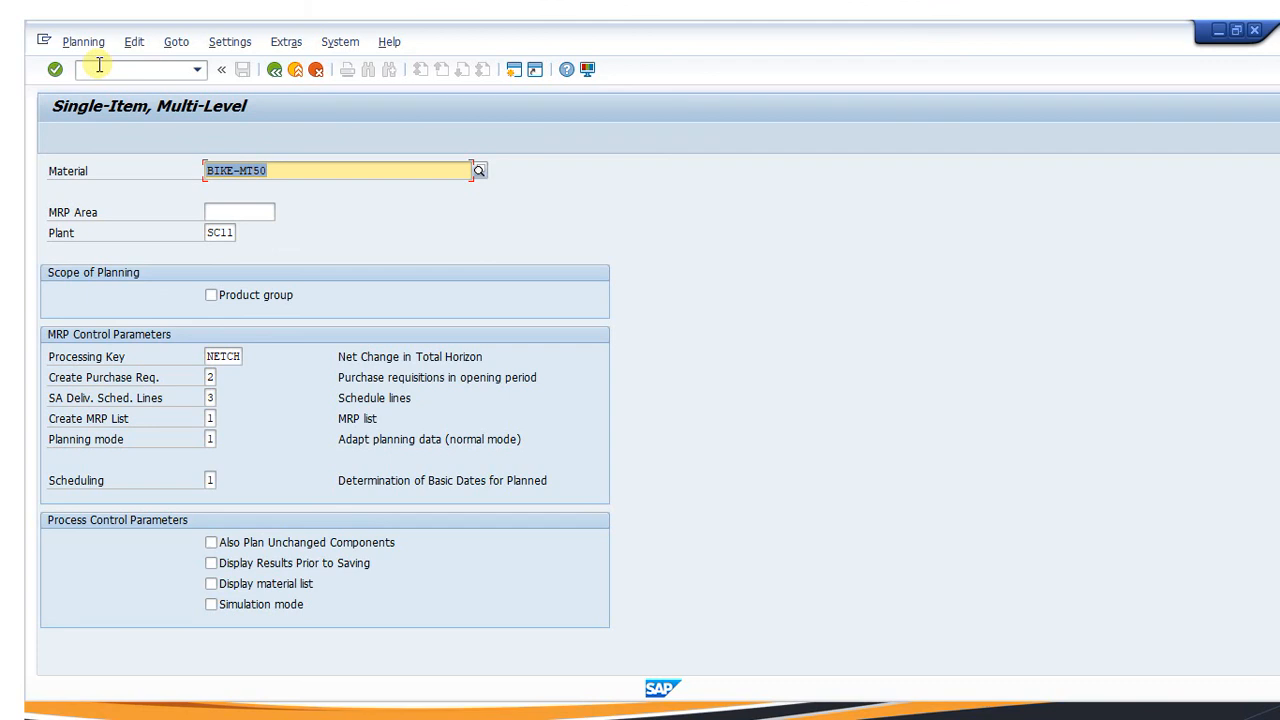
{"action": "key", "text": "Return"}
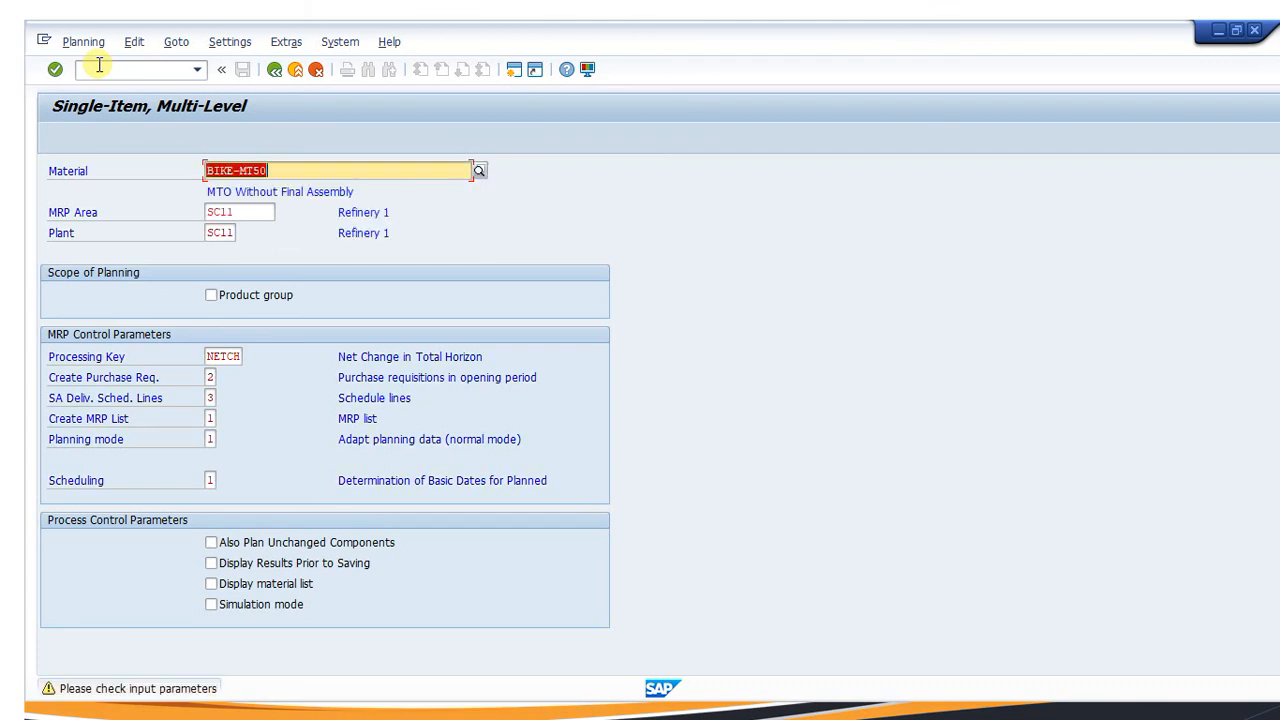
{"action": "key", "text": "Return"}
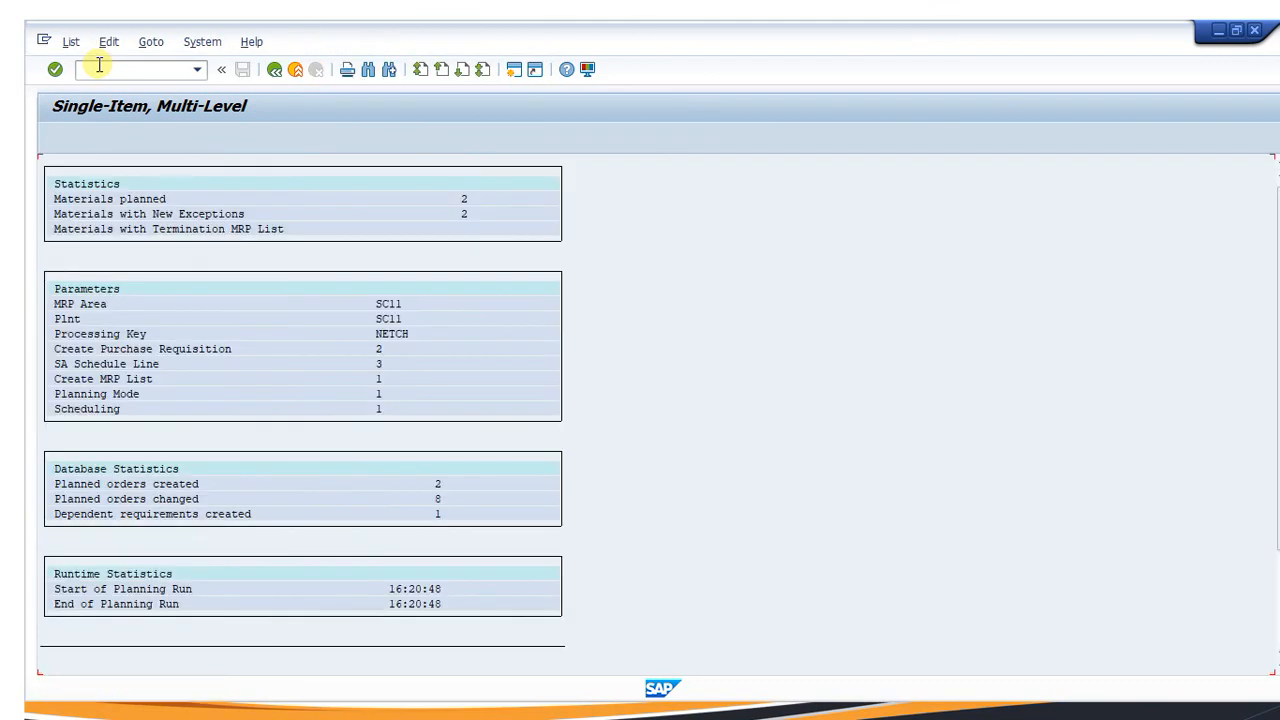
Return to the BIKE-MT50 stock/requirements list, refresh it, and examine the planned orders for the sales order and the independent requirements
{"action": "key", "text": "super"}
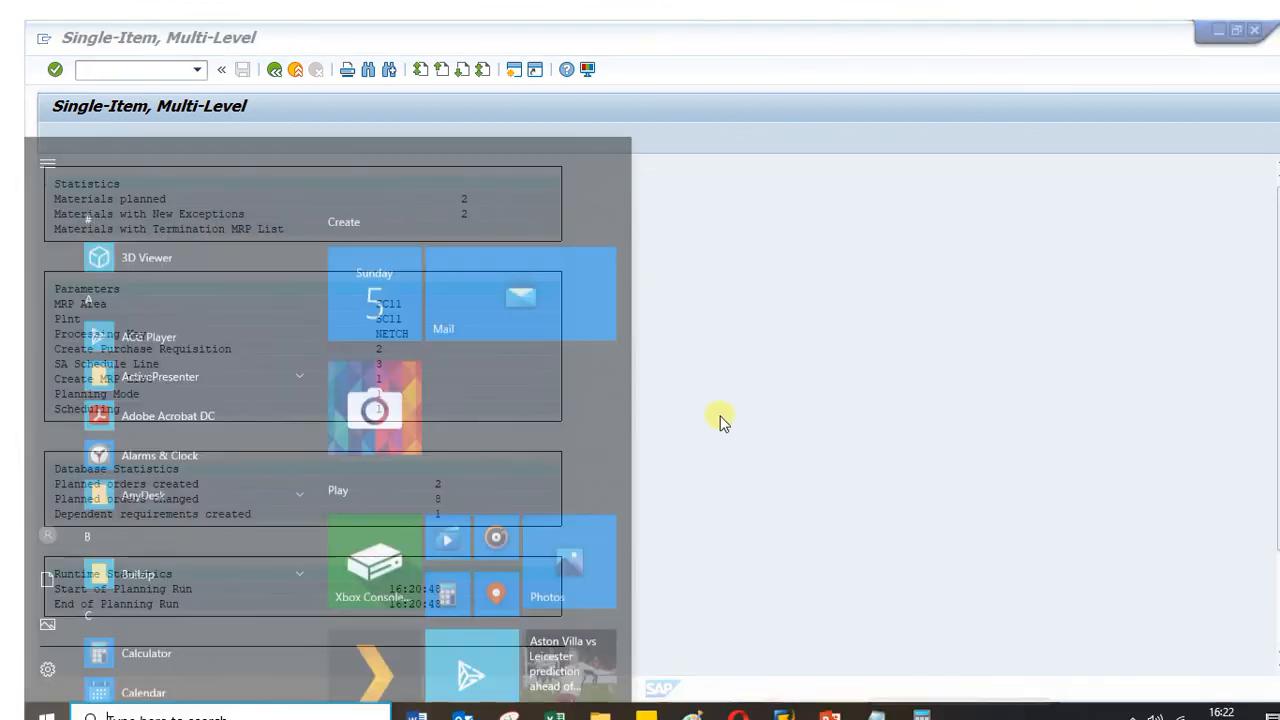
{"action": "mouse_move", "coordinate": [783, 712]}
{"action": "left_click", "coordinate": [783, 665]}
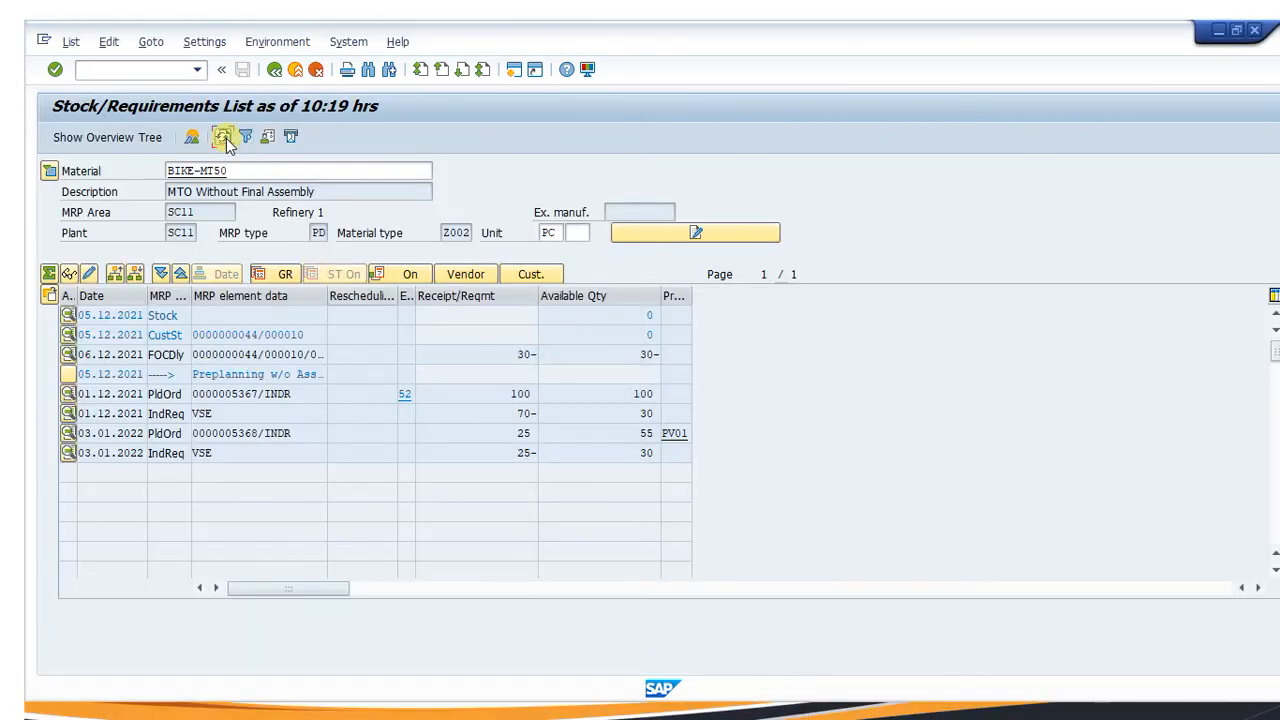
{"action": "left_click", "coordinate": [225, 141]}
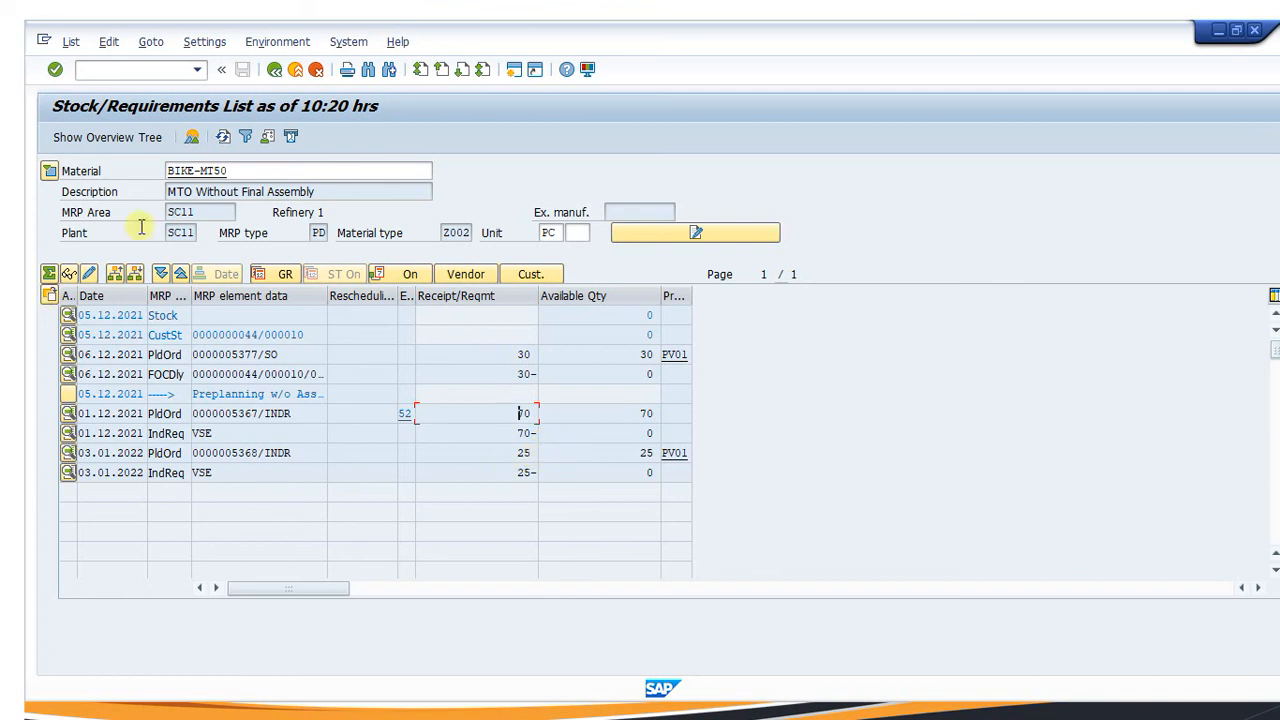
In the planning session, run multi-level make-to-order planning for item 10 of the sales order with the existing control parameters
{"action": "key", "text": "super"}
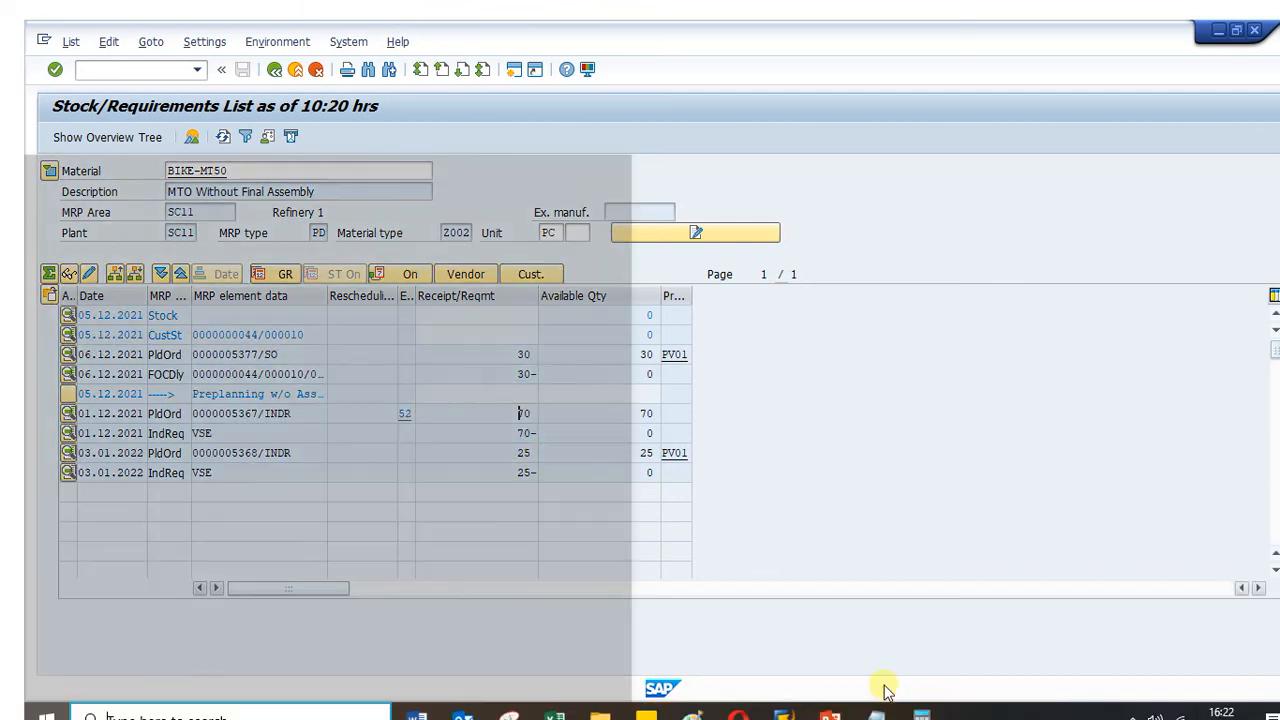
{"action": "mouse_move", "coordinate": [782, 712]}
{"action": "left_click", "coordinate": [915, 630]}
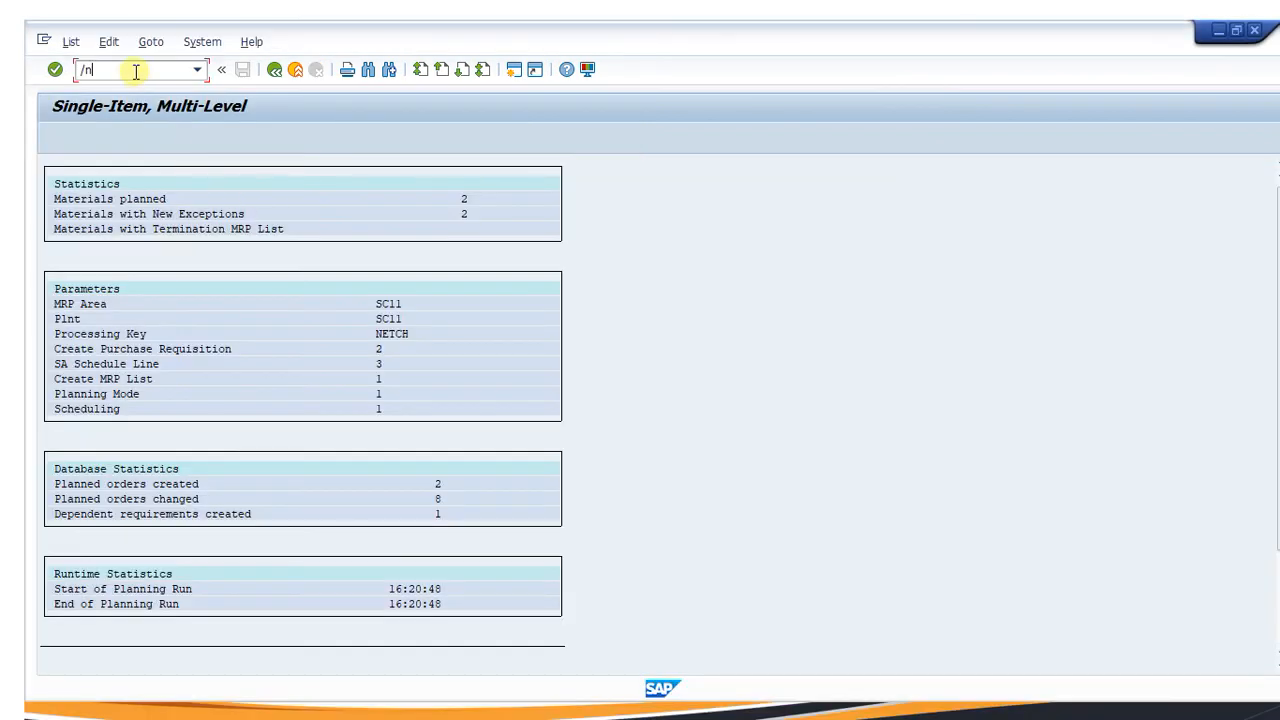
{"action": "key", "text": "Return"}
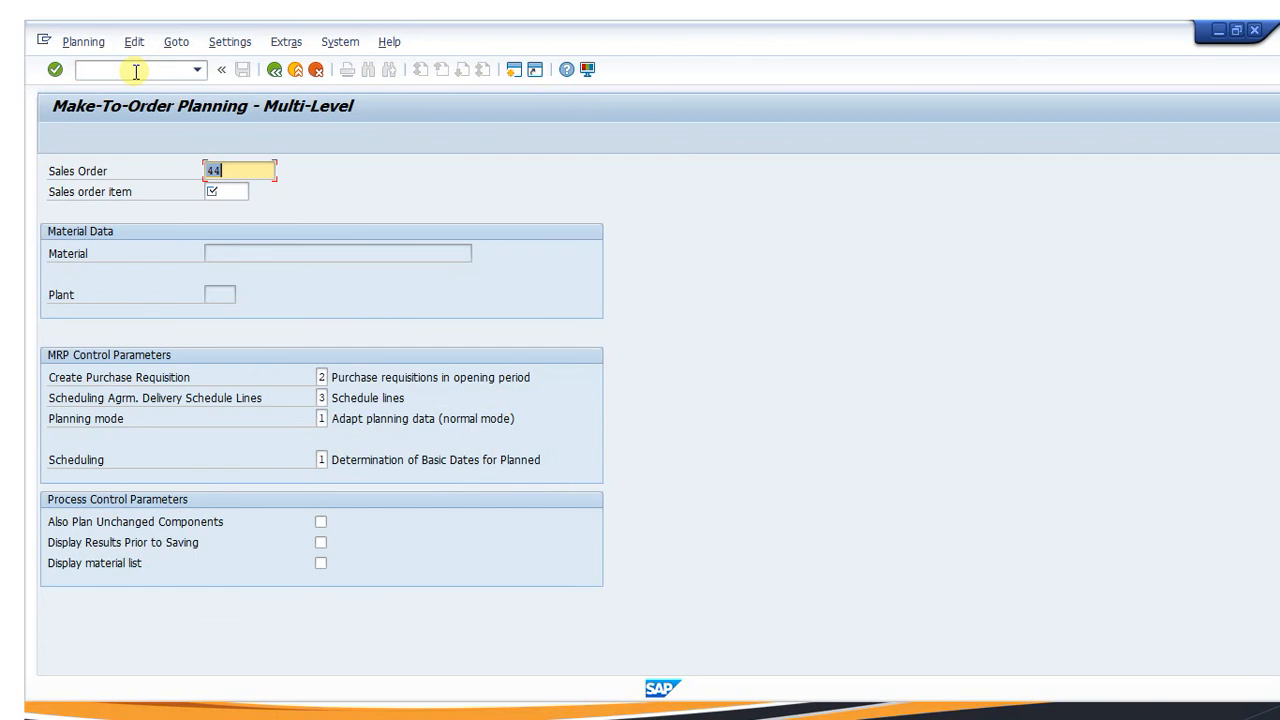
{"action": "left_click", "coordinate": [228, 195]}
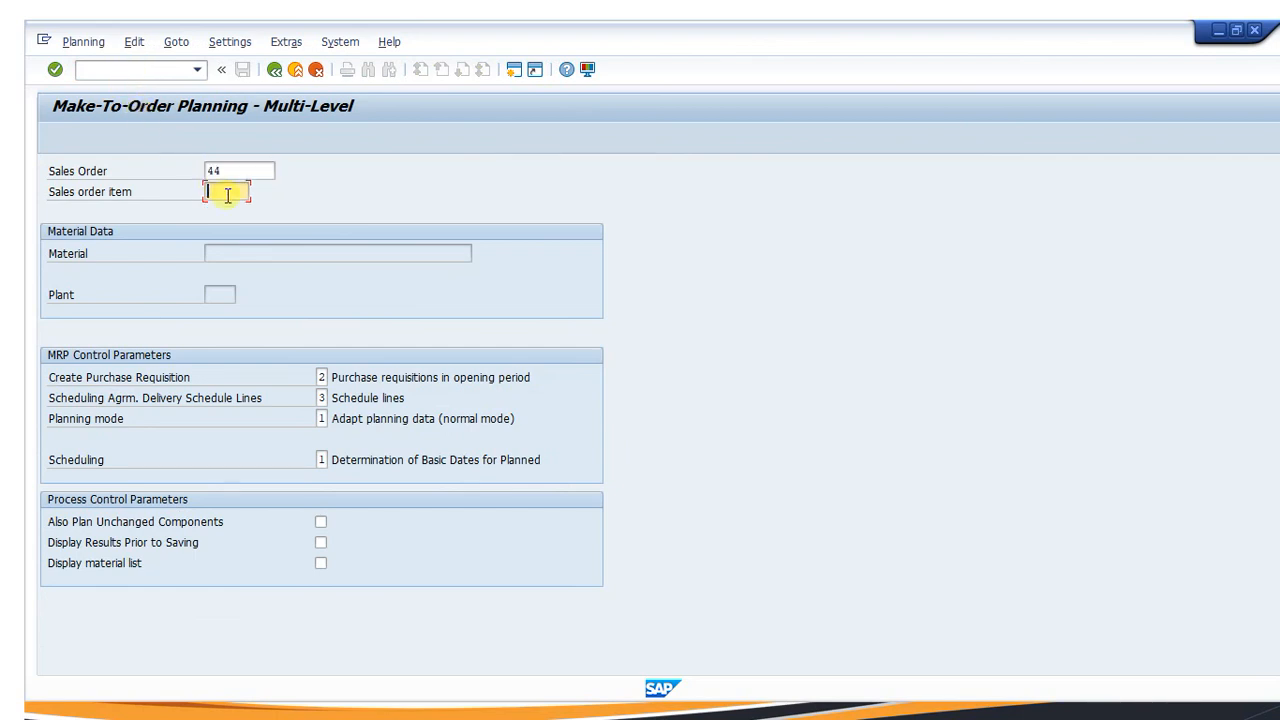
{"action": "left_click", "coordinate": [228, 195]}
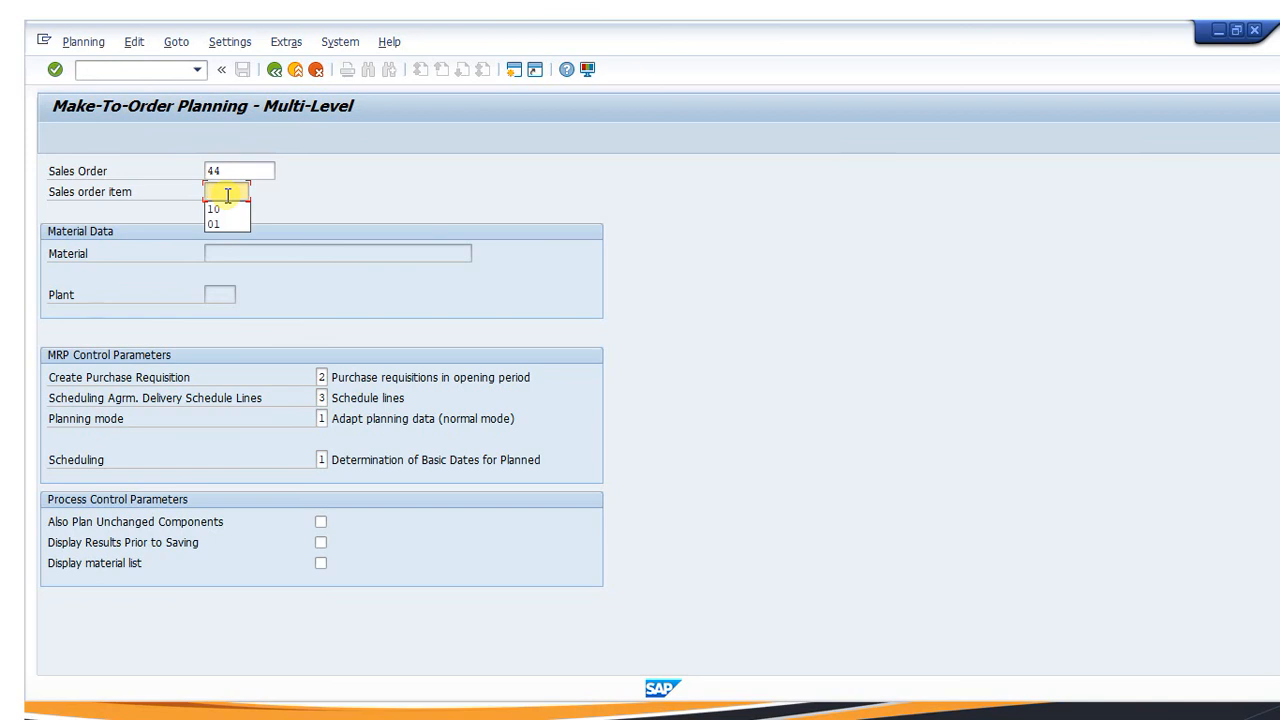
{"action": "left_click", "coordinate": [219, 208]}
{"action": "key", "text": "Return"}
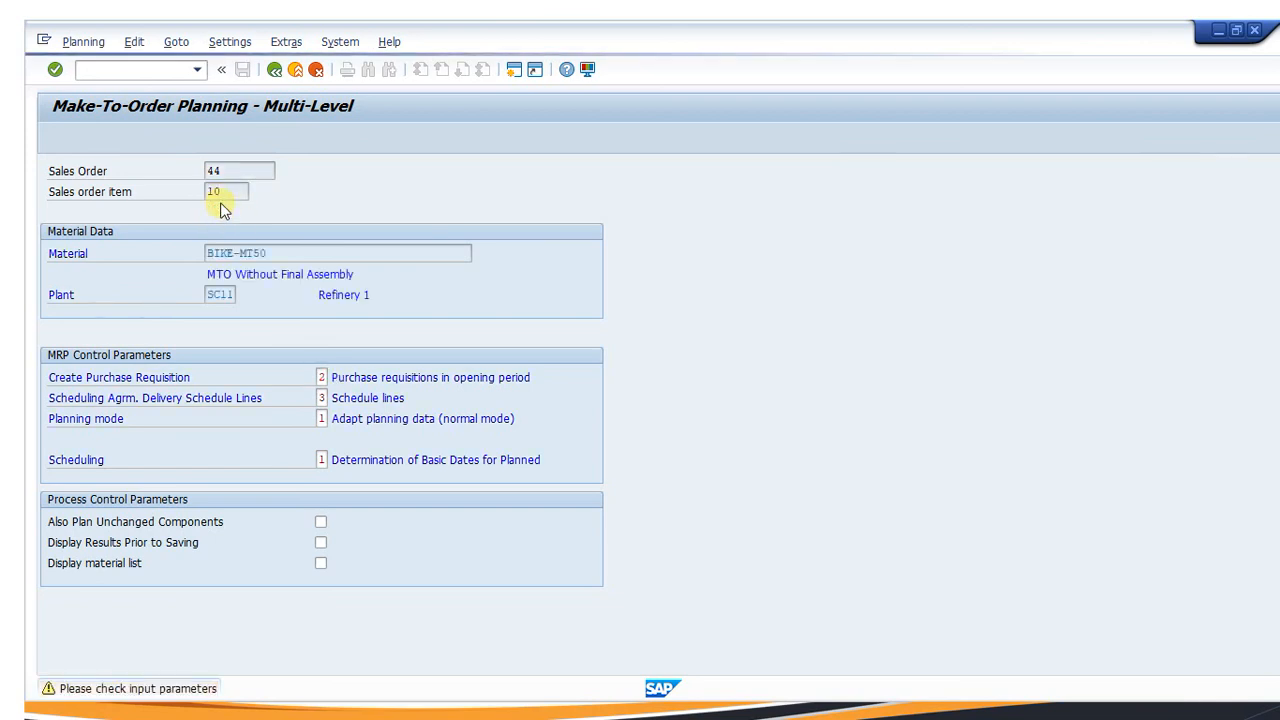
{"action": "key", "text": "Return"}
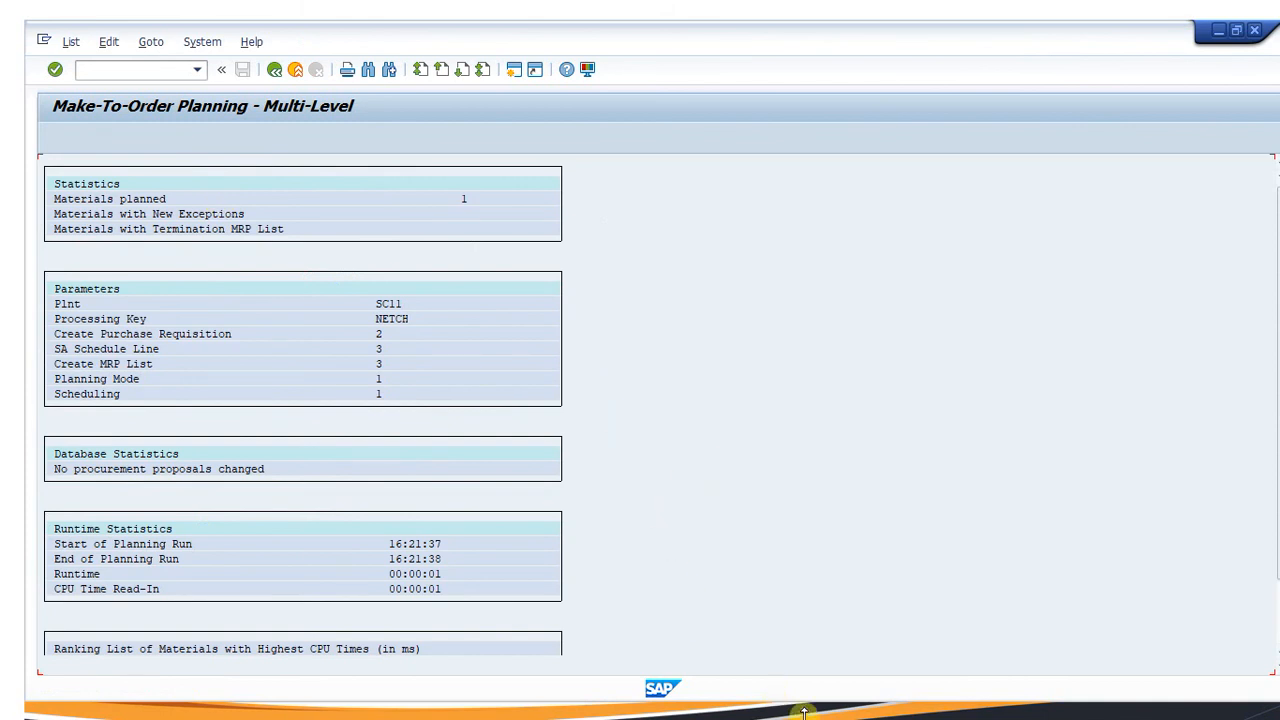
Go back to the stock/requirements session, exit through the material list overview, and reopen the BIKE-MT50 list for plant SC11
{"action": "key", "text": "super"}
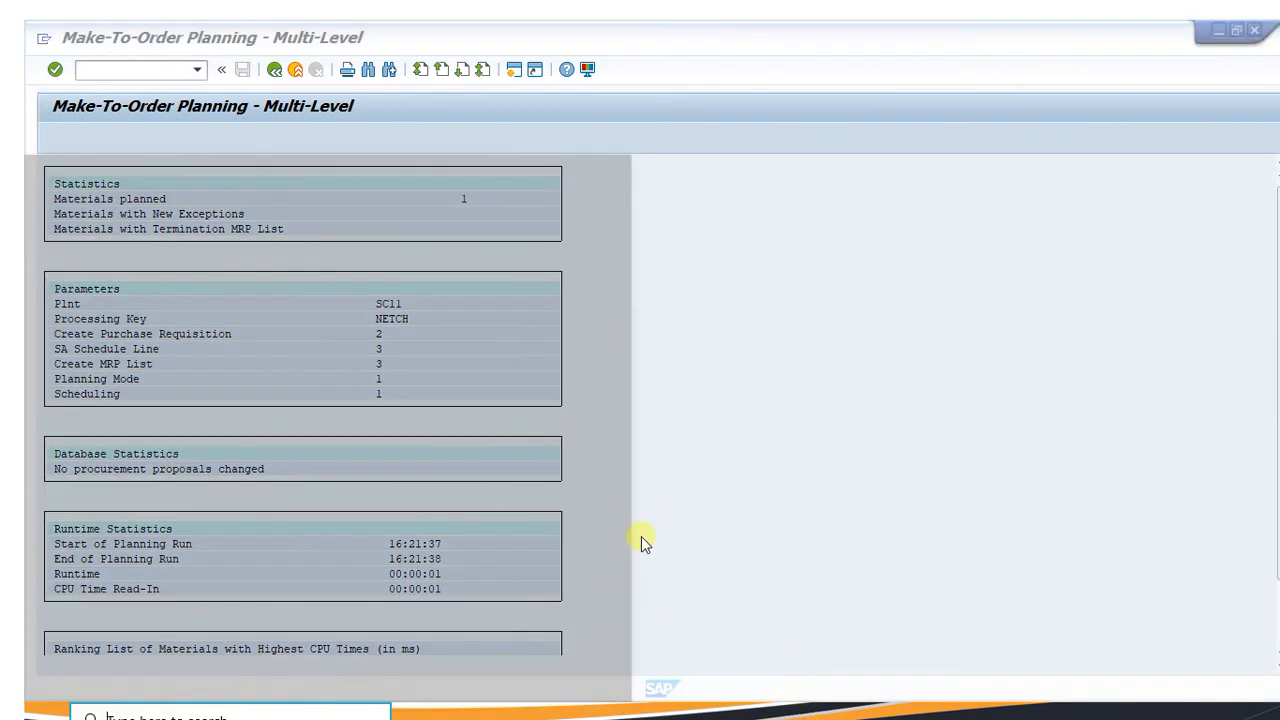
{"action": "mouse_move", "coordinate": [785, 710]}
{"action": "left_click", "coordinate": [775, 650]}
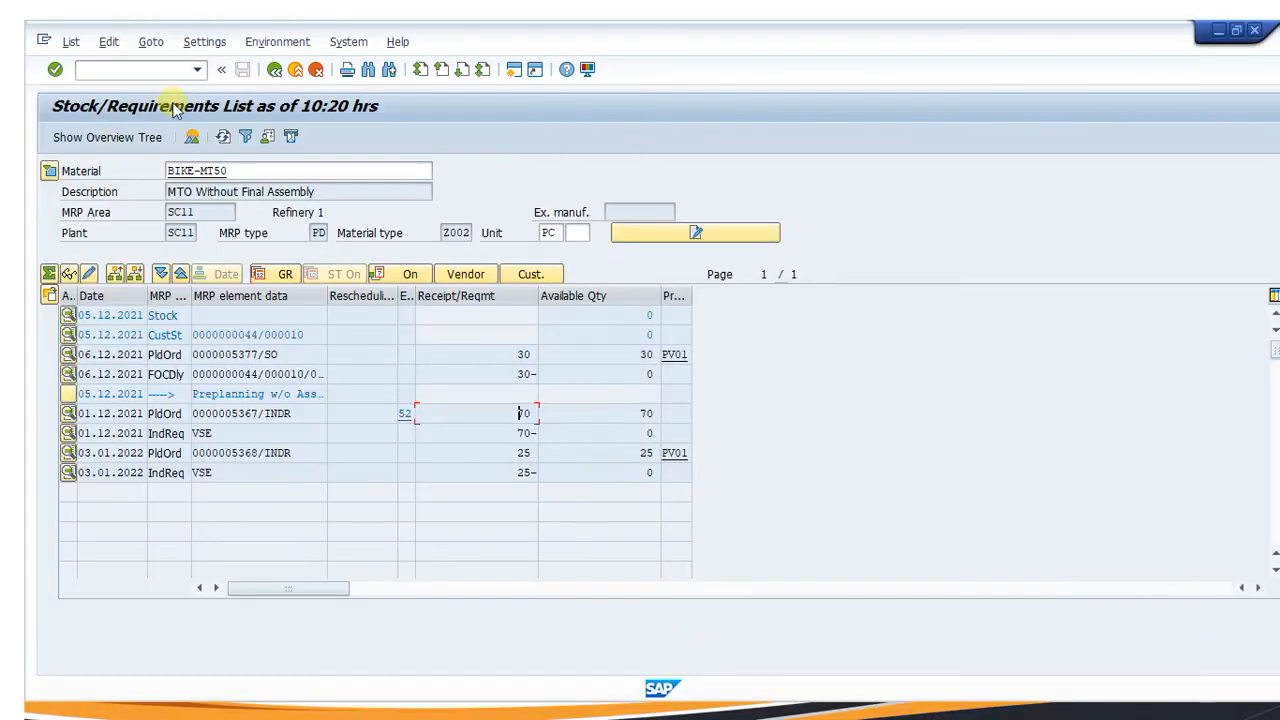
{"action": "left_click", "coordinate": [191, 136]}
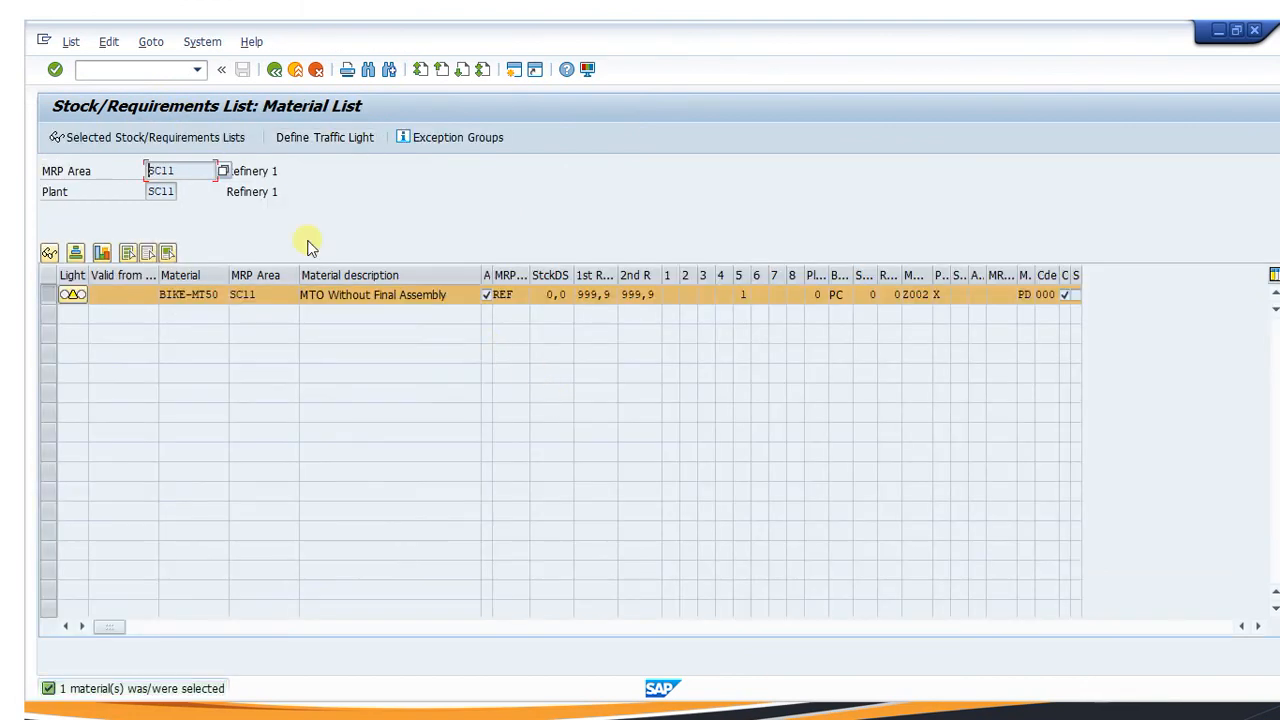
{"action": "left_click", "coordinate": [273, 70]}
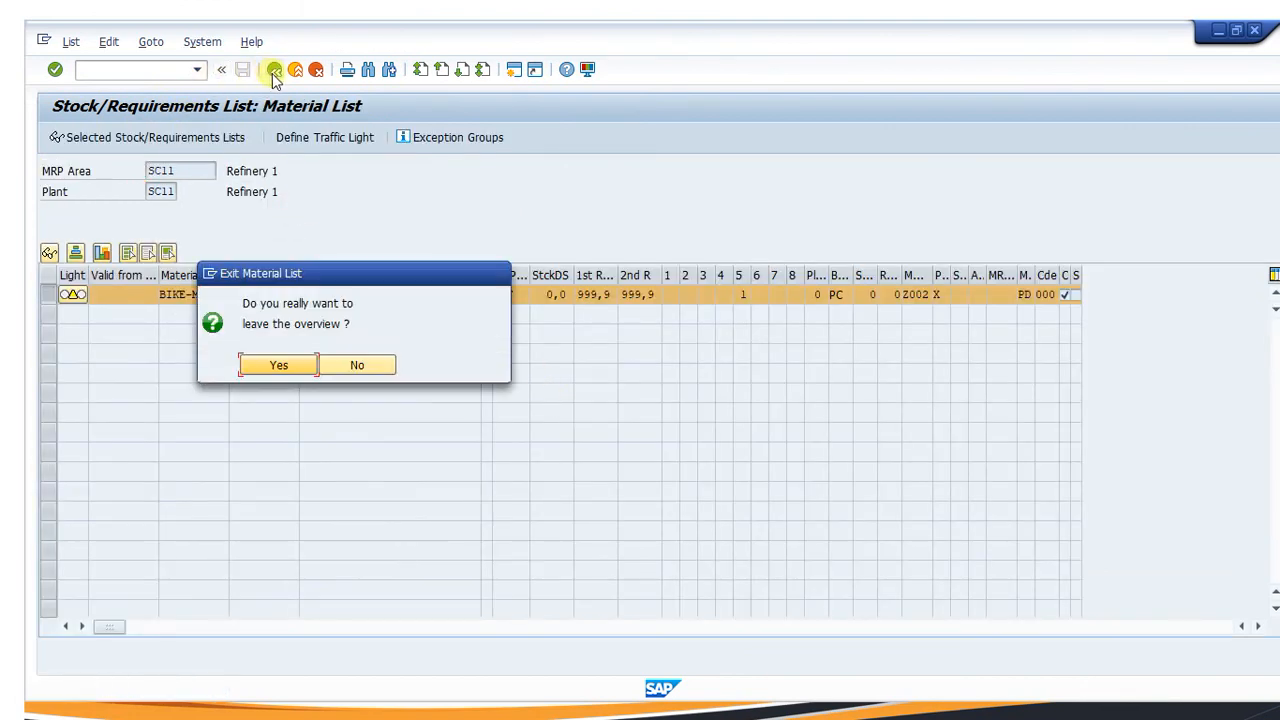
{"action": "left_click", "coordinate": [277, 365]}
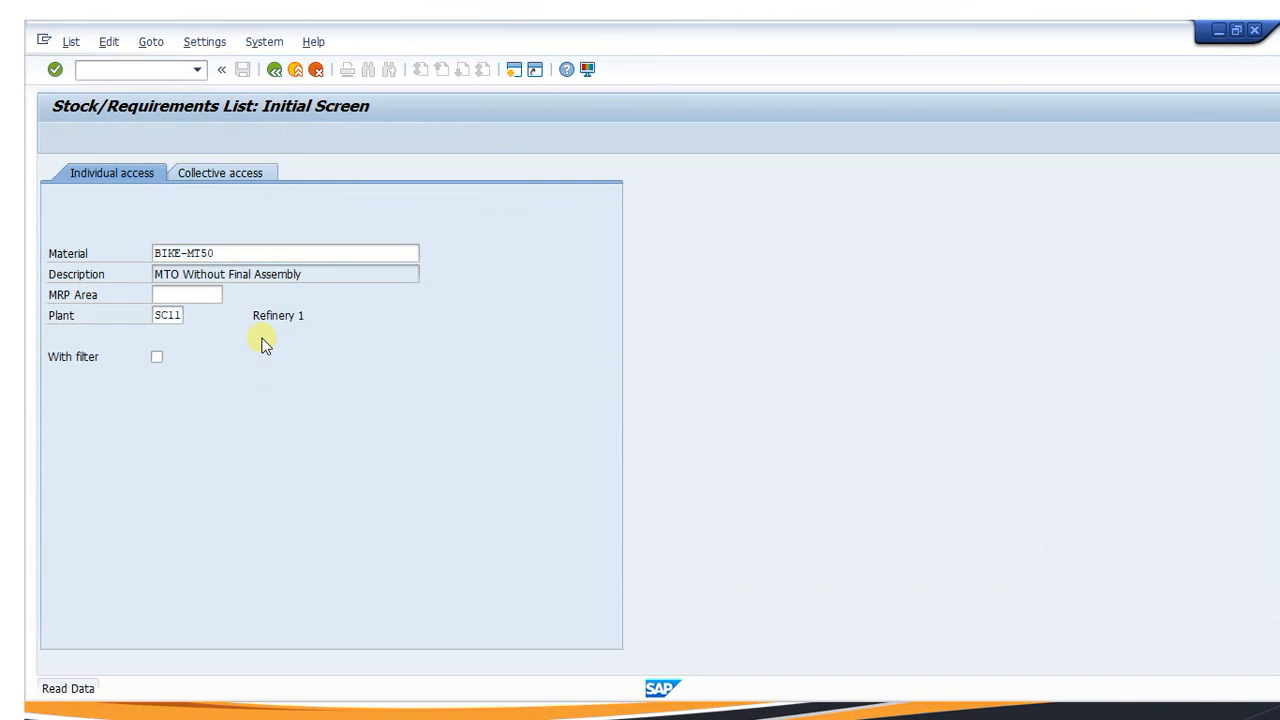
{"action": "key", "text": "Return"}
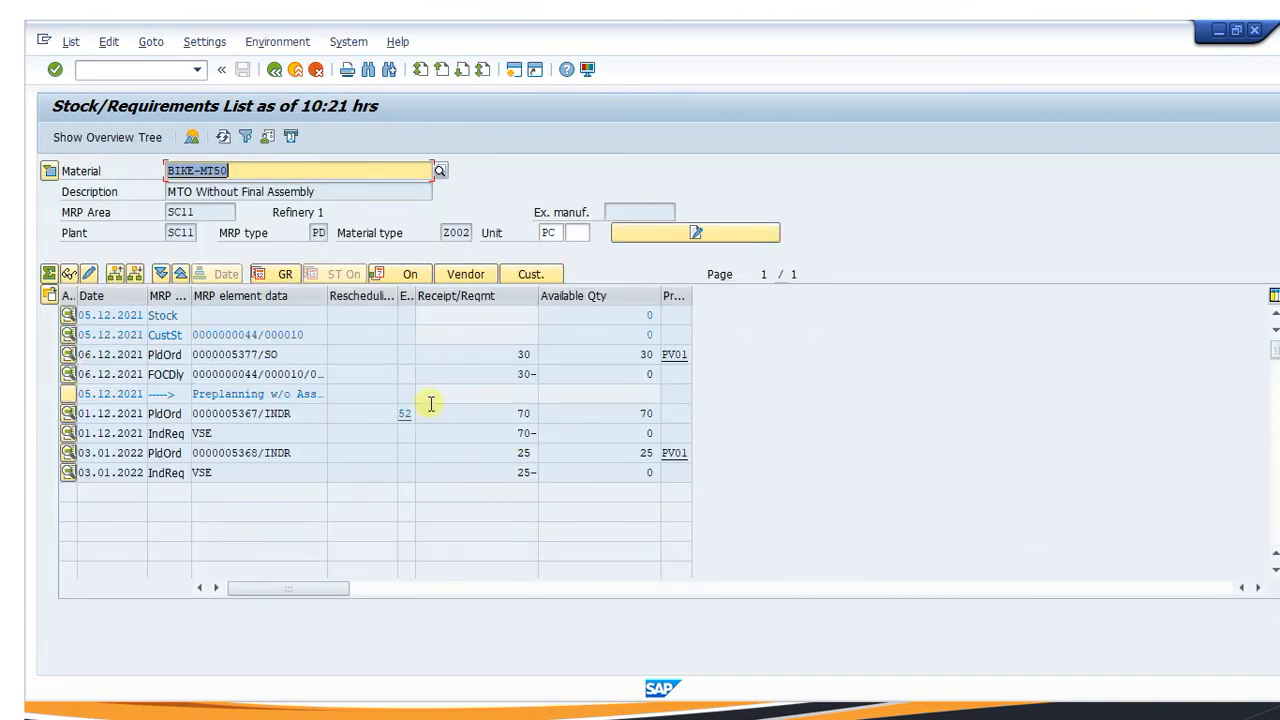
Switch to the planning session and repeat the single-item, multi-level run (MD02) for BIKE-MT50 in plant SC11
{"action": "key", "text": "super"}
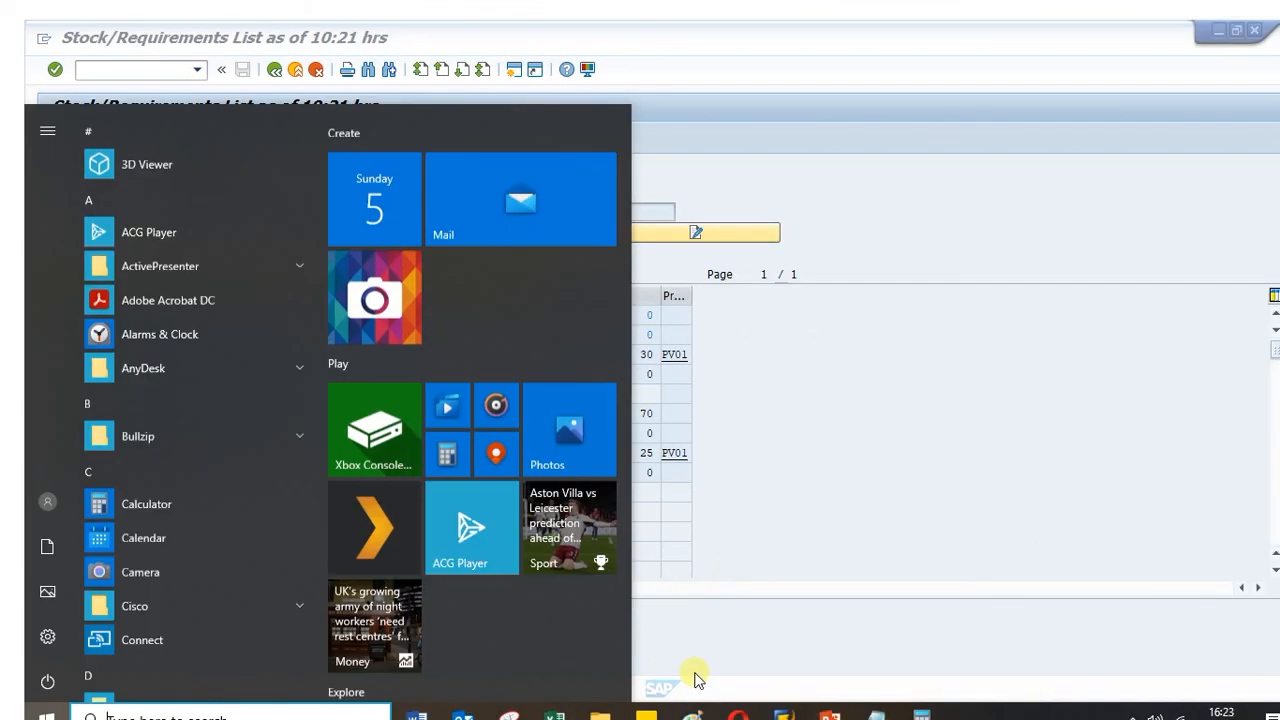
{"action": "mouse_move", "coordinate": [805, 710]}
{"action": "left_click", "coordinate": [935, 640]}
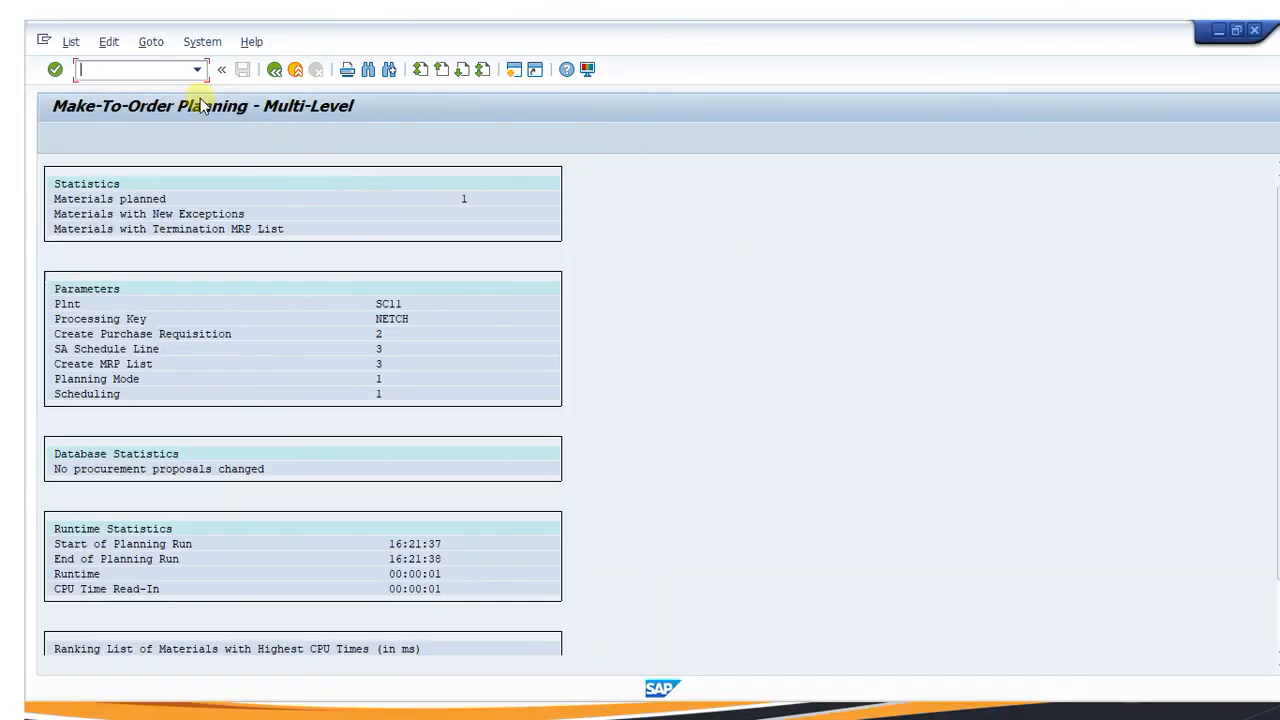
{"action": "type", "text": "/nmd02"}
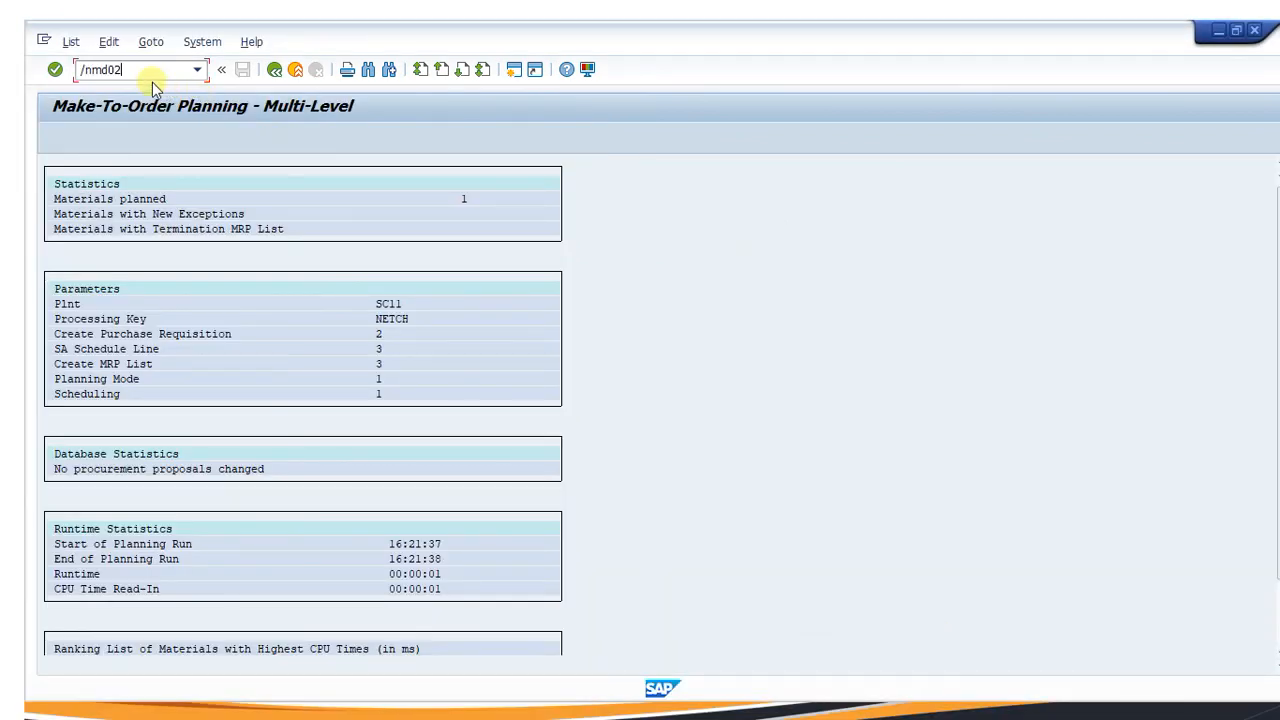
{"action": "key", "text": "Return"}
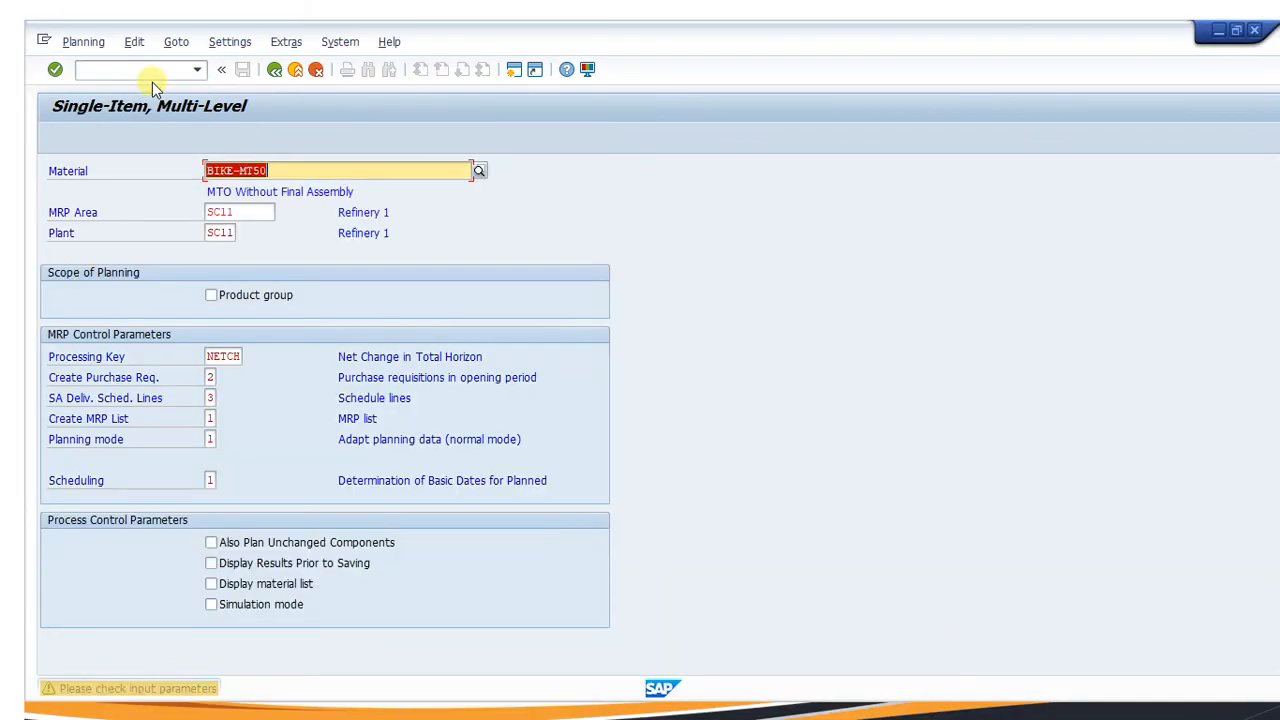
{"action": "key", "text": "Return"}
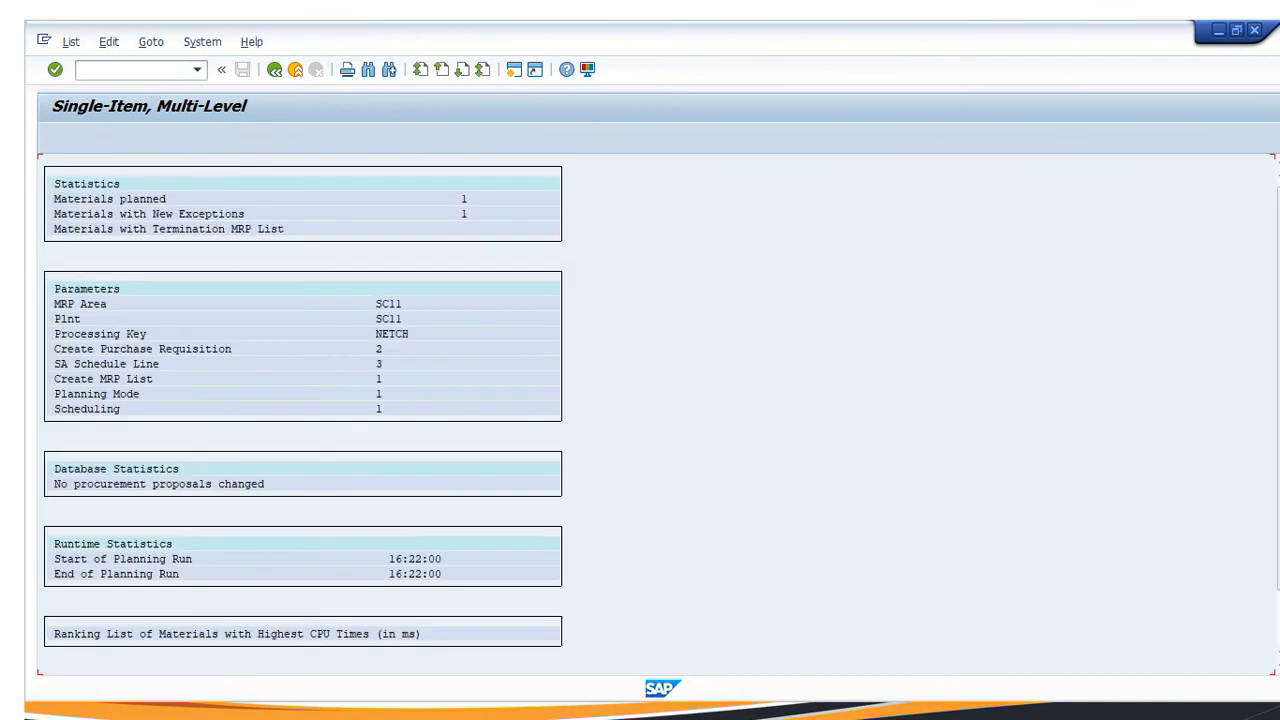
In the stock/requirements session, check the material list overview, decline leaving it, and display the selected BIKE-MT50 list again
{"action": "key", "text": "super"}
{"action": "mouse_move", "coordinate": [783, 714]}
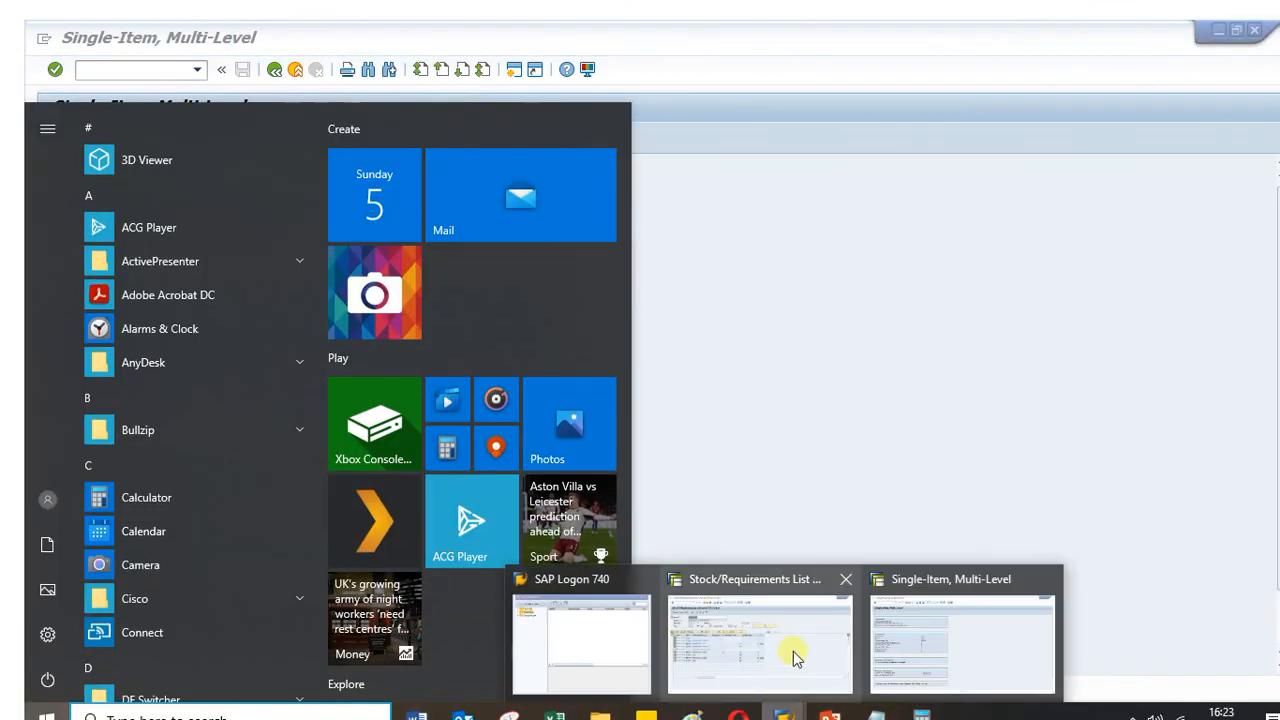
{"action": "left_click", "coordinate": [797, 657]}
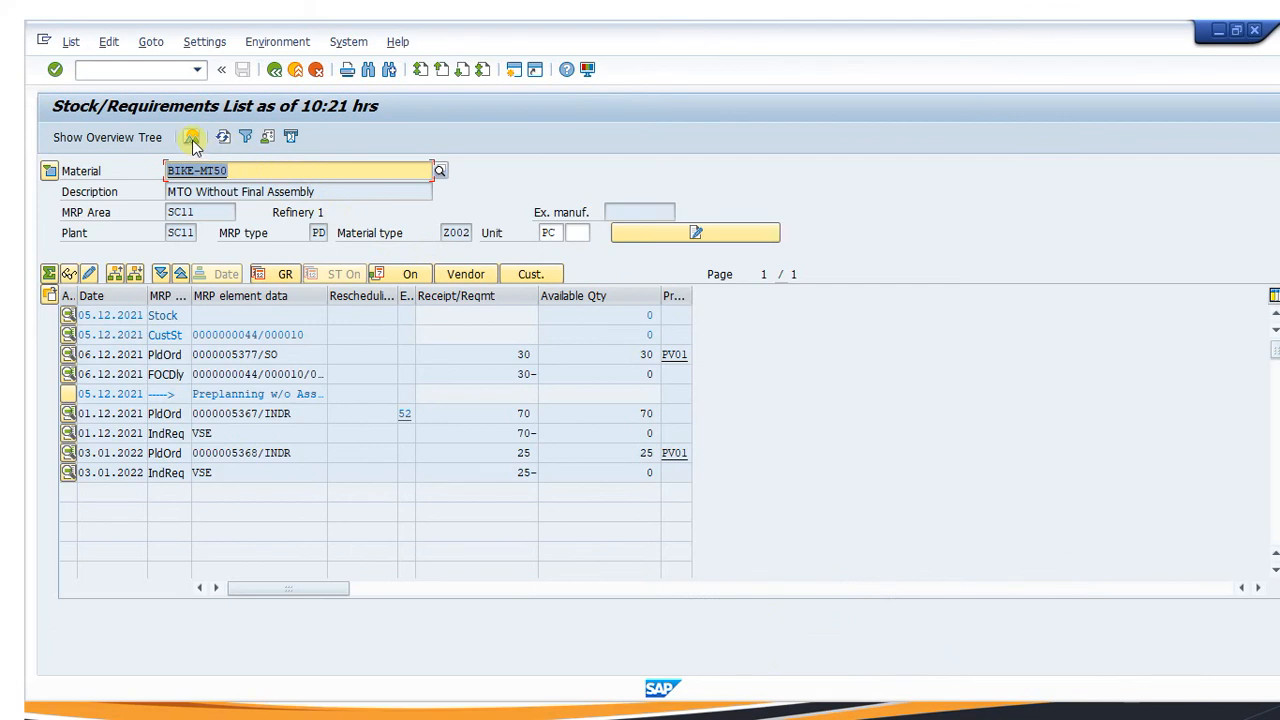
{"action": "left_click", "coordinate": [192, 138]}
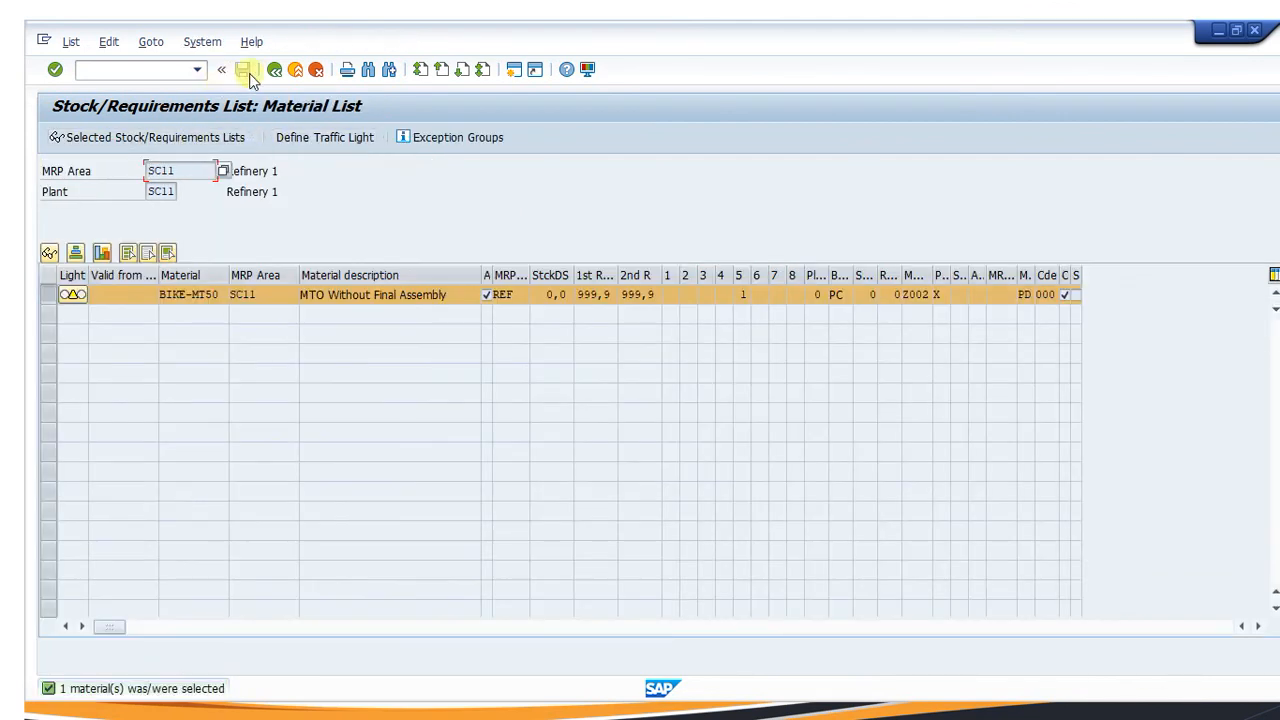
{"action": "left_click", "coordinate": [274, 70]}
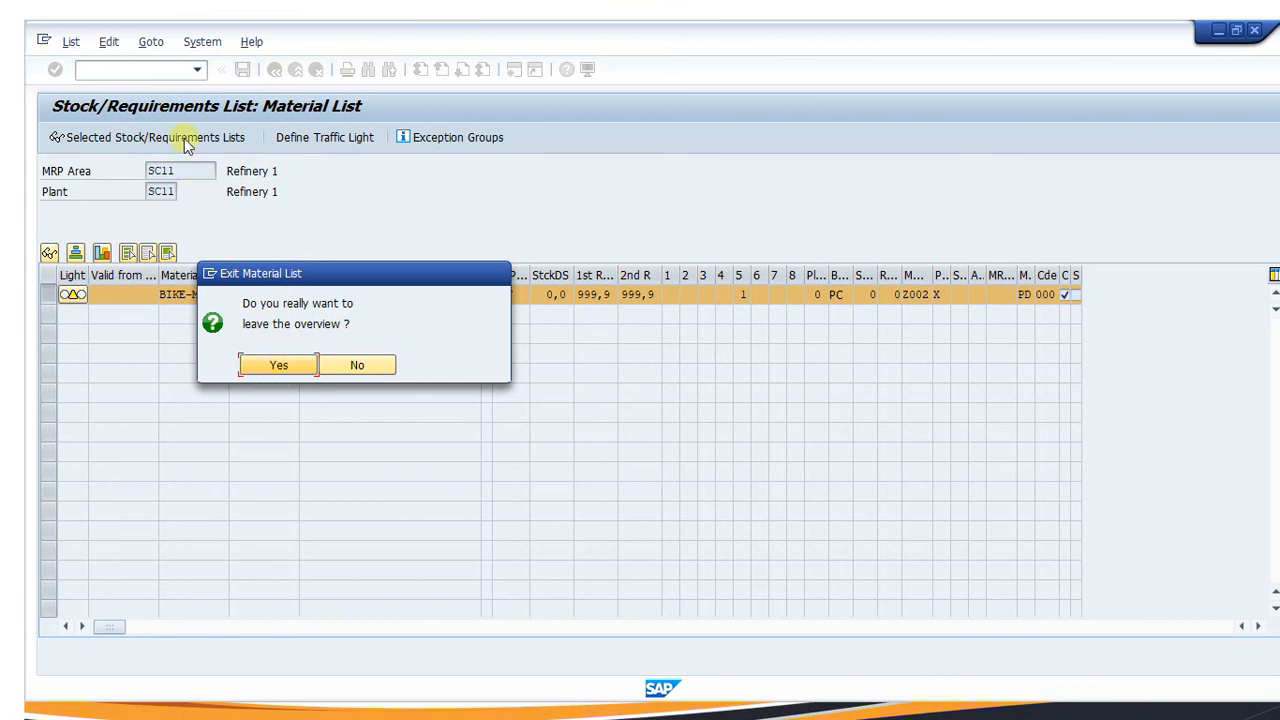
{"action": "left_click", "coordinate": [368, 373]}
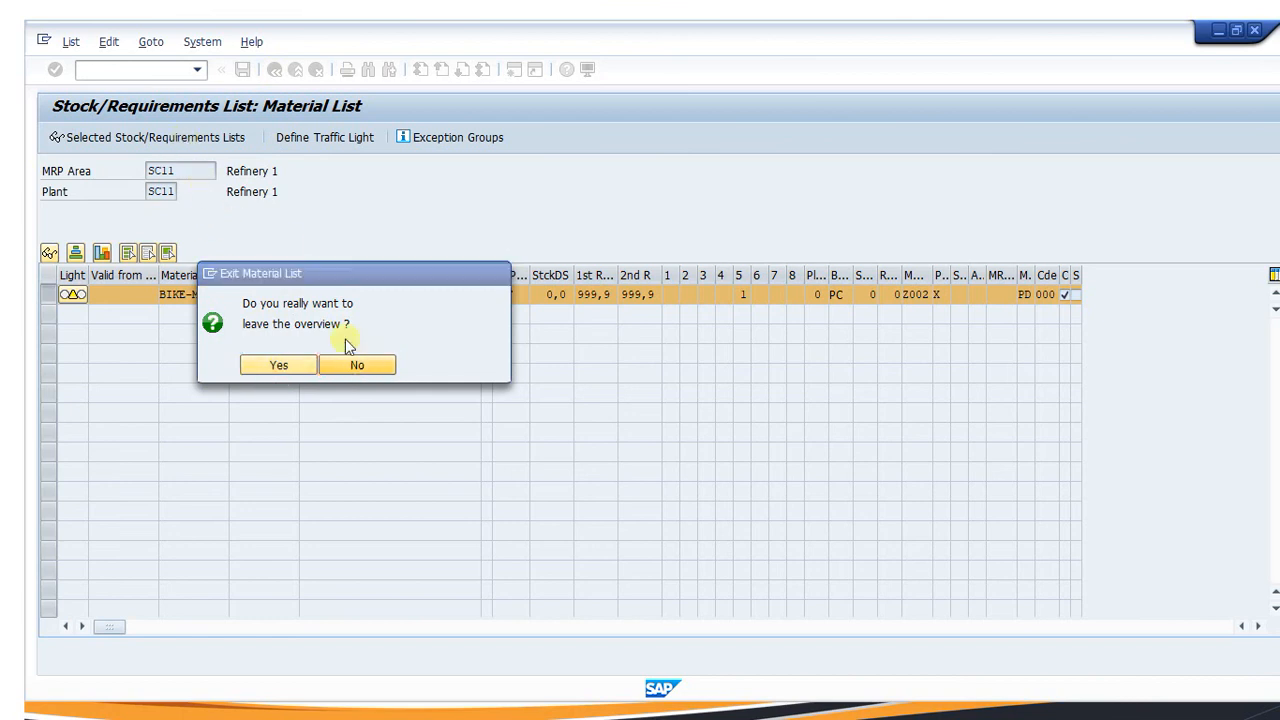
{"action": "left_click", "coordinate": [150, 137]}
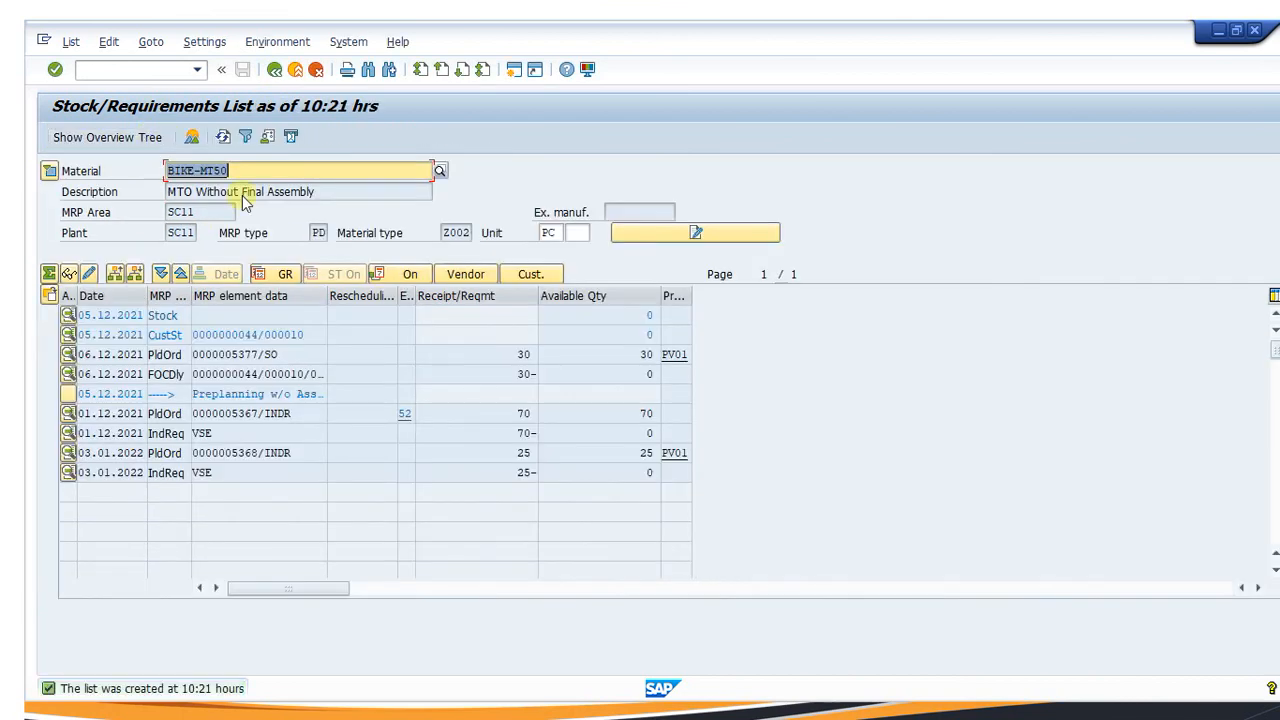
Exit the BIKE-MT50 list through its material overview to the initial screen of the stock/requirements list
{"action": "left_click", "coordinate": [192, 136]}
{"action": "left_click", "coordinate": [274, 70]}
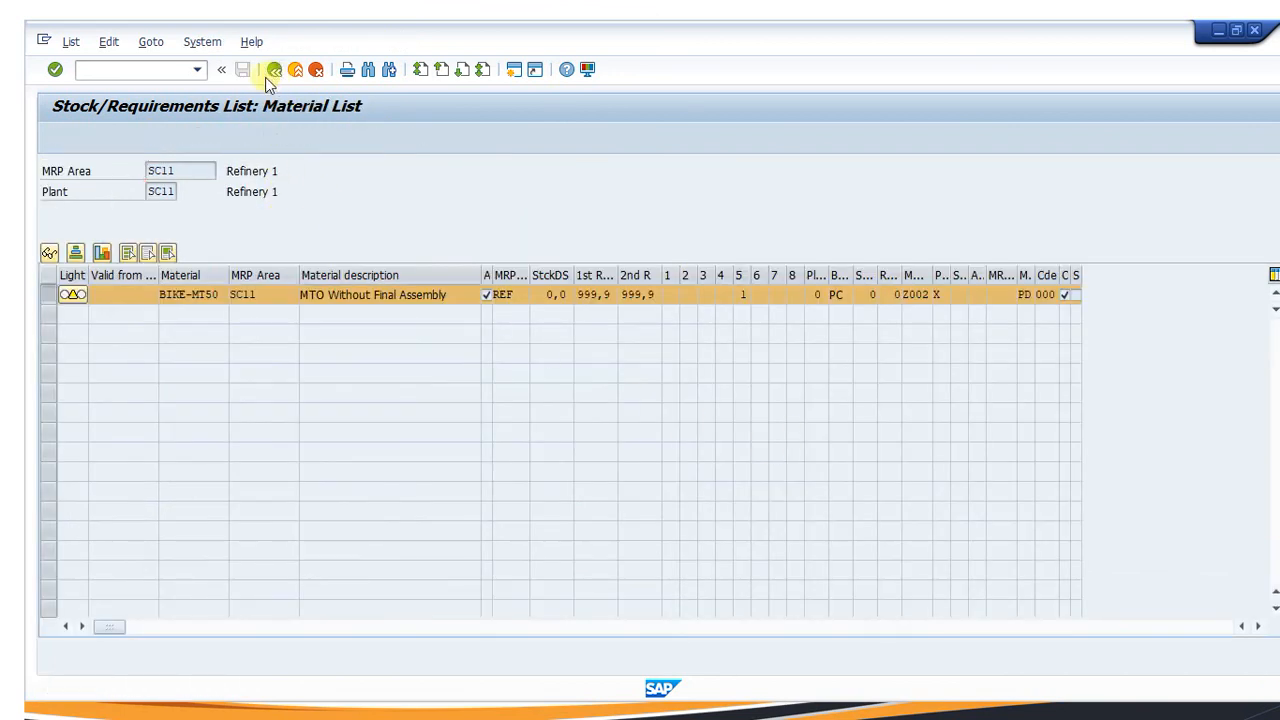
{"action": "left_click", "coordinate": [283, 363]}
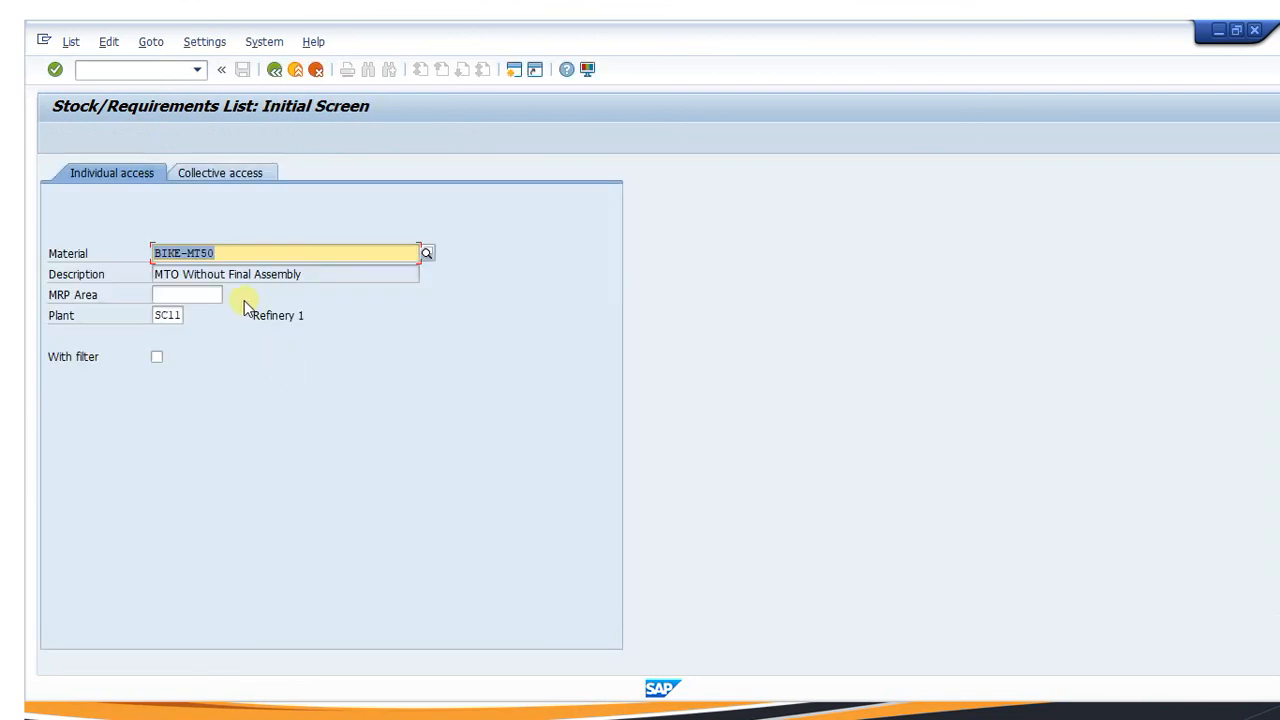
Display the stock/requirements list for BIKE-MT50 in plant SC11 and expand its header details
{"action": "key", "text": "Return"}
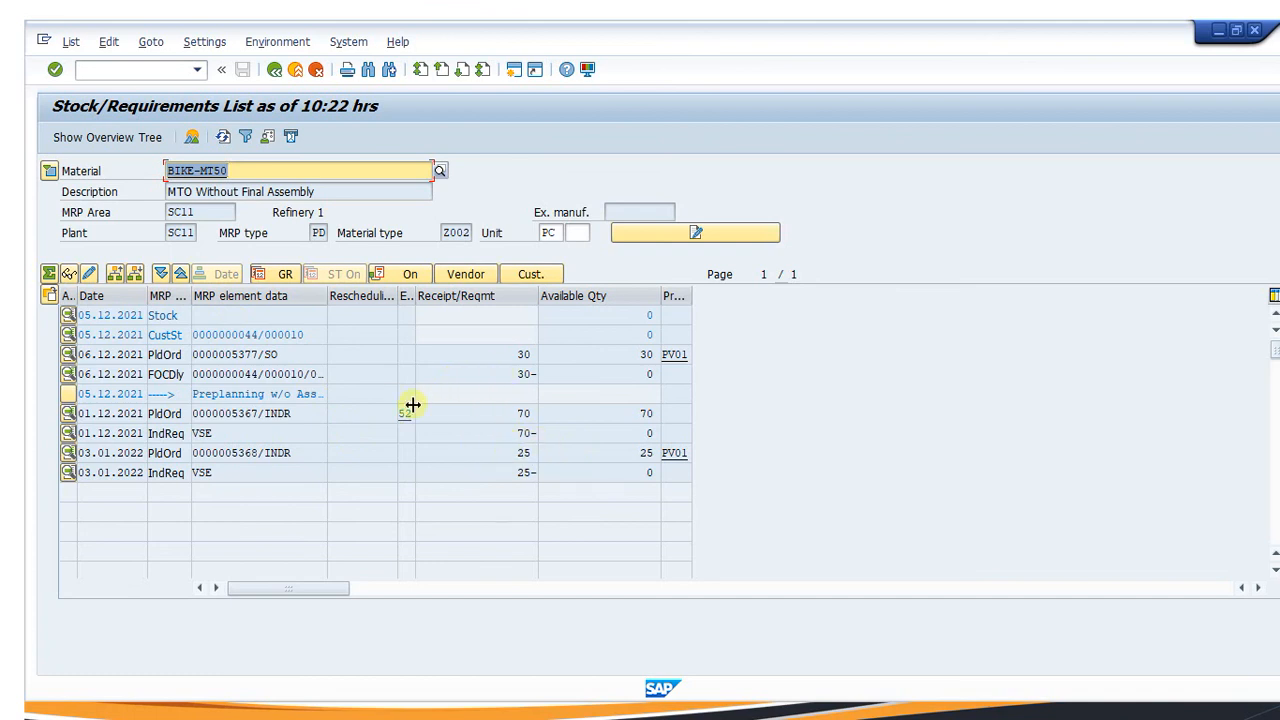
{"action": "left_click", "coordinate": [50, 171]}
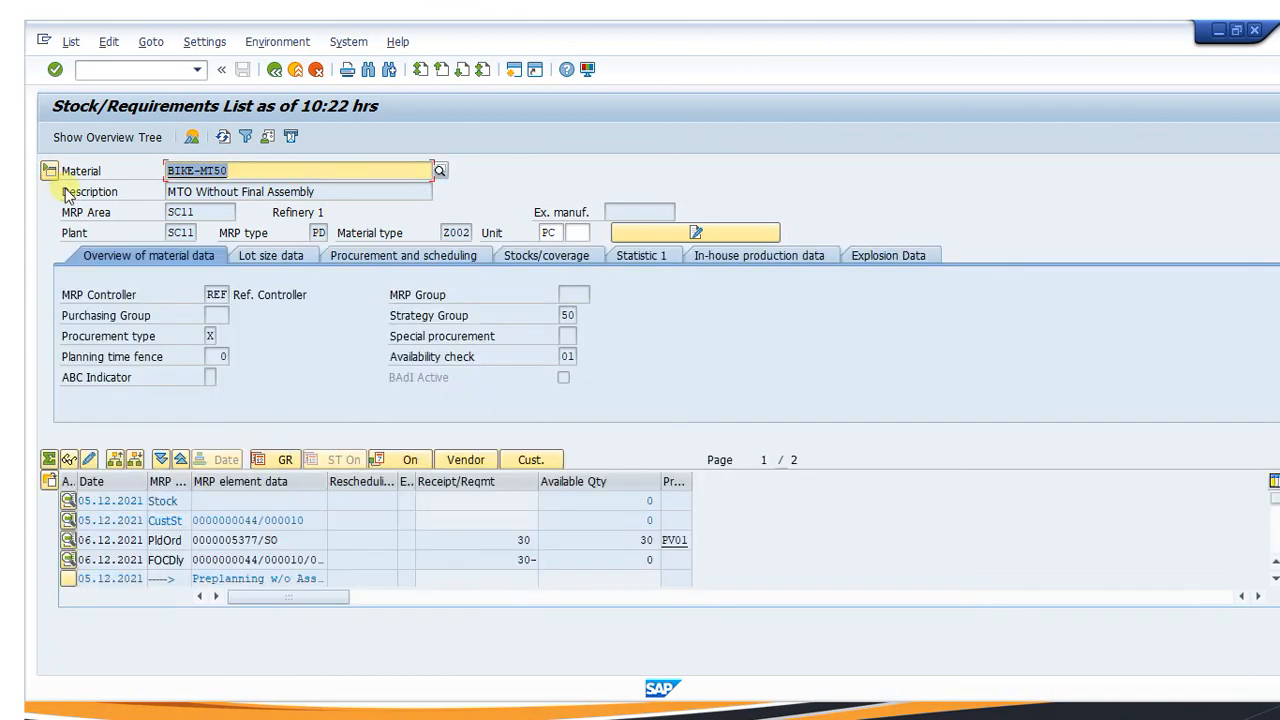
Switch to the Strategy Group MRP workbook in Excel and review the strategy 50 remarks on the Summary sheet
{"action": "key", "text": "super"}
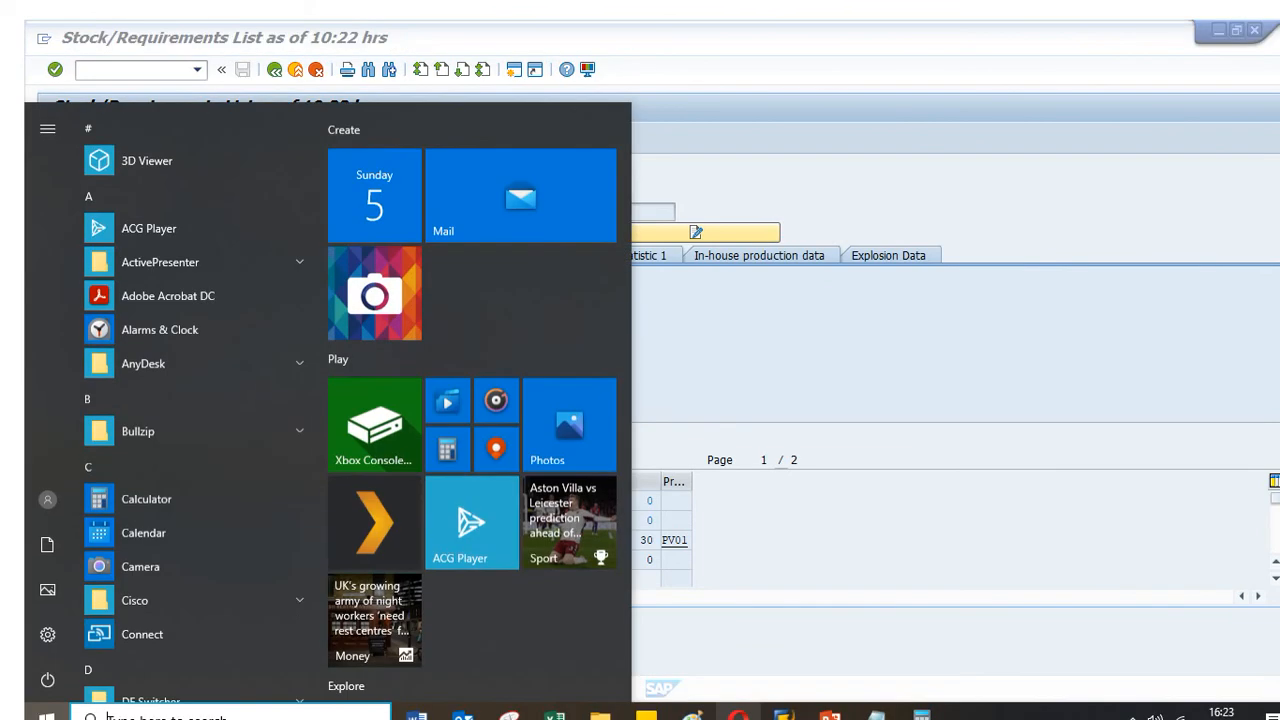
{"action": "left_click", "coordinate": [561, 716]}
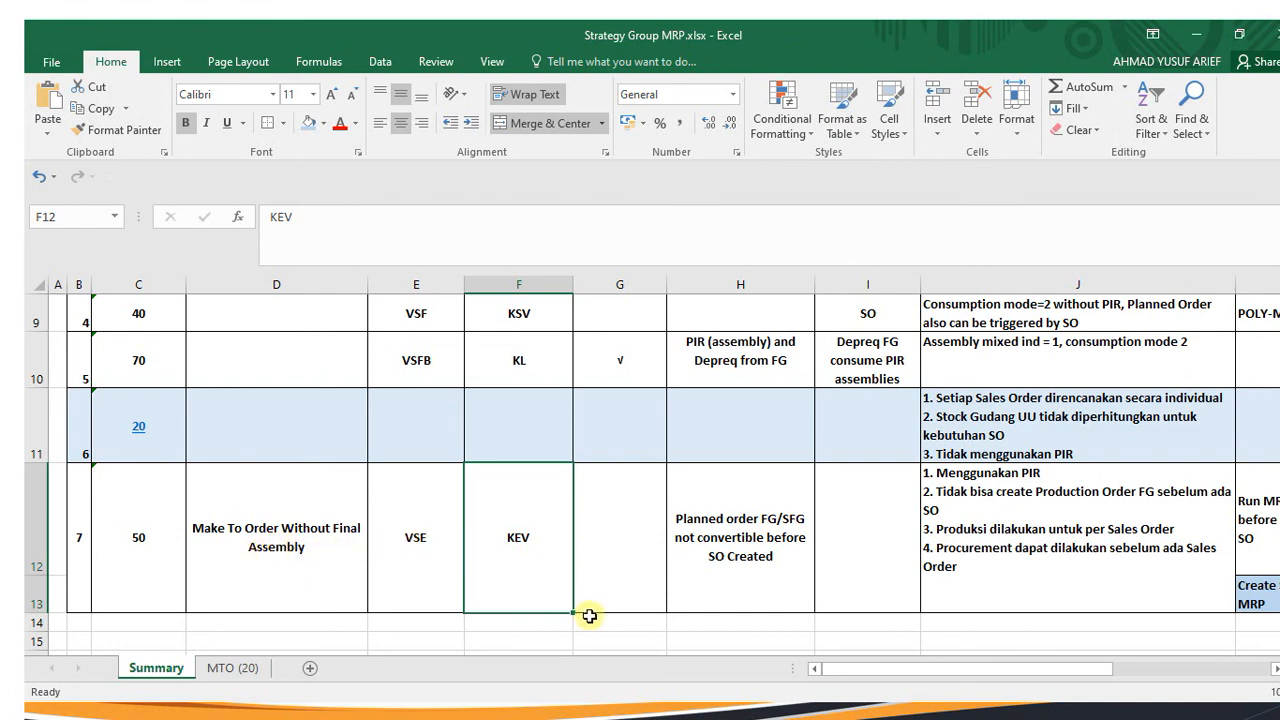
{"action": "left_click", "coordinate": [860, 500]}
{"action": "key", "text": "Right"}
{"action": "key", "text": "Right"}
{"action": "key", "text": "Right"}
{"action": "key", "text": "Right"}
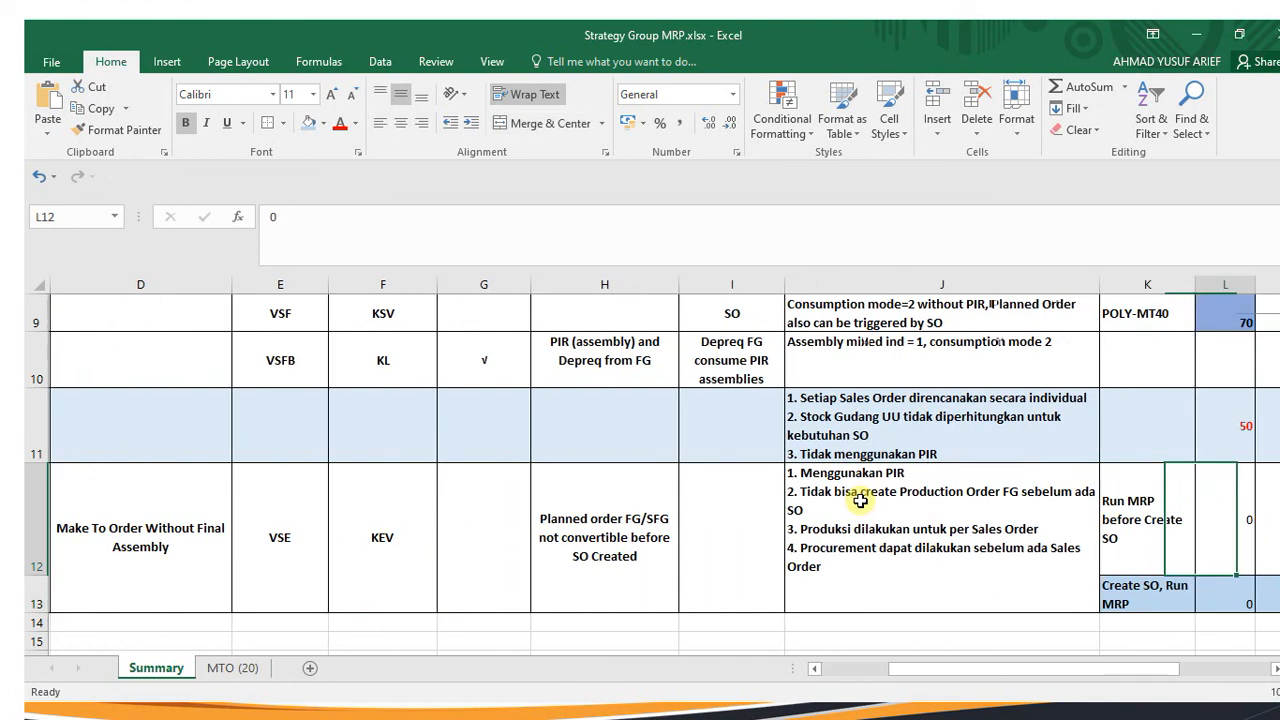
{"action": "key", "text": "Left"}
{"action": "key", "text": "Left"}
{"action": "key", "text": "Left"}
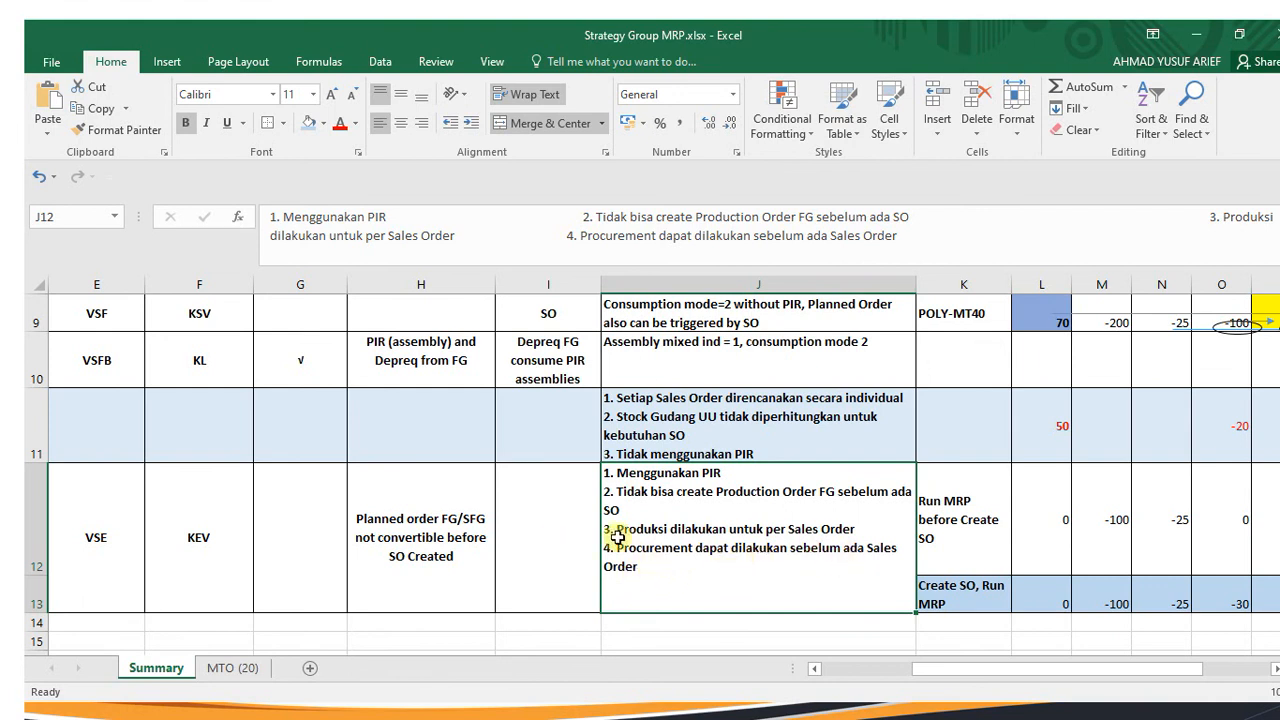
Examine the strategy 50 quantities in the "Run MRP before Create SO" row, from column L to column P
{"action": "left_click", "coordinate": [1042, 525]}
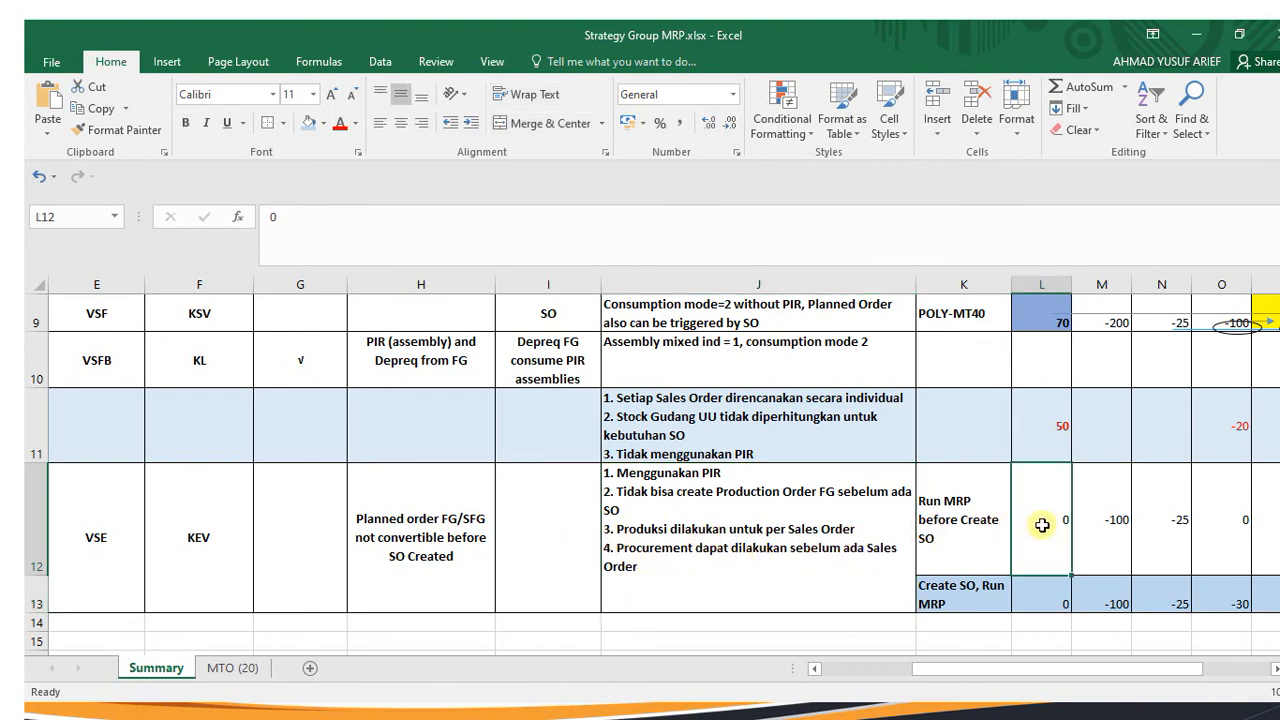
{"action": "key", "text": "Right"}
{"action": "key", "text": "Right"}
{"action": "key", "text": "Right"}
{"action": "key", "text": "Right"}
{"action": "key", "text": "Right"}
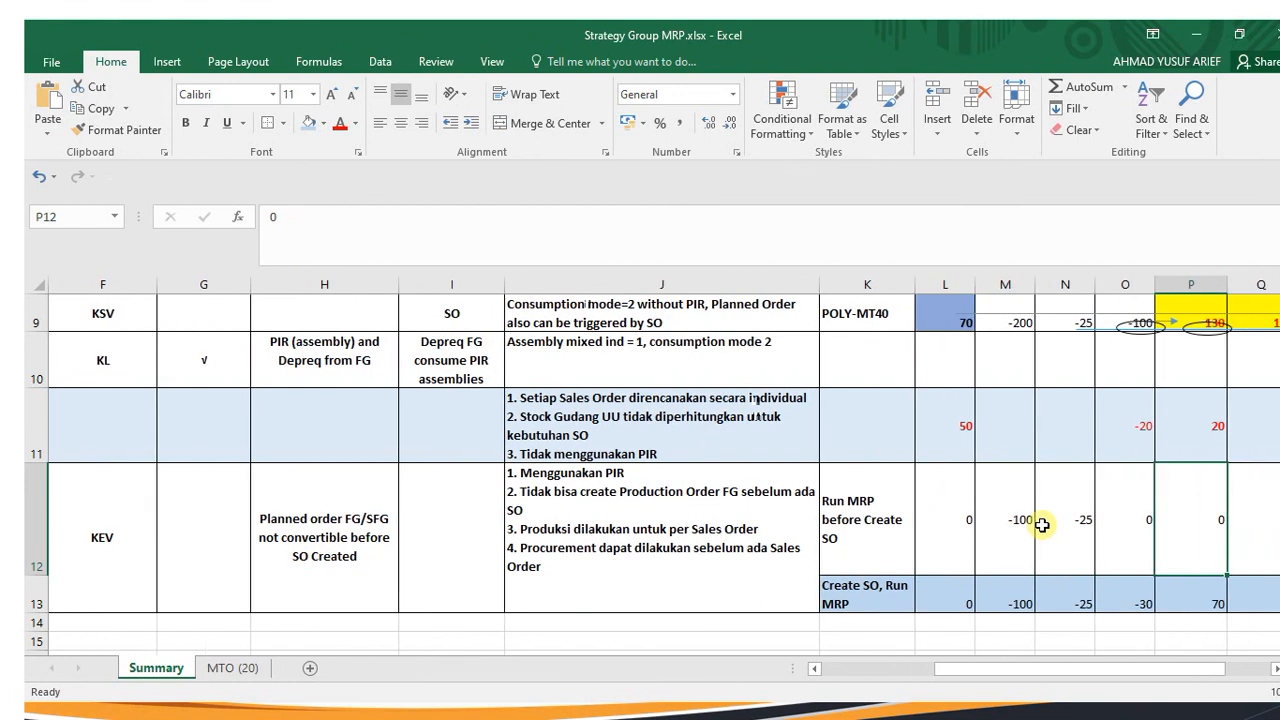
Examine the strategy 50 quantities in the "Create SO, Run MRP" row across columns L to R
{"action": "key", "text": "Left"}
{"action": "key", "text": "Down"}
{"action": "key", "text": "Left"}
{"action": "key", "text": "Left"}
{"action": "key", "text": "Left"}
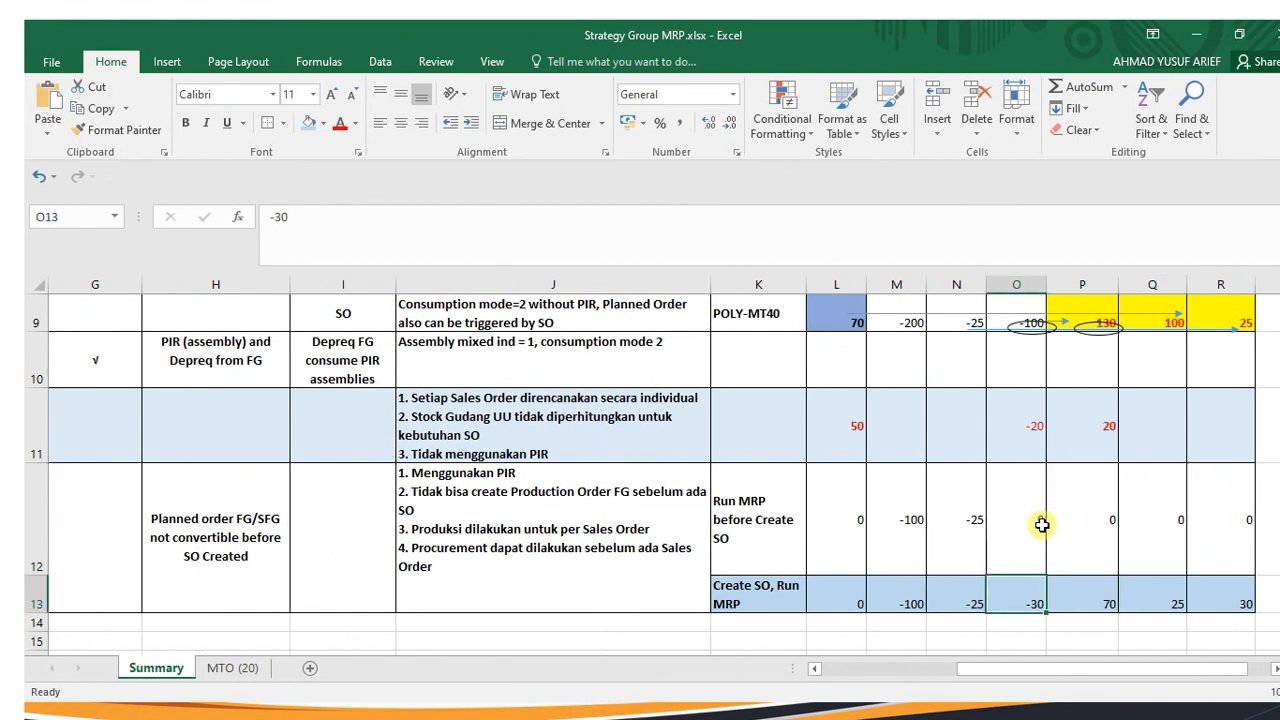
{"action": "key", "text": "Right"}
{"action": "key", "text": "Right"}
{"action": "key", "text": "Right"}
{"action": "key", "text": "Right"}
{"action": "key", "text": "Right"}
{"action": "key", "text": "Right"}
{"action": "key", "text": "Right"}
{"action": "key", "text": "Left"}
{"action": "key", "text": "Left"}
{"action": "key", "text": "Left"}
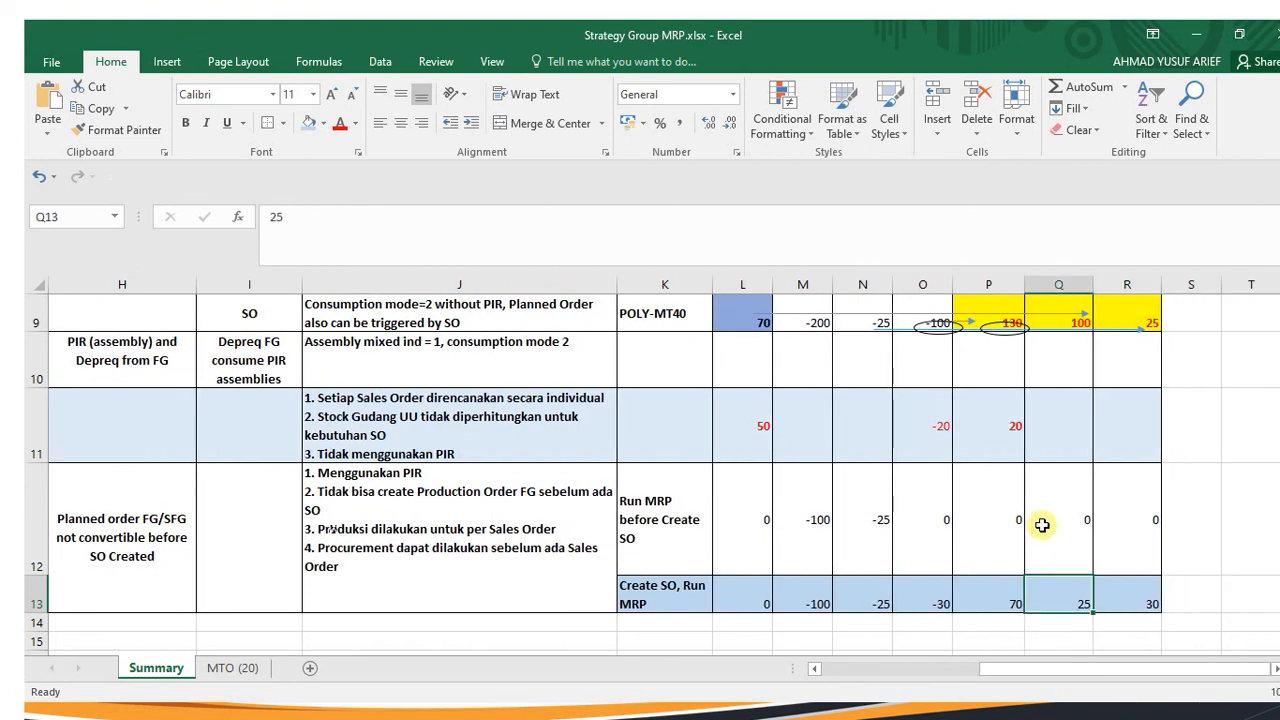
{"action": "key", "text": "Left"}
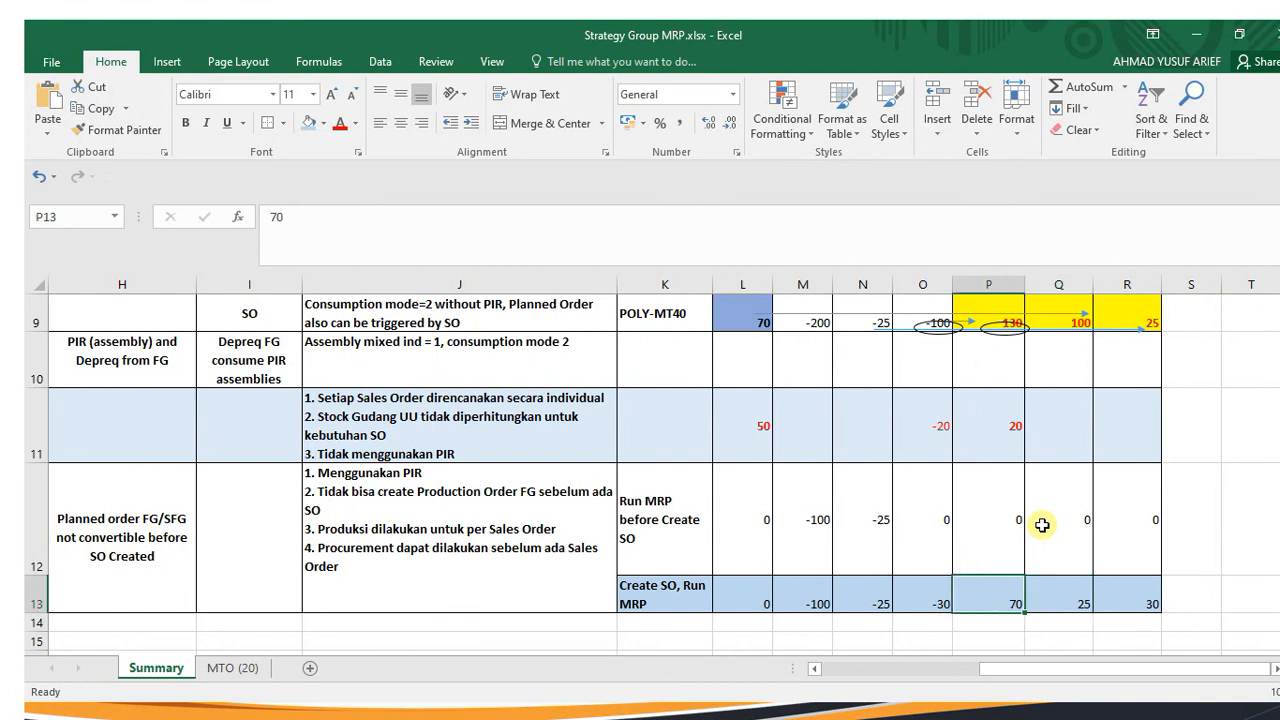
{"action": "key", "text": "Left"}
{"action": "key", "text": "Left"}
{"action": "key", "text": "Left"}
{"action": "key", "text": "Right"}
{"action": "key", "text": "Right"}
{"action": "key", "text": "Right"}
{"action": "key", "text": "Right"}
{"action": "key", "text": "Right"}
{"action": "key", "text": "Left"}
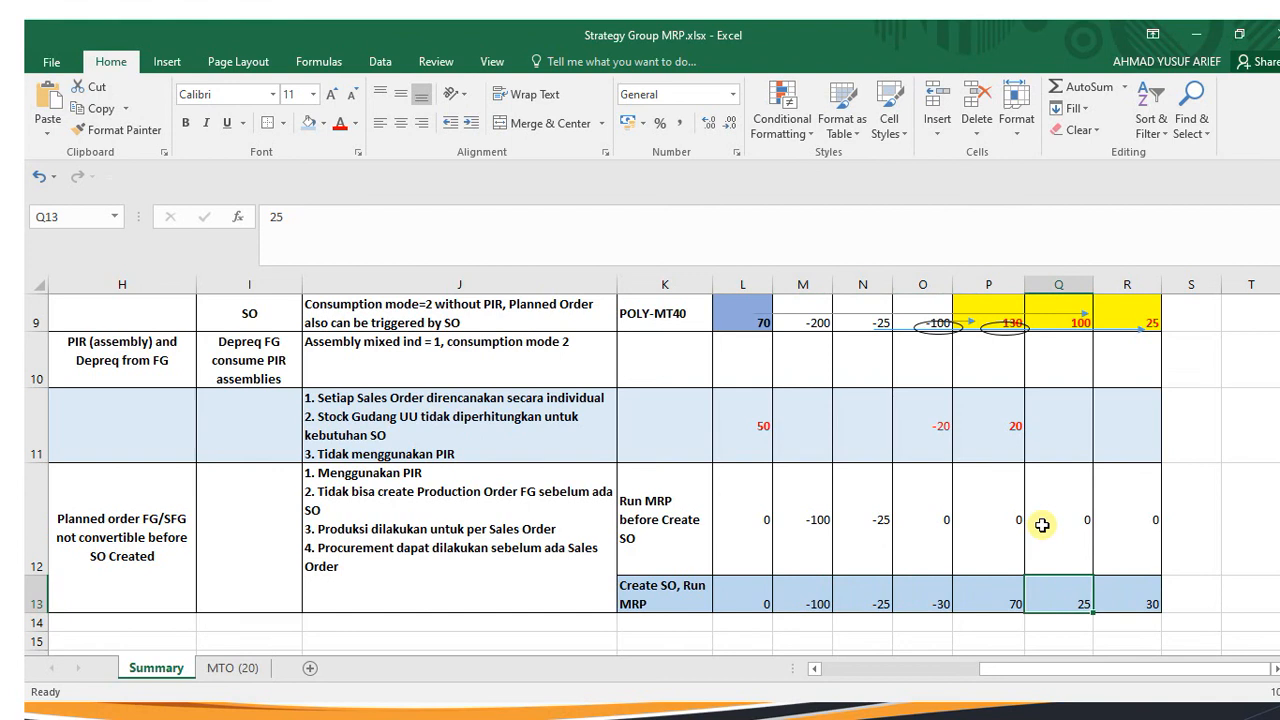
{"action": "key", "text": "Right"}
{"action": "key", "text": "Left"}
{"action": "key", "text": "Right"}
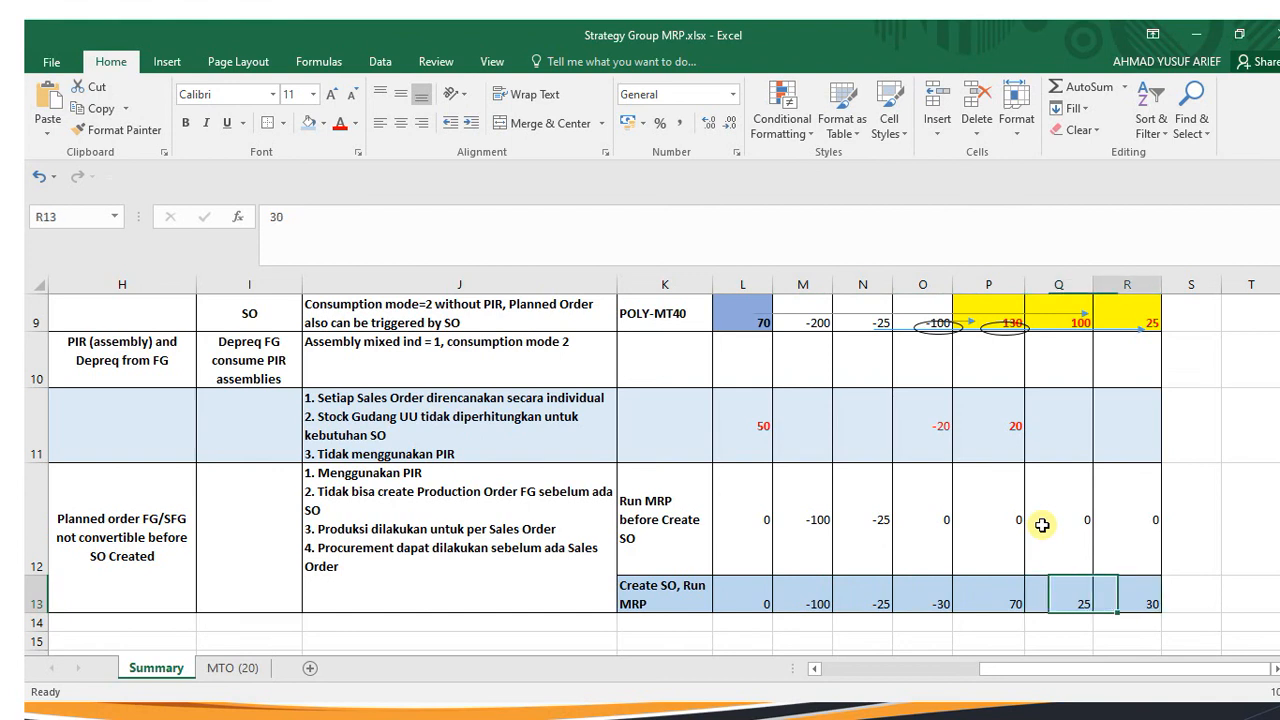
{"action": "key", "text": "Right"}
{"action": "key", "text": "Left"}
{"action": "key", "text": "Right"}
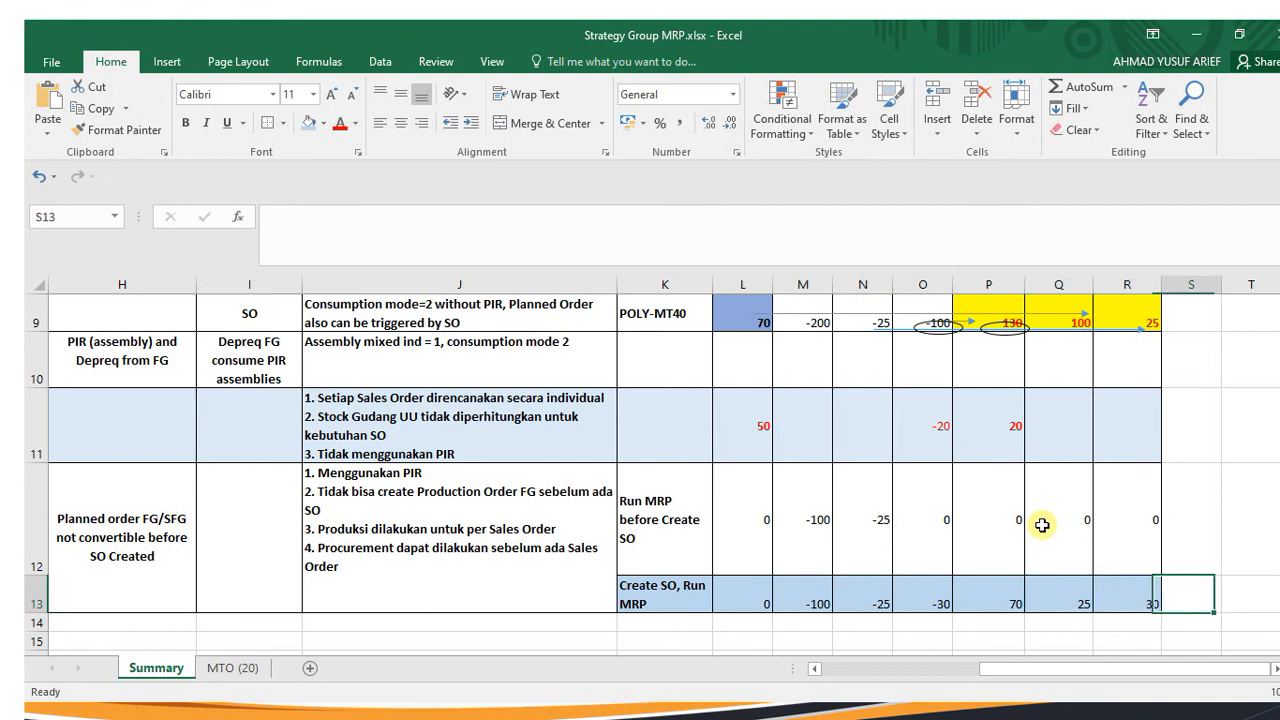
{"action": "key", "text": "Left"}
{"action": "key", "text": "Left"}
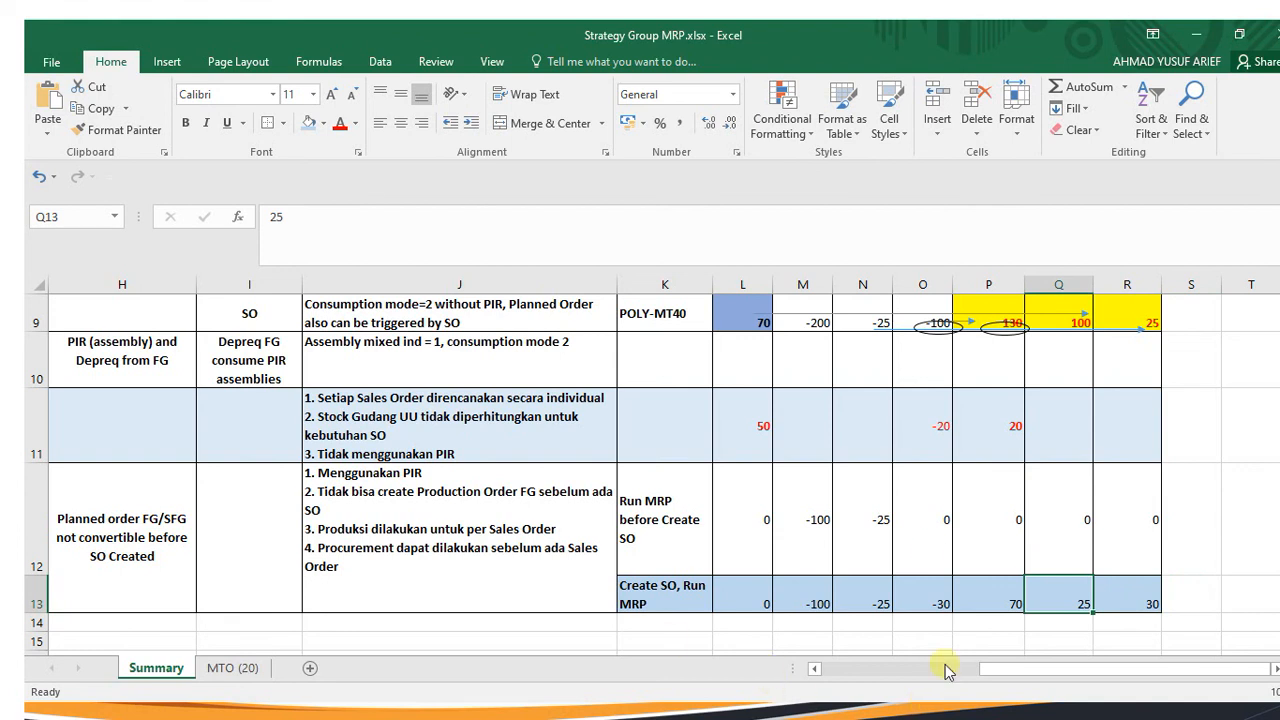
Revisit the strategy 50 remarks and go back through that row to its first column
{"action": "left_click", "coordinate": [460, 540]}
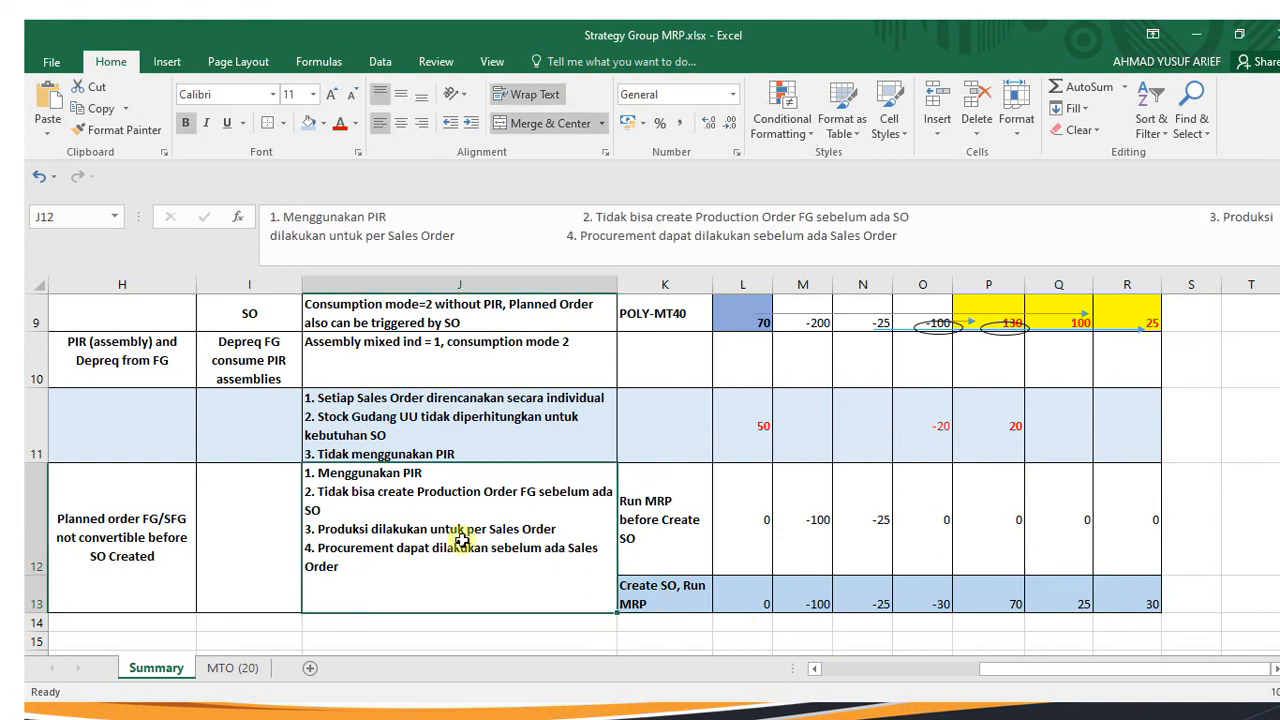
{"action": "key", "text": "Left"}
{"action": "key", "text": "Left"}
{"action": "key", "text": "Left"}
{"action": "key", "text": "Left"}
{"action": "key", "text": "Left"}
{"action": "key", "text": "Left"}
{"action": "key", "text": "Left"}
{"action": "key", "text": "Left"}
{"action": "key", "text": "Left"}
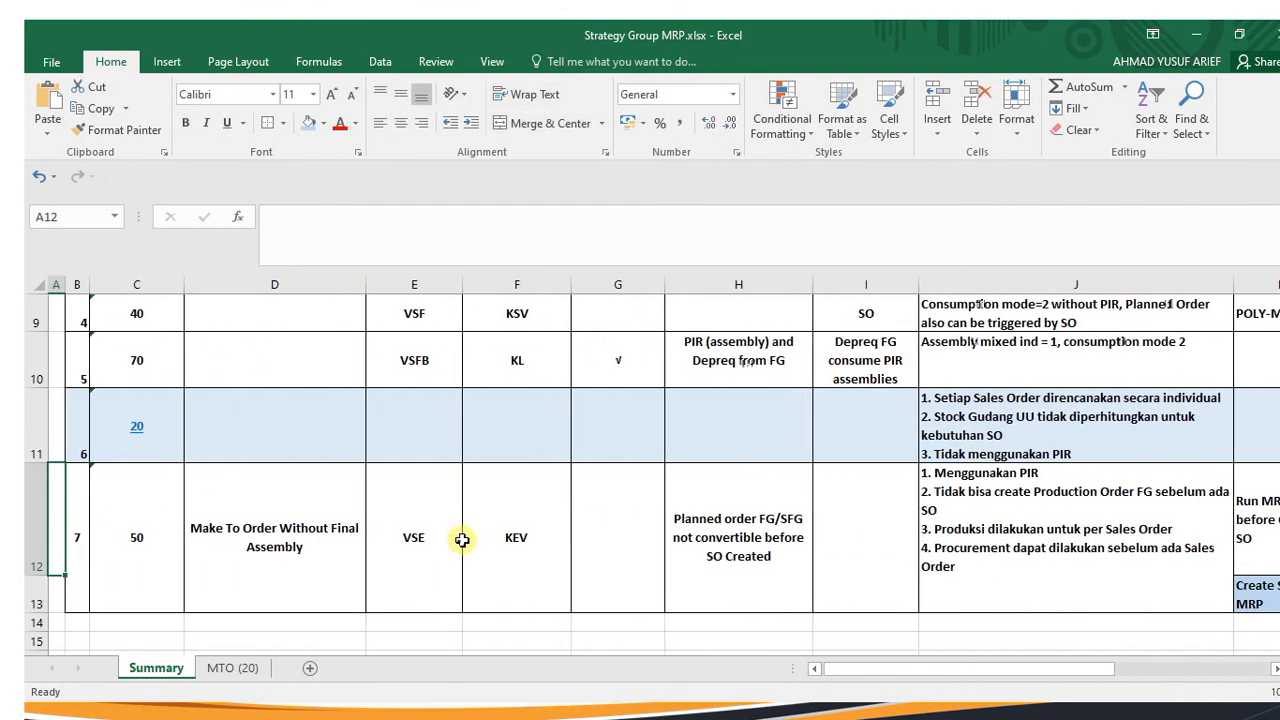
Review the strategy 20 row and its remarks for comparison with strategy 50
{"action": "key", "text": "Up"}
{"action": "key", "text": "Up"}
{"action": "key", "text": "Right"}
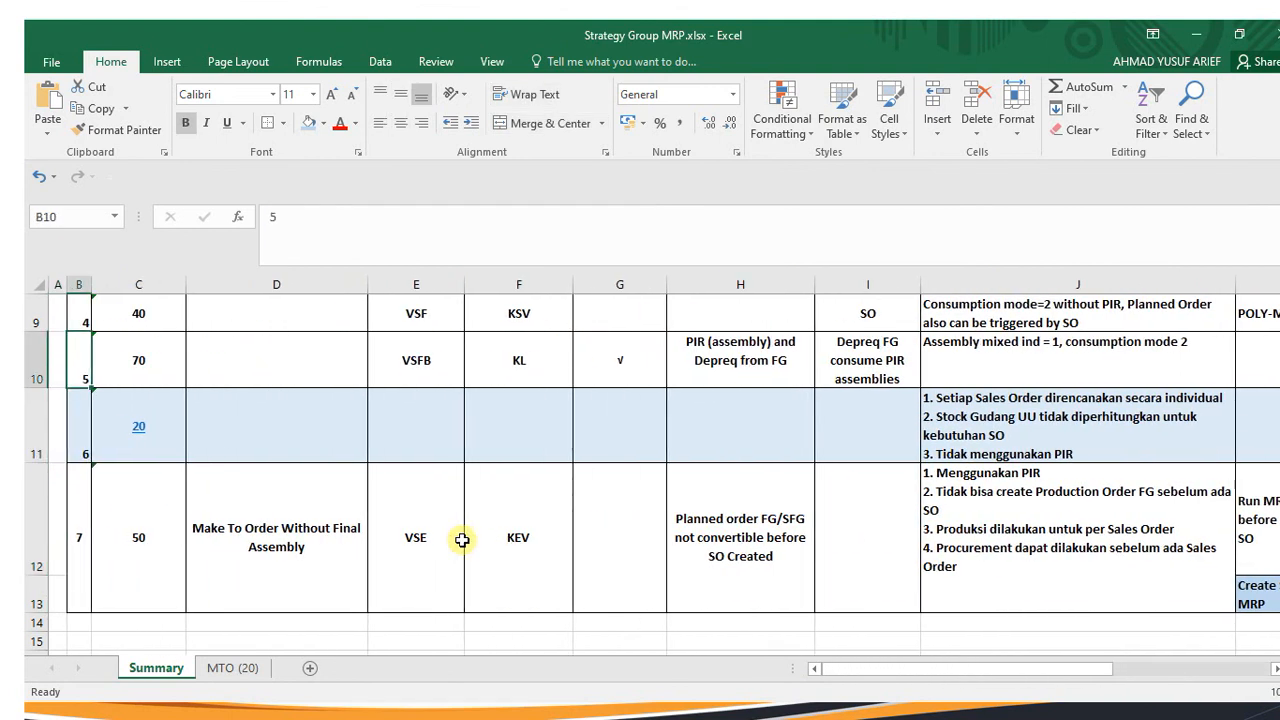
{"action": "key", "text": "Down"}
{"action": "key", "text": "Right"}
{"action": "key", "text": "Right"}
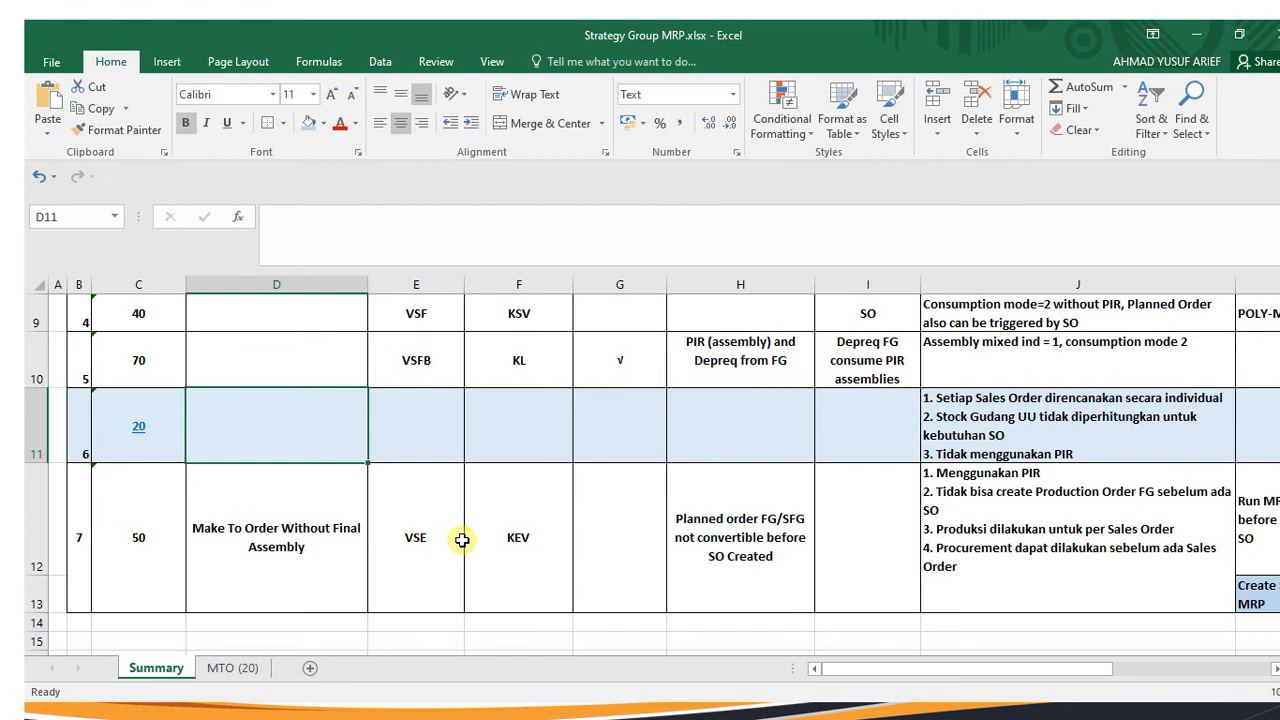
{"action": "key", "text": "Right"}
{"action": "key", "text": "Right"}
{"action": "key", "text": "Right"}
{"action": "key", "text": "Right"}
{"action": "key", "text": "Right"}
{"action": "key", "text": "Right"}
{"action": "key", "text": "Right"}
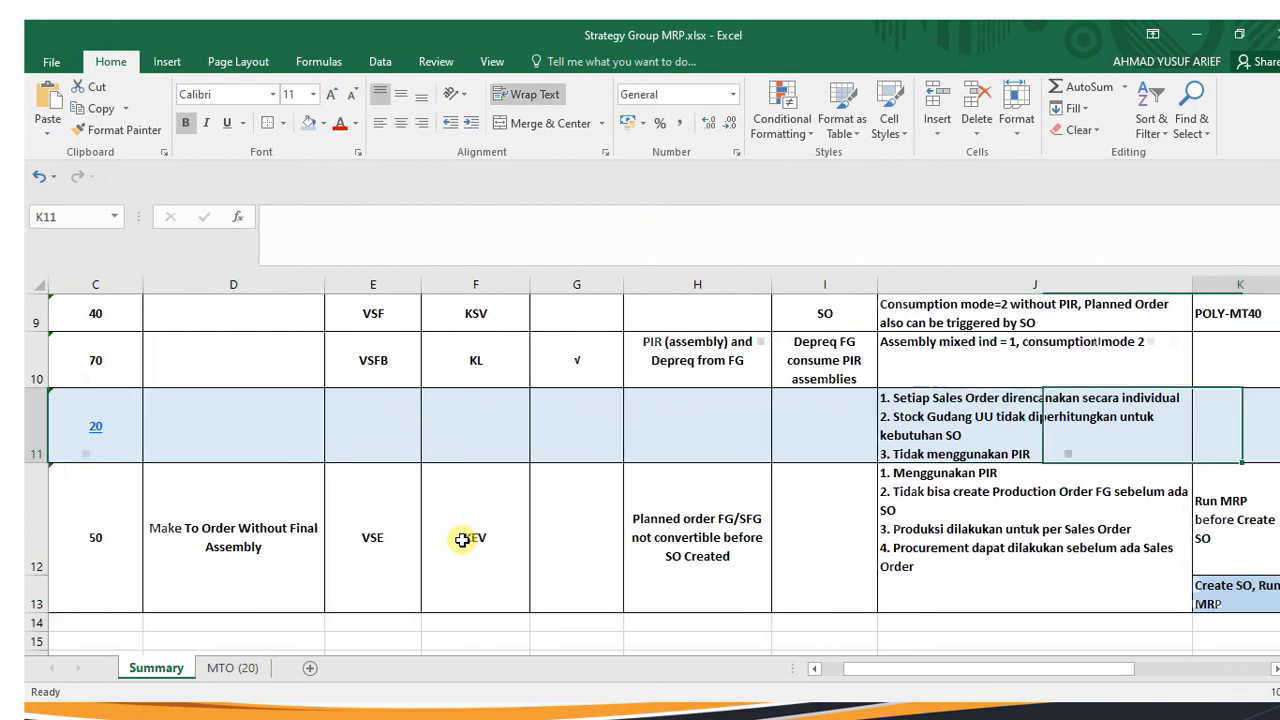
{"action": "key", "text": "Left"}
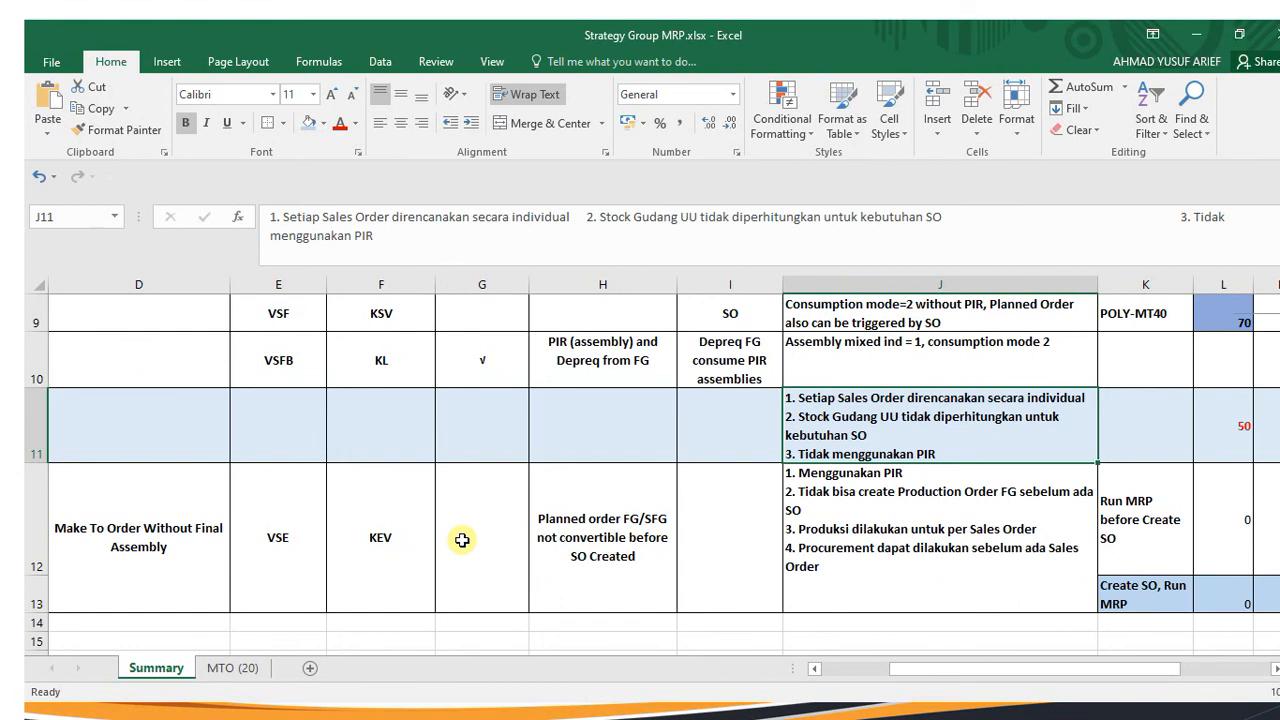
{"action": "key", "text": "Right"}
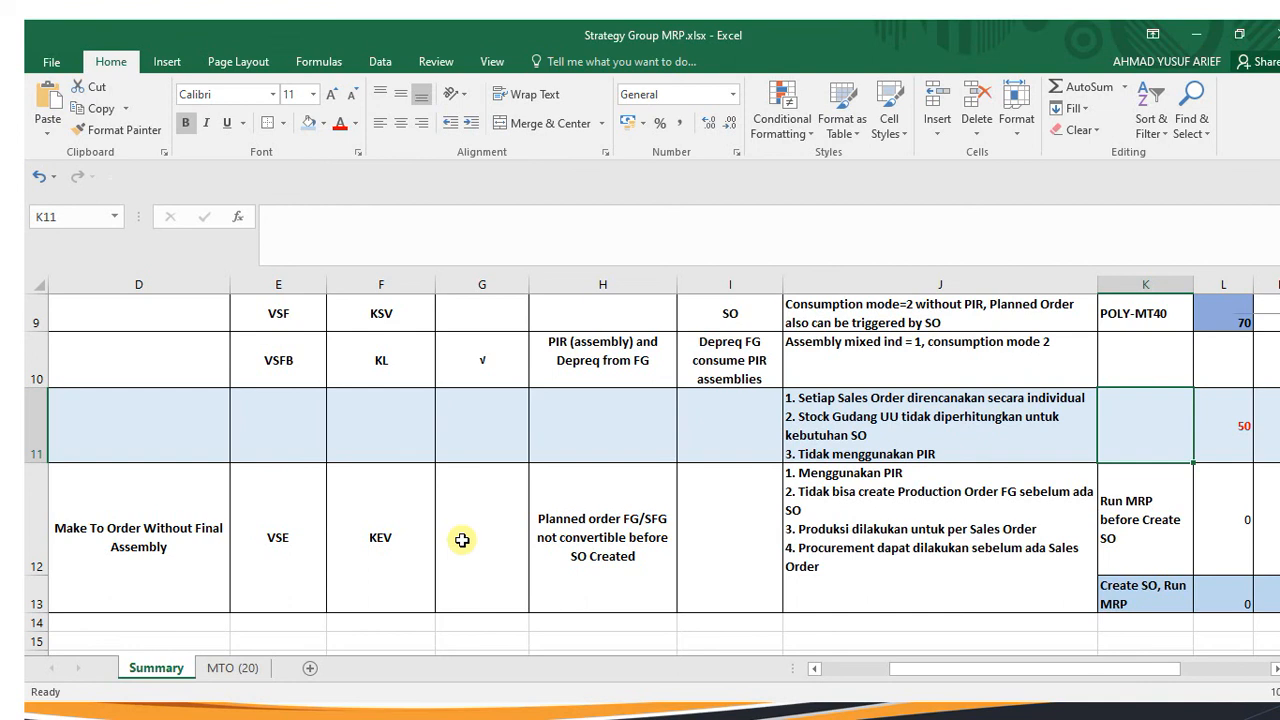
{"action": "key", "text": "Right"}
{"action": "key", "text": "Left"}
{"action": "key", "text": "Left"}
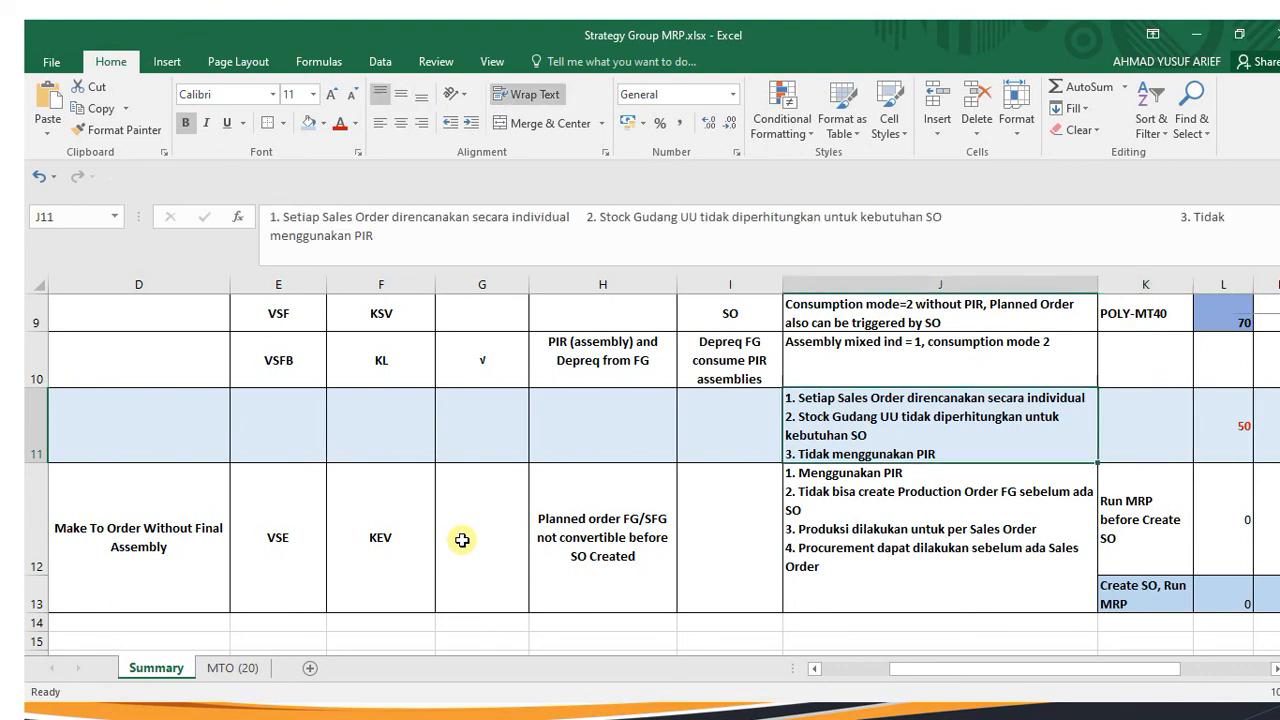
{"action": "key", "text": "Right"}
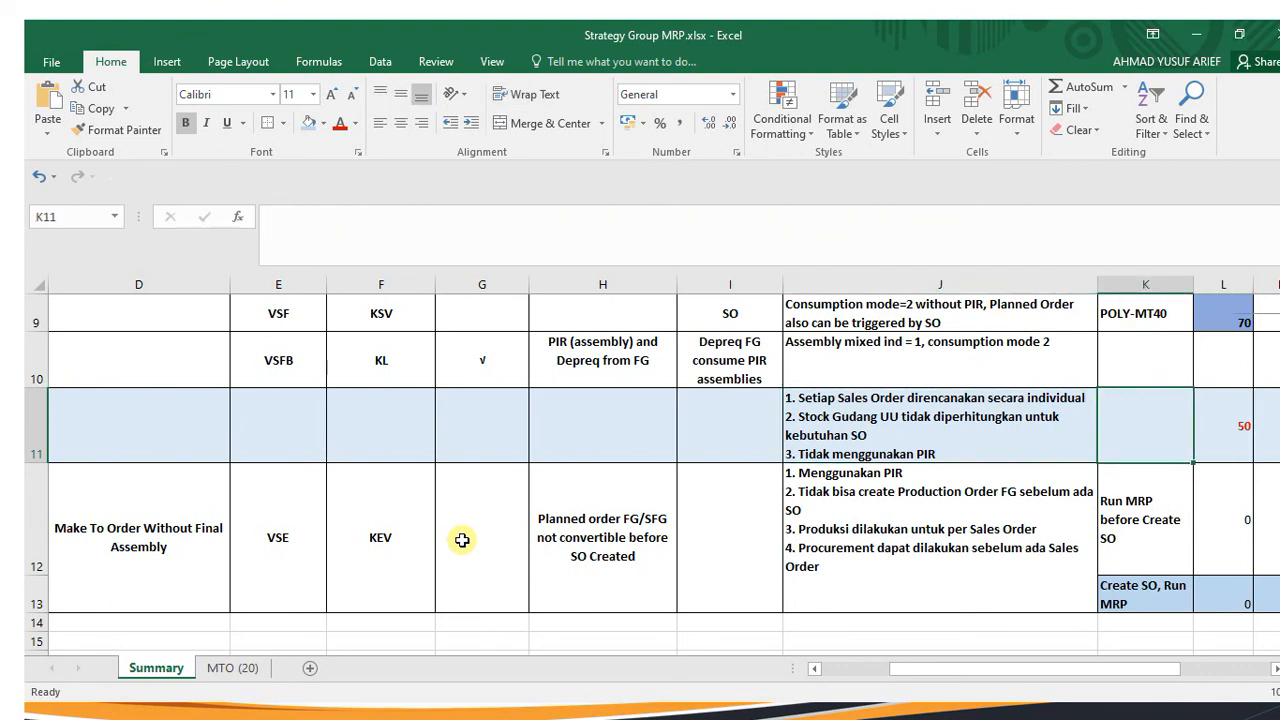
{"action": "key", "text": "Left"}
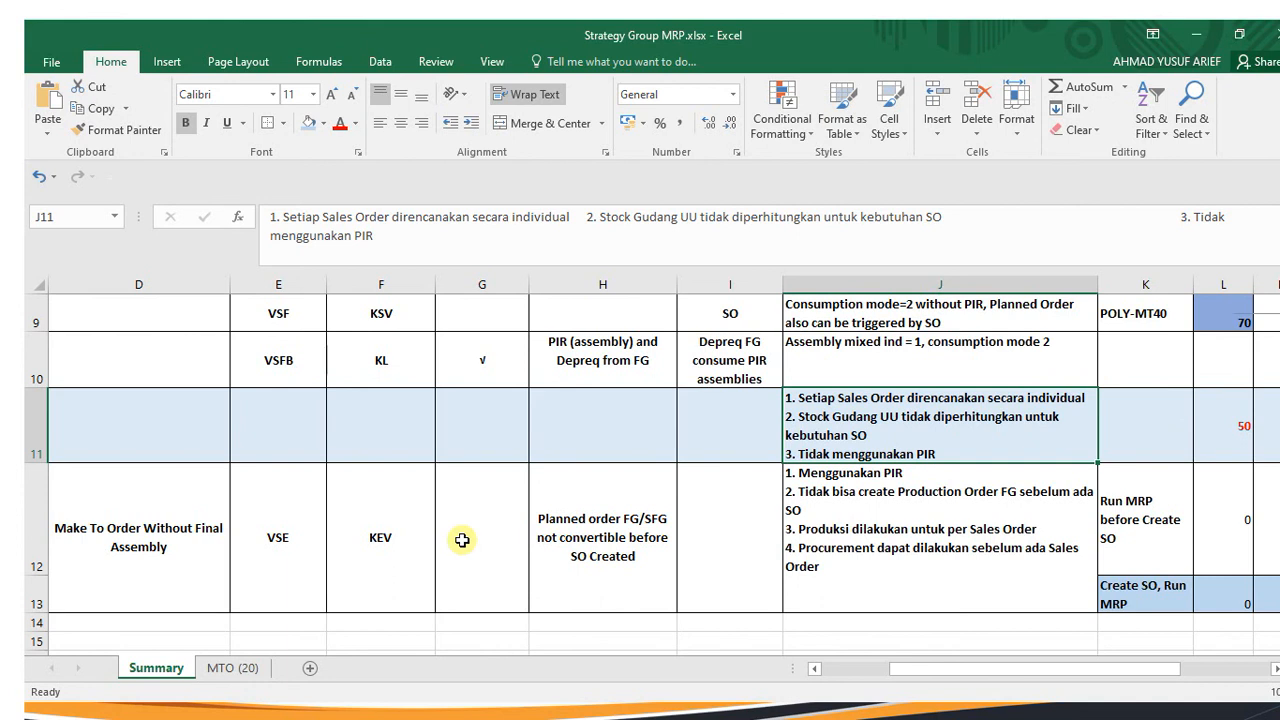
Examine the strategy 20 example quantities in columns L to P of row 11
{"action": "key", "text": "Right"}
{"action": "key", "text": "Right"}
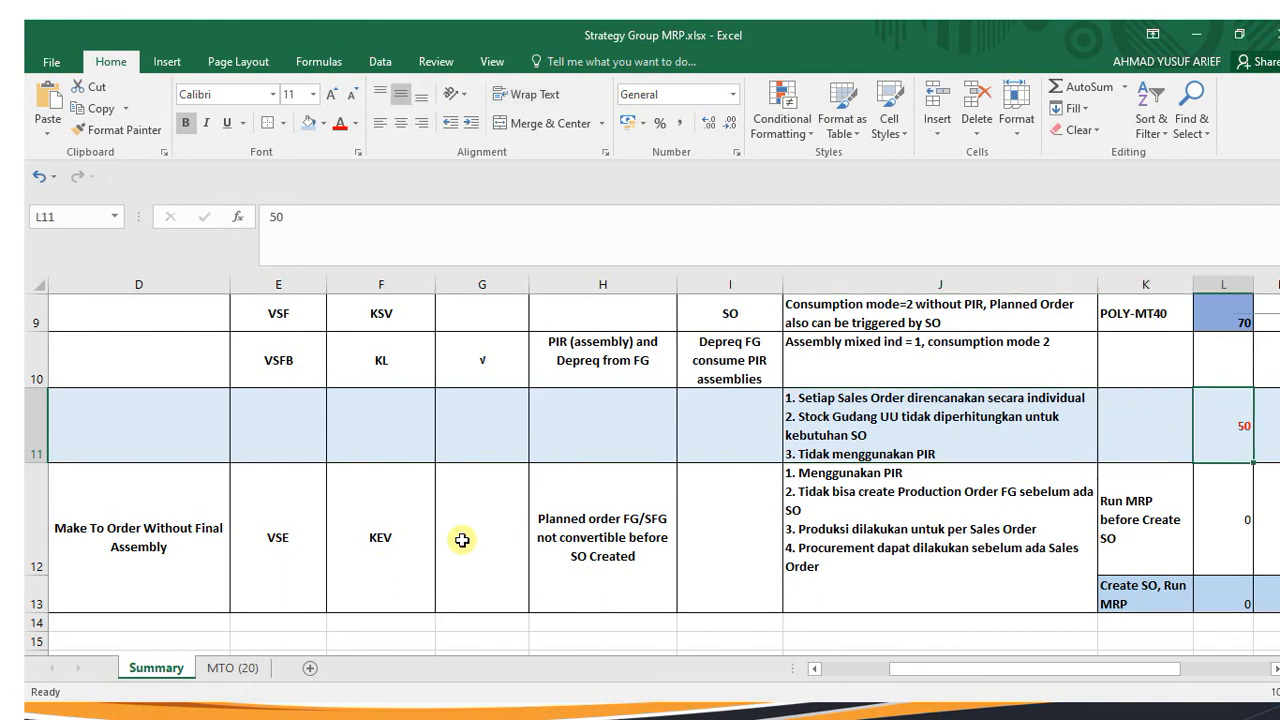
{"action": "key", "text": "Right"}
{"action": "key", "text": "Right"}
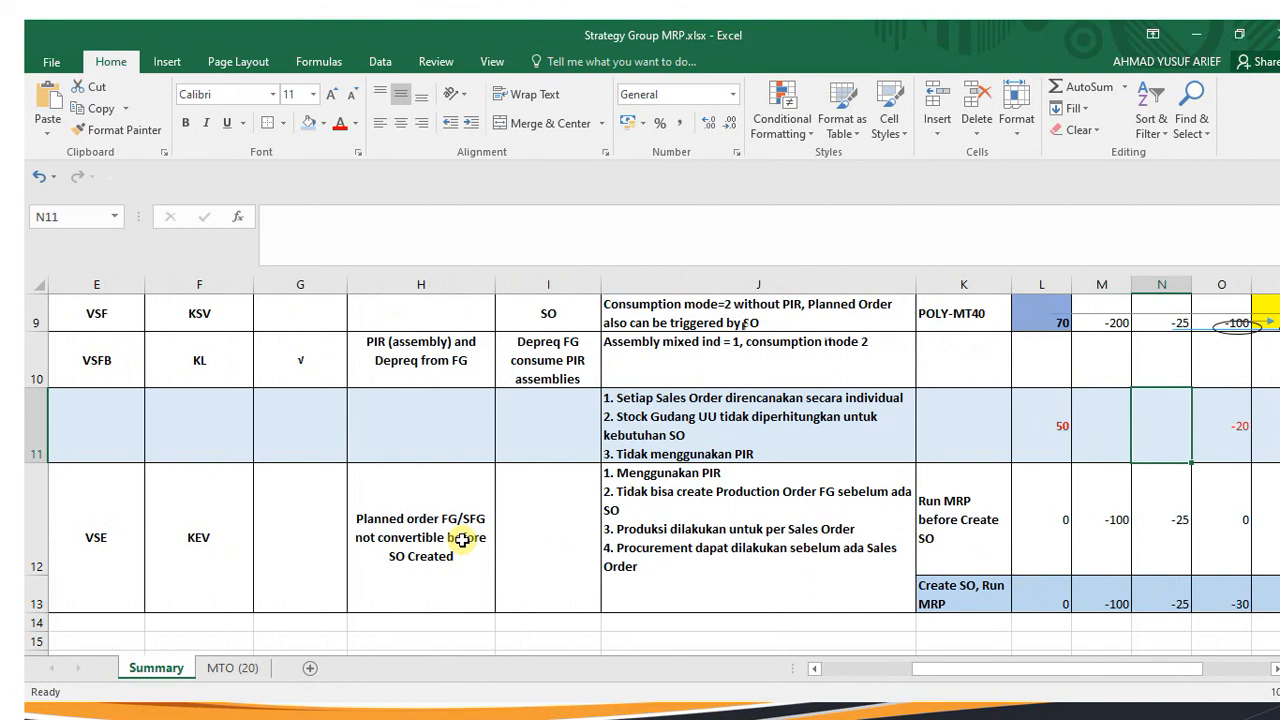
{"action": "key", "text": "Left"}
{"action": "key", "text": "Up"}
{"action": "key", "text": "Left"}
{"action": "key", "text": "Down"}
{"action": "key", "text": "Left"}
{"action": "key", "text": "Right"}
{"action": "key", "text": "Right"}
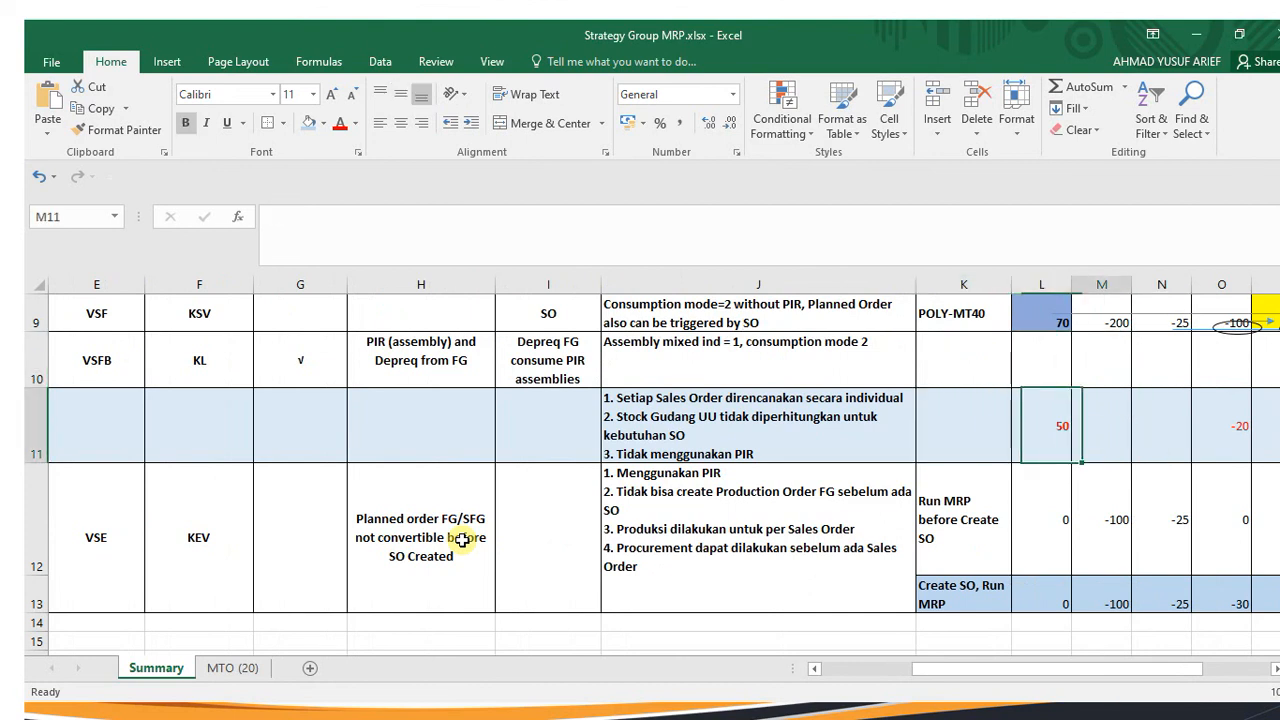
{"action": "key", "text": "Right"}
{"action": "key", "text": "Right"}
{"action": "key", "text": "Right"}
{"action": "key", "text": "Right"}
{"action": "key", "text": "Left"}
{"action": "key", "text": "Left"}
{"action": "key", "text": "Left"}
{"action": "key", "text": "Left"}
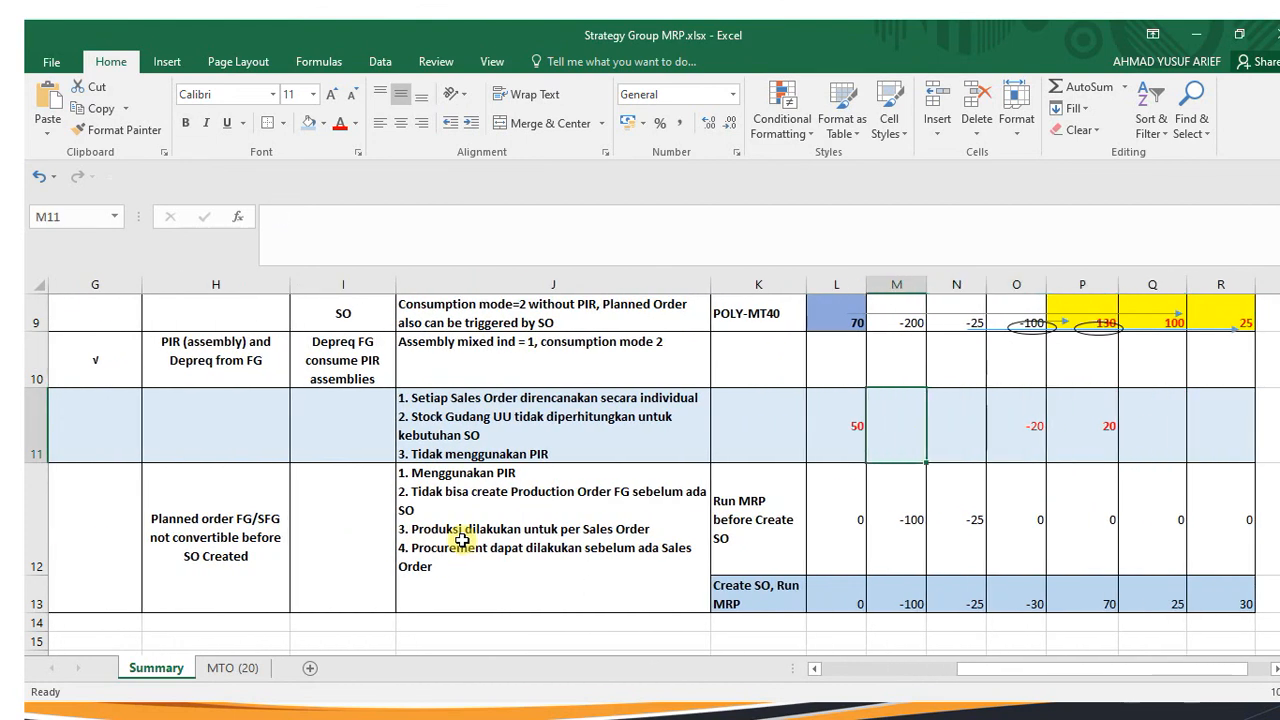
{"action": "key", "text": "Right"}
{"action": "key", "text": "Right"}
{"action": "key", "text": "Right"}
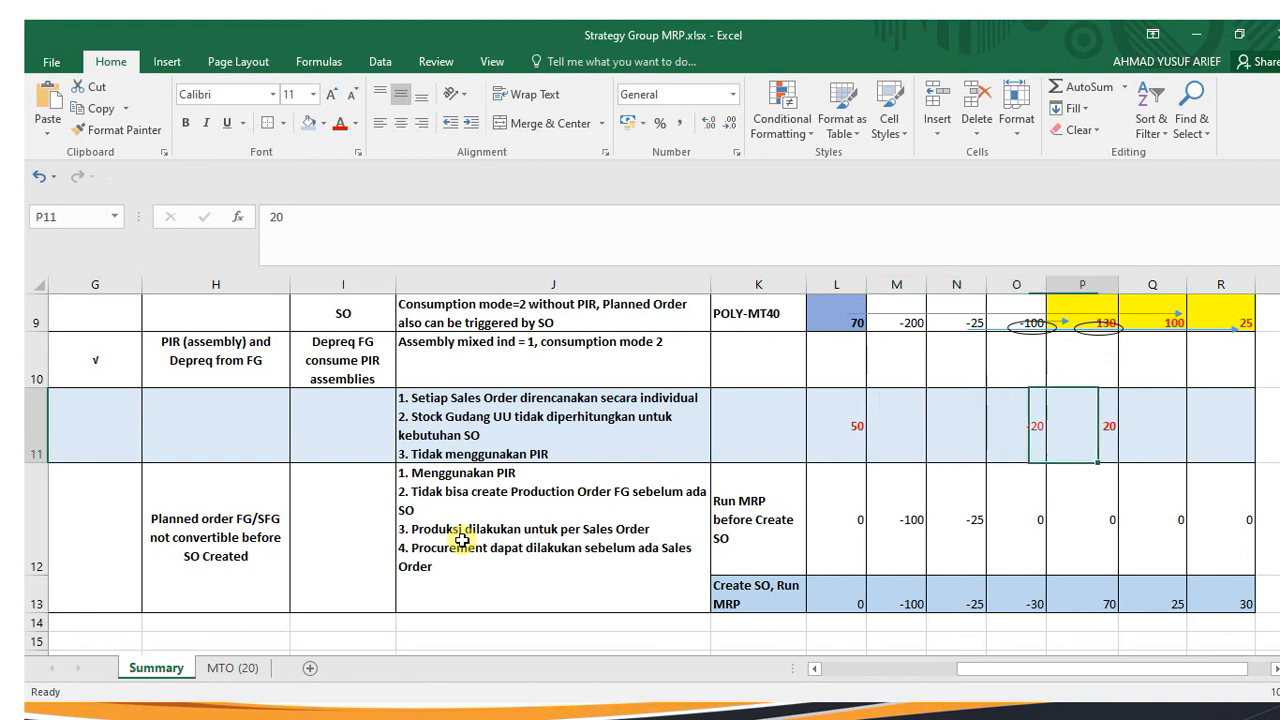
{"action": "key", "text": "Left"}
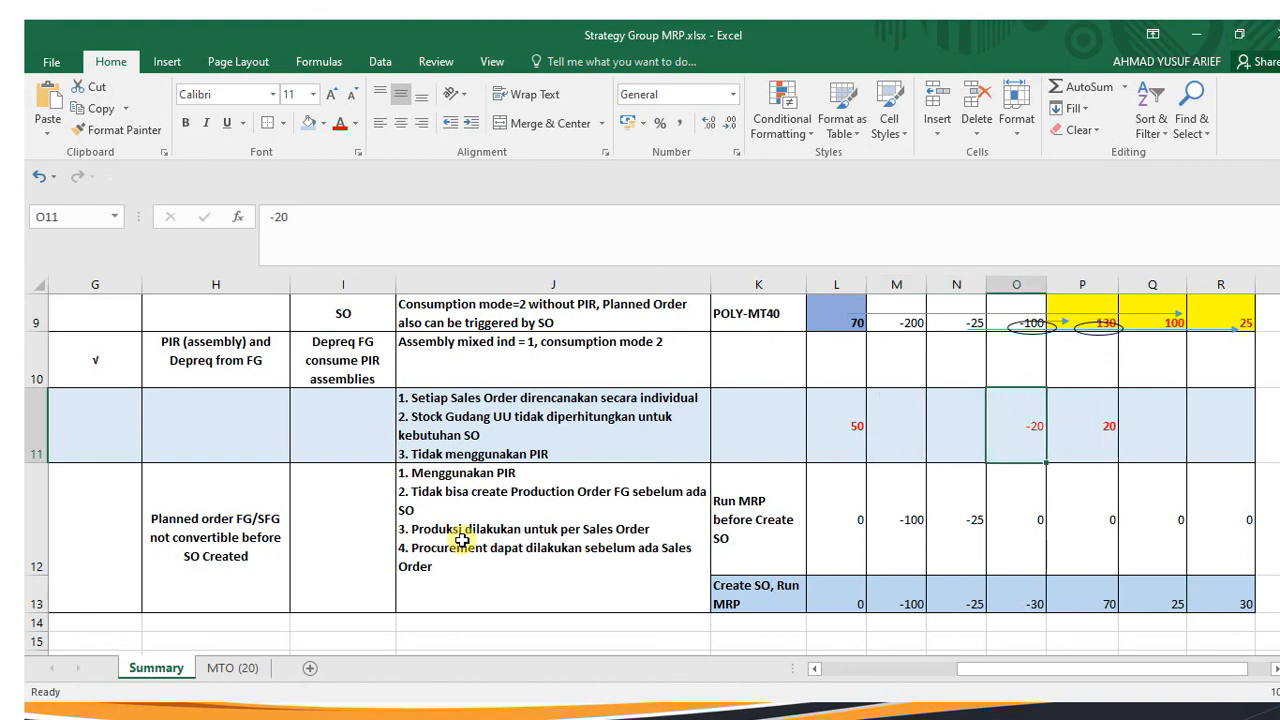
{"action": "key", "text": "Right"}
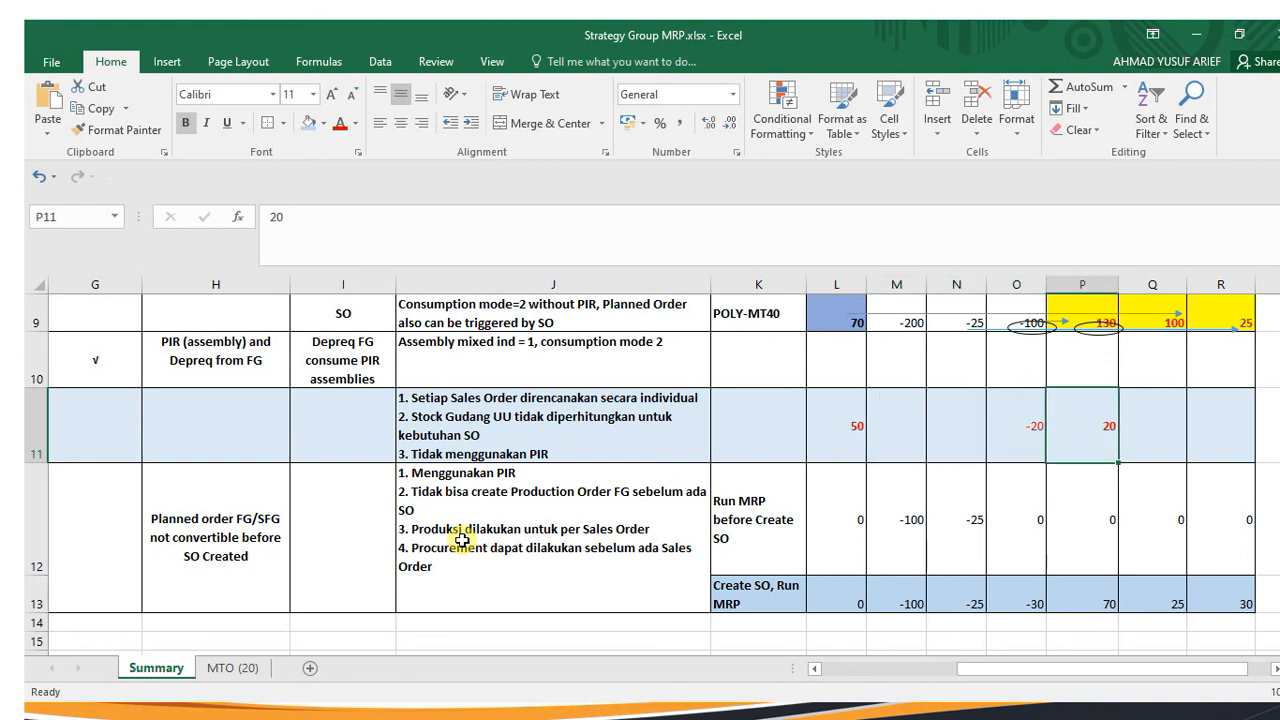
{"action": "key", "text": "Left"}
{"action": "key", "text": "Right"}
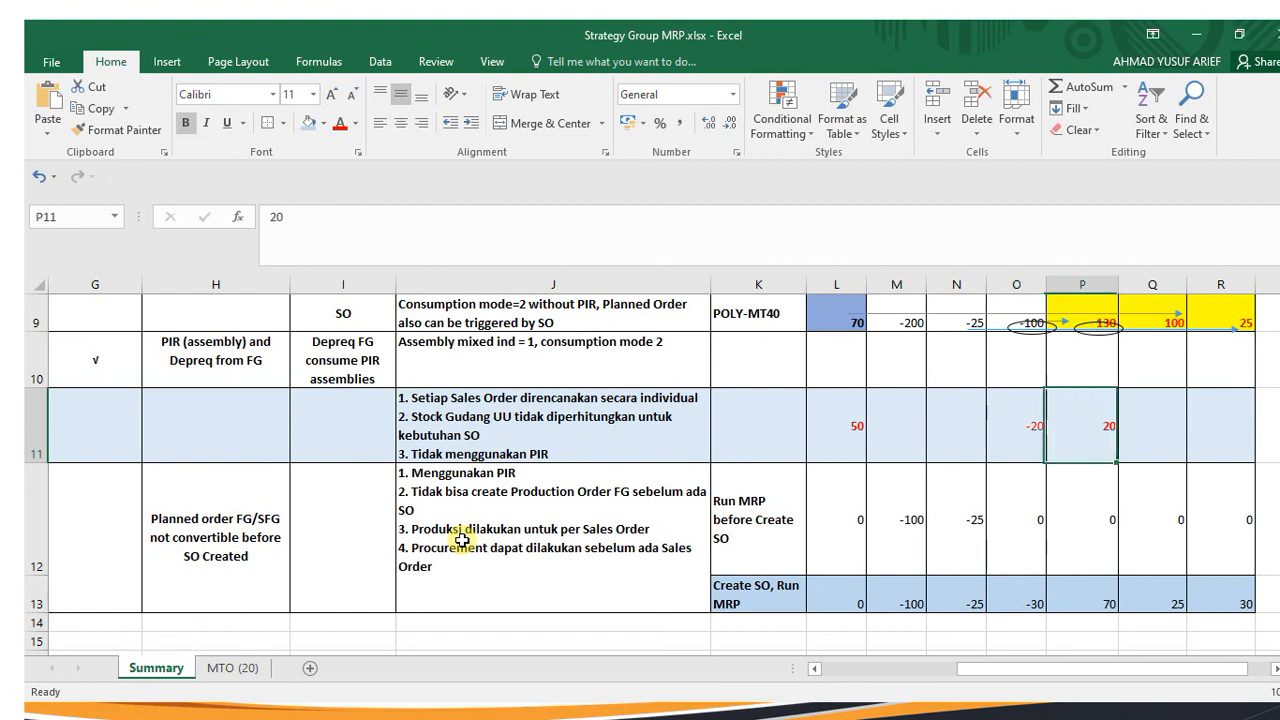
{"action": "key", "text": "Left"}
{"action": "key", "text": "Right"}
{"action": "key", "text": "Right"}
{"action": "key", "text": "Left"}
{"action": "key", "text": "Right"}
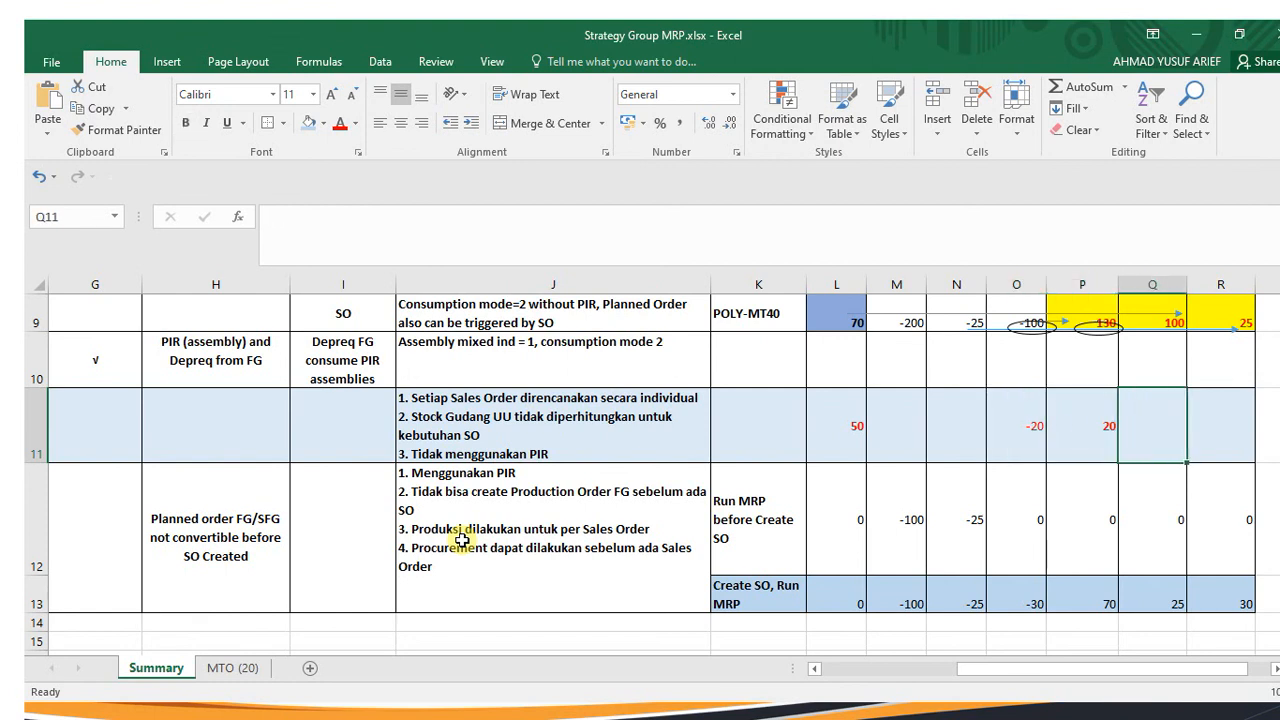
{"action": "key", "text": "Left"}
{"action": "key", "text": "Left"}
{"action": "key", "text": "Left"}
{"action": "key", "text": "Left"}
{"action": "key", "text": "Left"}
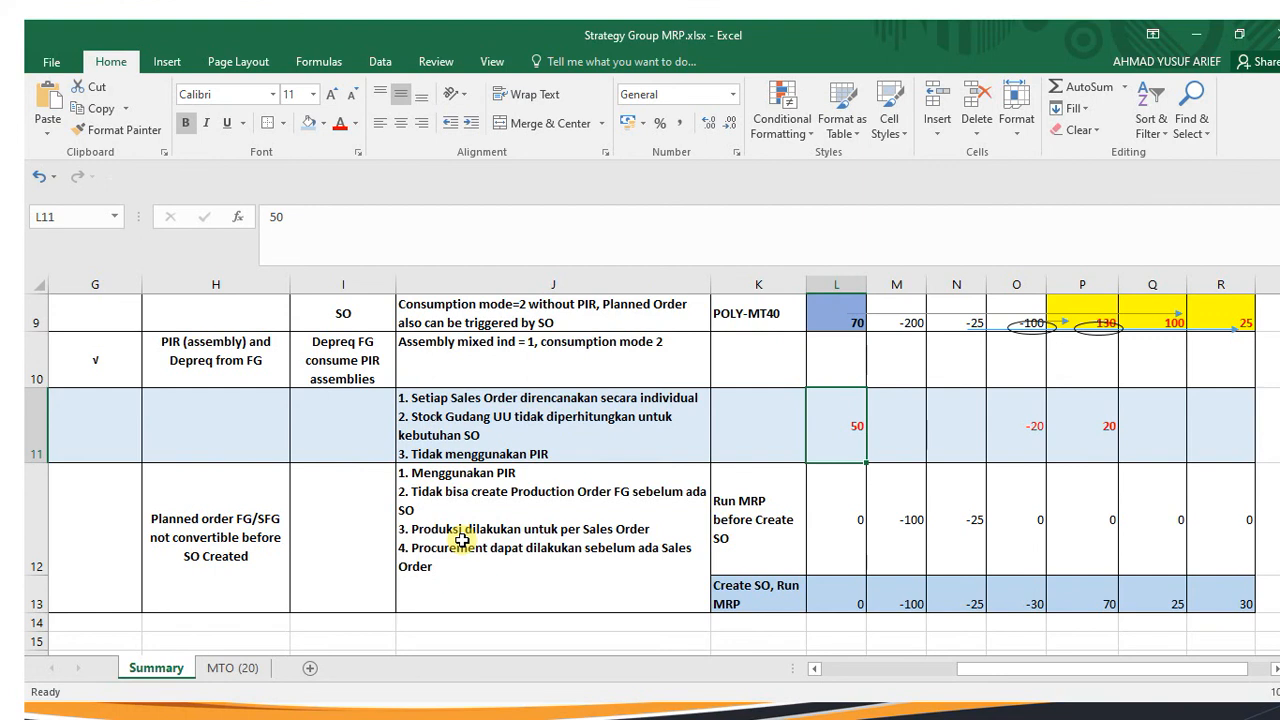
Review the make-to-order flow diagram on the MTO (20) sheet and return to the Summary sheet
{"action": "left_click", "coordinate": [234, 669]}
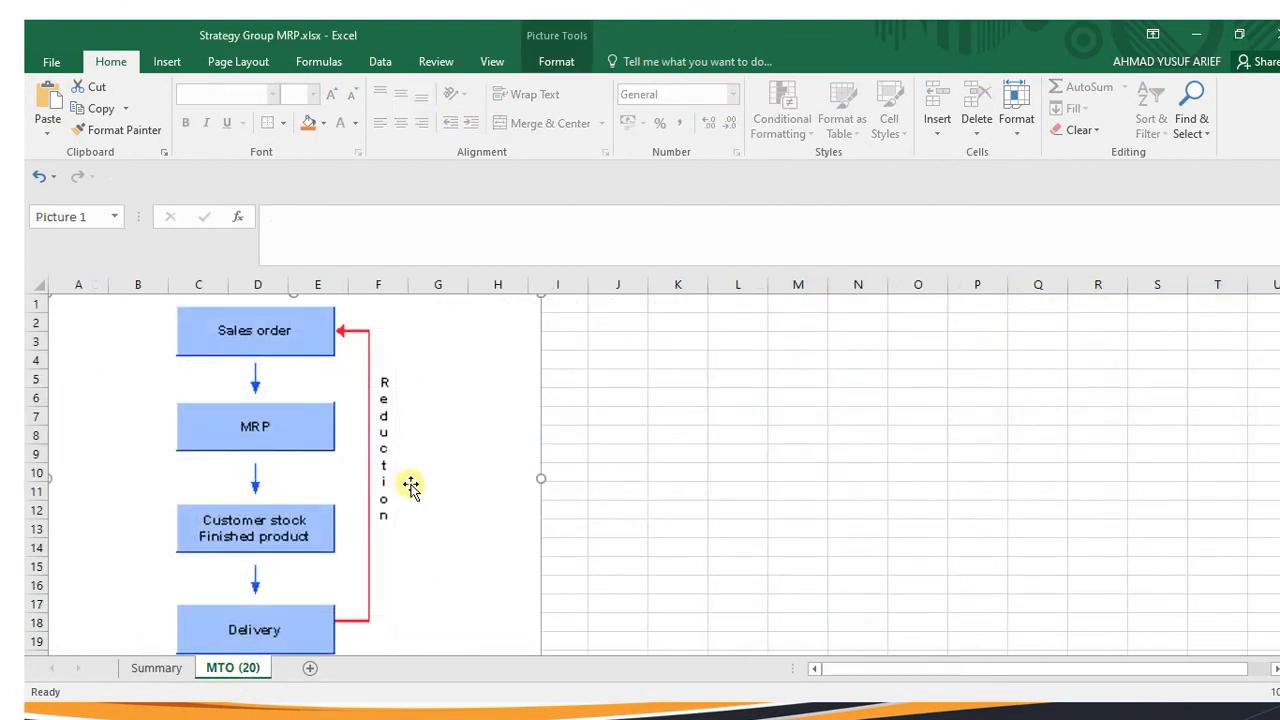
{"action": "scroll", "coordinate": [410, 485], "scroll_direction": "down", "scroll_amount": 1}
{"action": "scroll", "coordinate": [410, 485], "scroll_direction": "up", "scroll_amount": 1}
{"action": "left_click", "coordinate": [152, 674]}
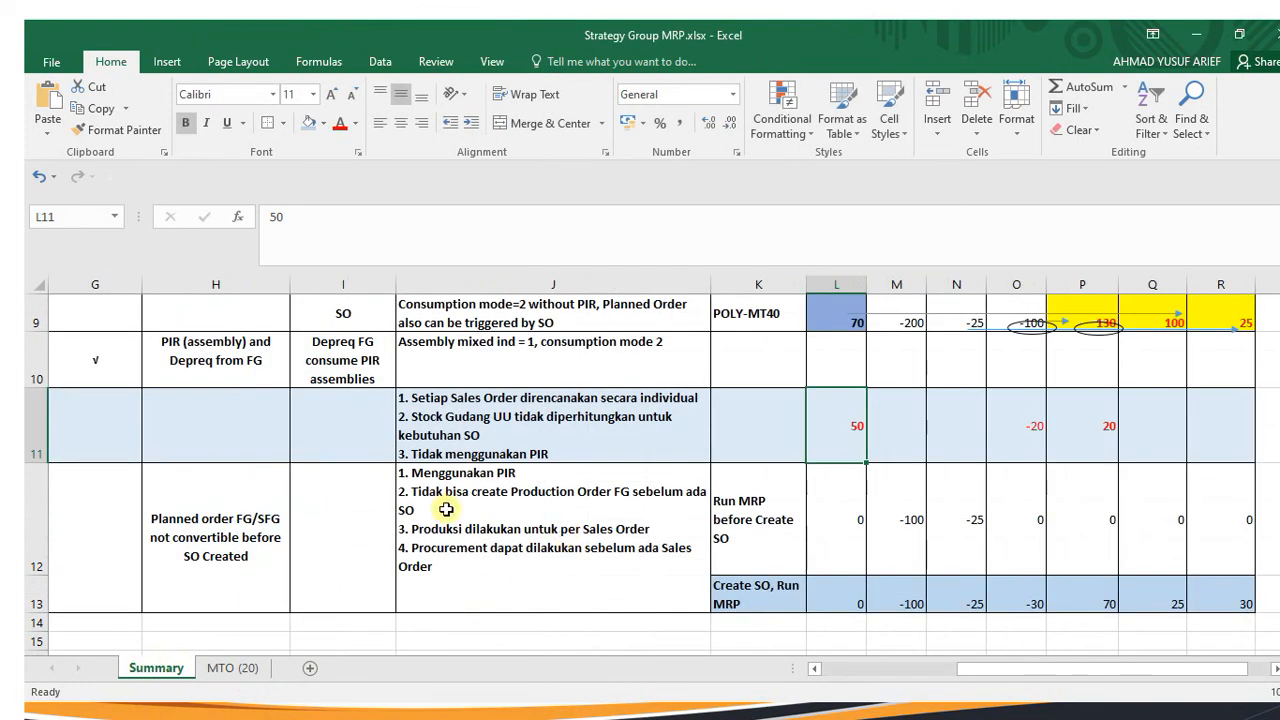
Go back to the start of the strategy 50 row and review its description in column D
{"action": "key", "text": "Up"}
{"action": "key", "text": "Left"}
{"action": "key", "text": "Left"}
{"action": "key", "text": "Left"}
{"action": "key", "text": "Left"}
{"action": "key", "text": "Left"}
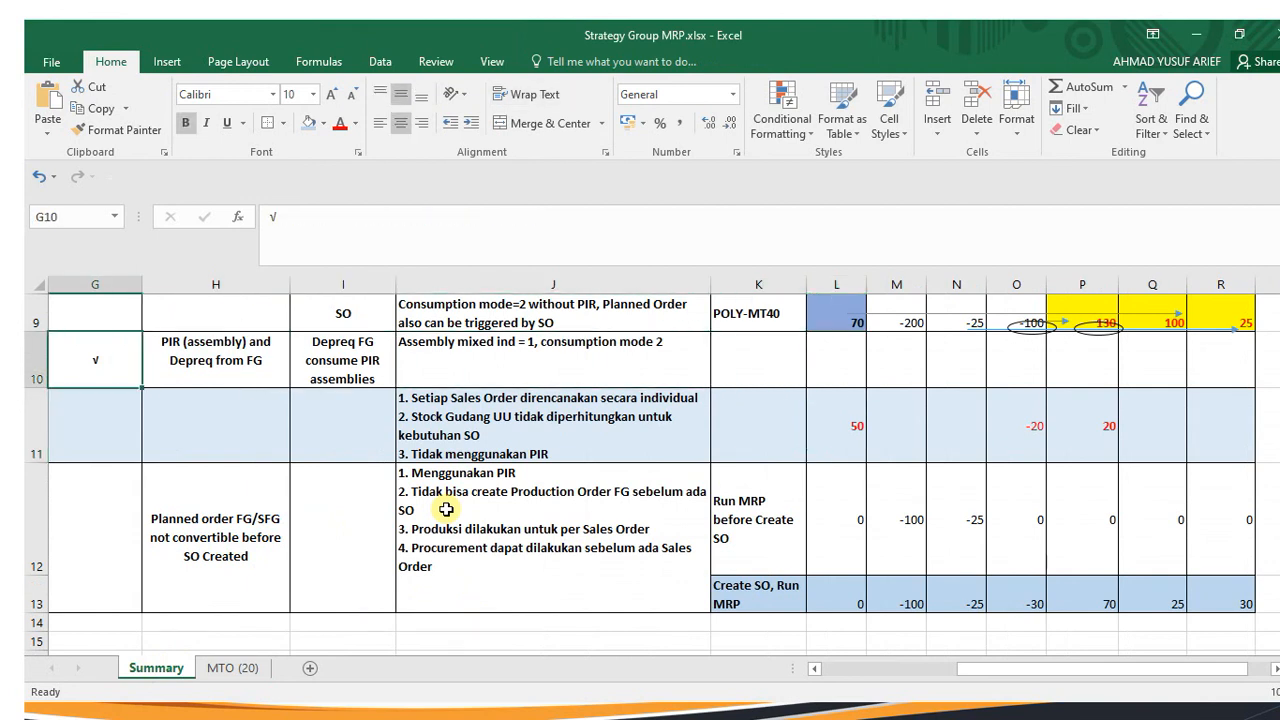
{"action": "key", "text": "Left"}
{"action": "key", "text": "Left"}
{"action": "key", "text": "Left"}
{"action": "key", "text": "Left"}
{"action": "key", "text": "Left"}
{"action": "key", "text": "Left"}
{"action": "key", "text": "Down"}
{"action": "key", "text": "Right"}
{"action": "key", "text": "Down"}
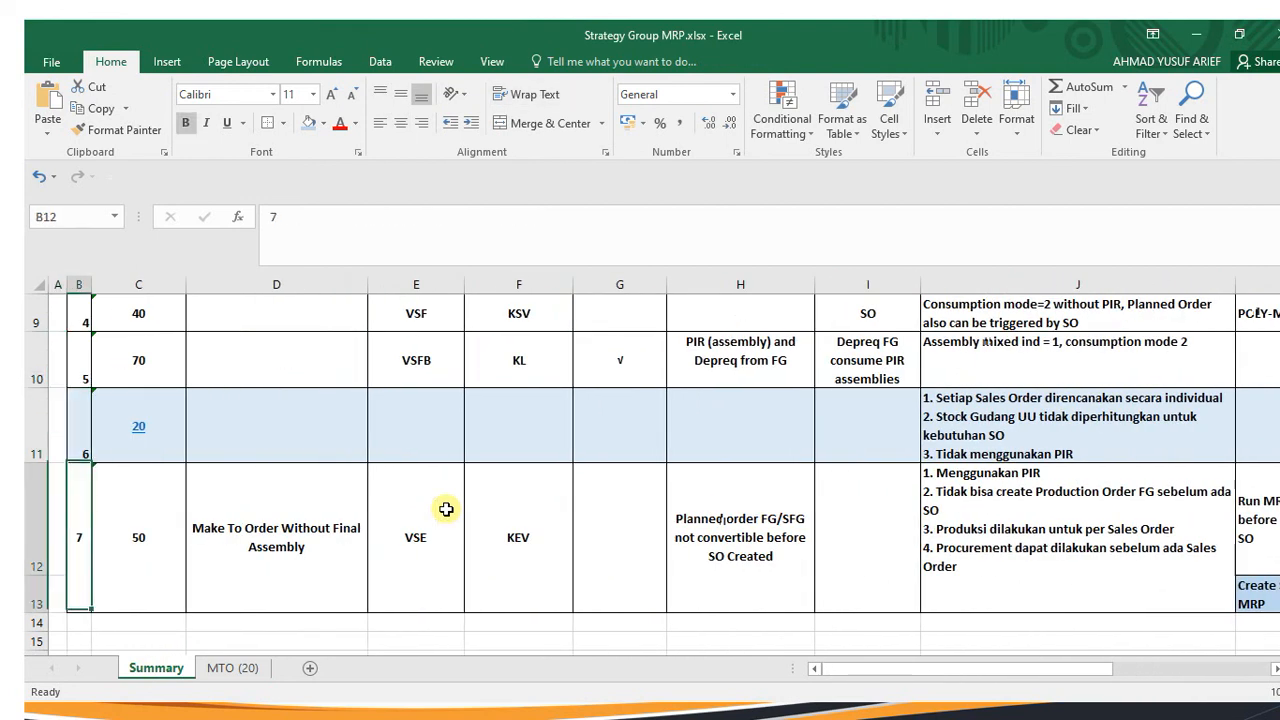
{"action": "key", "text": "Right"}
{"action": "key", "text": "Right"}
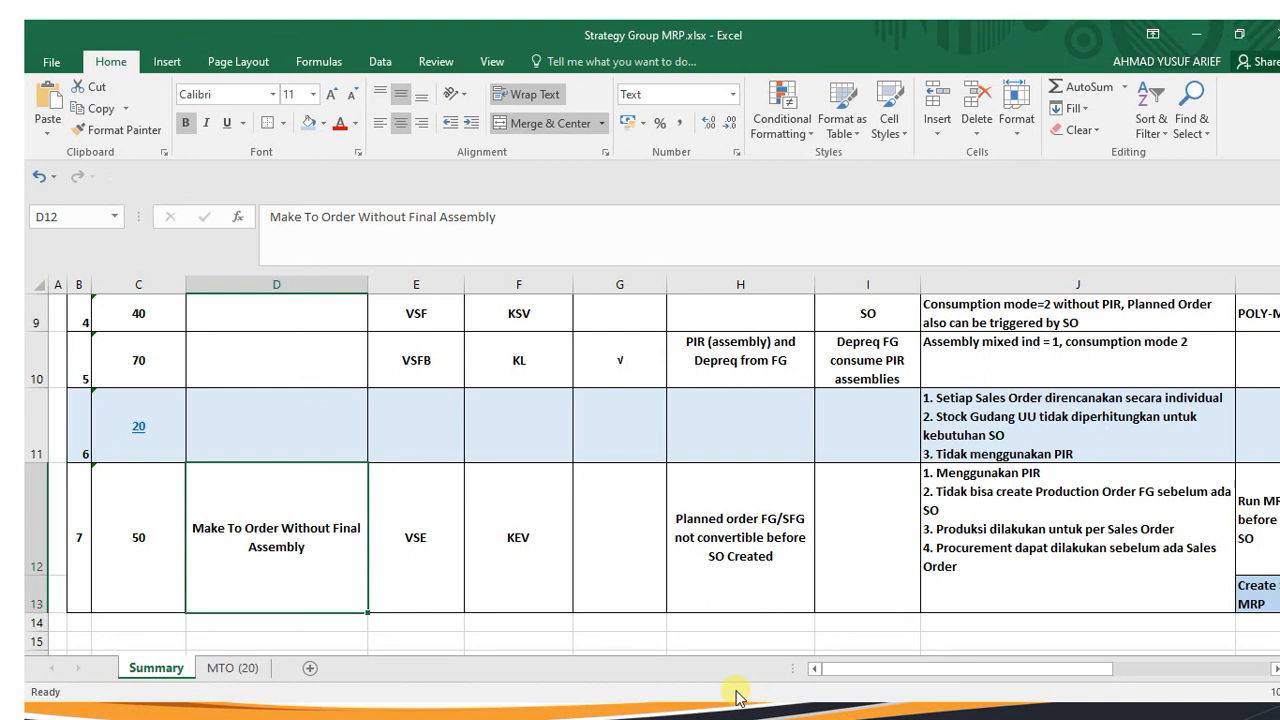
Fill the strategy 40 row with yellow from column B to column O
{"action": "scroll", "coordinate": [363, 618], "scroll_direction": "up", "scroll_amount": 2}
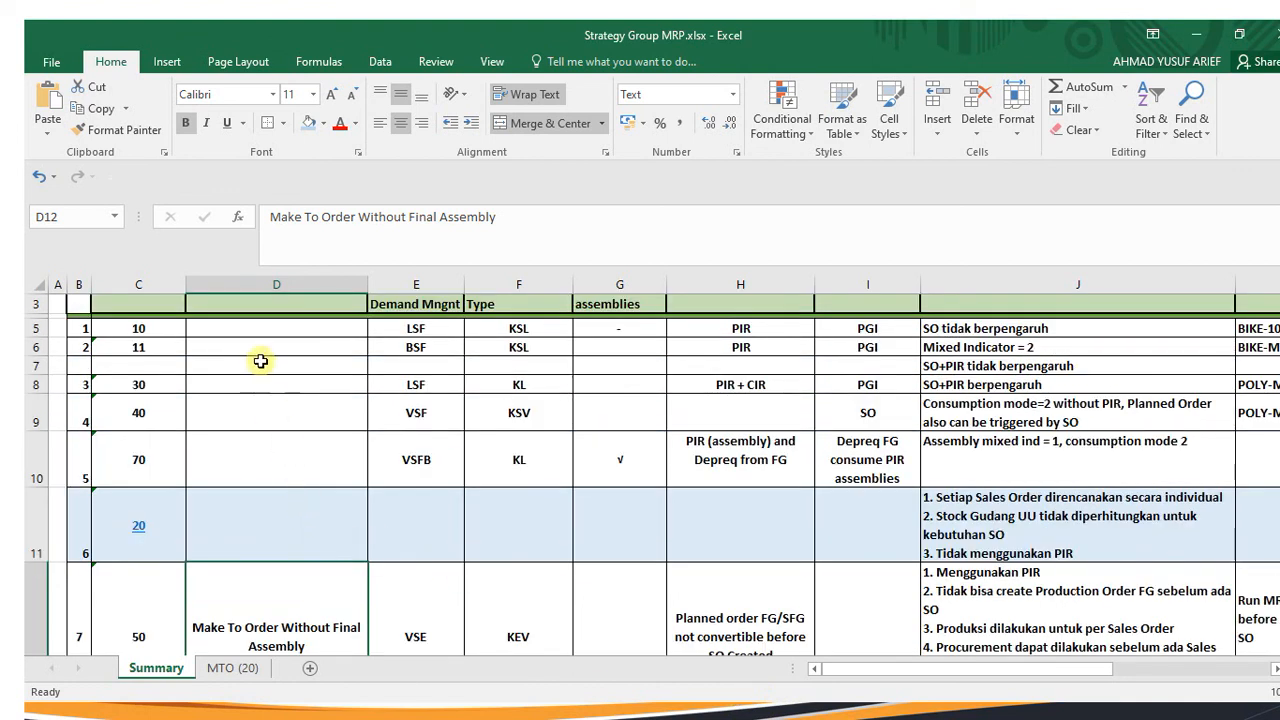
{"action": "left_click", "coordinate": [258, 404]}
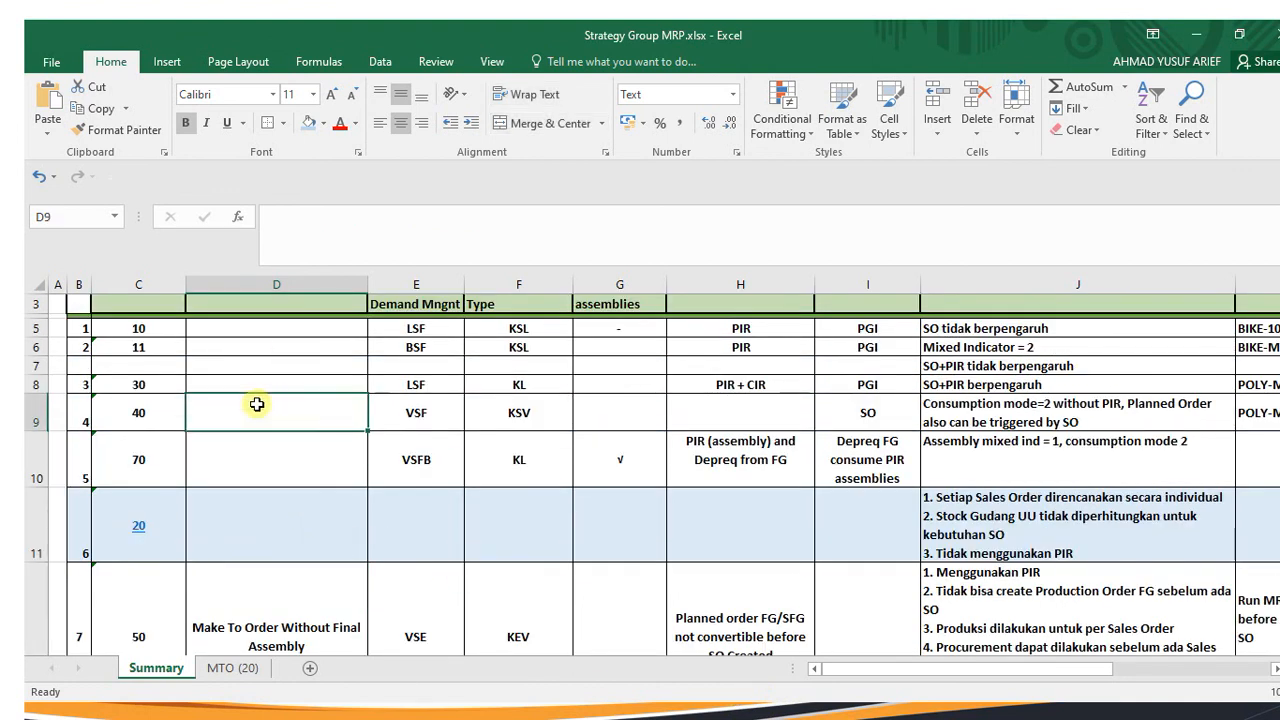
{"action": "key", "text": "Left"}
{"action": "key", "text": "Left"}
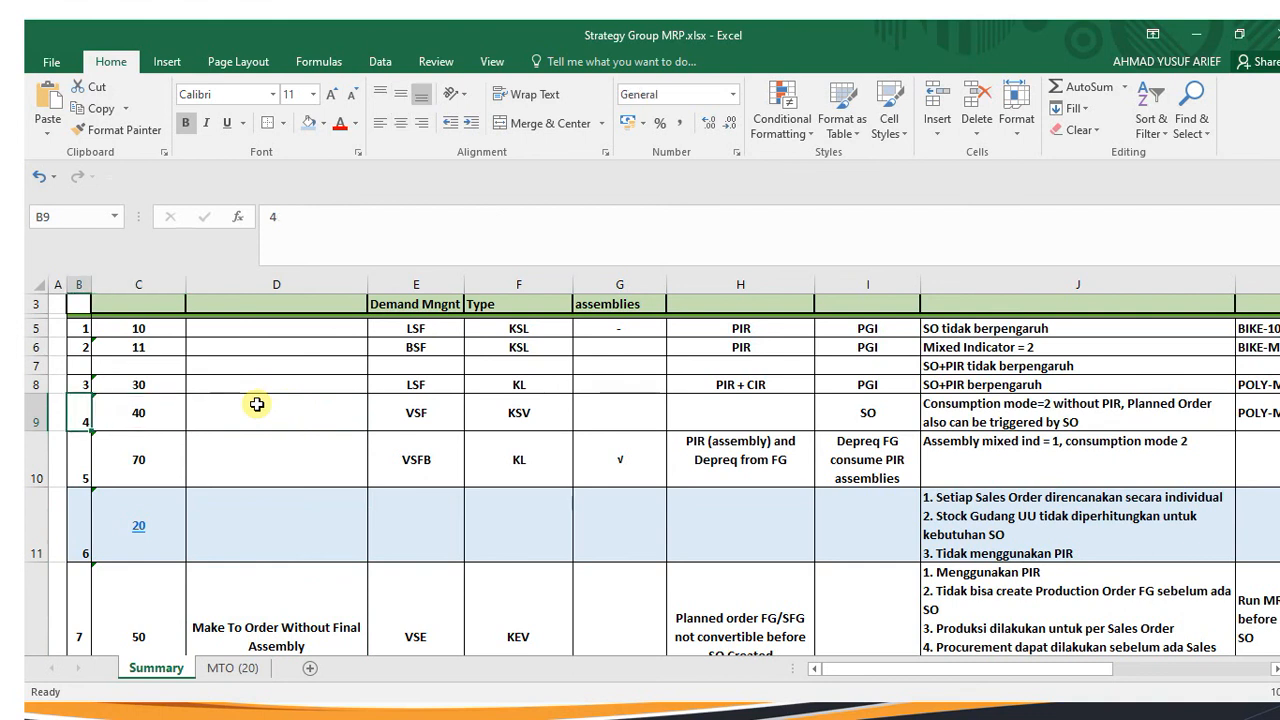
{"action": "key", "text": "shift+Right"}
{"action": "key", "text": "shift+Right"}
{"action": "key", "text": "shift+Right"}
{"action": "key", "text": "shift+Right"}
{"action": "key", "text": "shift+Right"}
{"action": "key", "text": "shift+Right"}
{"action": "key", "text": "shift+Right"}
{"action": "key", "text": "shift+Right"}
{"action": "key", "text": "shift+Right"}
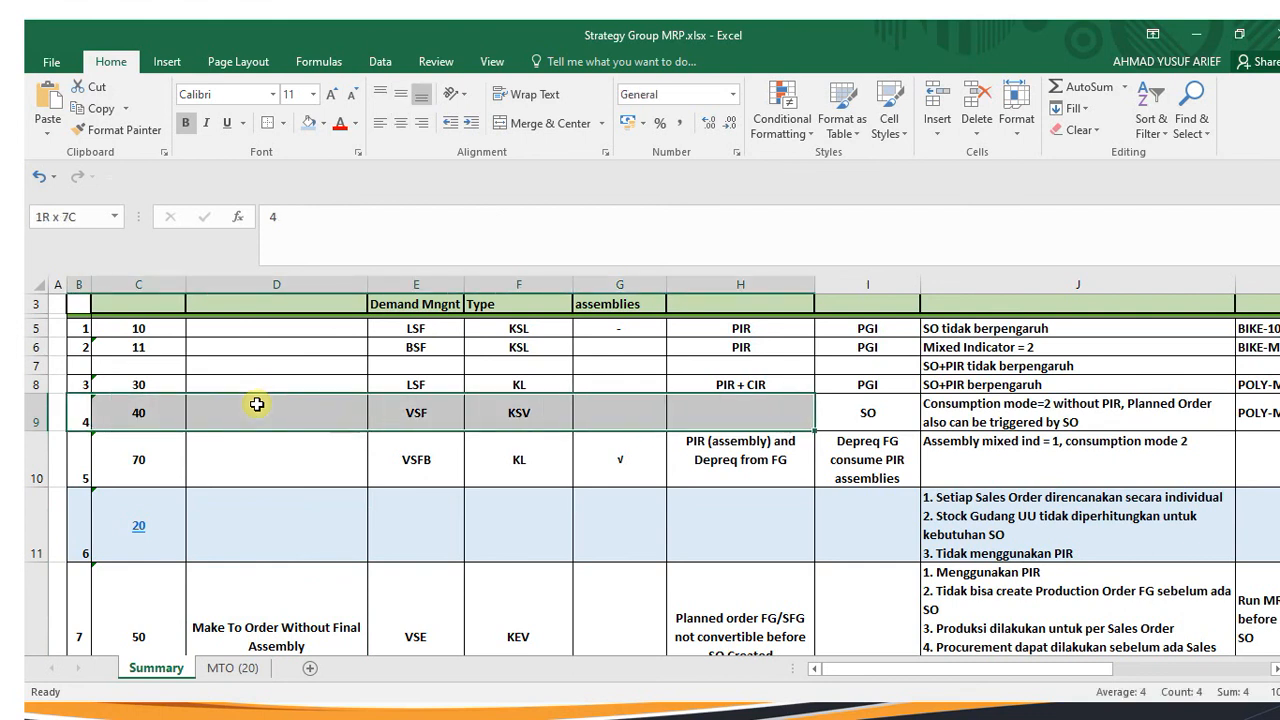
{"action": "key", "text": "shift+Right"}
{"action": "key", "text": "shift+Right"}
{"action": "key", "text": "shift+Right"}
{"action": "key", "text": "shift+Right"}
{"action": "key", "text": "shift+Right"}
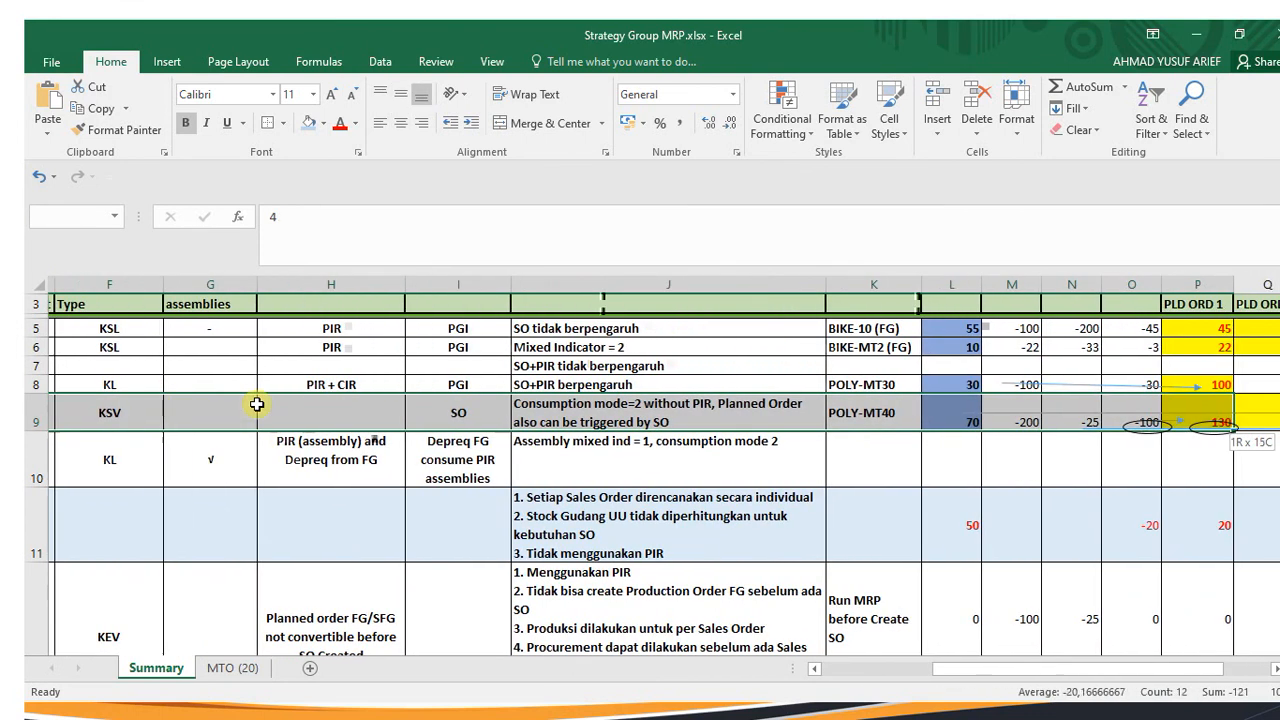
{"action": "key", "text": "shift+Left"}
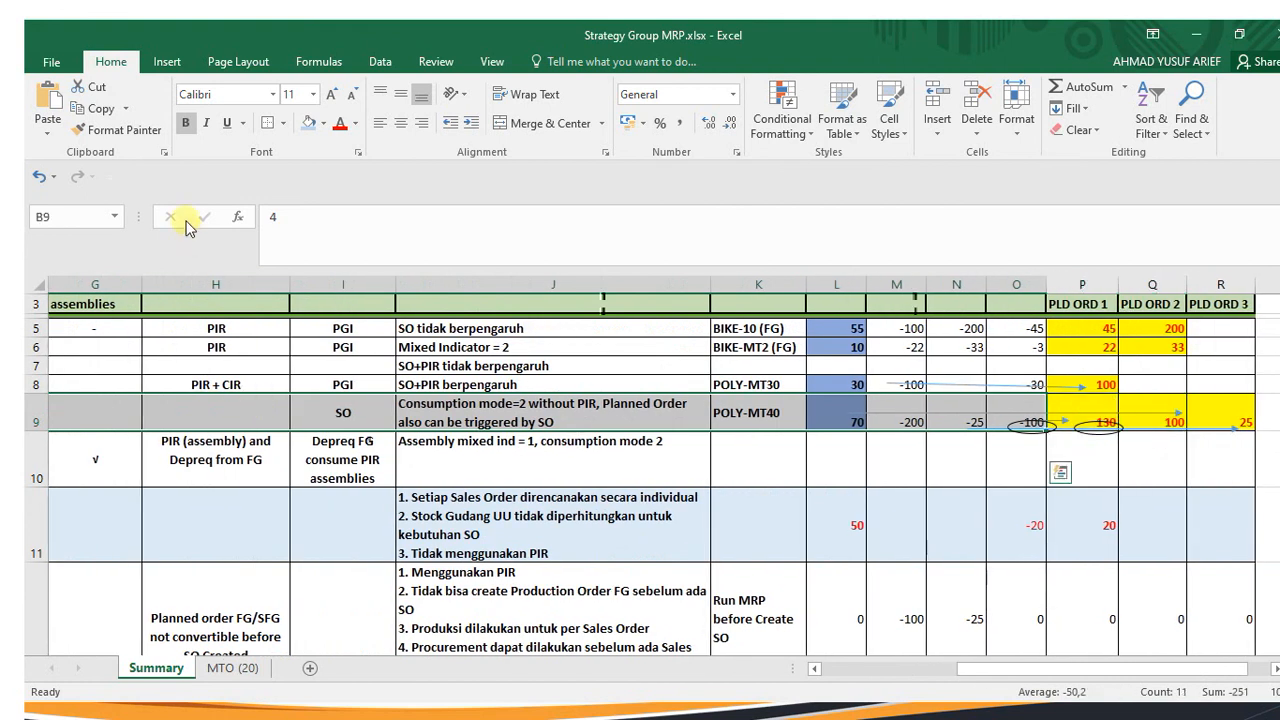
{"action": "left_click", "coordinate": [323, 122]}
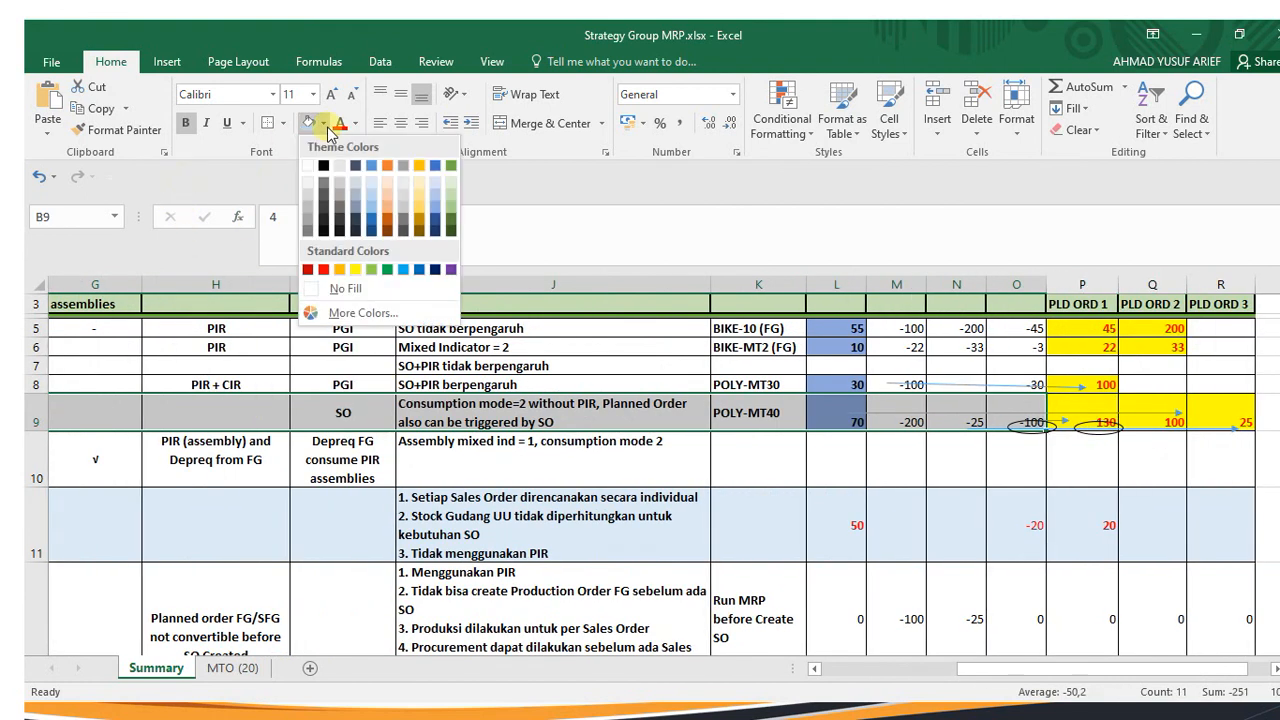
{"action": "left_click", "coordinate": [358, 271]}
{"action": "scroll", "coordinate": [400, 437], "scroll_direction": "left", "scroll_amount": 3}
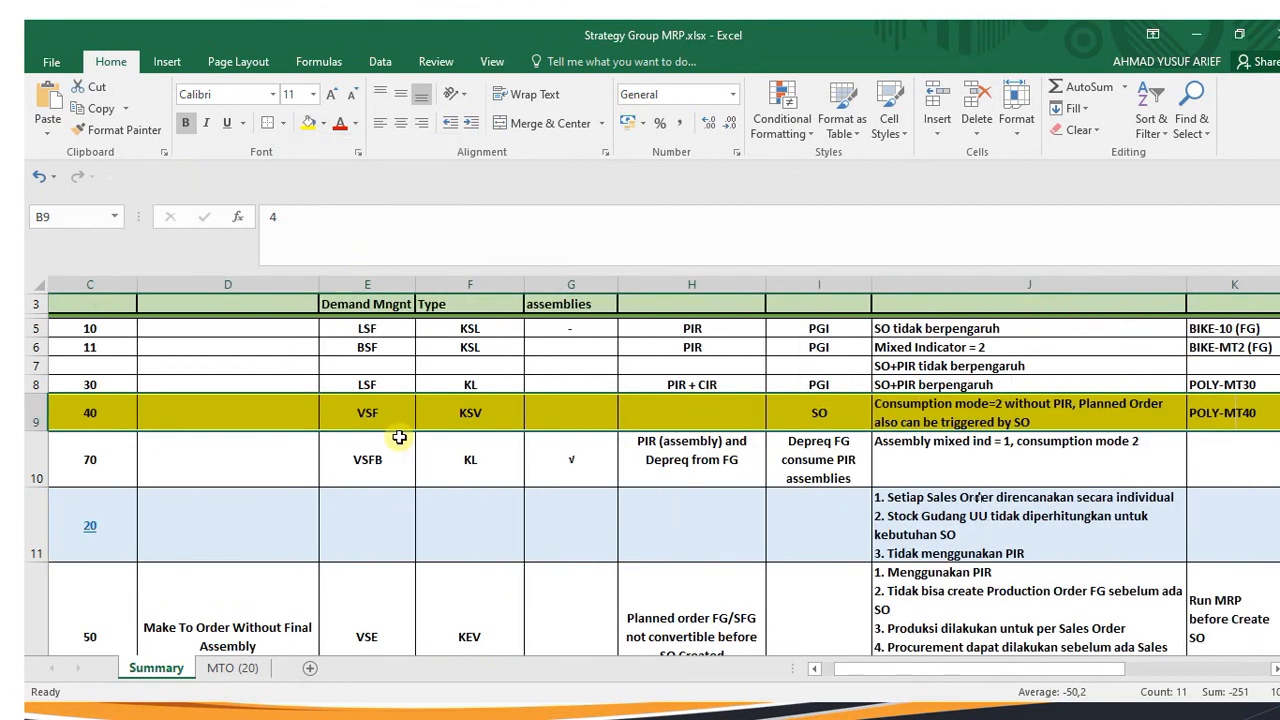
Look over the first columns of the strategy 70 row, up to its empty description cell
{"action": "left_click", "coordinate": [392, 453]}
{"action": "left_click", "coordinate": [318, 471]}
{"action": "key", "text": "Left"}
{"action": "key", "text": "Left"}
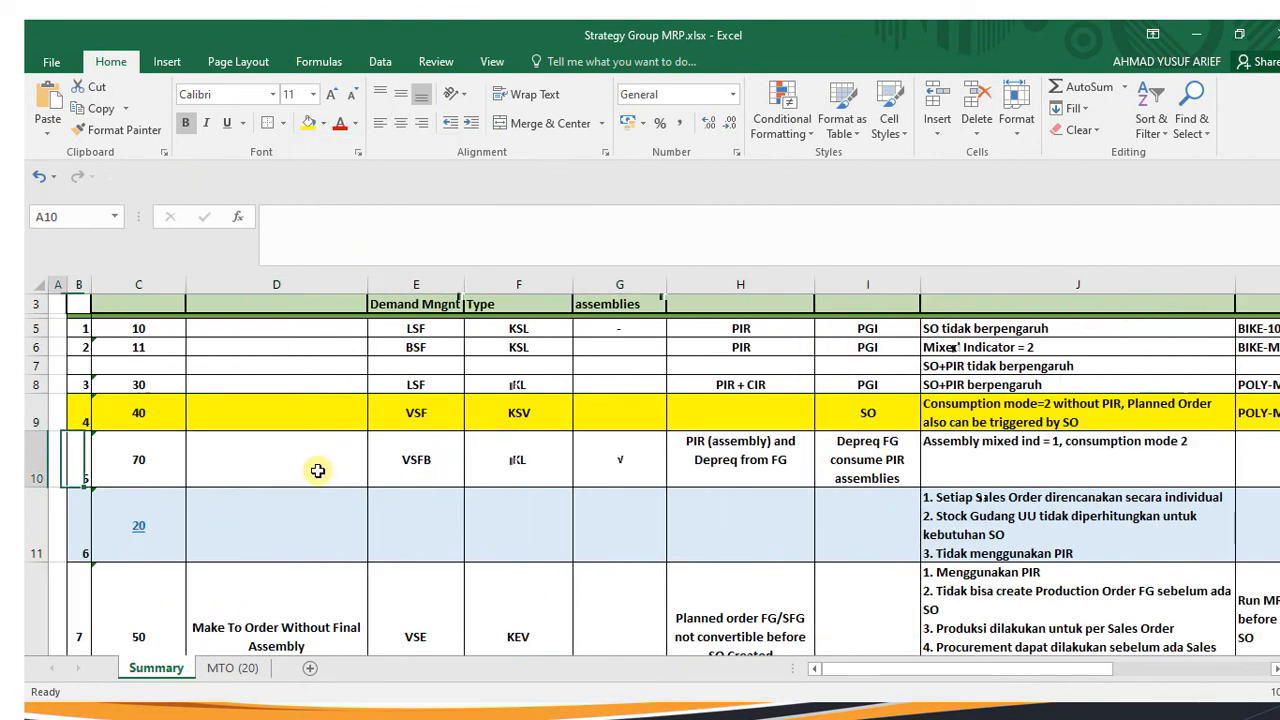
{"action": "key", "text": "Right"}
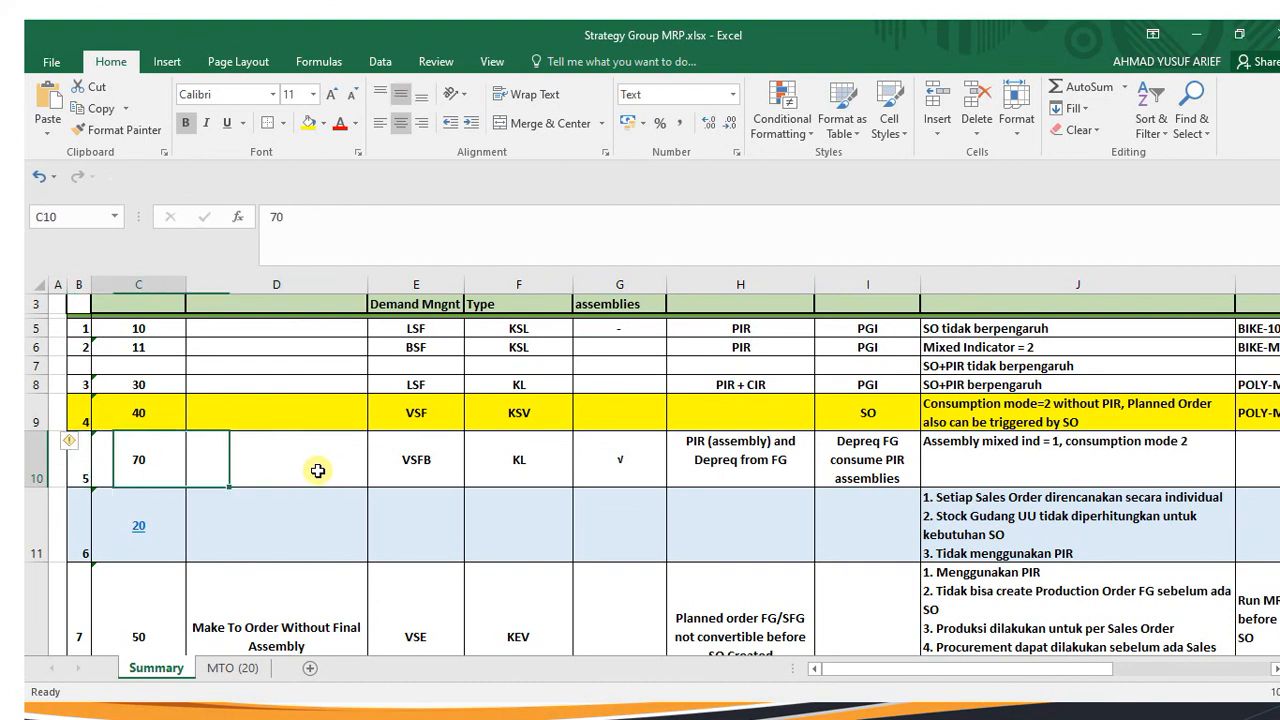
{"action": "key", "text": "Up"}
{"action": "left_click", "coordinate": [317, 470]}
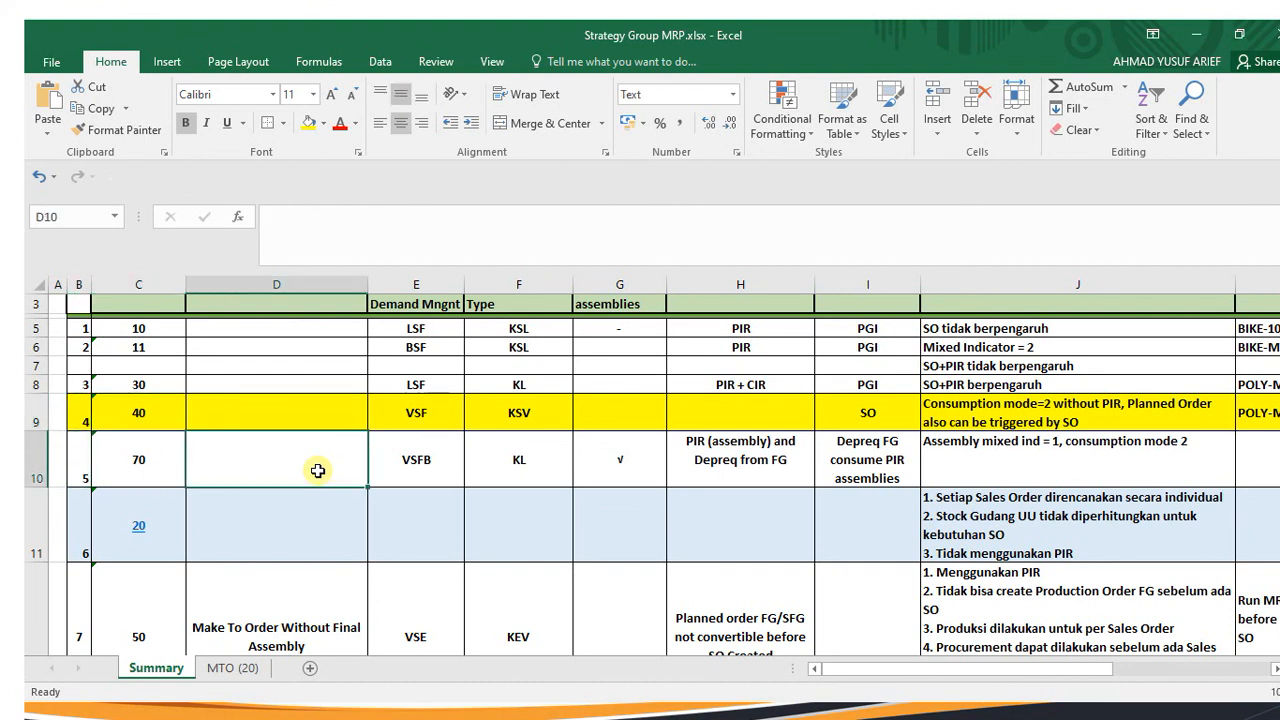
Compare the strategy 40, 10 and 20 rows at their description cells in column D
{"action": "left_click", "coordinate": [209, 412]}
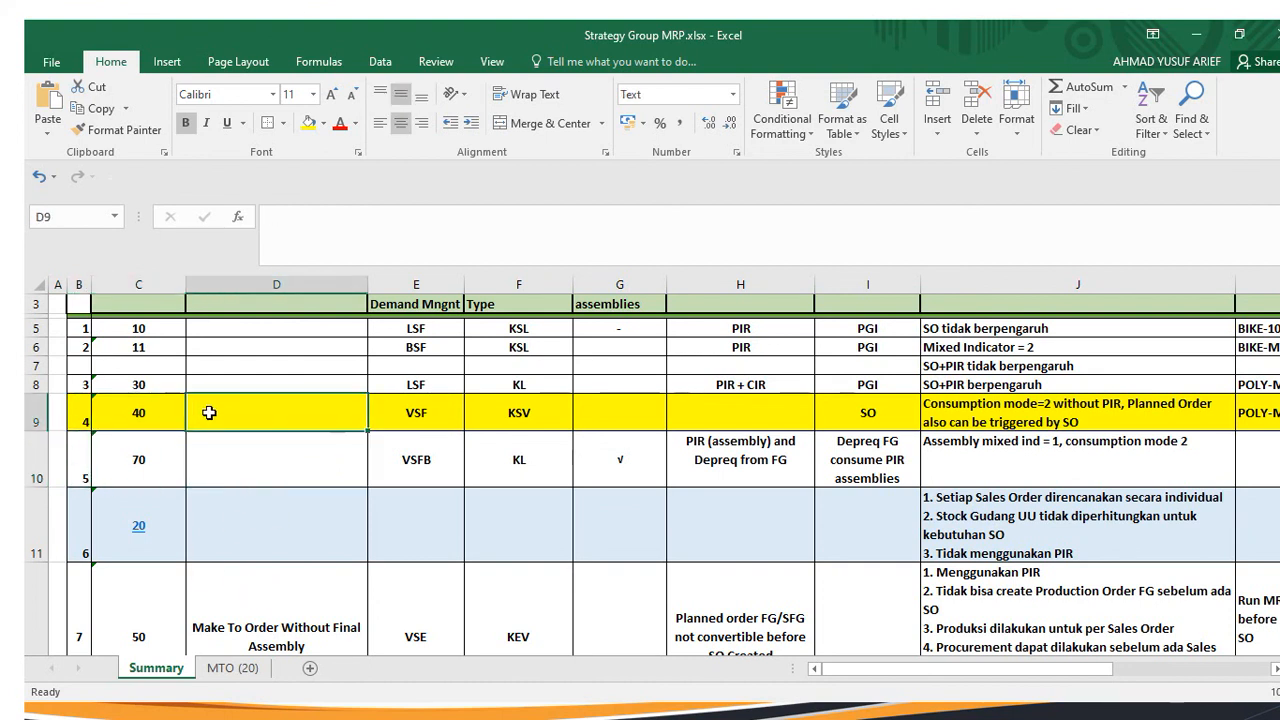
{"action": "left_click", "coordinate": [165, 412]}
{"action": "left_click", "coordinate": [270, 412]}
{"action": "left_click", "coordinate": [201, 328]}
{"action": "left_click", "coordinate": [174, 333]}
{"action": "left_click", "coordinate": [223, 334]}
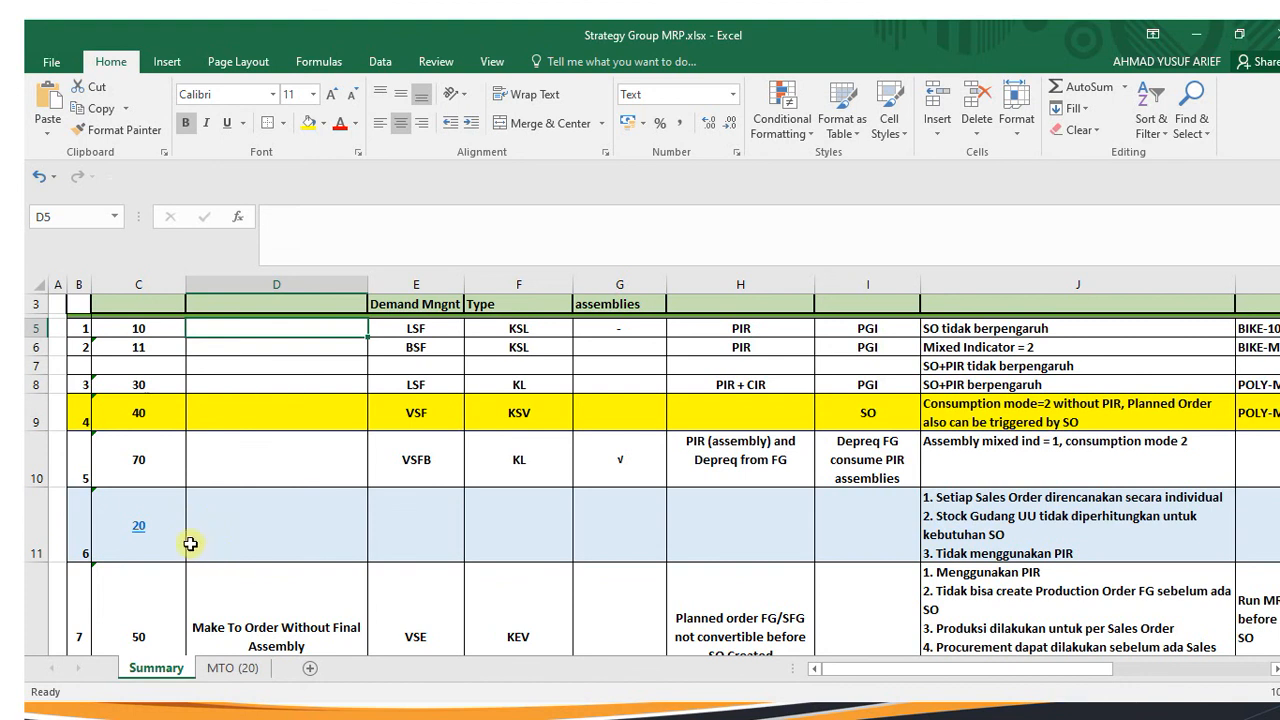
{"action": "left_click", "coordinate": [183, 525]}
{"action": "left_click", "coordinate": [257, 525]}
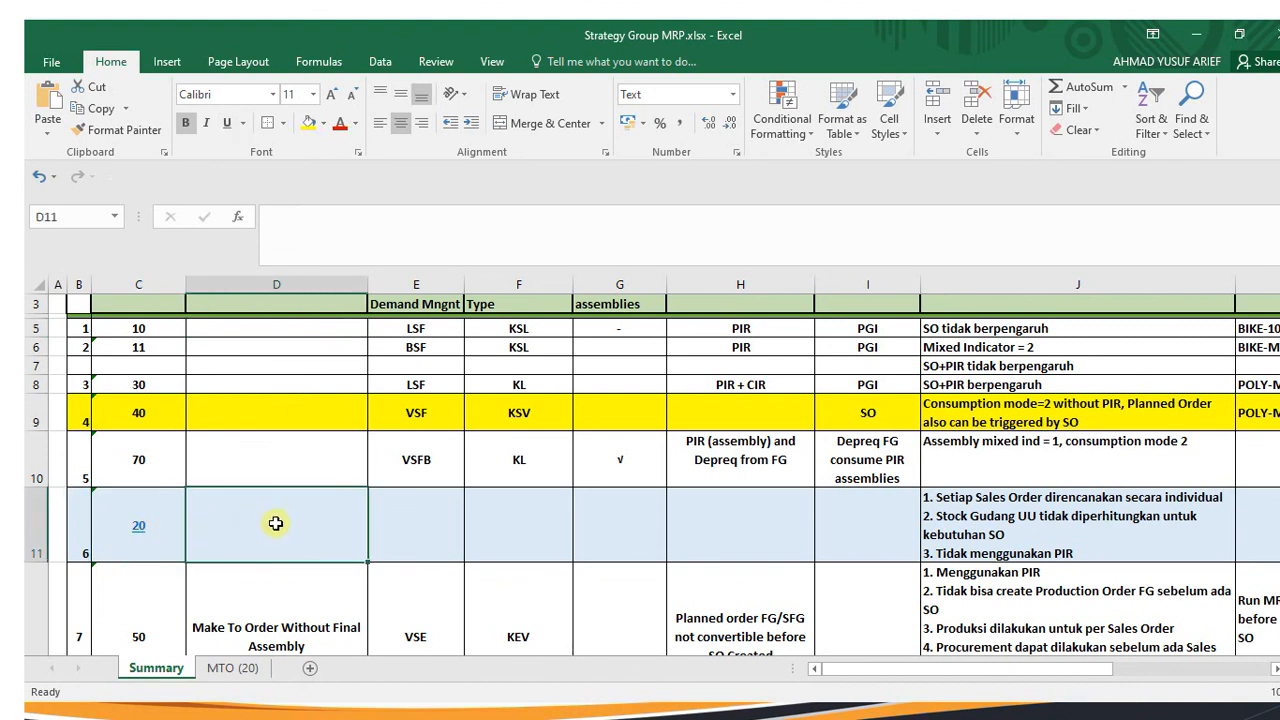
{"action": "left_click", "coordinate": [224, 402]}
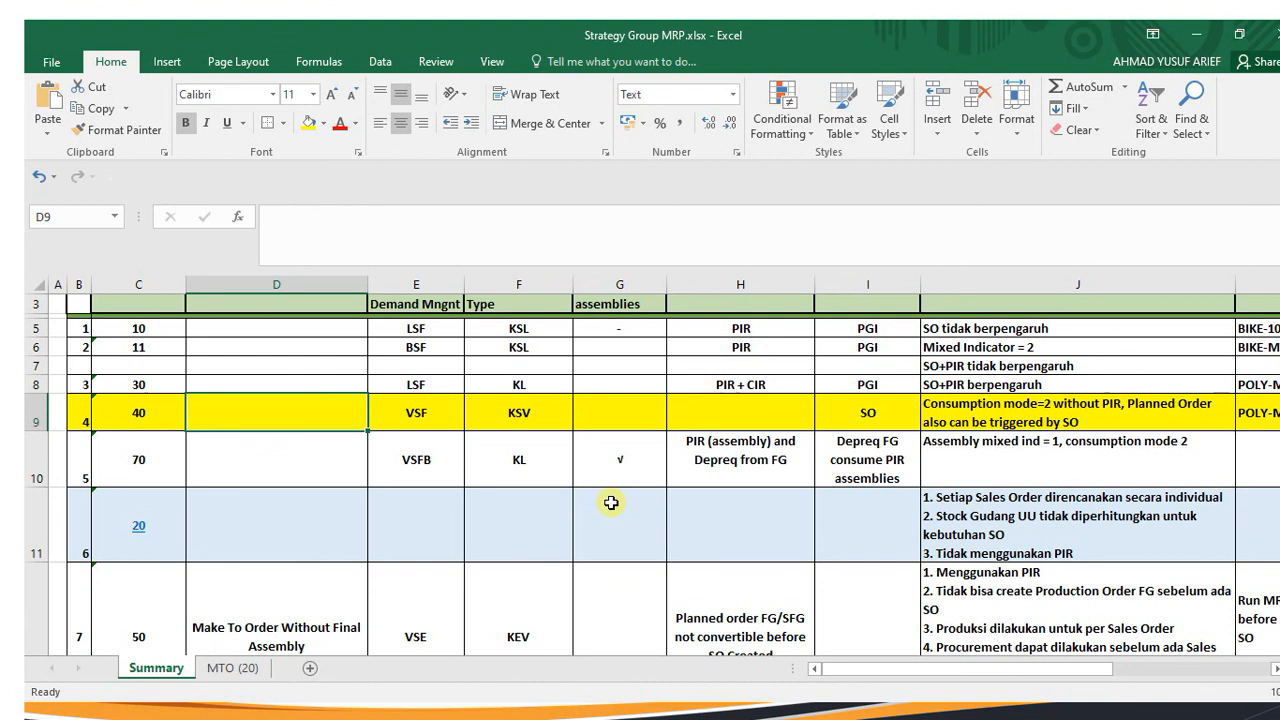
Examine the strategy 70 row from its planned order quantity entry in column H across to column P
{"action": "left_click", "coordinate": [733, 451]}
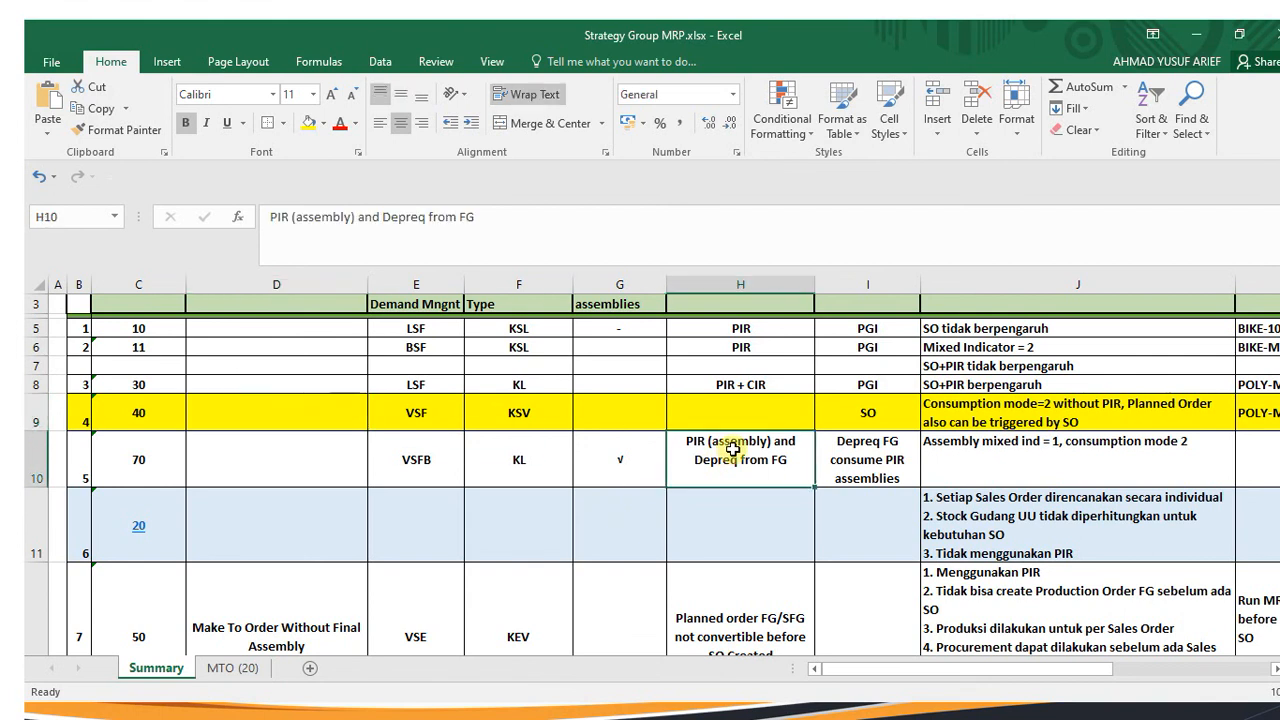
{"action": "key", "text": "Right"}
{"action": "key", "text": "Right"}
{"action": "key", "text": "Right"}
{"action": "key", "text": "Right"}
{"action": "key", "text": "Right"}
{"action": "key", "text": "Right"}
{"action": "key", "text": "Right"}
{"action": "key", "text": "Right"}
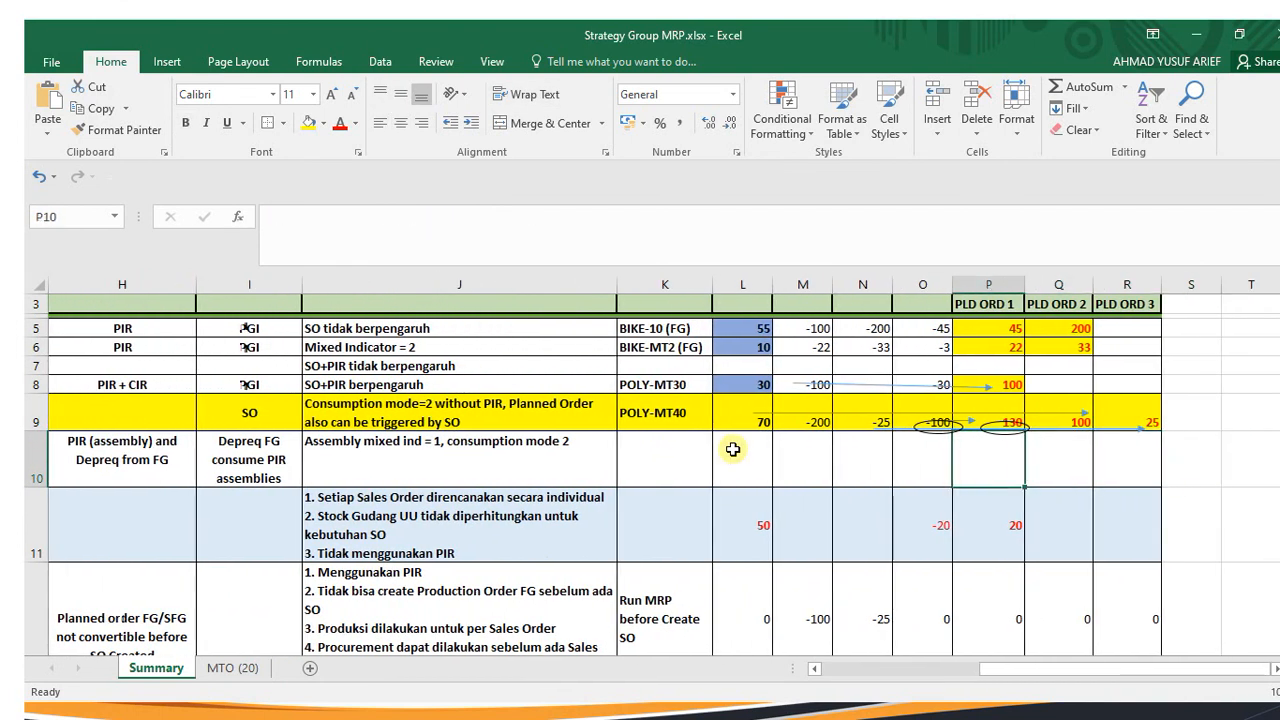
{"action": "key", "text": "Left"}
{"action": "key", "text": "Left"}
{"action": "key", "text": "Left"}
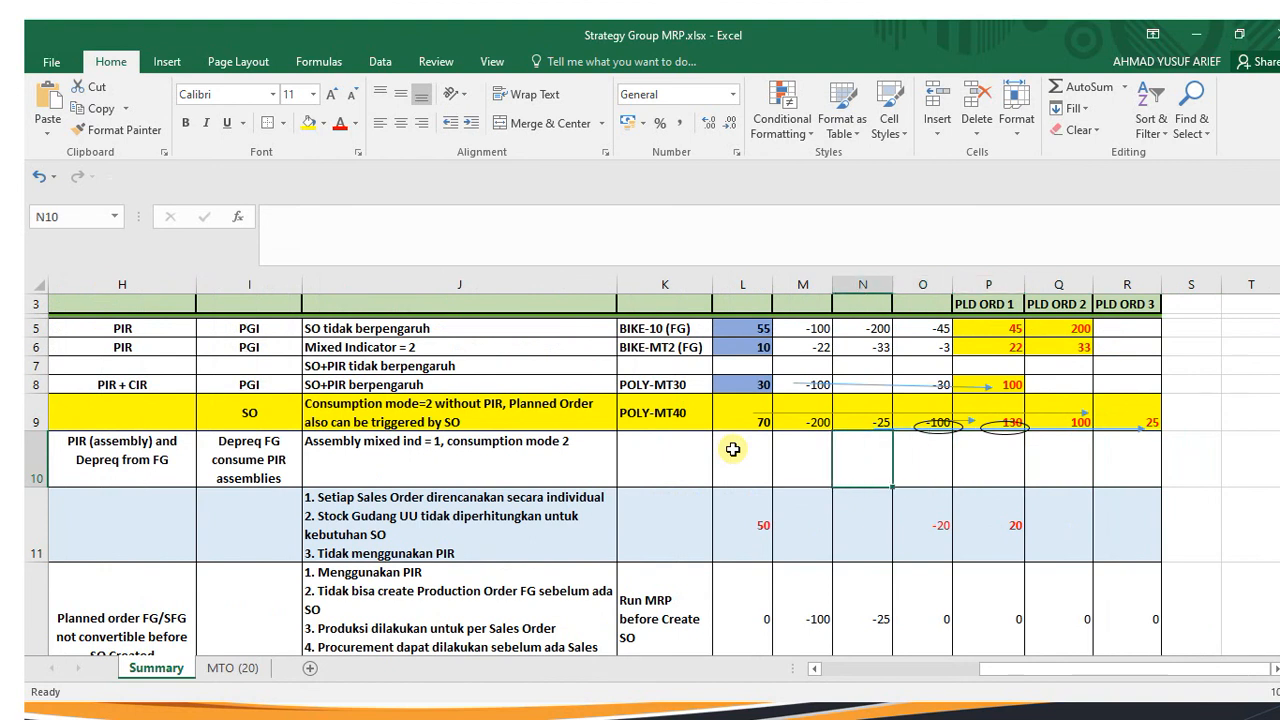
{"action": "key", "text": "Left"}
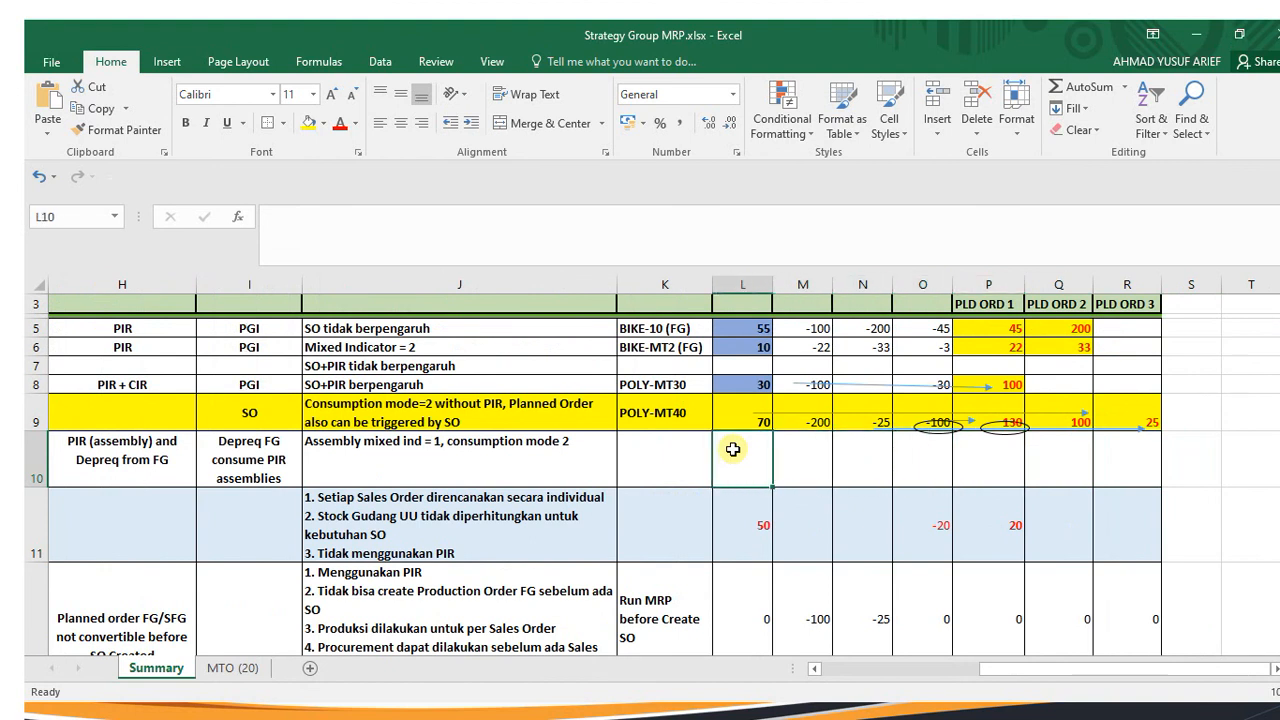
Check the STOCK and PIR column headings against the example quantities in the rows beneath them
{"action": "key", "text": "Down"}
{"action": "key", "text": "Up"}
{"action": "key", "text": "Up"}
{"action": "key", "text": "Up"}
{"action": "key", "text": "Up"}
{"action": "key", "text": "Up"}
{"action": "key", "text": "Up"}
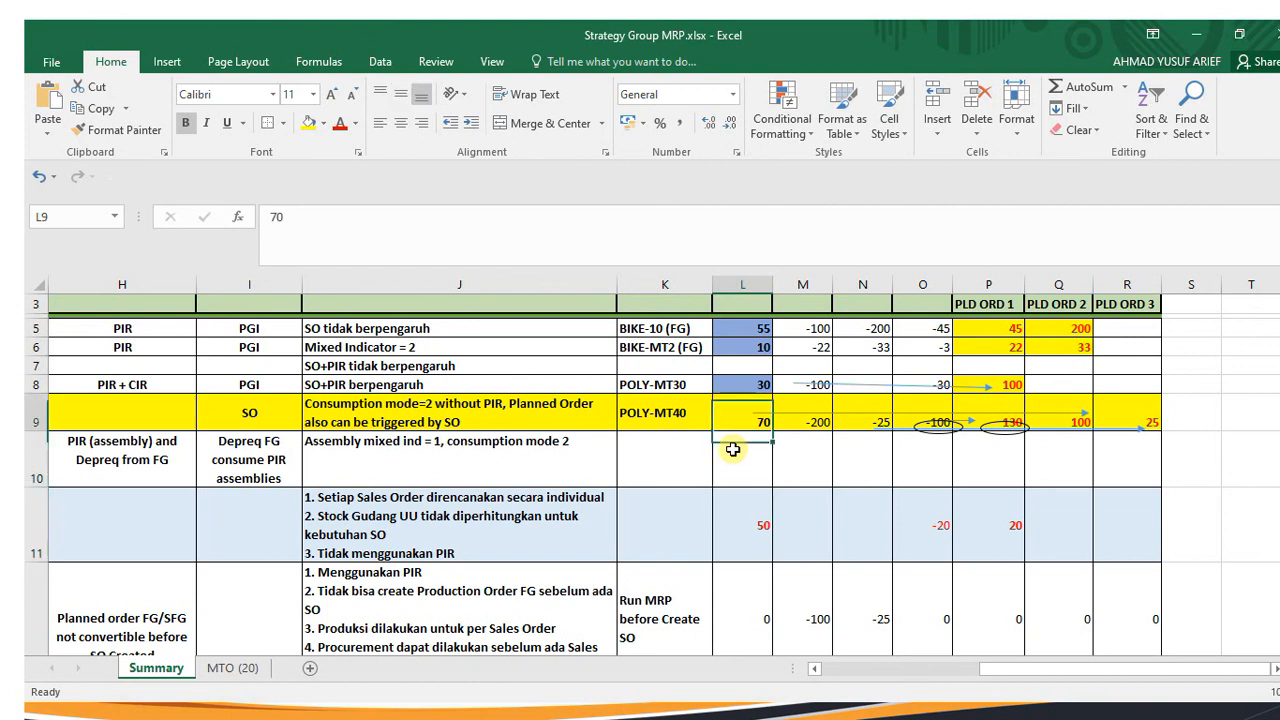
{"action": "key", "text": "Up"}
{"action": "key", "text": "Up"}
{"action": "key", "text": "Up"}
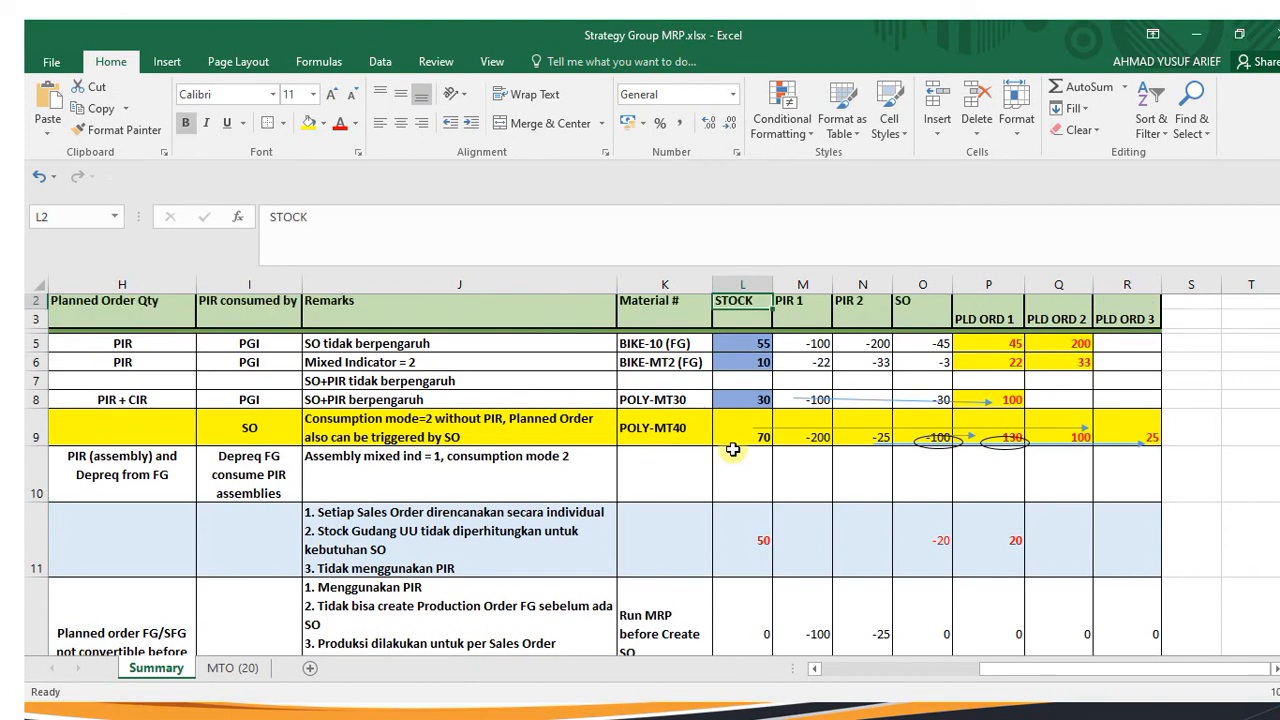
{"action": "key", "text": "Down"}
{"action": "key", "text": "Down"}
{"action": "key", "text": "Down"}
{"action": "key", "text": "Right"}
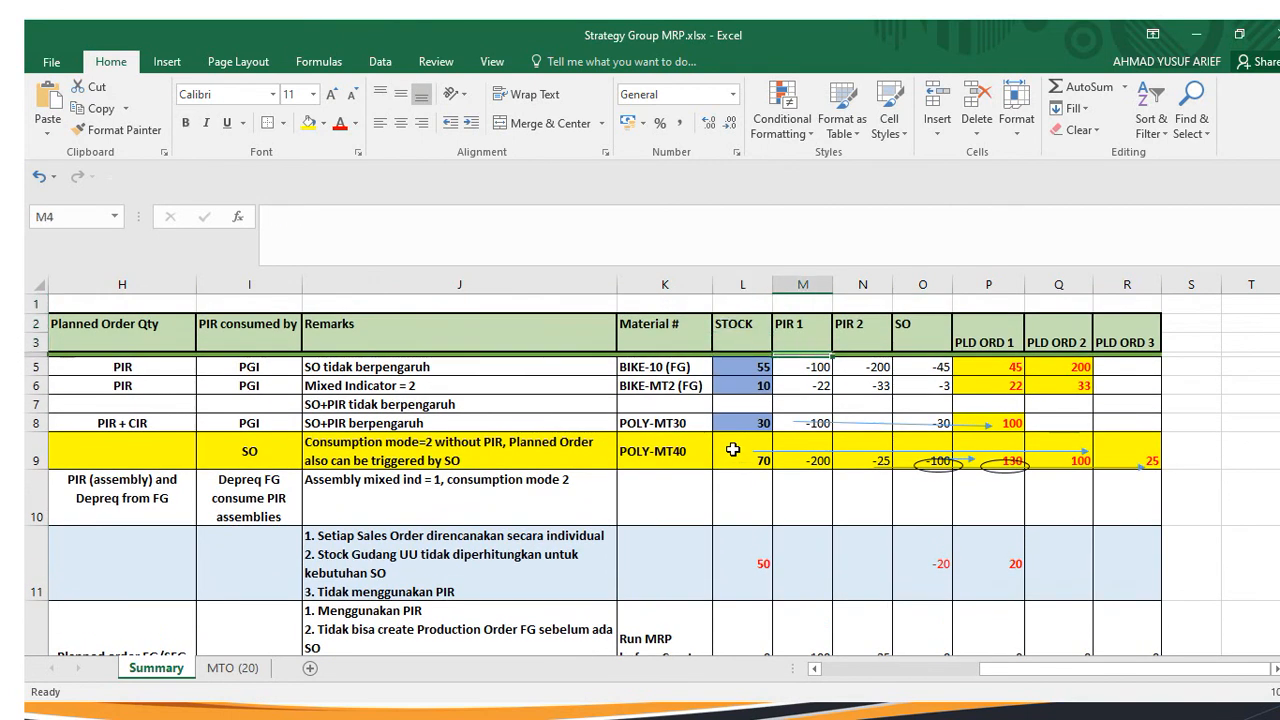
{"action": "key", "text": "Down"}
{"action": "key", "text": "Left"}
{"action": "key", "text": "Right"}
{"action": "key", "text": "Down"}
{"action": "key", "text": "Down"}
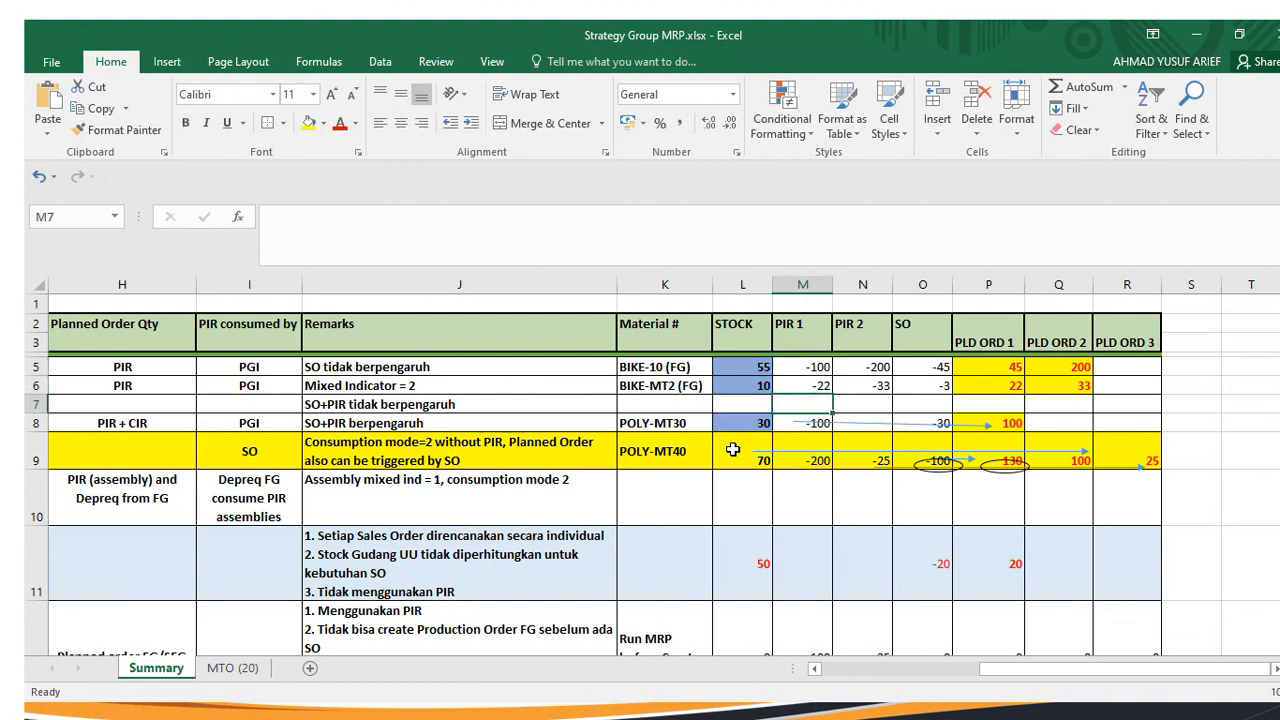
Examine the strategy 50 PIR 1 and PIR 2 quantities in row 12 and return to that row's first column
{"action": "key", "text": "Right"}
{"action": "key", "text": "Down"}
{"action": "key", "text": "Down"}
{"action": "key", "text": "Down"}
{"action": "key", "text": "Down"}
{"action": "key", "text": "Down"}
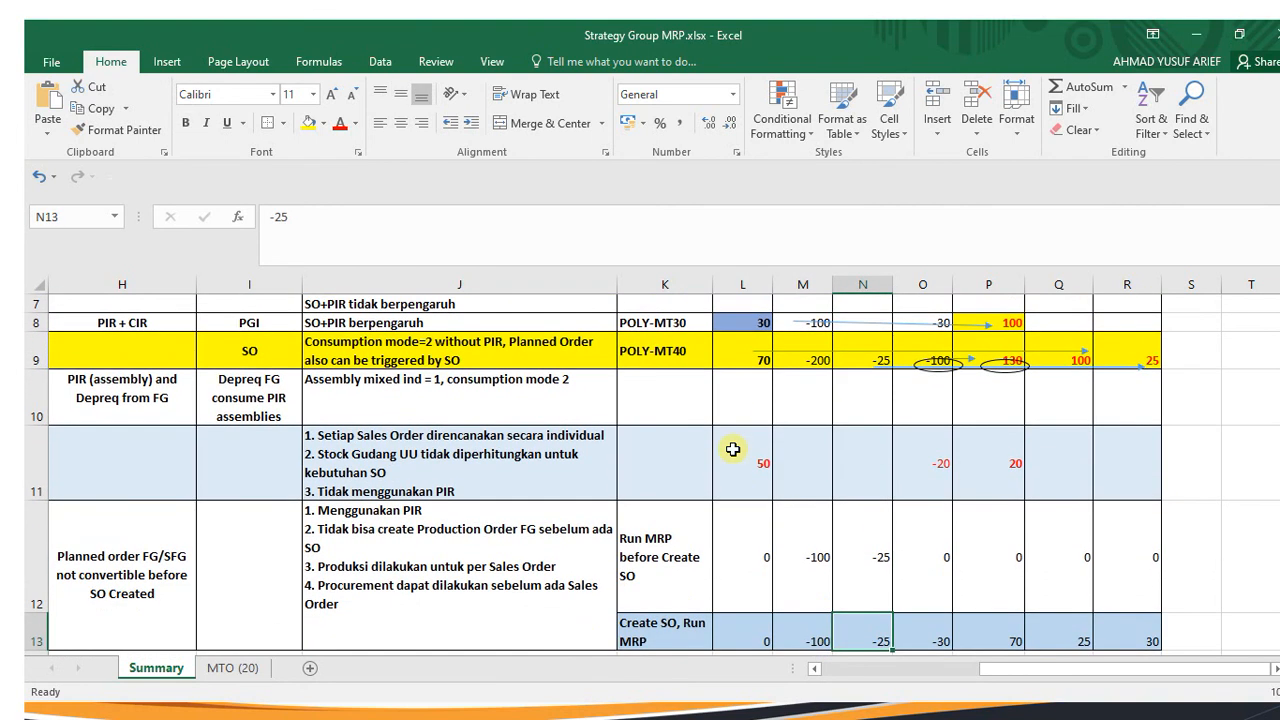
{"action": "key", "text": "Left"}
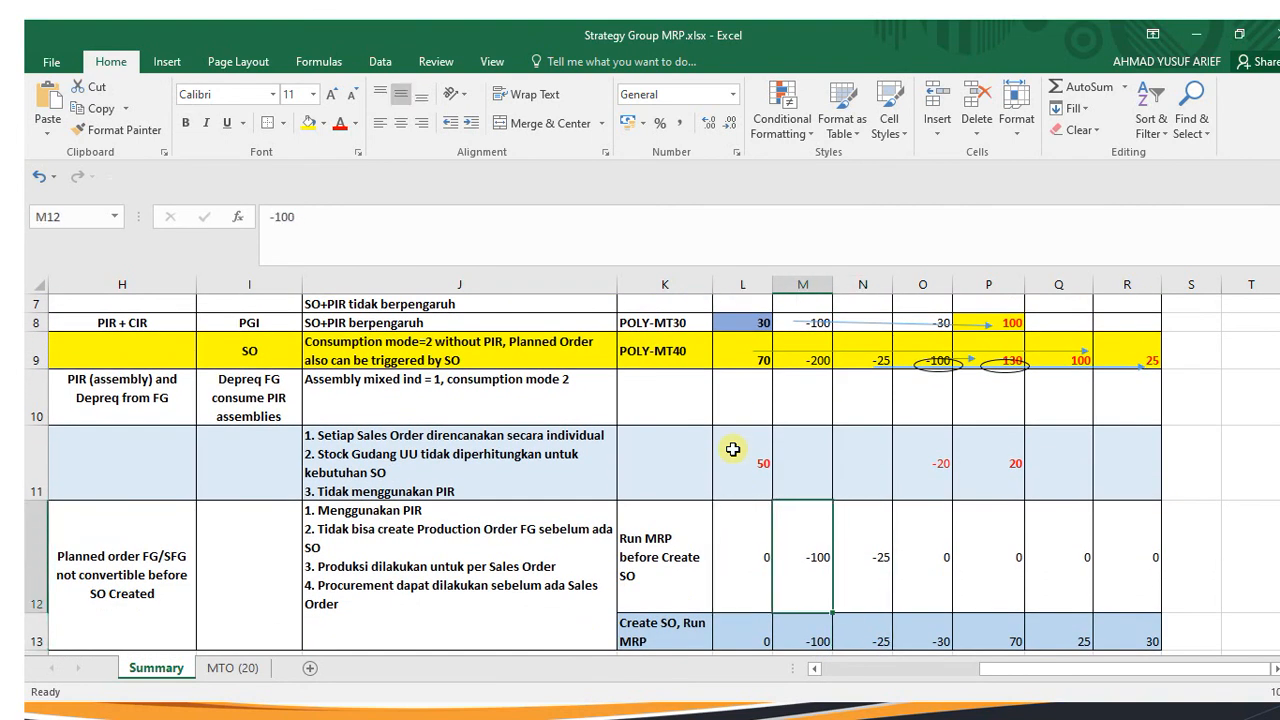
{"action": "key", "text": "Right"}
{"action": "key", "text": "Right"}
{"action": "key", "text": "Left"}
{"action": "key", "text": "Right"}
{"action": "key", "text": "Left"}
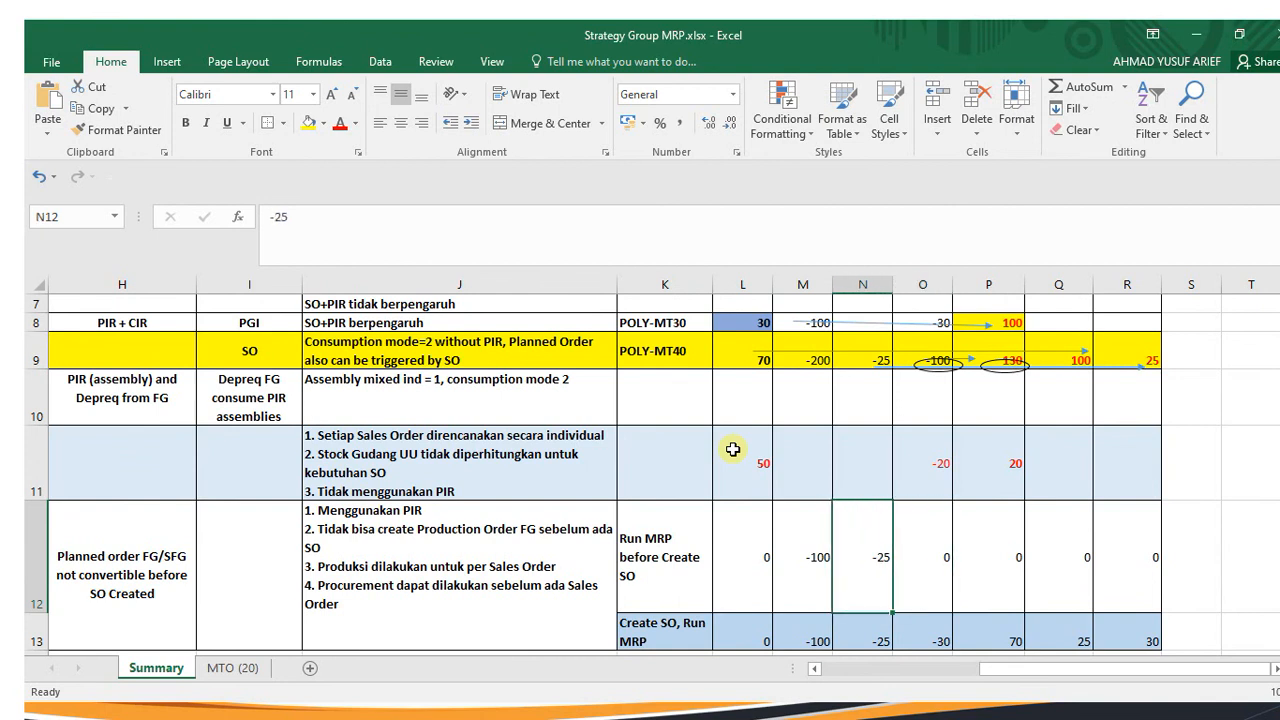
{"action": "key", "text": "Left"}
{"action": "key", "text": "Right"}
{"action": "key", "text": "Left"}
{"action": "key", "text": "Left"}
{"action": "key", "text": "Right"}
{"action": "key", "text": "Right"}
{"action": "key", "text": "Right"}
{"action": "key", "text": "Left"}
{"action": "key", "text": "Left"}
{"action": "key", "text": "Left"}
{"action": "key", "text": "Left"}
{"action": "key", "text": "Left"}
{"action": "key", "text": "Right"}
{"action": "key", "text": "Right"}
{"action": "key", "text": "Right"}
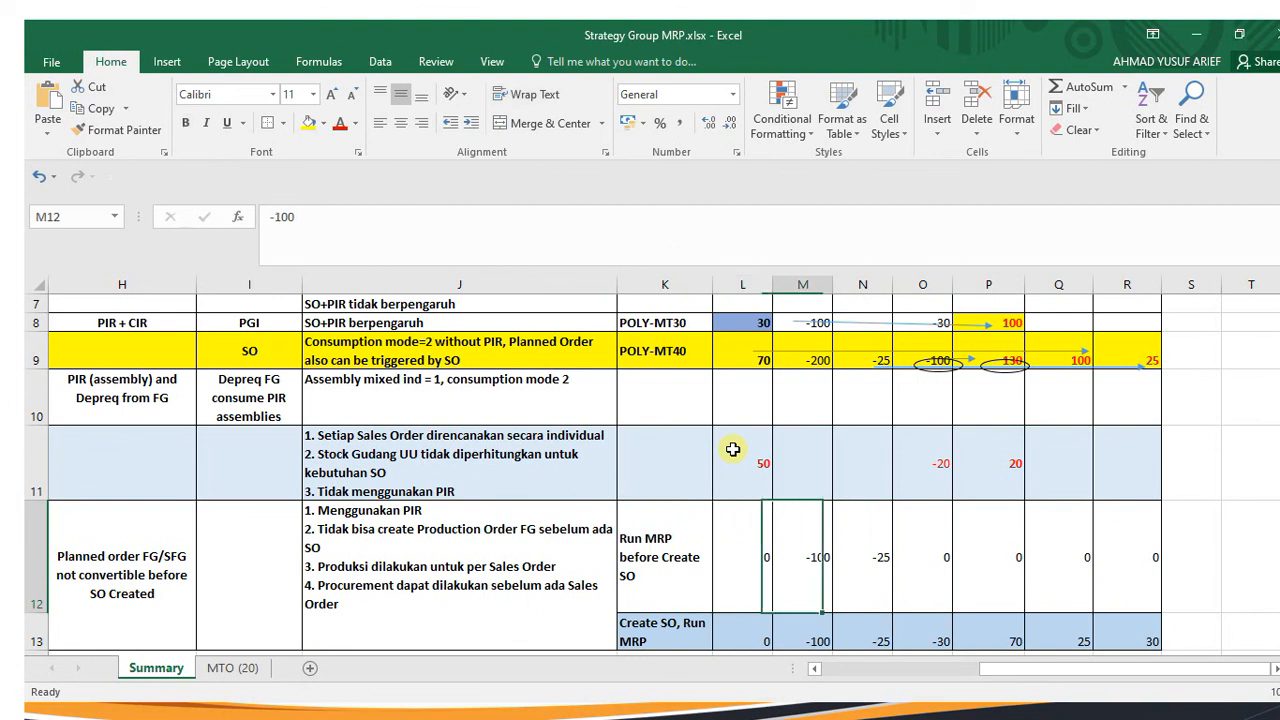
{"action": "key", "text": "Home"}
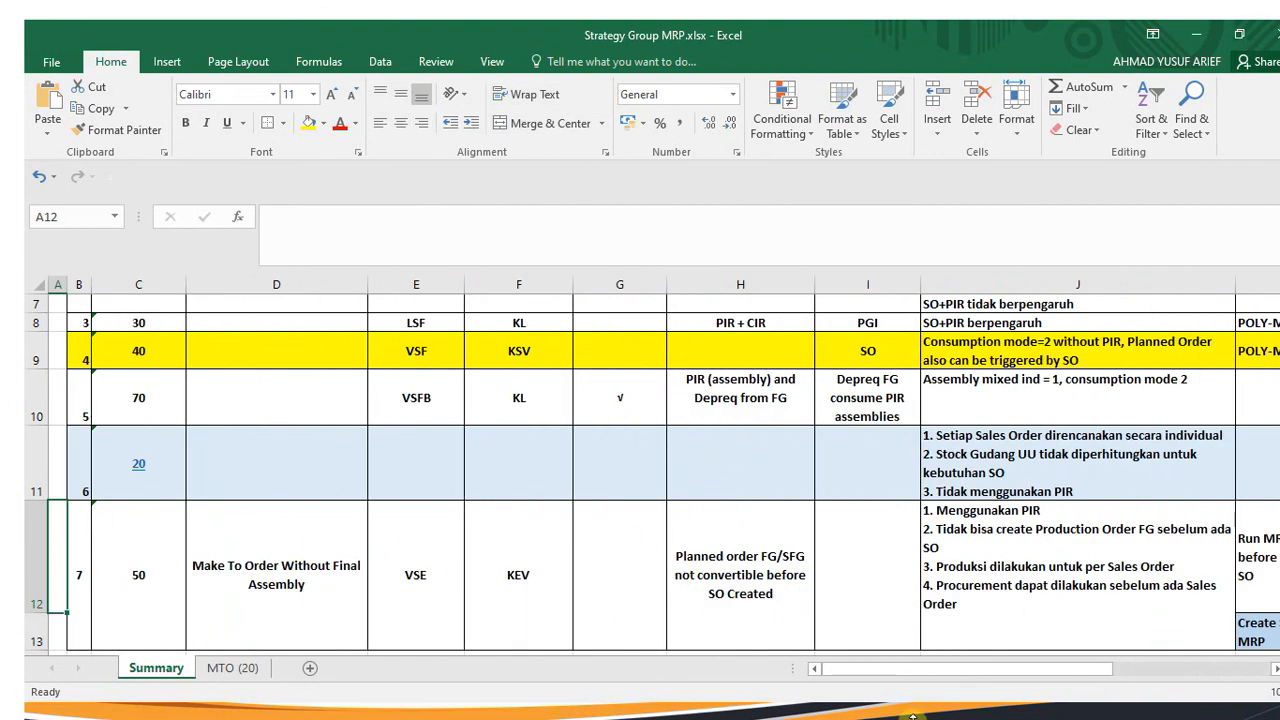
{"action": "key", "text": "super"}
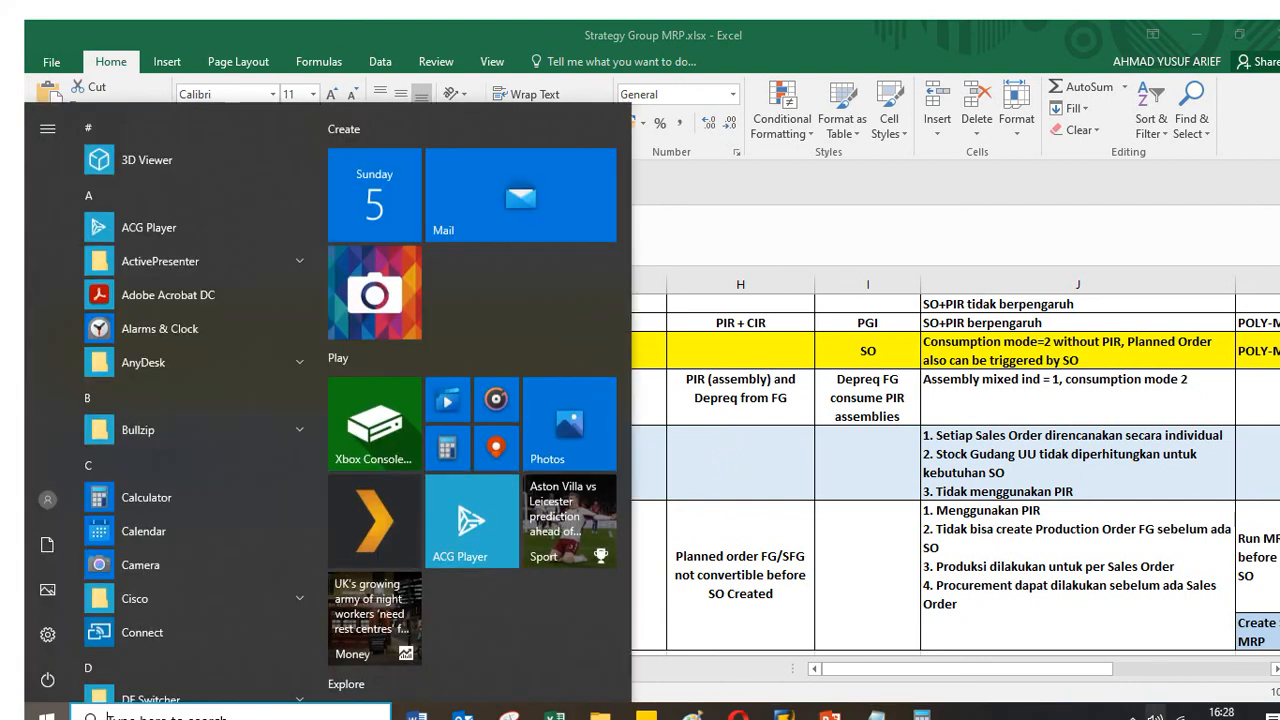
{"action": "left_click", "coordinate": [1134, 716]}
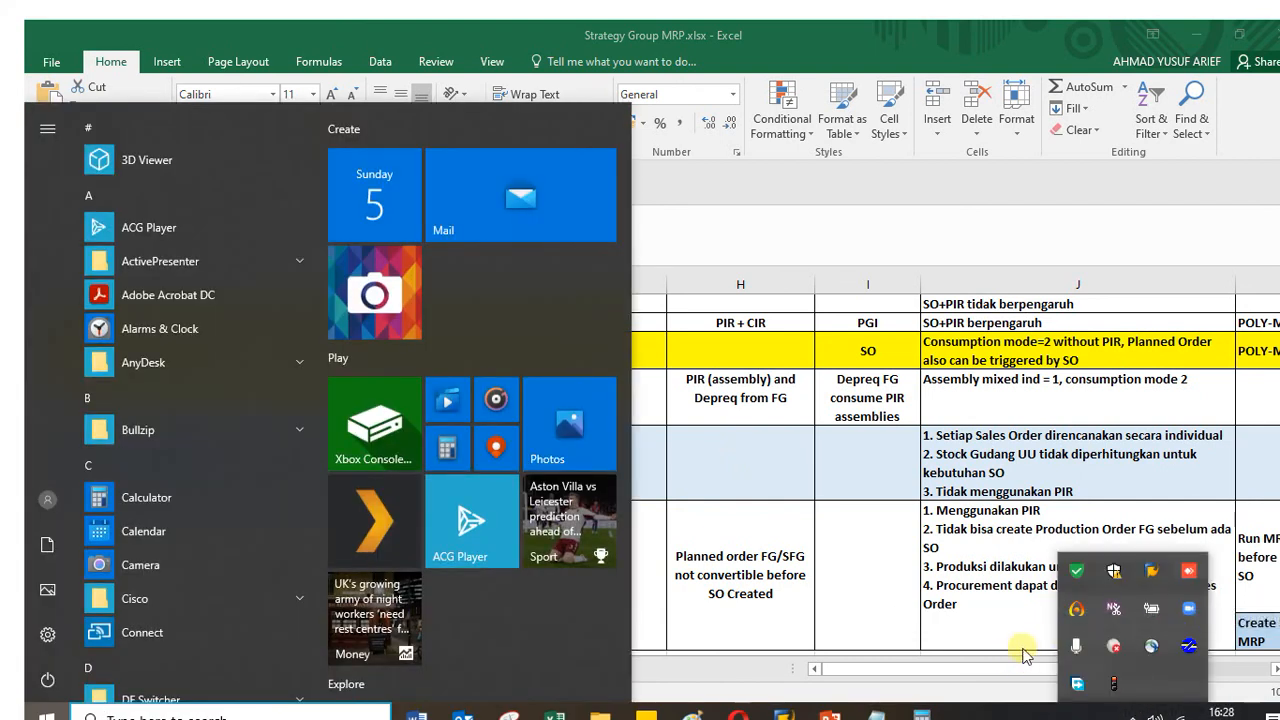
{"action": "left_click", "coordinate": [1094, 618]}
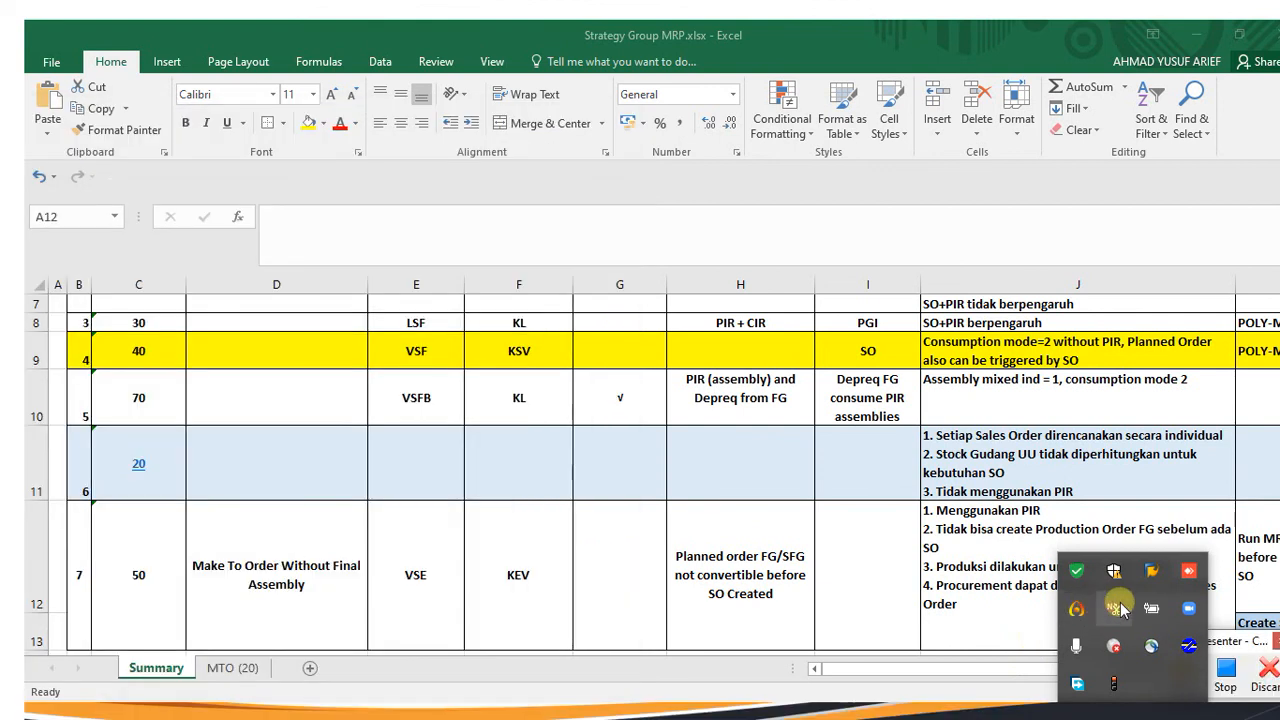